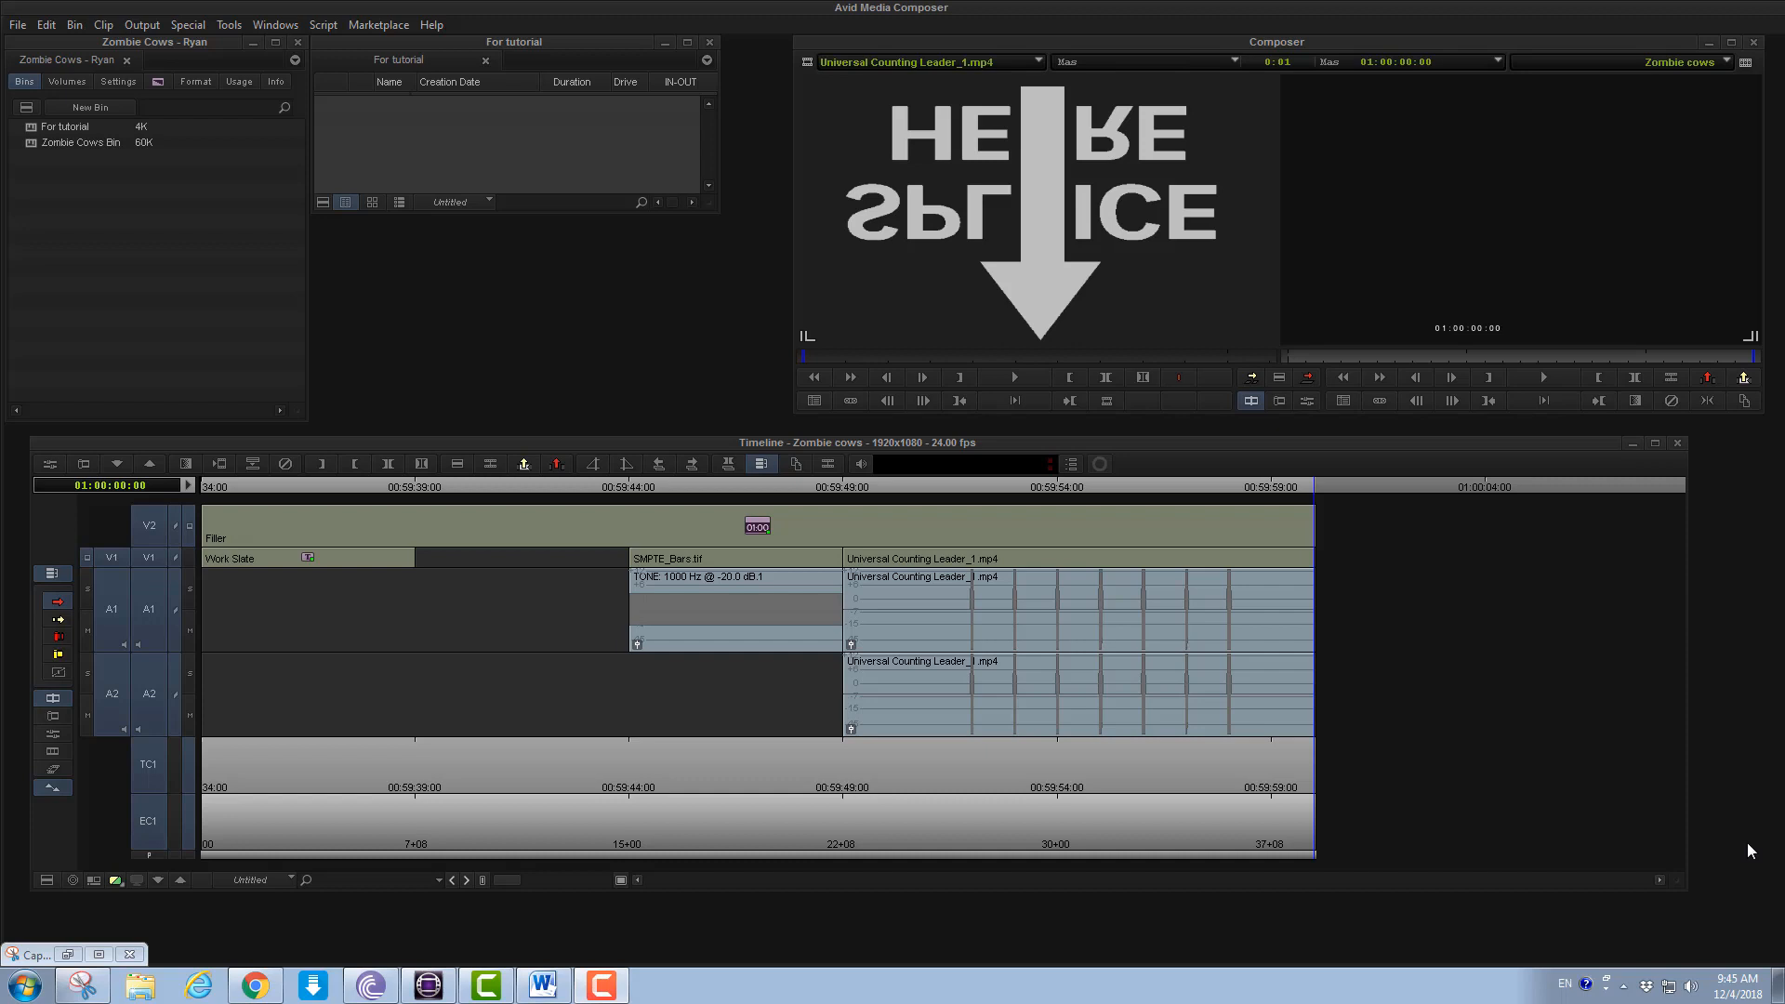
# Review the sequence's leader from the work slate through the SMPTE bars and the countdown, and return to the Work Slate clip
pyautogui.moveTo(206, 493); pyautogui.dragTo(309, 487)
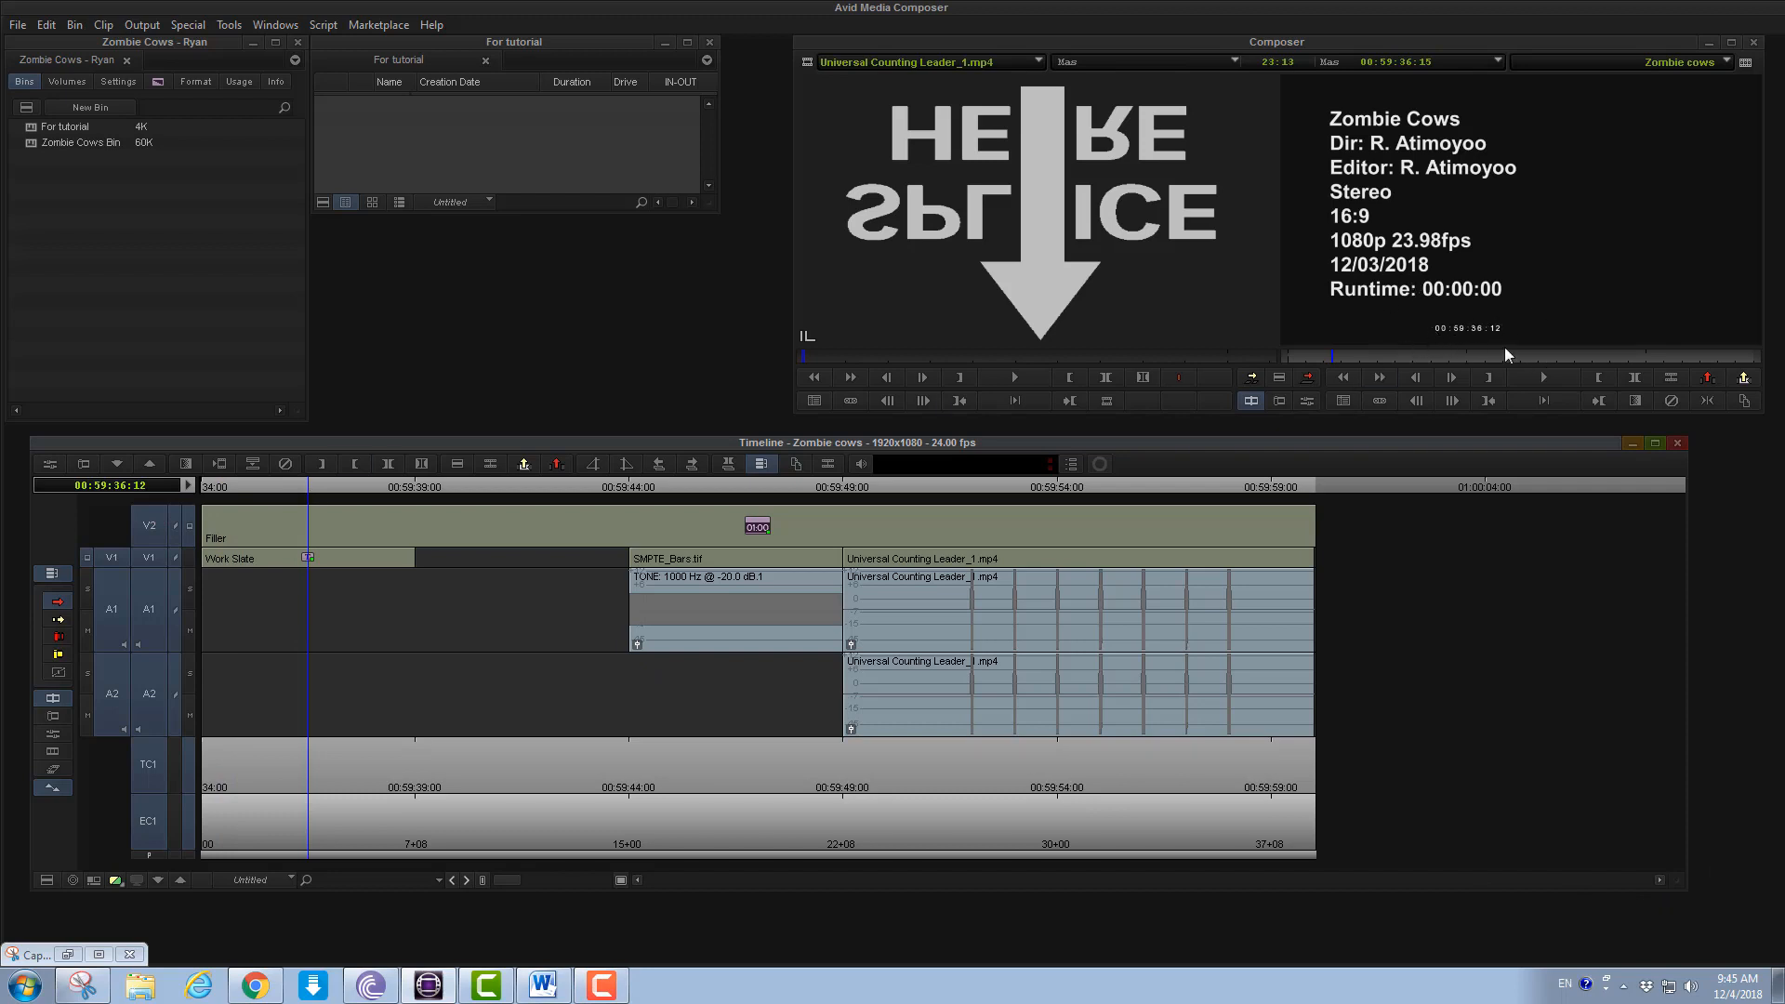
pyautogui.moveTo(262, 486); pyautogui.dragTo(561, 576)
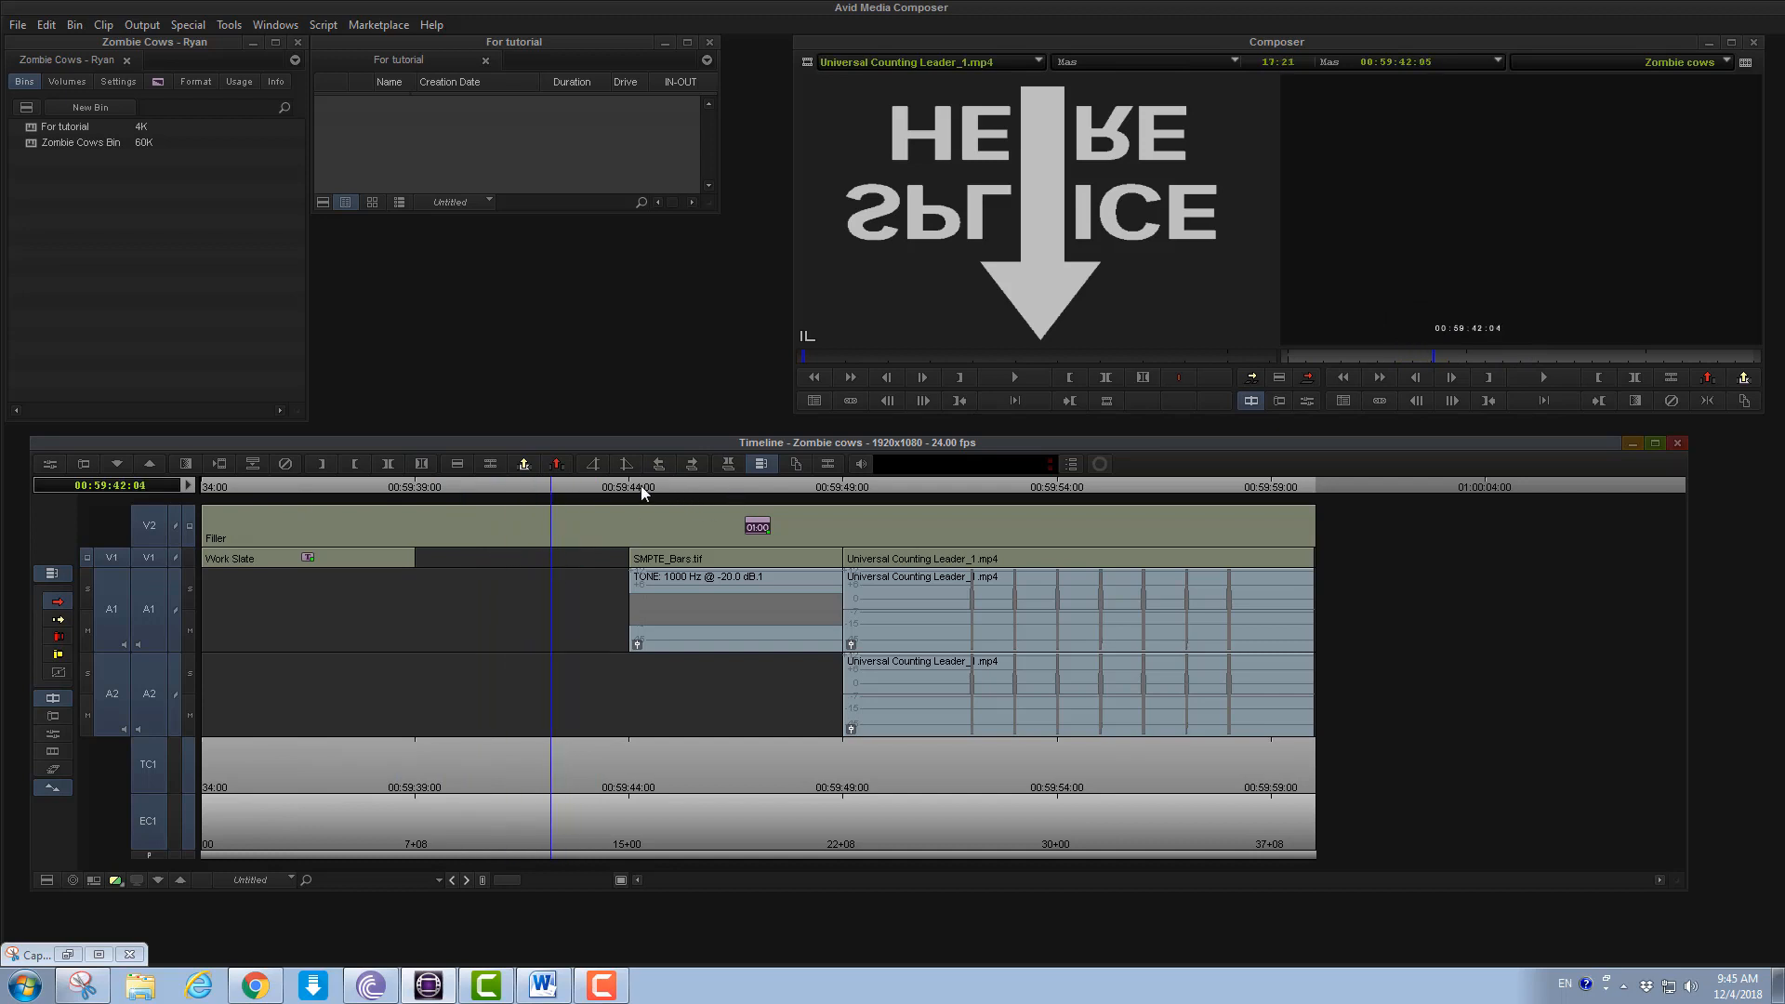
pyautogui.moveTo(643, 485); pyautogui.dragTo(739, 488)
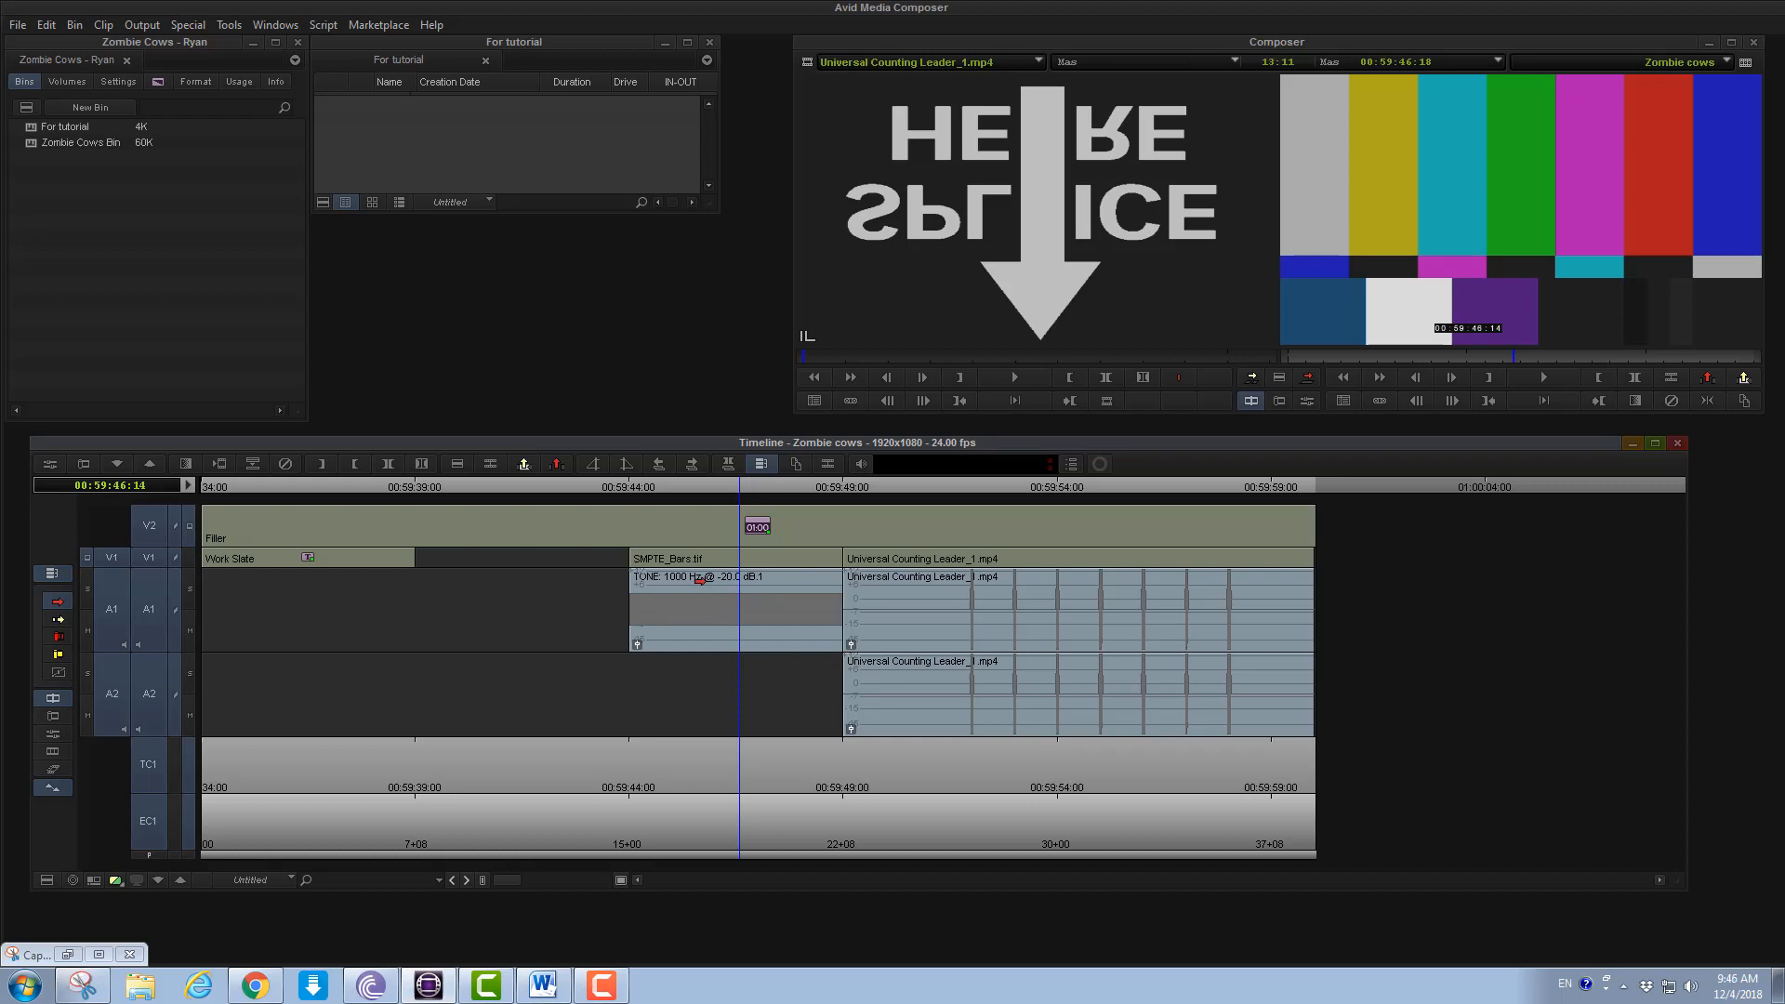
pyautogui.moveTo(843, 483); pyautogui.dragTo(1229, 484)
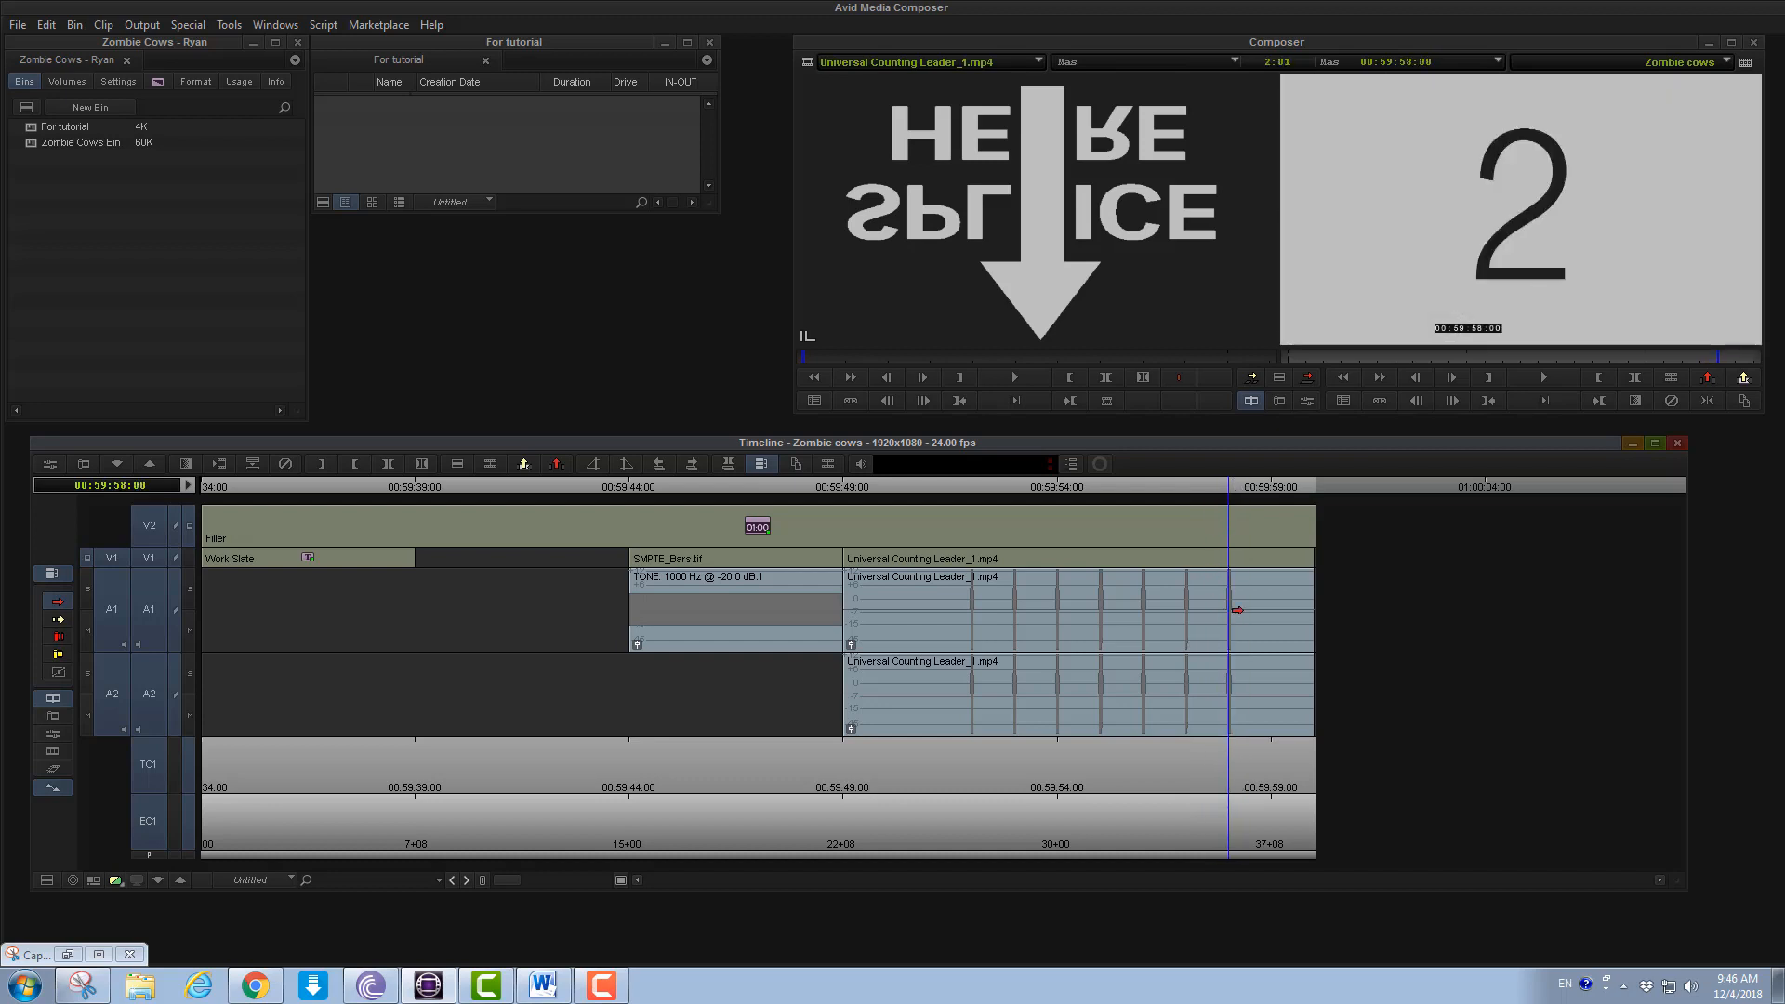
pyautogui.click(1223, 486)
pyautogui.press('space')
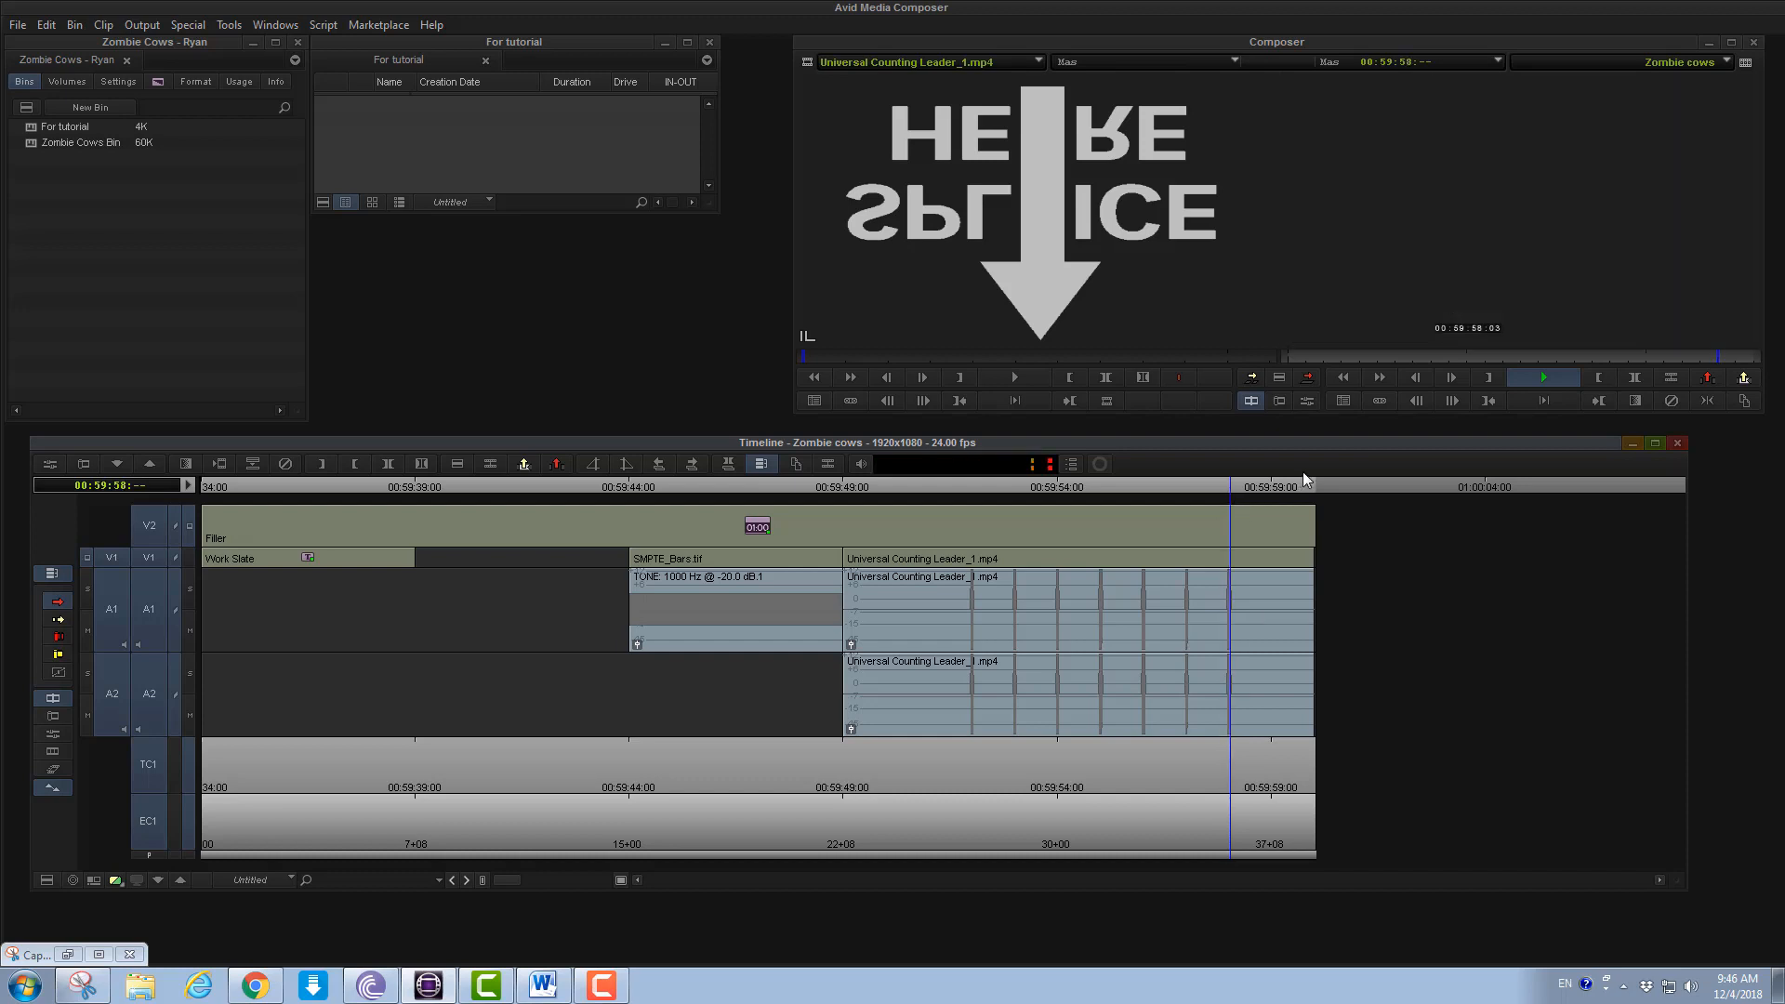
pyautogui.press('space')
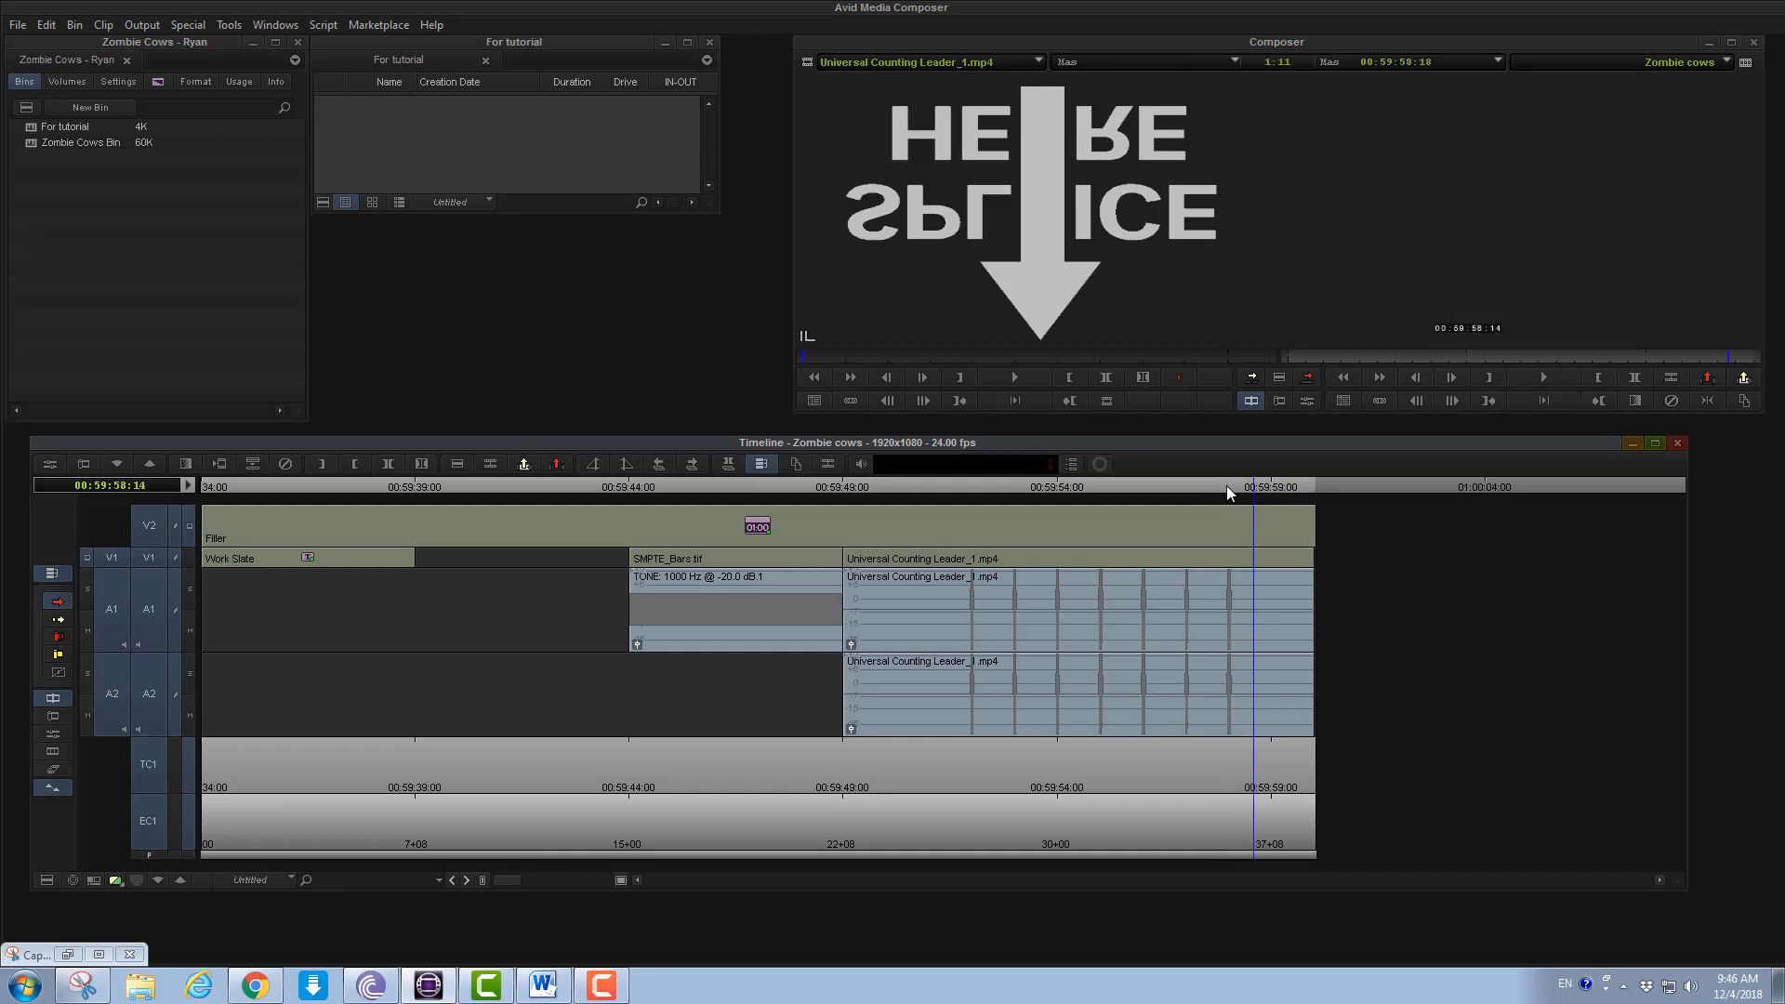
pyautogui.moveTo(1227, 486); pyautogui.dragTo(1334, 478)
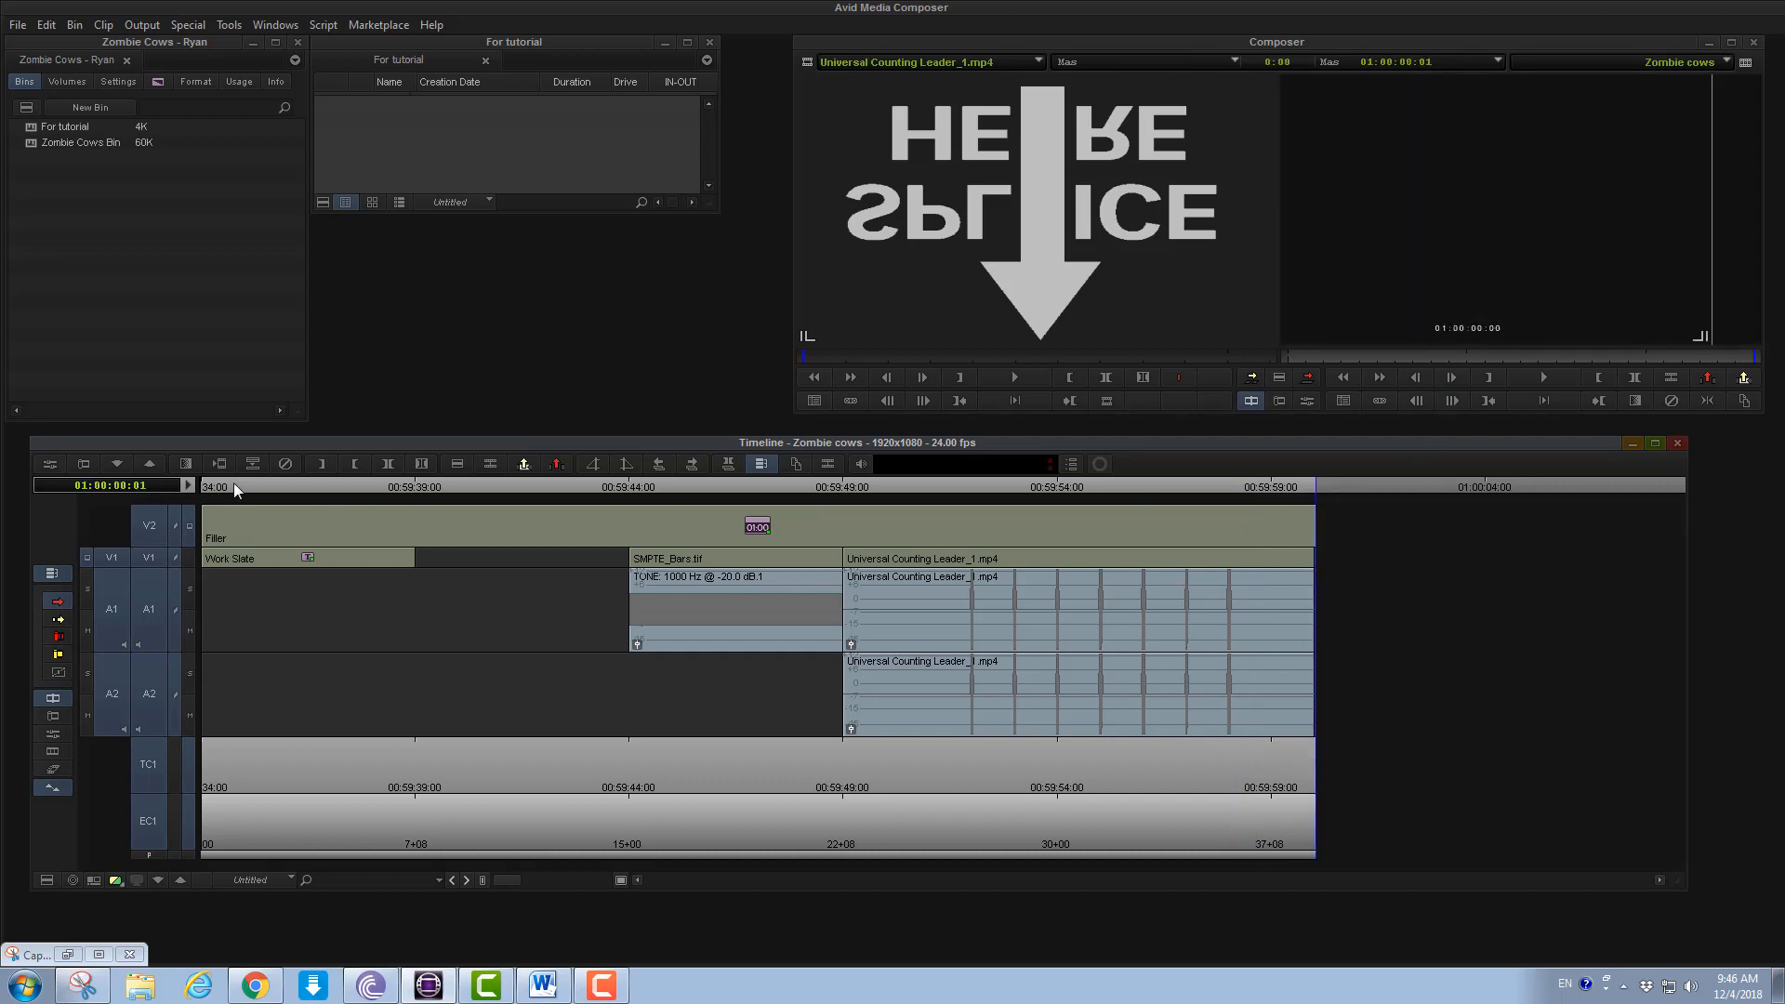
pyautogui.moveTo(233, 486); pyautogui.dragTo(126, 499)
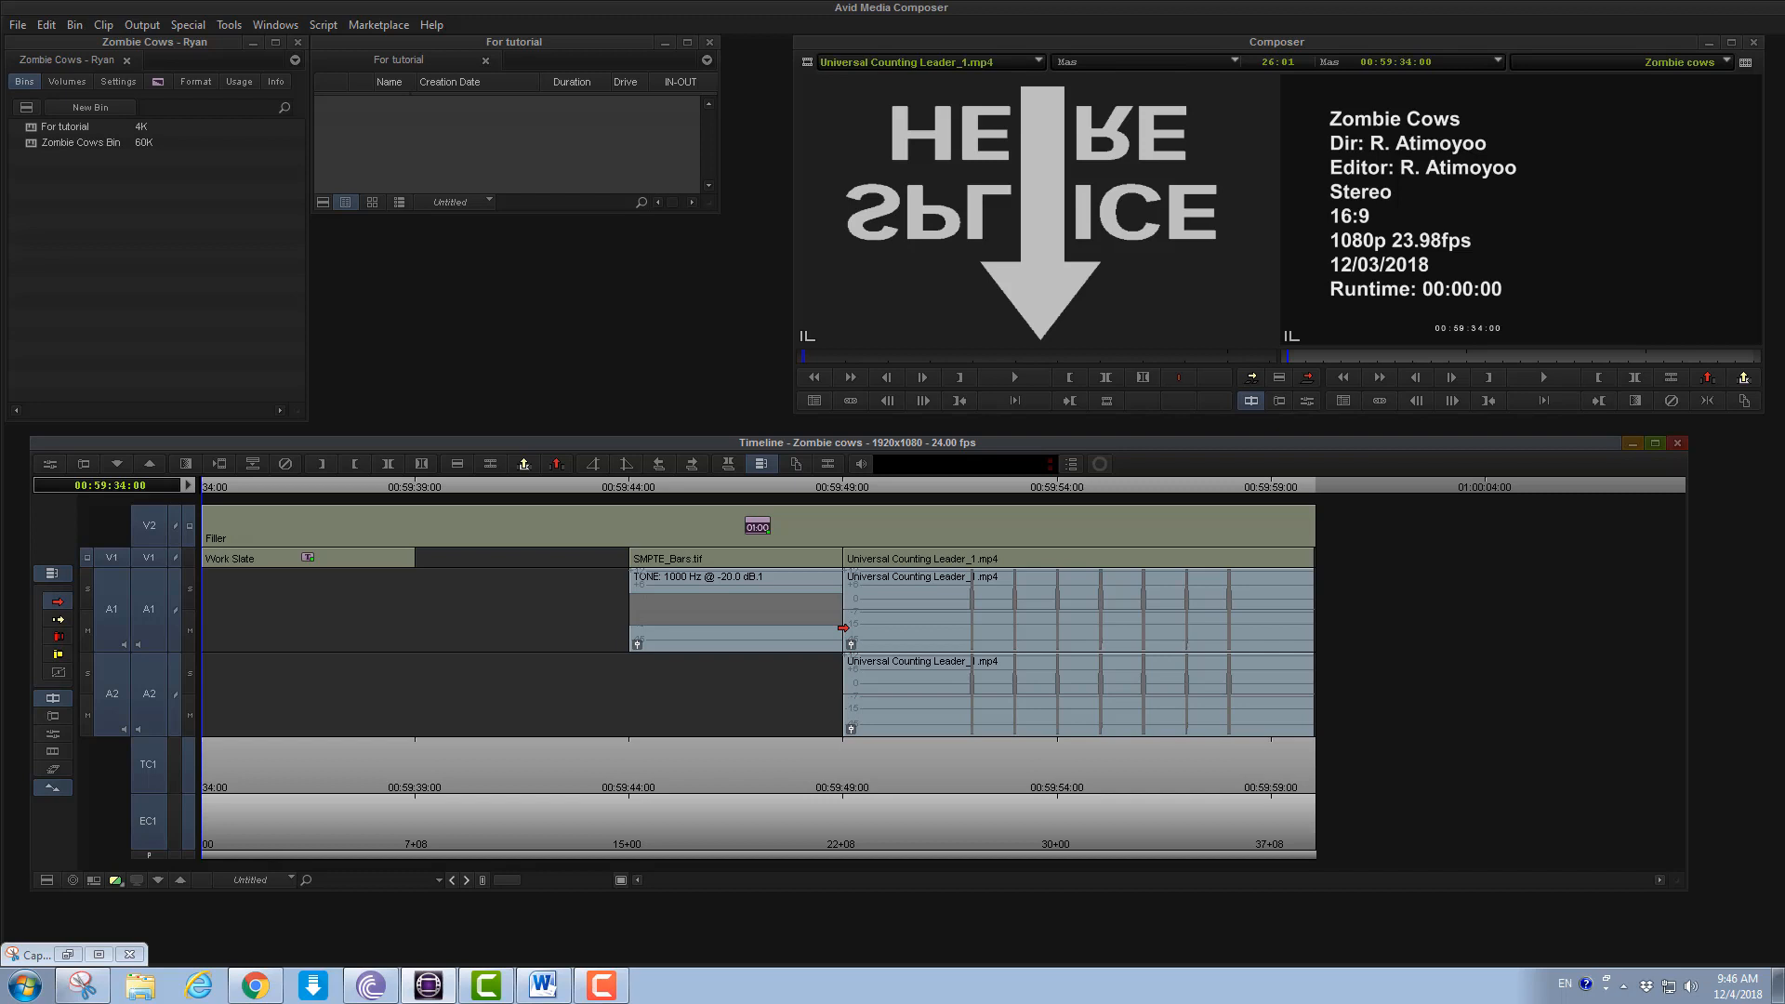
pyautogui.click(241, 485)
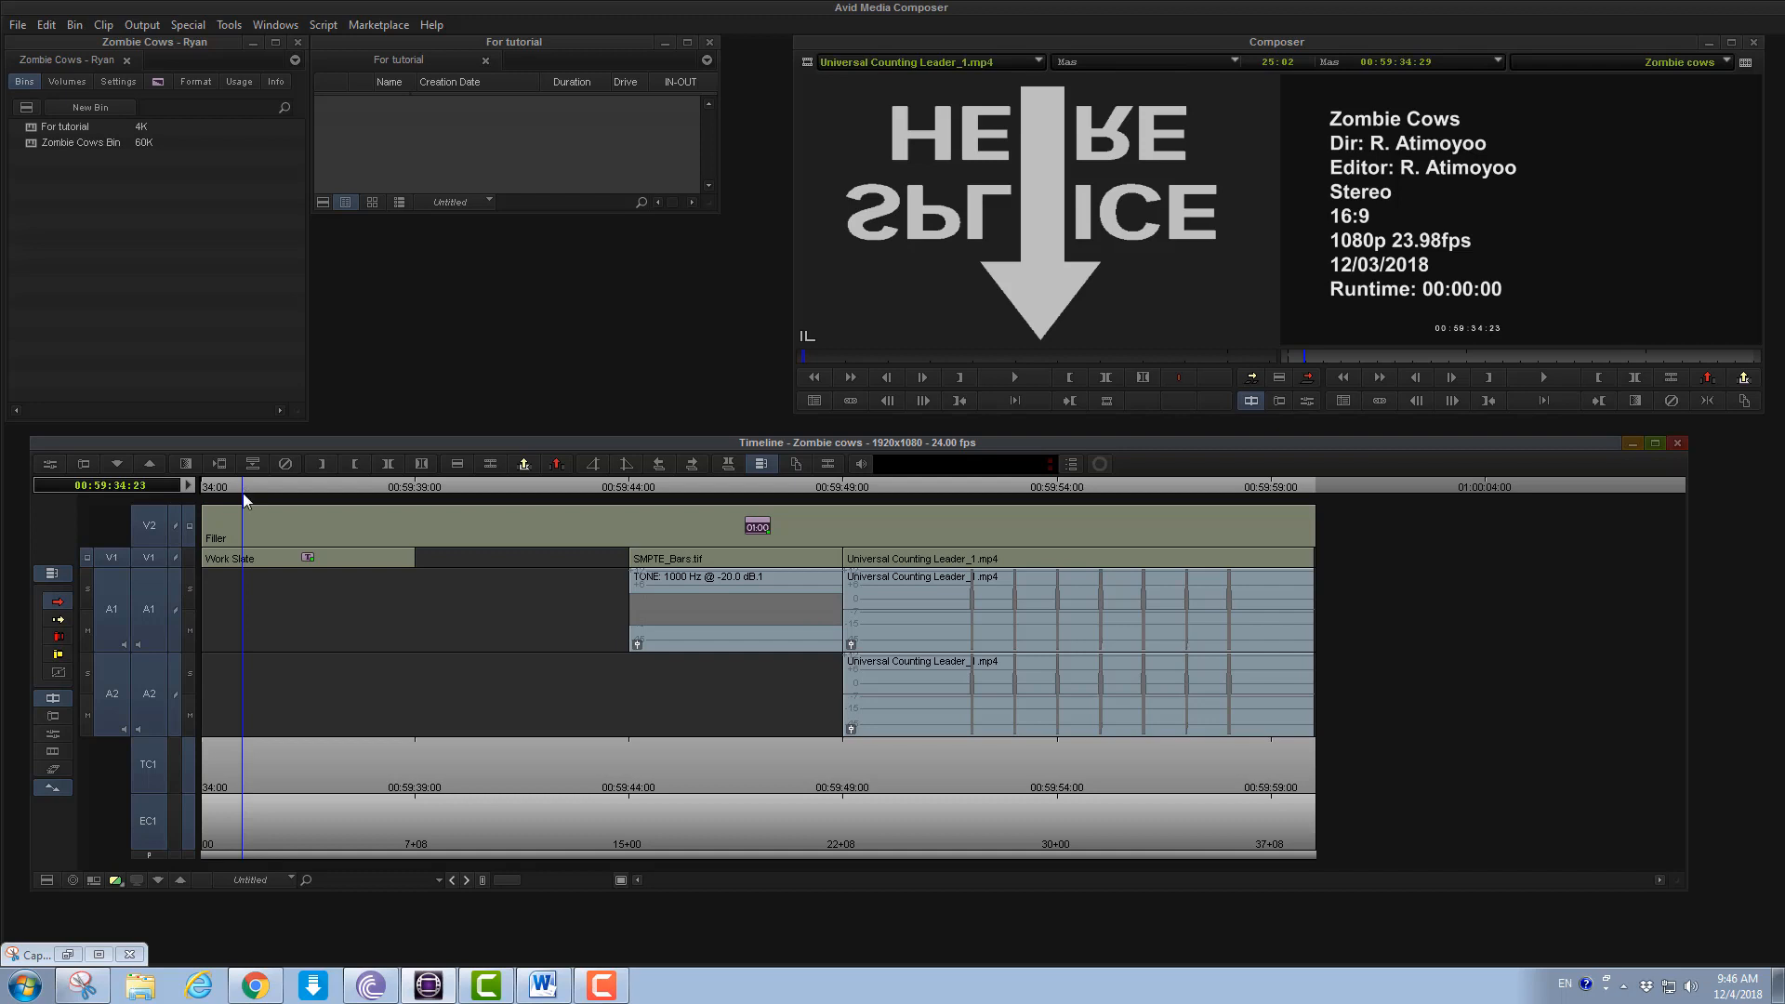
pyautogui.click(238, 561)
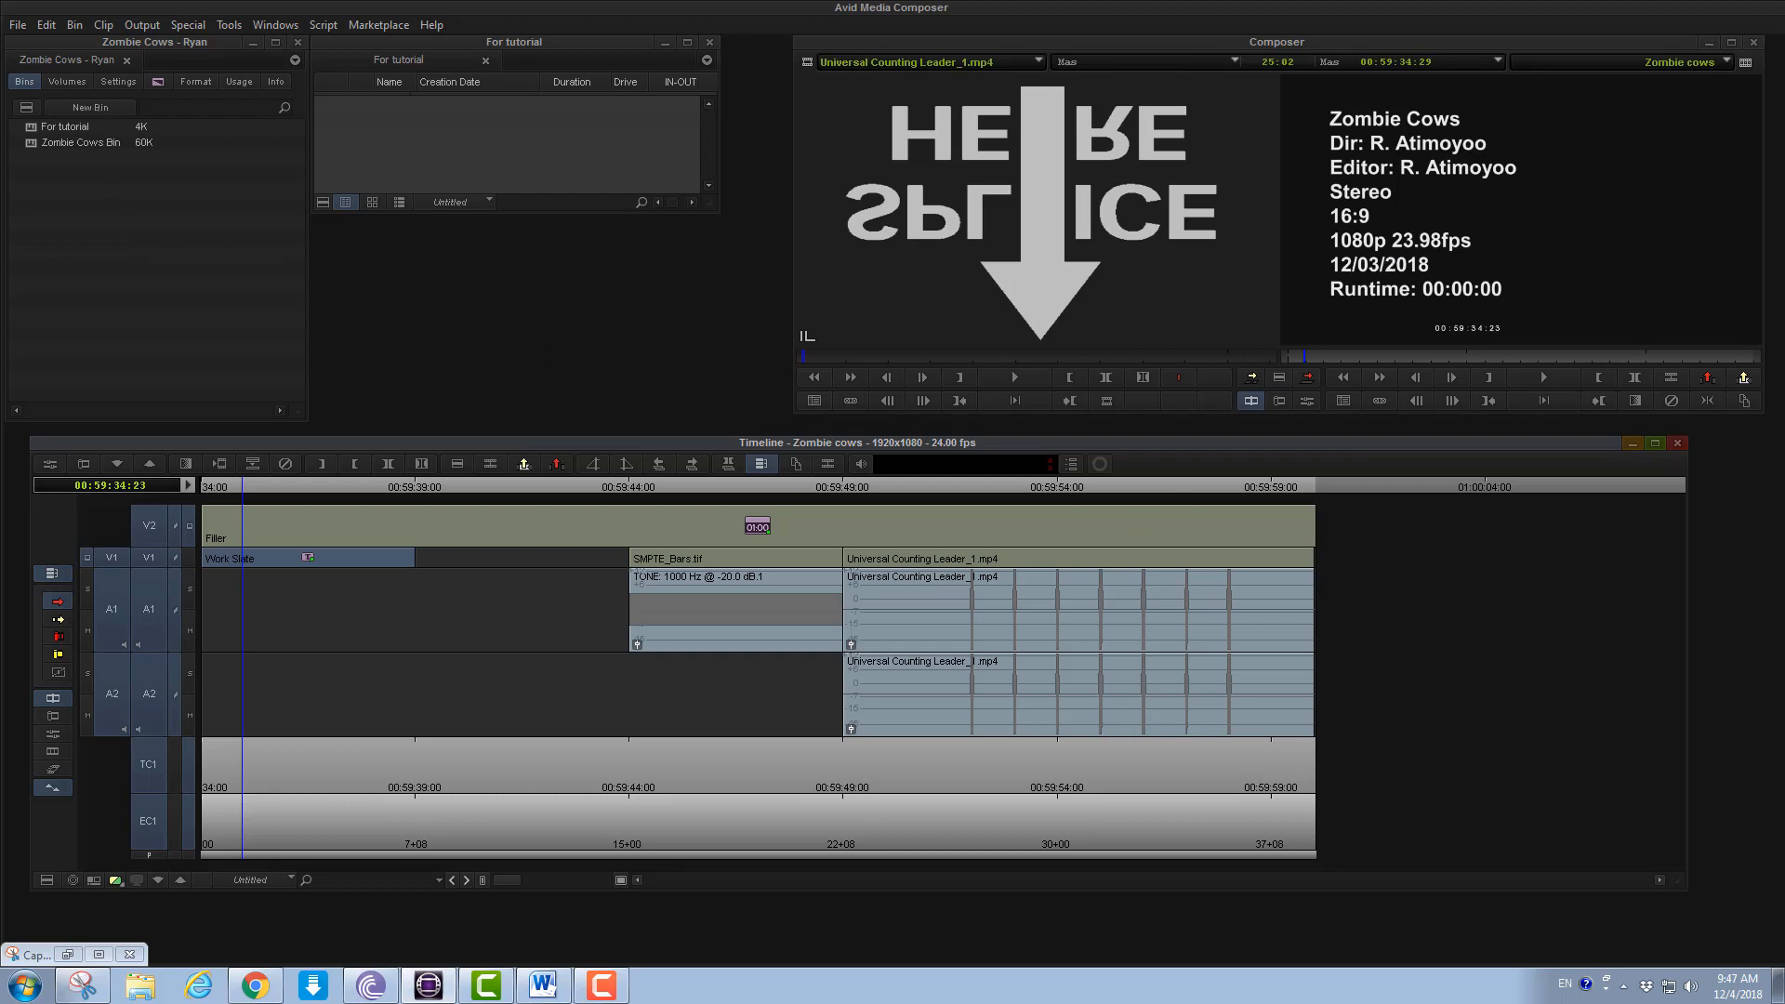
# Open the Zombie Cows Bin and dock it in the same window as the For tutorial bin
pyautogui.doubleClick(80, 142)
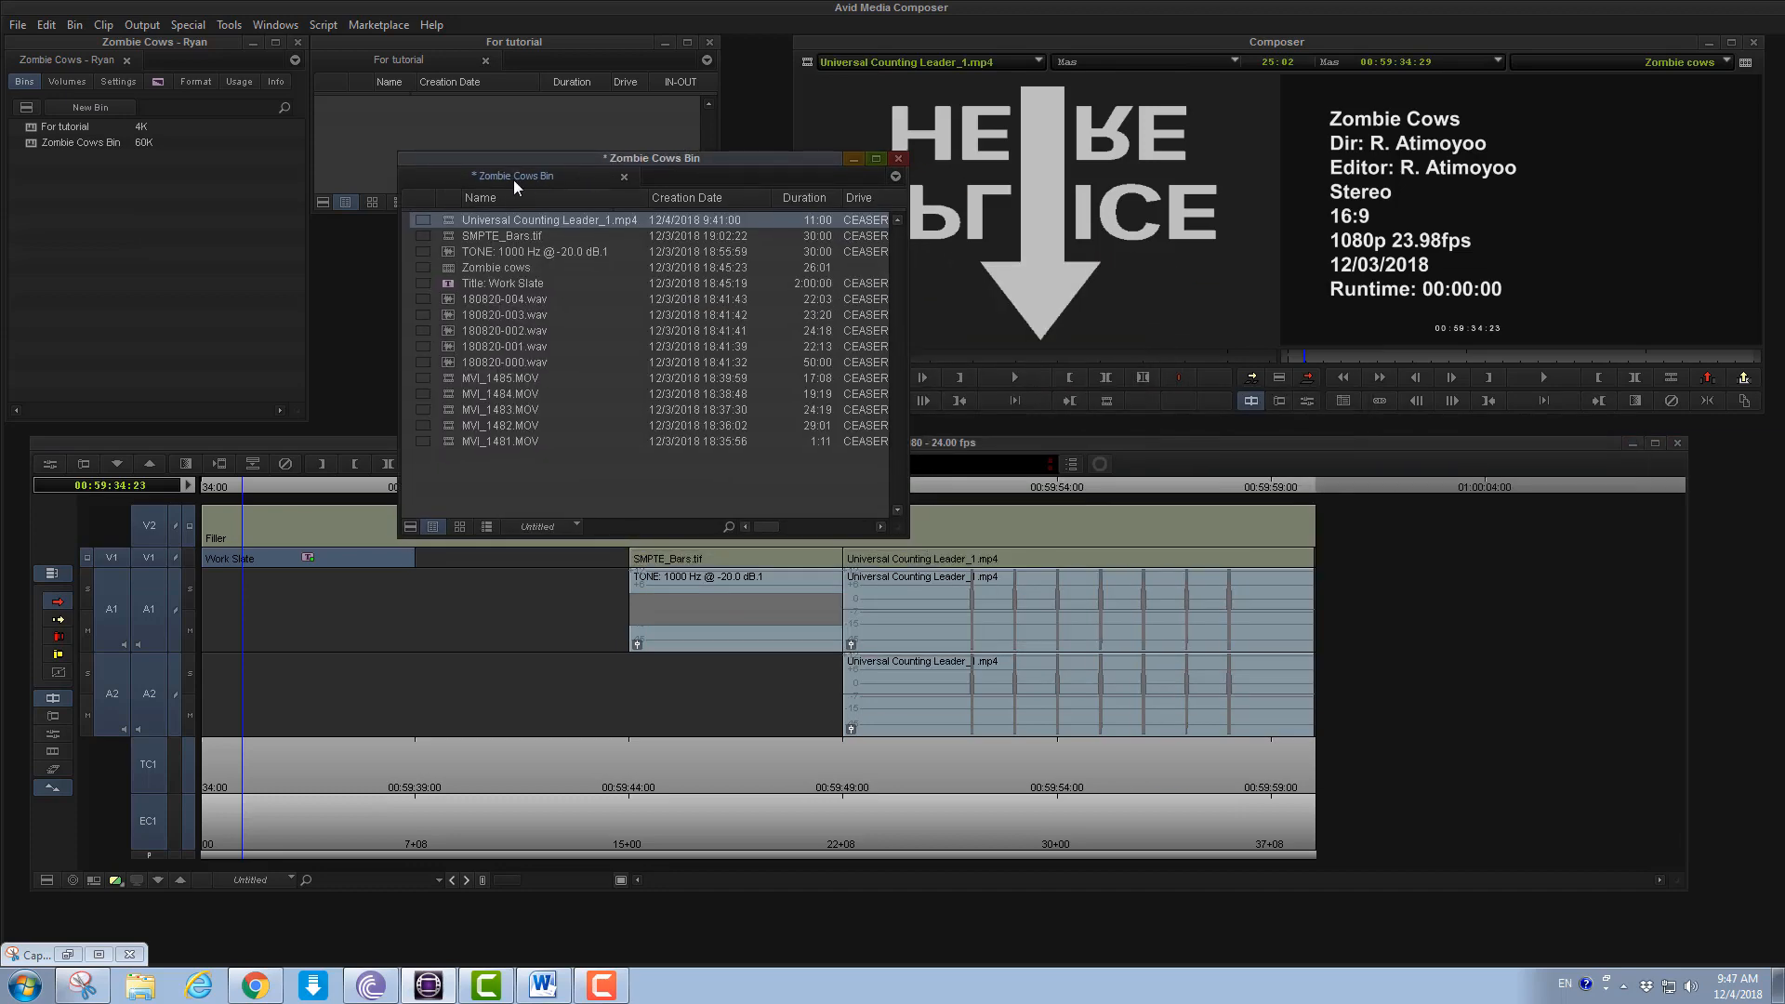
pyautogui.moveTo(501, 183); pyautogui.dragTo(499, 60)
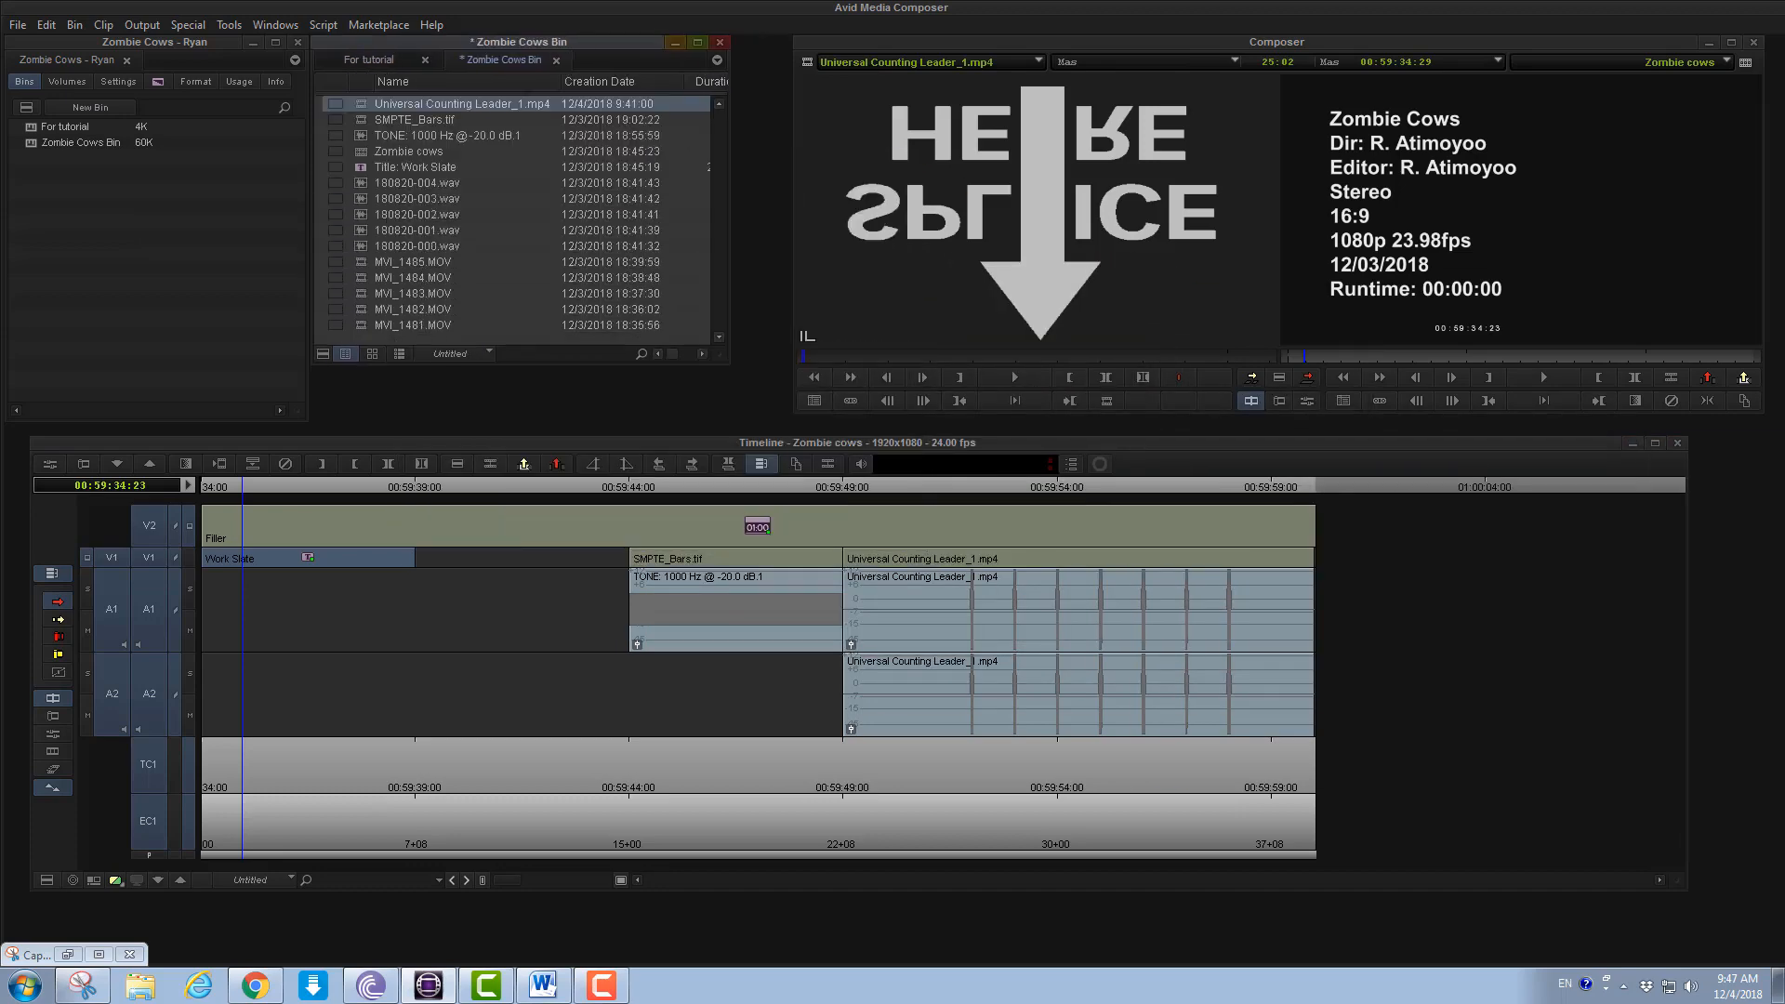
# Open the Work Slate title in the Title Tool without promoting it to Marquee, and close it after viewing
pyautogui.click(415, 167)
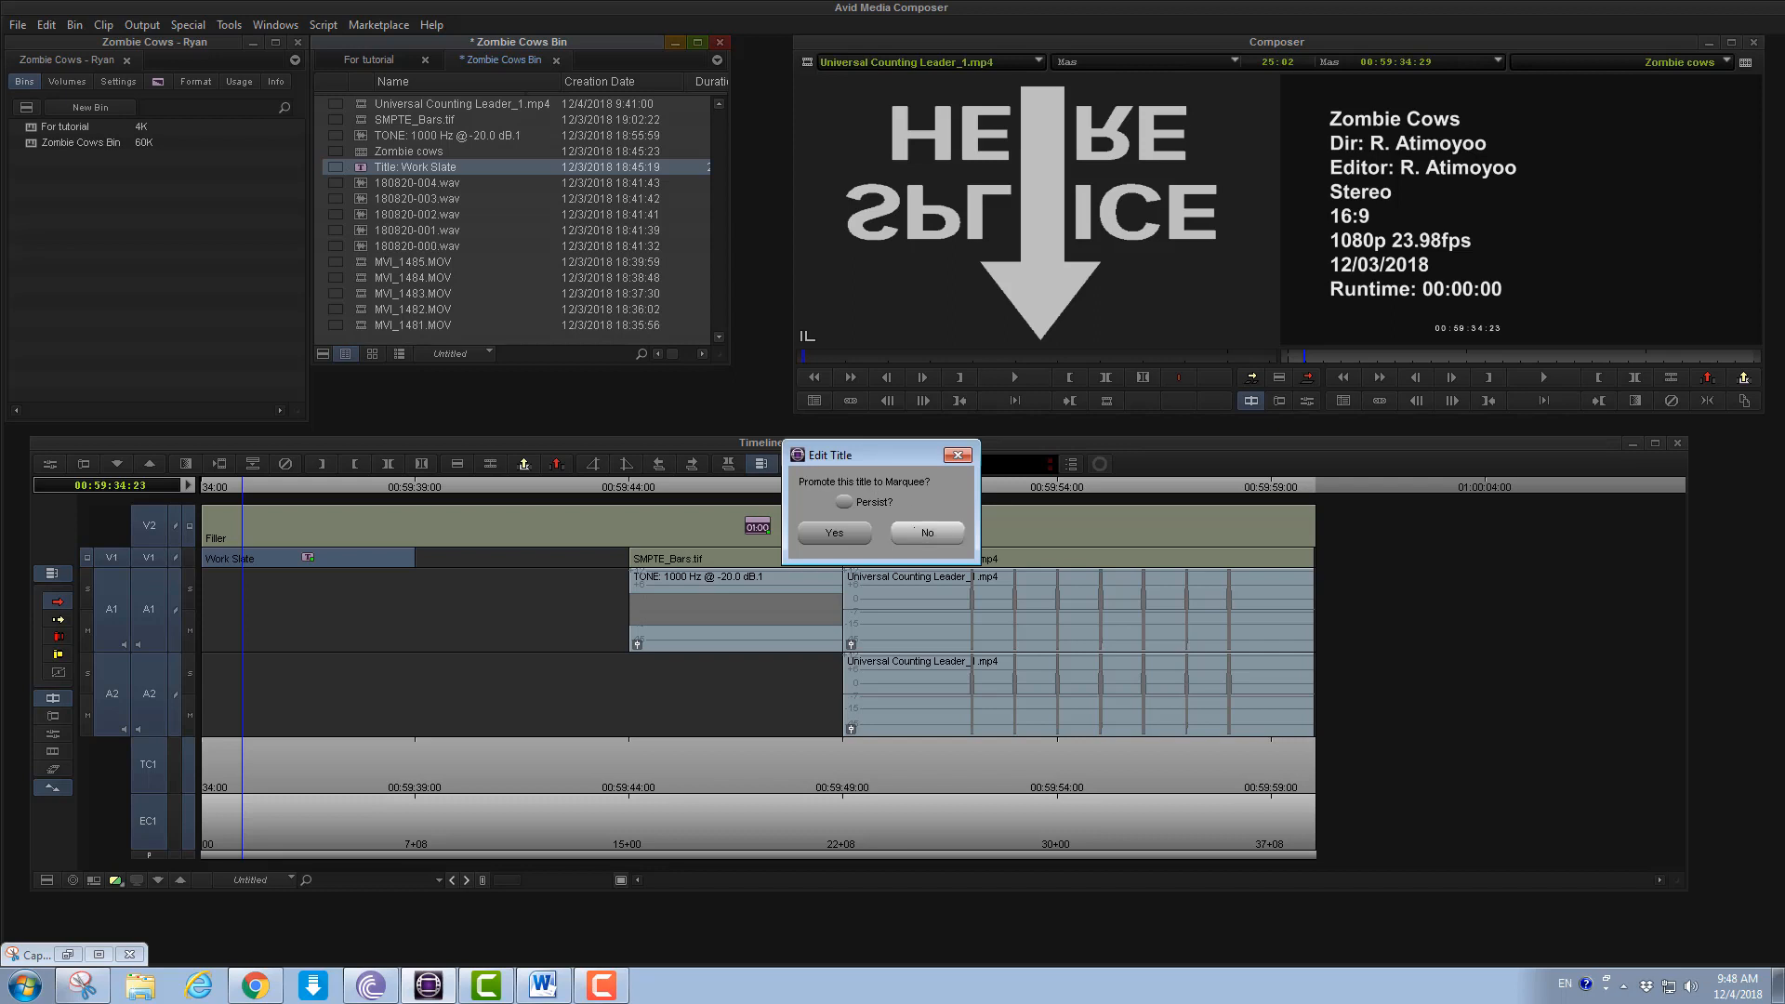
pyautogui.click(928, 533)
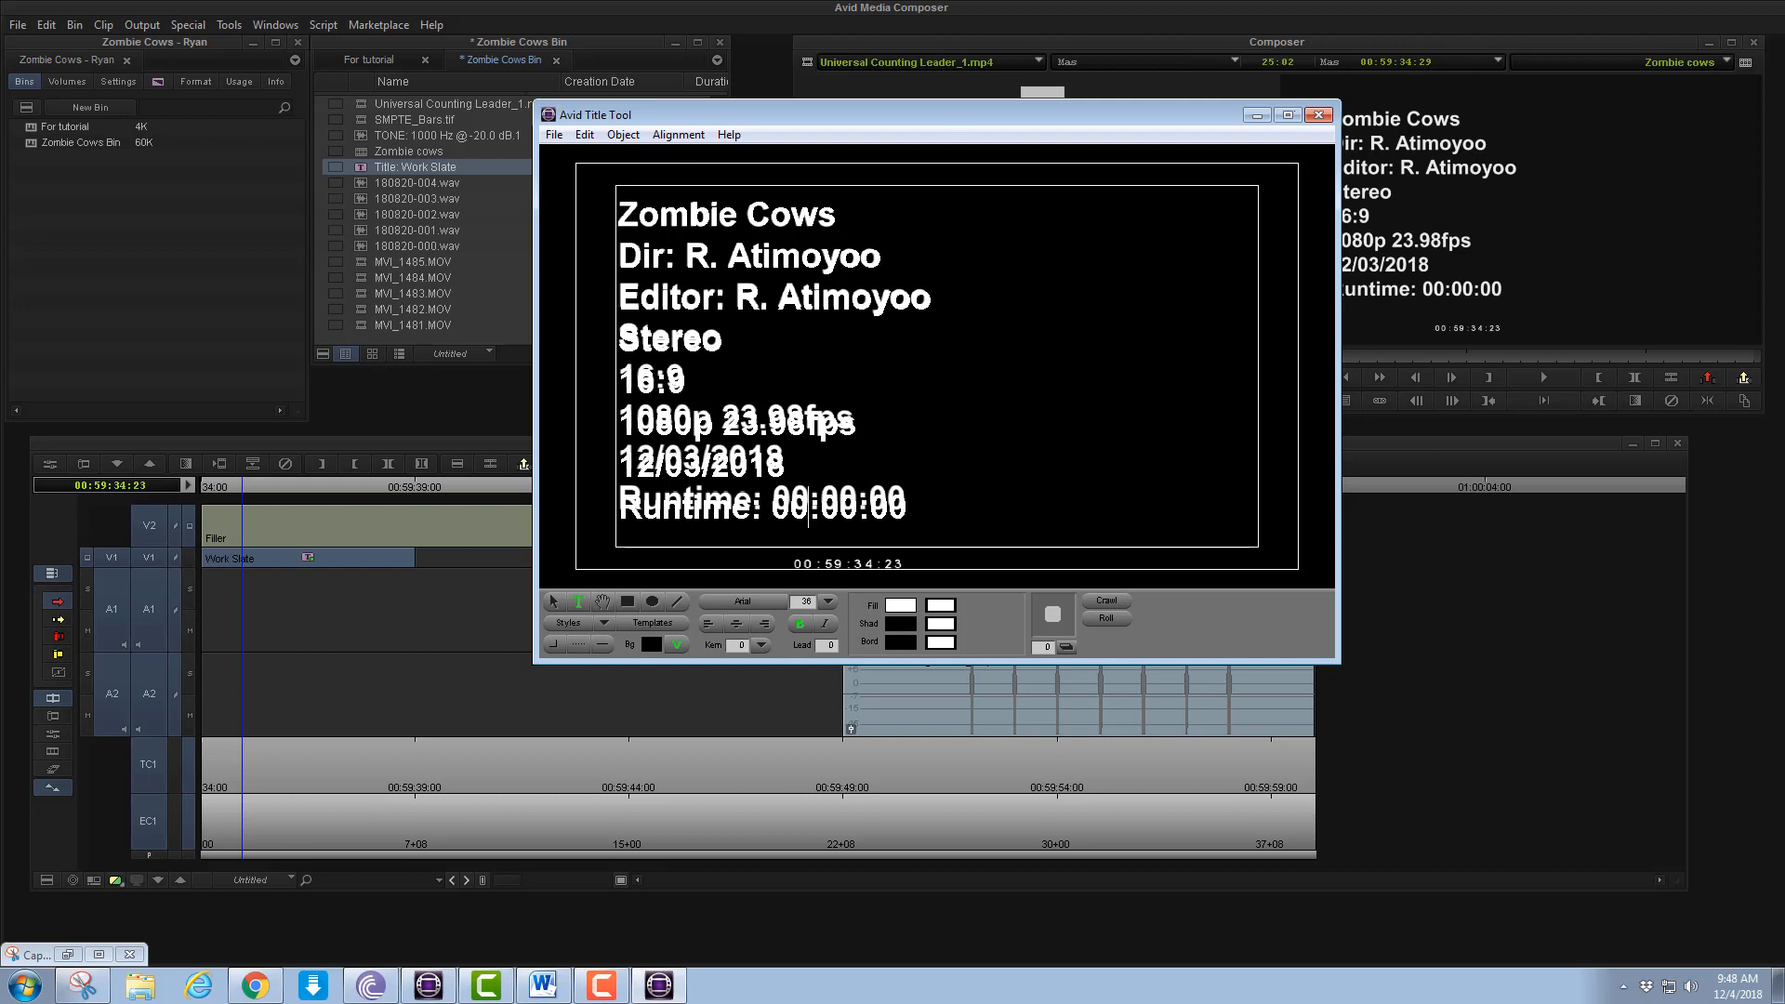
pyautogui.click(1319, 115)
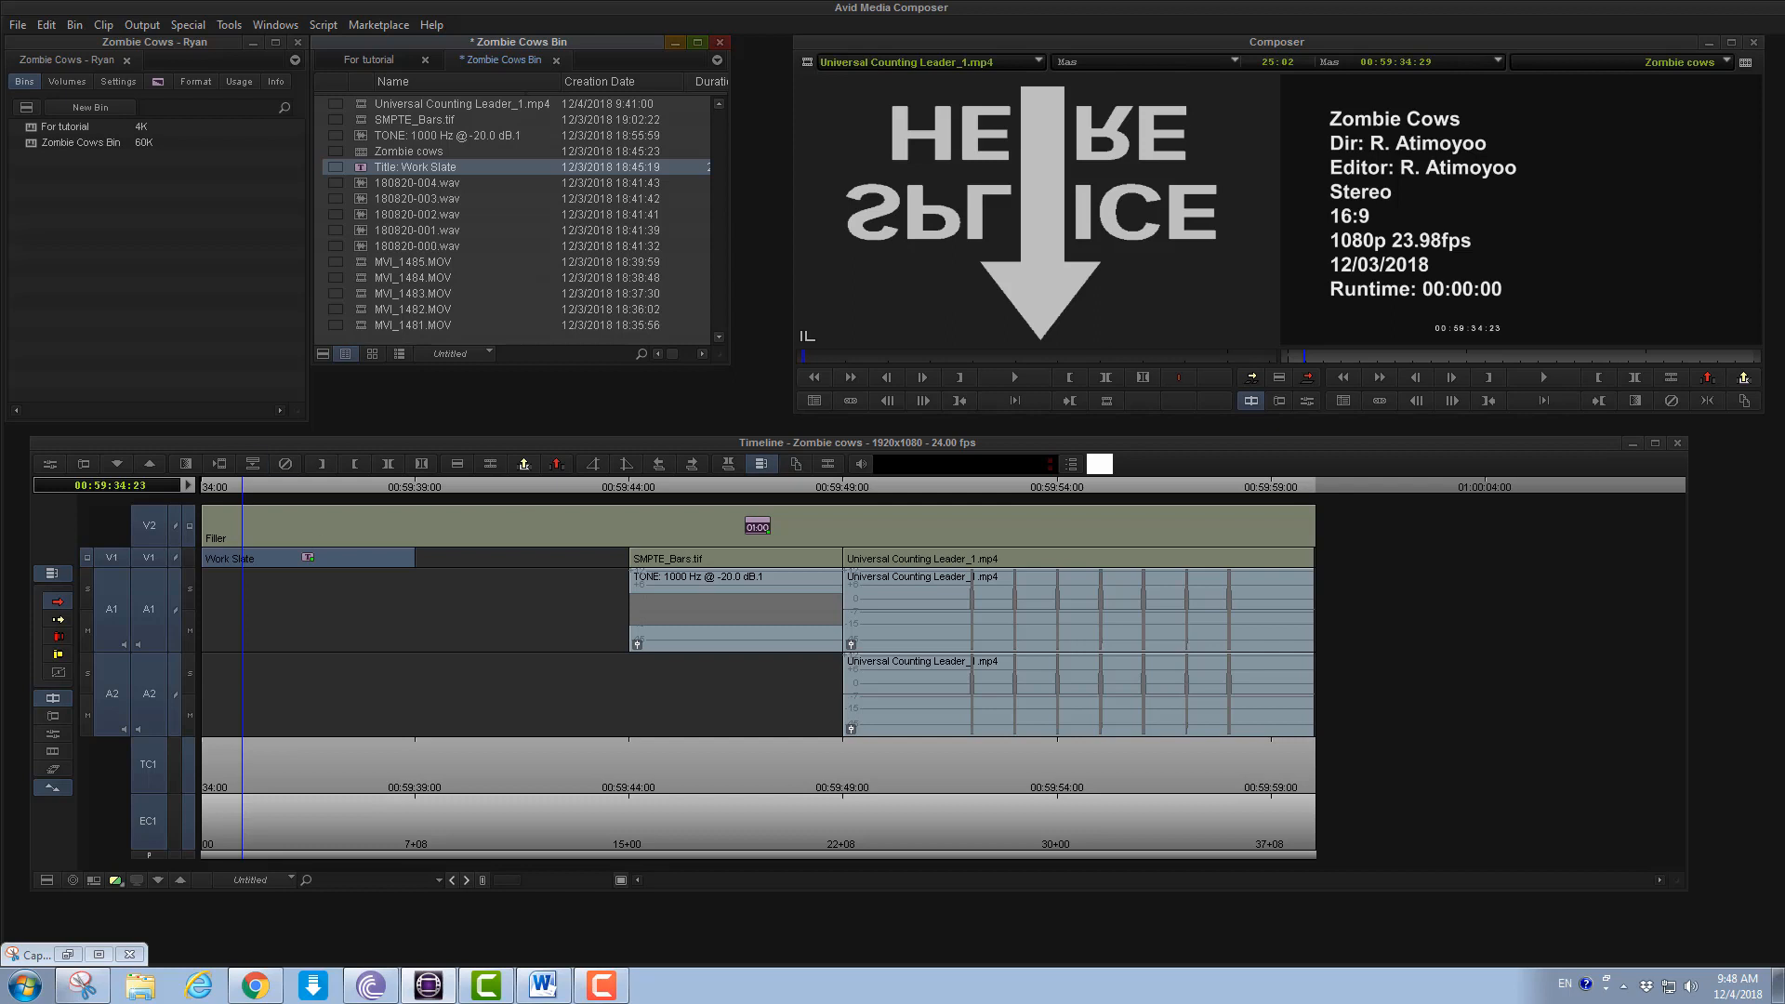
# Create a new title with the Title Tool and turn off the video background behind it
pyautogui.click(230, 25)
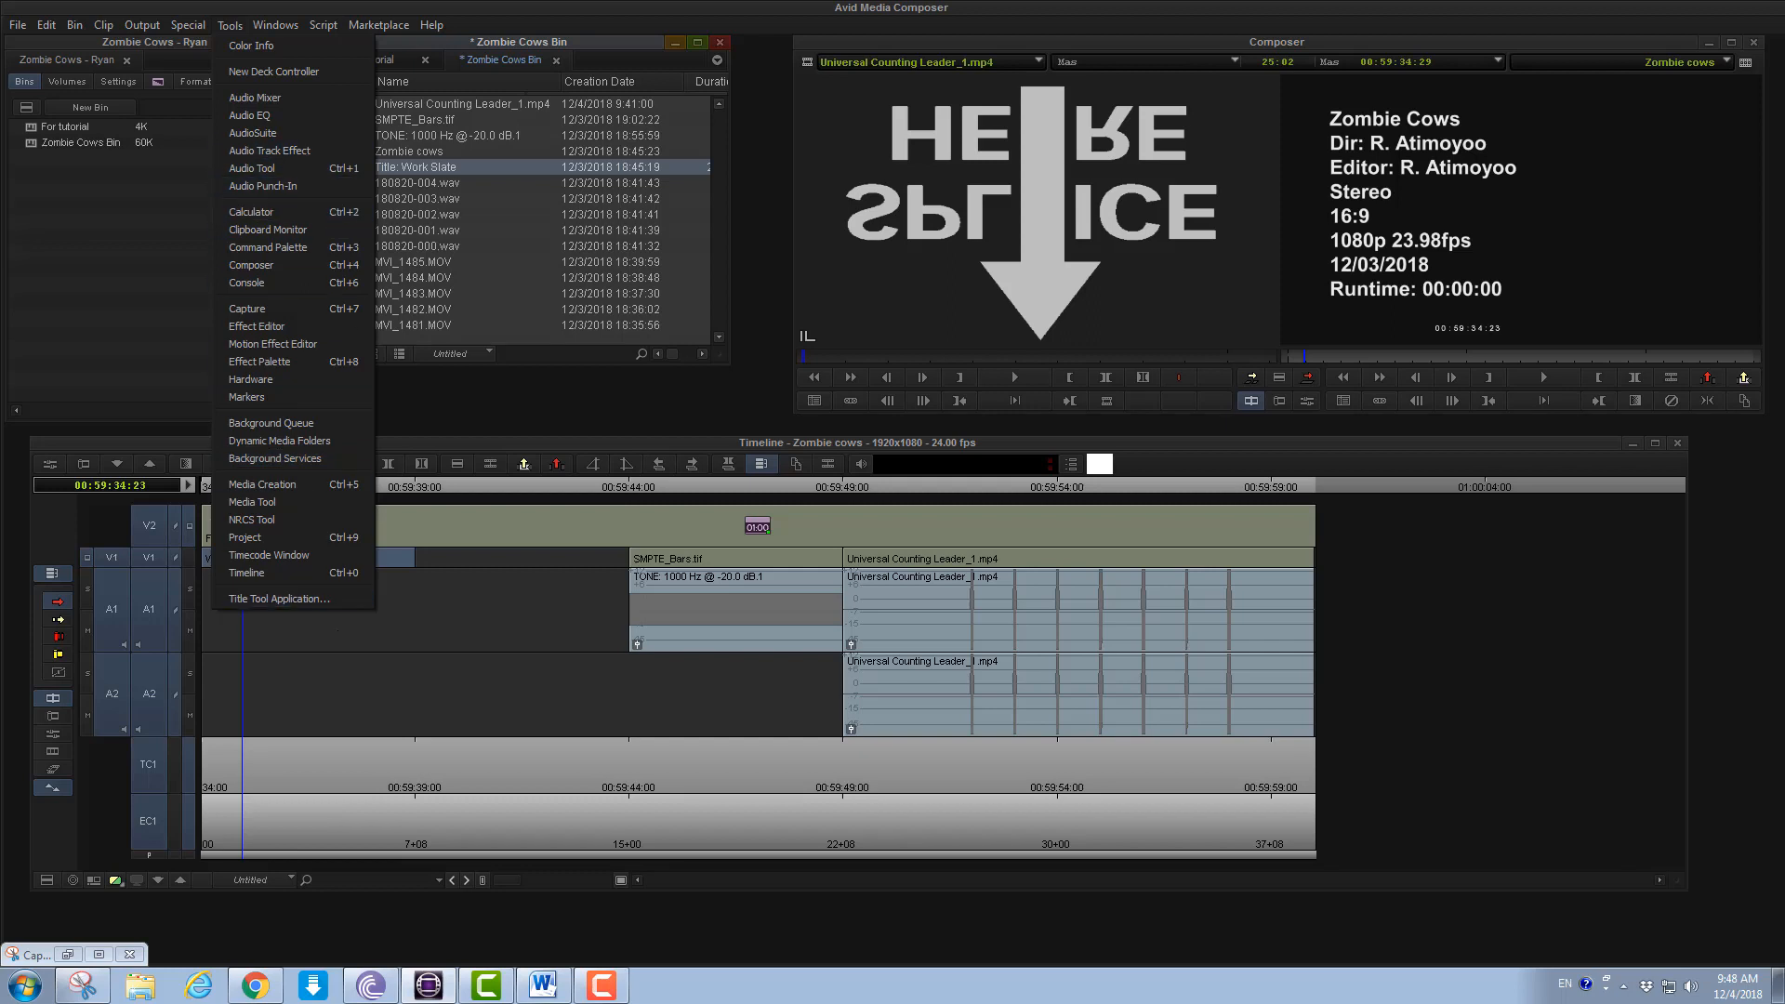
pyautogui.click(279, 599)
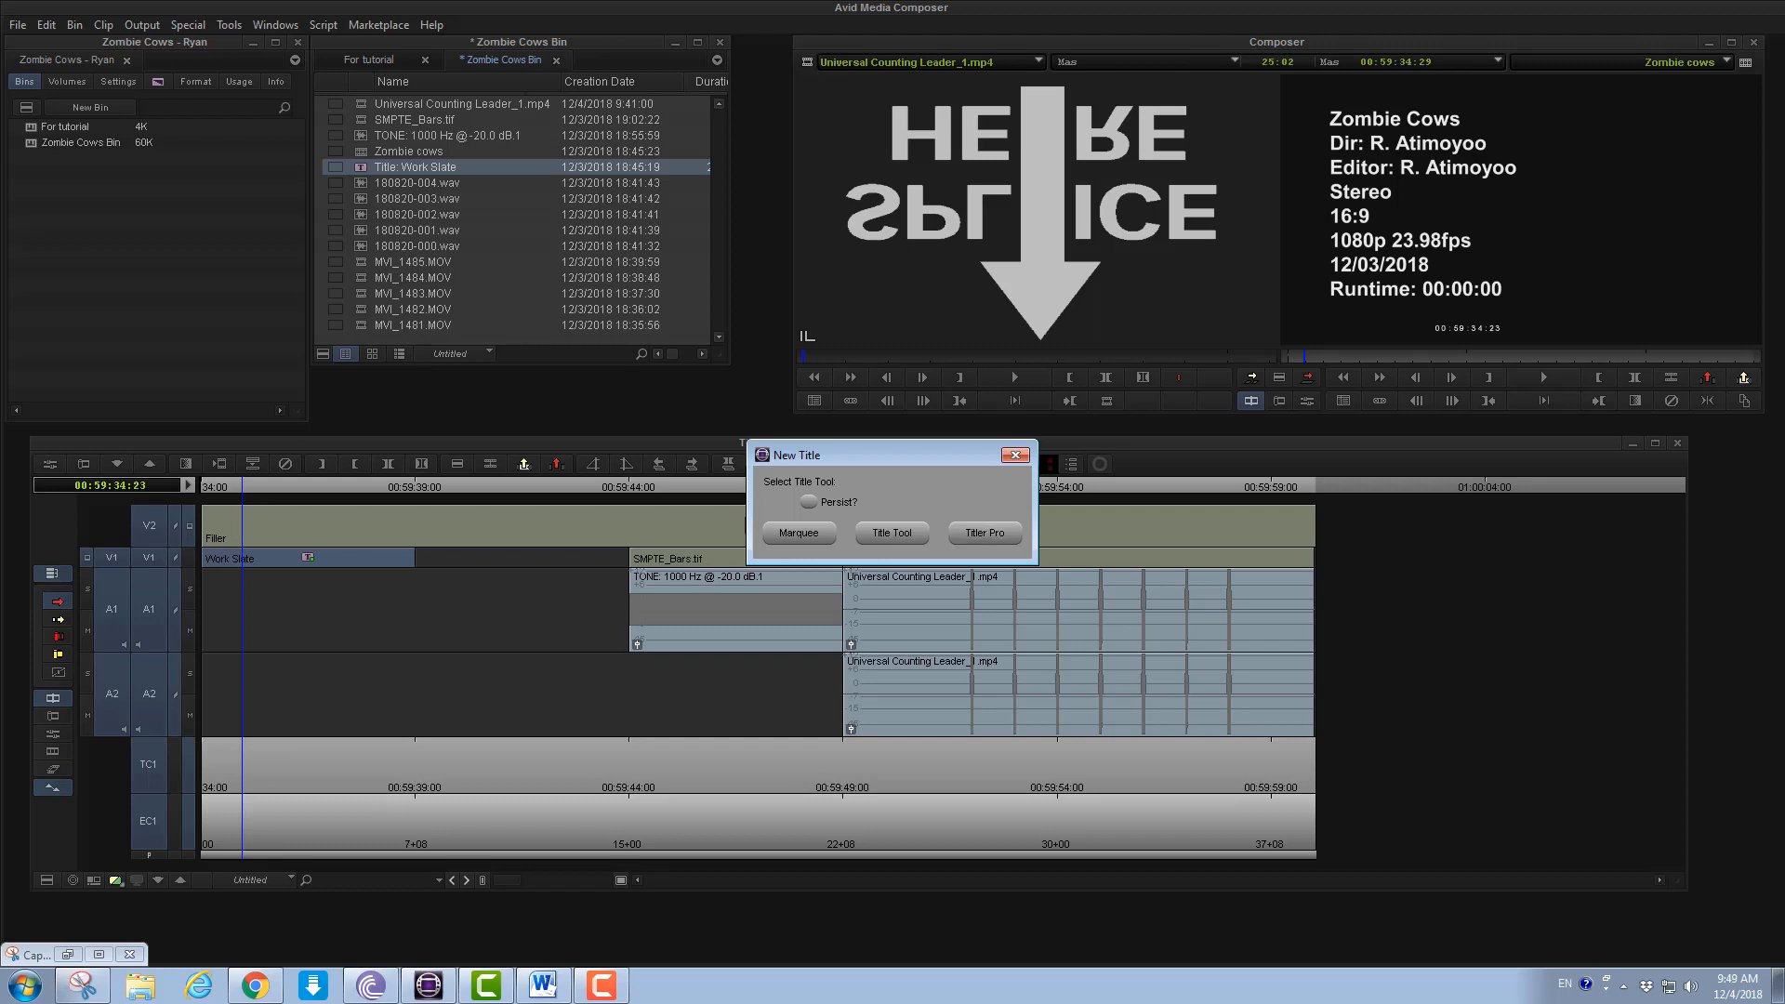
pyautogui.click(892, 533)
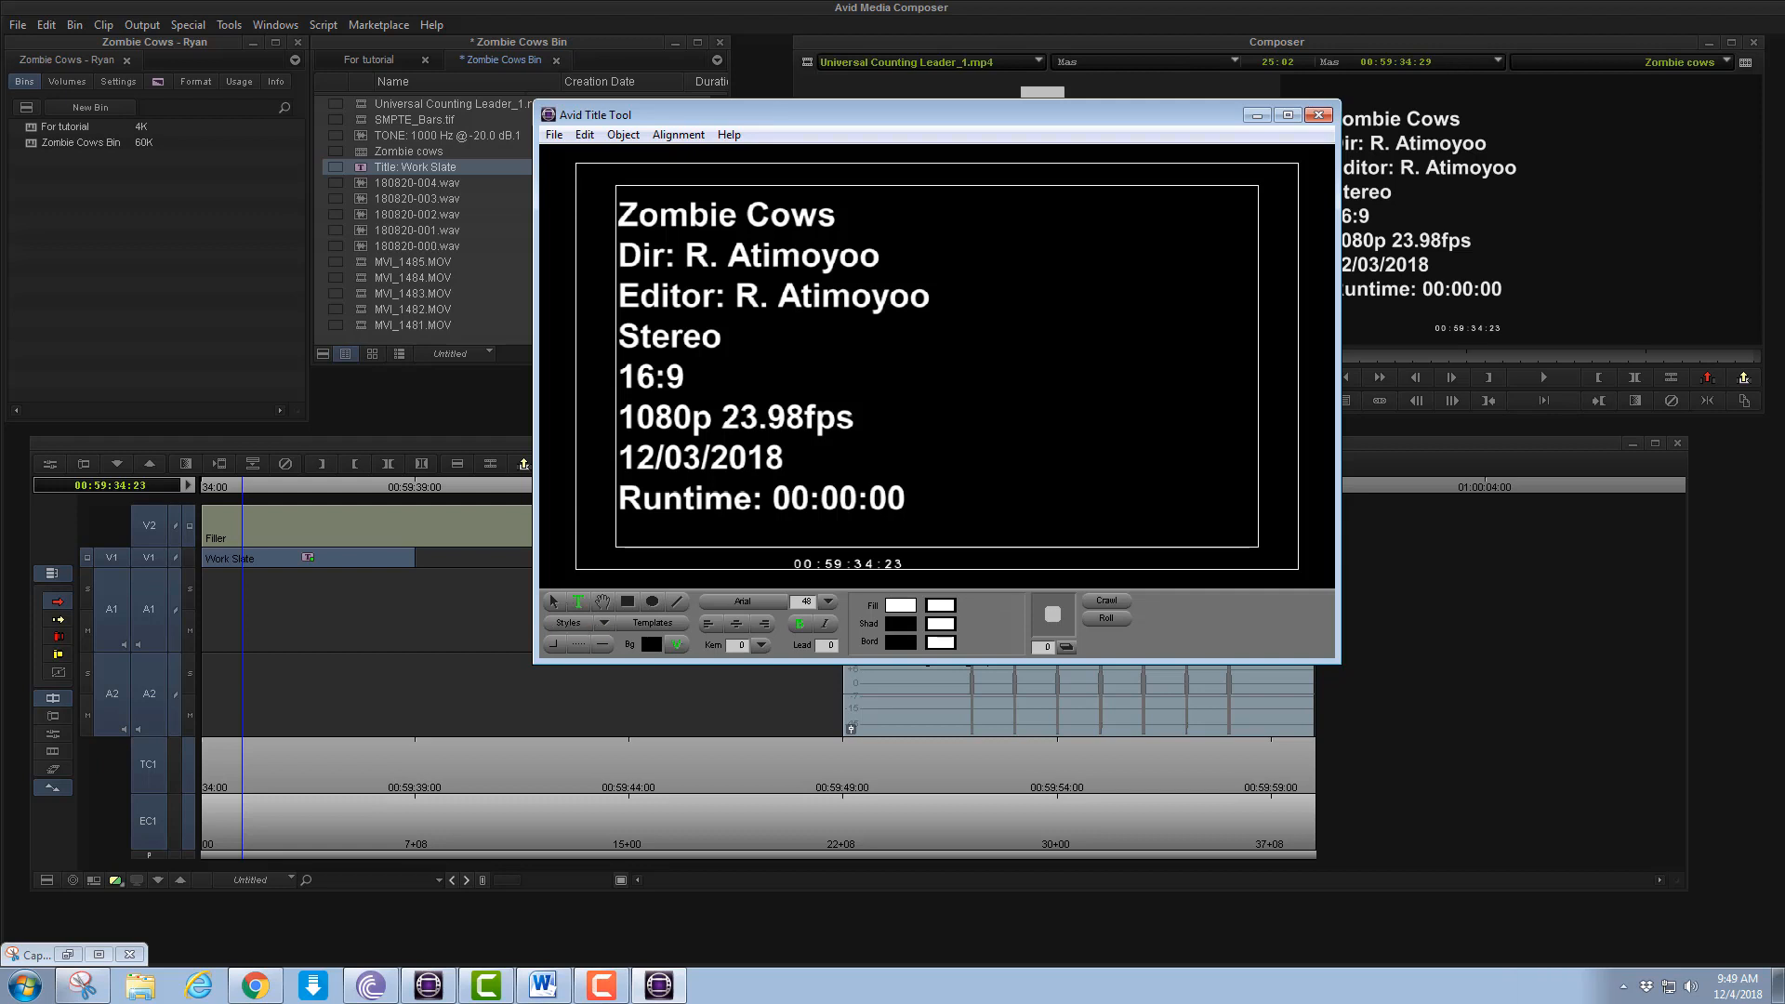
pyautogui.click(677, 645)
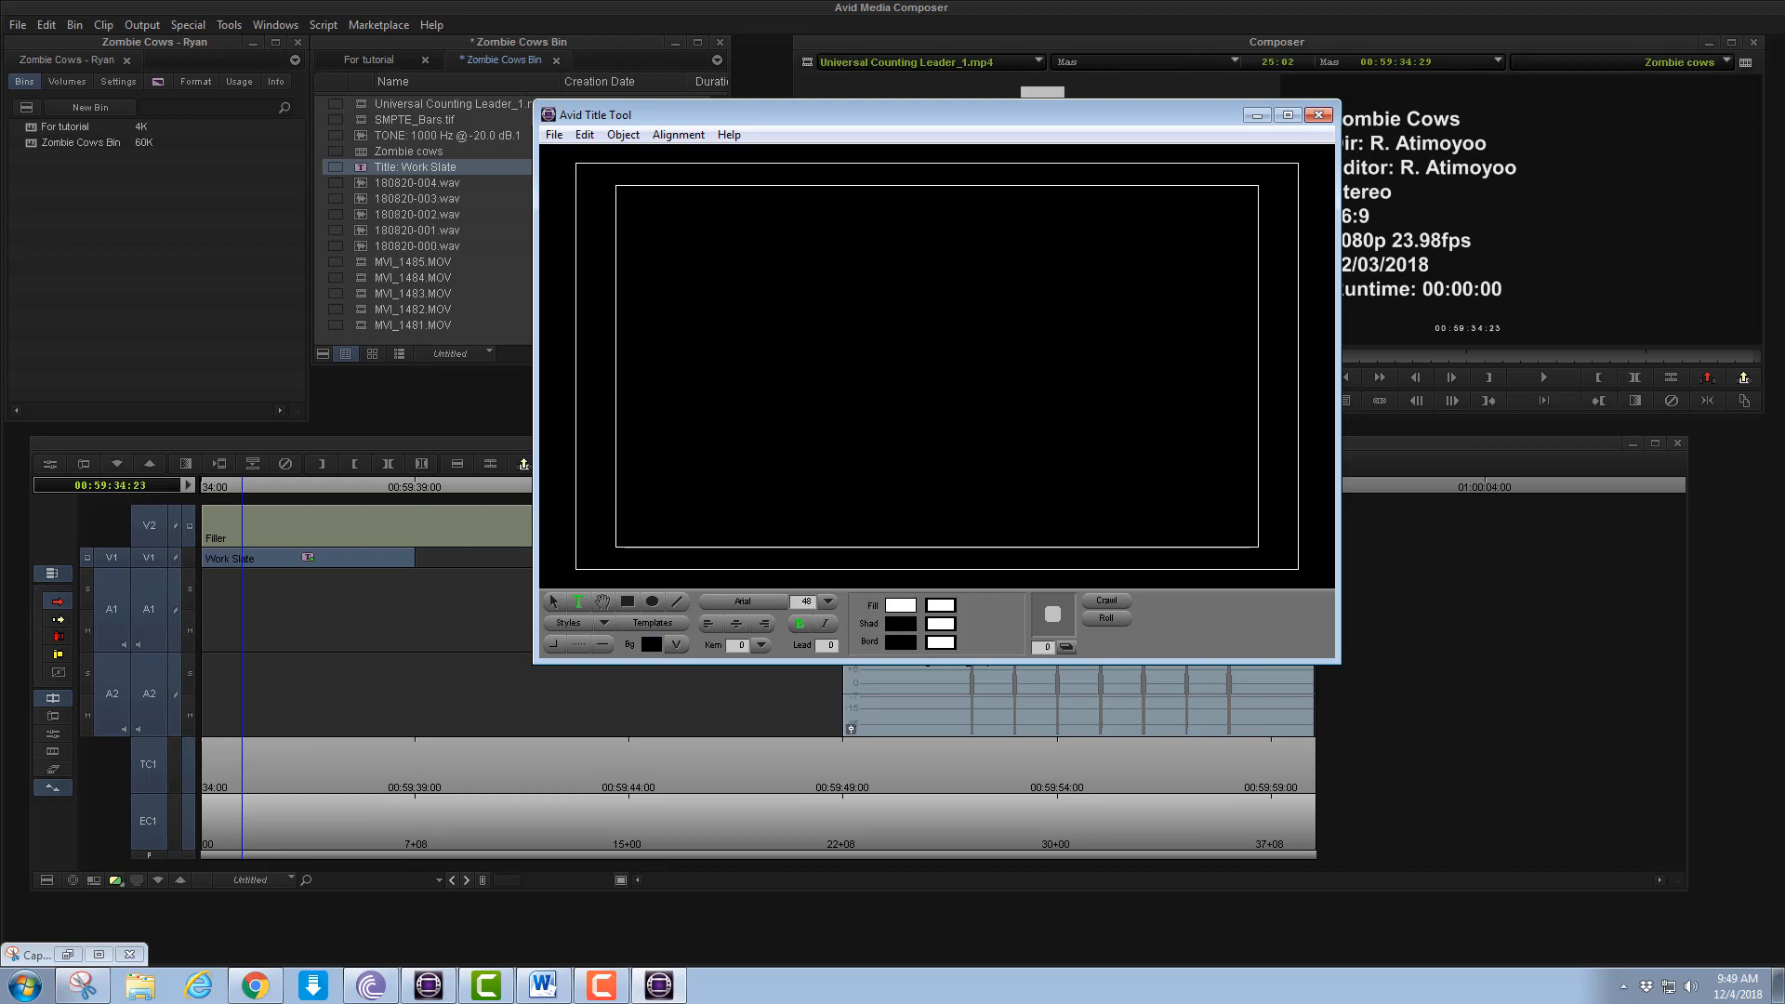
pyautogui.click(677, 645)
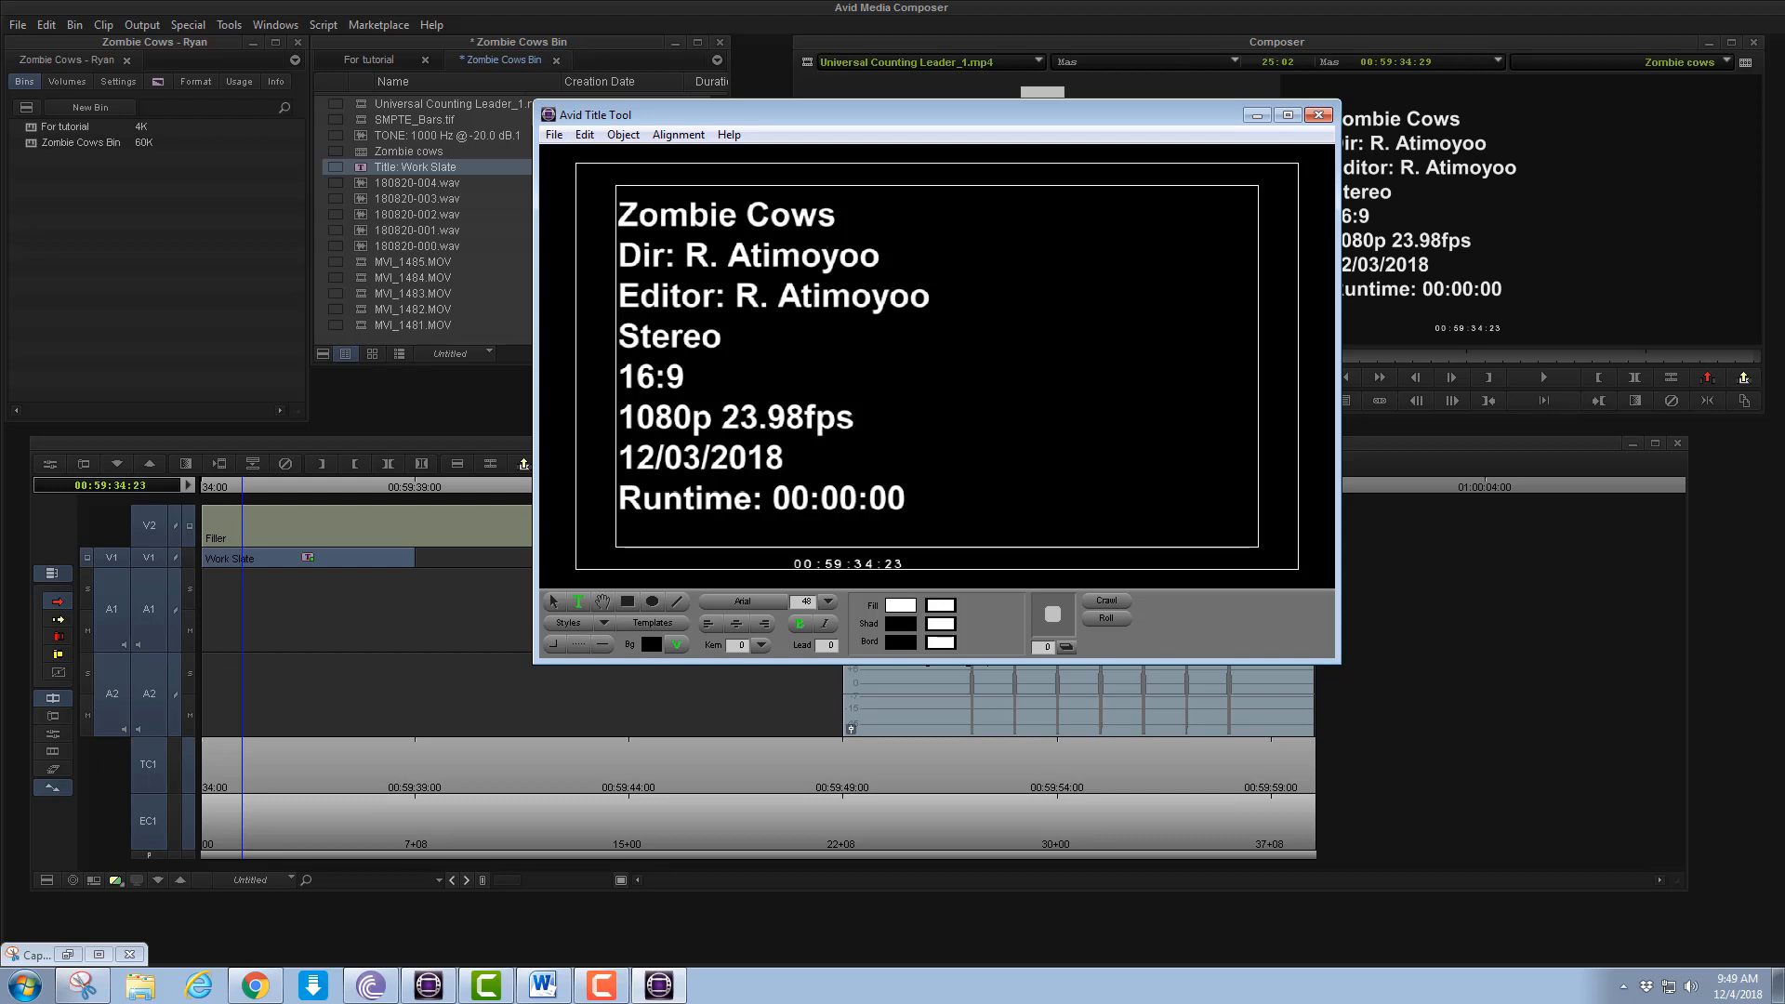
pyautogui.click(677, 644)
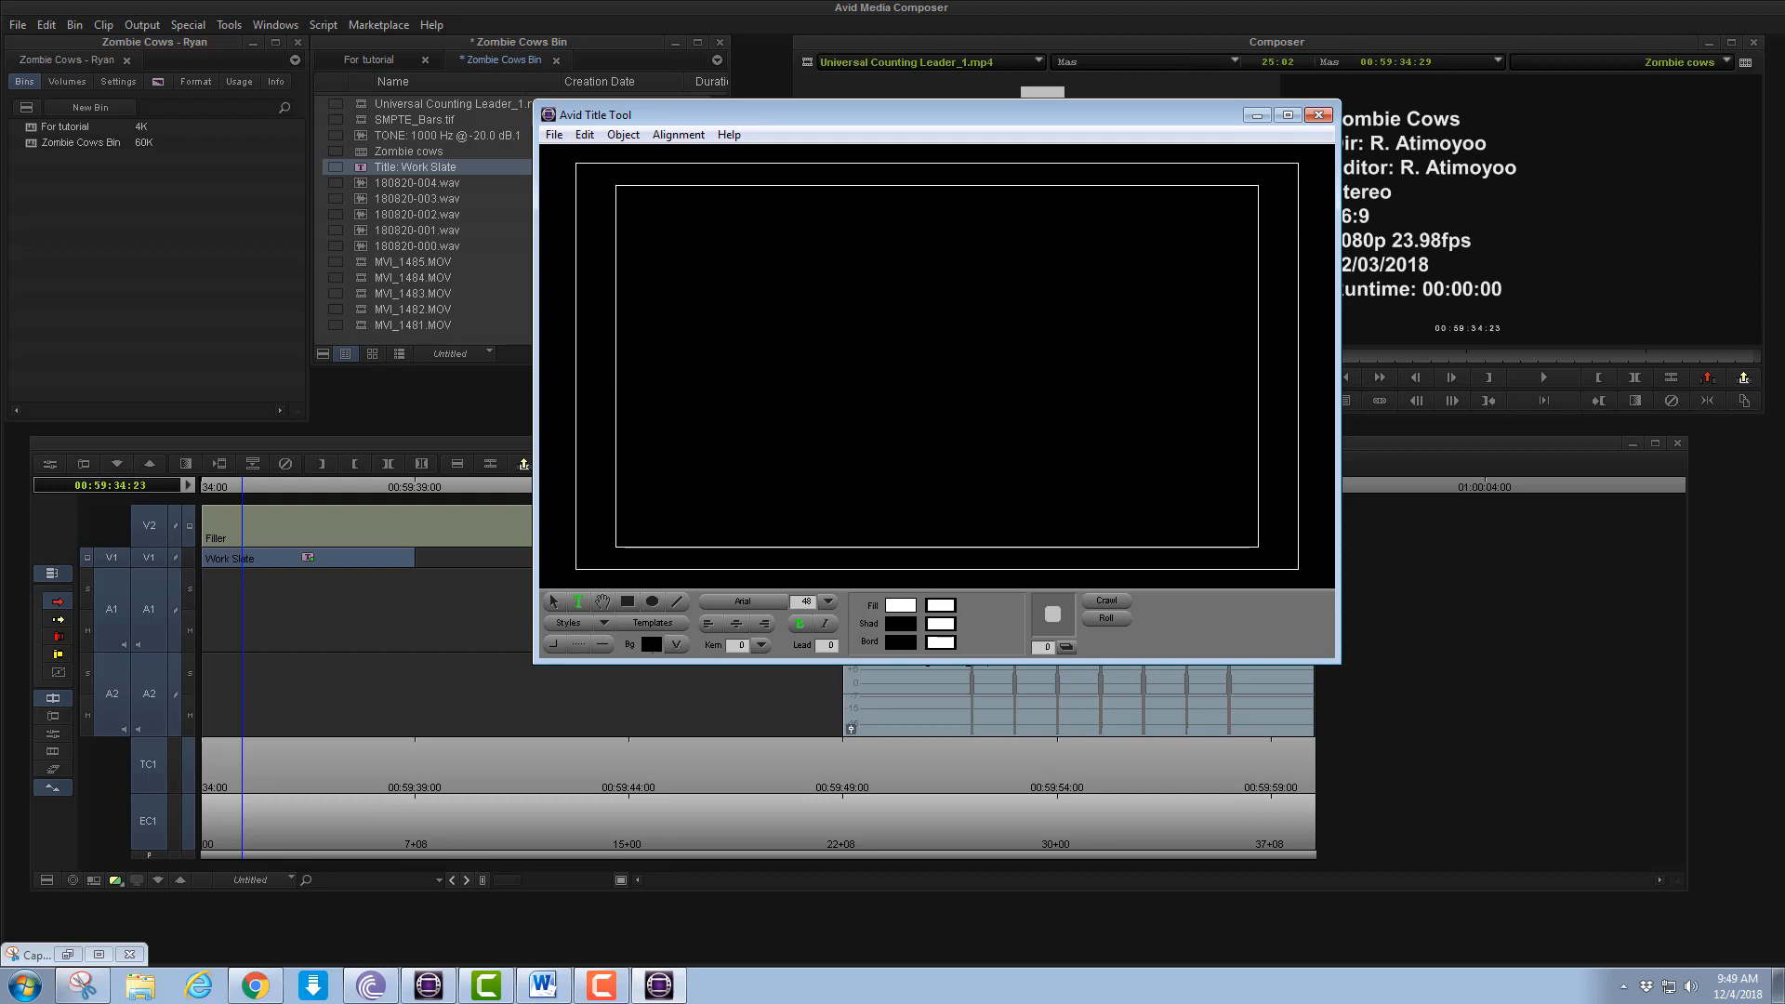
# Try red and dark shades as the title's background colour and set it back to black
pyautogui.click(652, 644)
pyautogui.click(1052, 462)
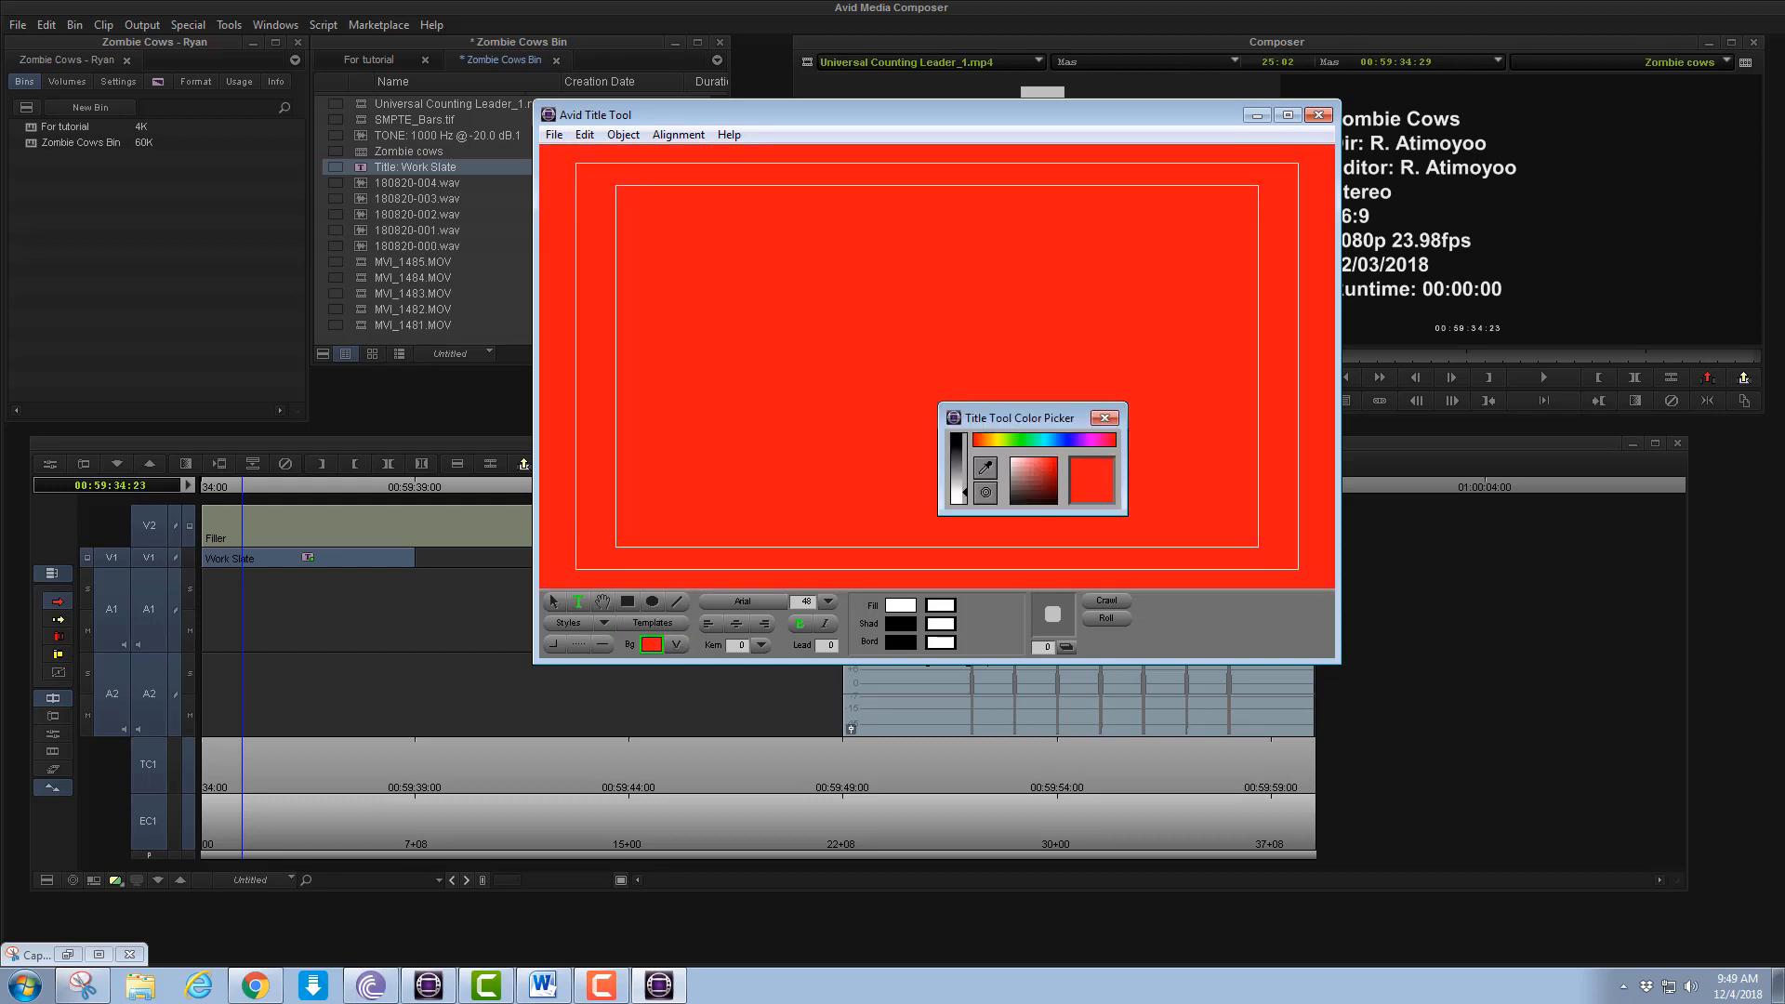
pyautogui.click(1015, 499)
pyautogui.click(1053, 499)
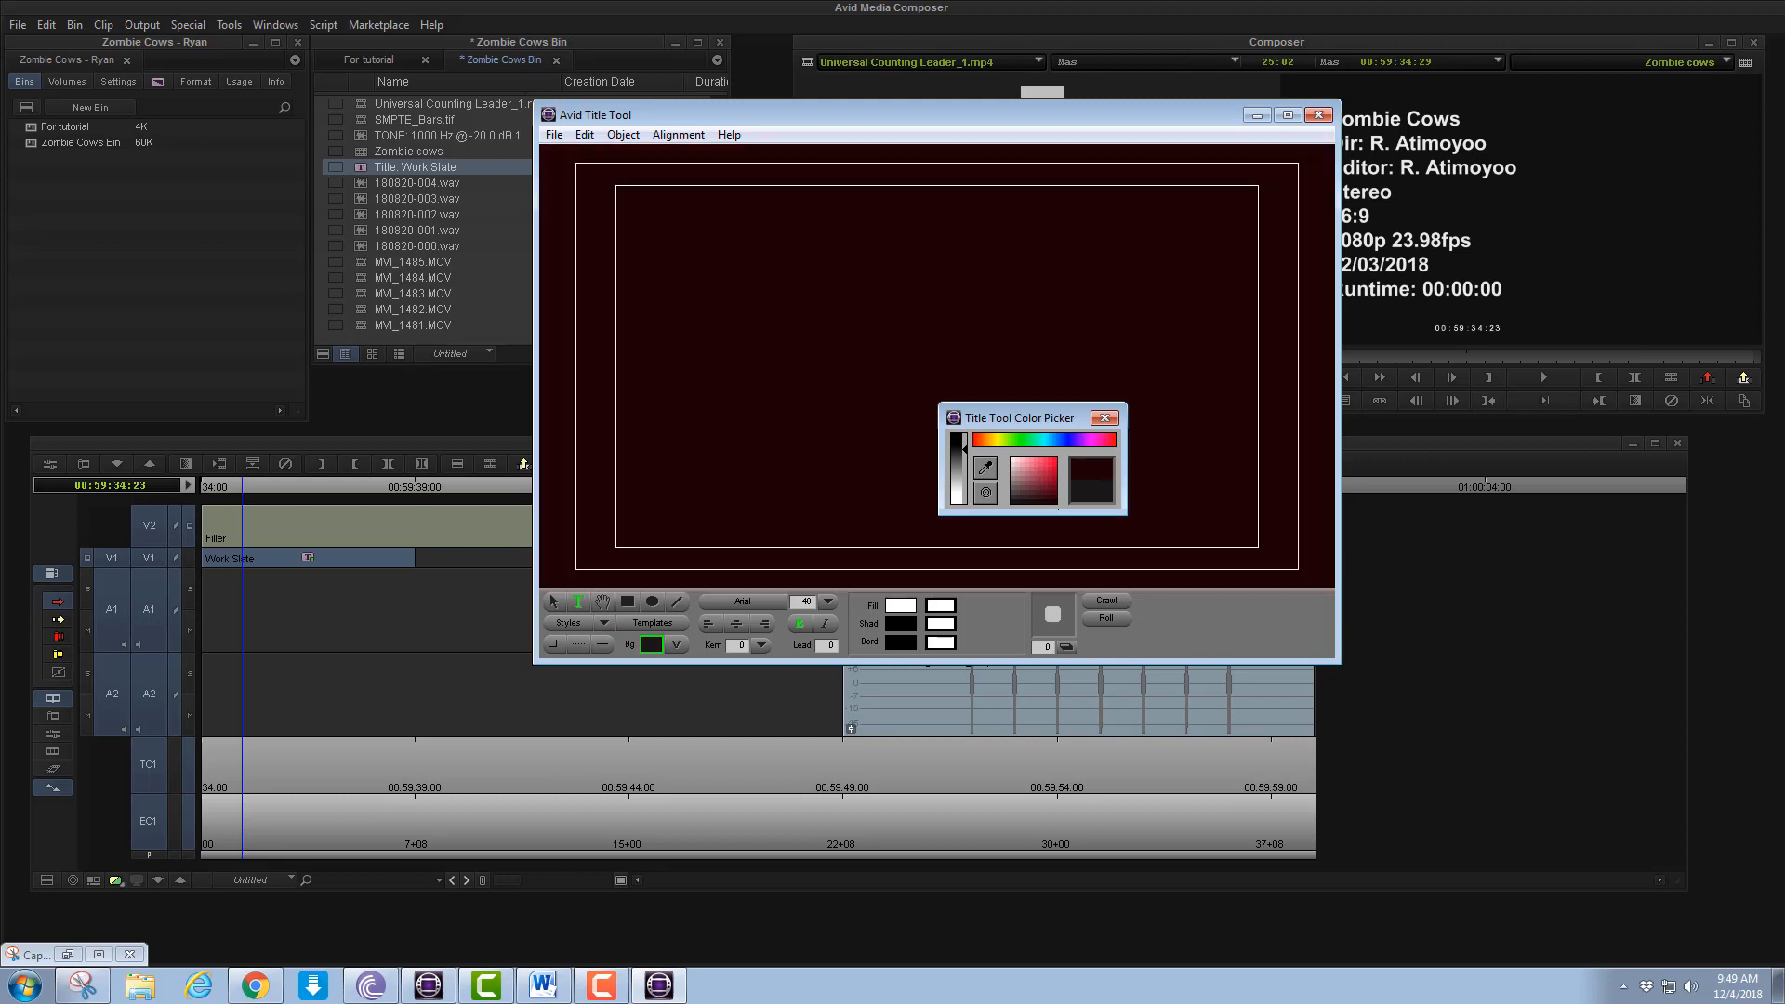
pyautogui.click(1015, 500)
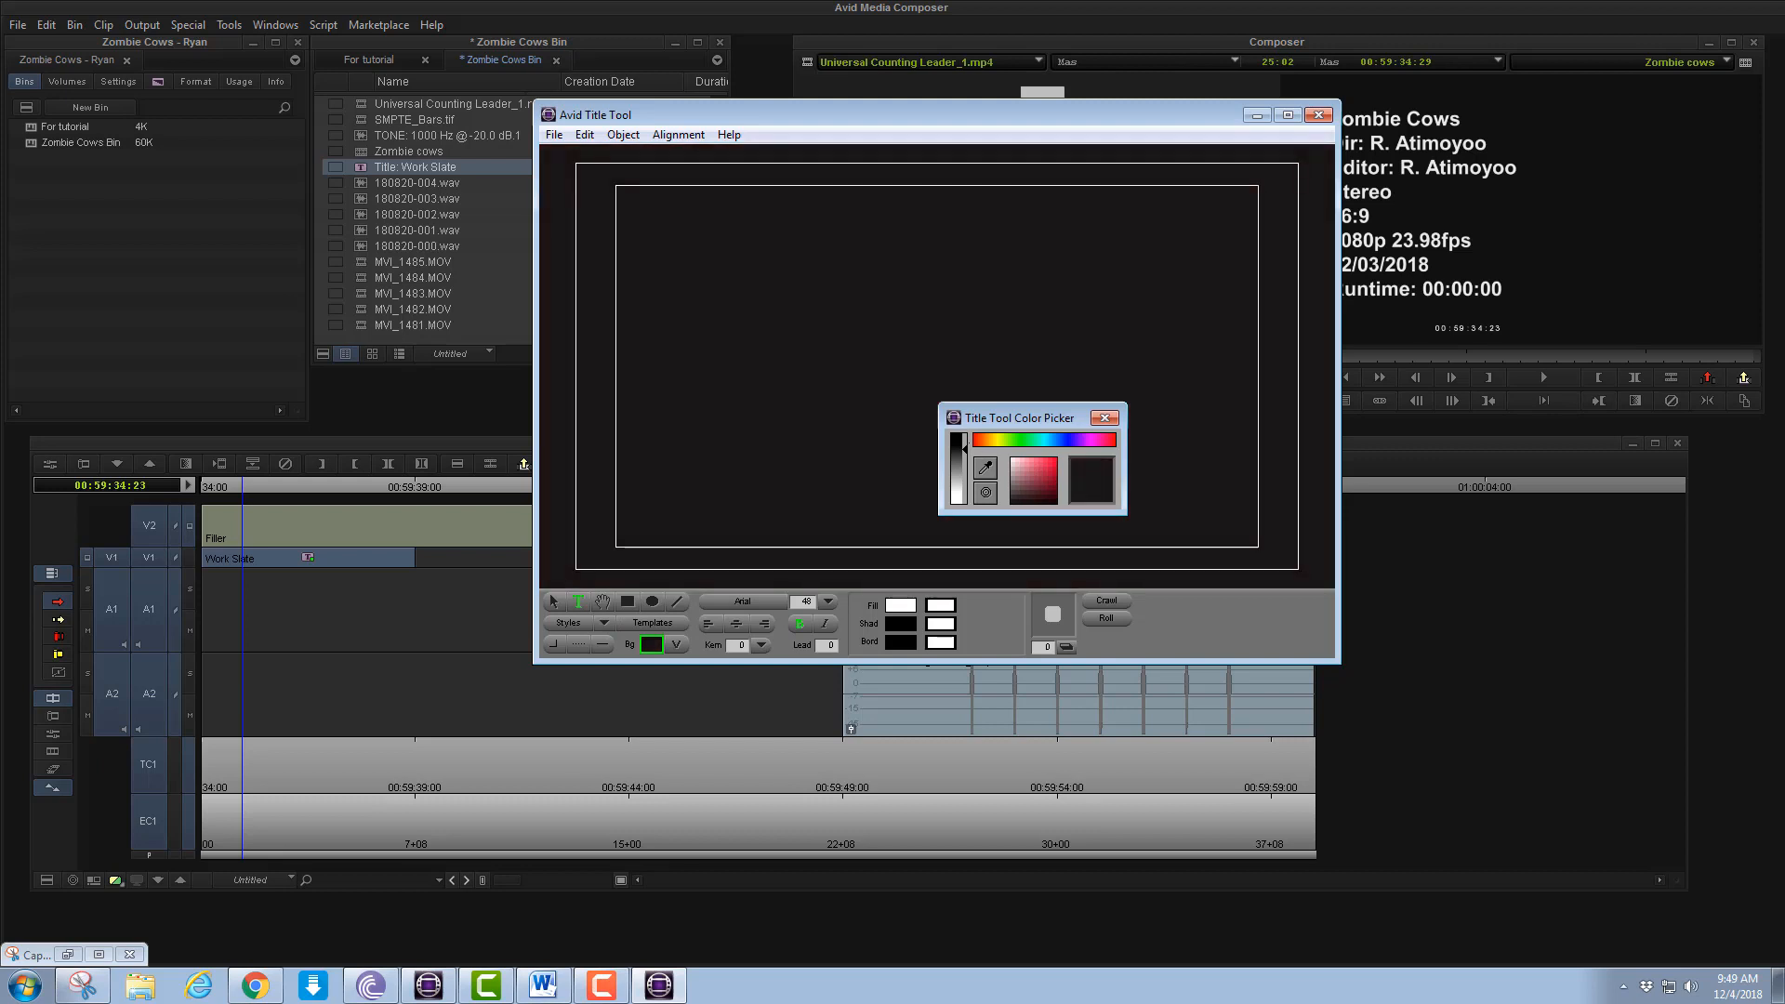
pyautogui.click(1011, 503)
pyautogui.click(1105, 417)
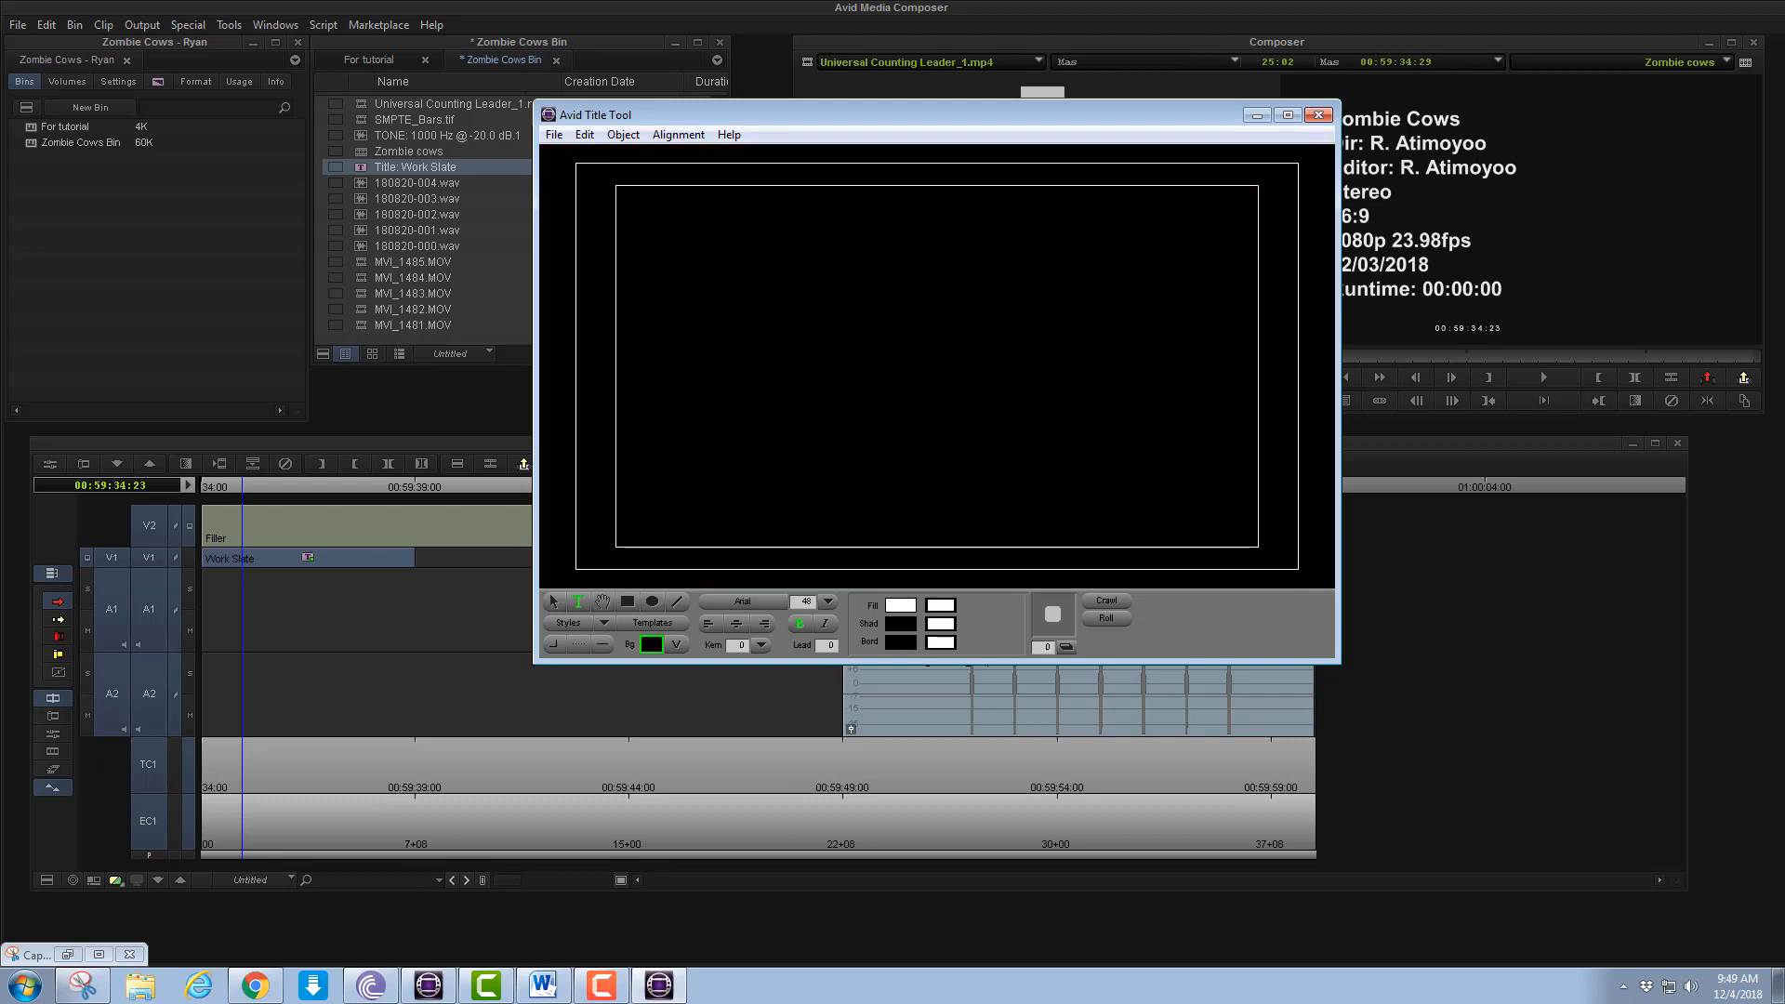
# Enter the sample text "fdqagagda" in the upper part of the title frame and delete it
pyautogui.moveTo(750, 114); pyautogui.dragTo(238, 68)
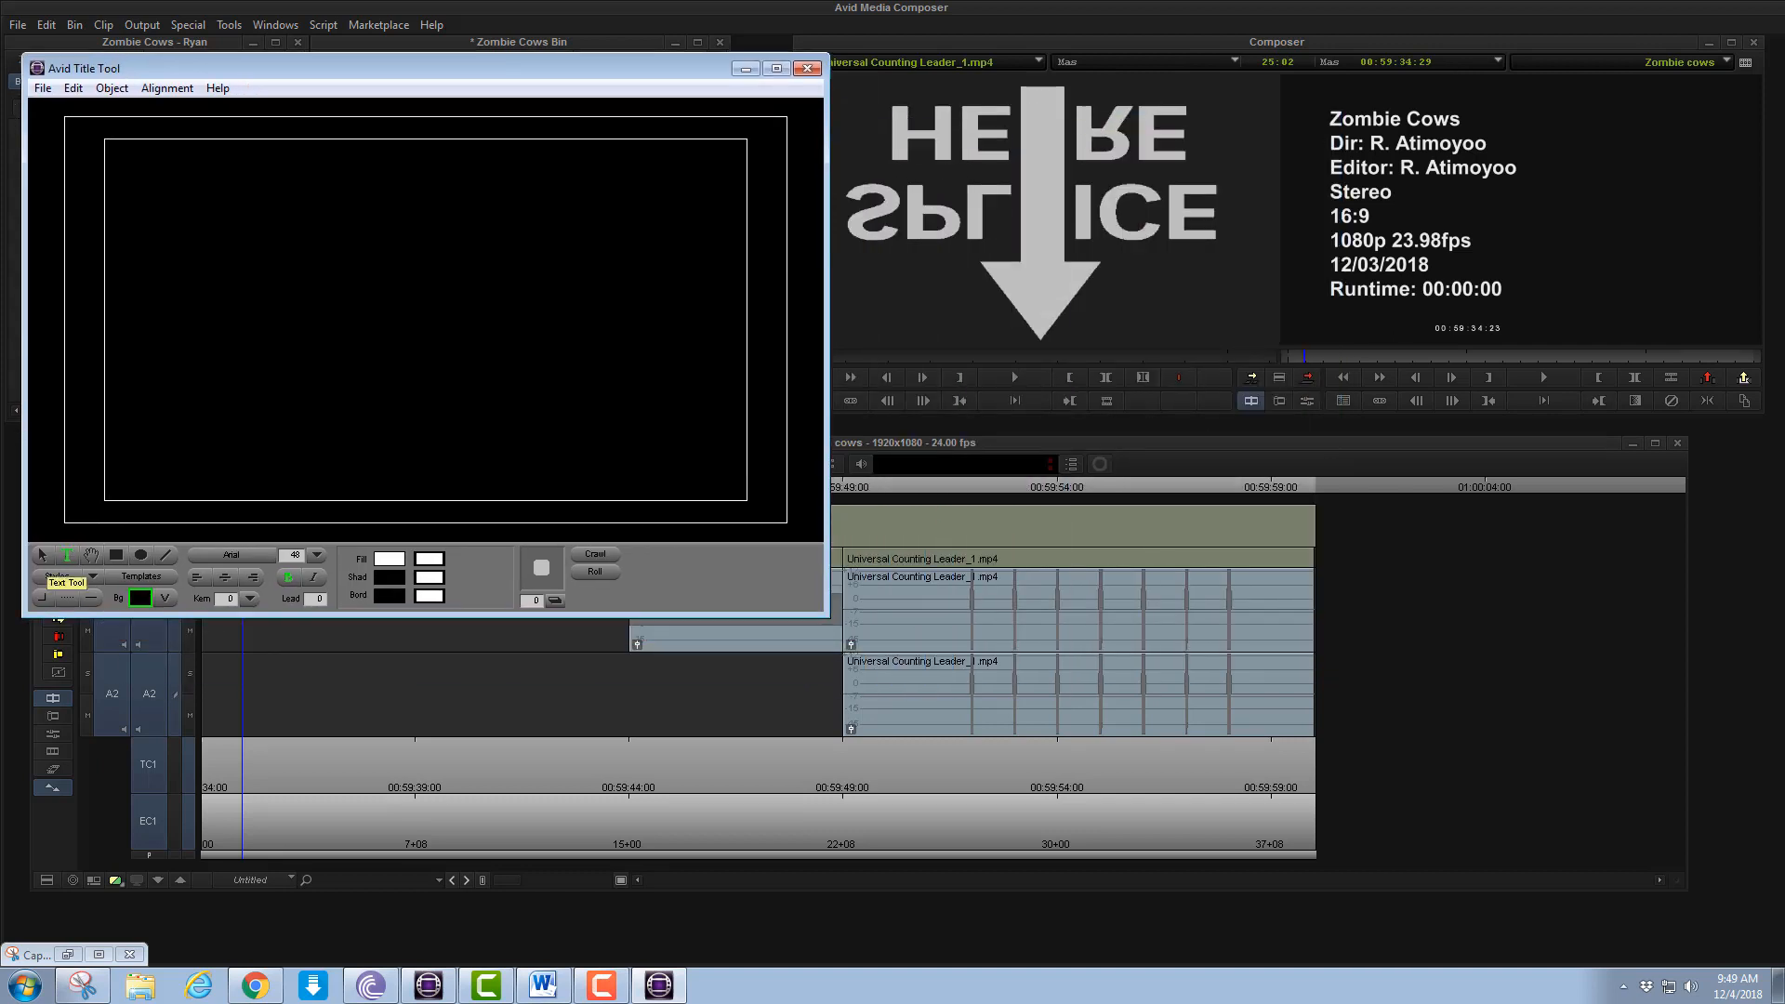
pyautogui.write('fdqagagda')
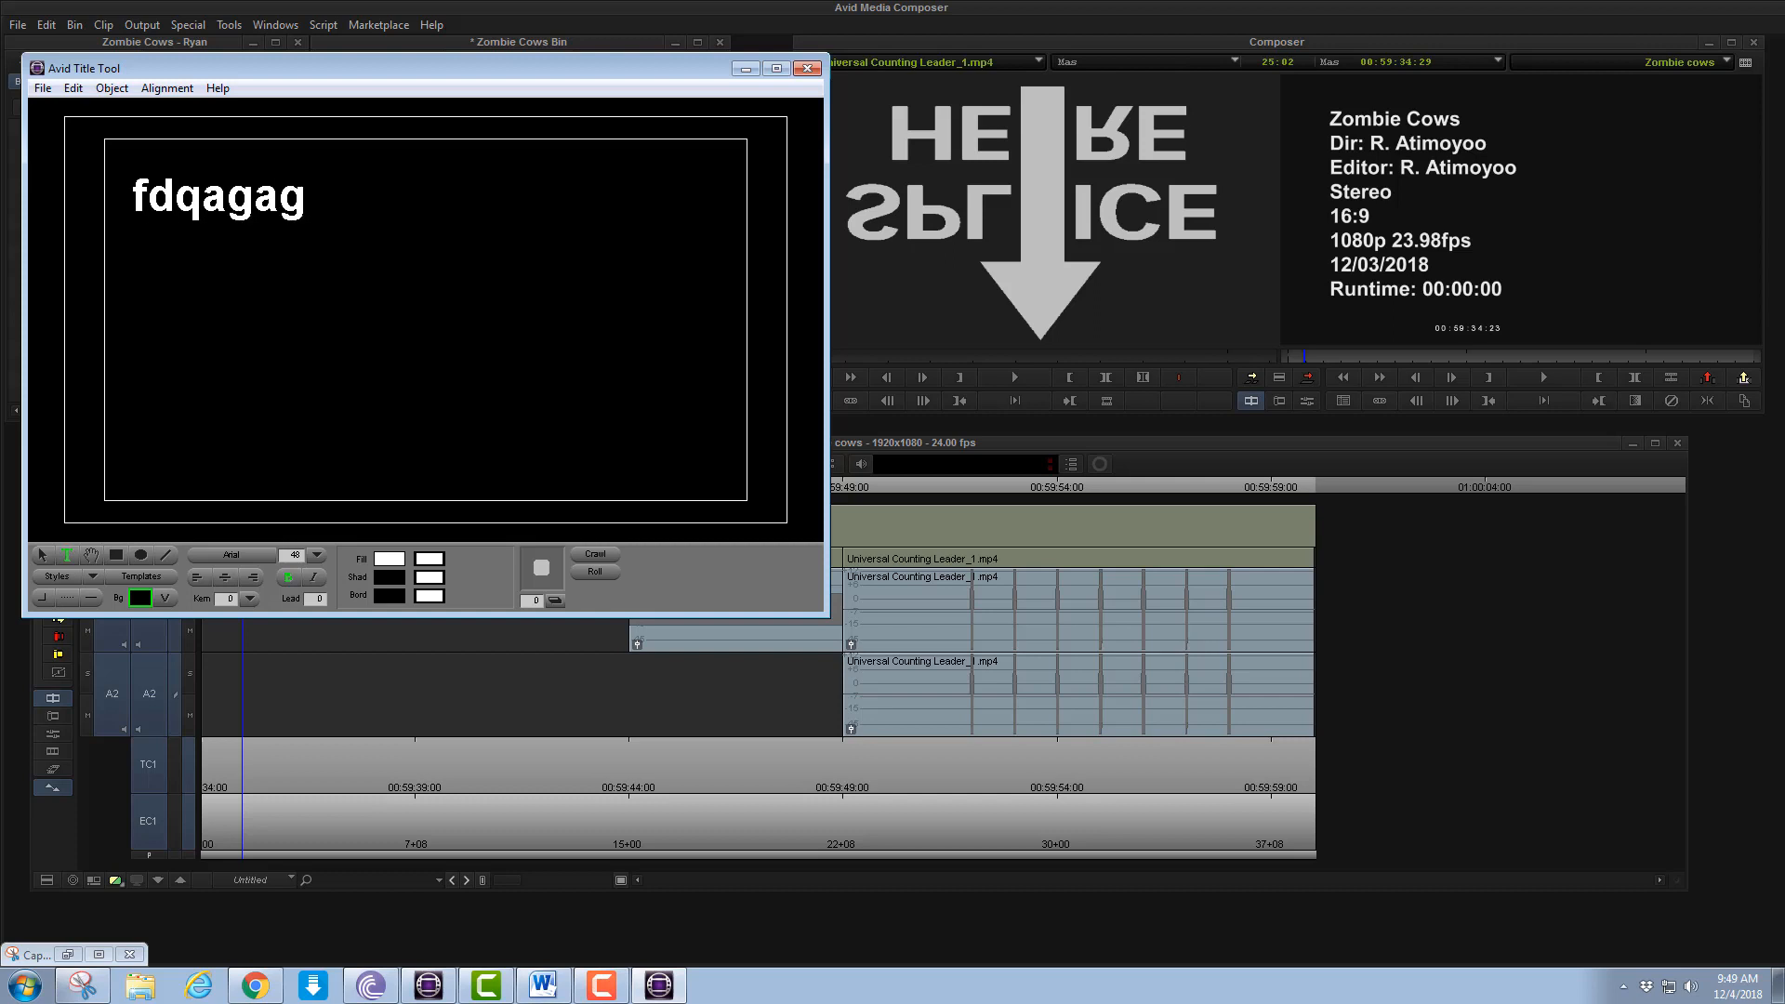
pyautogui.press('BackSpace')
pyautogui.press('BackSpace')
pyautogui.press('BackSpace')
pyautogui.press('BackSpace')
pyautogui.press('BackSpace')
pyautogui.press('BackSpace')
pyautogui.press('BackSpace')
pyautogui.press('BackSpace')
pyautogui.press('BackSpace')
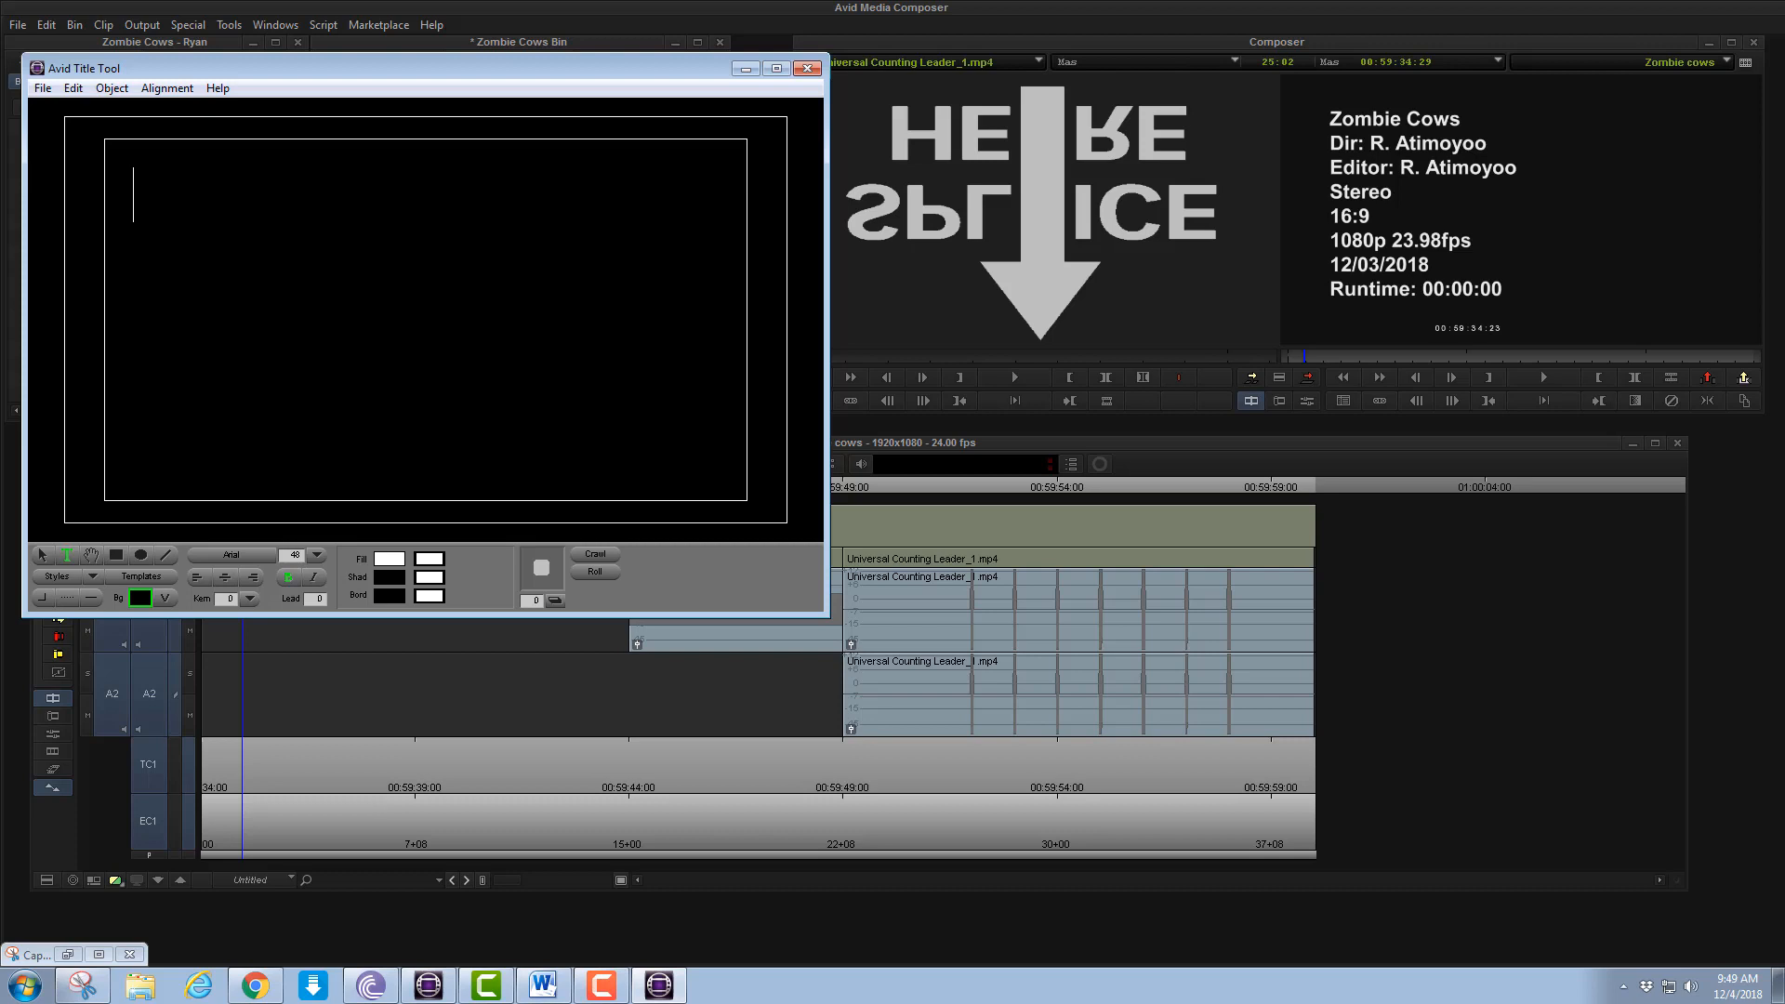
# Add the text "sghadhfs" to the title and move it to the upper centre of the frame
pyautogui.click(41, 555)
pyautogui.click(66, 555)
pyautogui.click(376, 332)
pyautogui.write('sghadhfs')
pyautogui.click(42, 555)
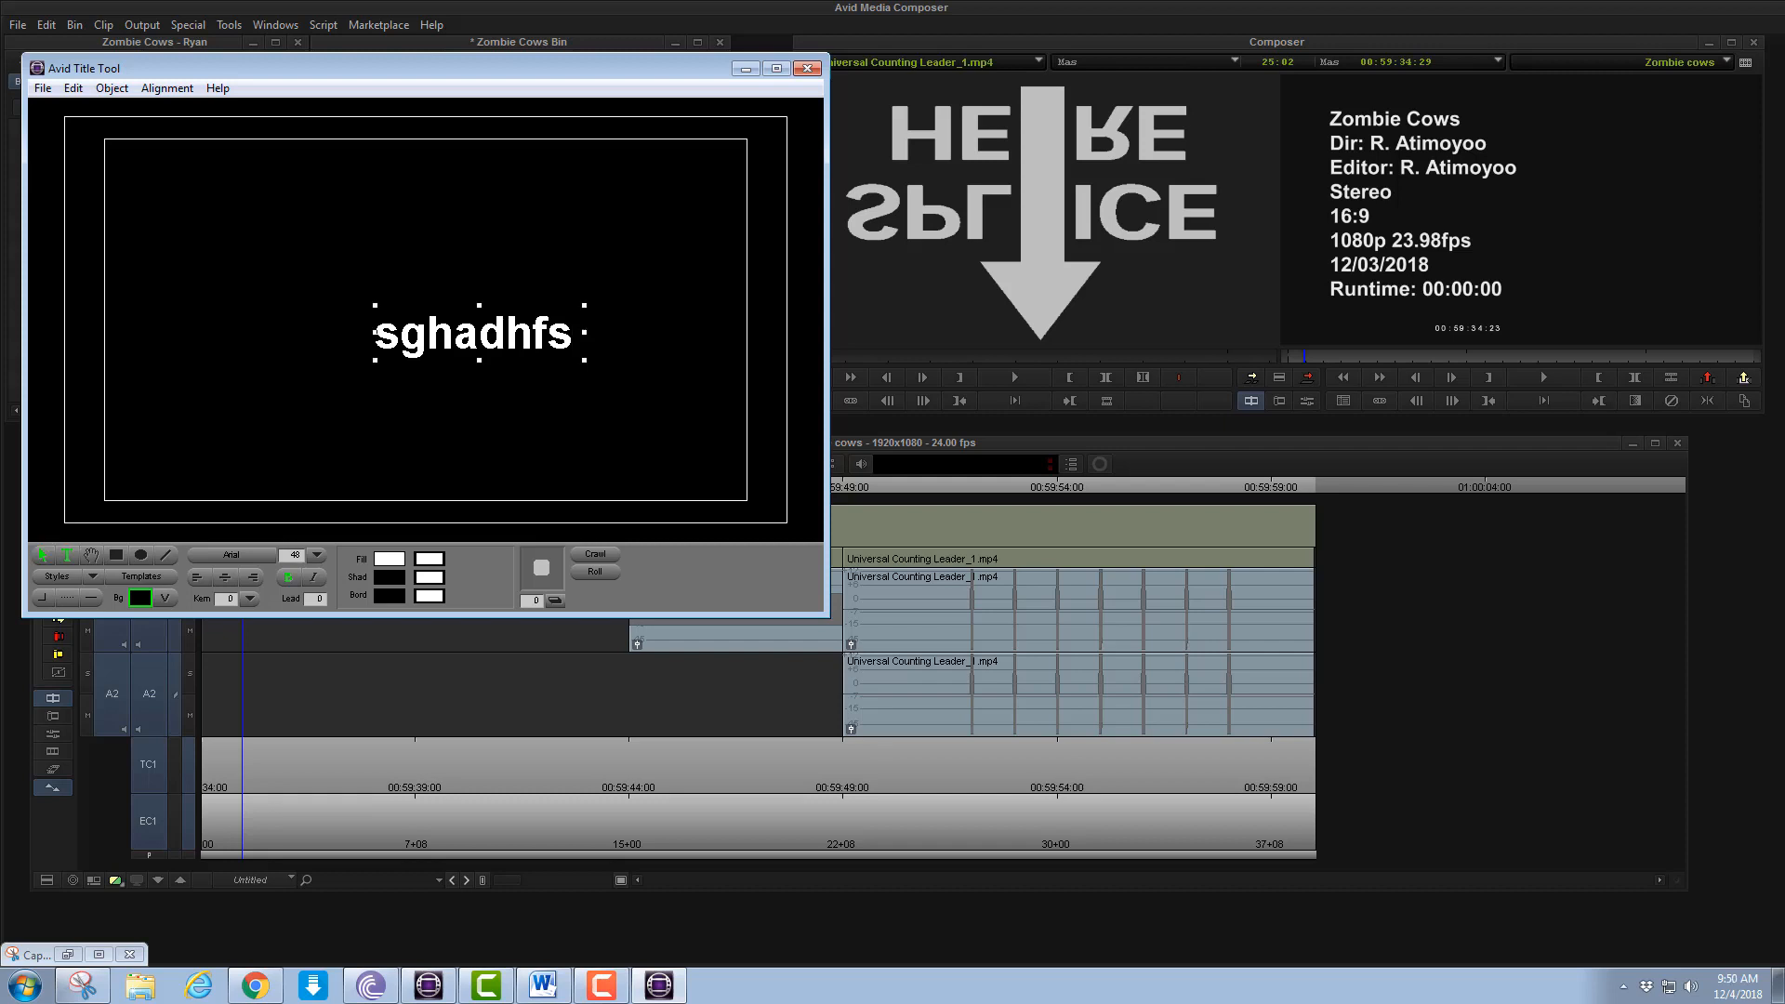
pyautogui.moveTo(474, 335); pyautogui.dragTo(453, 207)
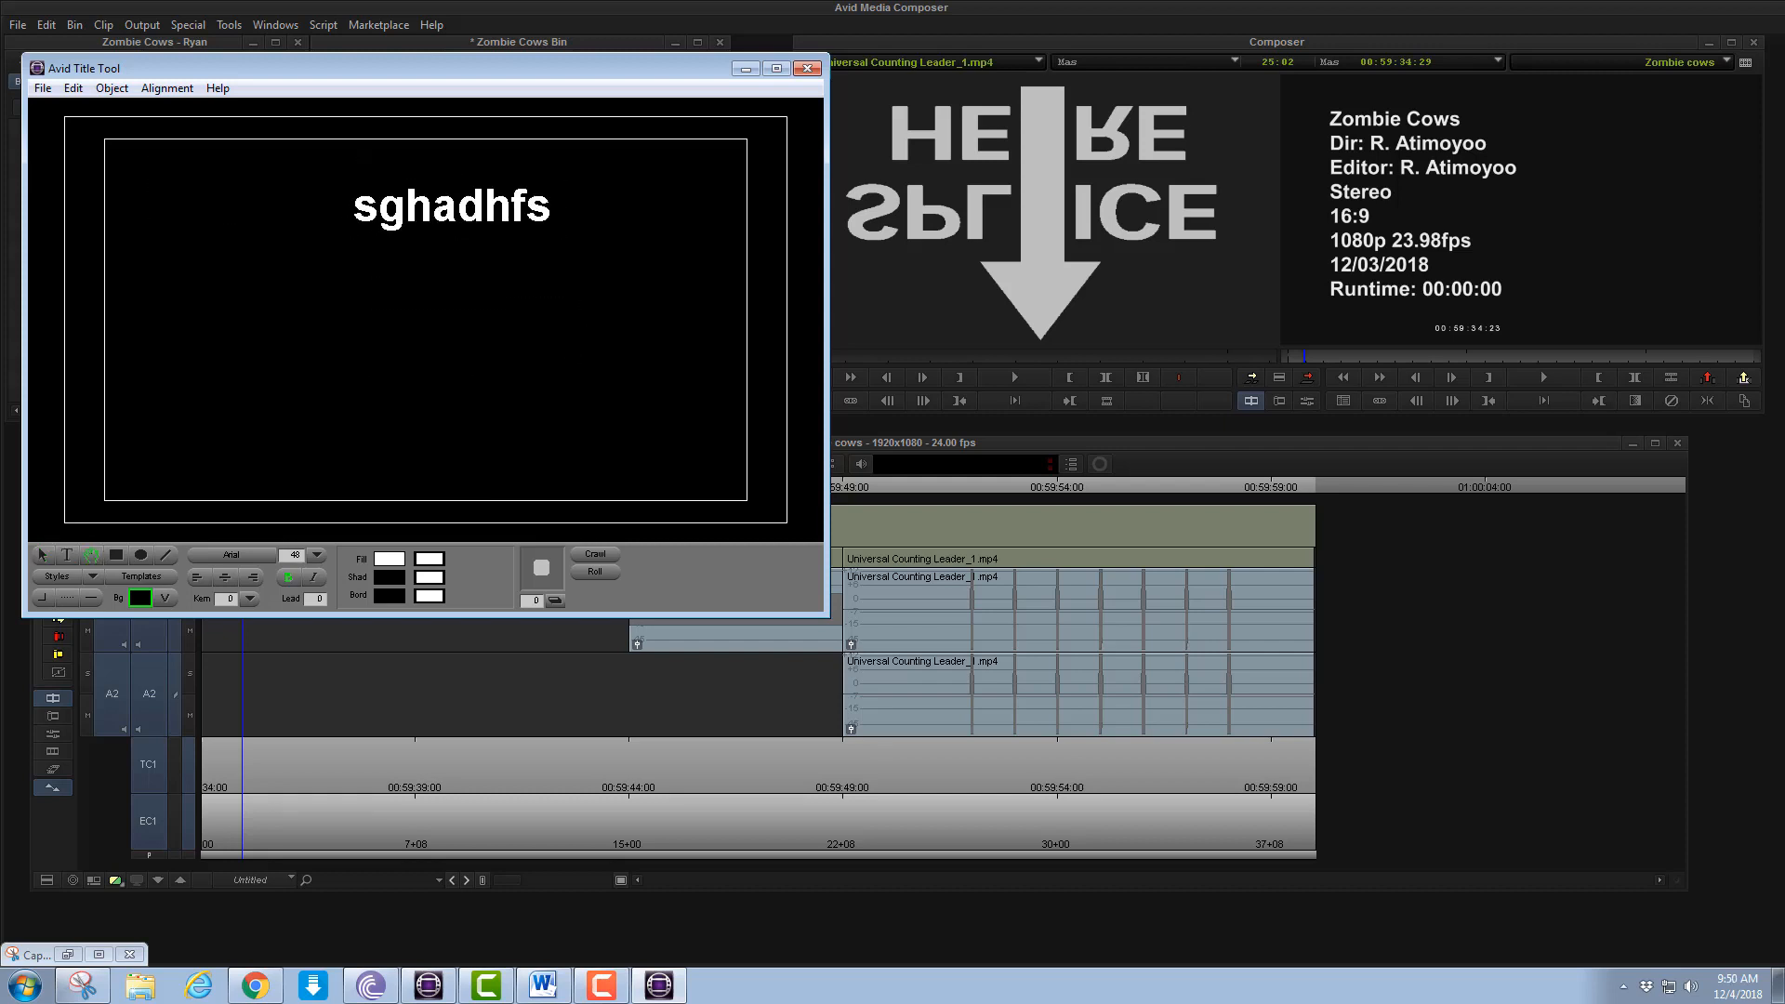
# Draw a wide rectangle with rounded corners below the text and delete it
pyautogui.click(116, 555)
pyautogui.moveTo(200, 319); pyautogui.dragTo(519, 439)
pyautogui.moveTo(43, 598); pyautogui.dragTo(66, 578)
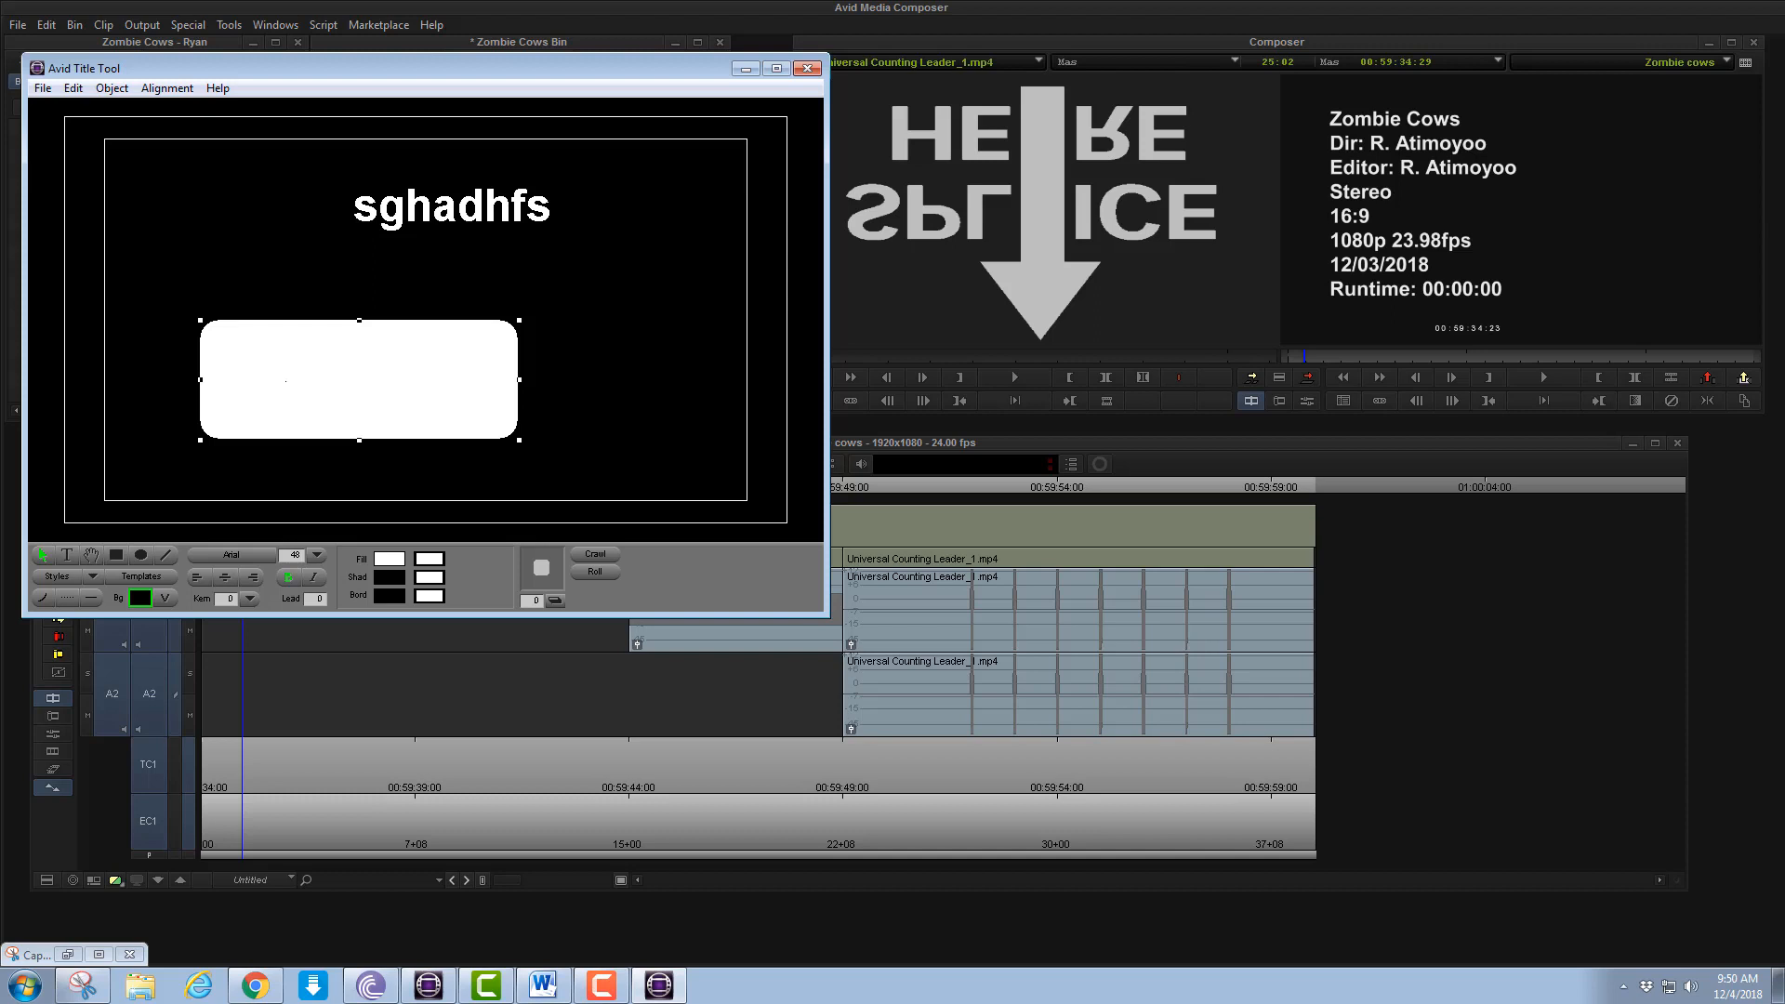
pyautogui.press('Delete')
# Draw a red-filled ellipse in the title and move it to the lower right of the frame, clear of the text
pyautogui.click(141, 554)
pyautogui.moveTo(244, 216); pyautogui.dragTo(417, 360)
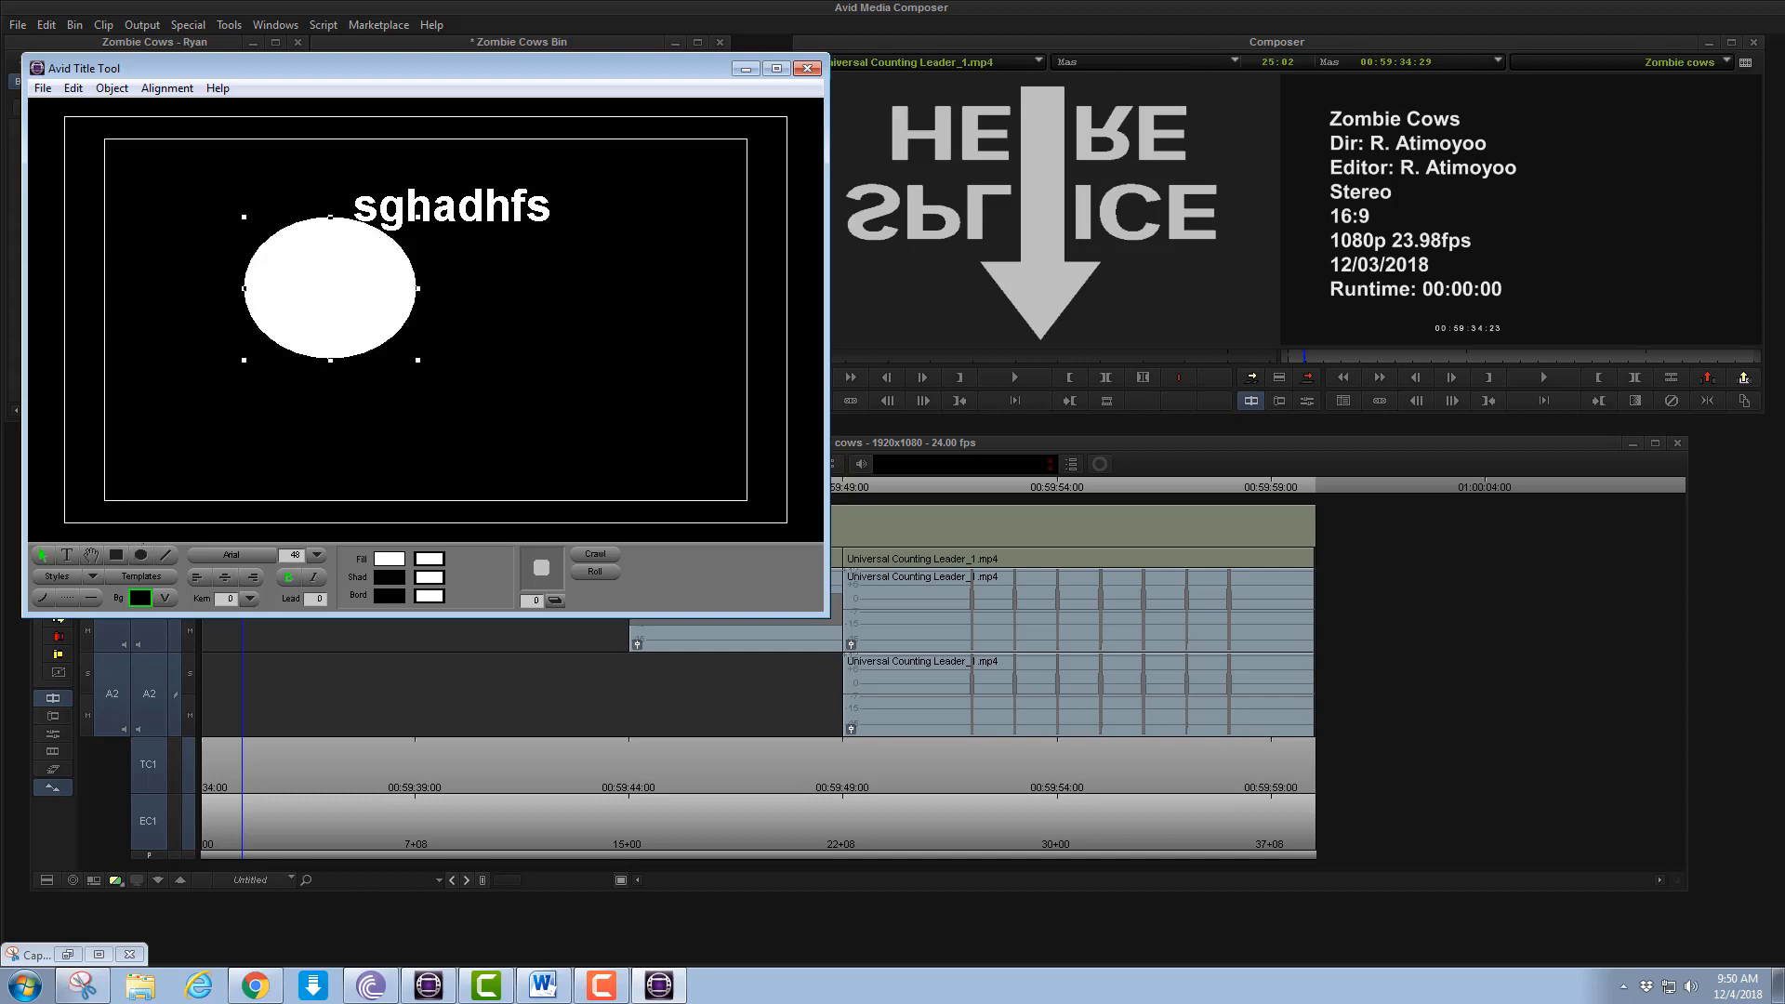
pyautogui.click(390, 558)
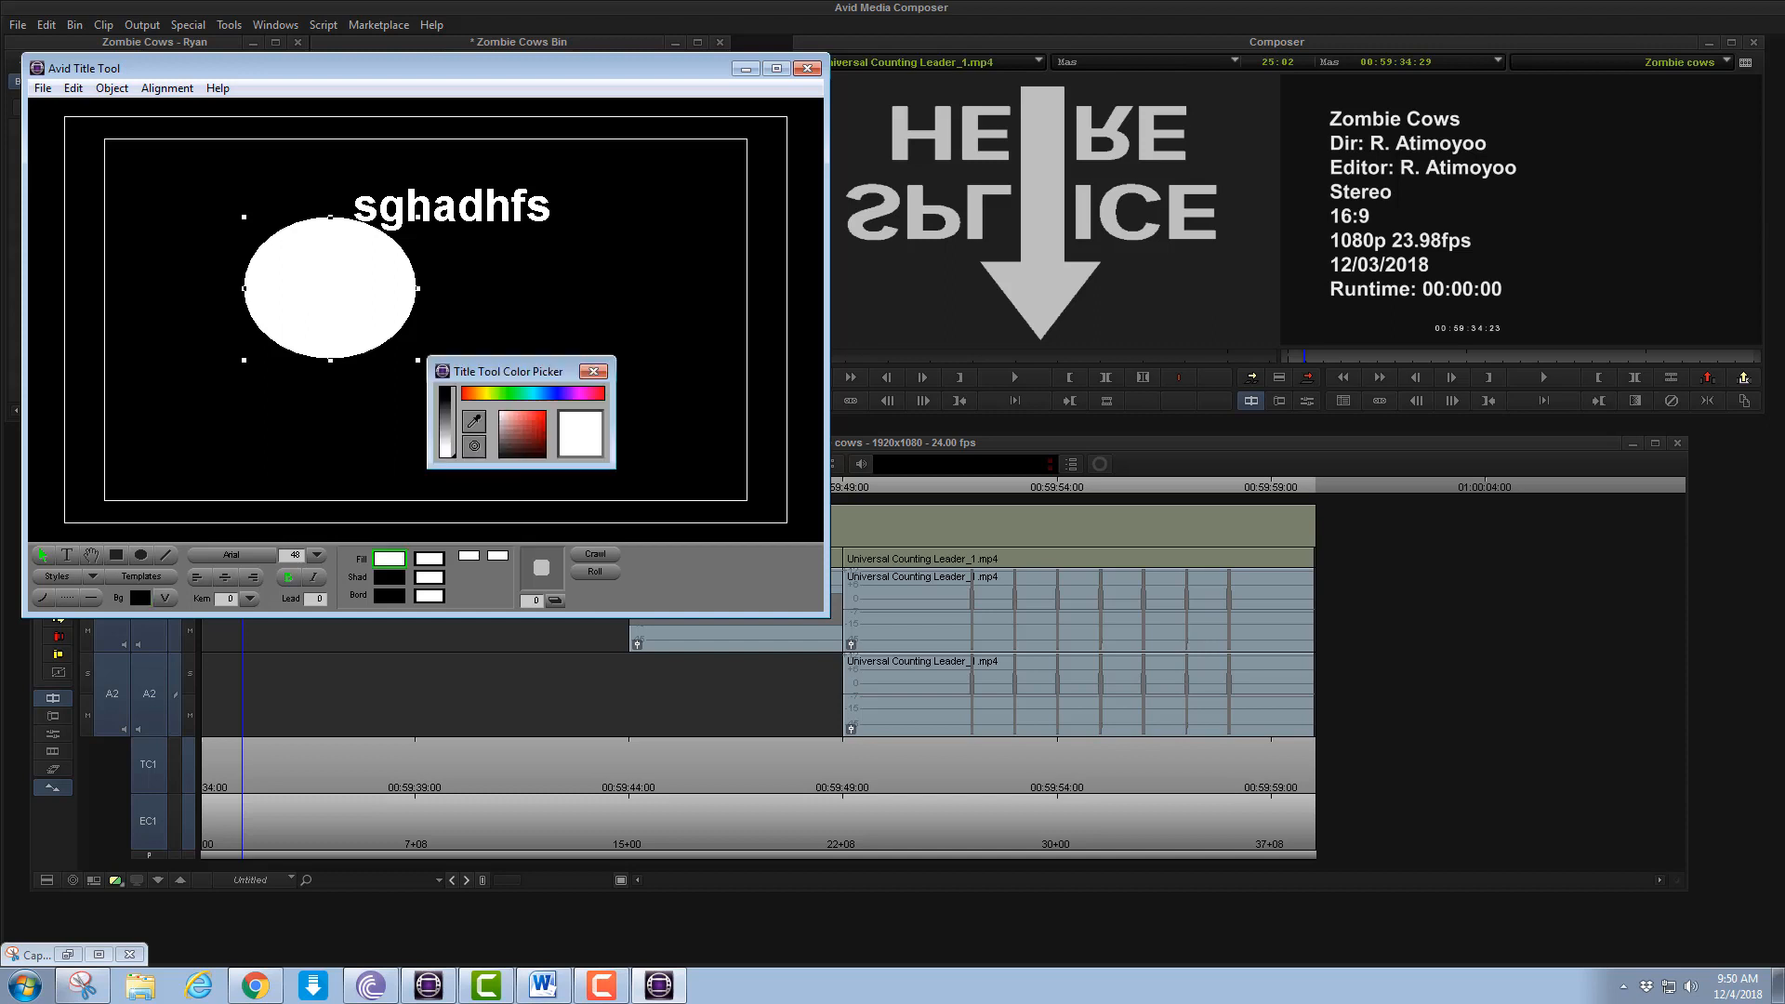
pyautogui.click(543, 418)
pyautogui.click(594, 372)
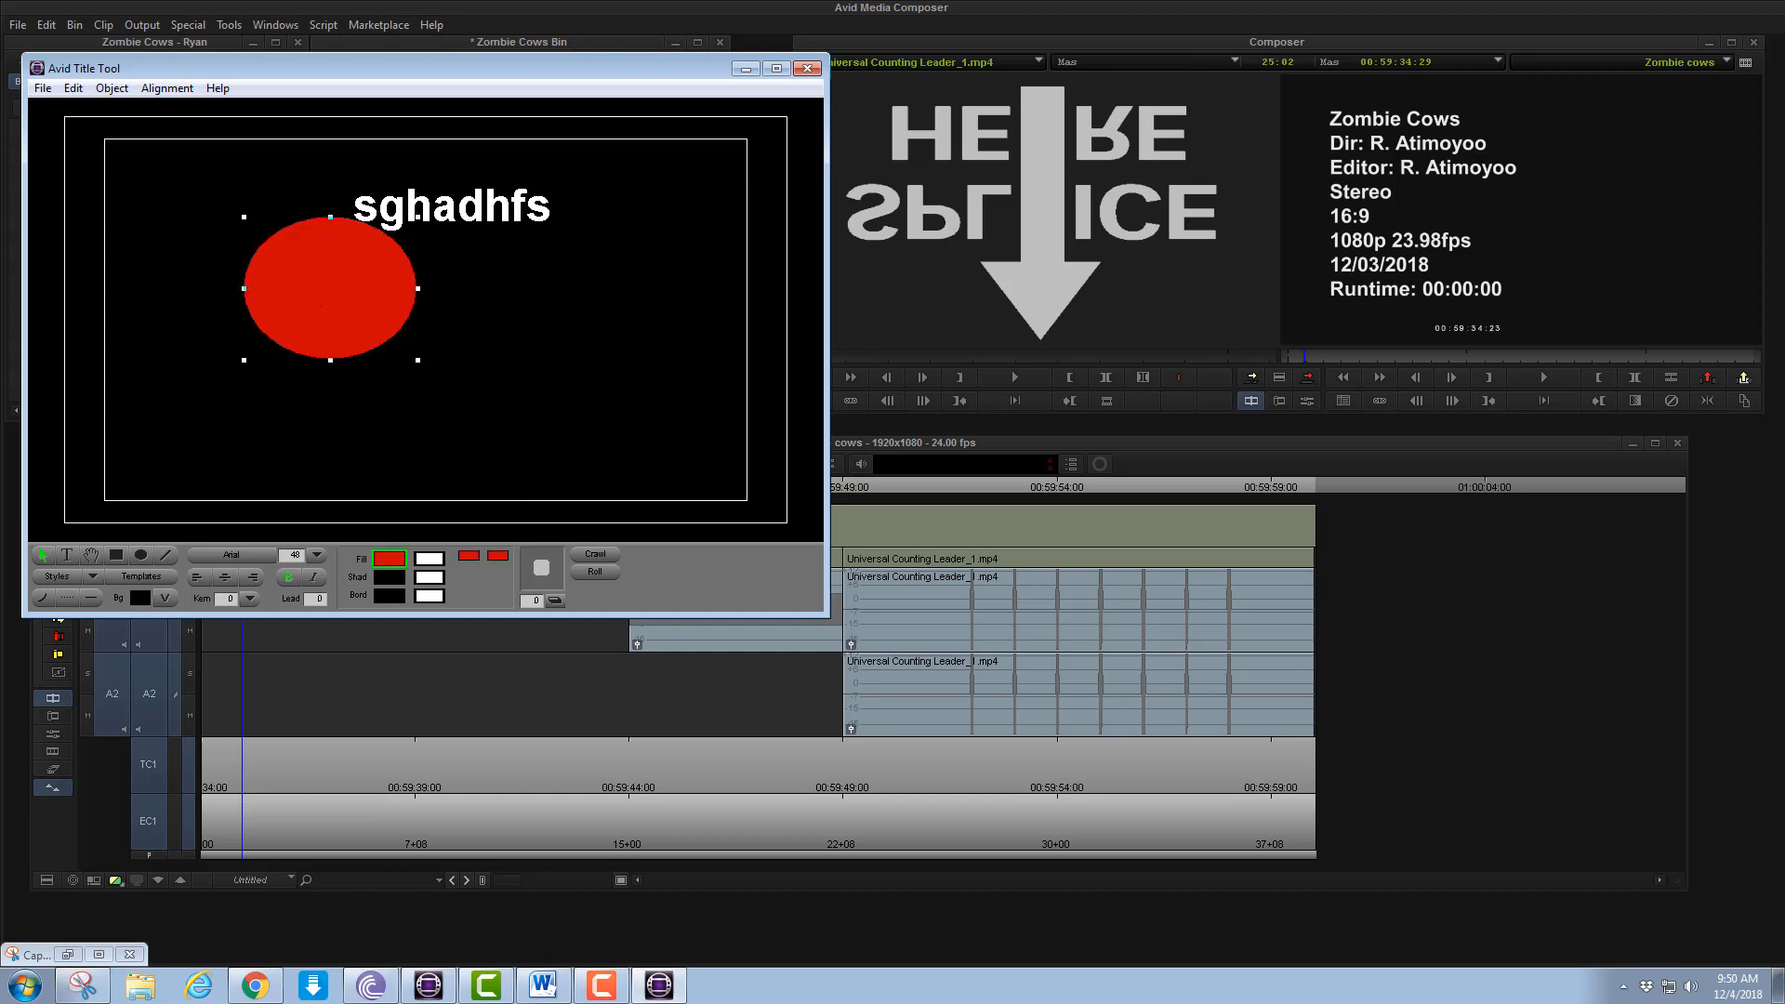
pyautogui.moveTo(416, 215); pyautogui.dragTo(620, 337)
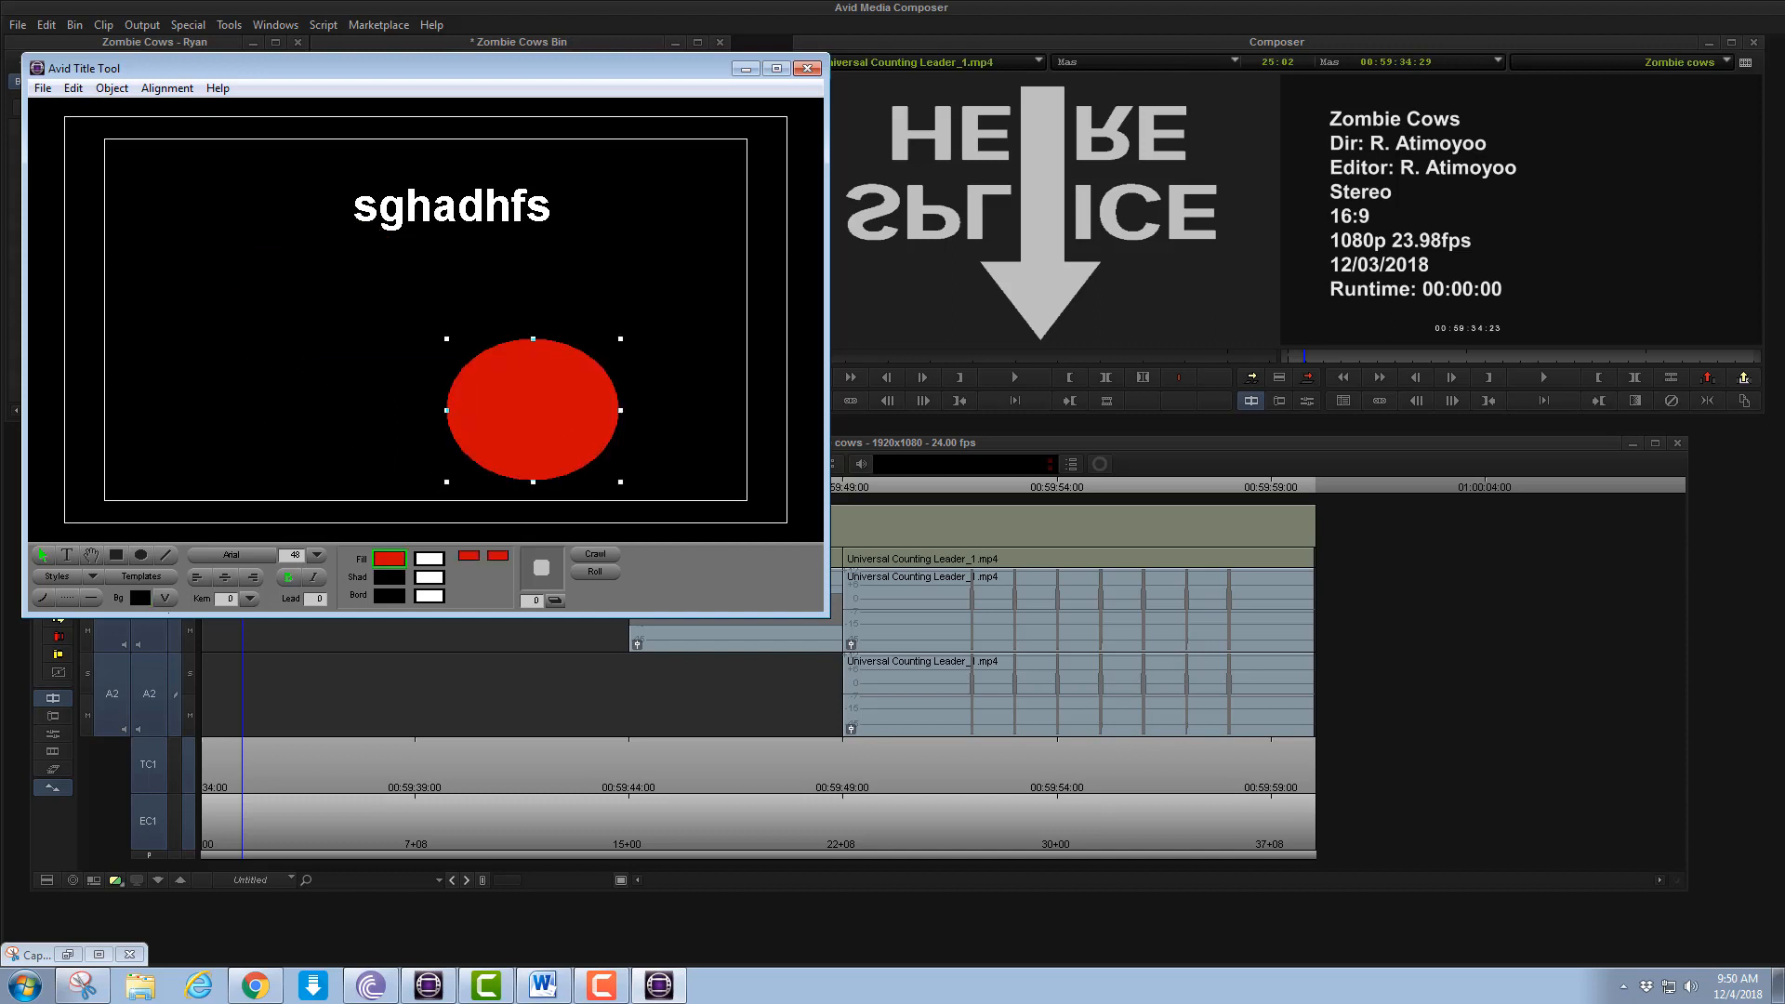
# Delete the red ellipse and draw a nearly horizontal red line across the frame below the text
pyautogui.press('Delete')
pyautogui.click(166, 555)
pyautogui.moveTo(218, 297); pyautogui.dragTo(699, 304)
# Enlarge the arrowhead in the custom arrowhead size settings for the red line
pyautogui.click(91, 598)
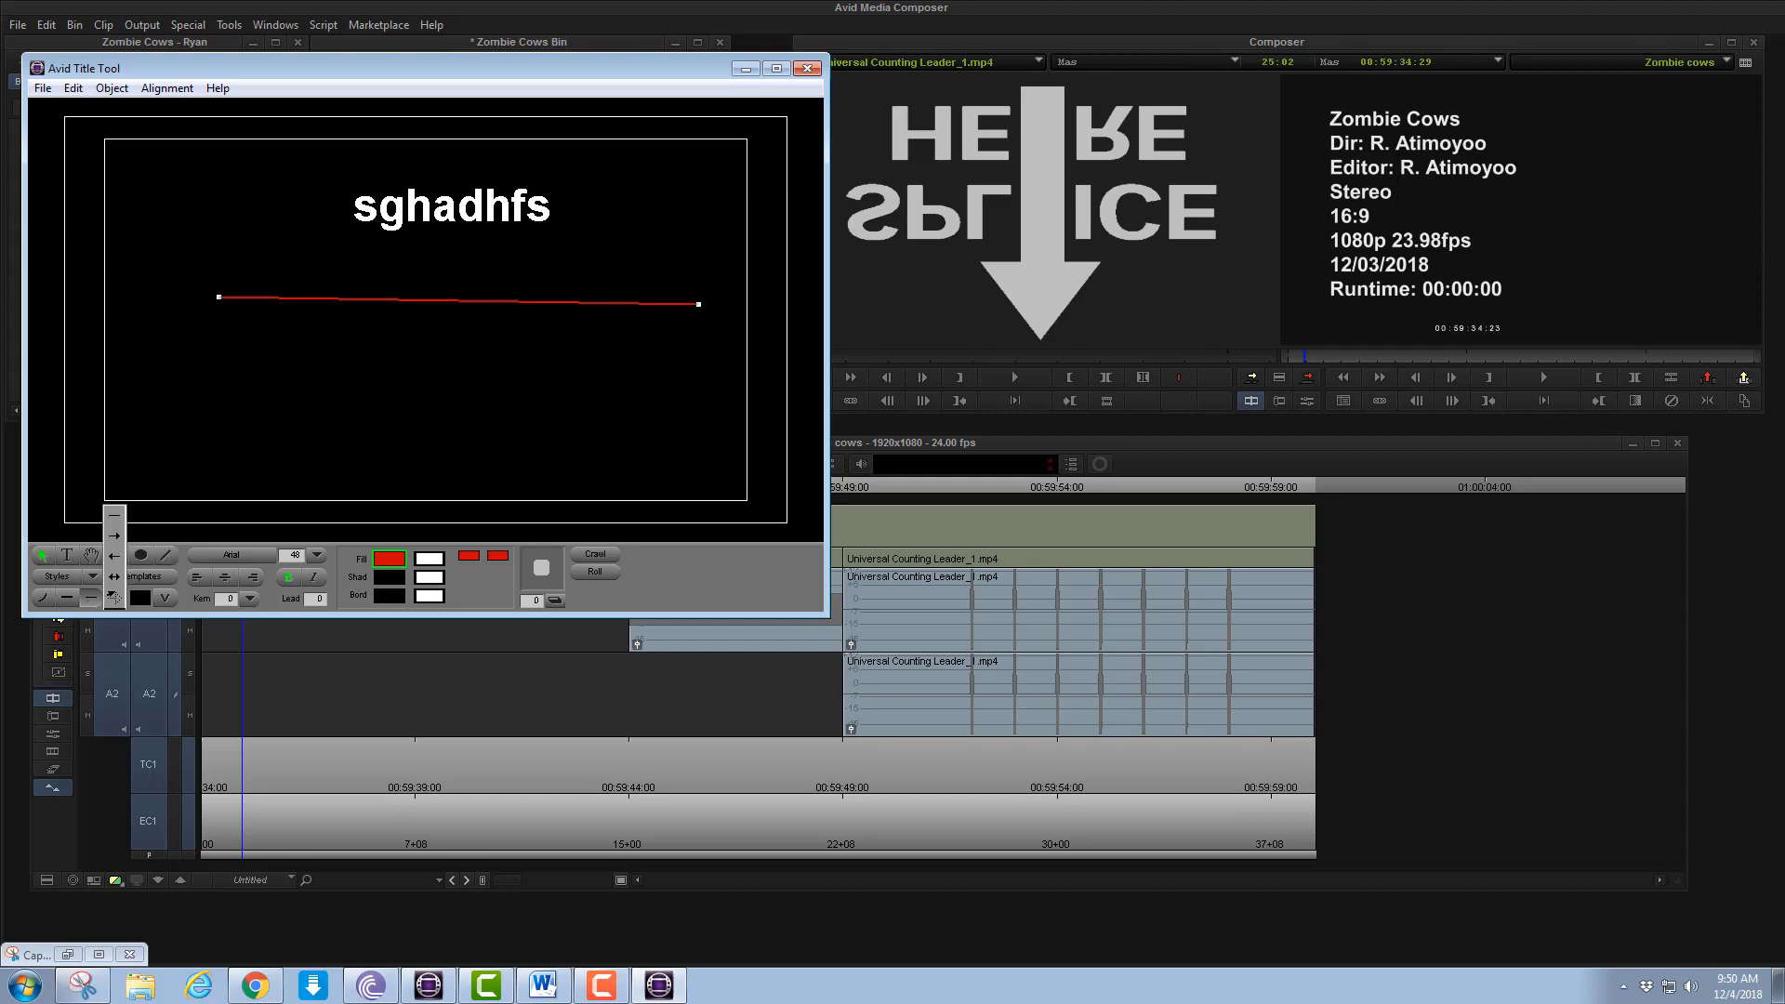
pyautogui.click(113, 597)
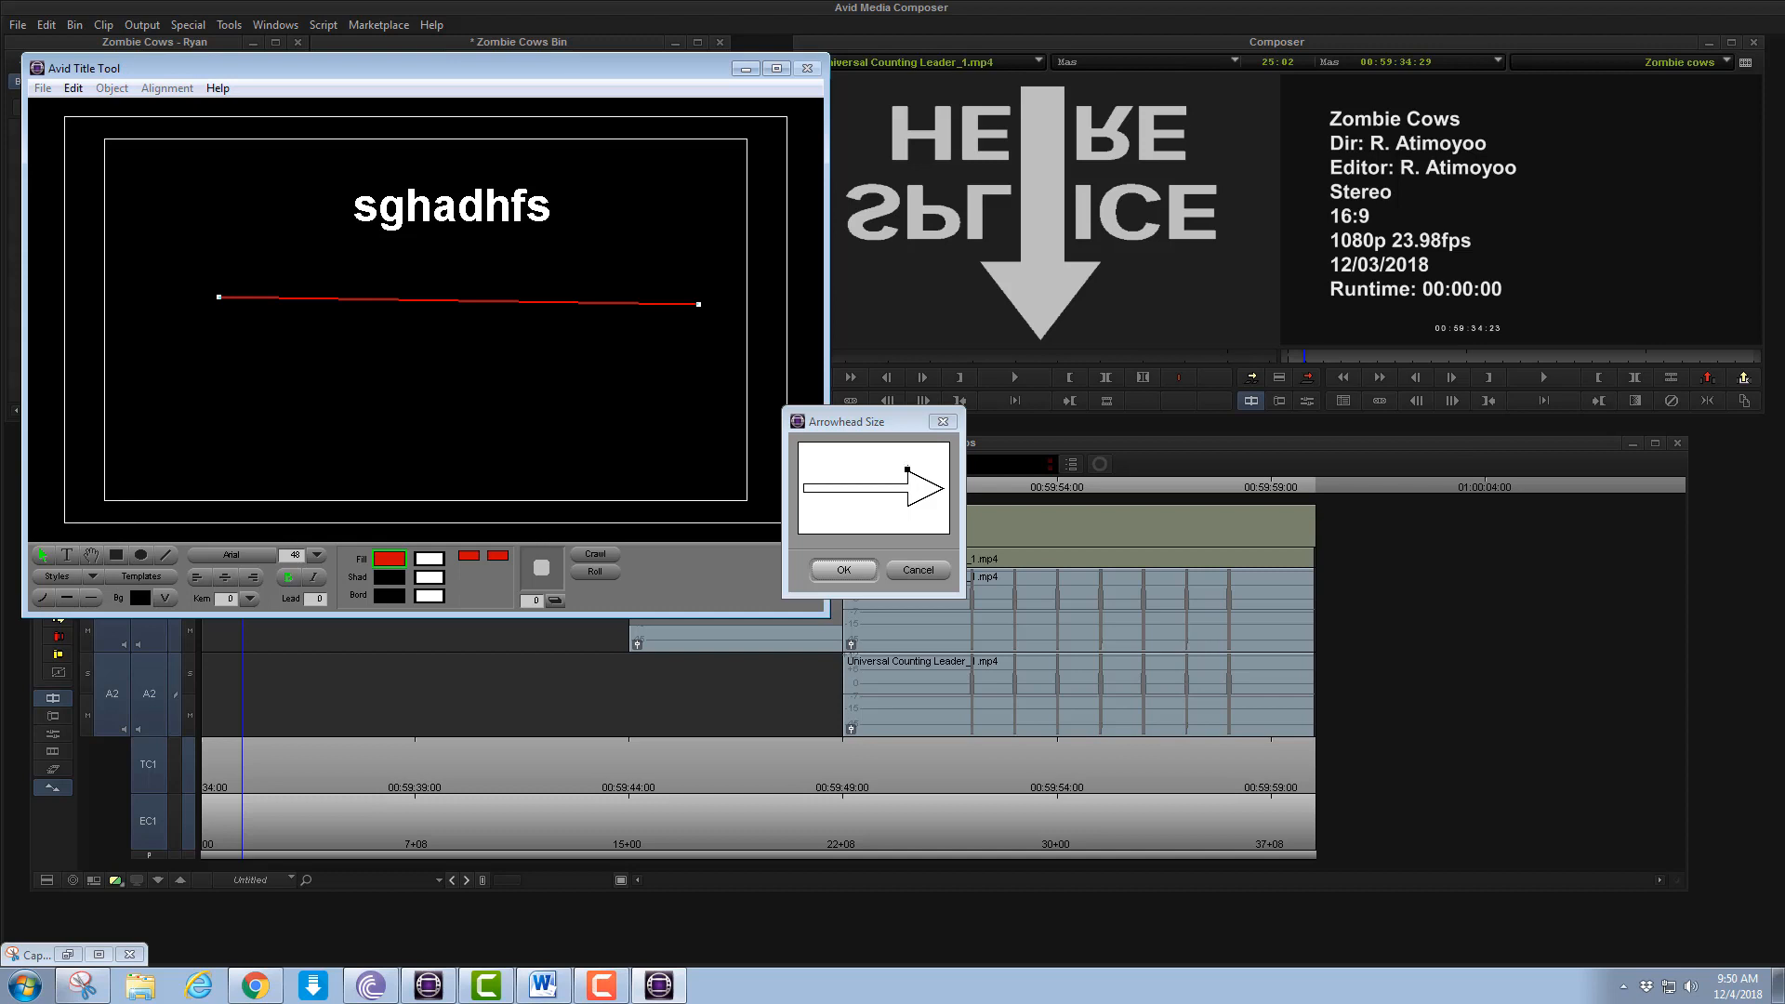
pyautogui.moveTo(906, 470); pyautogui.dragTo(852, 448)
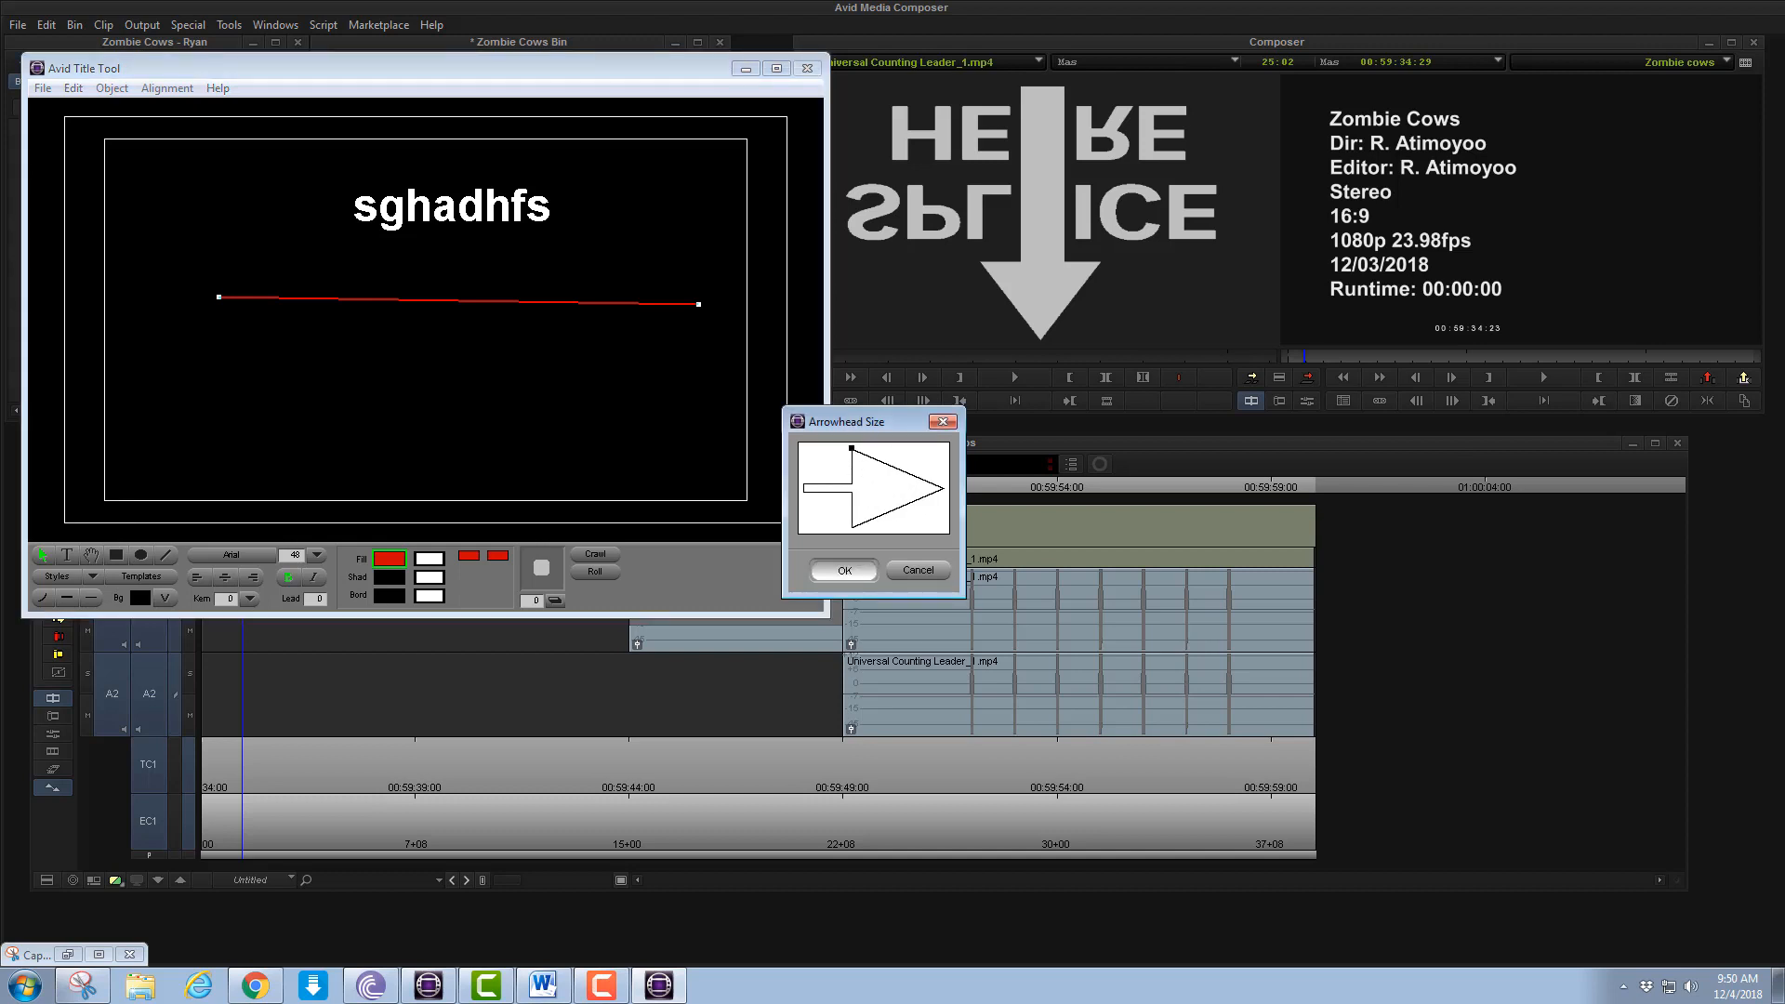
pyautogui.press('Return')
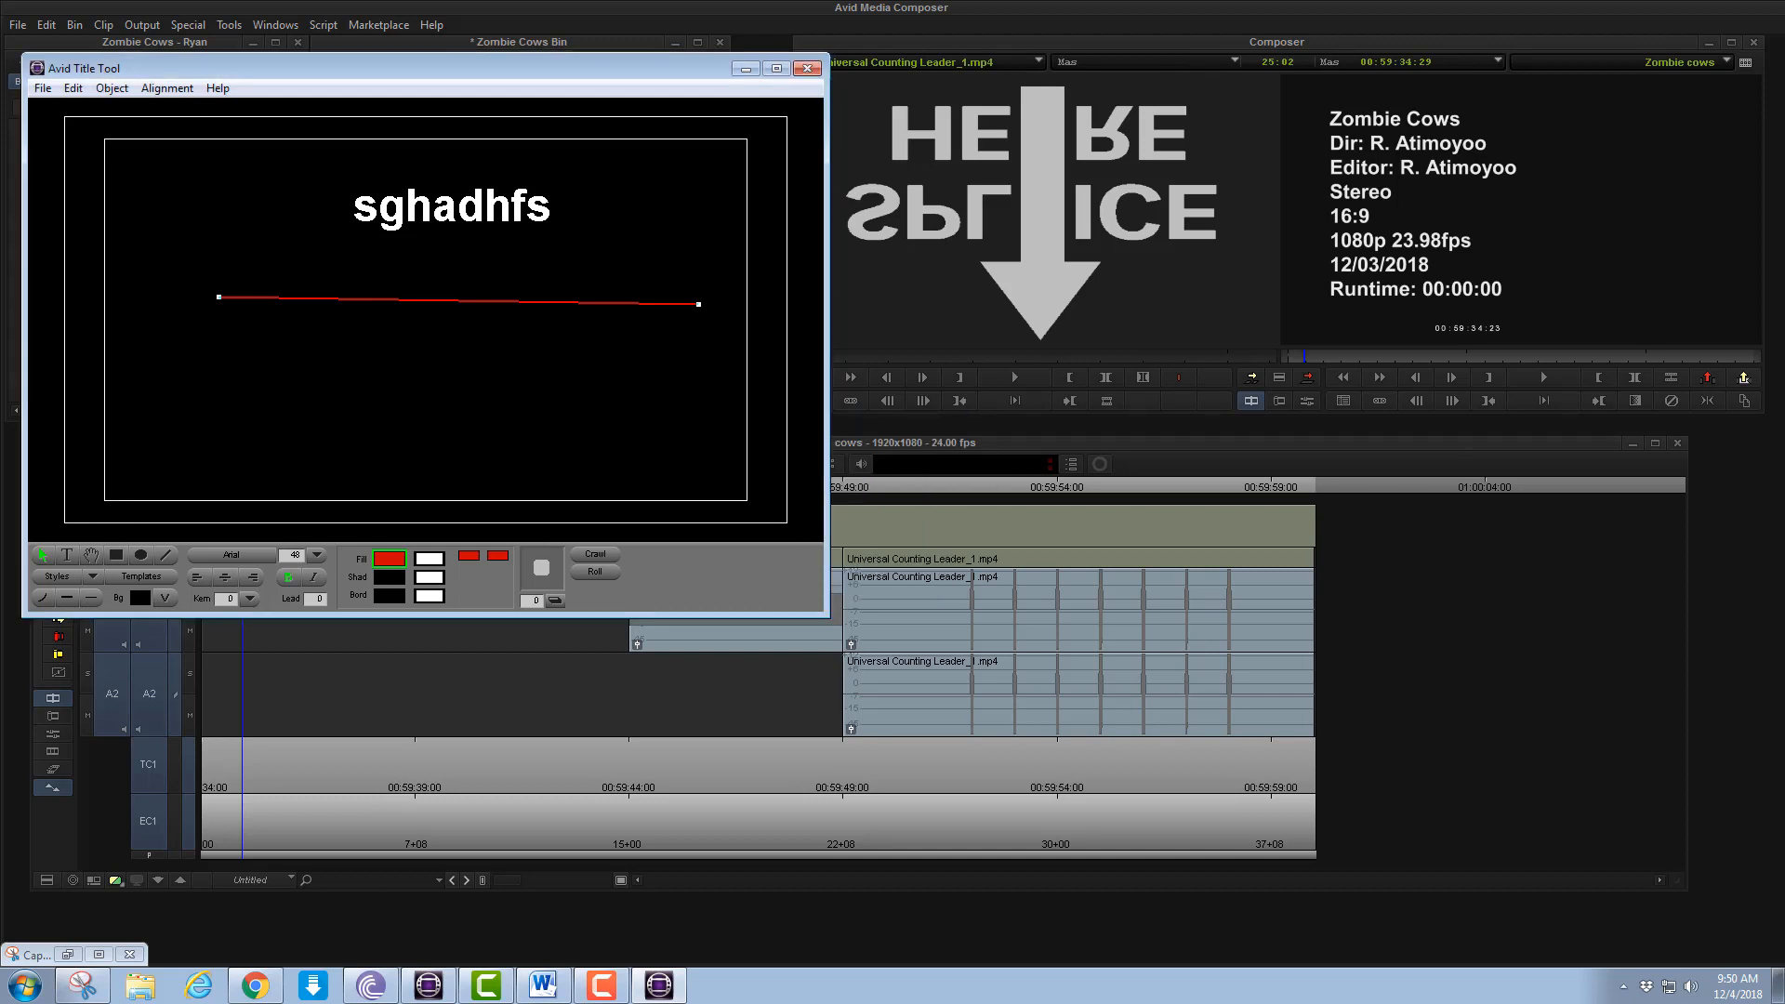
# Put an arrowhead on the line's left end, and switch it to the right end
pyautogui.click(91, 598)
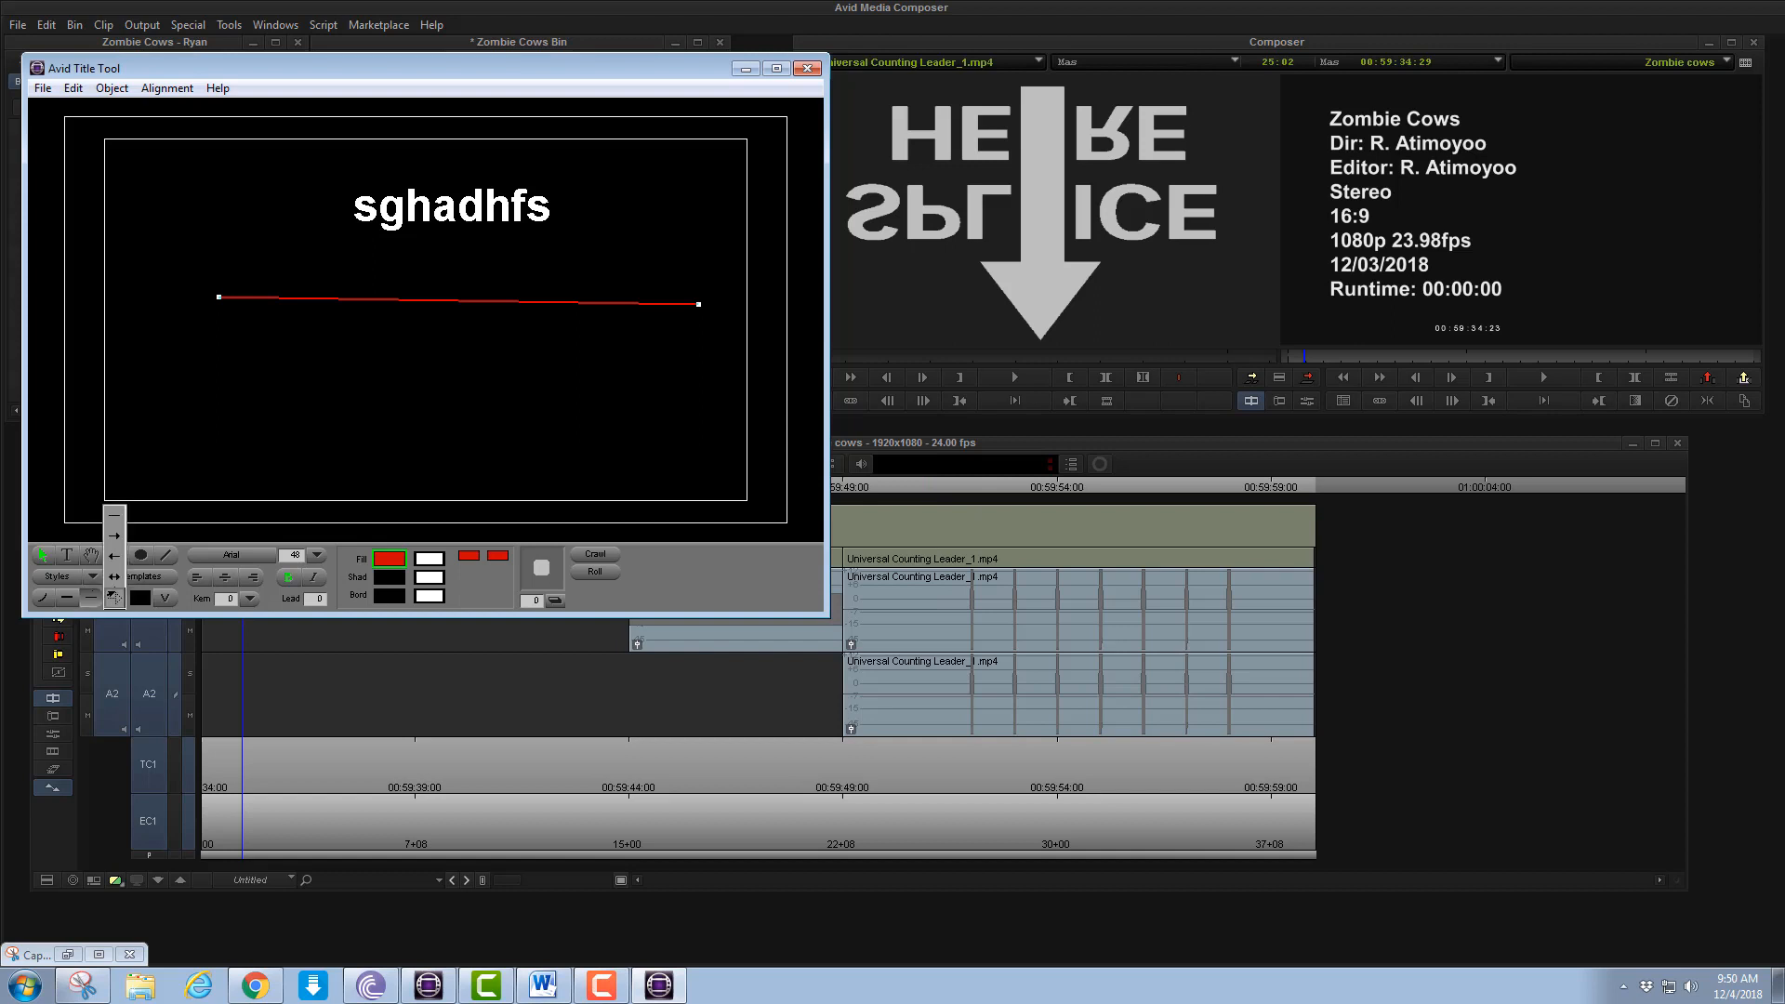
pyautogui.click(114, 556)
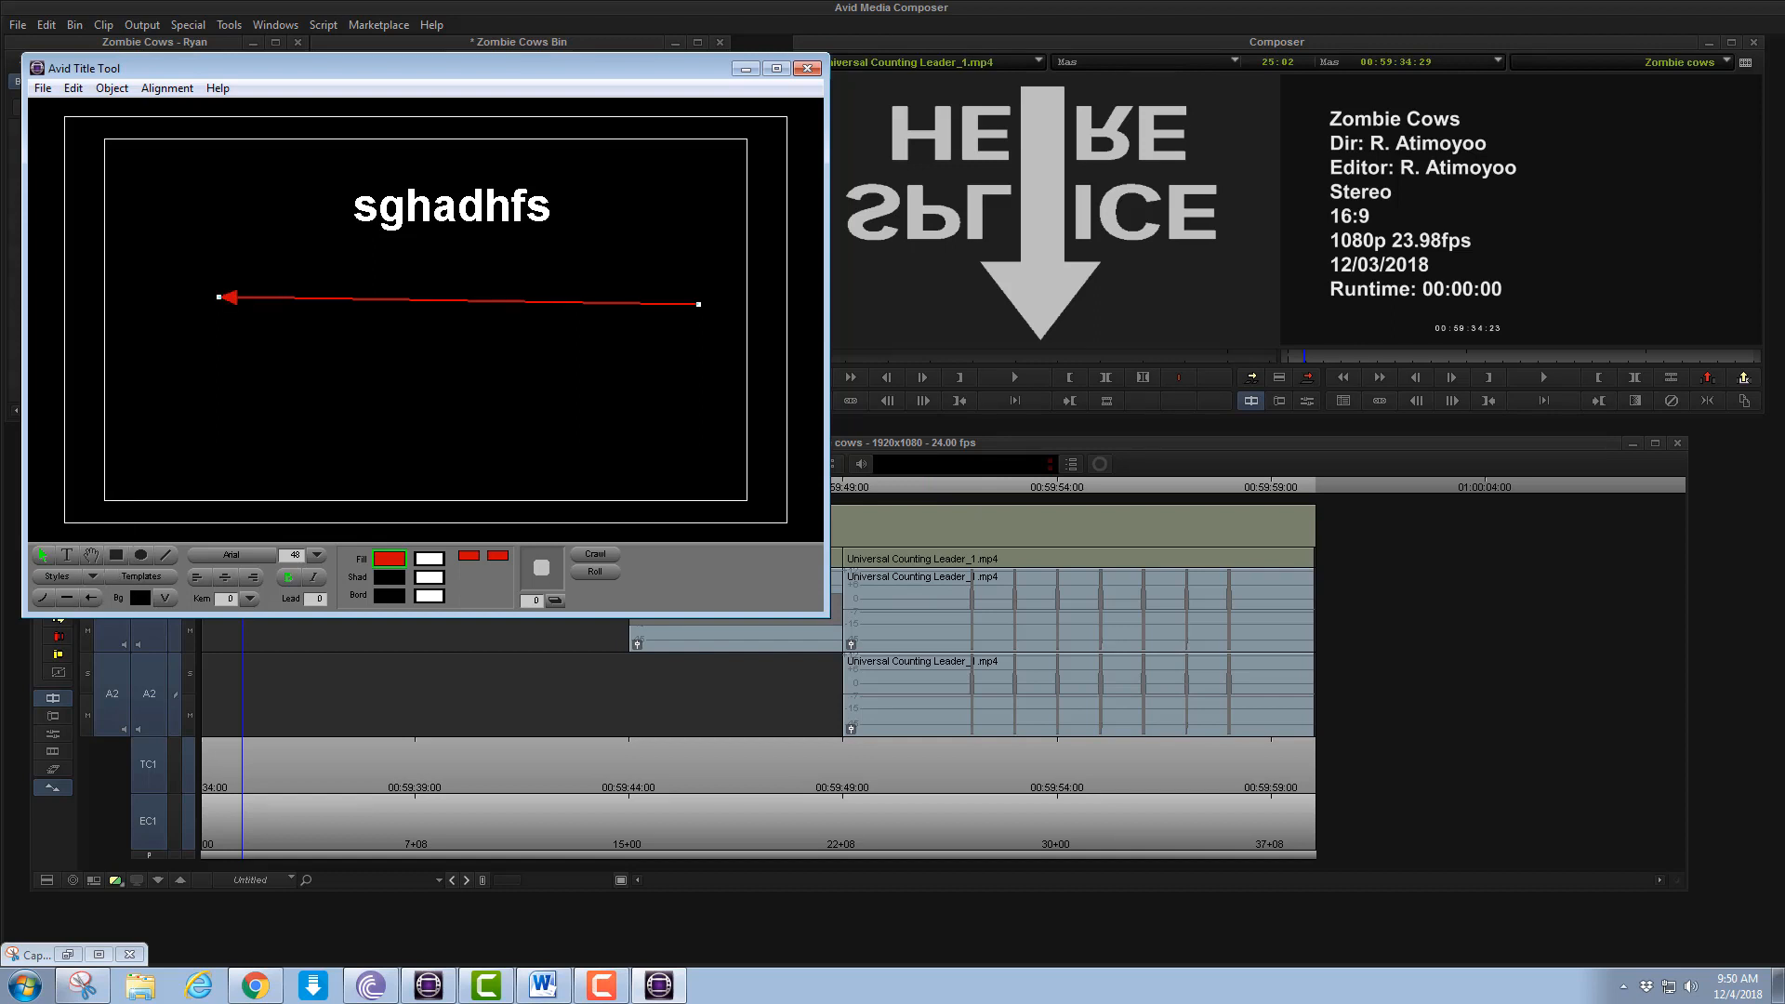
pyautogui.click(91, 597)
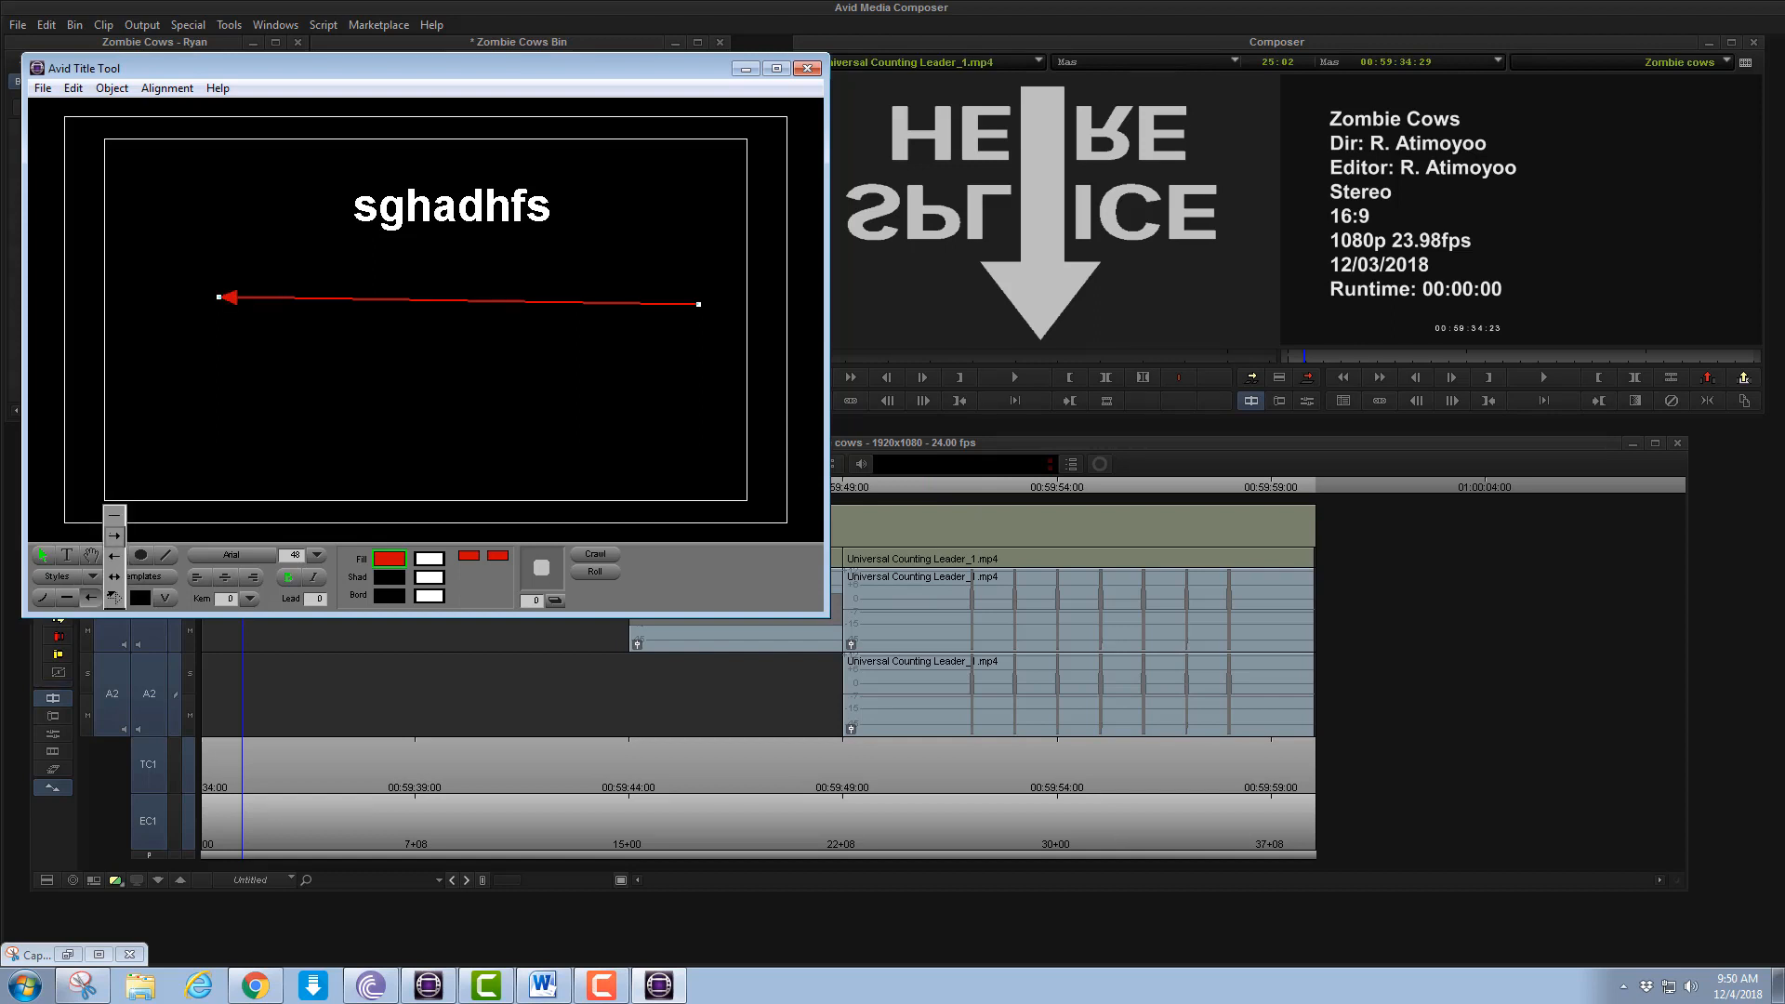
pyautogui.click(114, 536)
# Delete the red arrow line below the text
pyautogui.click(91, 598)
pyautogui.click(114, 598)
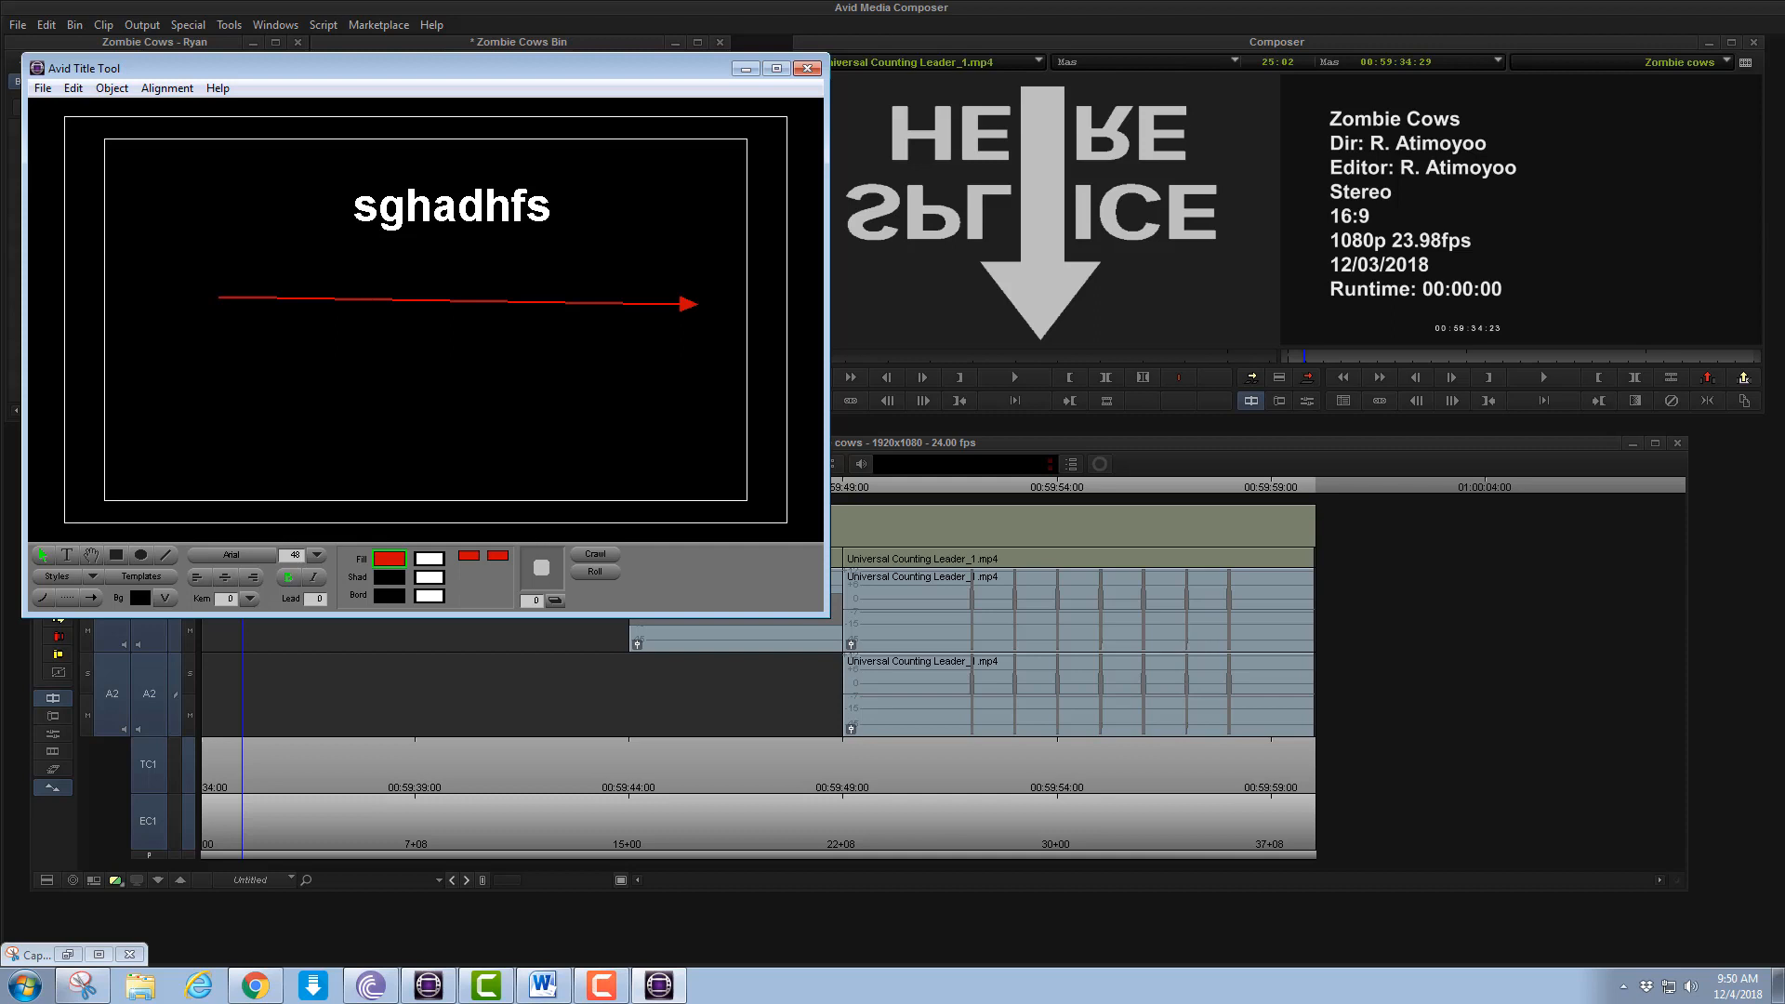
pyautogui.click(457, 301)
pyautogui.press('Delete')
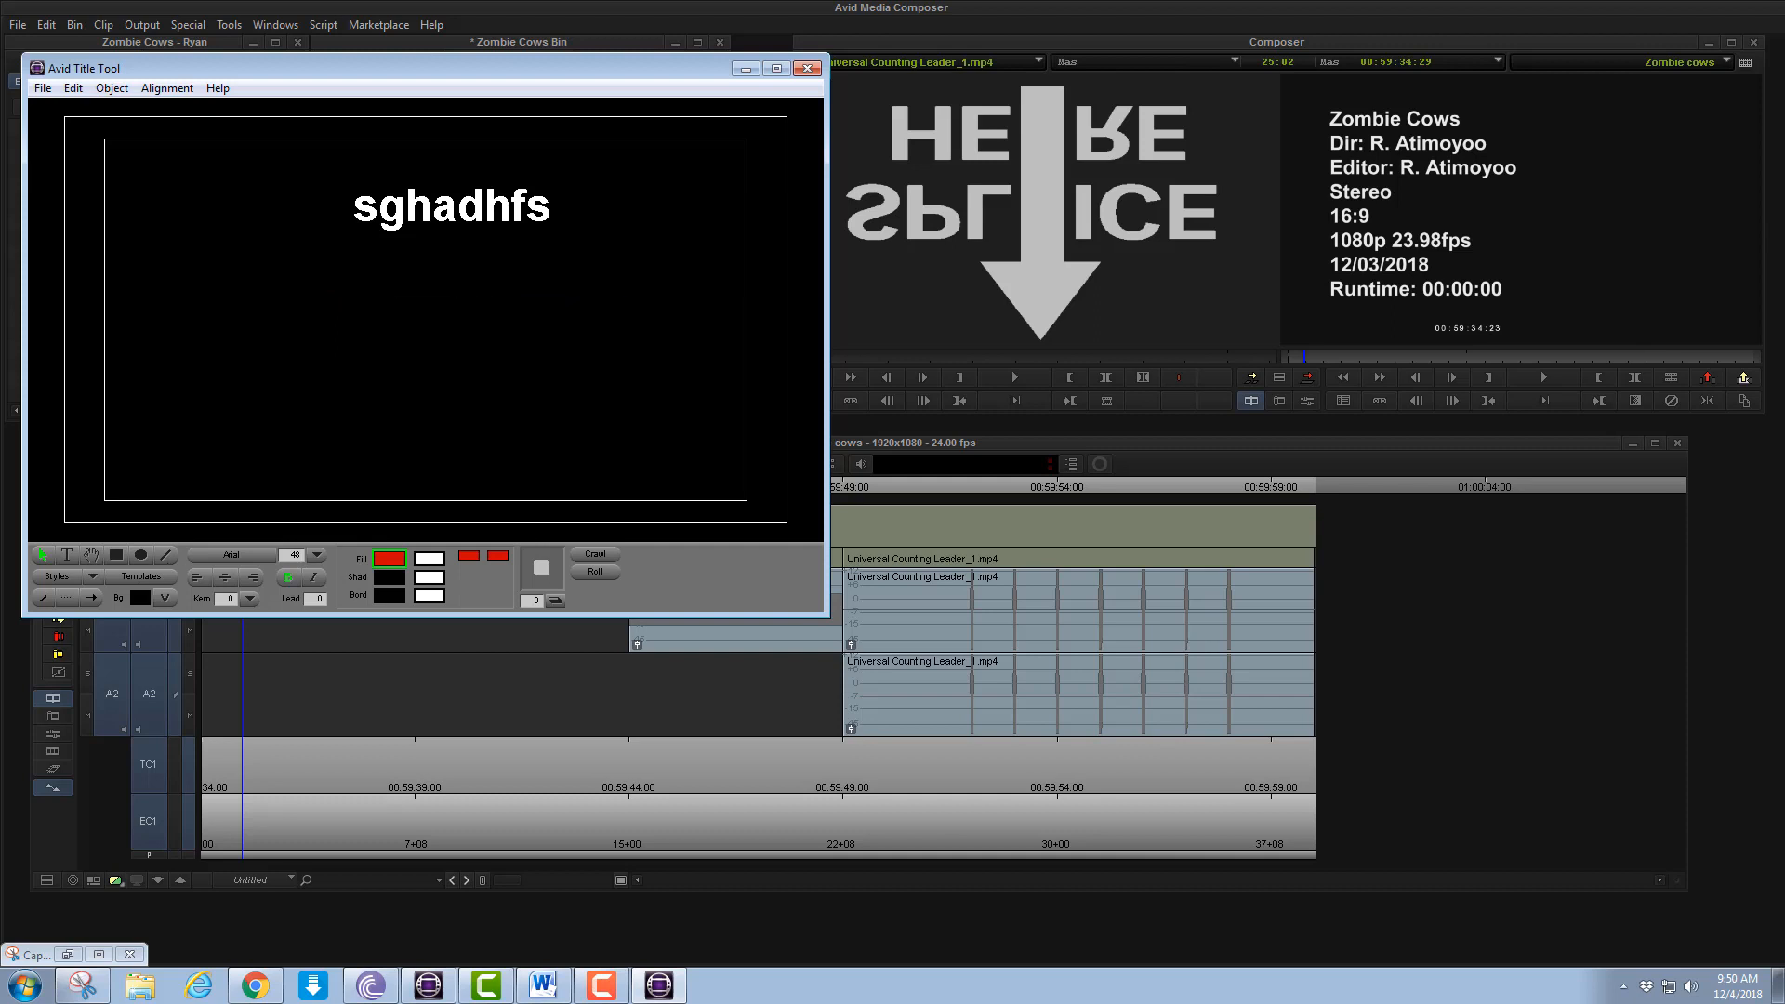
pyautogui.click(231, 555)
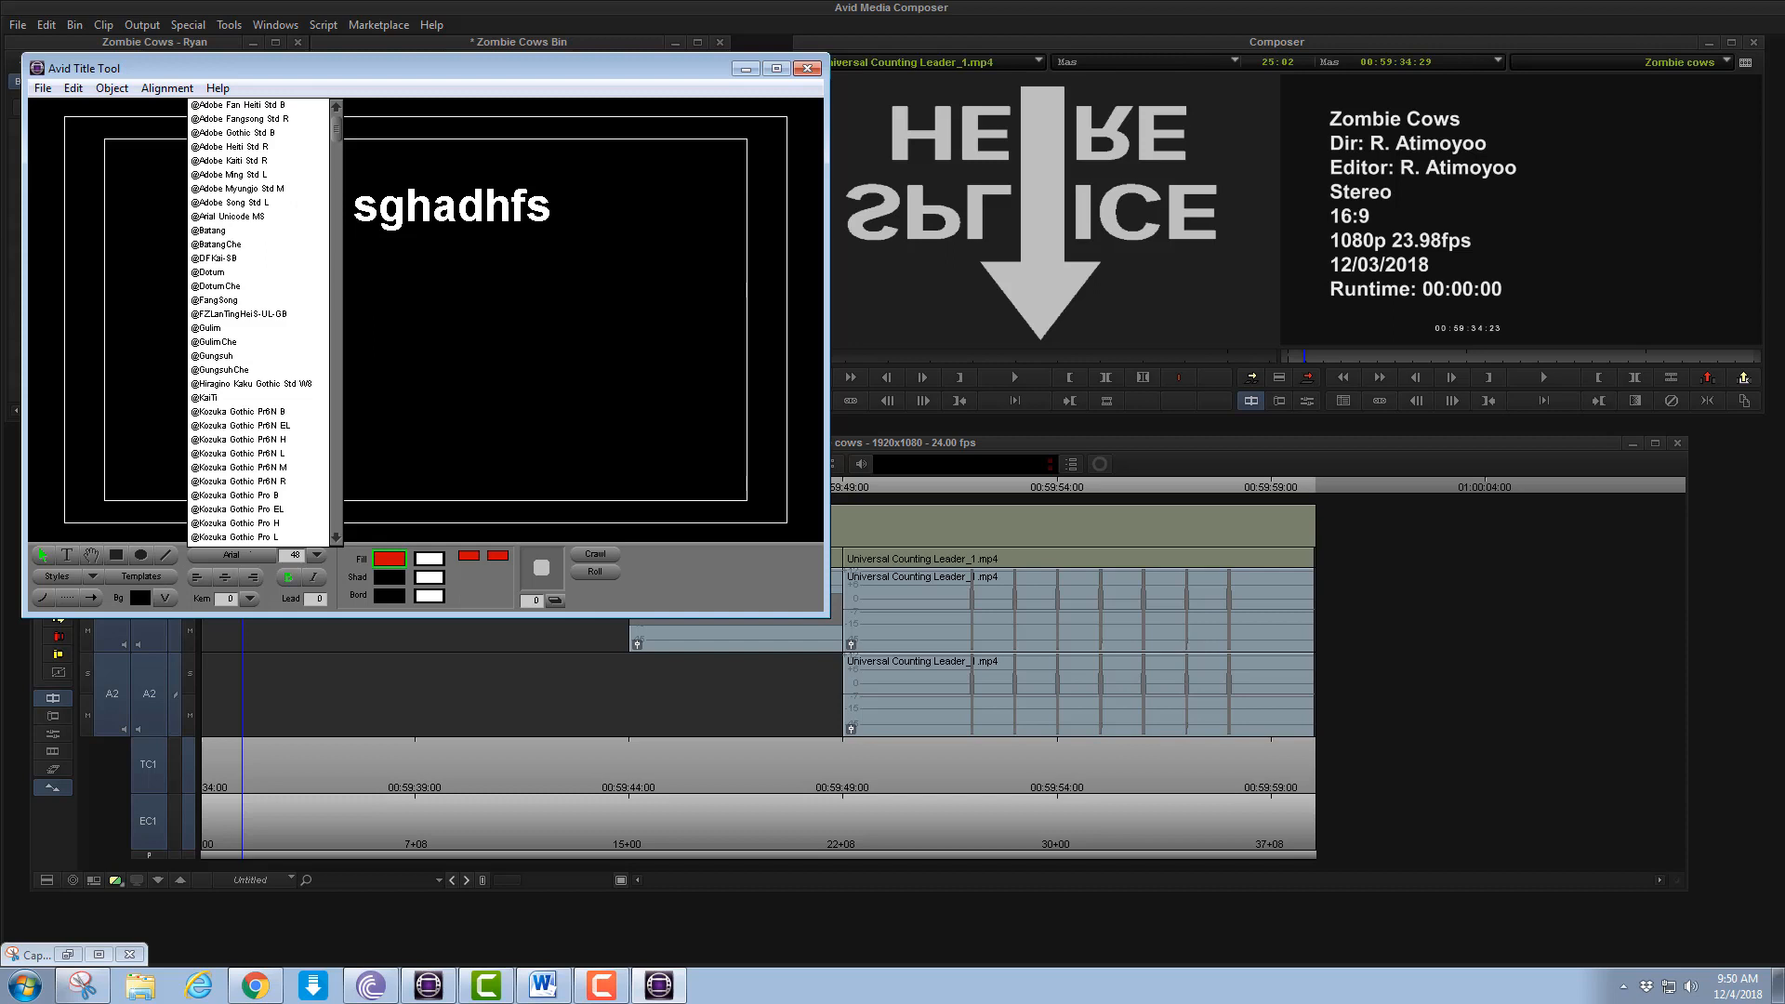
pyautogui.press('Escape')
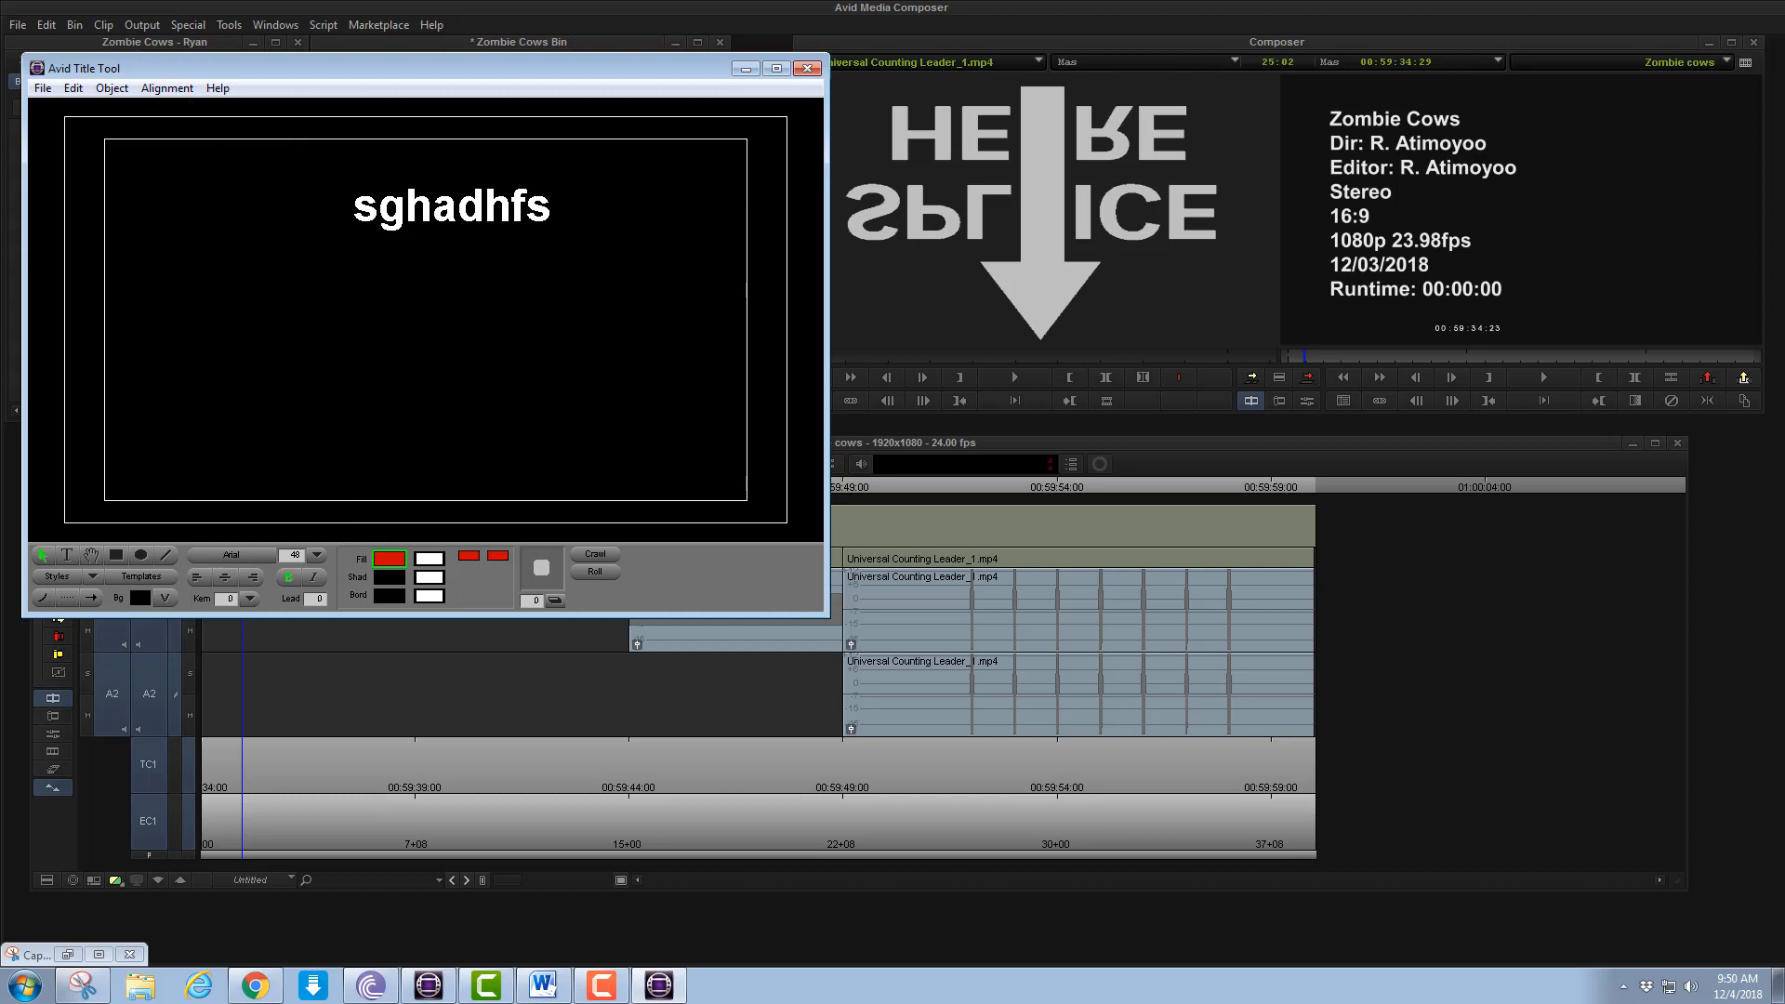
pyautogui.click(297, 556)
pyautogui.press('Return')
# Move the text "sghadhfs" down and to the left in the frame and set its font size to 36
pyautogui.moveTo(457, 201); pyautogui.dragTo(404, 290)
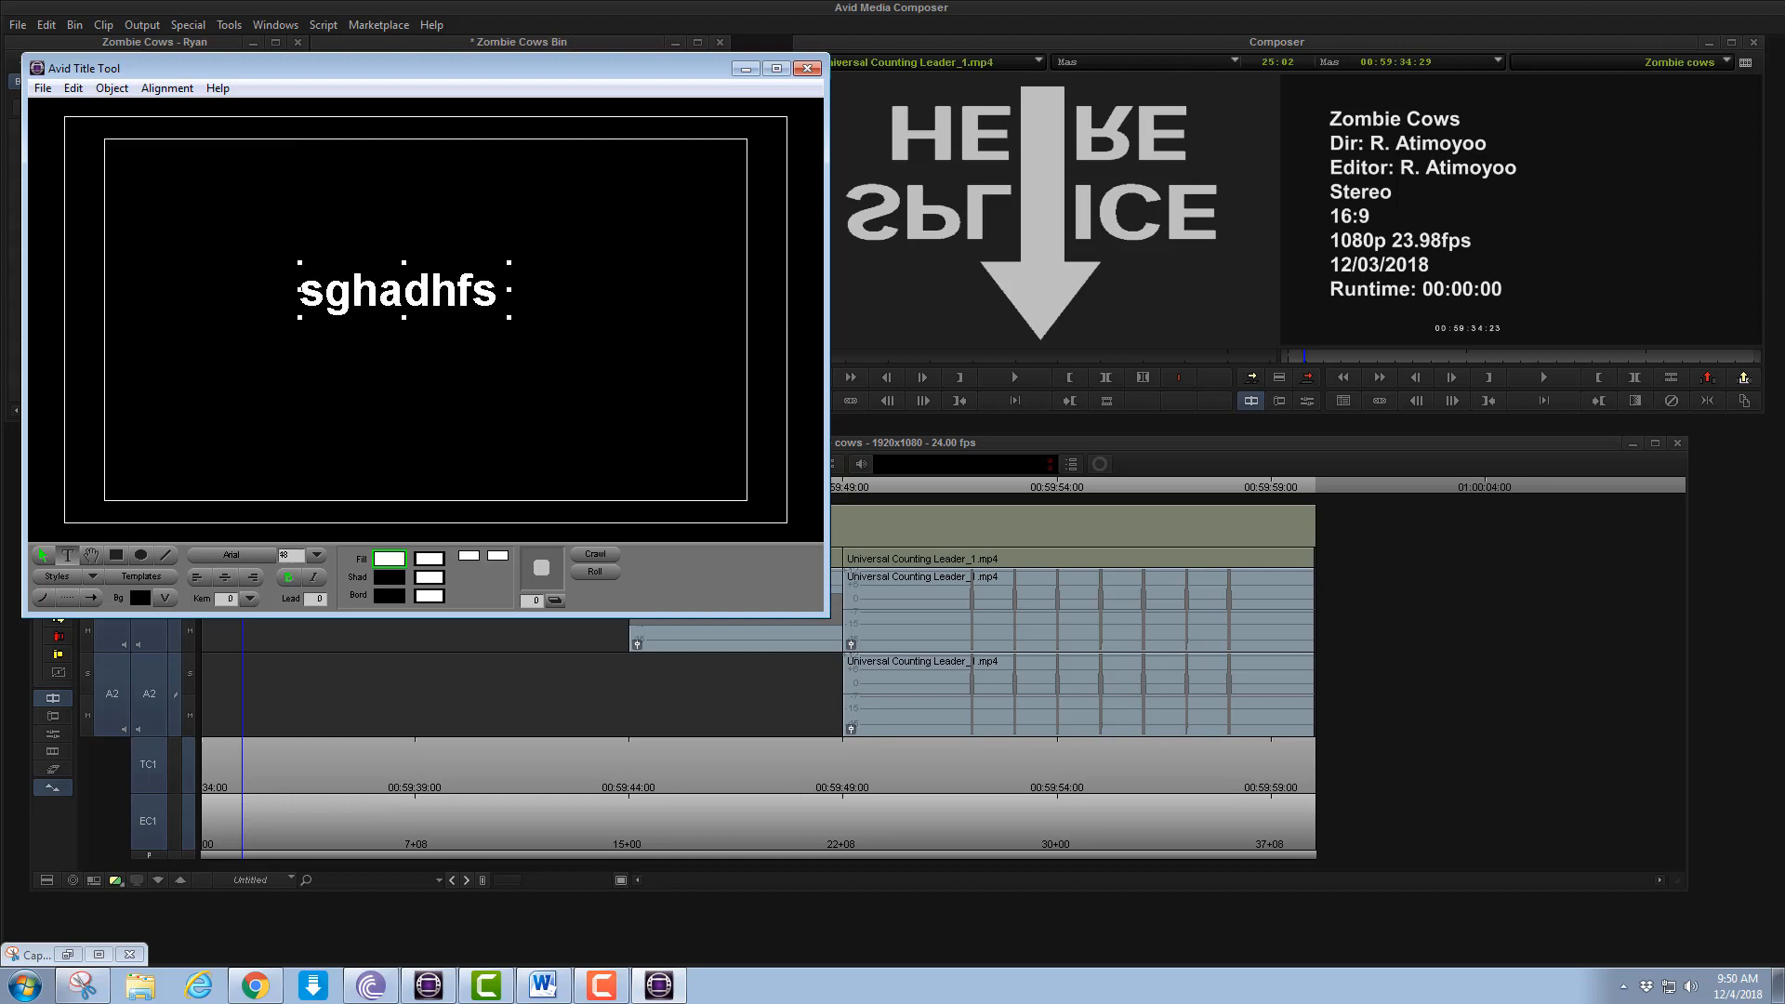
pyautogui.doubleClick(496, 291)
pyautogui.hotkey('ctrl', 'a')
pyautogui.click(317, 555)
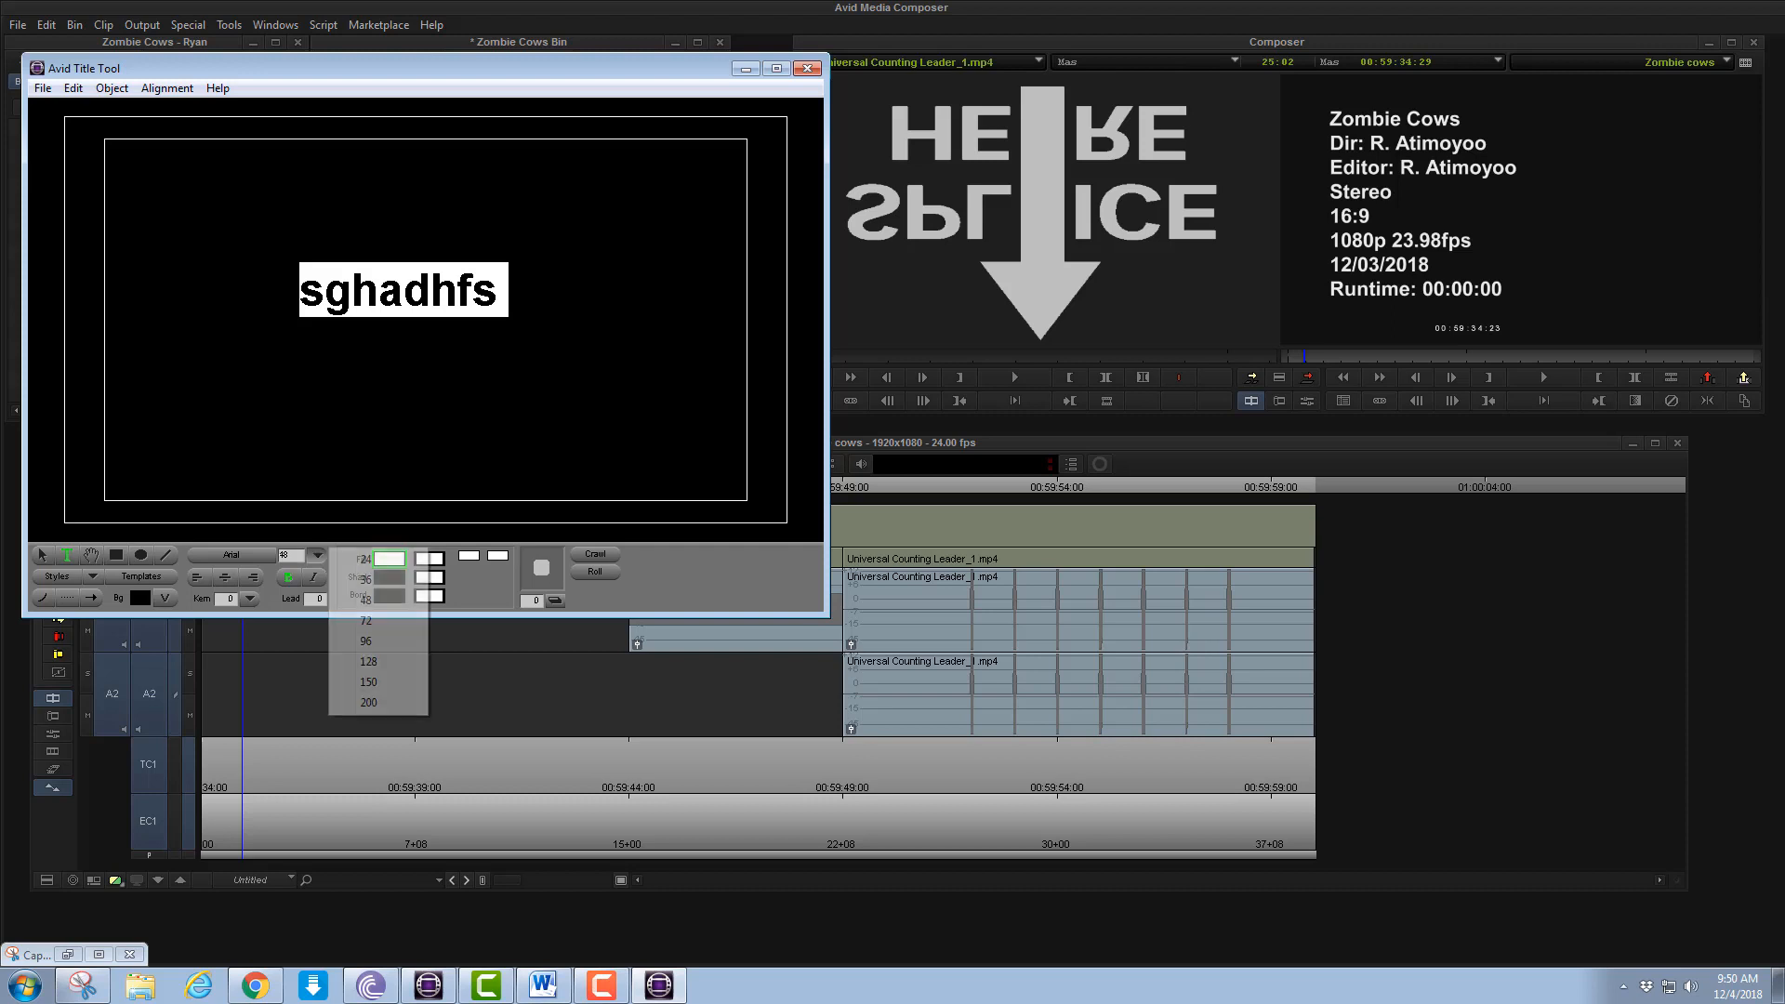
pyautogui.click(377, 619)
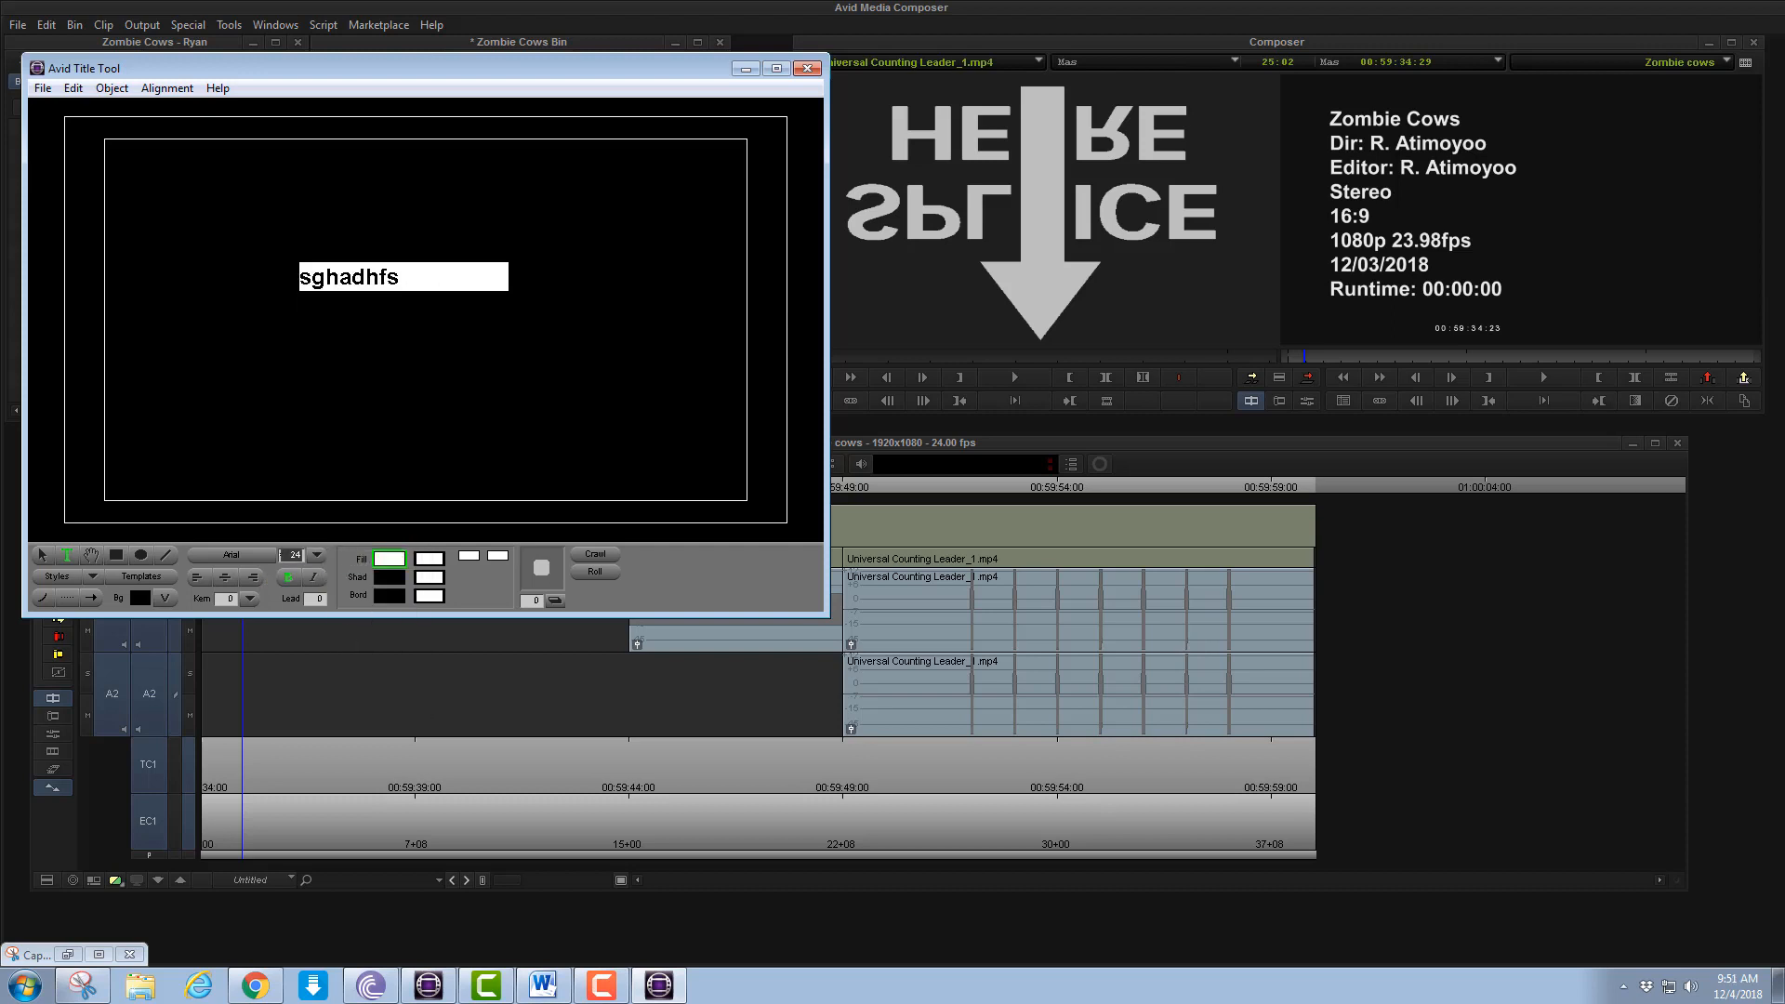
pyautogui.write('36')
pyautogui.press('Return')
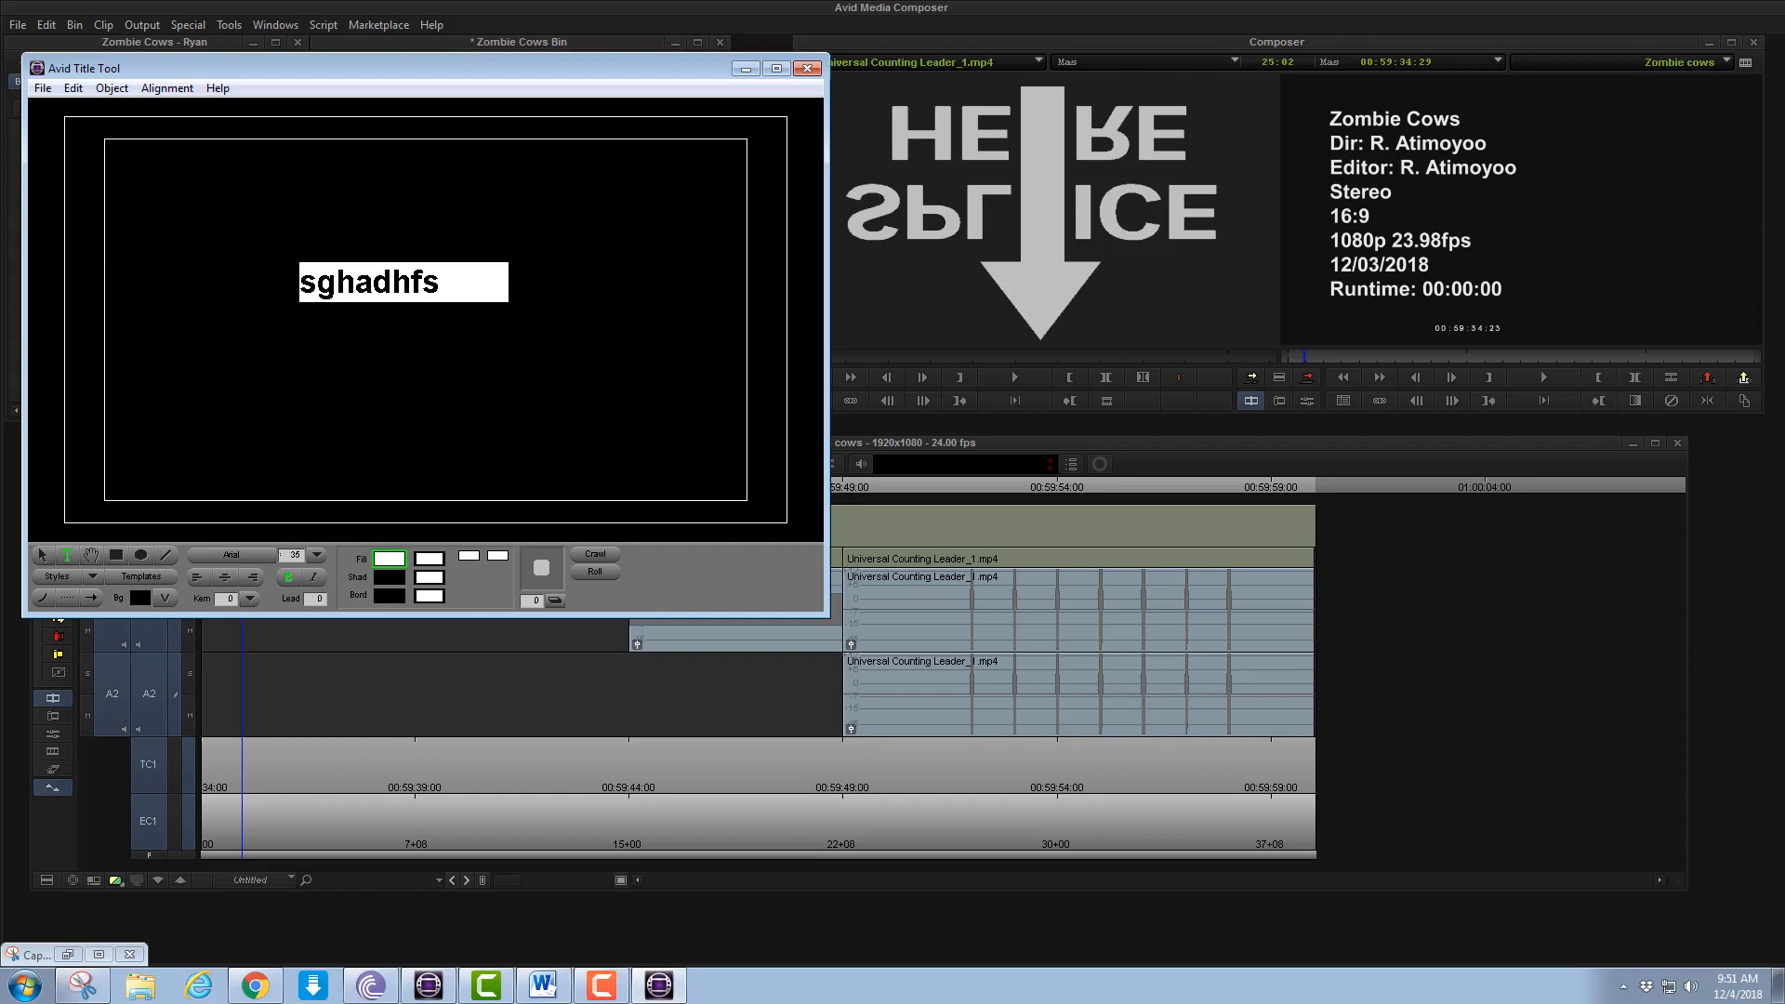
# Move the text against the left edge of the inner safe area and widen its text box across most of the frame
pyautogui.click(305, 316)
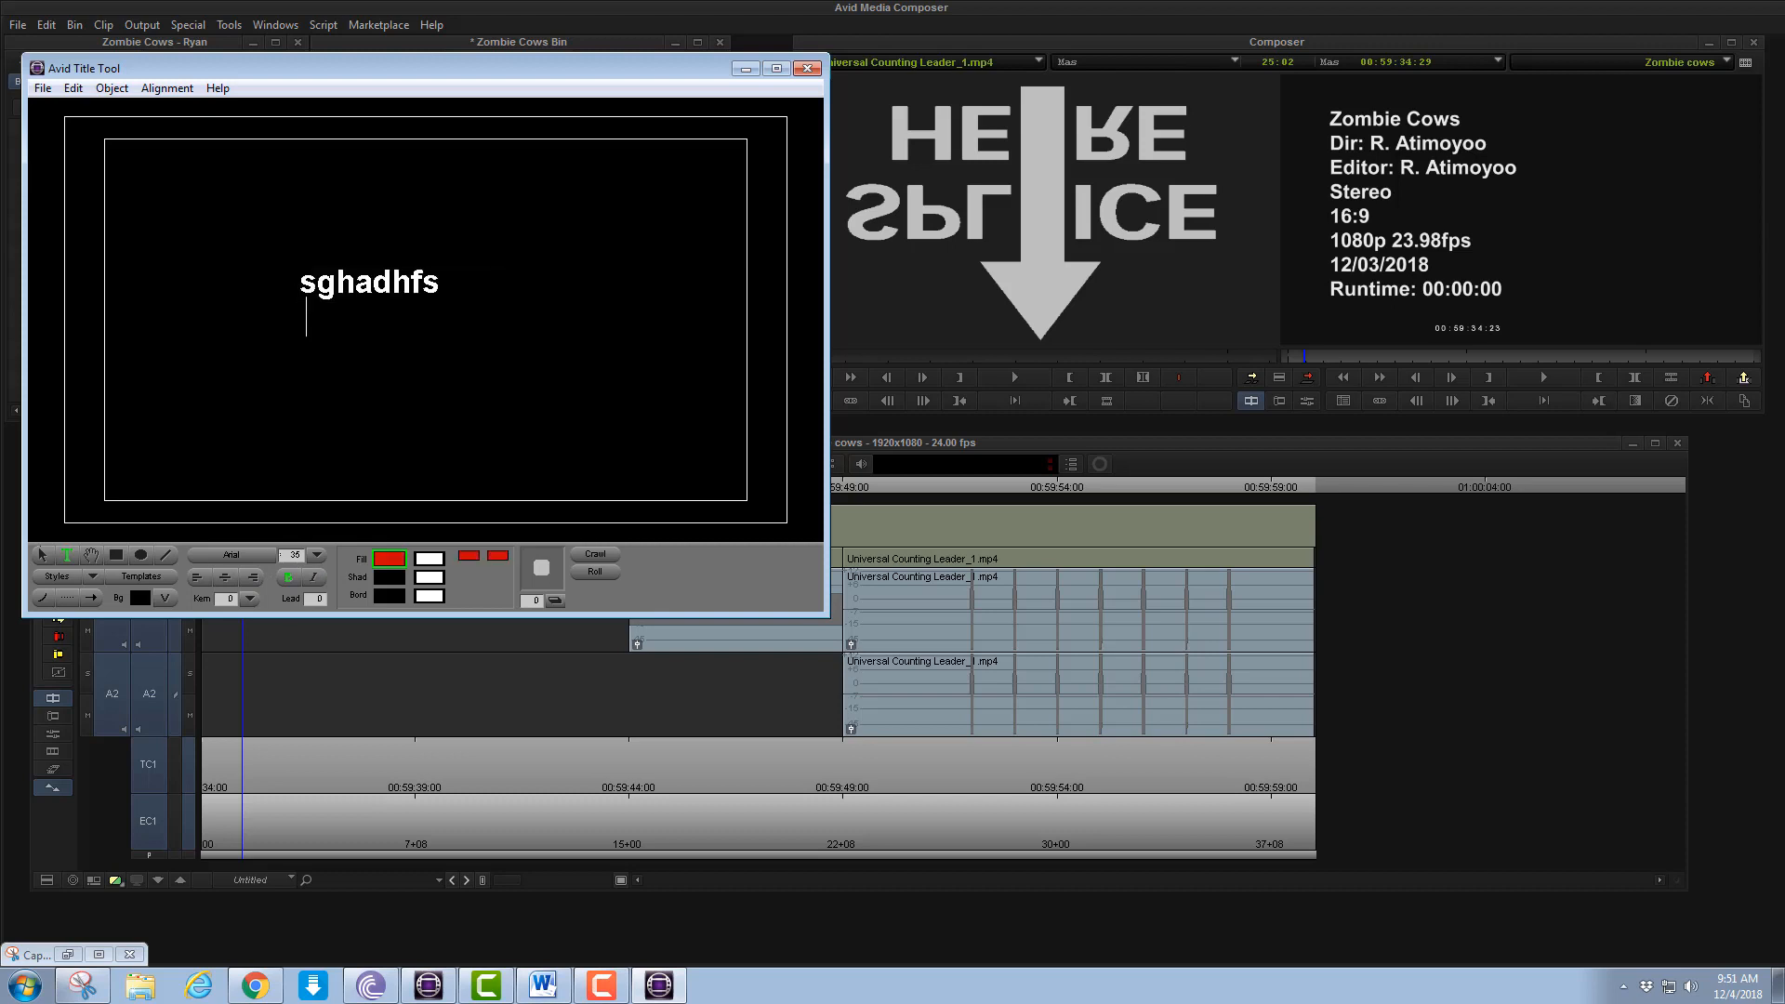
pyautogui.click(42, 555)
pyautogui.moveTo(391, 284); pyautogui.dragTo(179, 279)
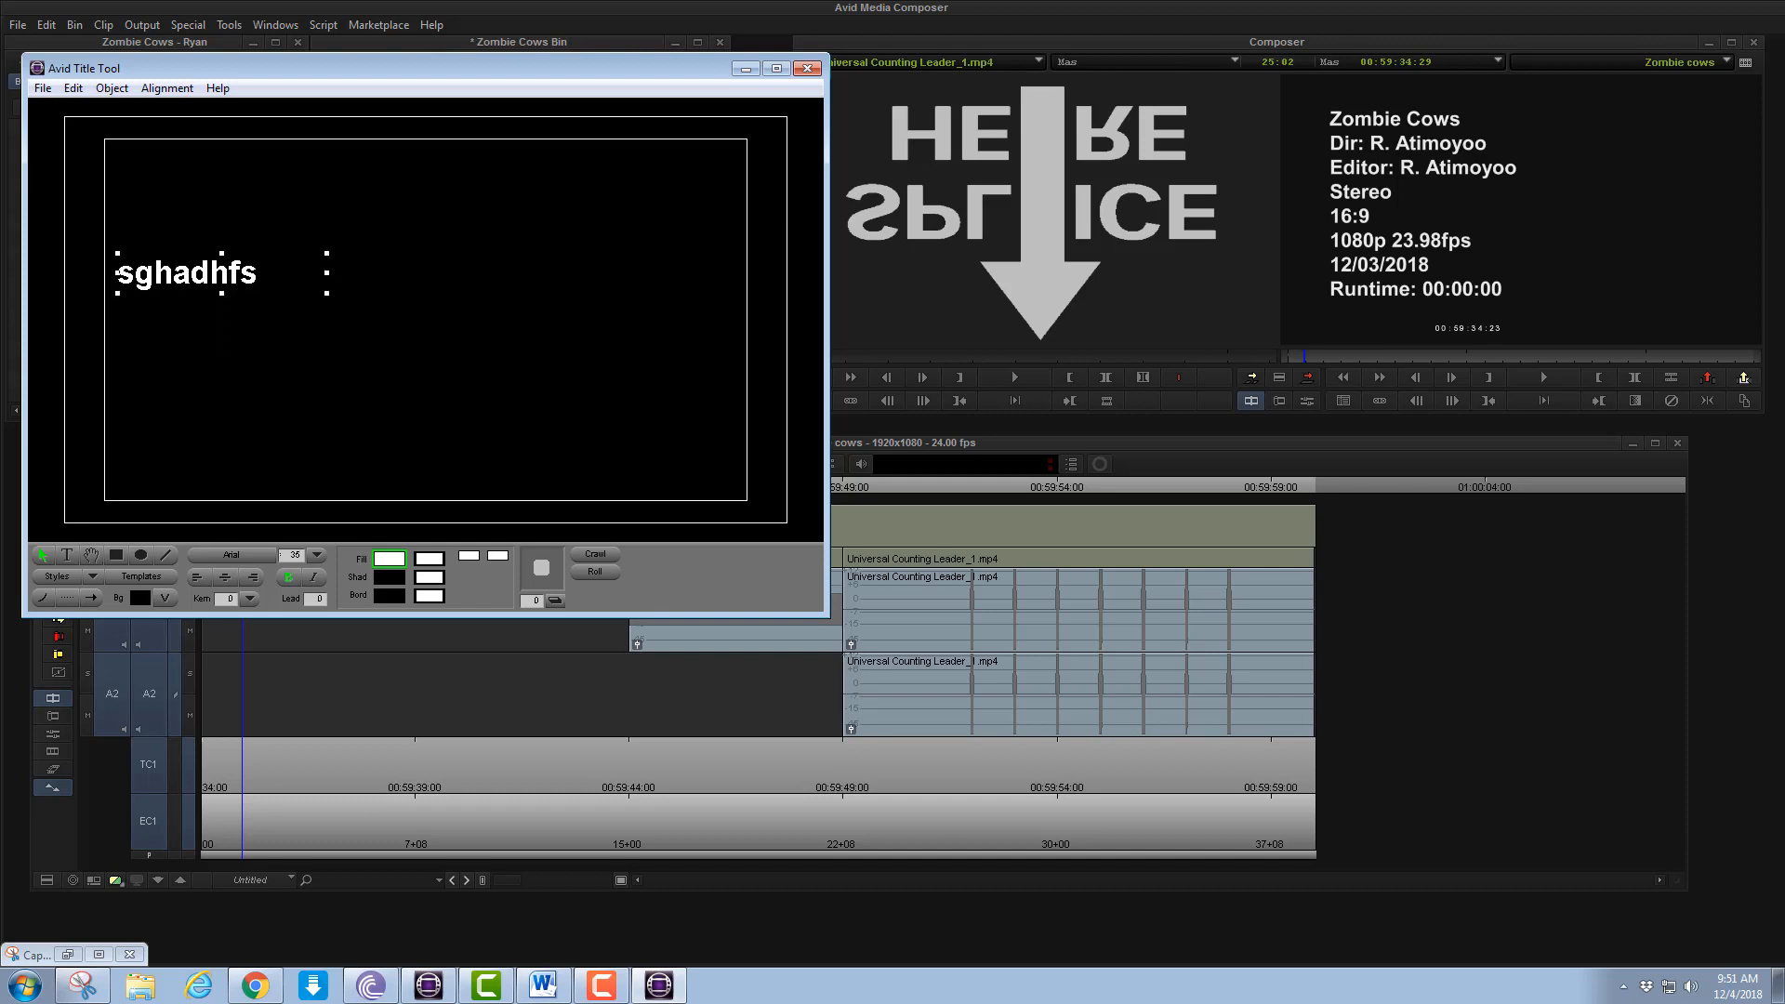
pyautogui.moveTo(326, 272); pyautogui.dragTo(681, 268)
pyautogui.moveTo(326, 273); pyautogui.dragTo(708, 272)
# Try centre and right justification on the text, and set it back to left-justified
pyautogui.click(224, 577)
pyautogui.click(253, 578)
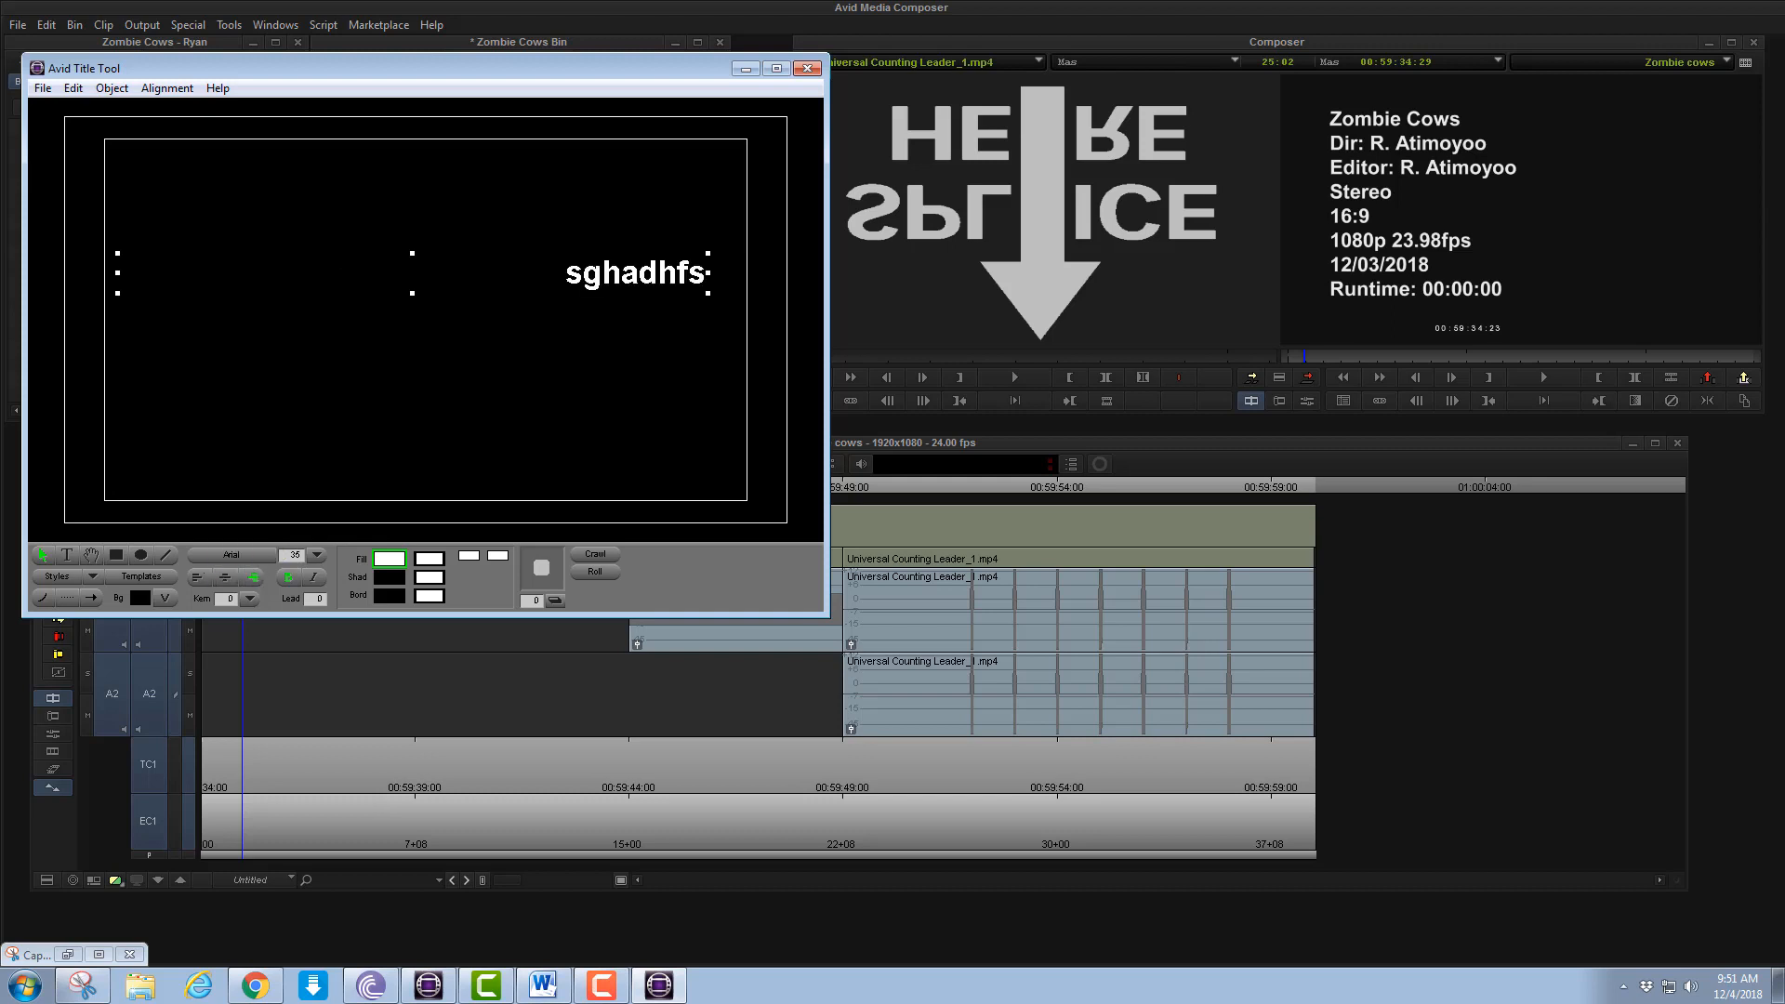
pyautogui.click(196, 577)
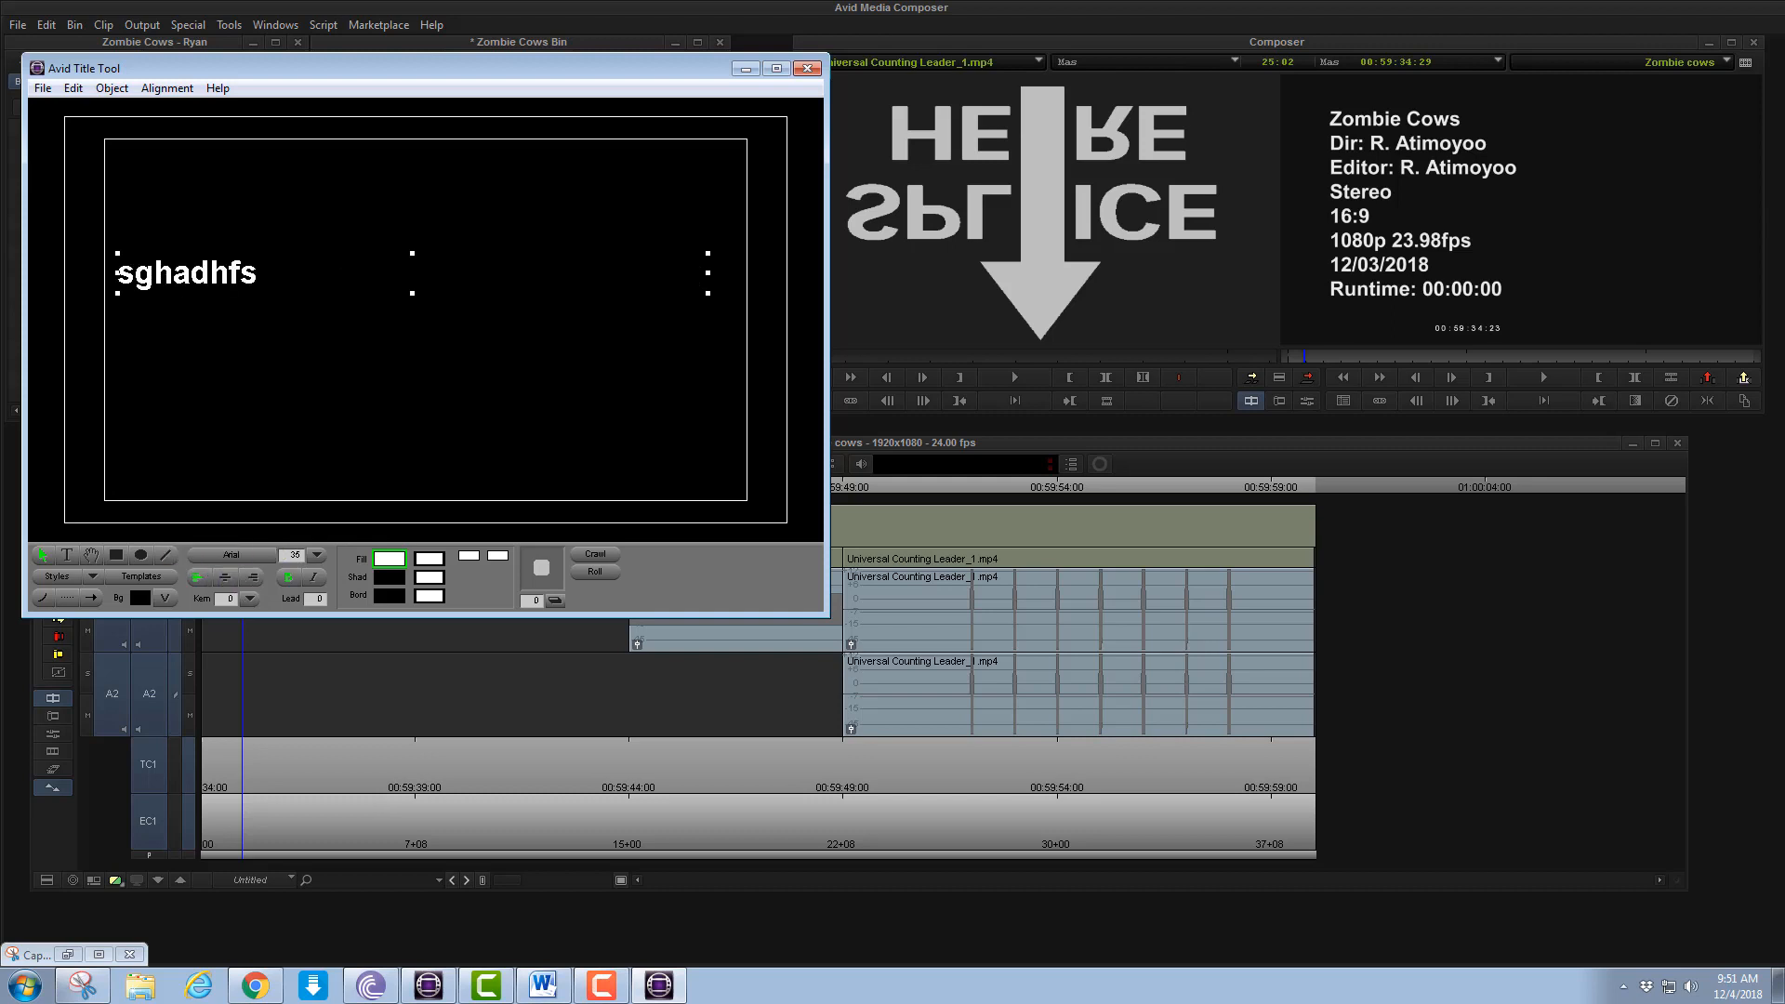
# Try the Tight (-10) kerning on the text, and set the kerning to Loose (10)
pyautogui.click(250, 599)
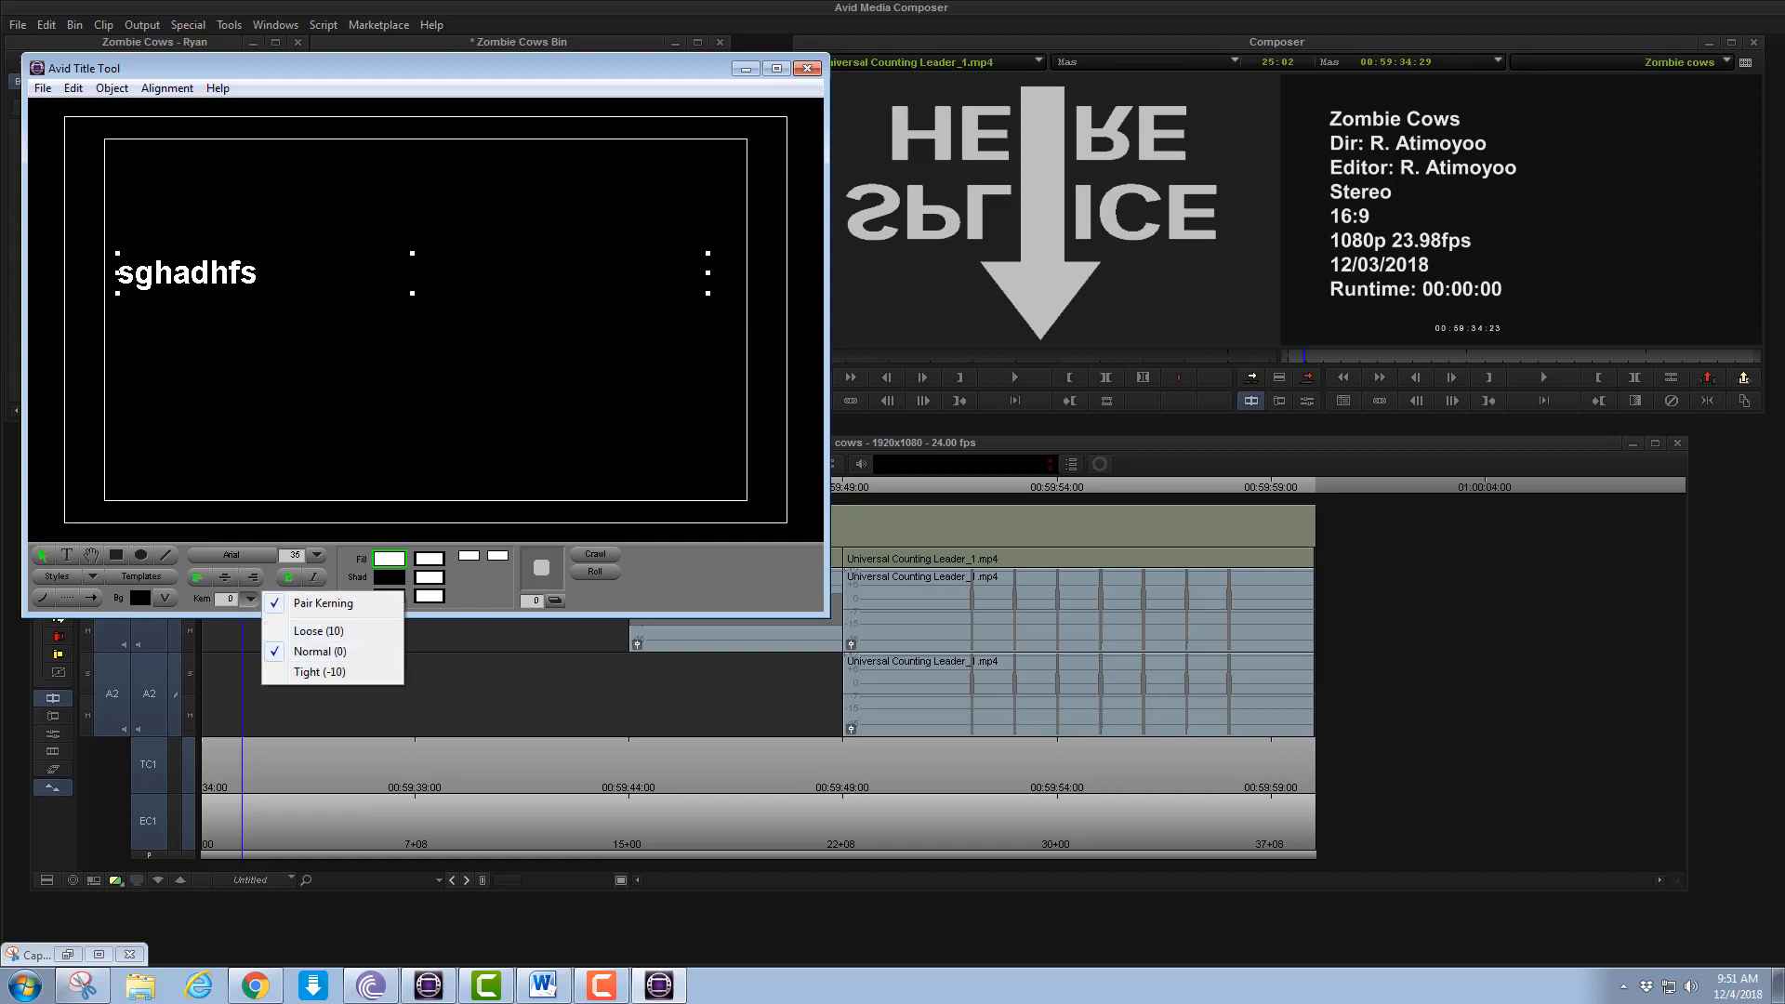
pyautogui.click(316, 671)
pyautogui.click(250, 599)
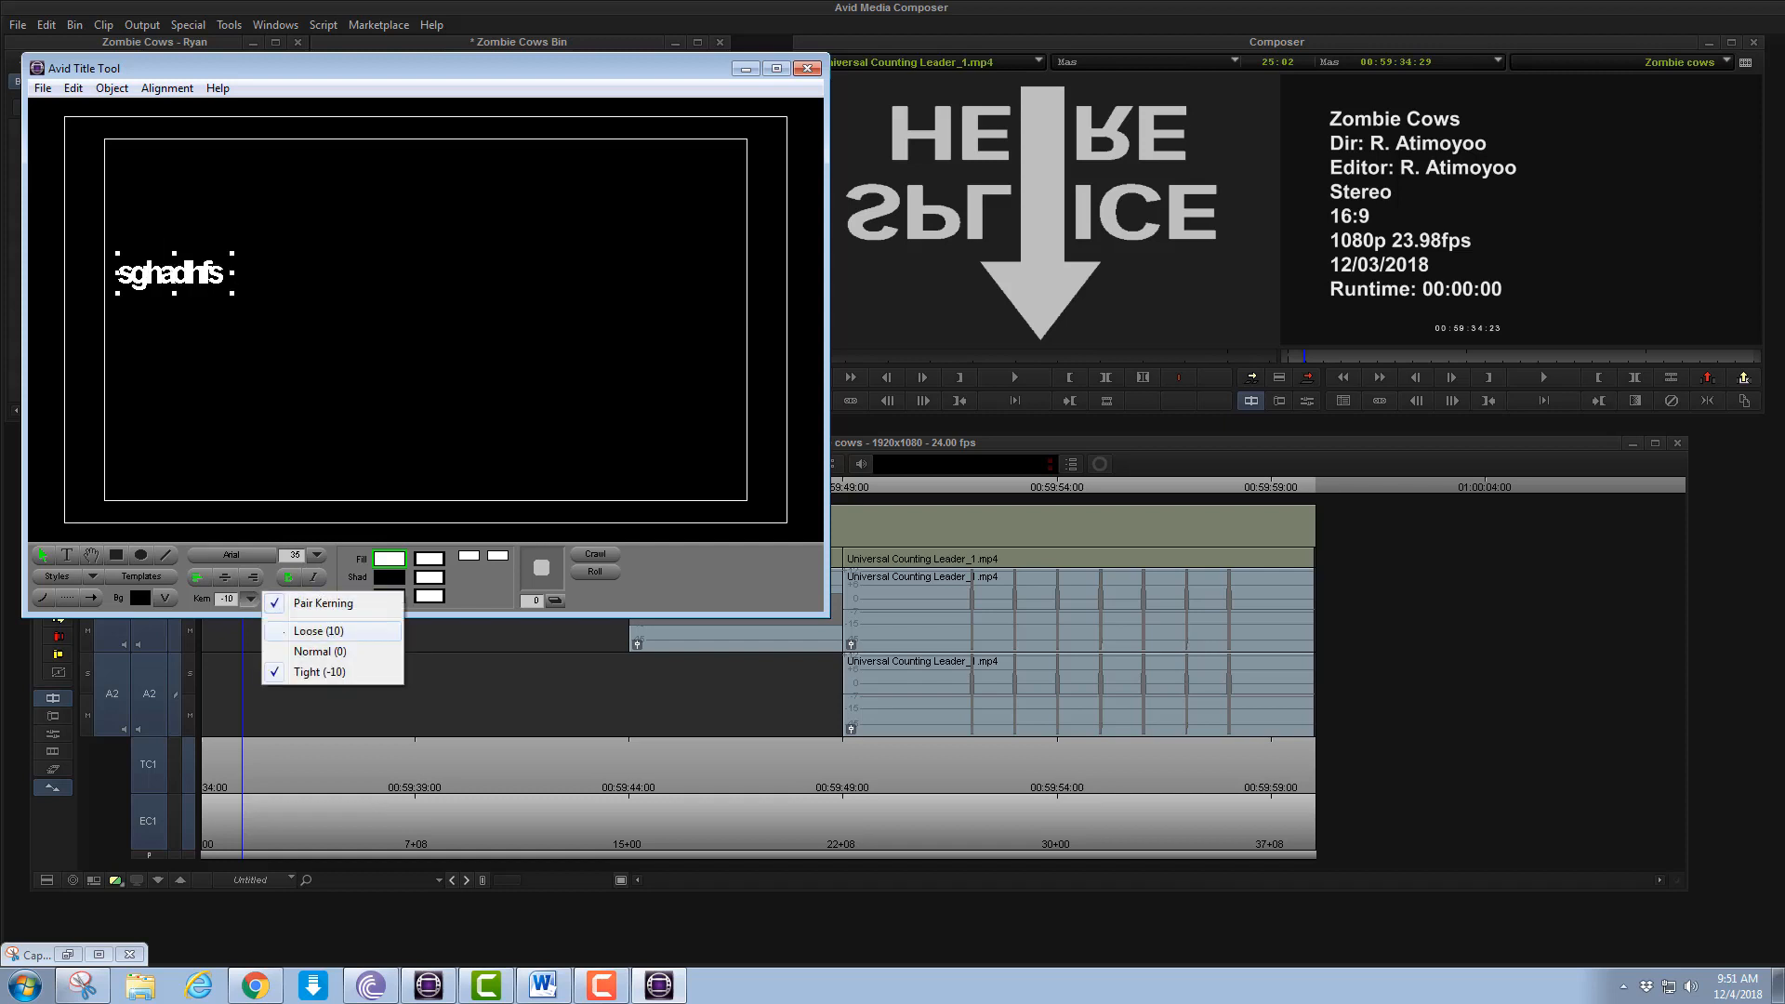
pyautogui.click(298, 628)
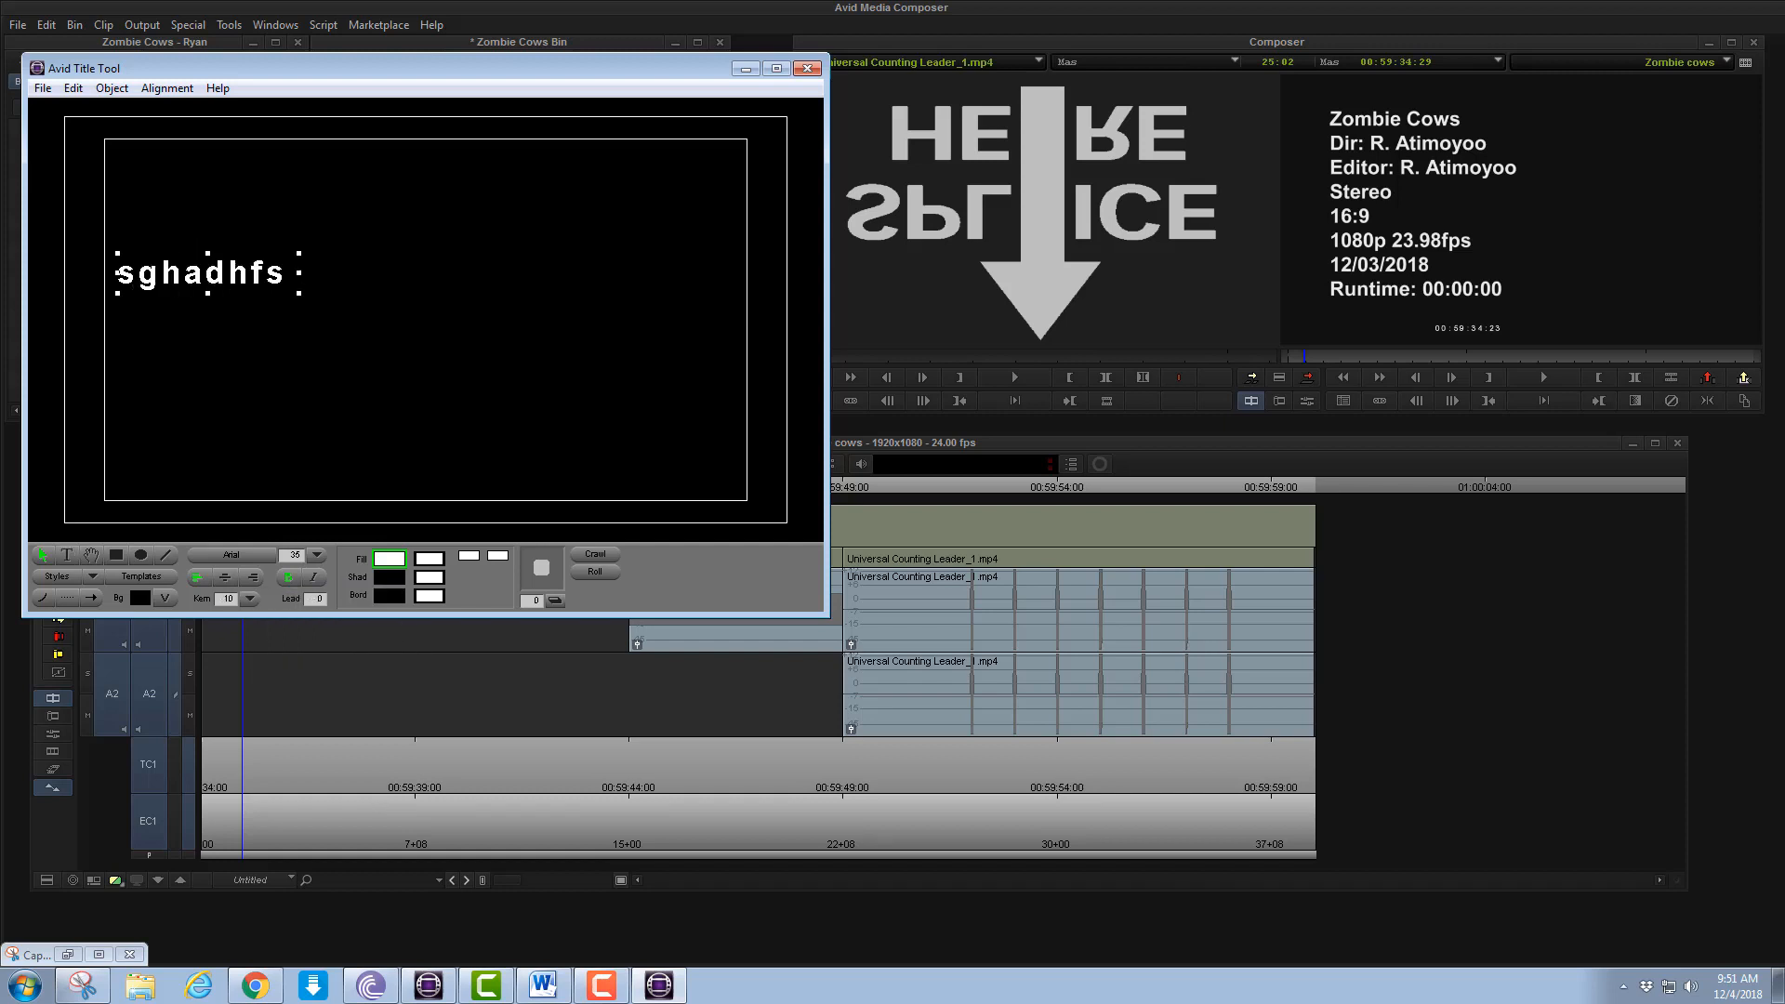
# Add the lines "df", "dhshdsfg" and "s" below the existing text
pyautogui.press('t')
pyautogui.press('Return')
pyautogui.write('df')
pyautogui.press('Return')
pyautogui.write('dhshdsfg')
pyautogui.press('Return')
pyautogui.write('s')
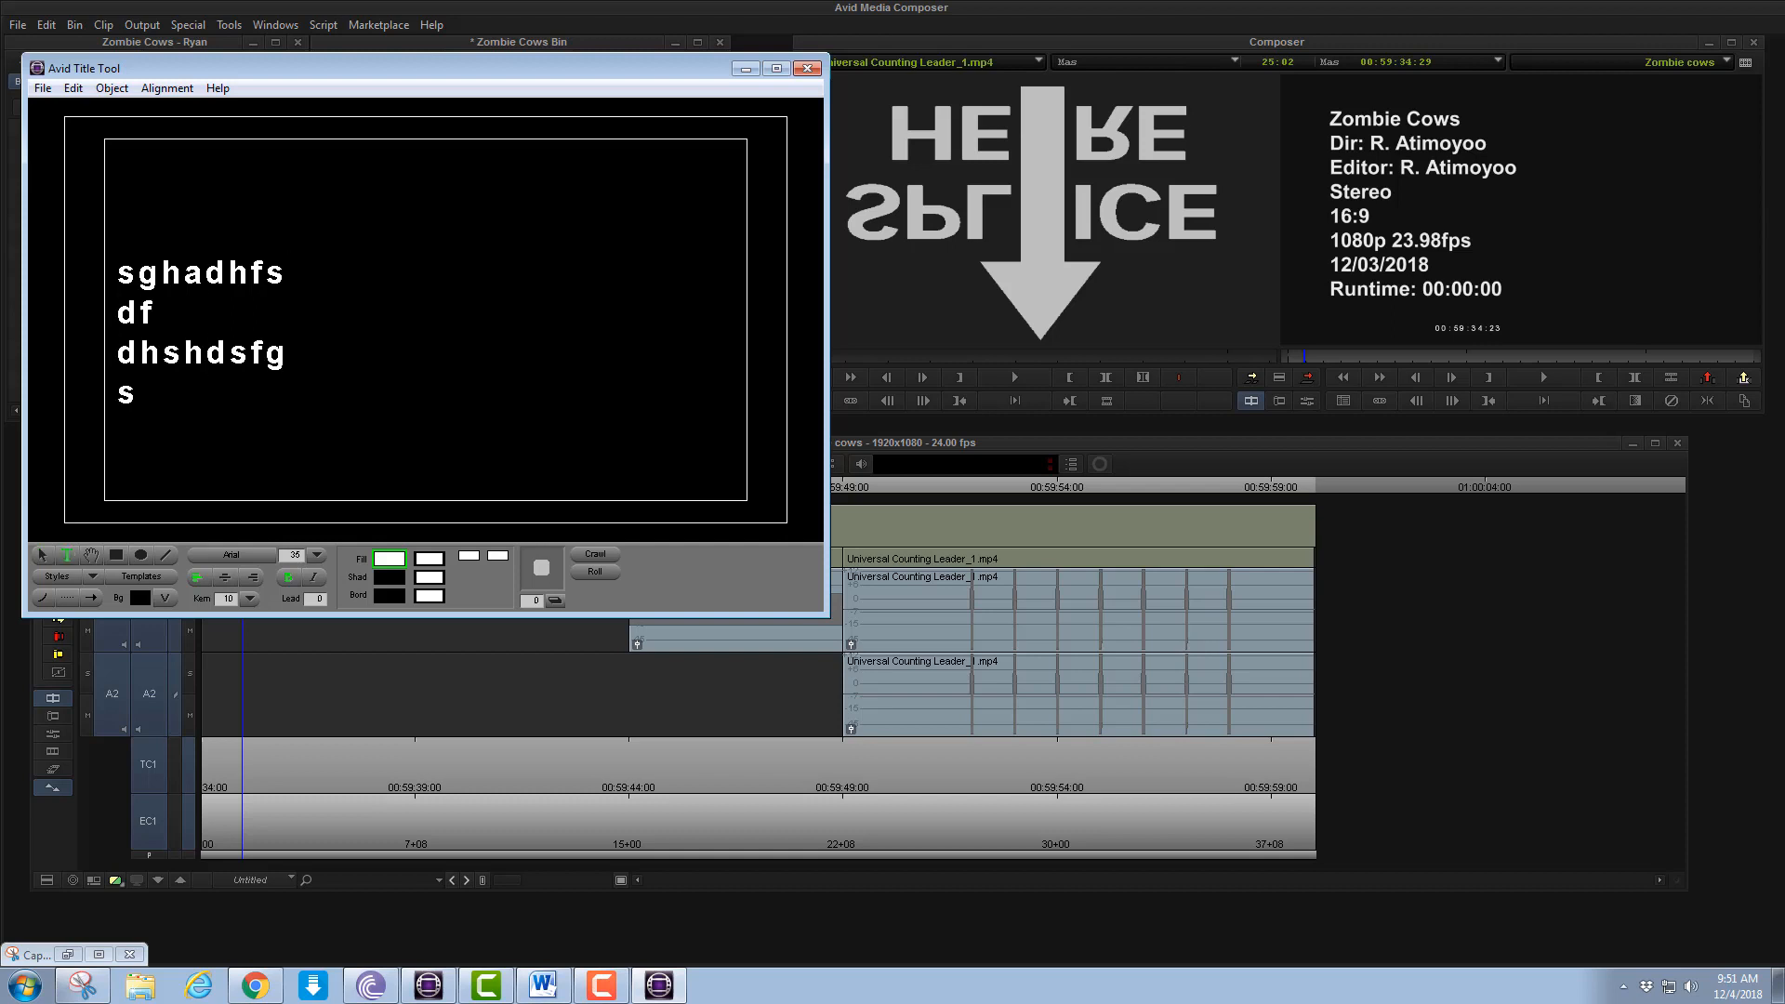
# Select all the text, try different leading values such as 5 and 22, and delete the text
pyautogui.hotkey('ctrl', 'a')
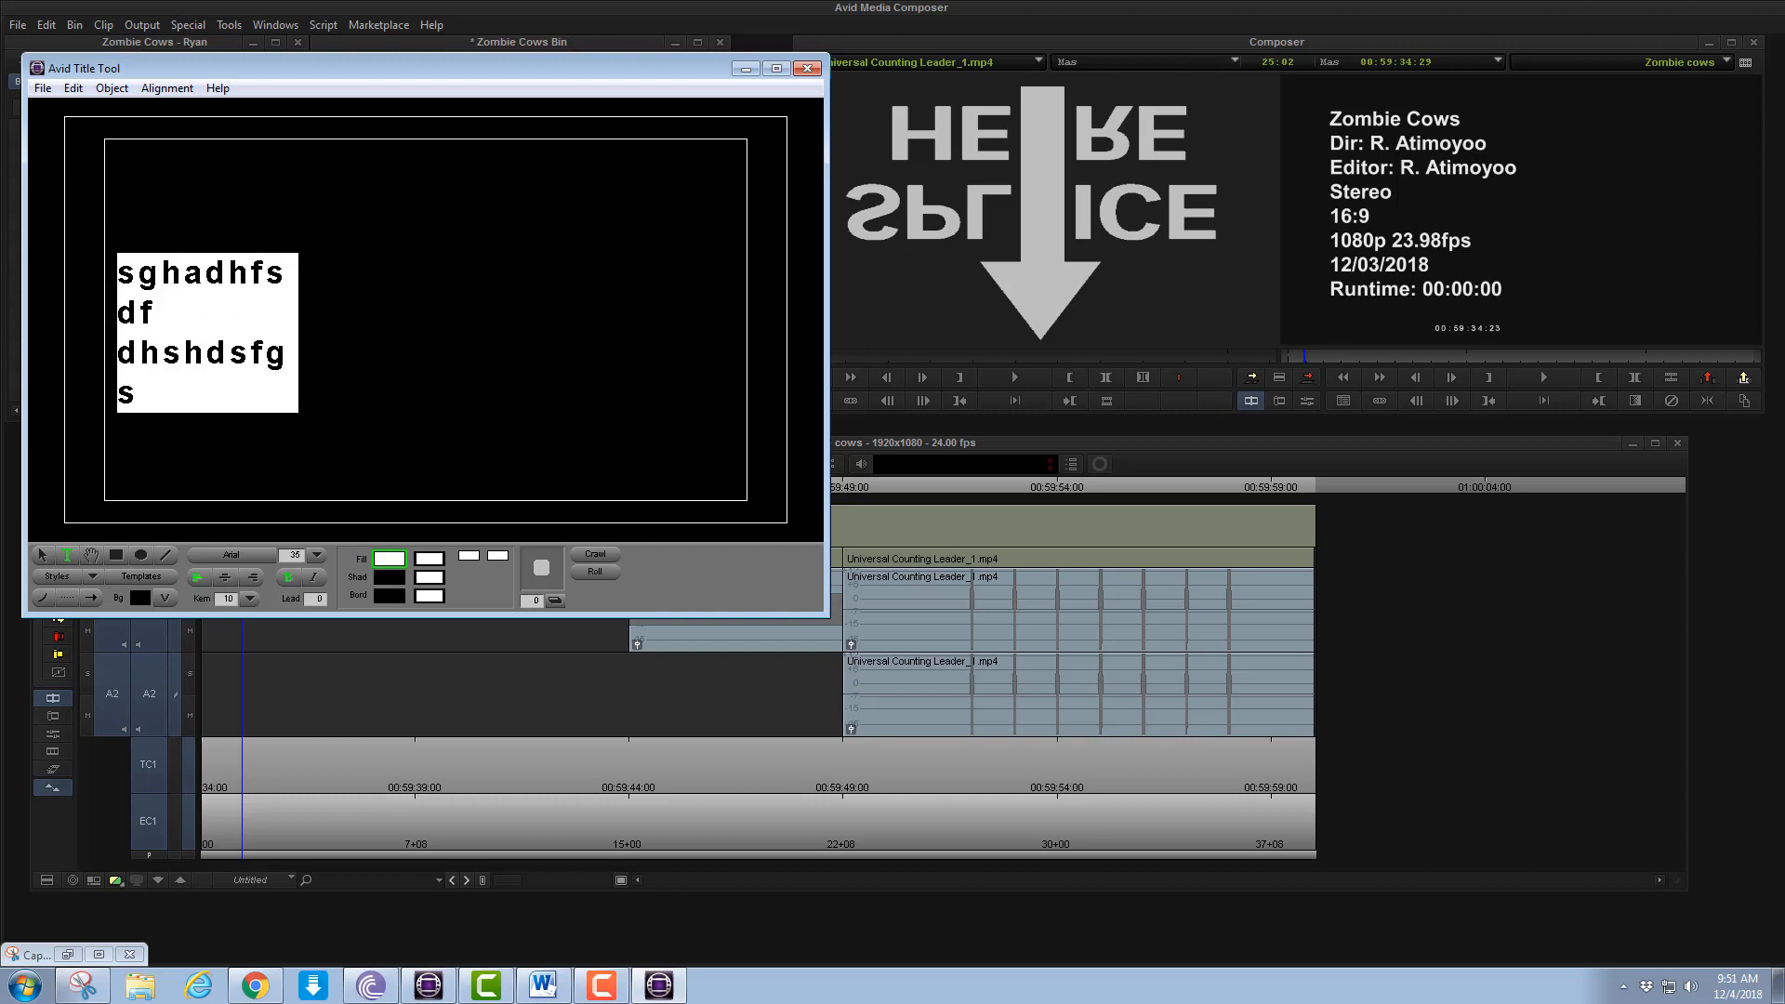
pyautogui.click(308, 599)
pyautogui.write('5')
pyautogui.press('Return')
pyautogui.write('22')
pyautogui.press('Return')
pyautogui.press('BackSpace')
pyautogui.doubleClick(308, 599)
pyautogui.press('Return')
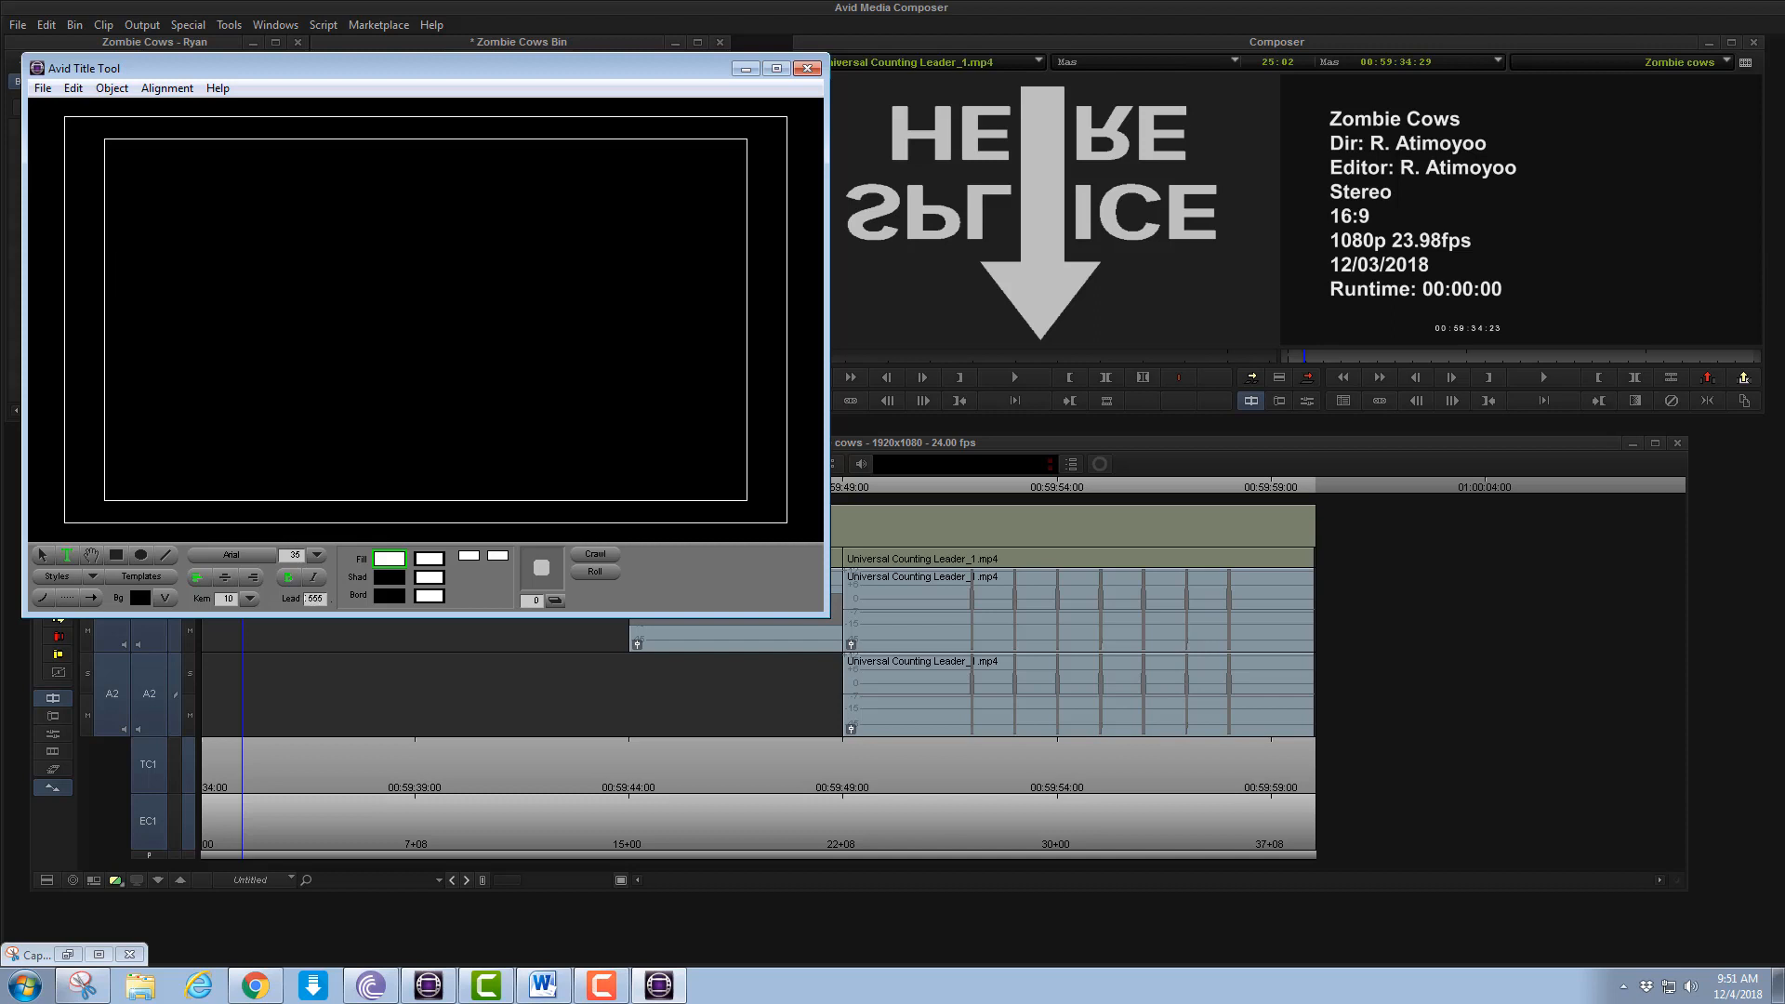
pyautogui.doubleClick(306, 599)
pyautogui.write('2')
# Move the Title Tool window to the right and enter "sthaghfs" and "hf" on two lines with a red fill
pyautogui.moveTo(526, 64); pyautogui.dragTo(690, 58)
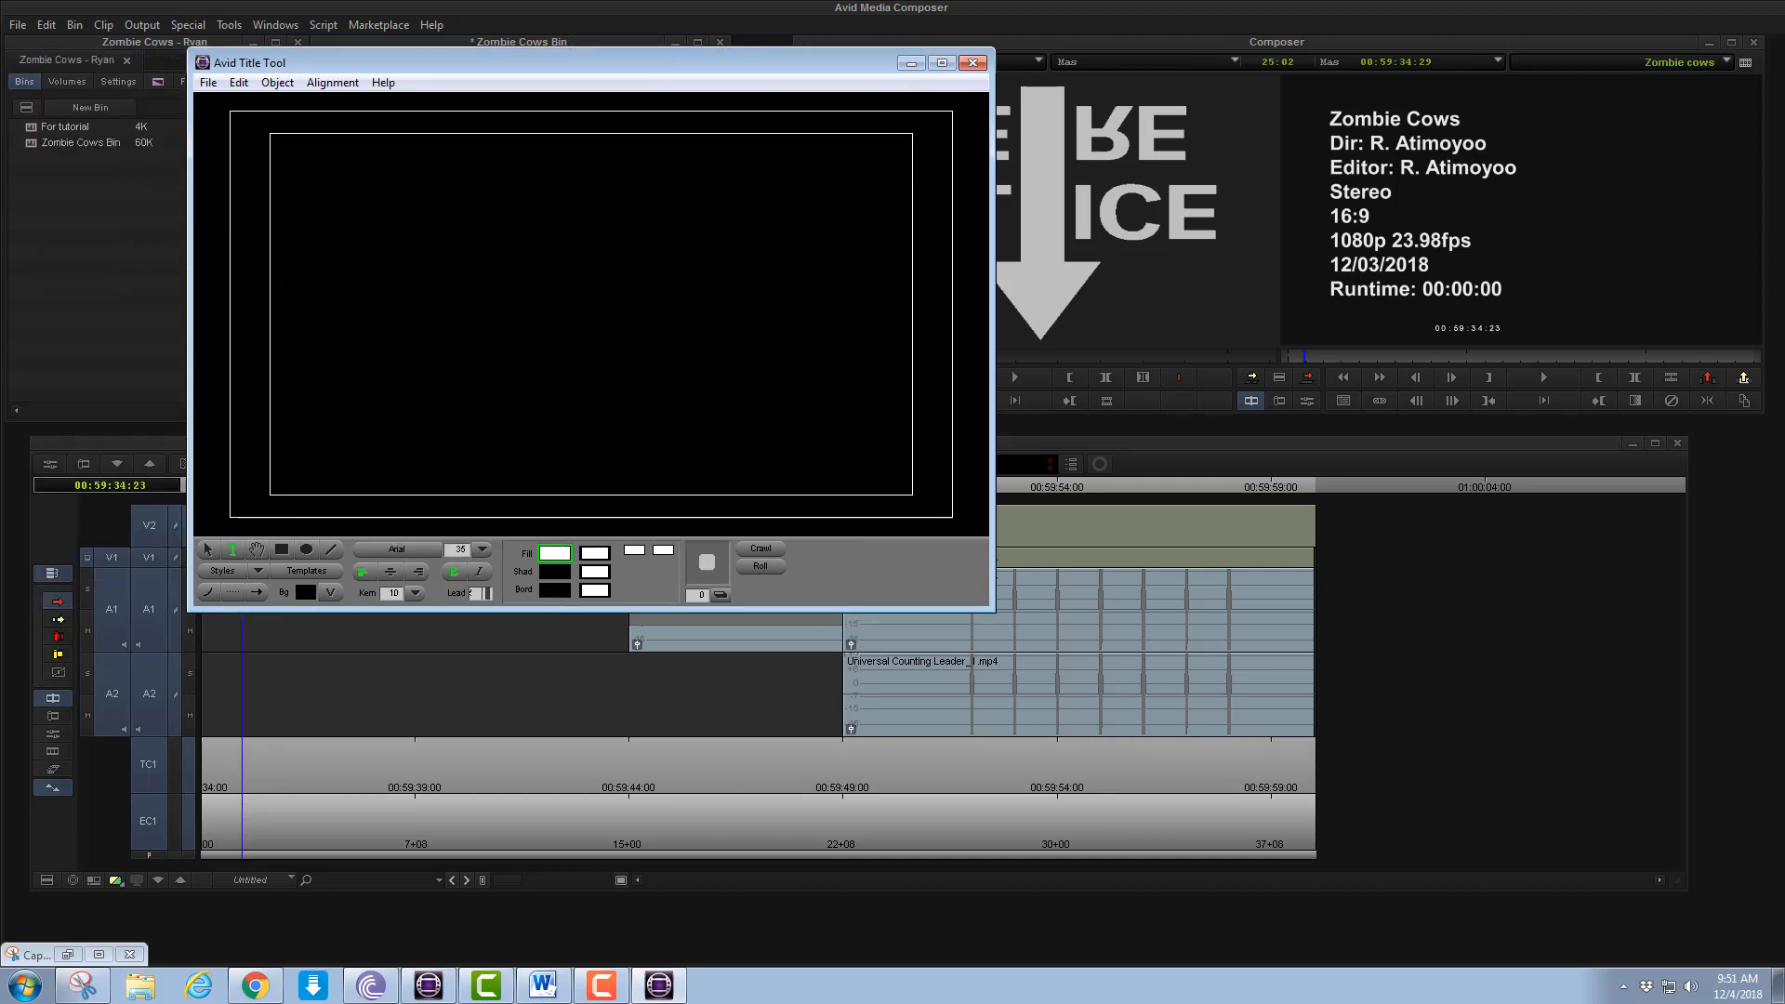
pyautogui.write('sthaghfs')
pyautogui.press('Return')
pyautogui.write('hf')
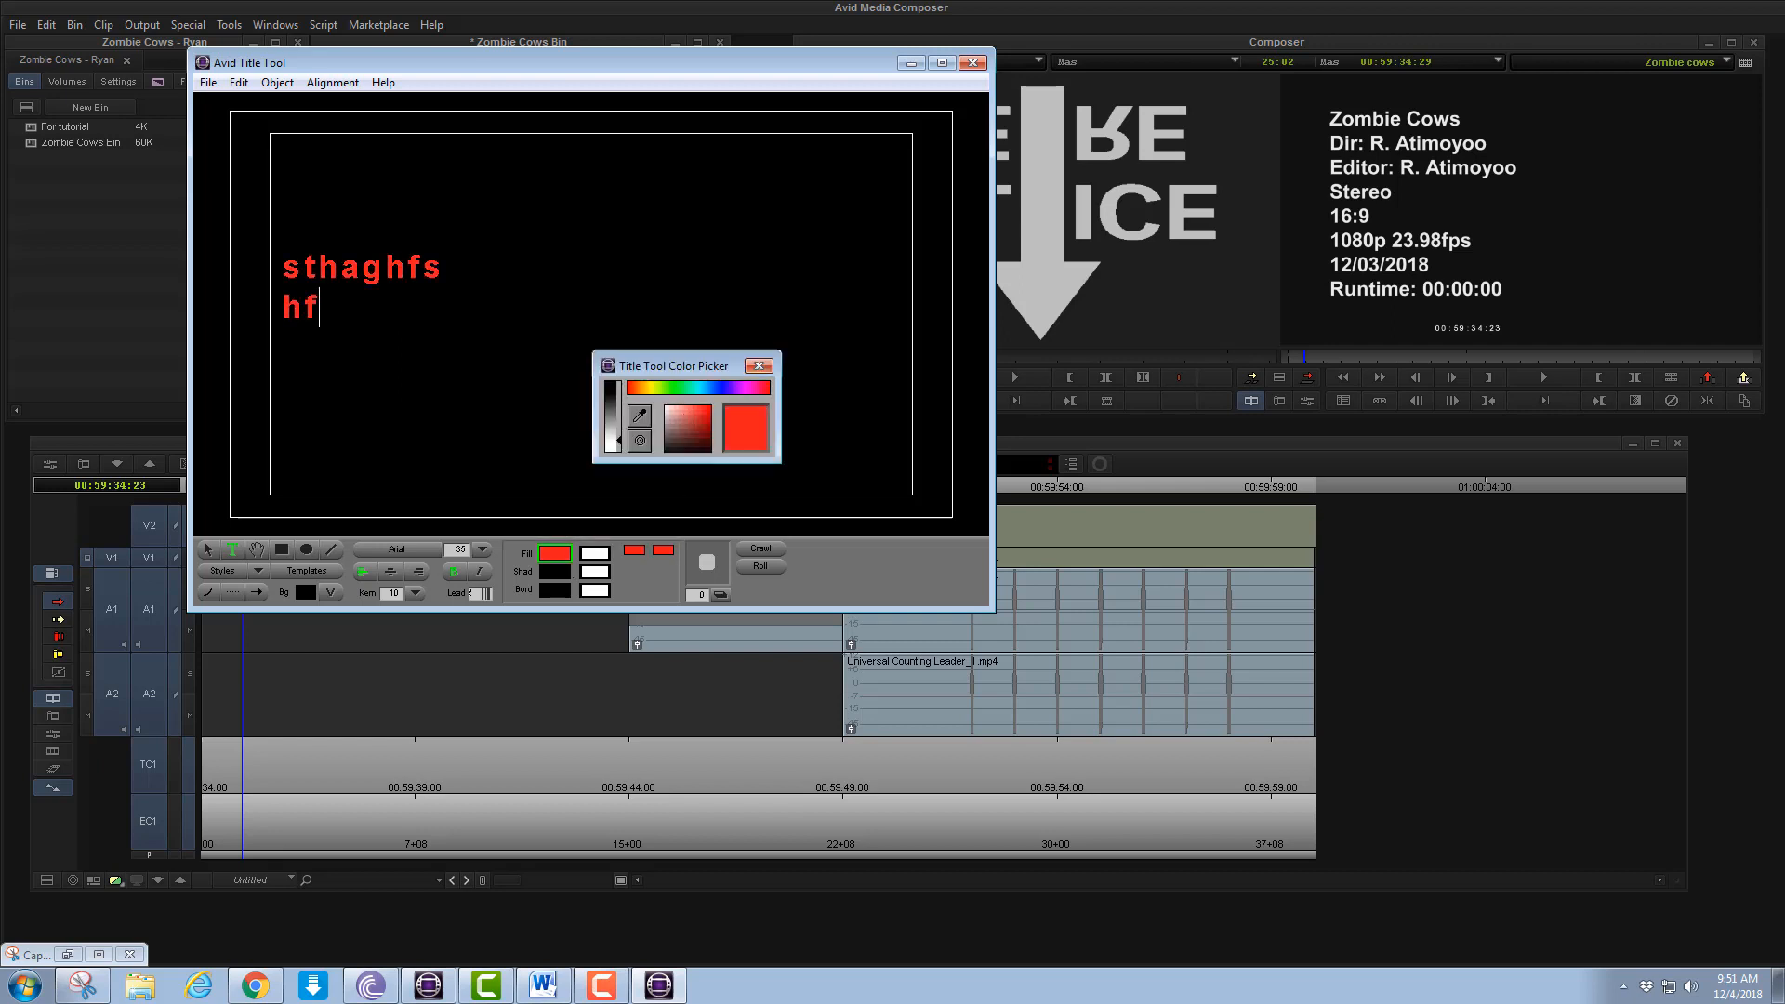
# Give the text a golden-yellow drop shadow with a depth of 17 and move it to the centre of the frame
pyautogui.click(555, 572)
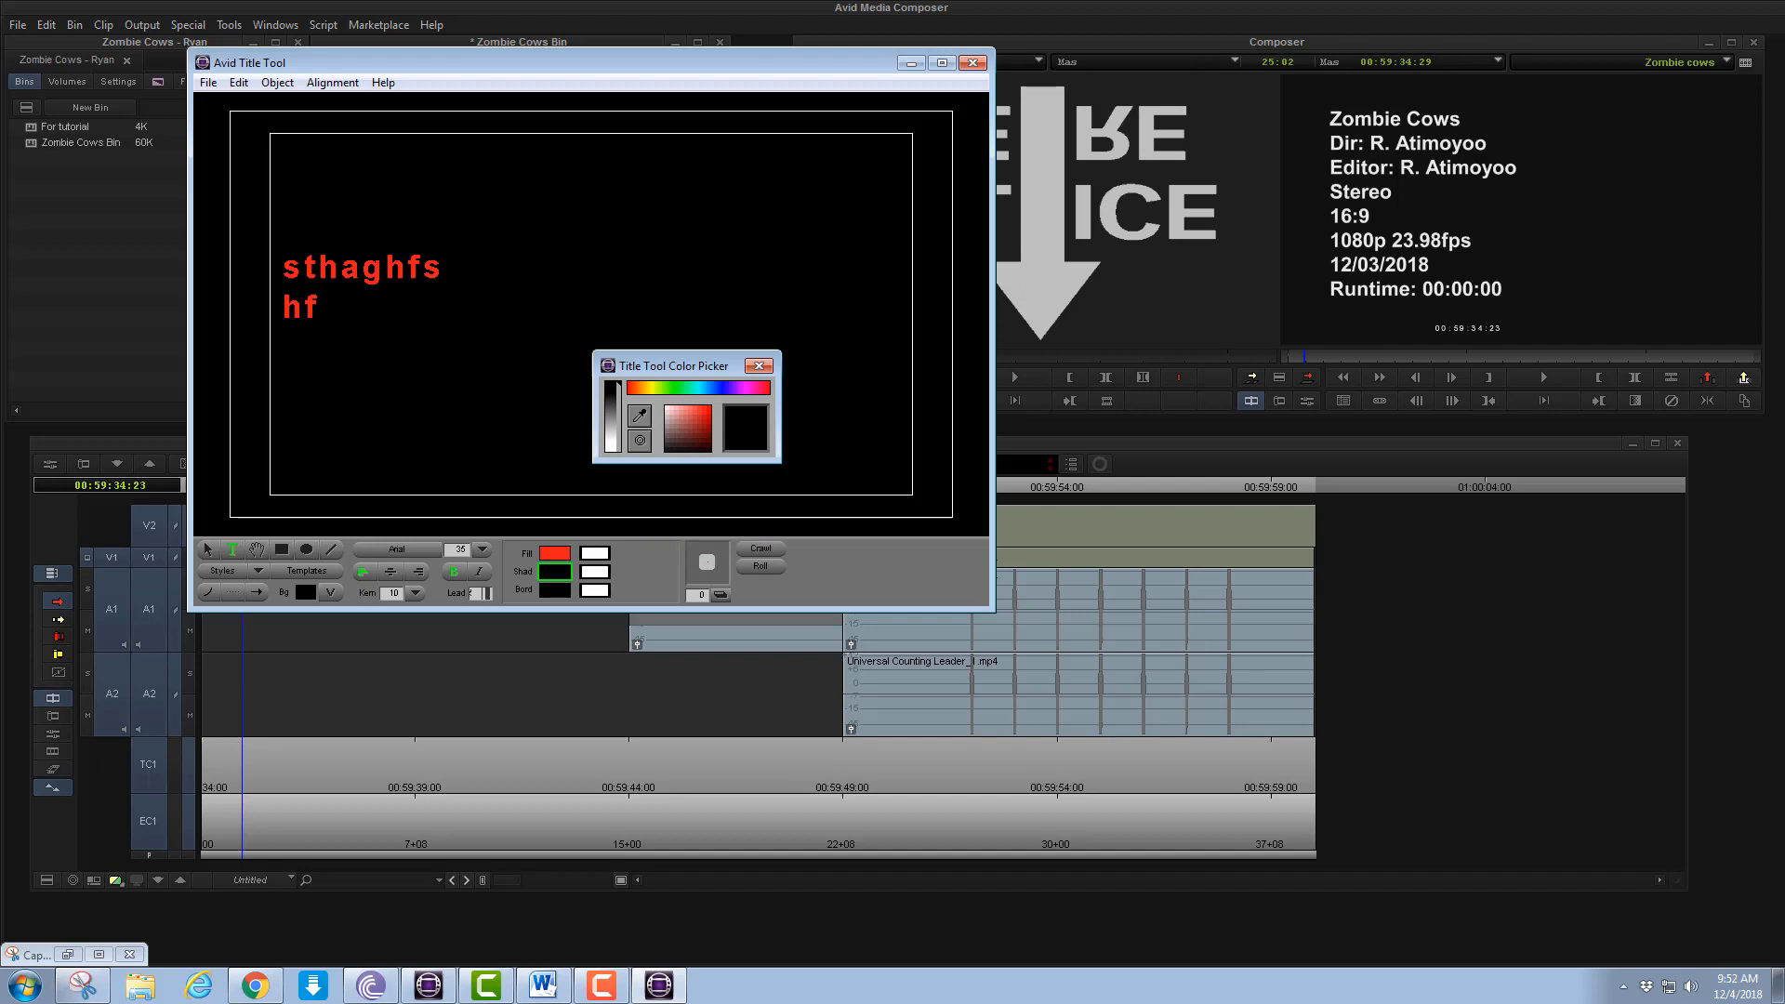
pyautogui.moveTo(706, 562); pyautogui.dragTo(719, 574)
pyautogui.click(676, 388)
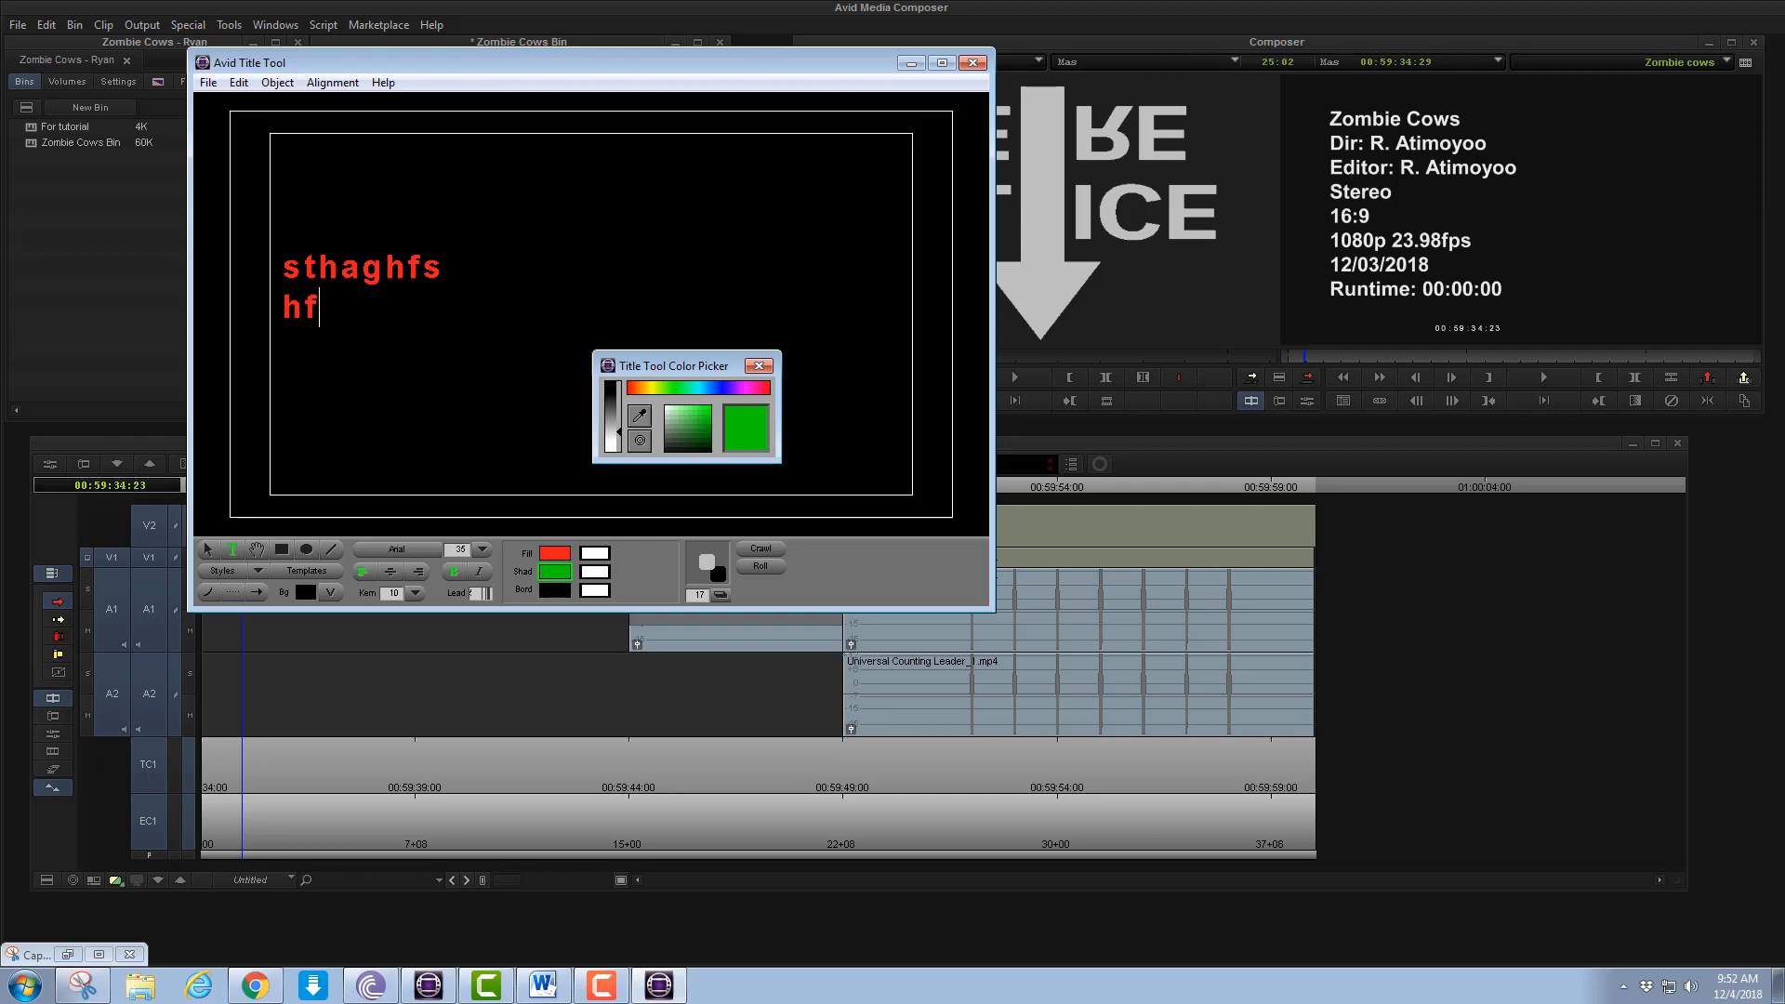
pyautogui.click(646, 387)
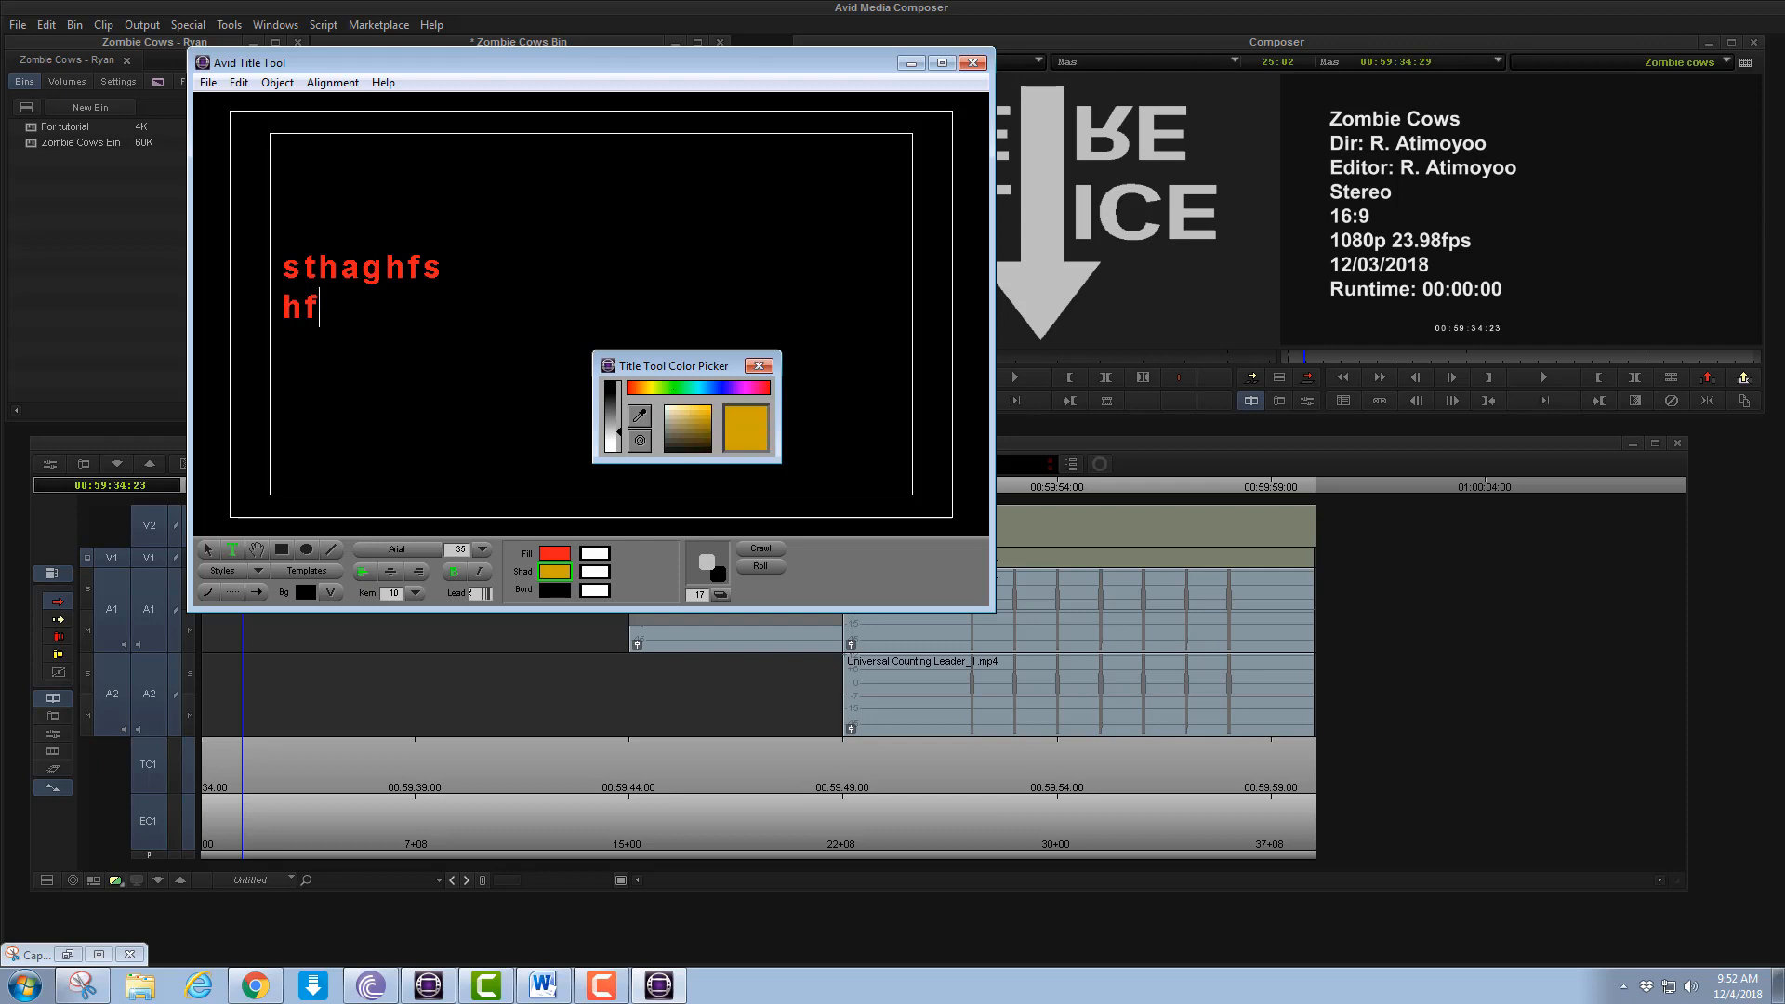
pyautogui.click(759, 365)
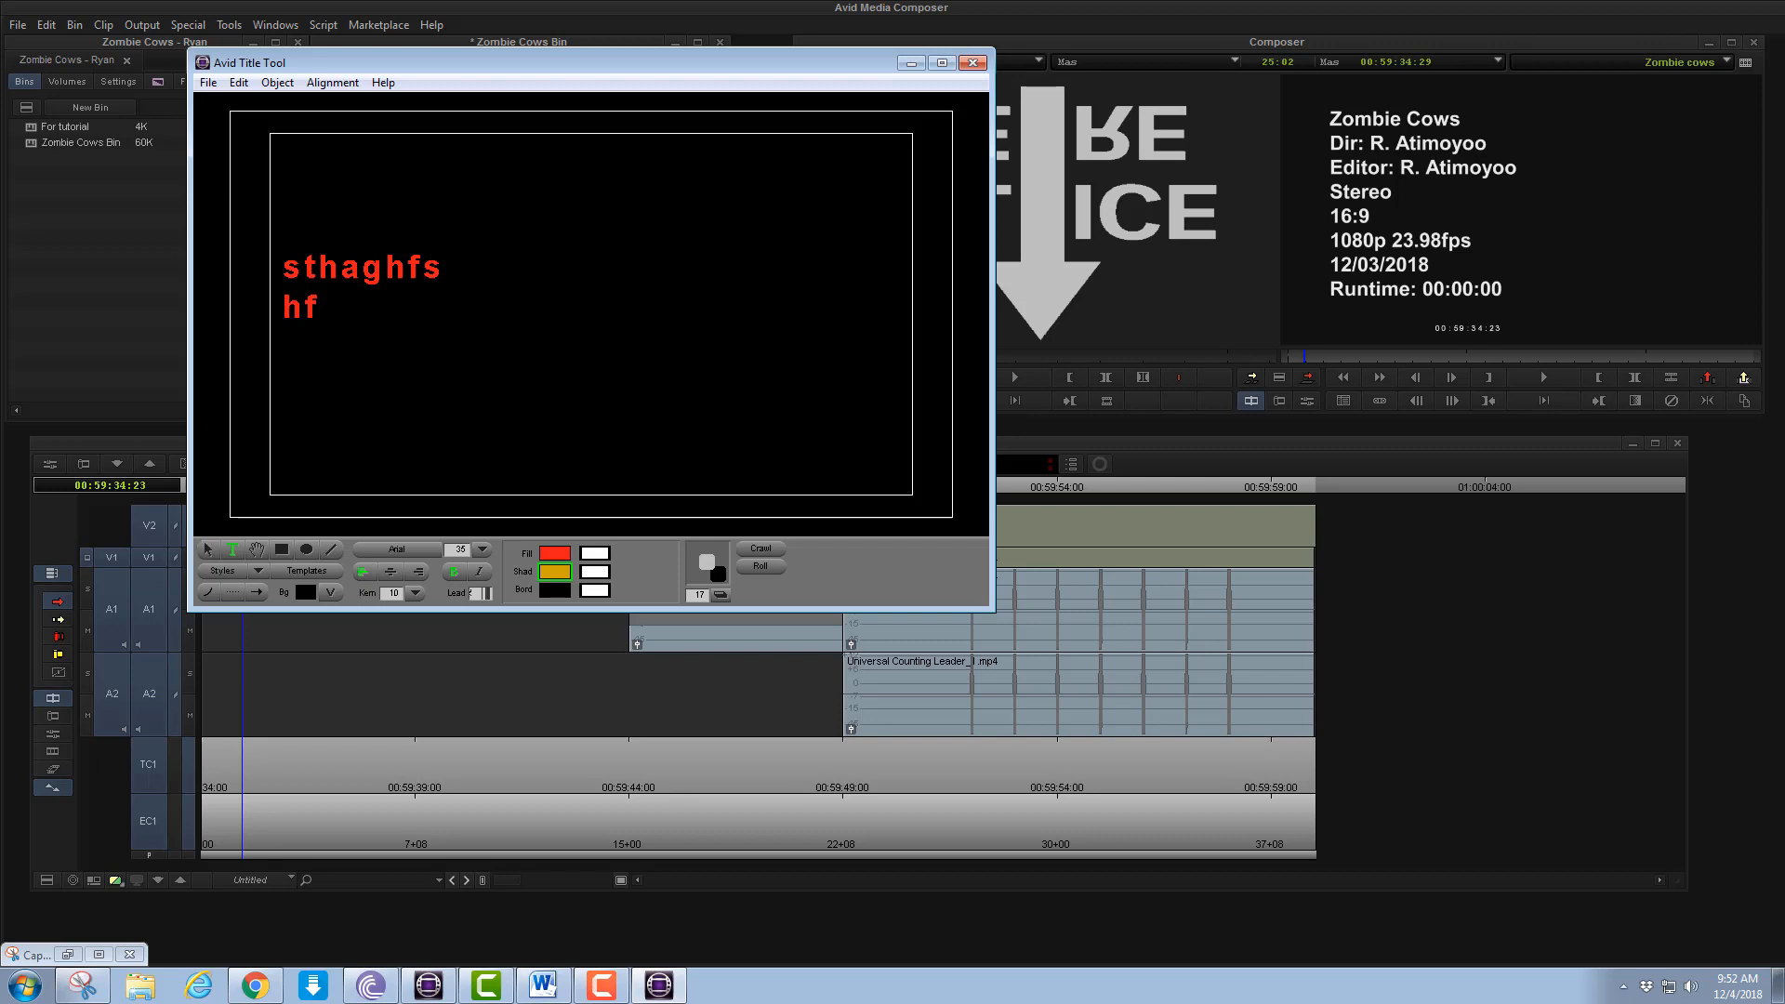
pyautogui.click(208, 550)
pyautogui.moveTo(372, 277); pyautogui.dragTo(585, 298)
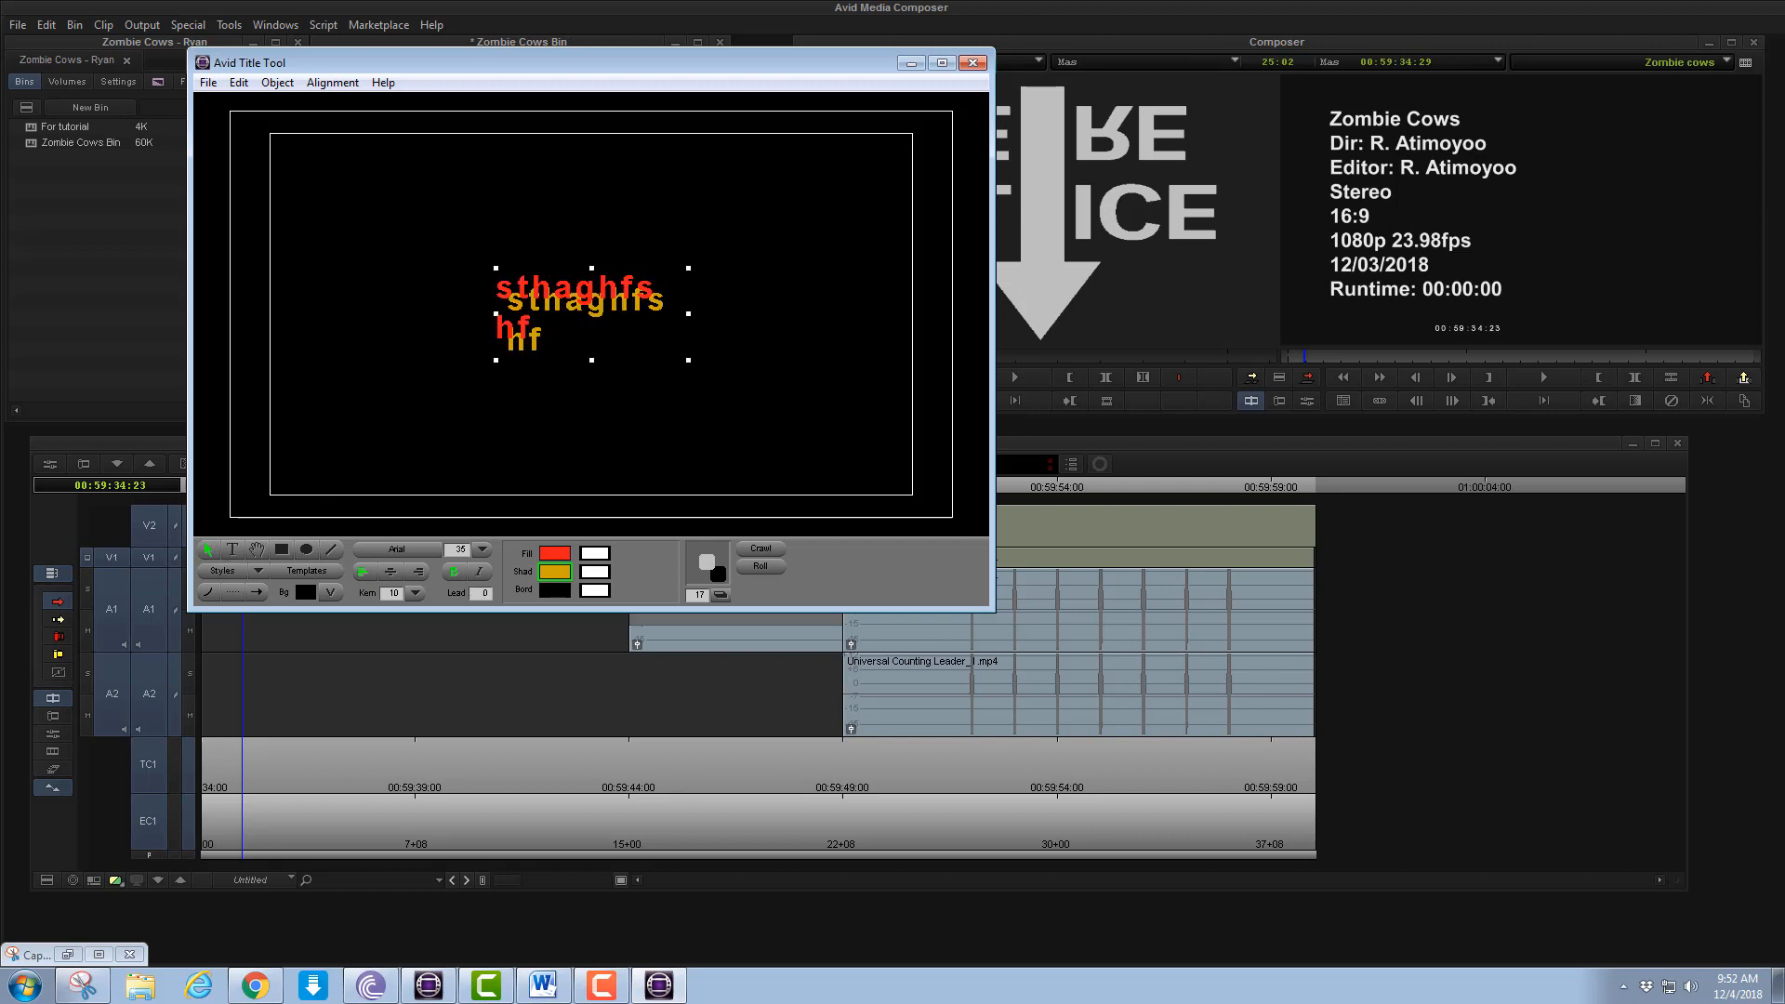
# Set the text's border colour to light blue
pyautogui.click(555, 590)
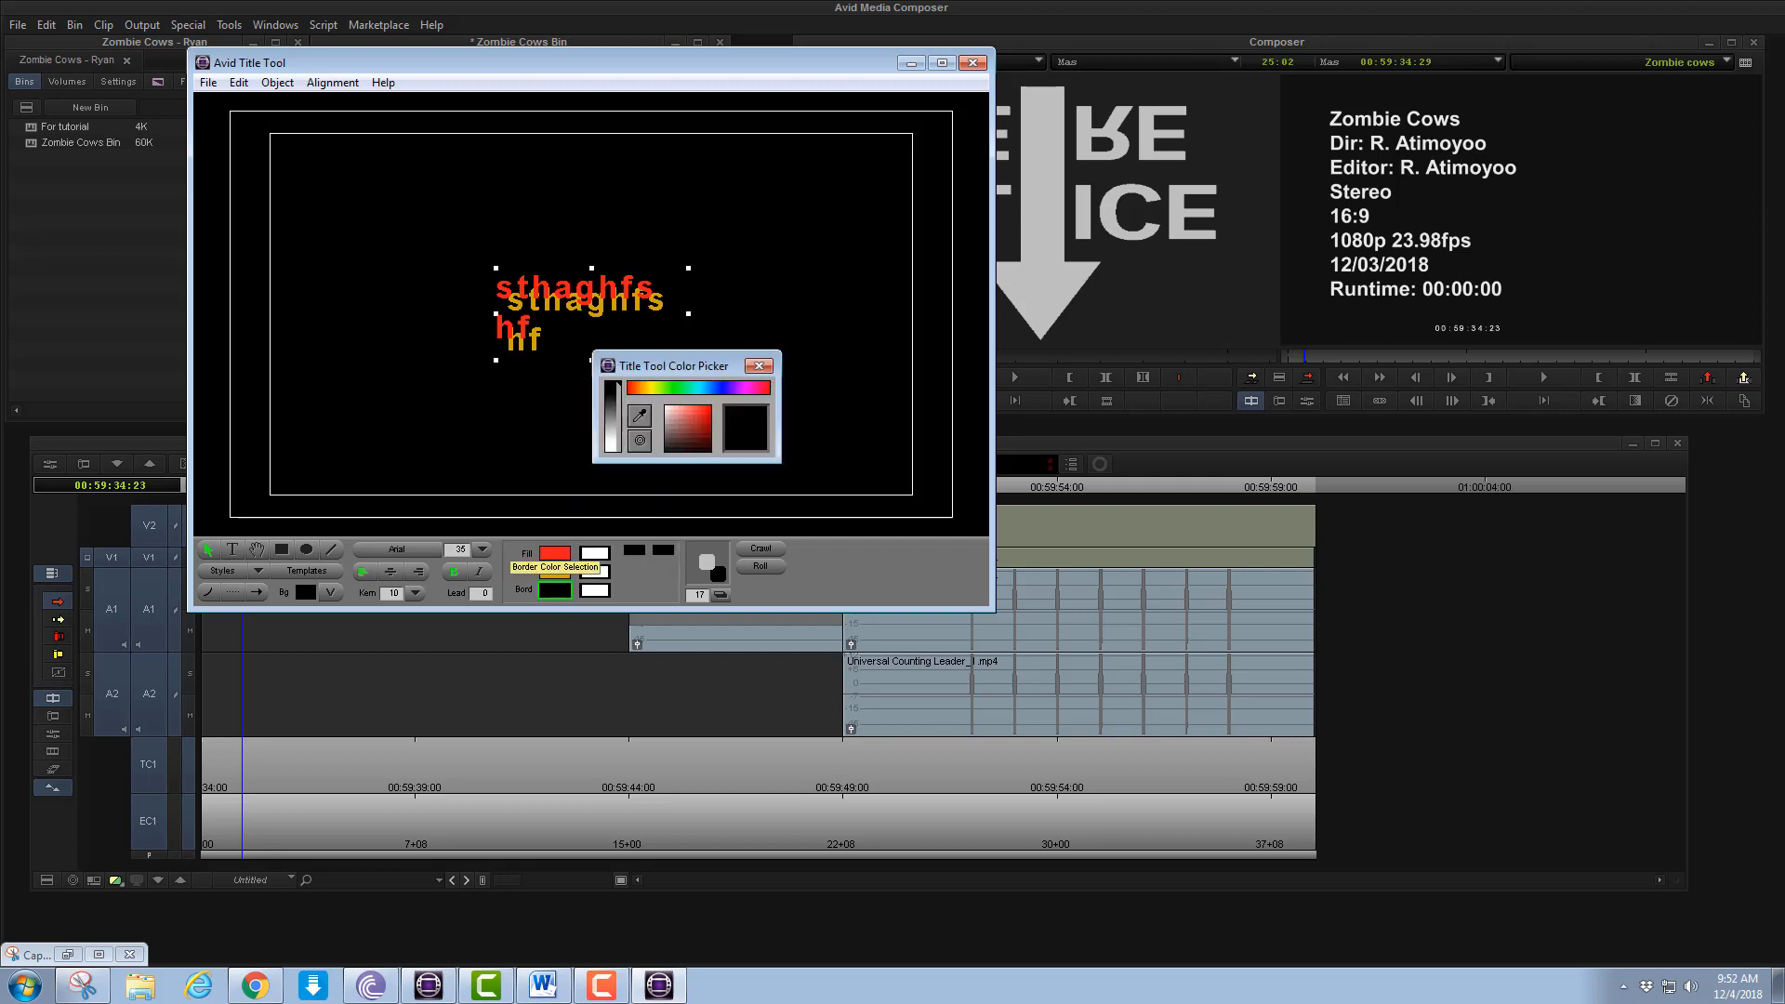
pyautogui.click(685, 414)
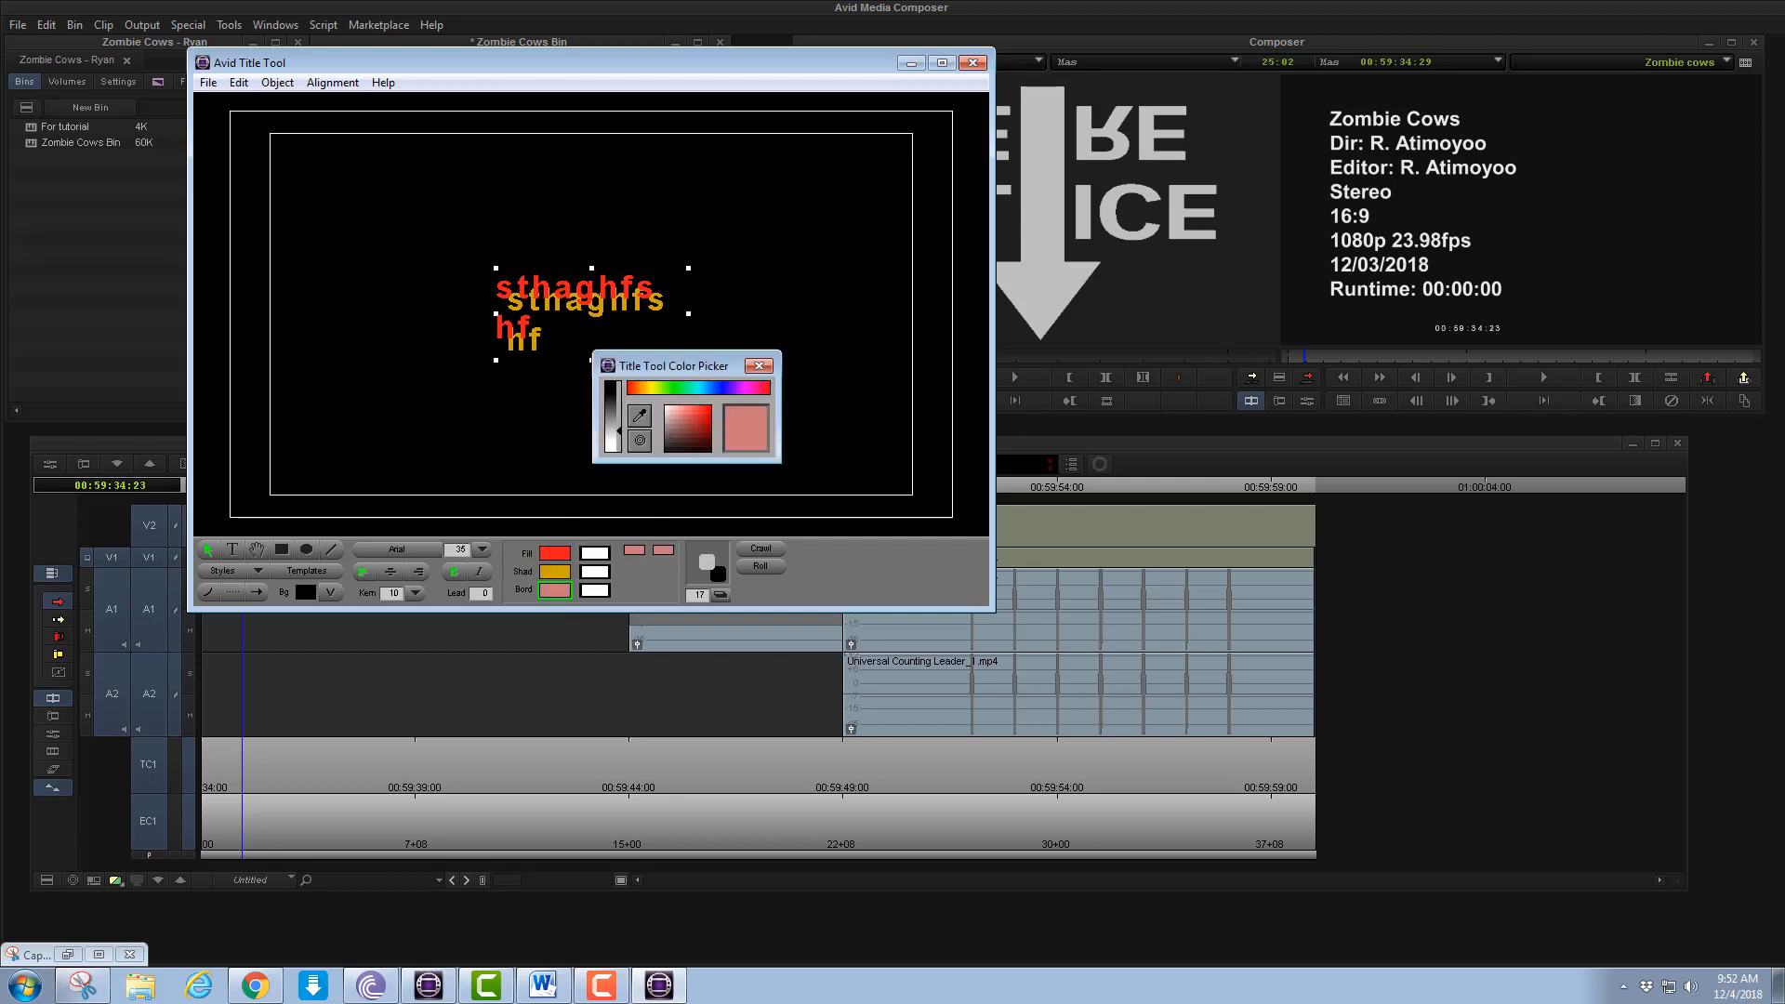
pyautogui.moveTo(700, 388); pyautogui.dragTo(718, 388)
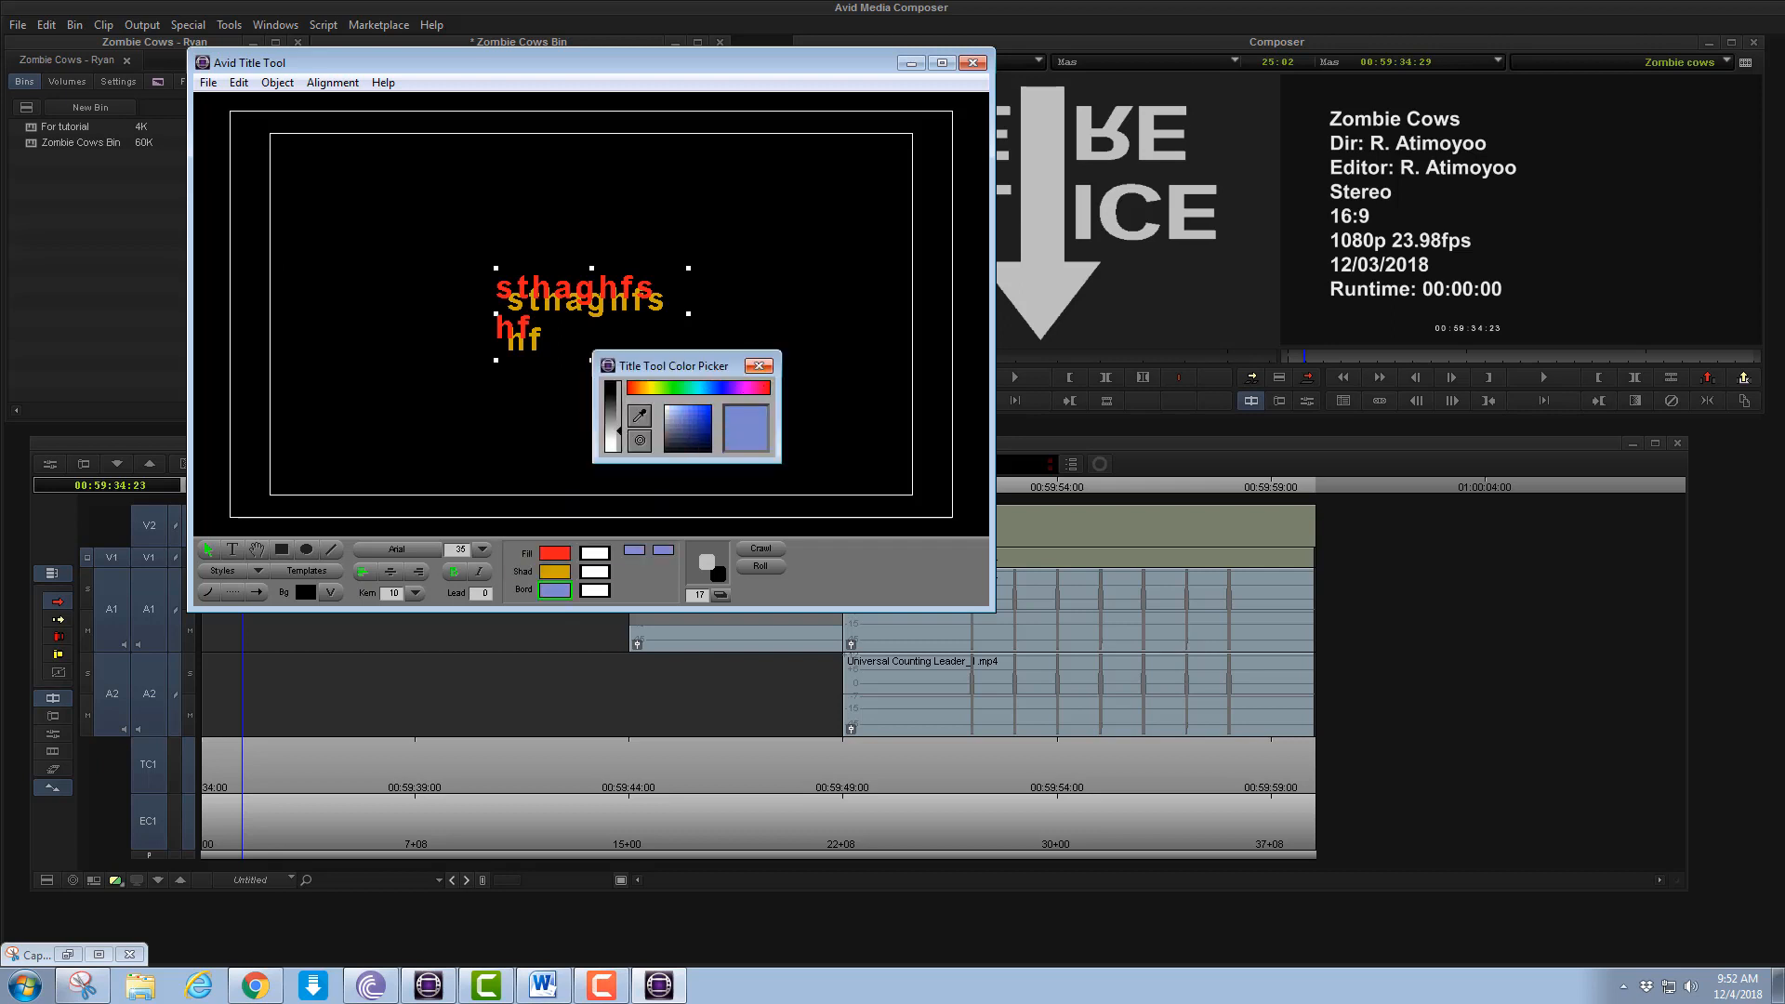
# Shift the text slightly right and restyle it as italic without bold, with a depth shadow instead of the drop shadow
pyautogui.click(758, 366)
pyautogui.click(209, 550)
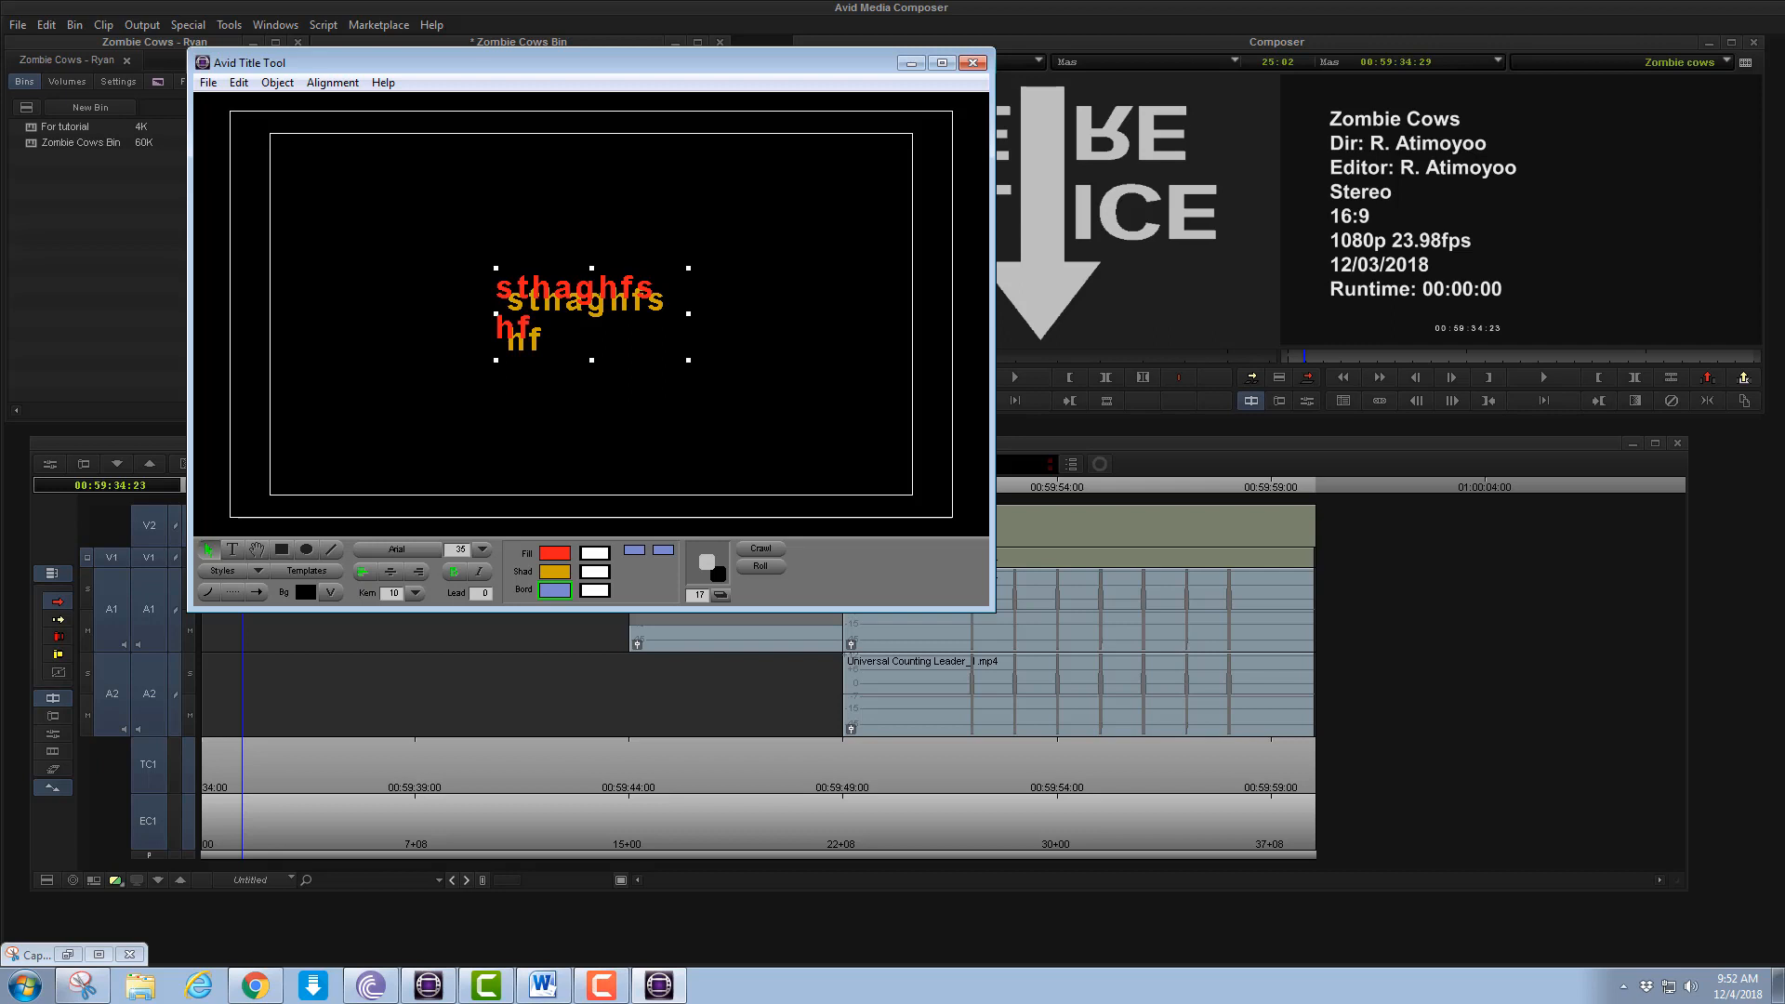
pyautogui.moveTo(570, 304); pyautogui.dragTo(588, 304)
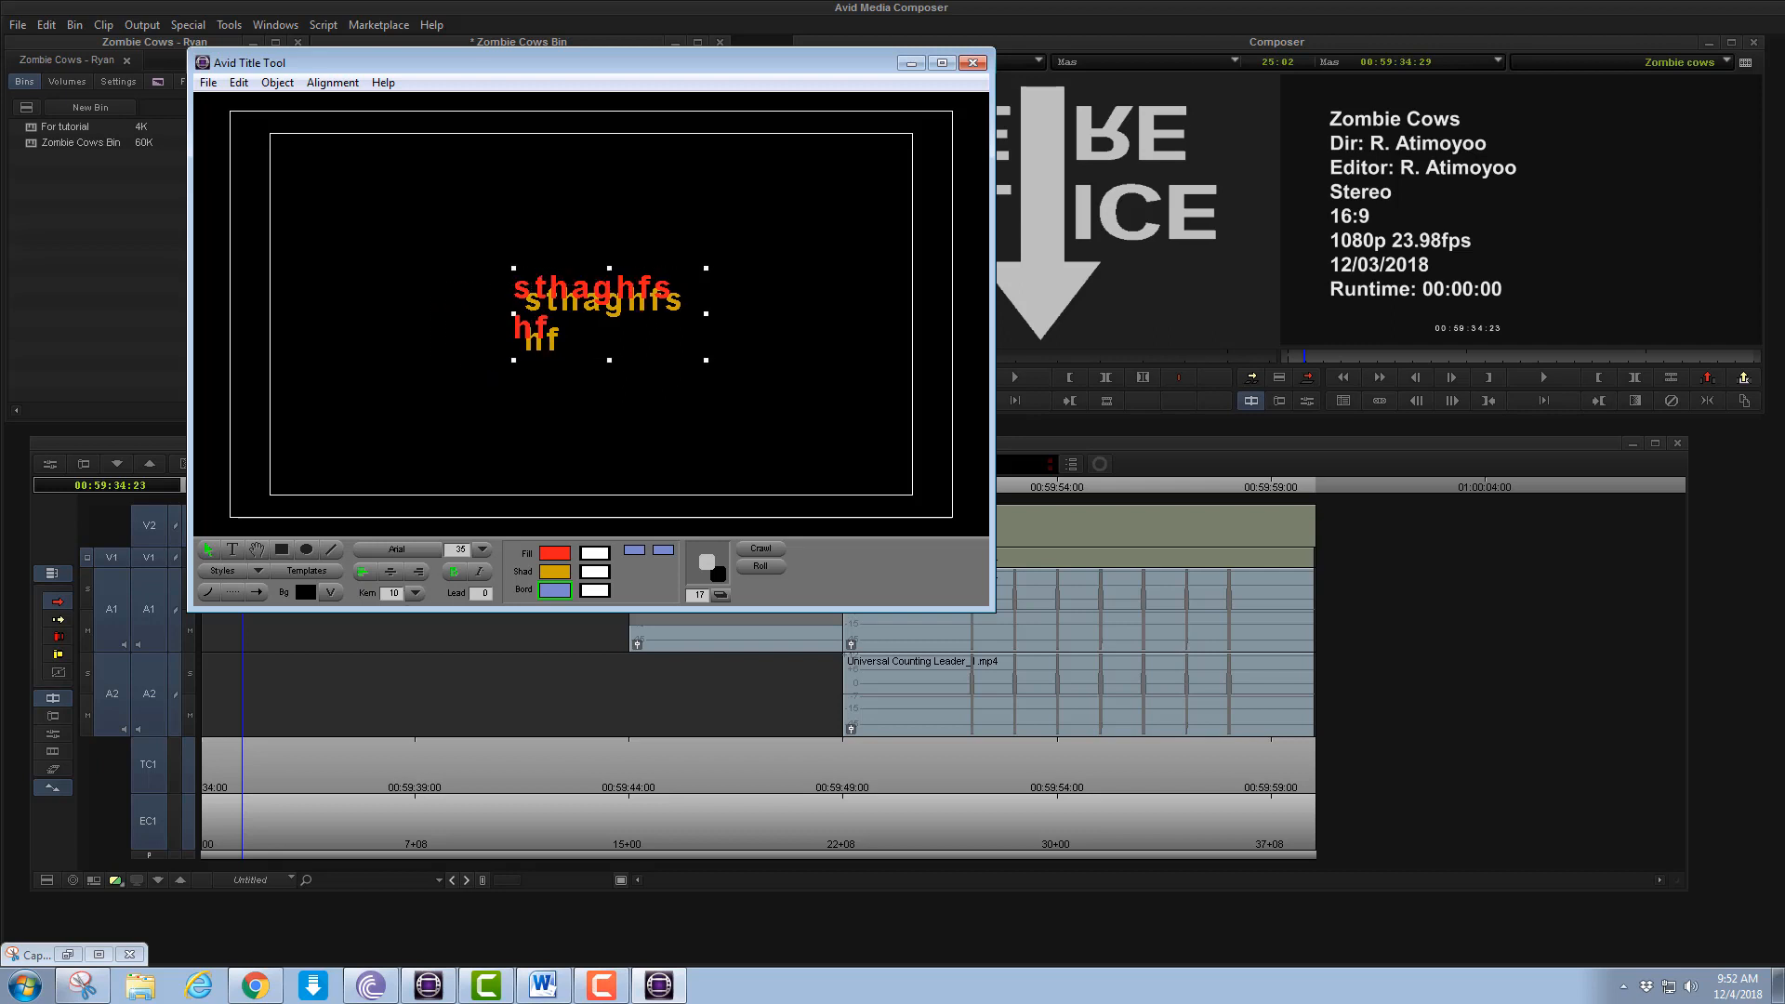
pyautogui.click(478, 571)
pyautogui.click(454, 571)
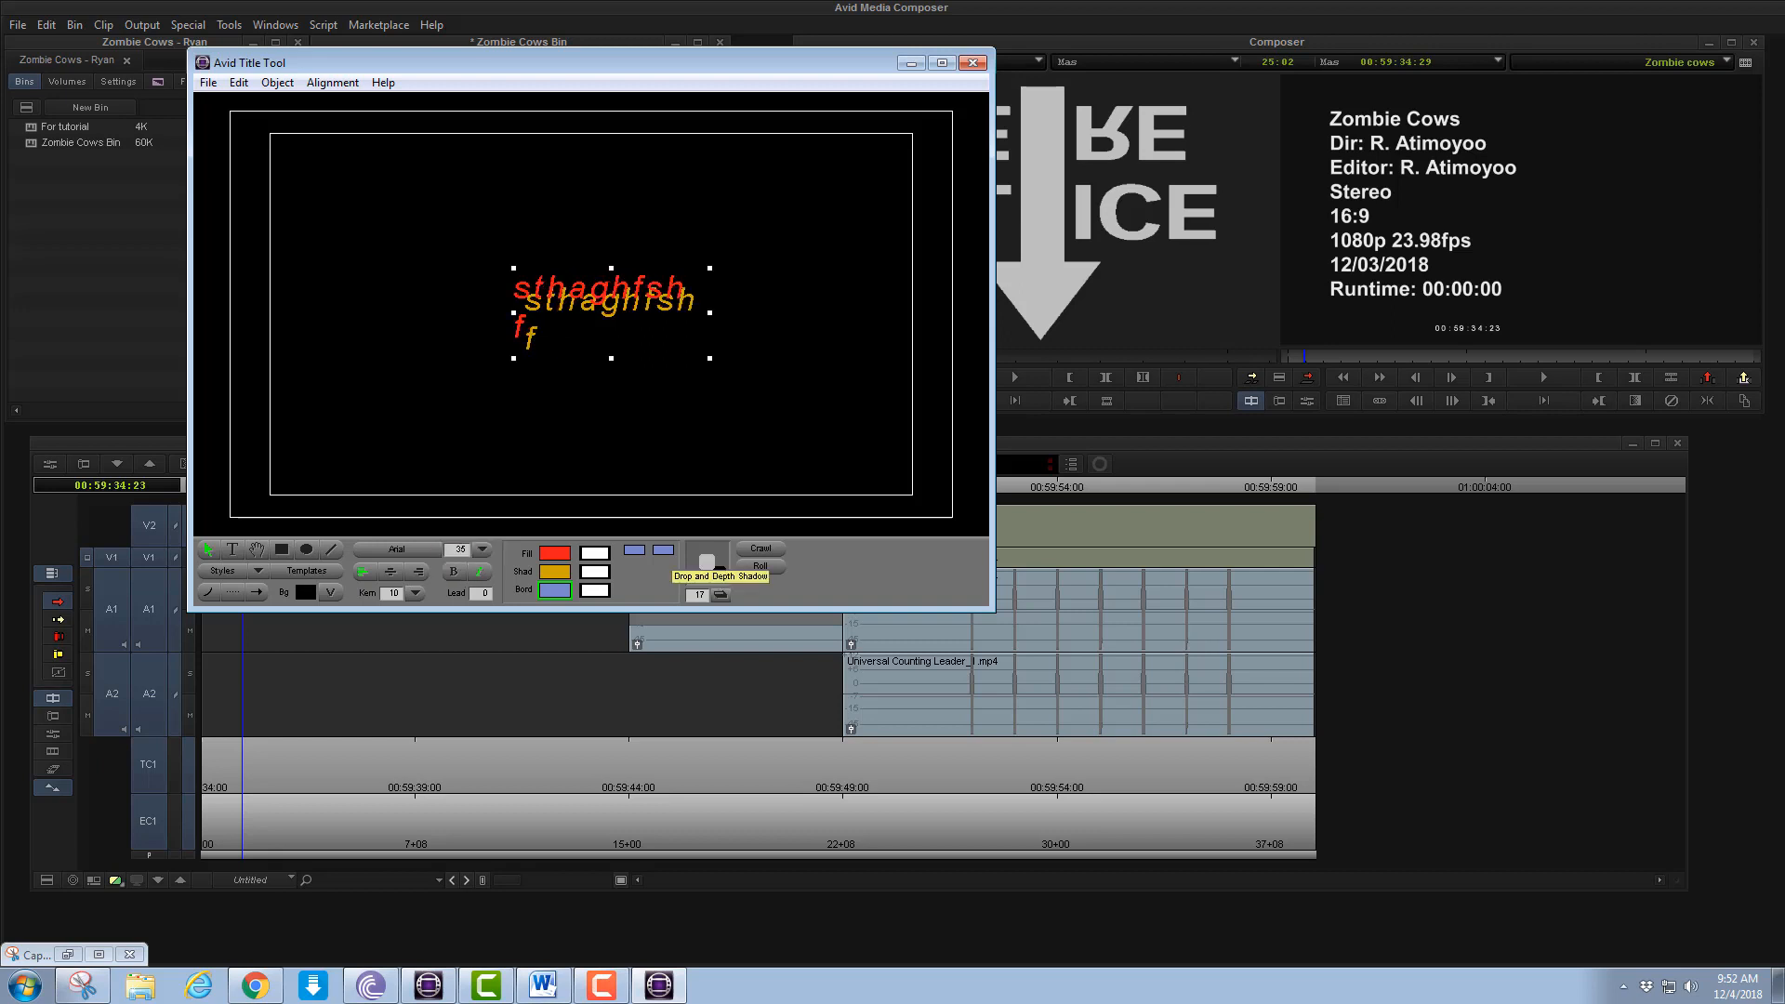
pyautogui.click(721, 595)
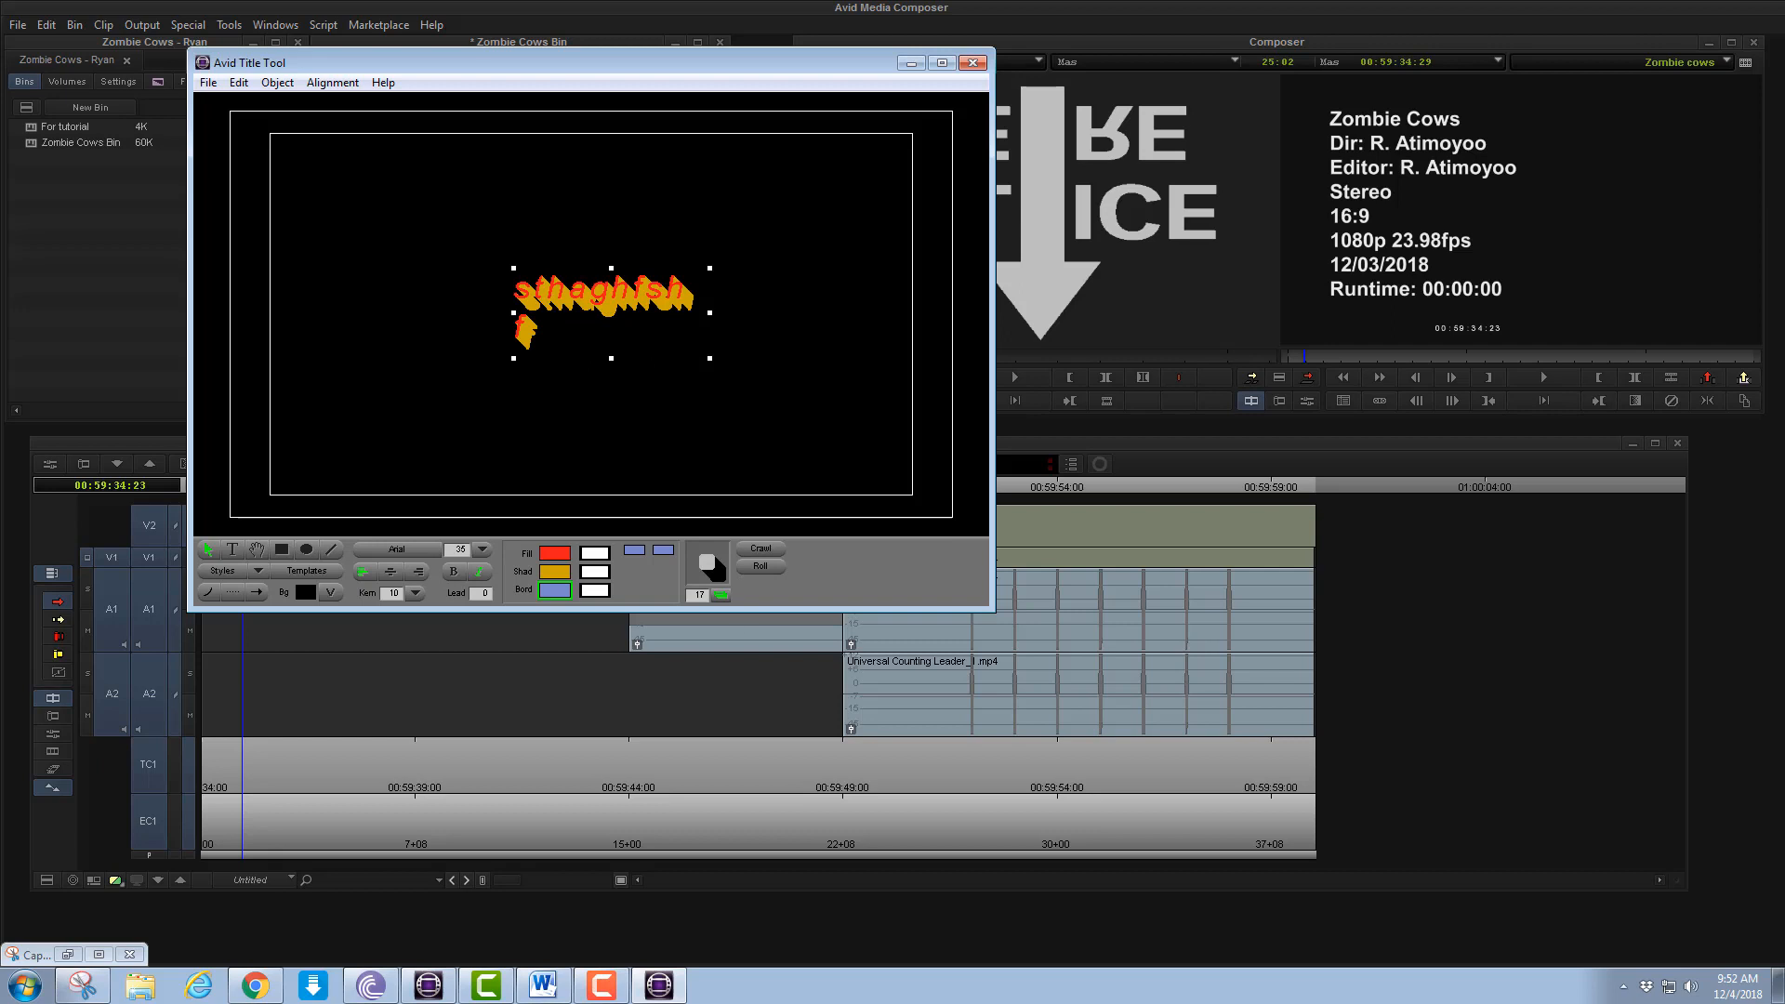
# Replace the text with "gfsgjgfjwfj" and make it a rolling title without the video background
pyautogui.press('Delete')
pyautogui.click(232, 549)
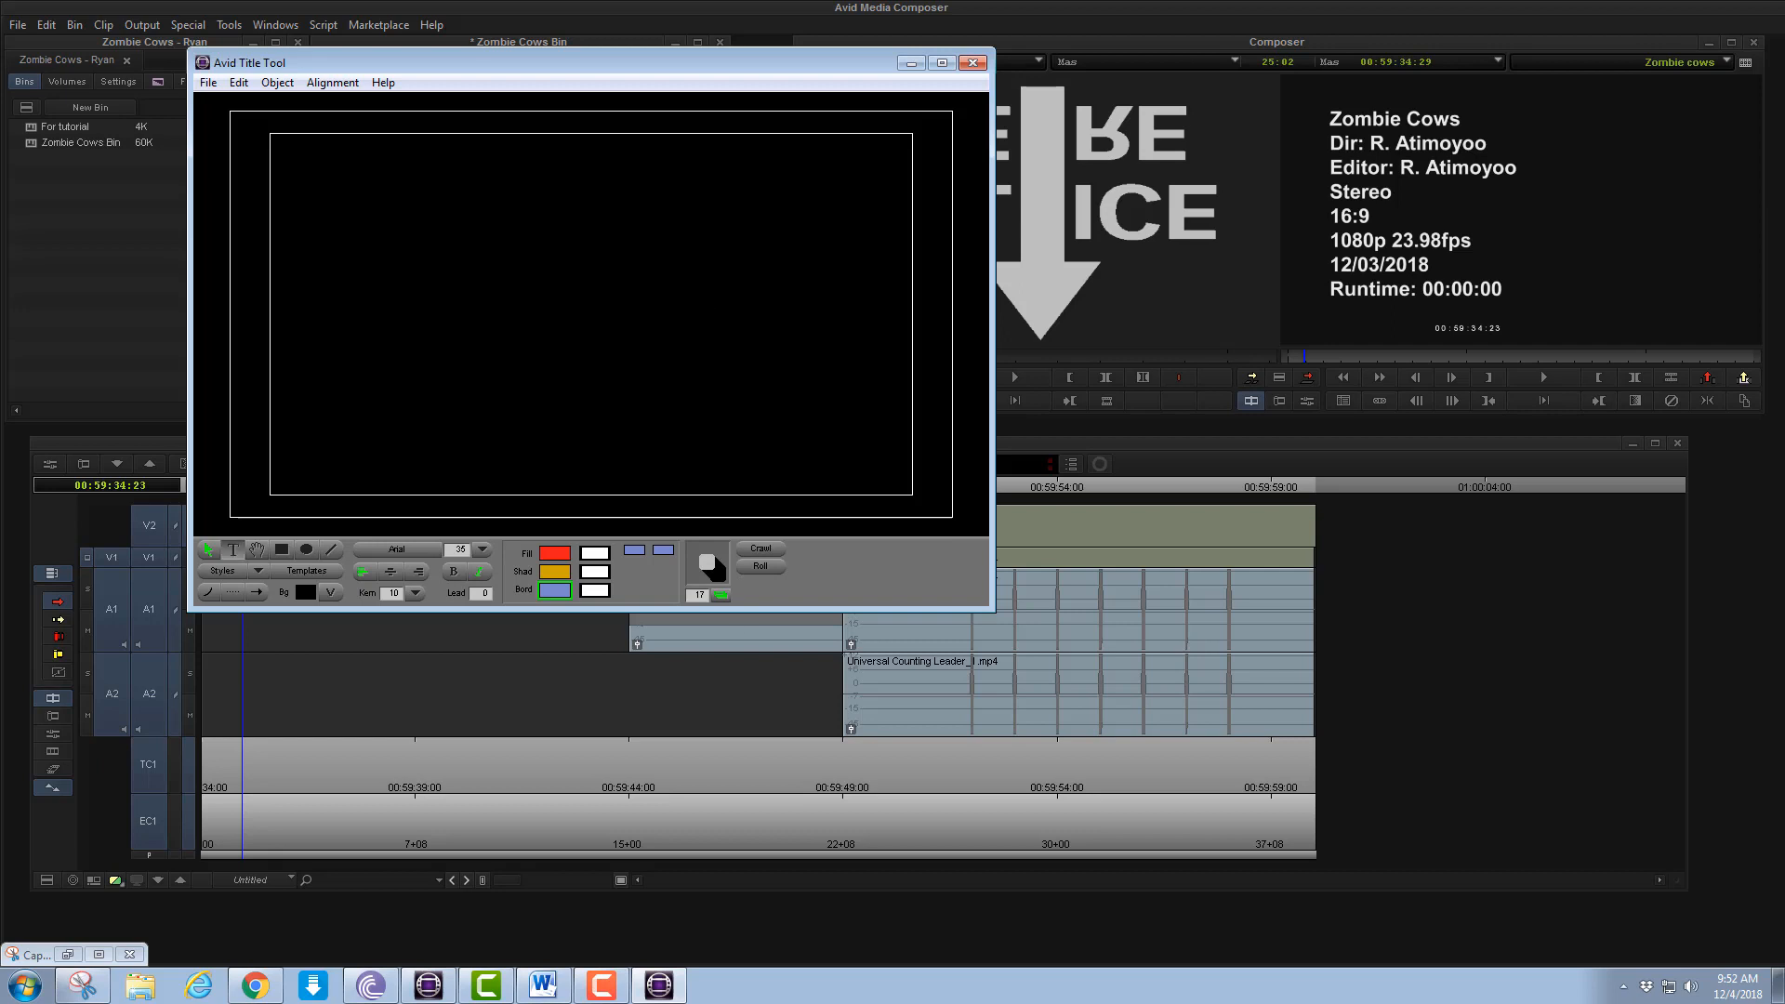
pyautogui.click(521, 314)
pyautogui.write('gfsgjgfjwfj')
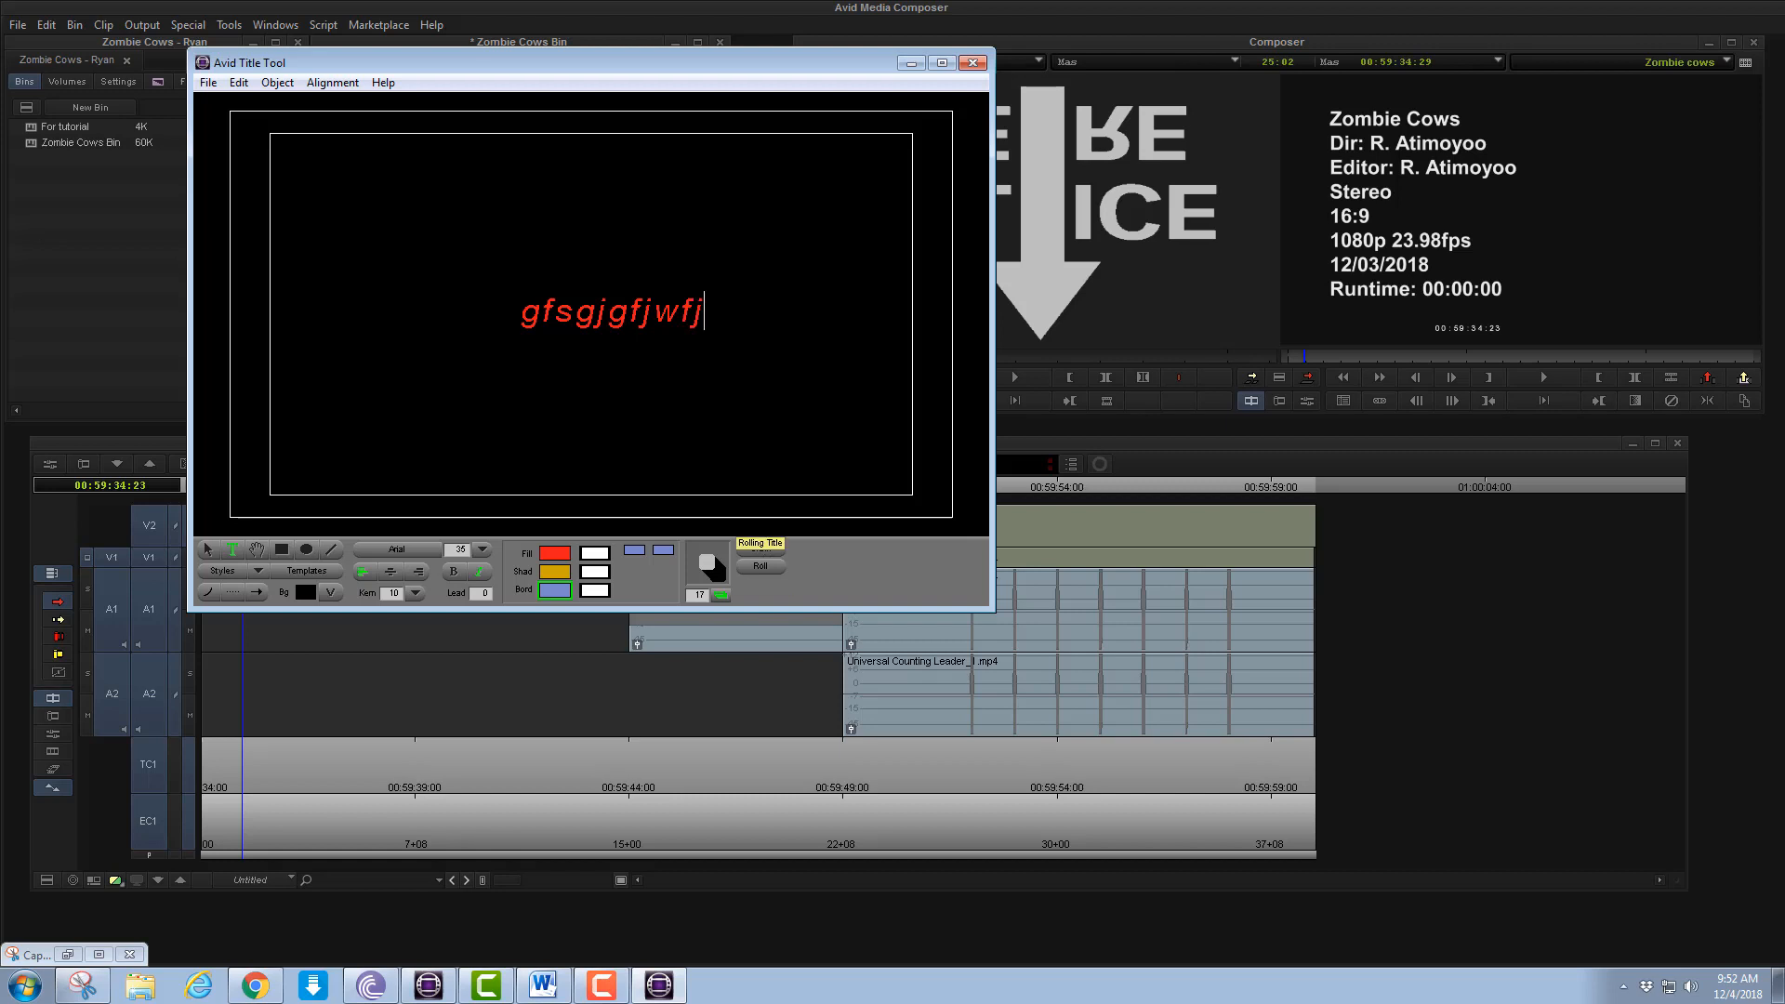
pyautogui.click(761, 565)
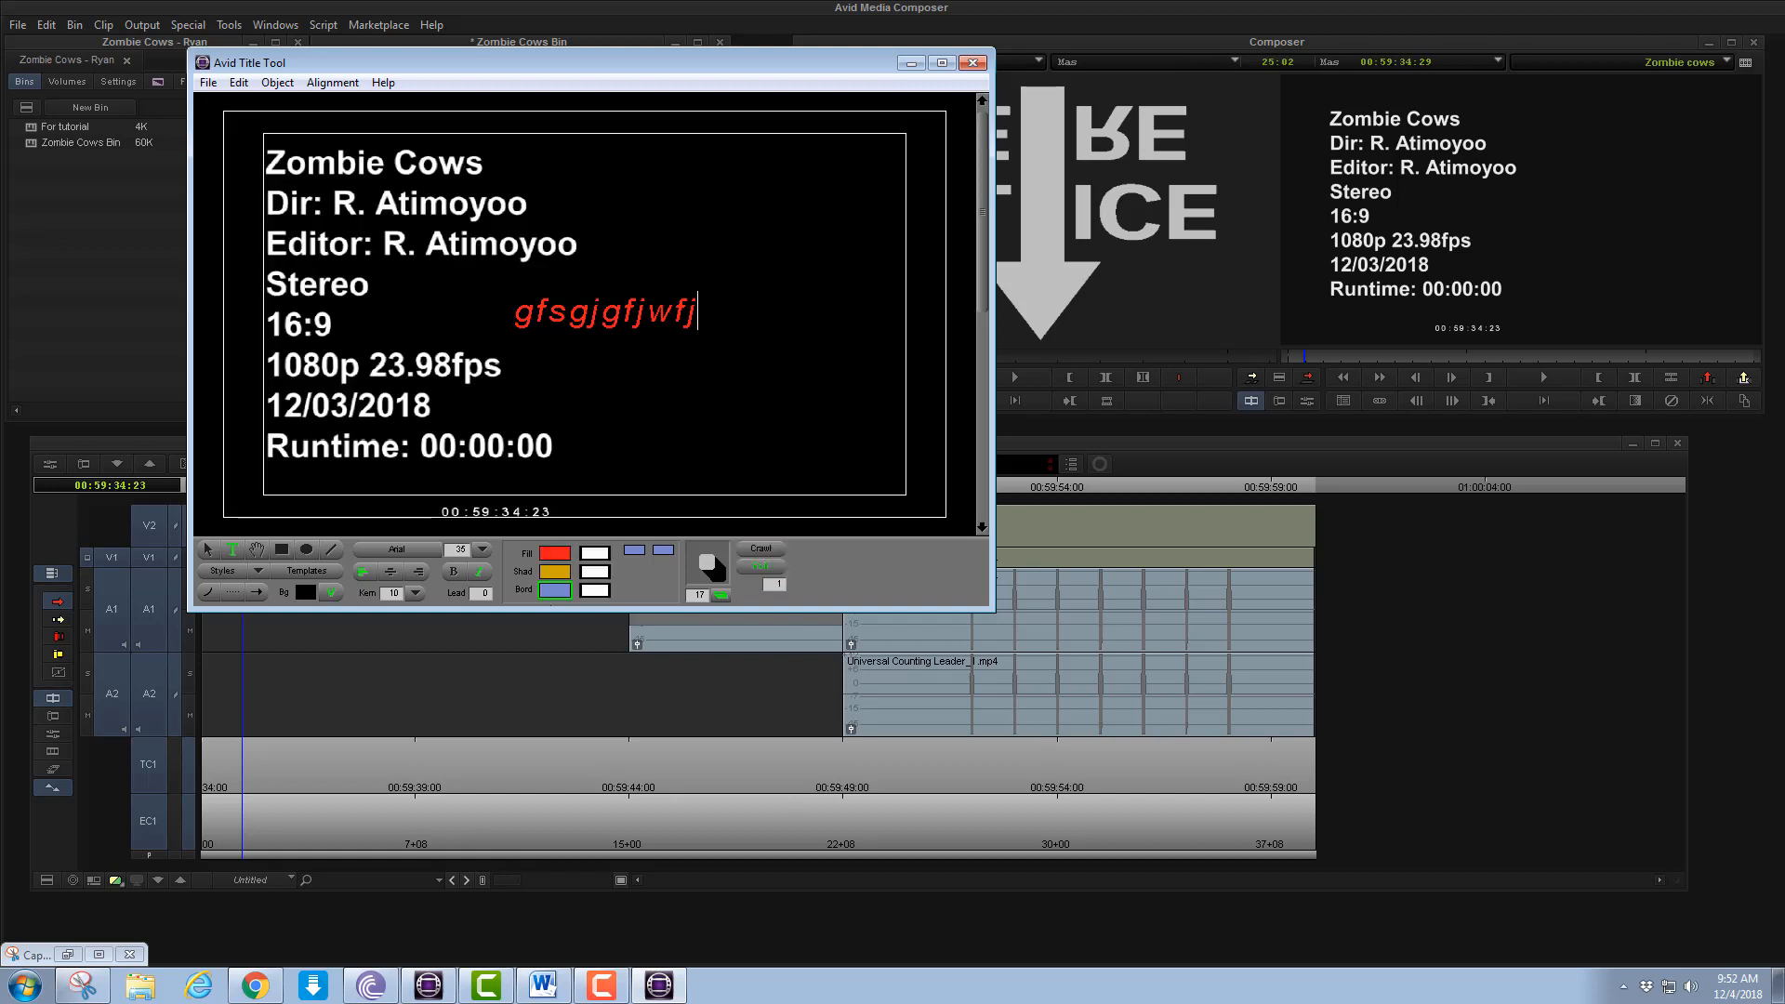
pyautogui.click(331, 592)
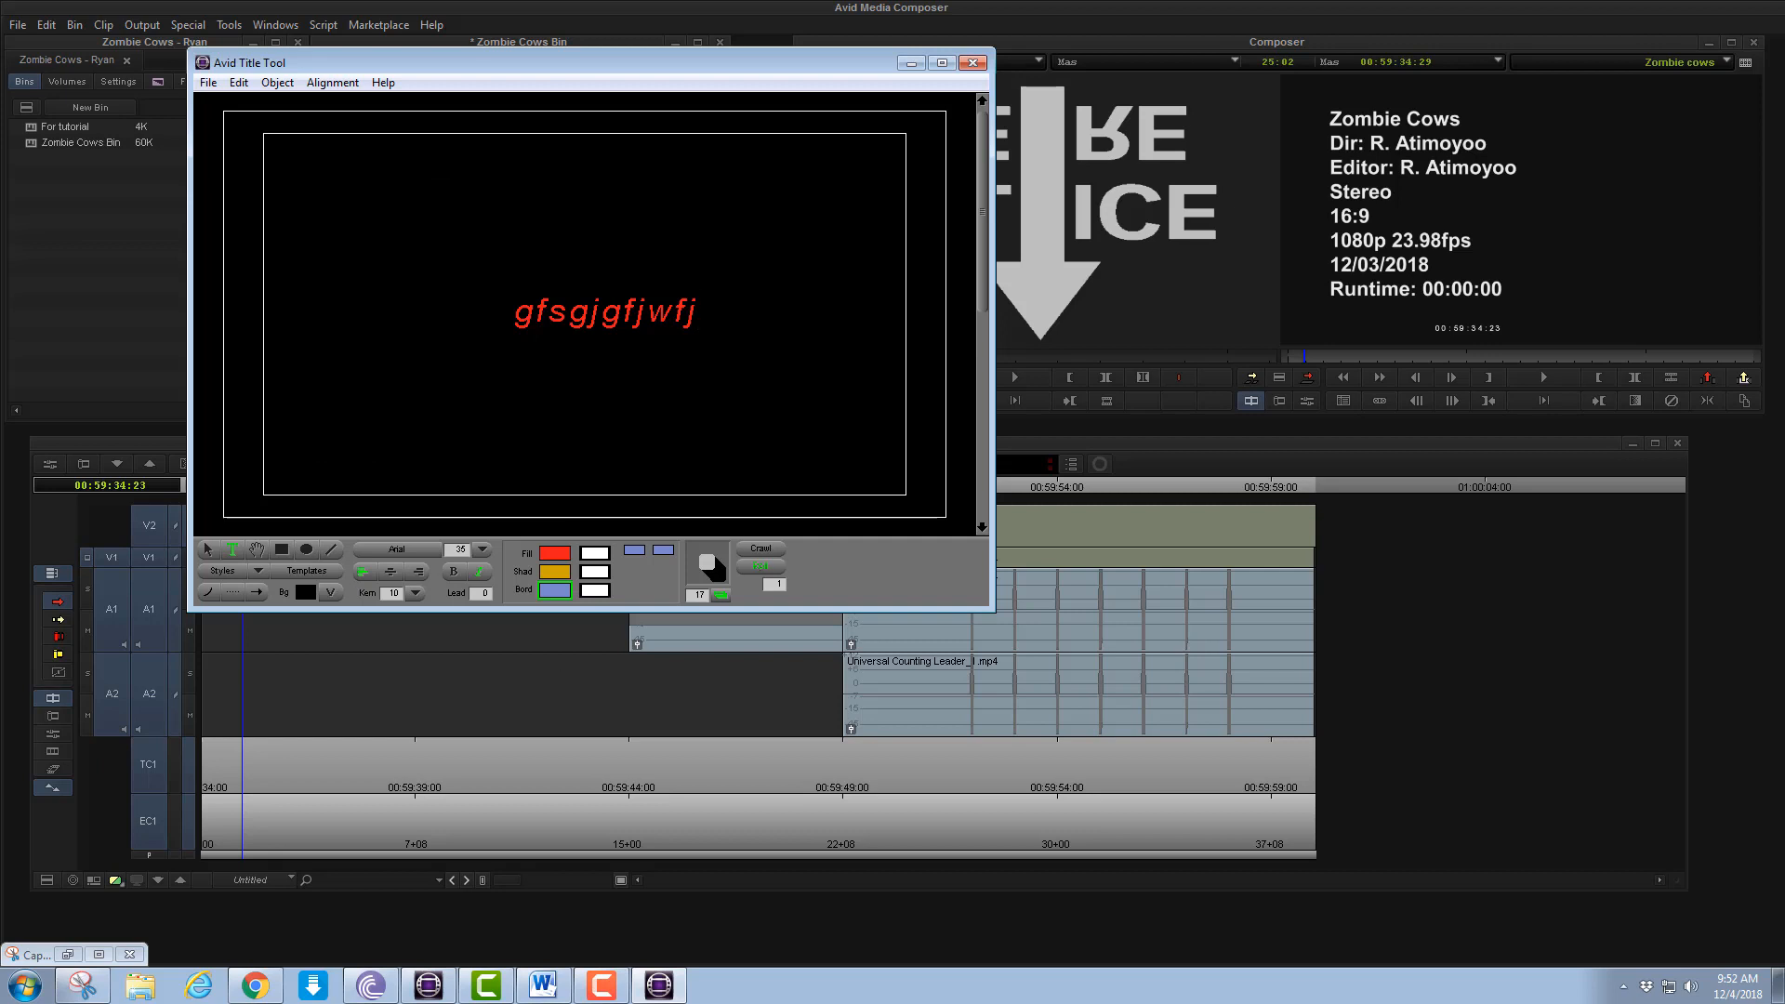
# Save the rolling title as Untitled in the Zombie Cows Bin and insert it into the Work Slate on V1 at the playhead
pyautogui.click(973, 62)
pyautogui.click(526, 368)
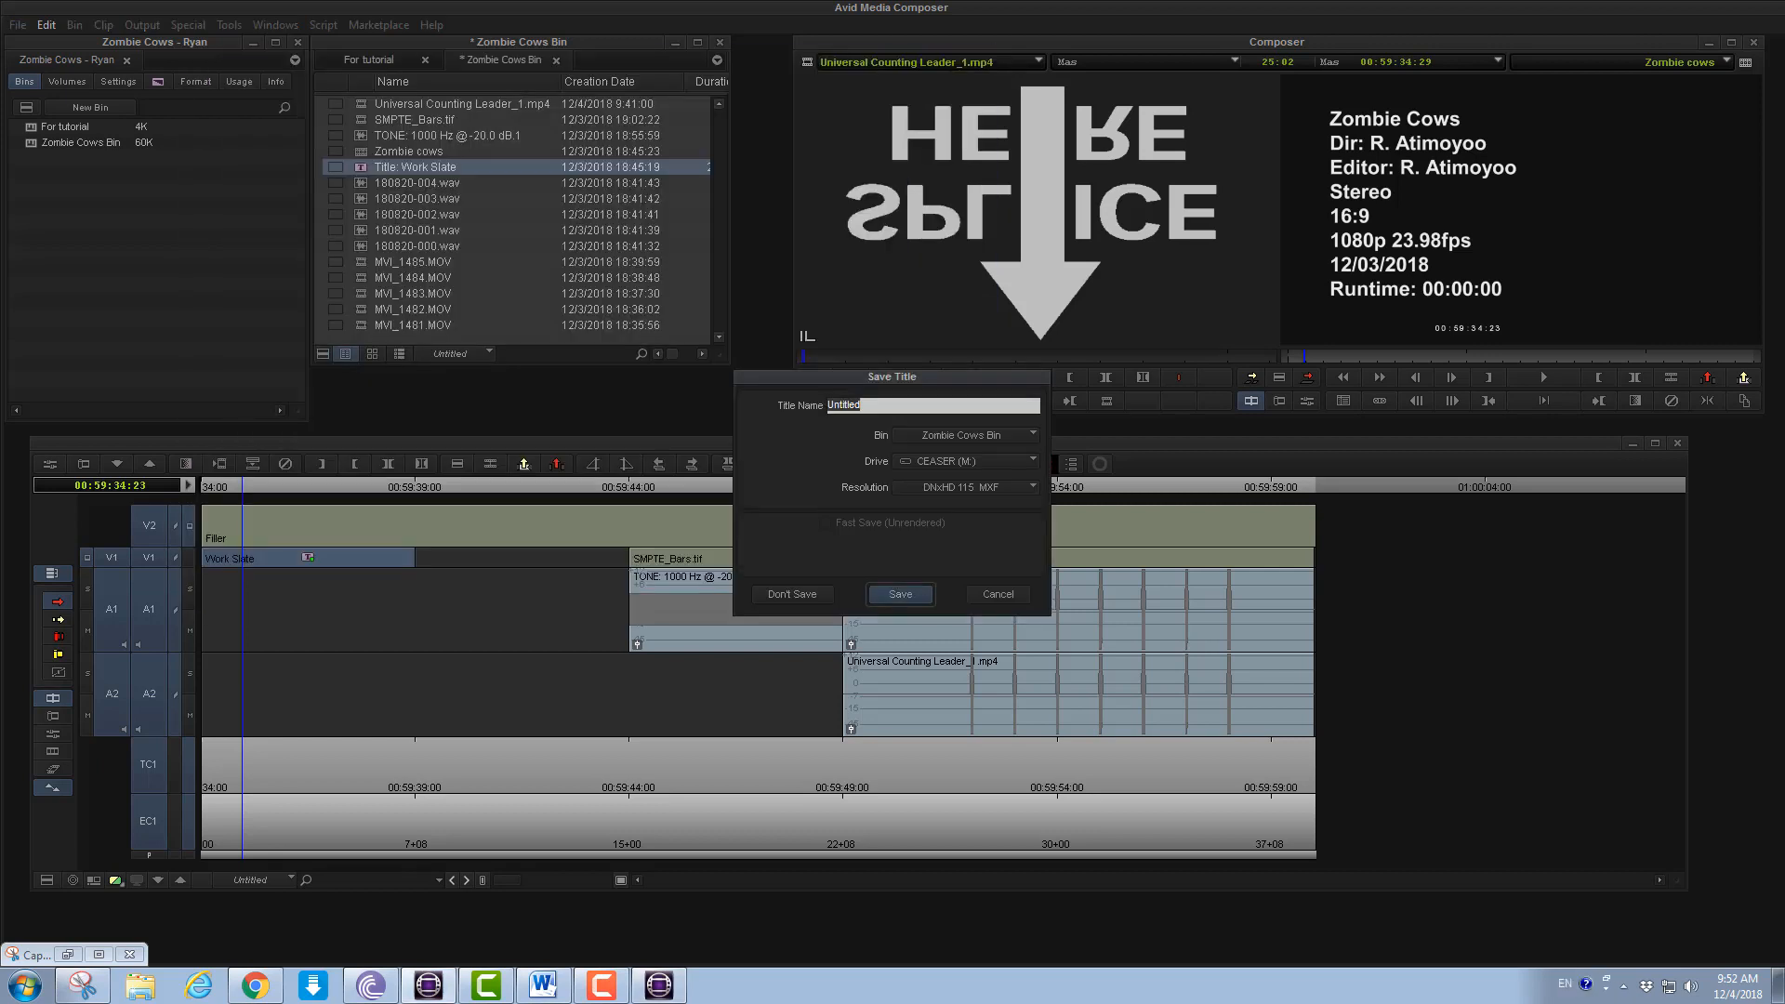
pyautogui.press('Return')
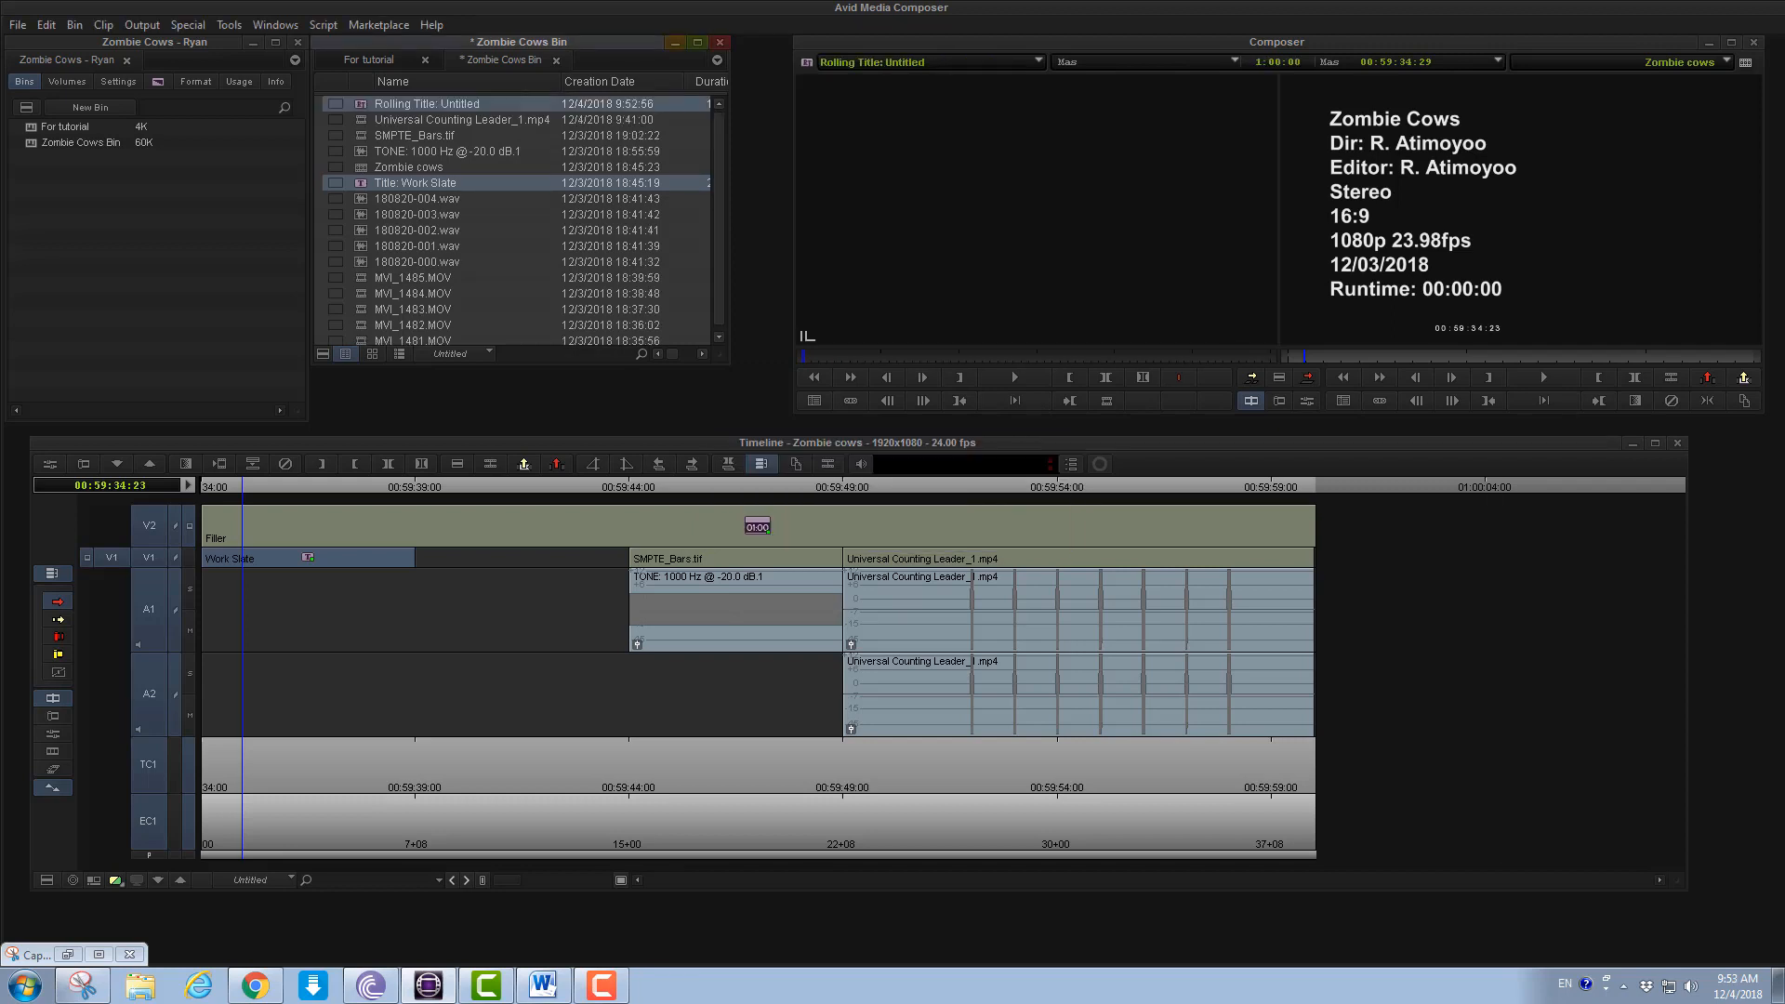
pyautogui.moveTo(427, 104); pyautogui.dragTo(242, 558)
# Scrub the timeline to review the remaining Work Slate segment and the movement of the rolling title
pyautogui.click(1407, 487)
pyautogui.click(1433, 488)
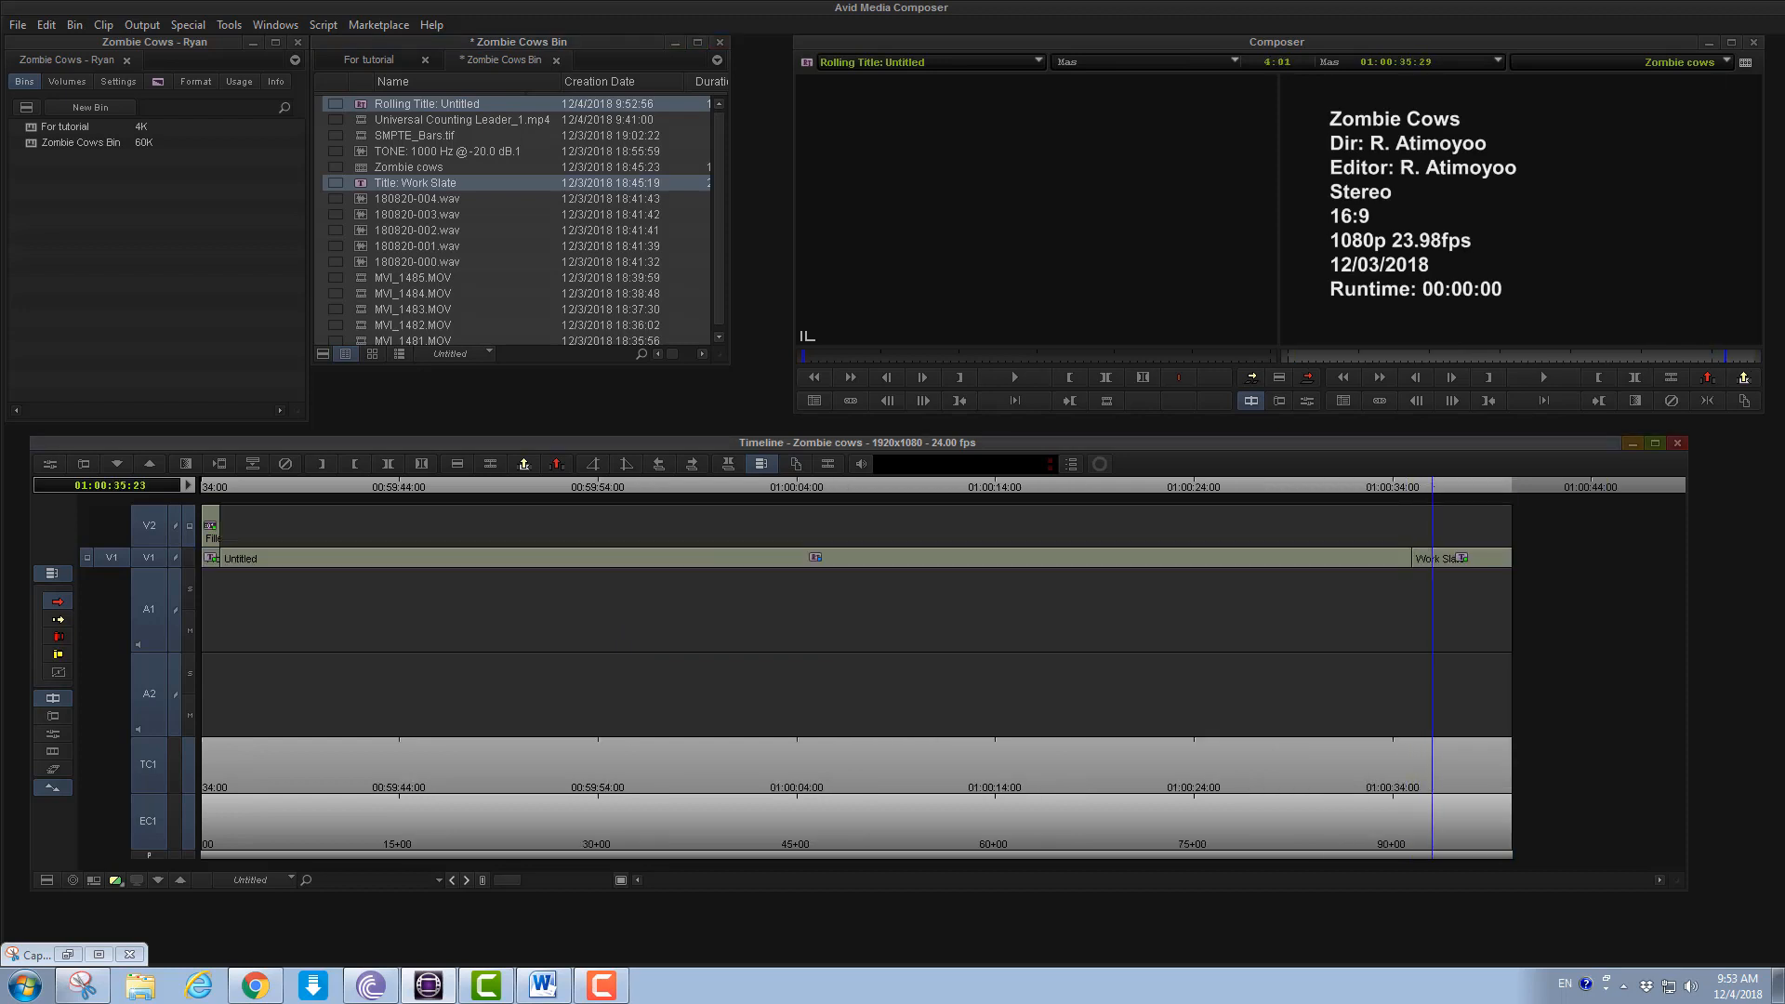
pyautogui.moveTo(1433, 487); pyautogui.dragTo(1457, 487)
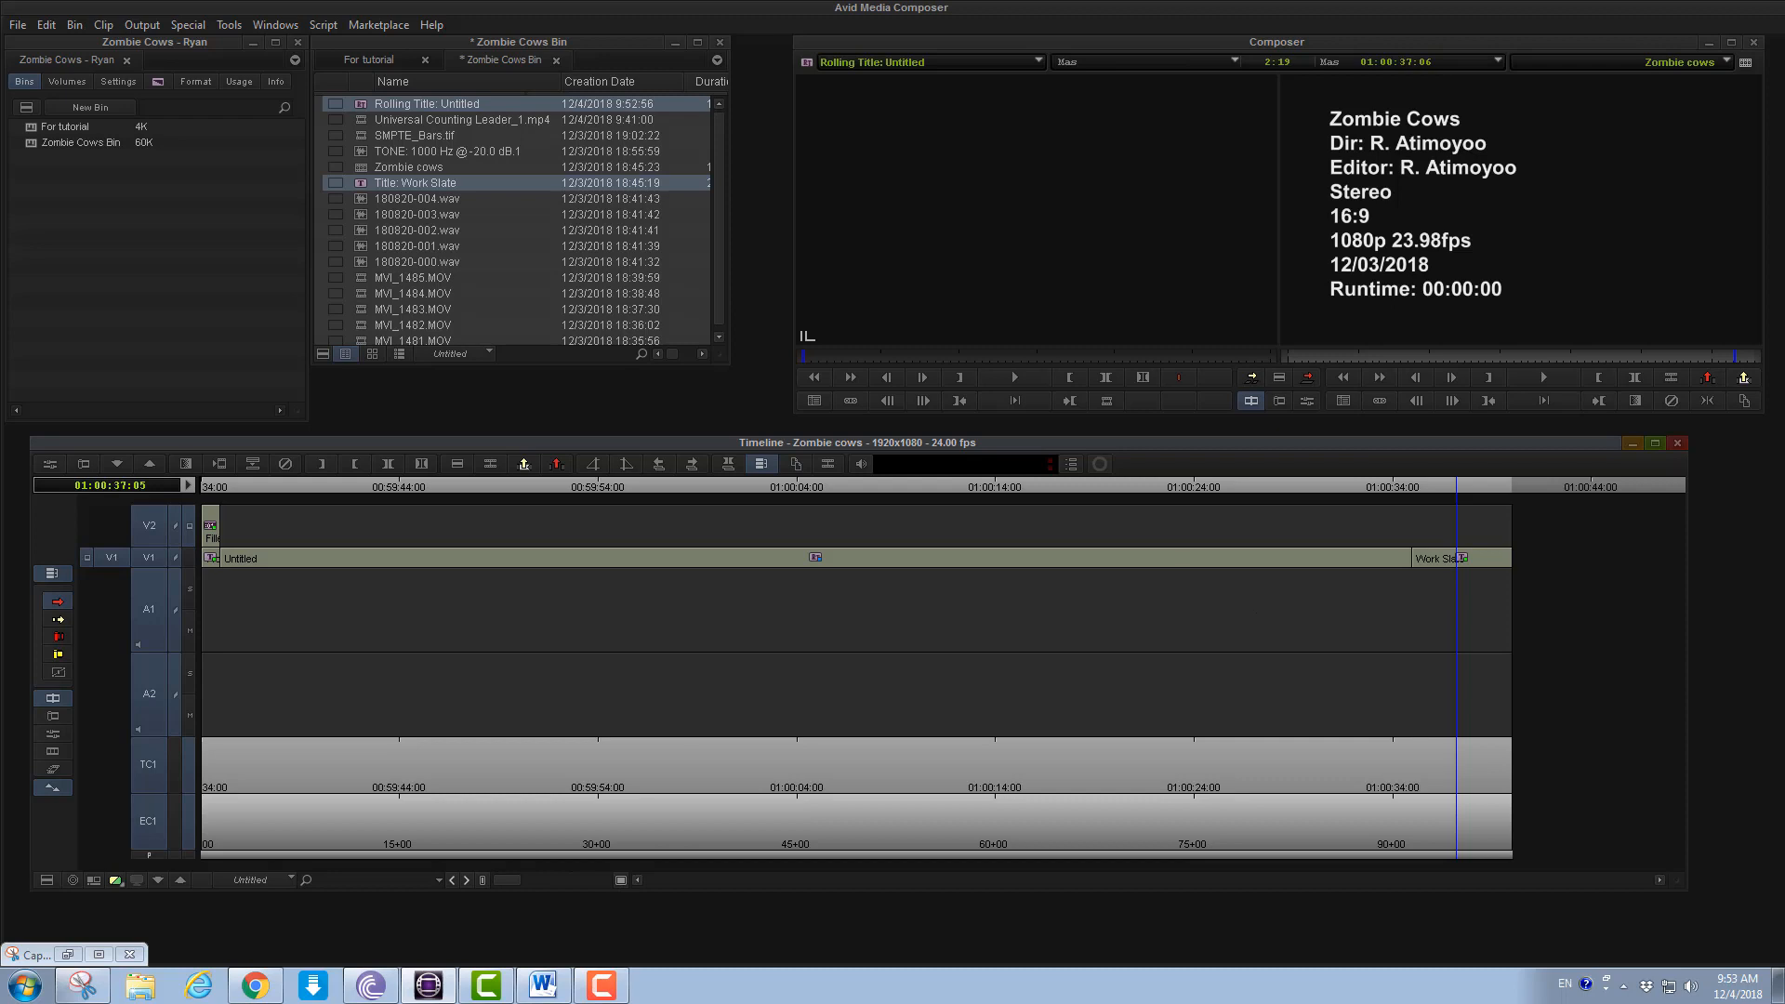
pyautogui.moveTo(1451, 599); pyautogui.dragTo(1469, 600)
pyautogui.click(376, 487)
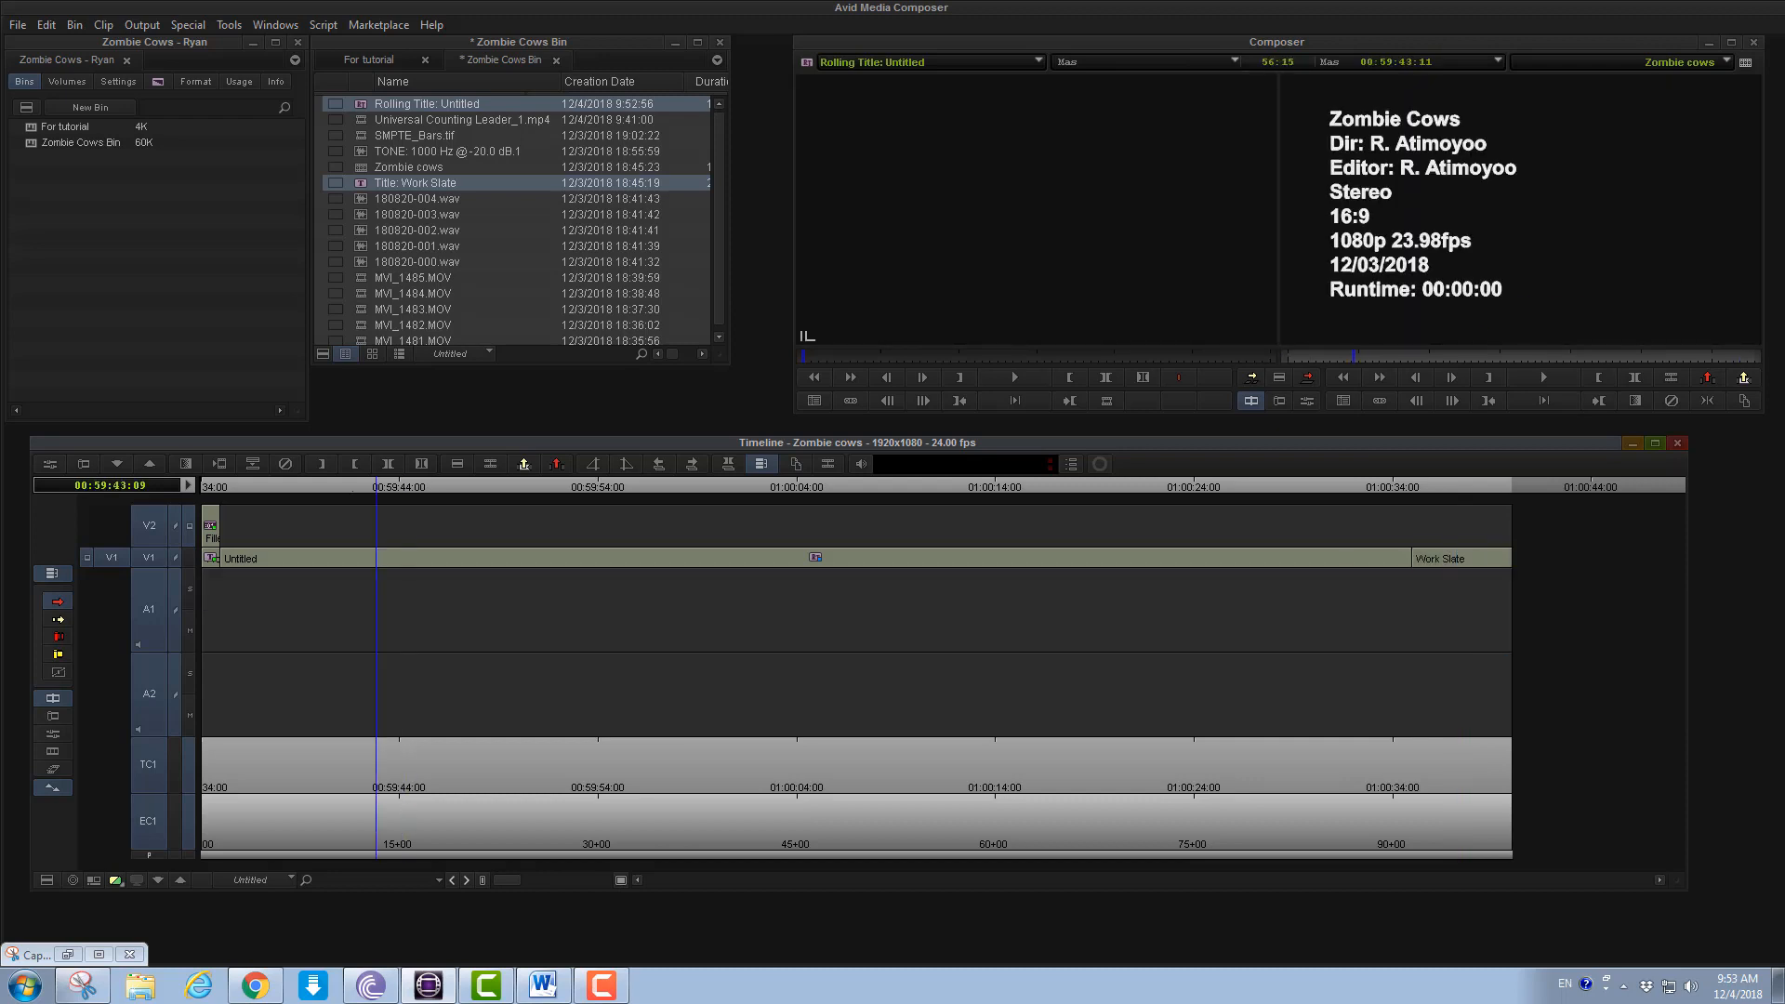
pyautogui.moveTo(376, 487); pyautogui.dragTo(999, 488)
# Try to delete the Untitled rolling title segment from V1 in the timeline
pyautogui.click(414, 182)
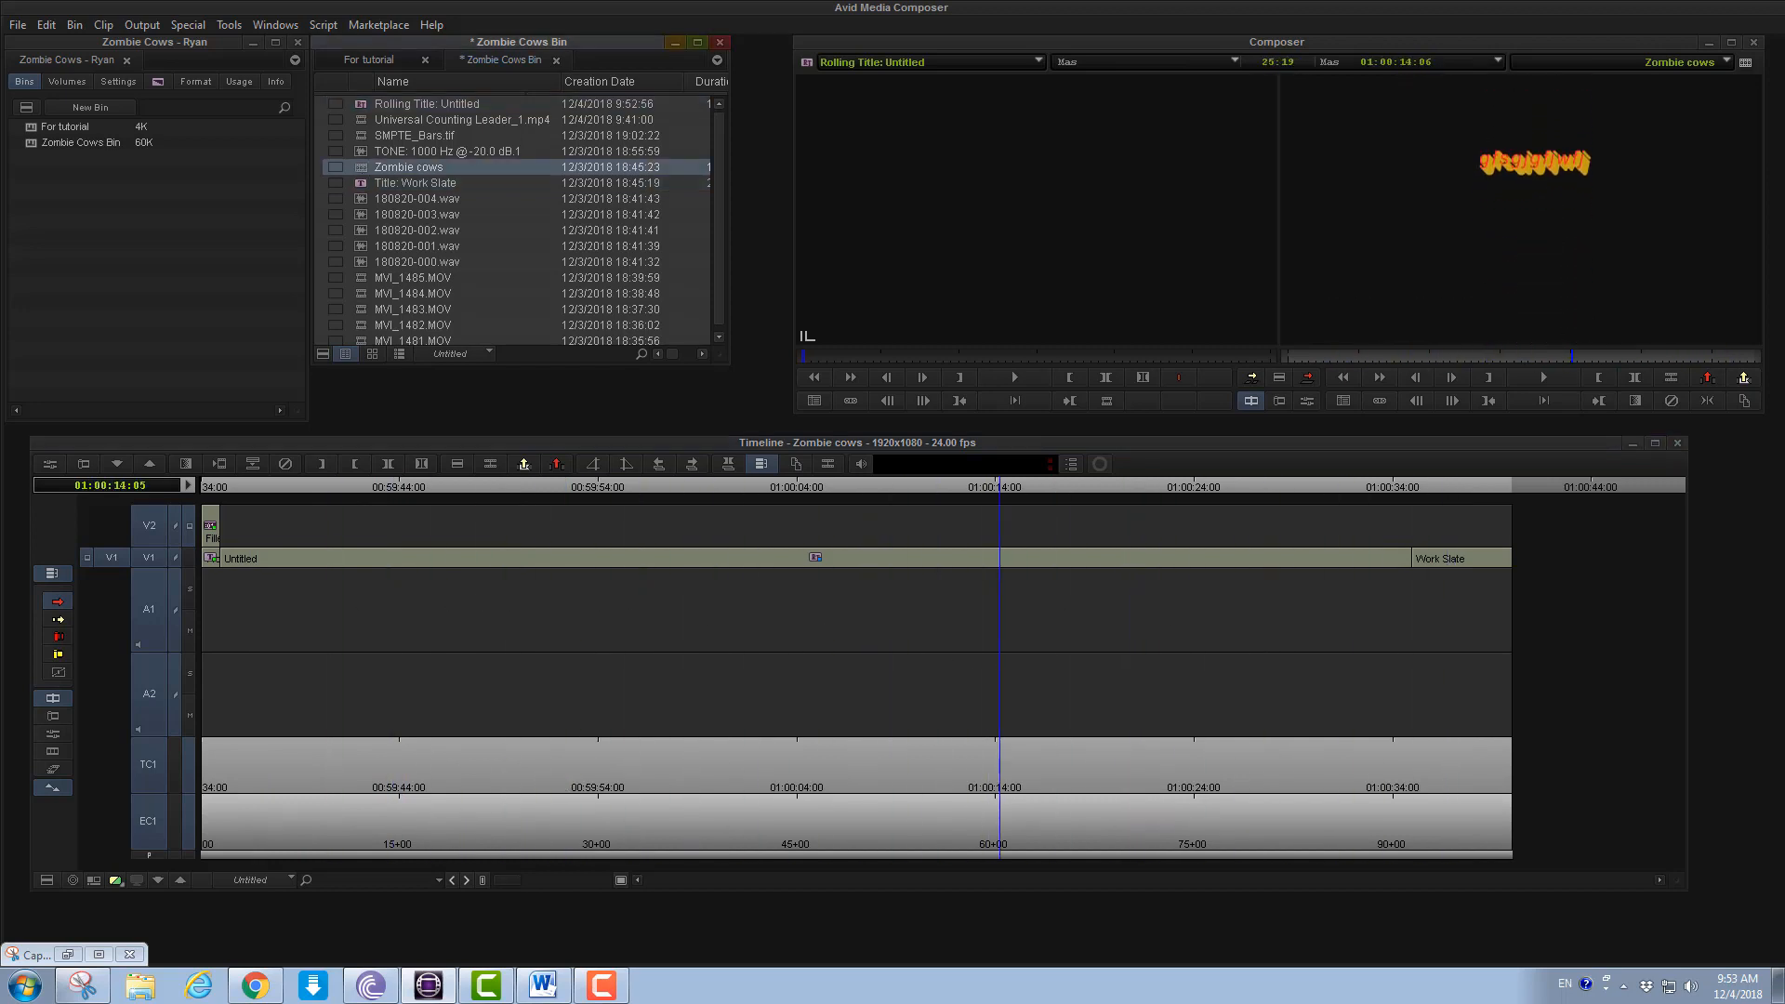
pyautogui.click(605, 558)
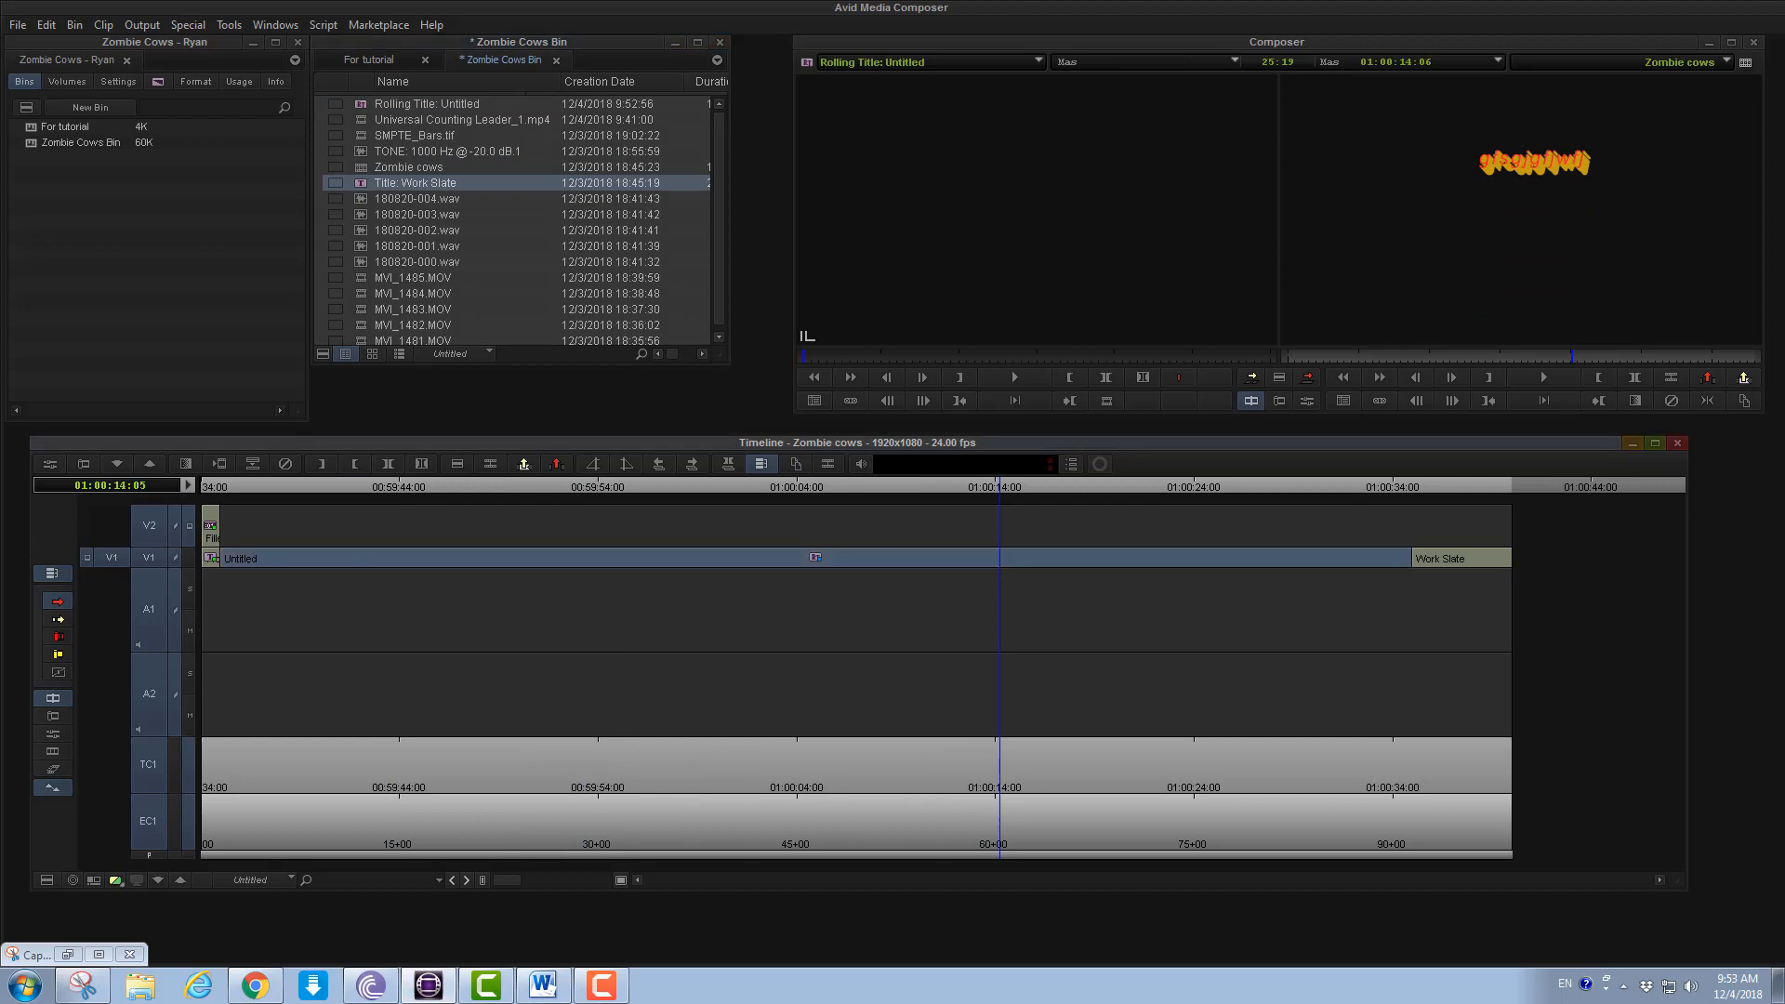
pyautogui.press('Delete')
# Delete the Untitled rolling title from the bin together with its associated media files
pyautogui.click(409, 104)
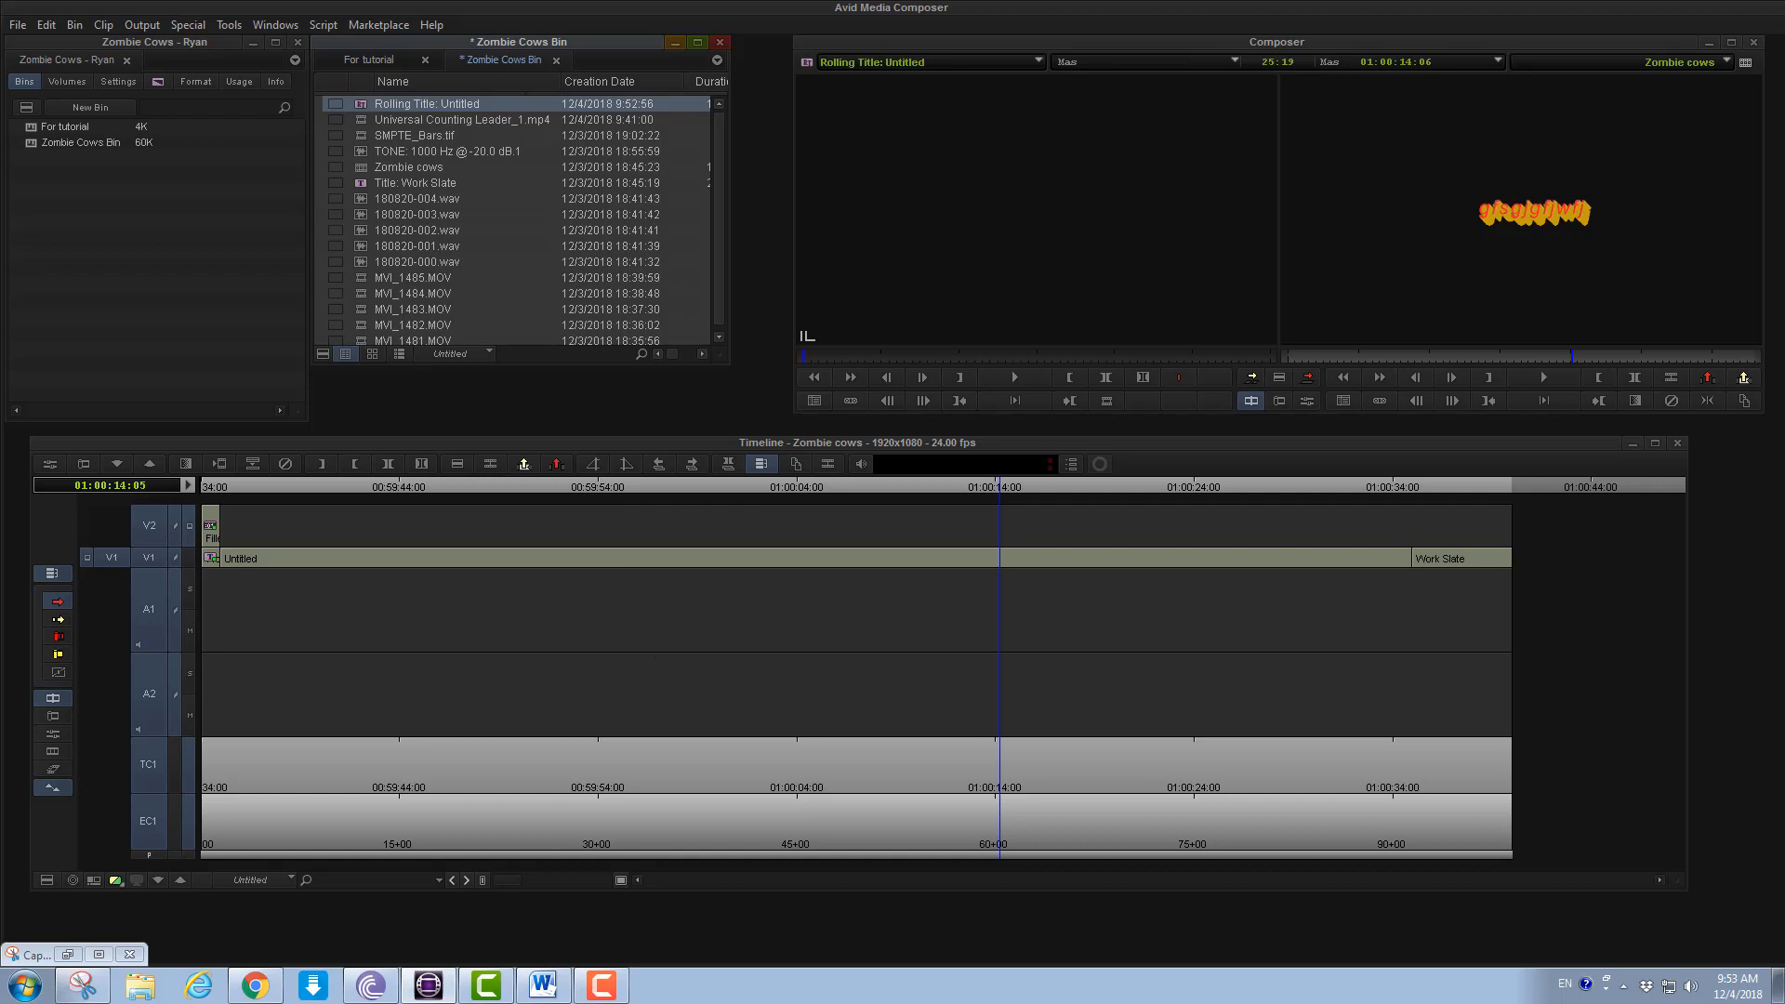
pyautogui.press('Delete')
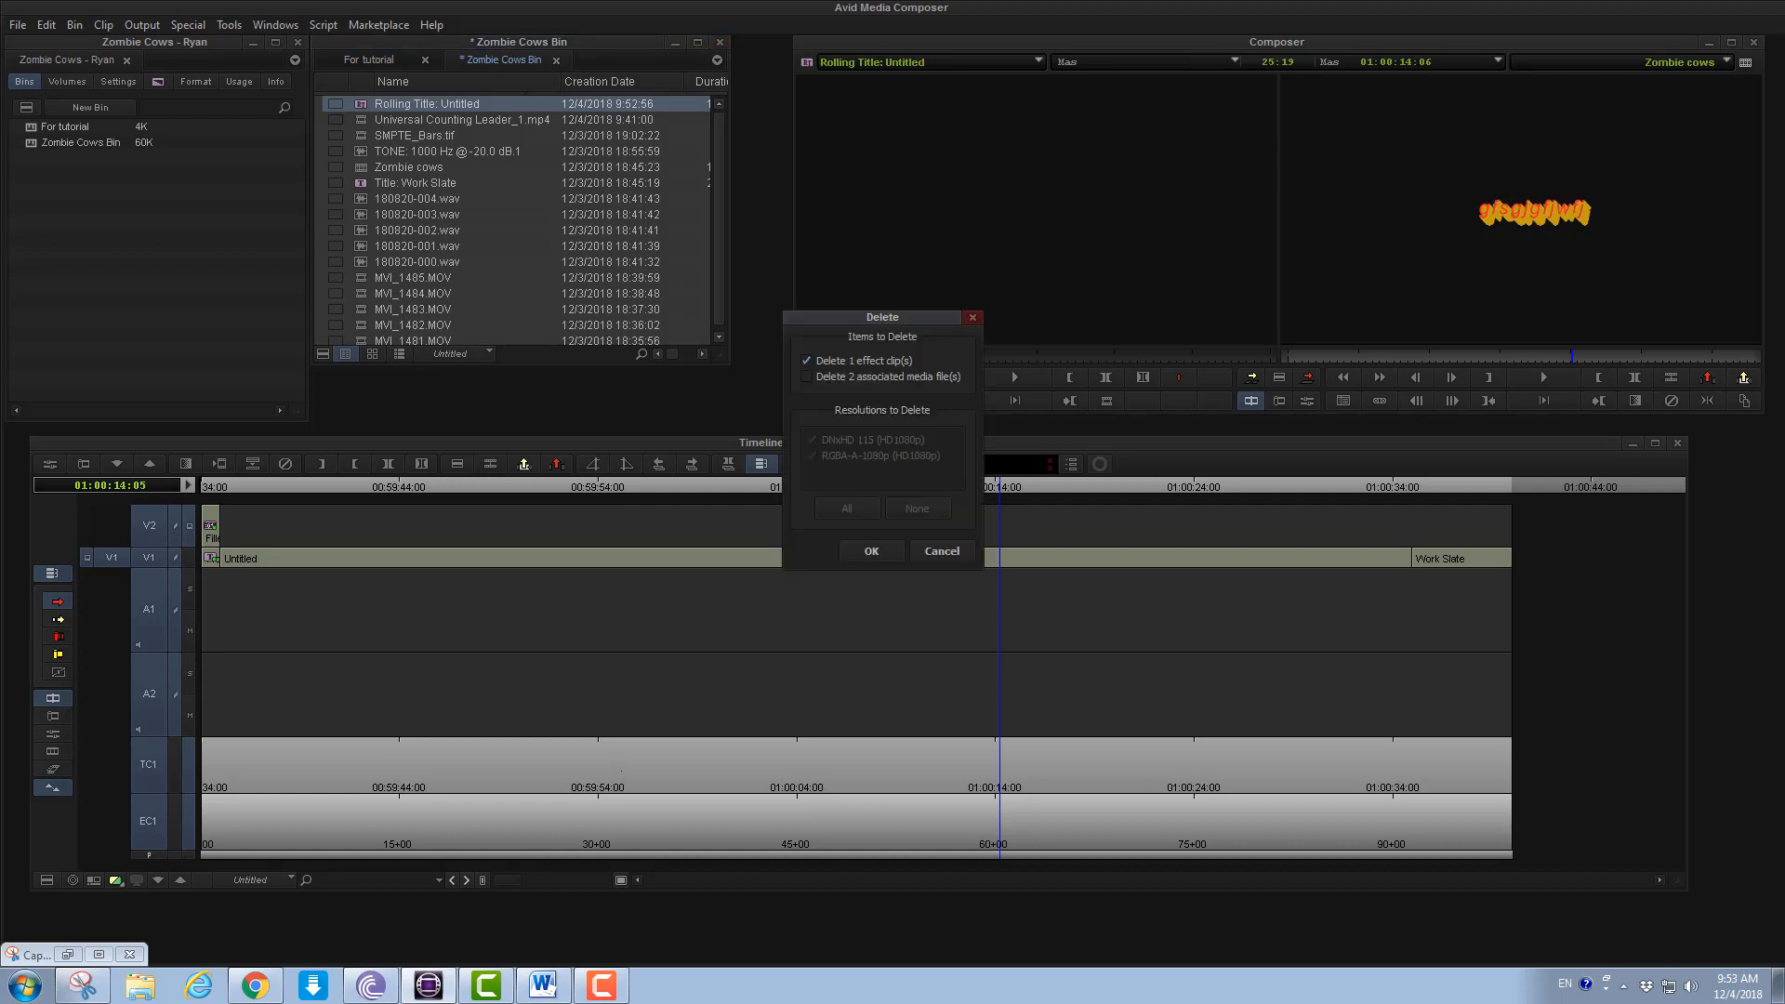
pyautogui.click(806, 377)
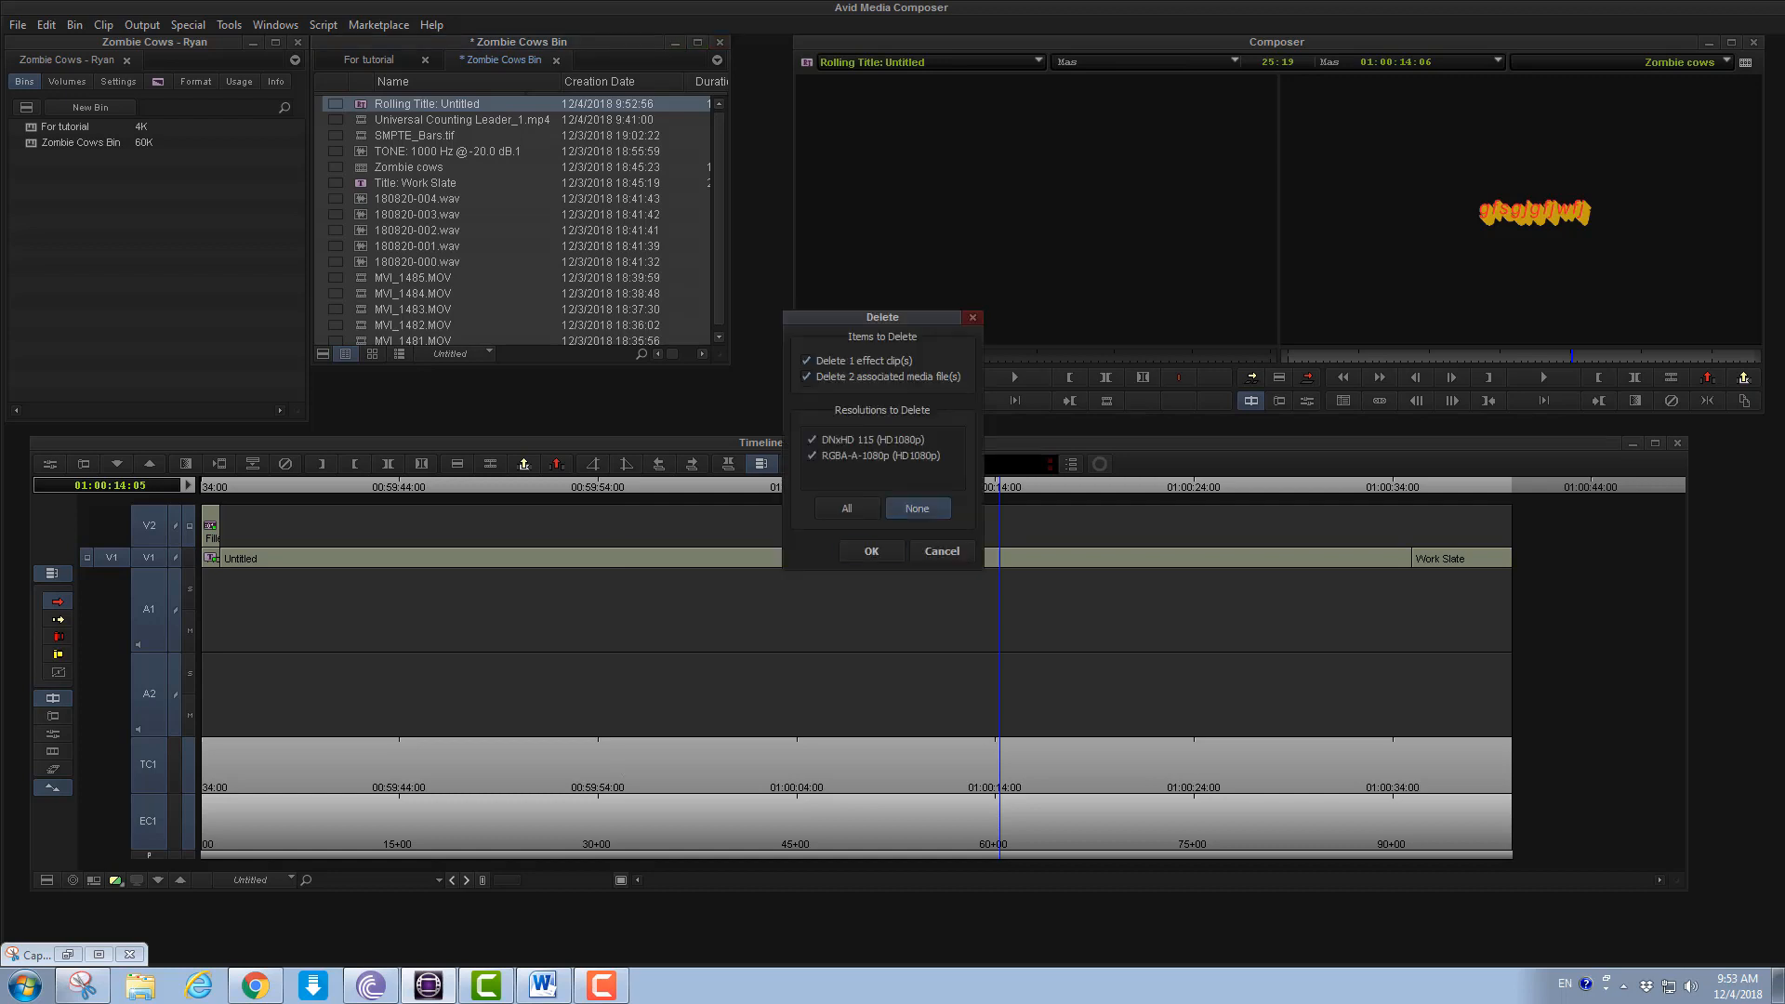
pyautogui.click(872, 551)
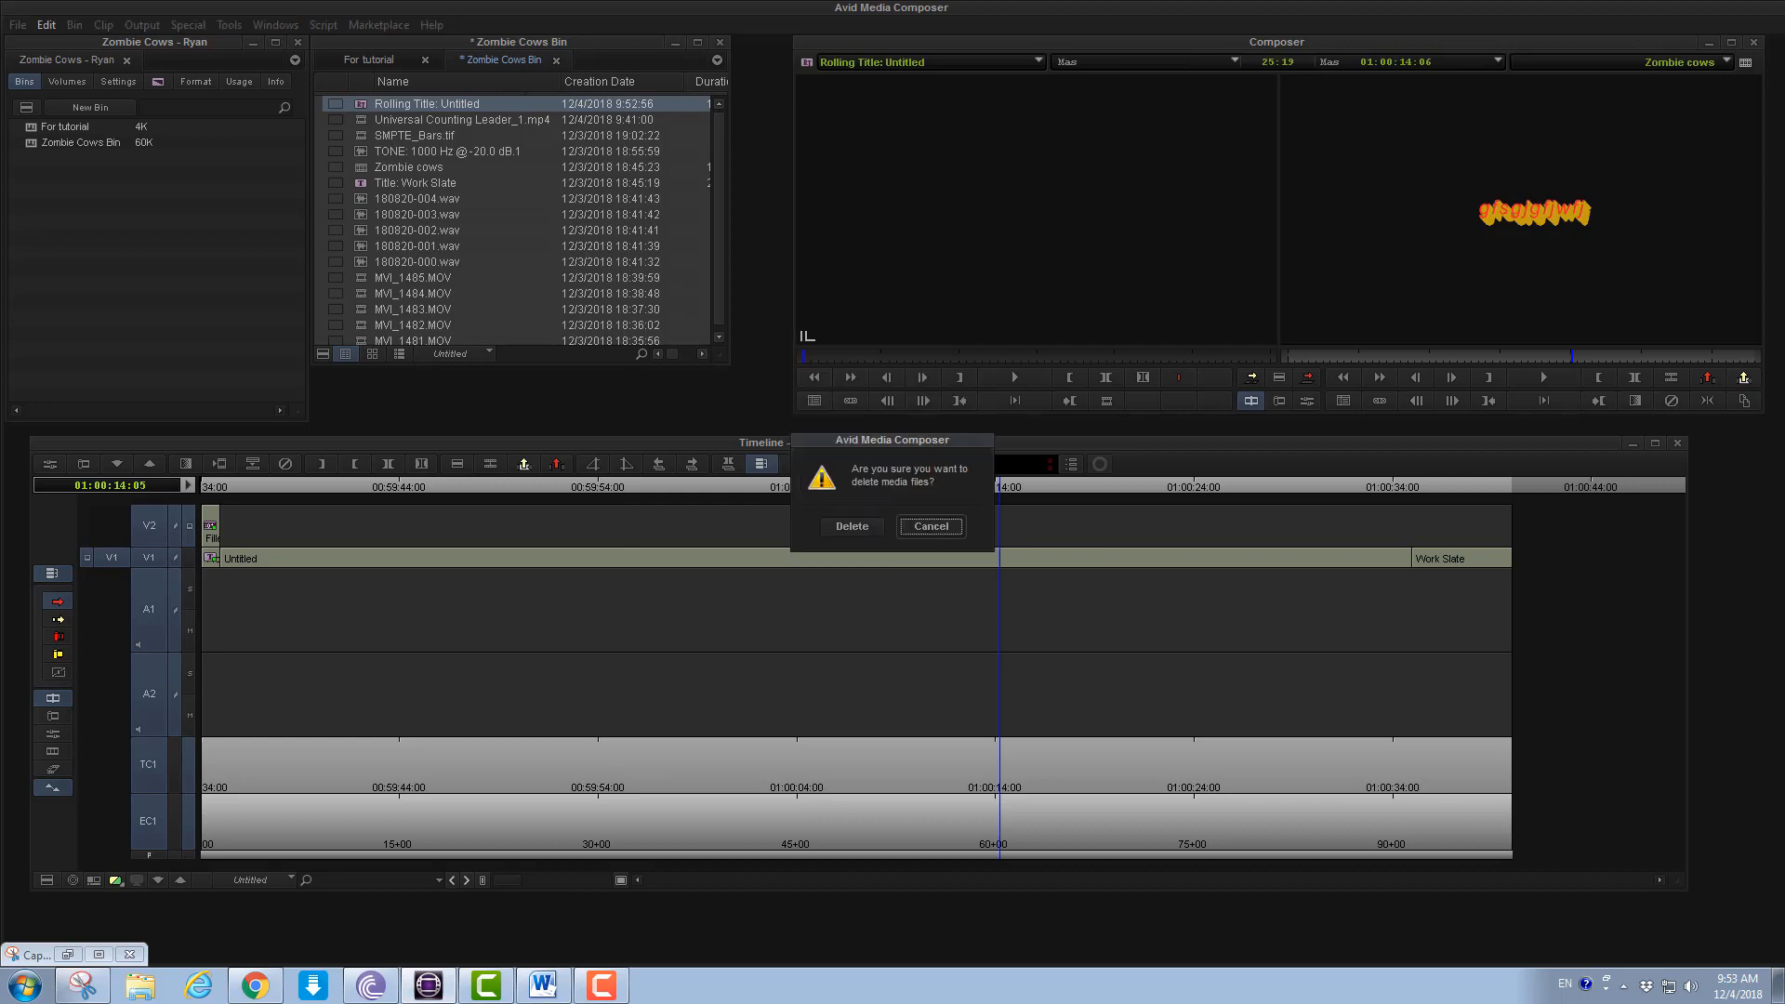
pyautogui.click(852, 526)
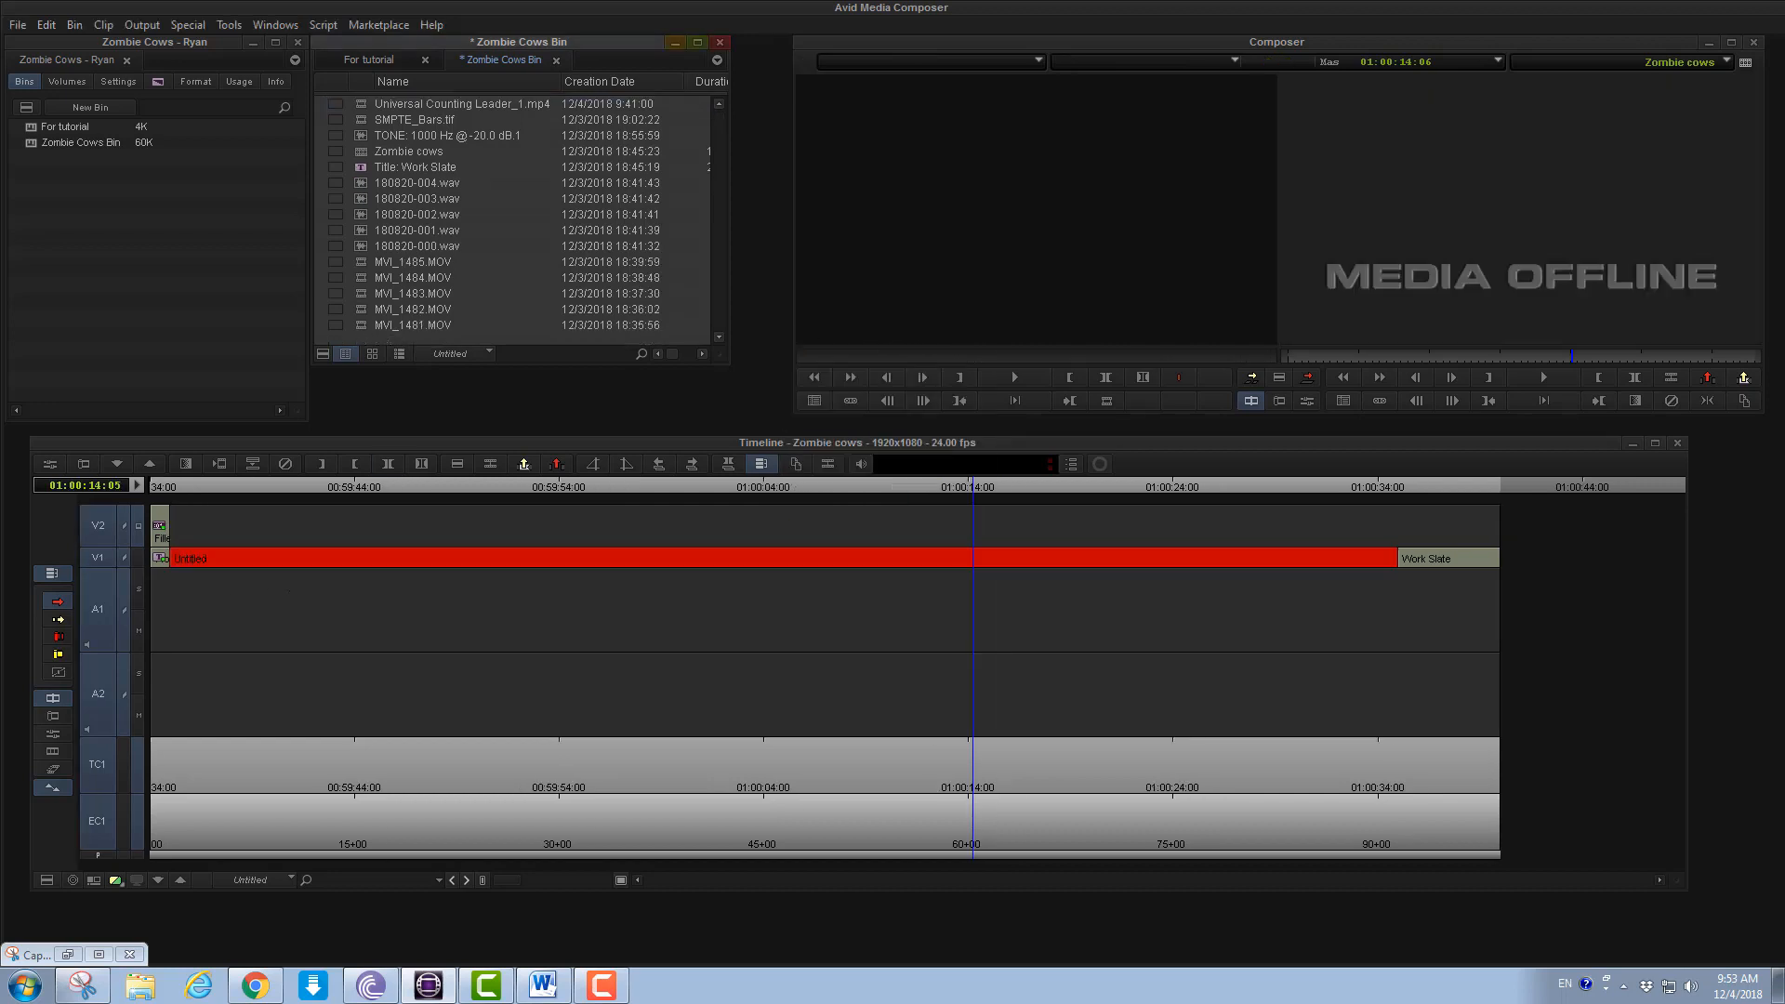
# Load the Work Slate title as the source and play the sequence from its start
pyautogui.doubleClick(361, 167)
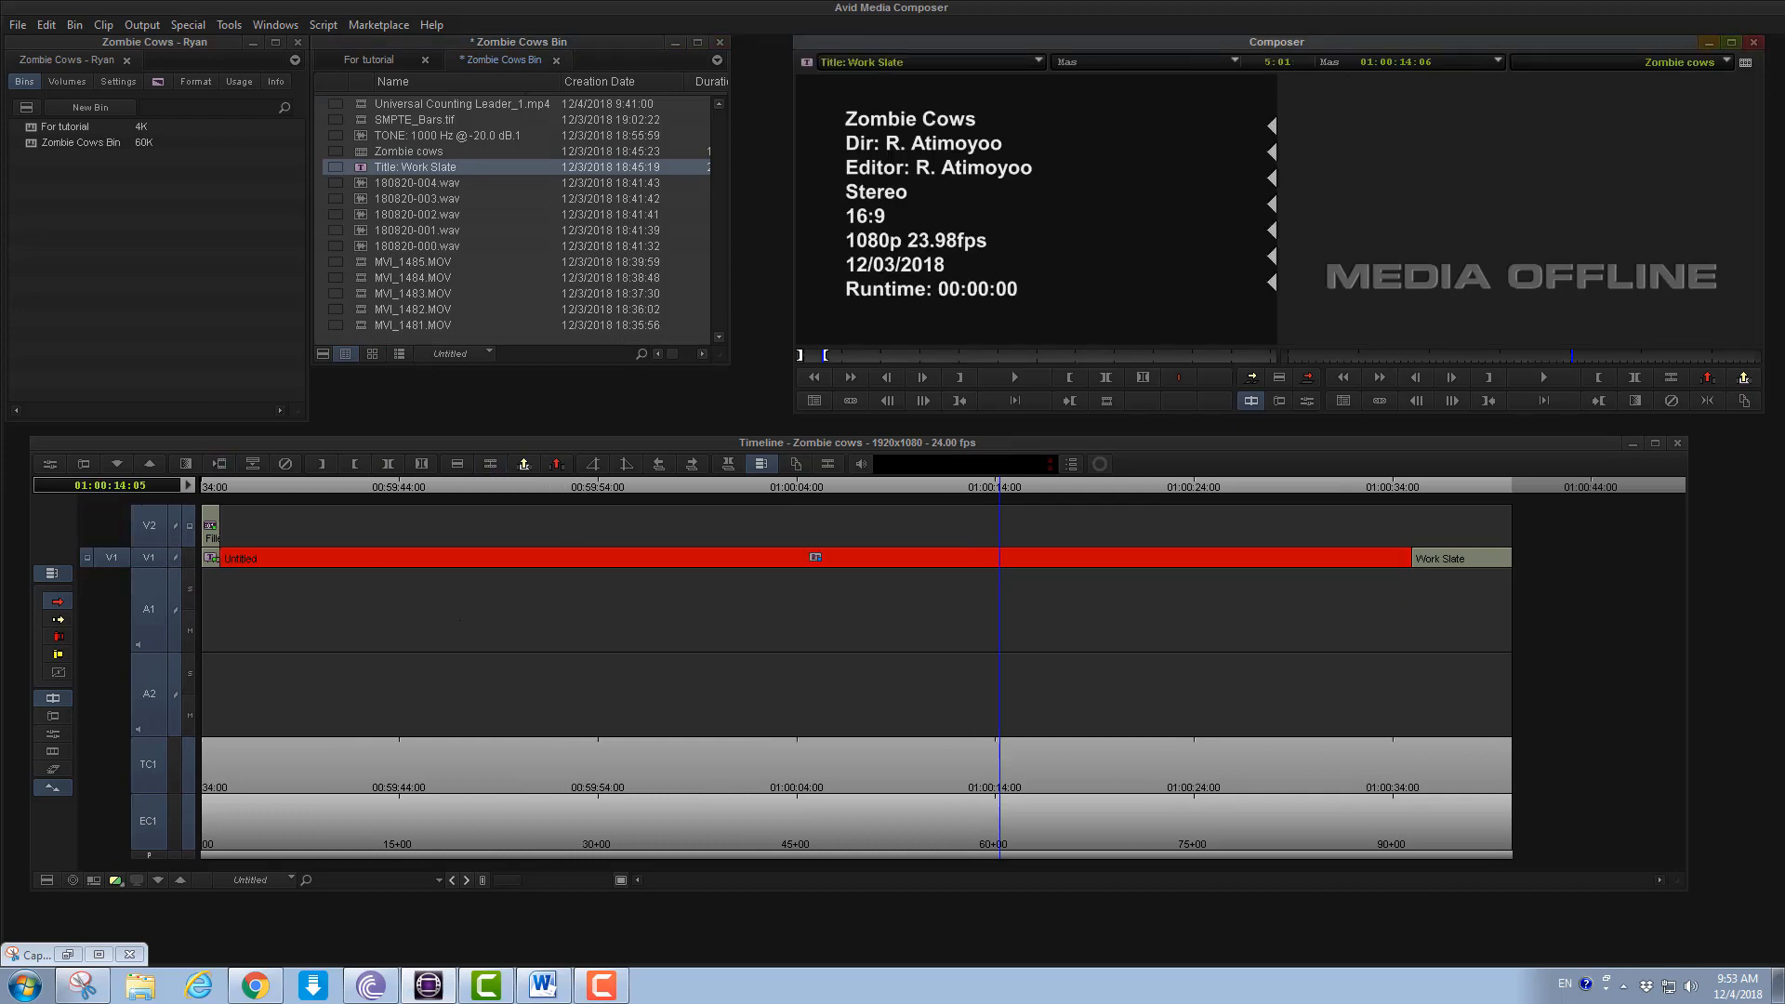
pyautogui.click(1458, 486)
pyautogui.press('Home')
pyautogui.press('space')
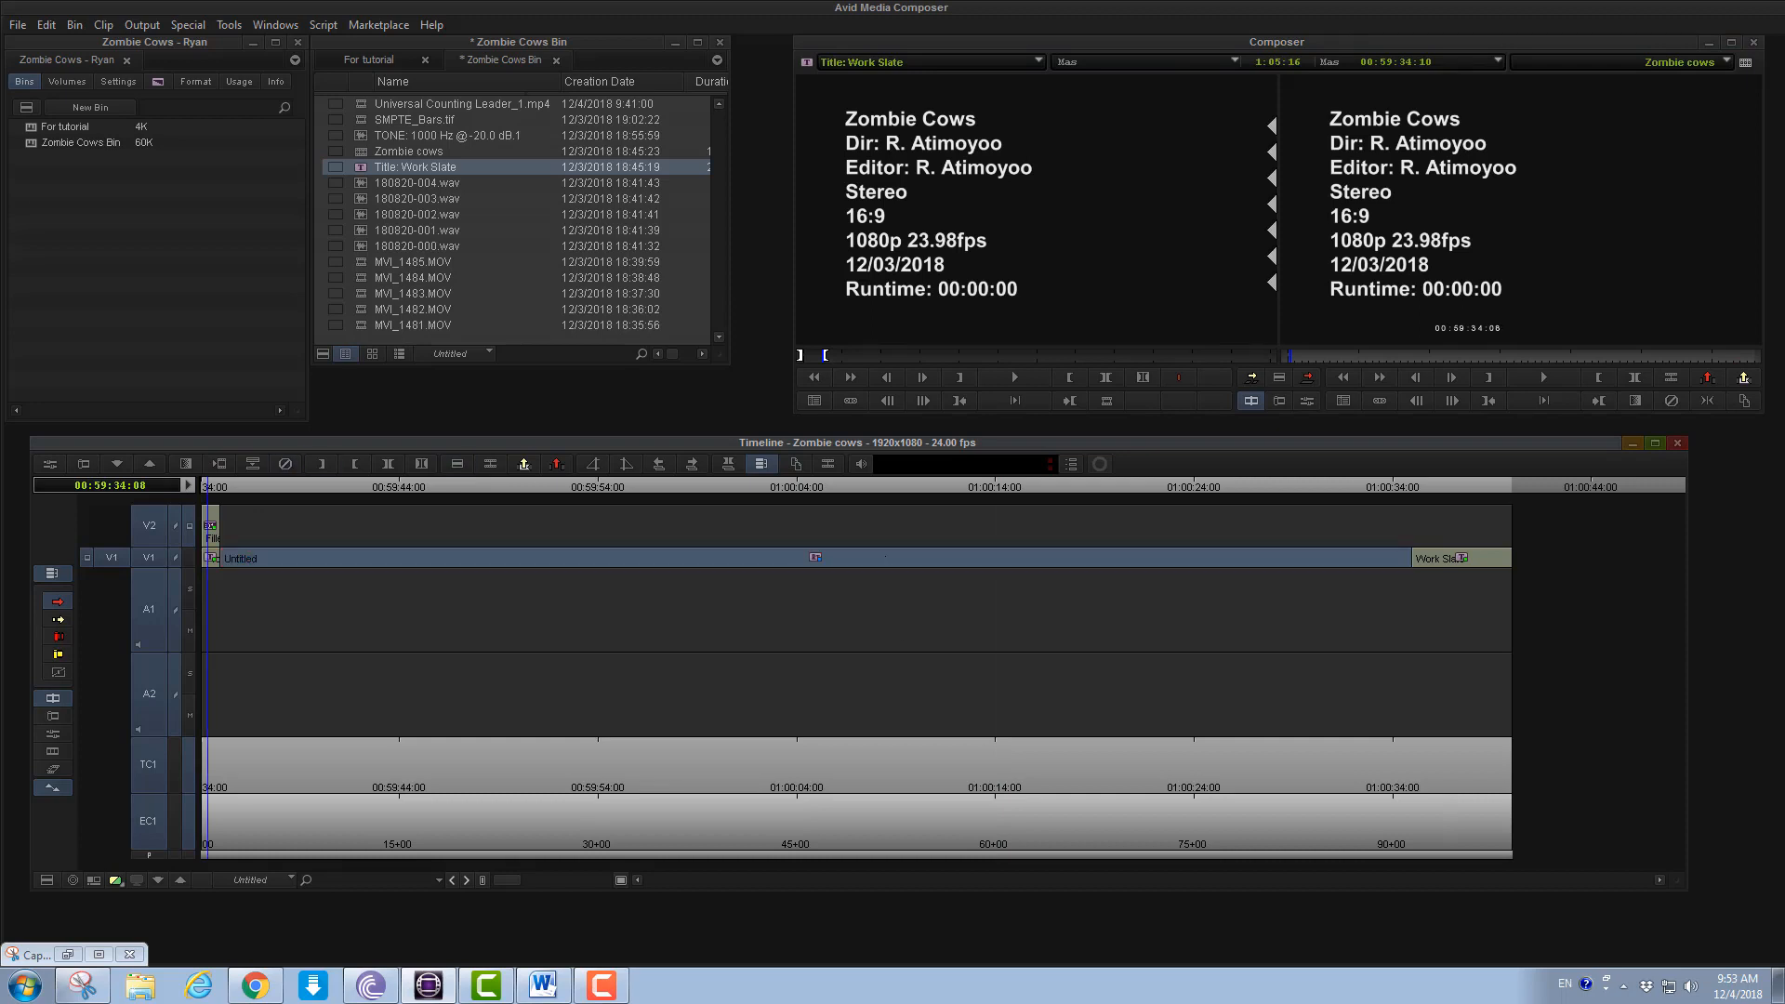
# Mark the span of the offline Untitled segment, set the active video and audio tracks, and remove the segment so the gap closes
pyautogui.press('t')
pyautogui.click(149, 525)
pyautogui.click(149, 609)
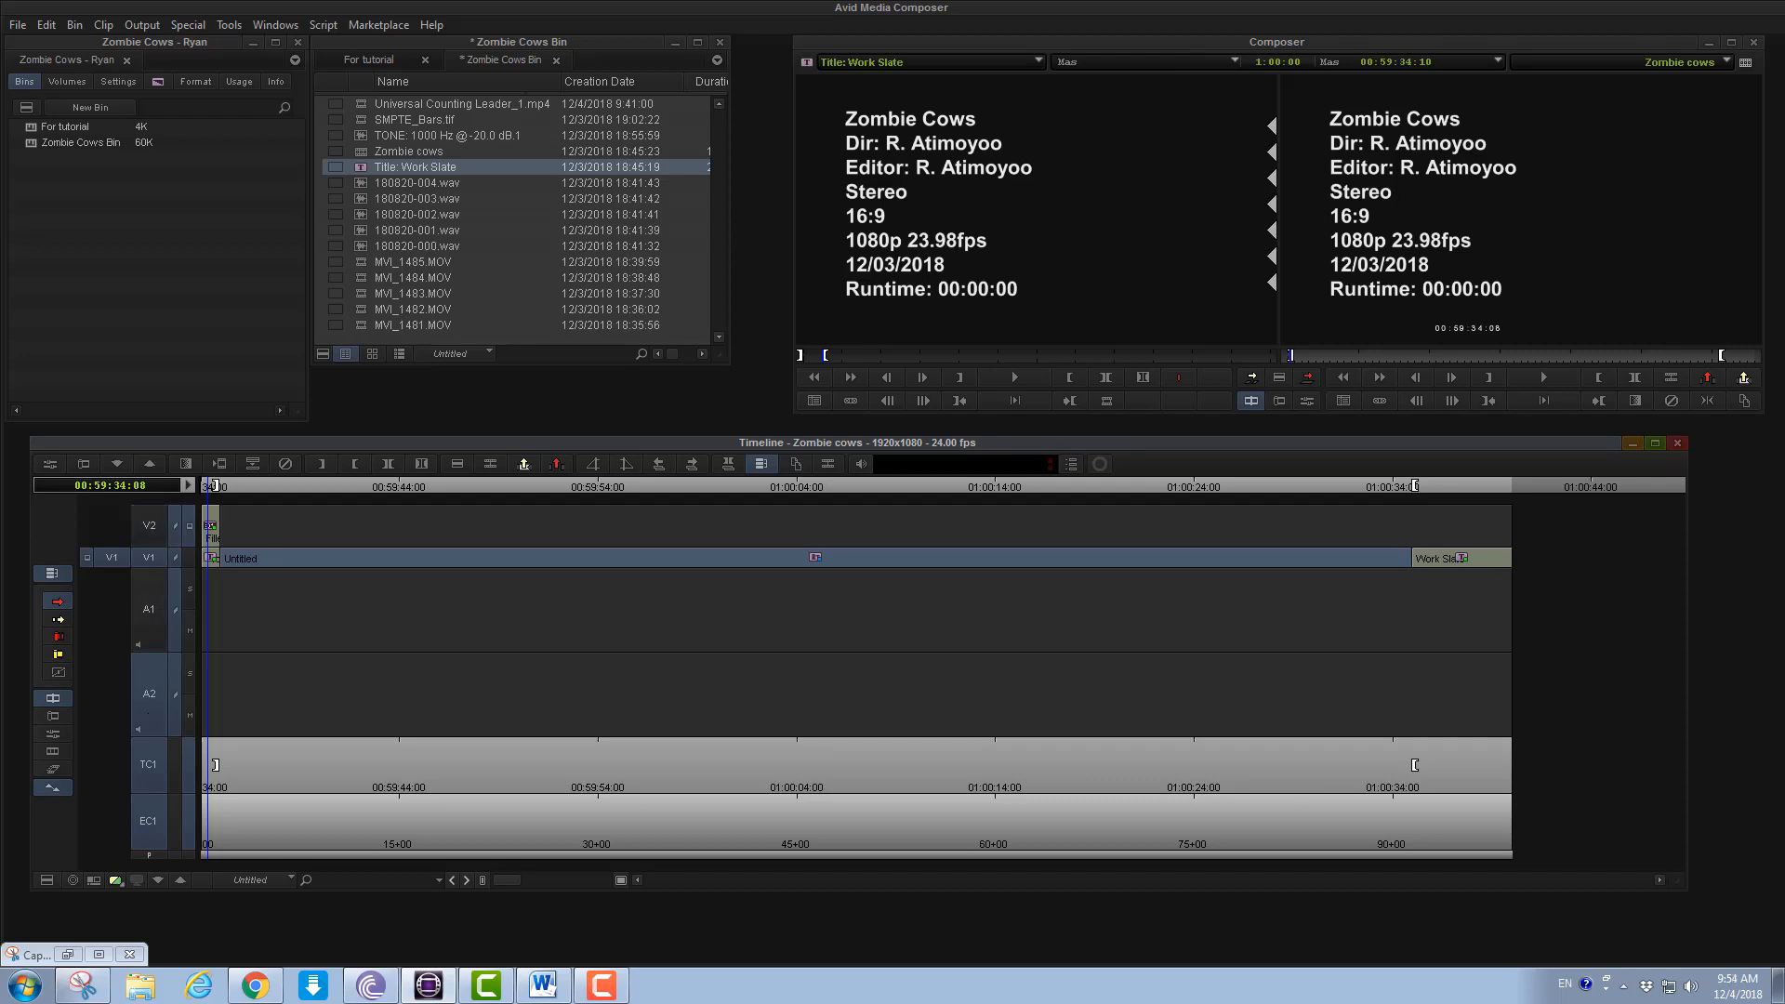
pyautogui.click(149, 694)
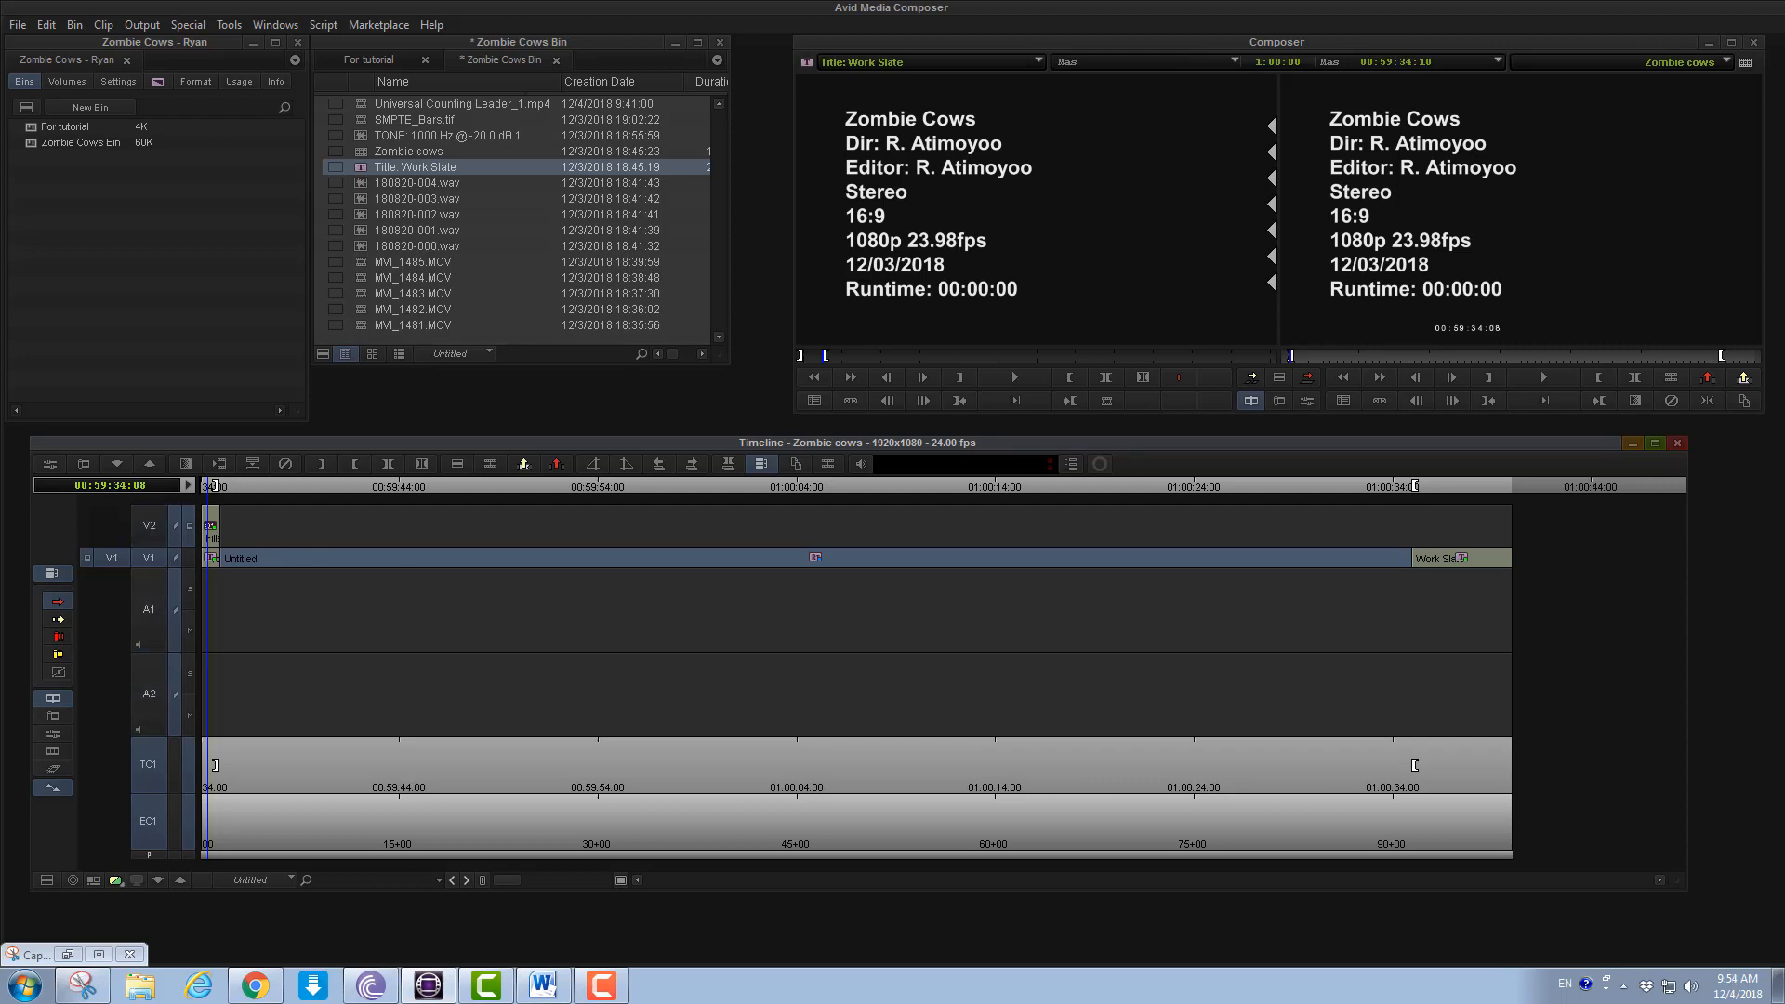
pyautogui.click(149, 609)
pyautogui.click(148, 693)
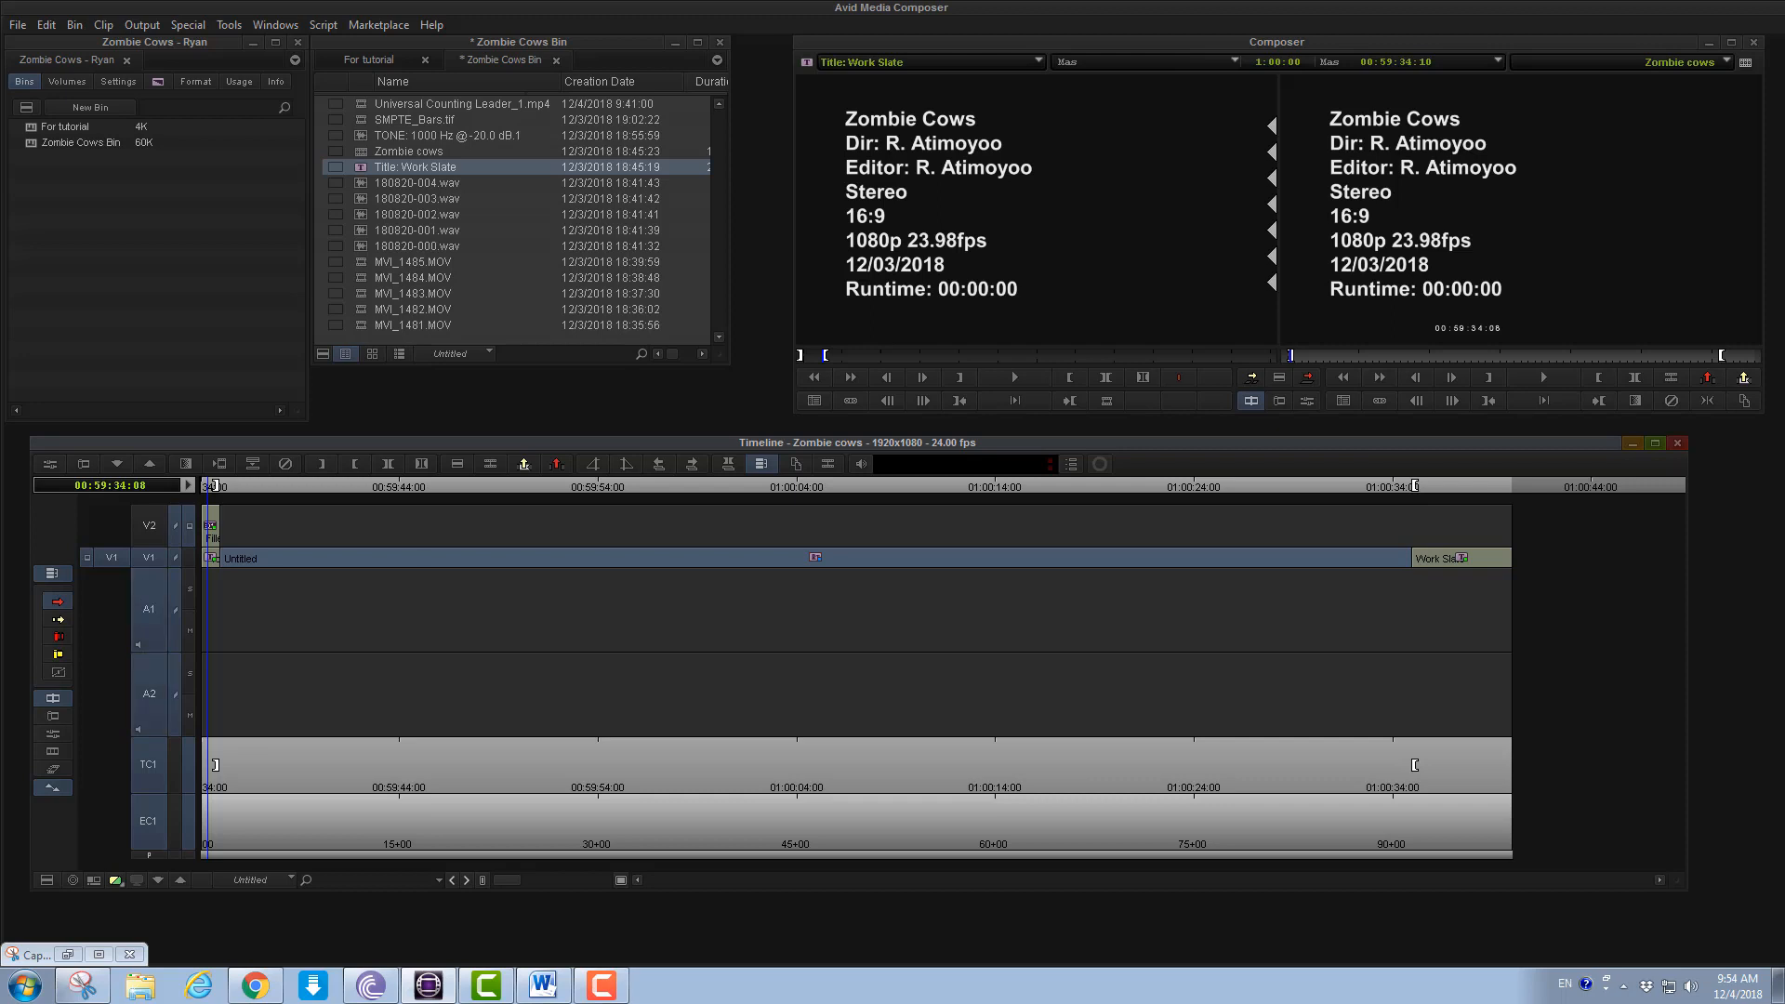
pyautogui.click(149, 525)
pyautogui.press('space')
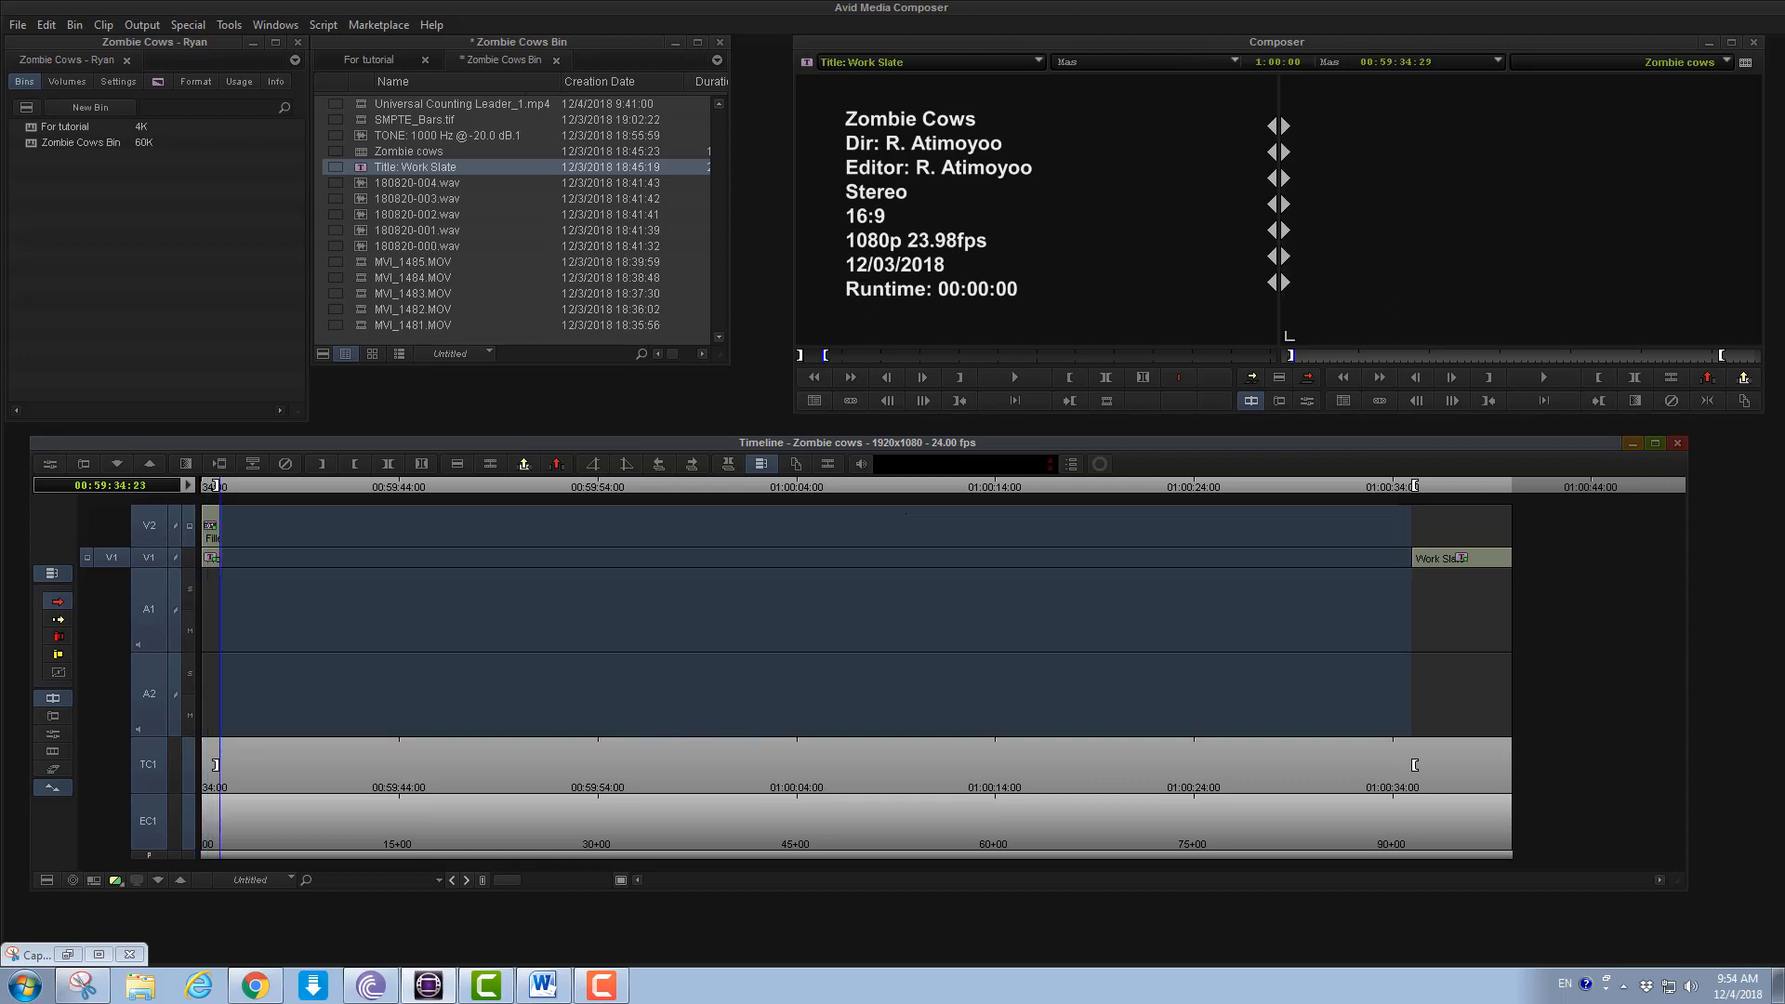
pyautogui.press('b')
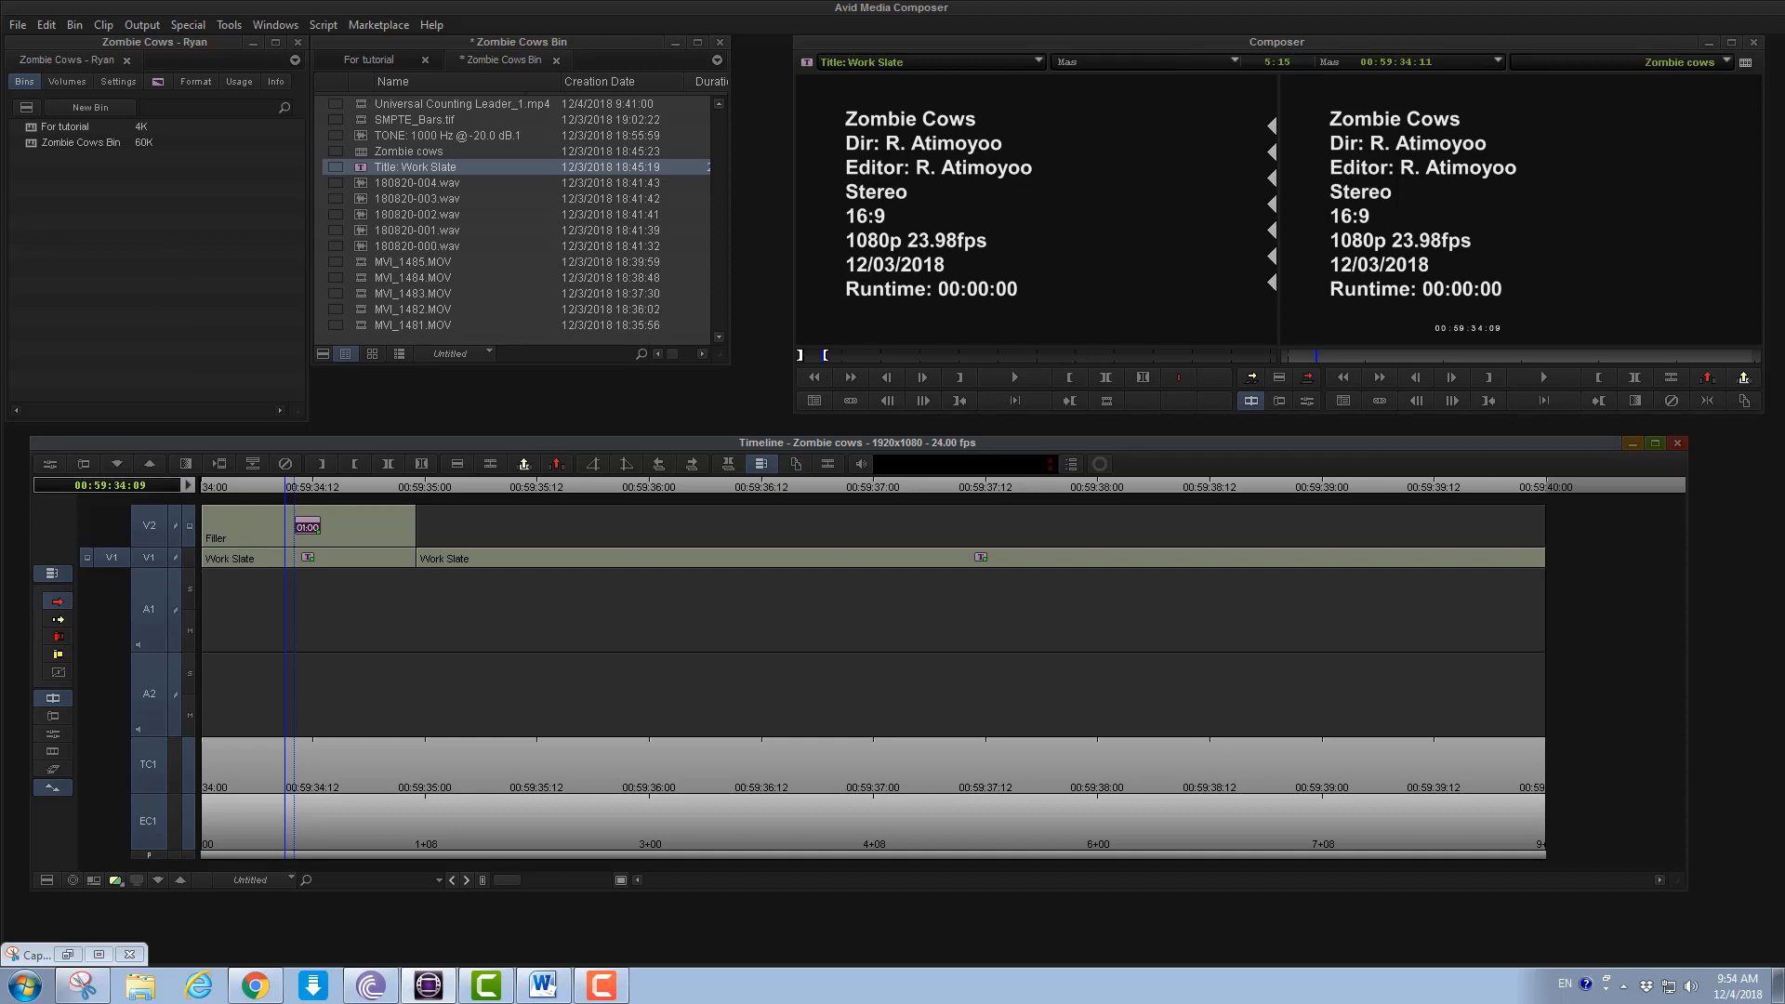
# Extend the timecode filler on V2 to the end of the Work Slate with an overwrite trim
pyautogui.press('Home')
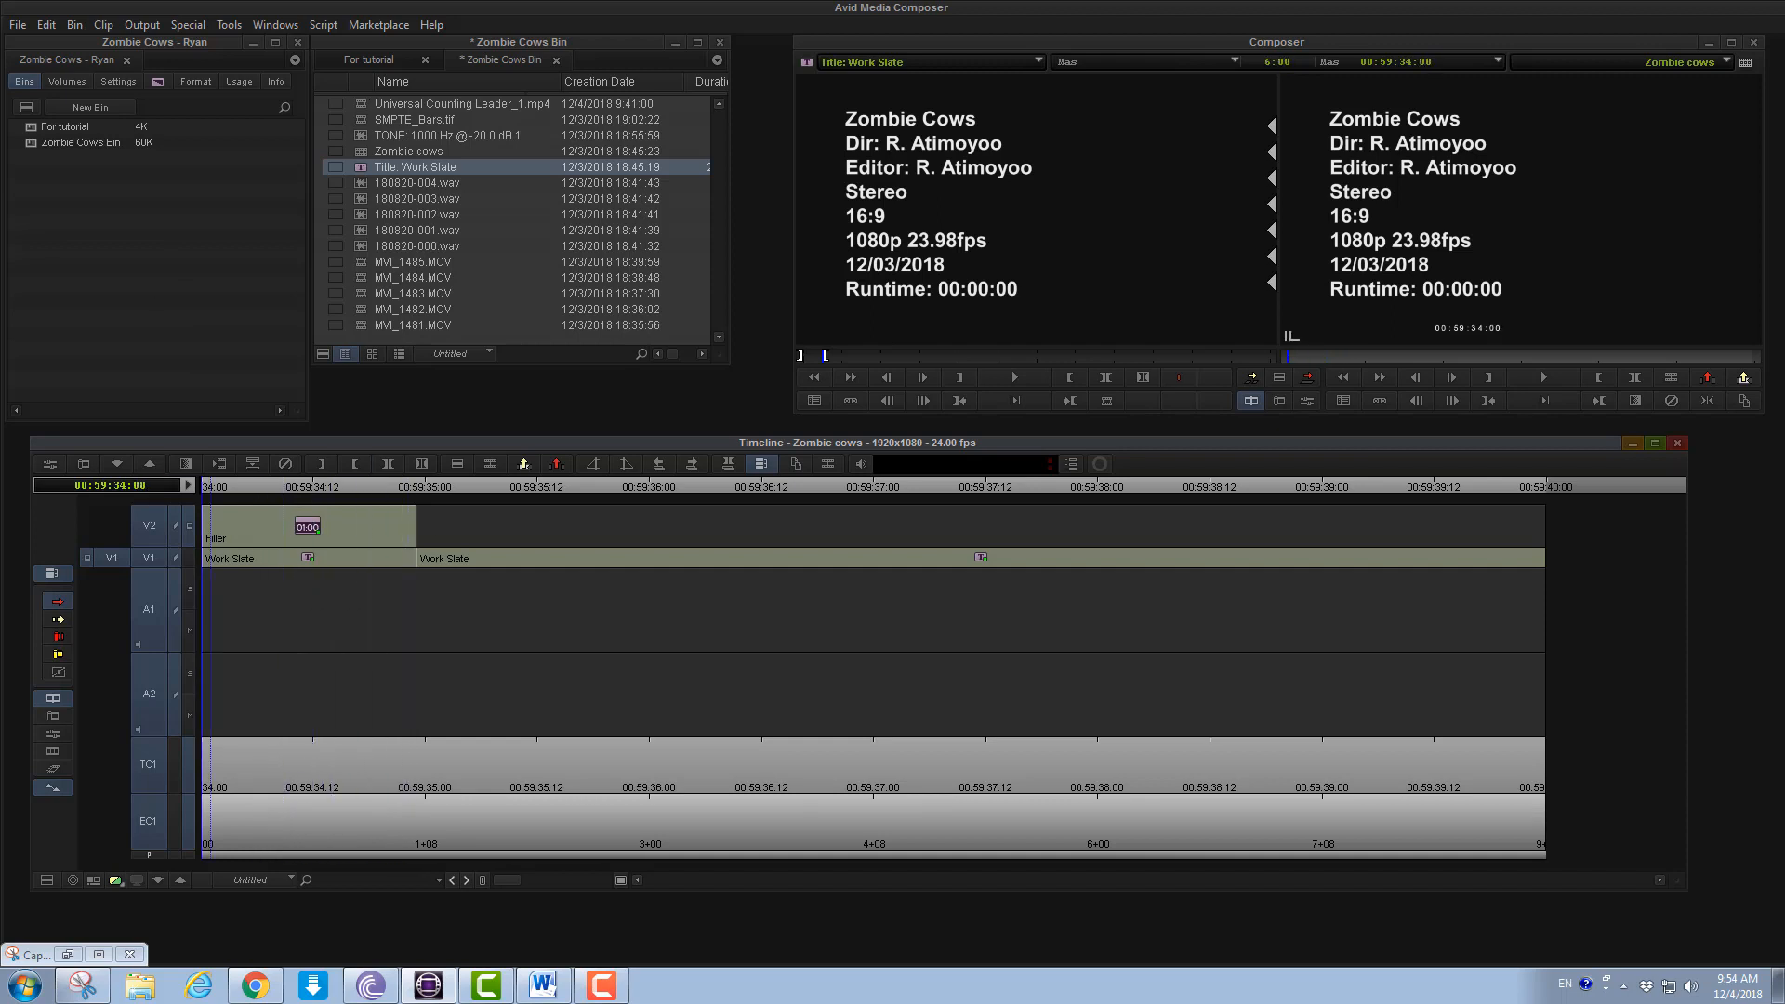
pyautogui.click(58, 636)
pyautogui.press('u')
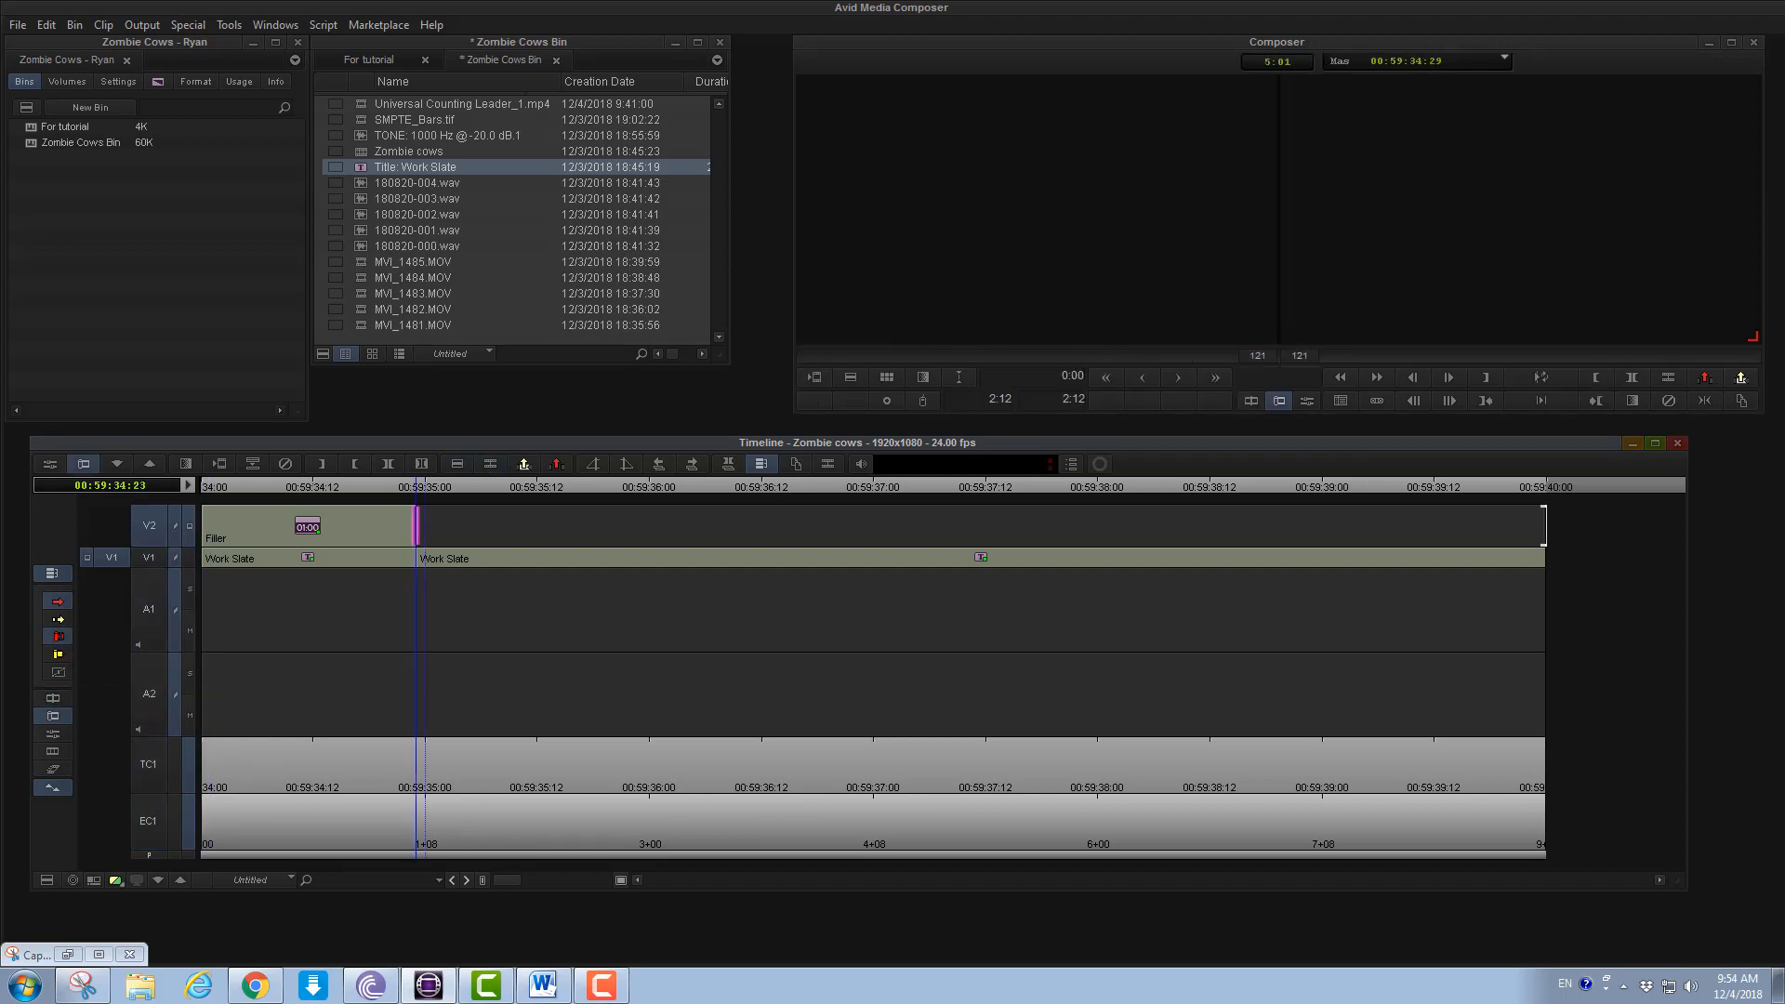
pyautogui.click(305, 487)
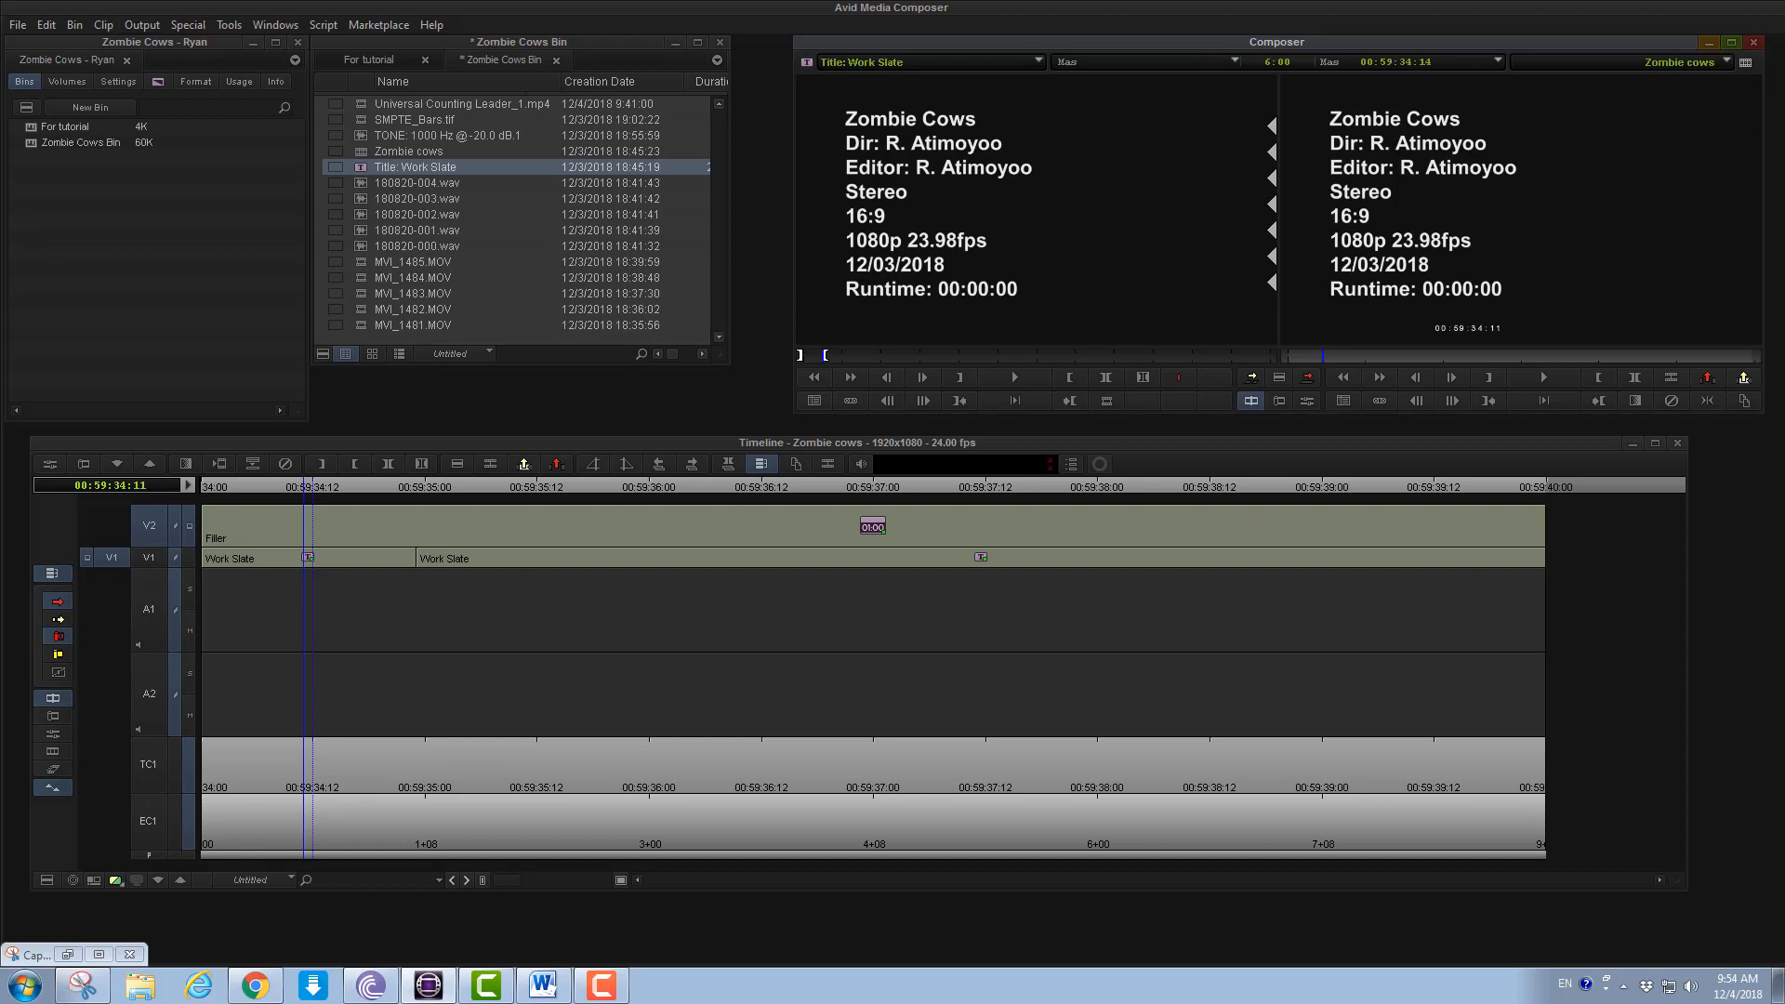
pyautogui.hotkey('ctrl', '9')
pyautogui.hotkey('alt', 's')
pyautogui.press('Escape')
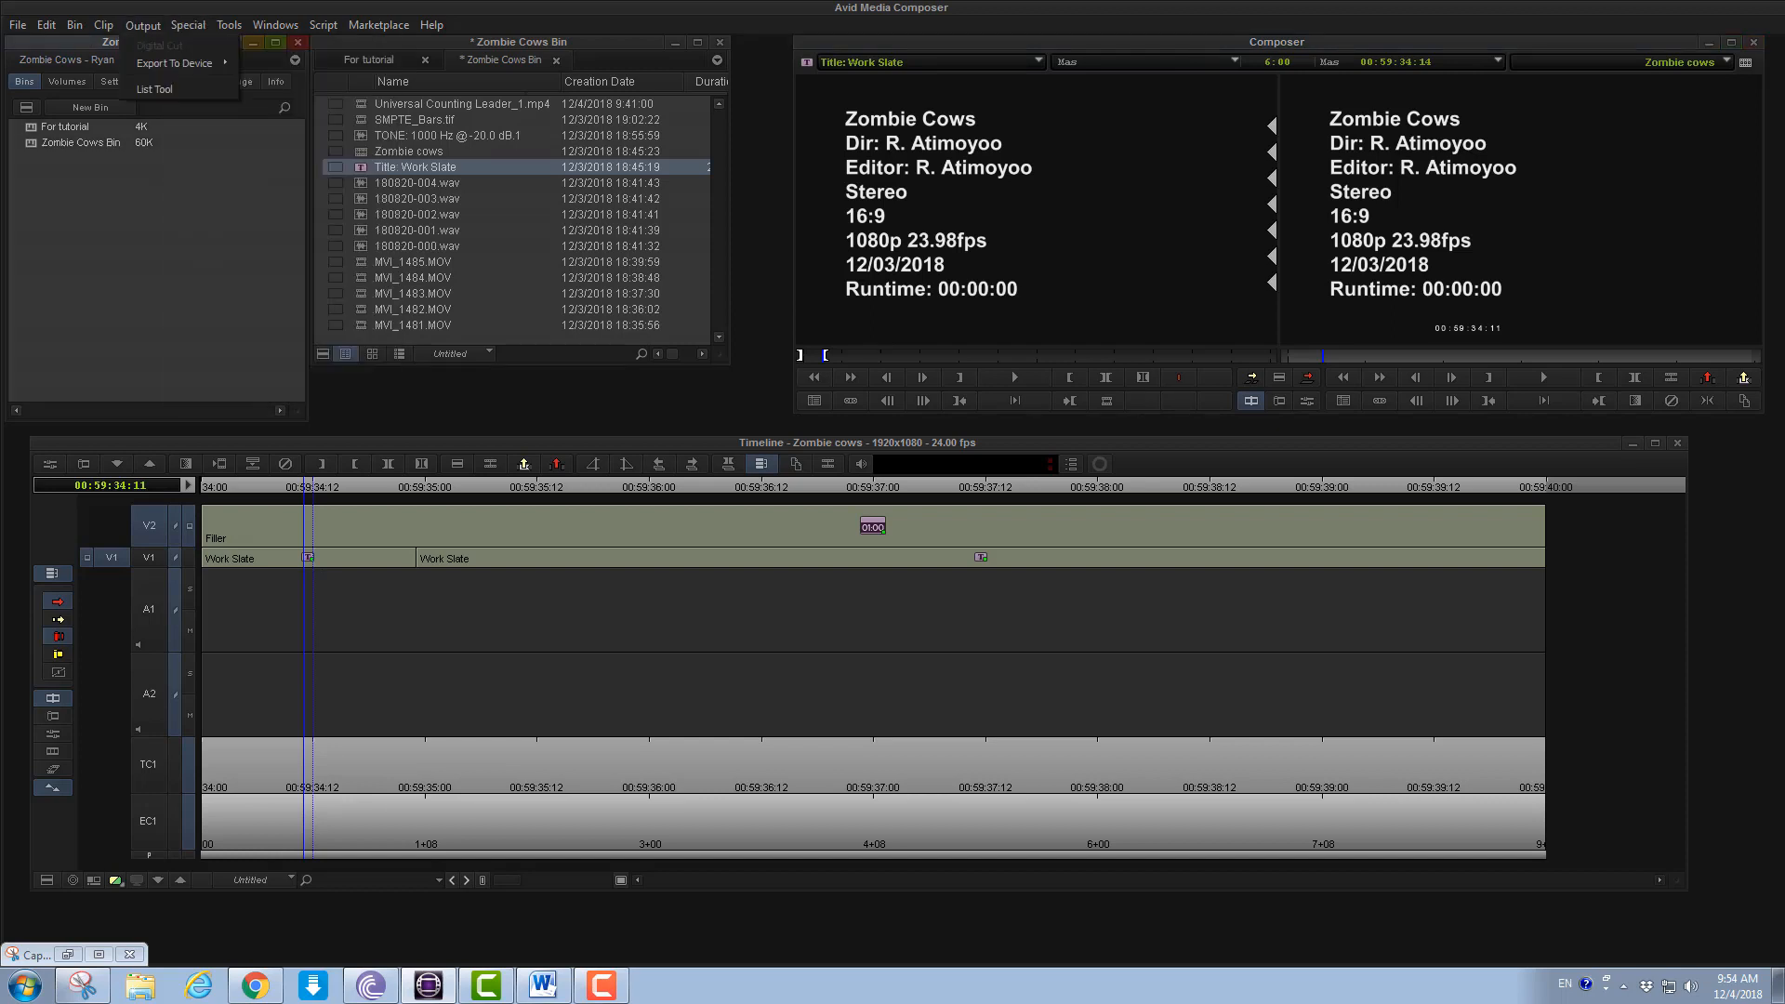
pyautogui.hotkey('alt', 'e')
pyautogui.press('Left')
pyautogui.press('Right')
pyautogui.press('Right')
pyautogui.press('Right')
pyautogui.press('Right')
pyautogui.press('Right')
pyautogui.press('Right')
pyautogui.press('Right')
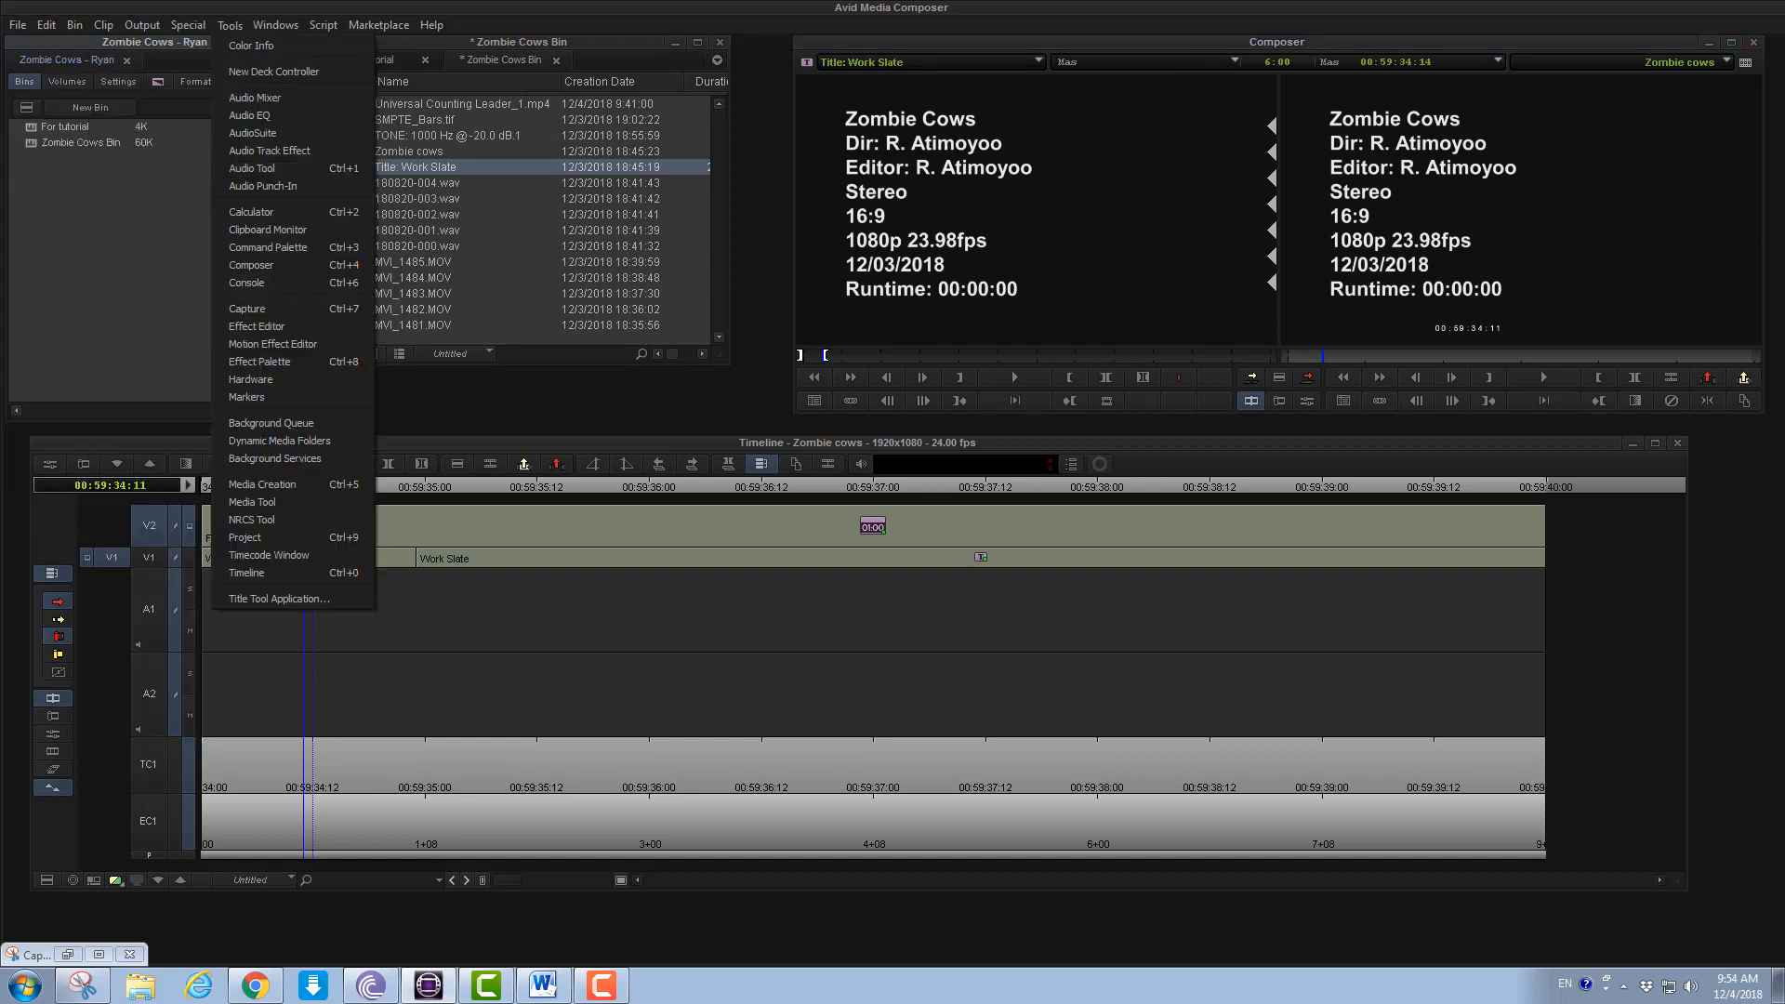
# Create a new sequence in the Zombie Cows Bin
pyautogui.press('Left')
pyautogui.press('Left')
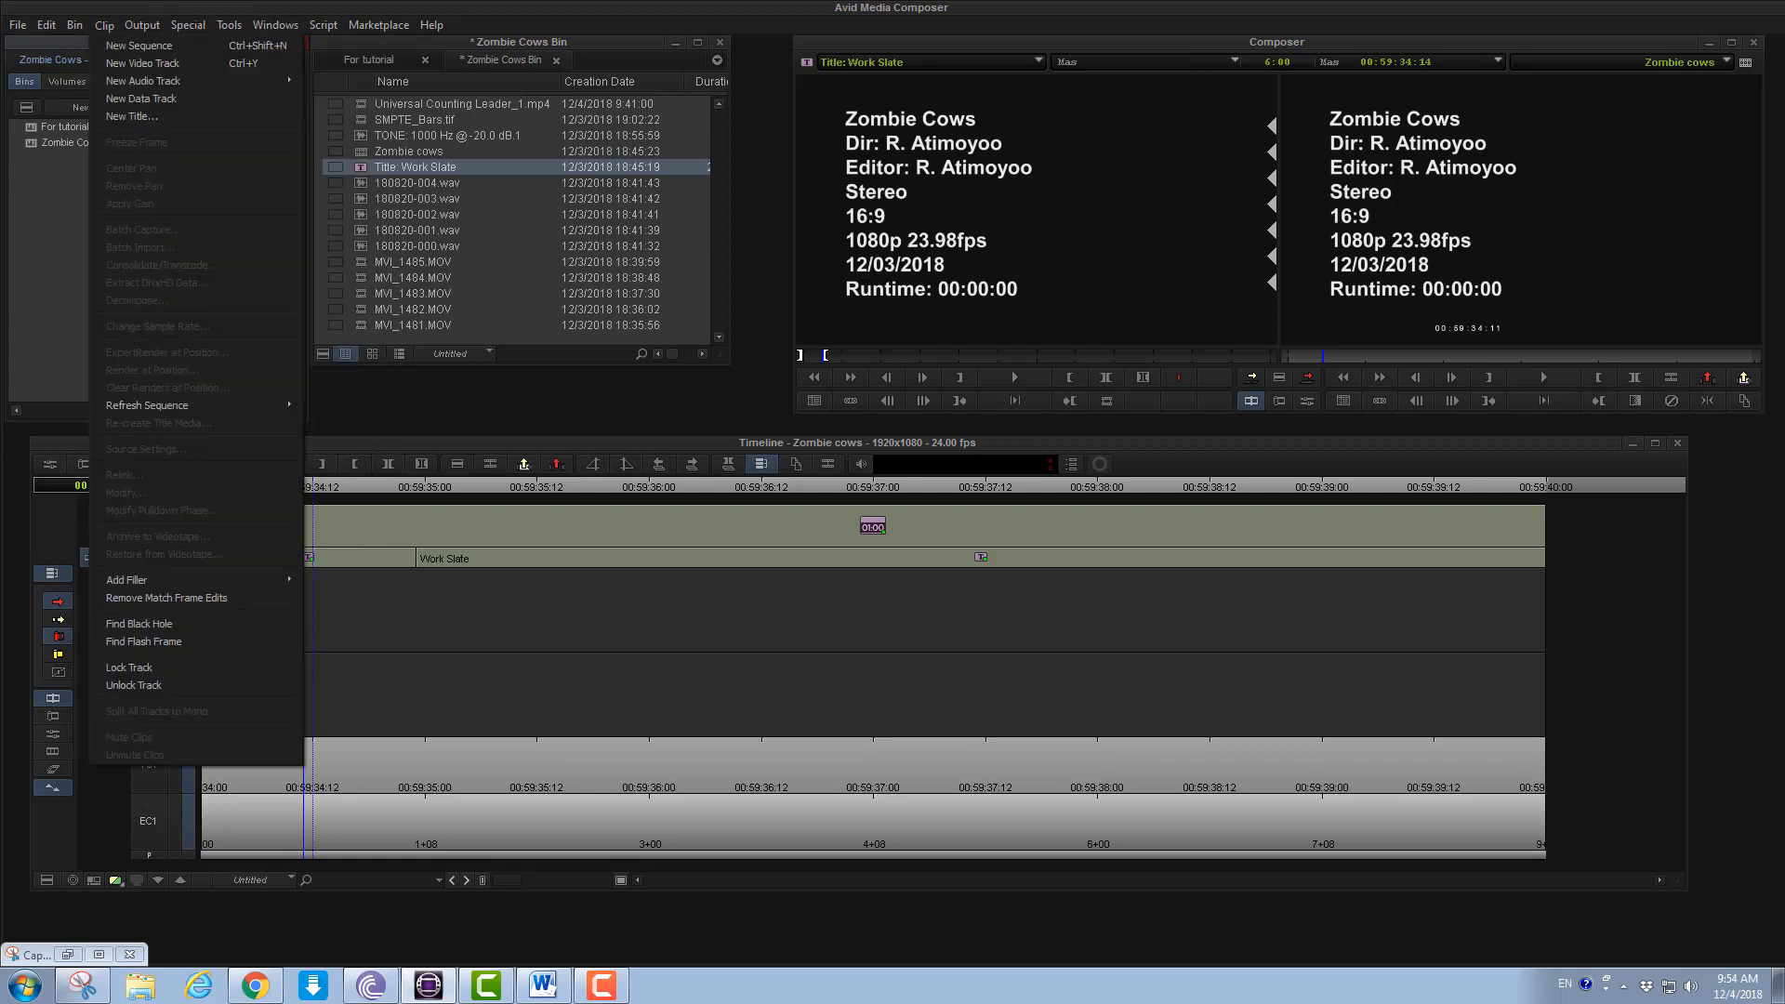
pyautogui.click(138, 46)
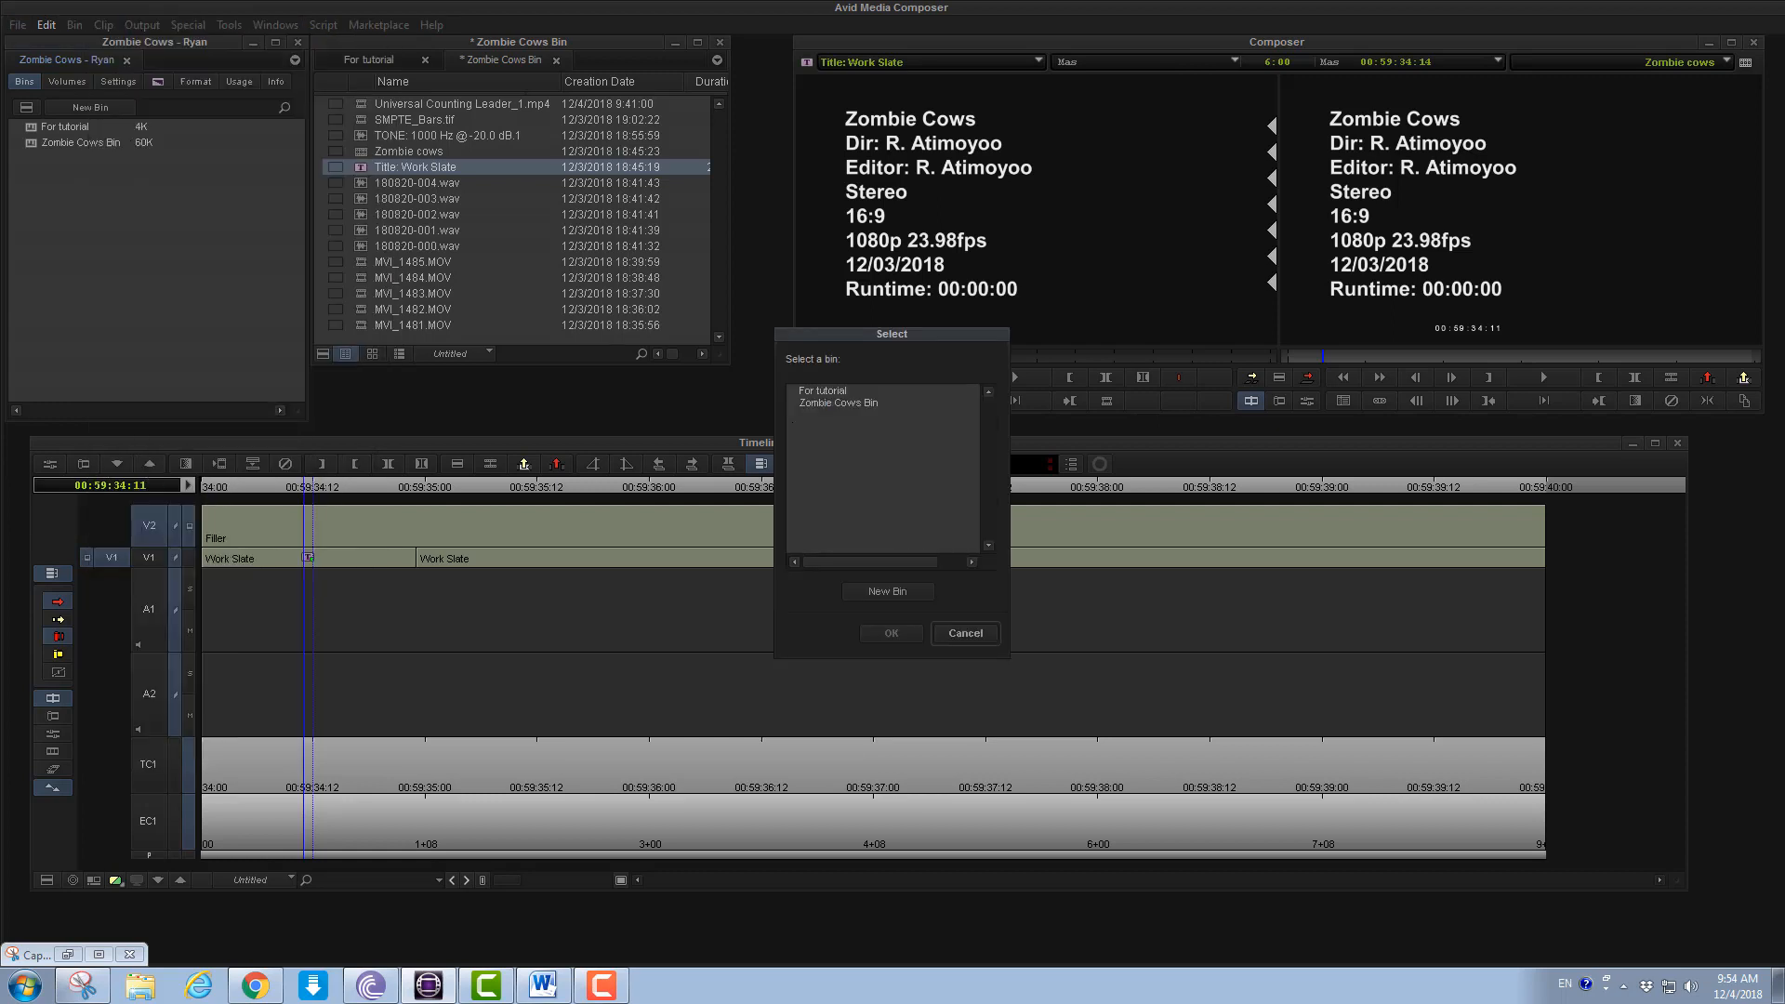
pyautogui.click(839, 403)
pyautogui.click(891, 633)
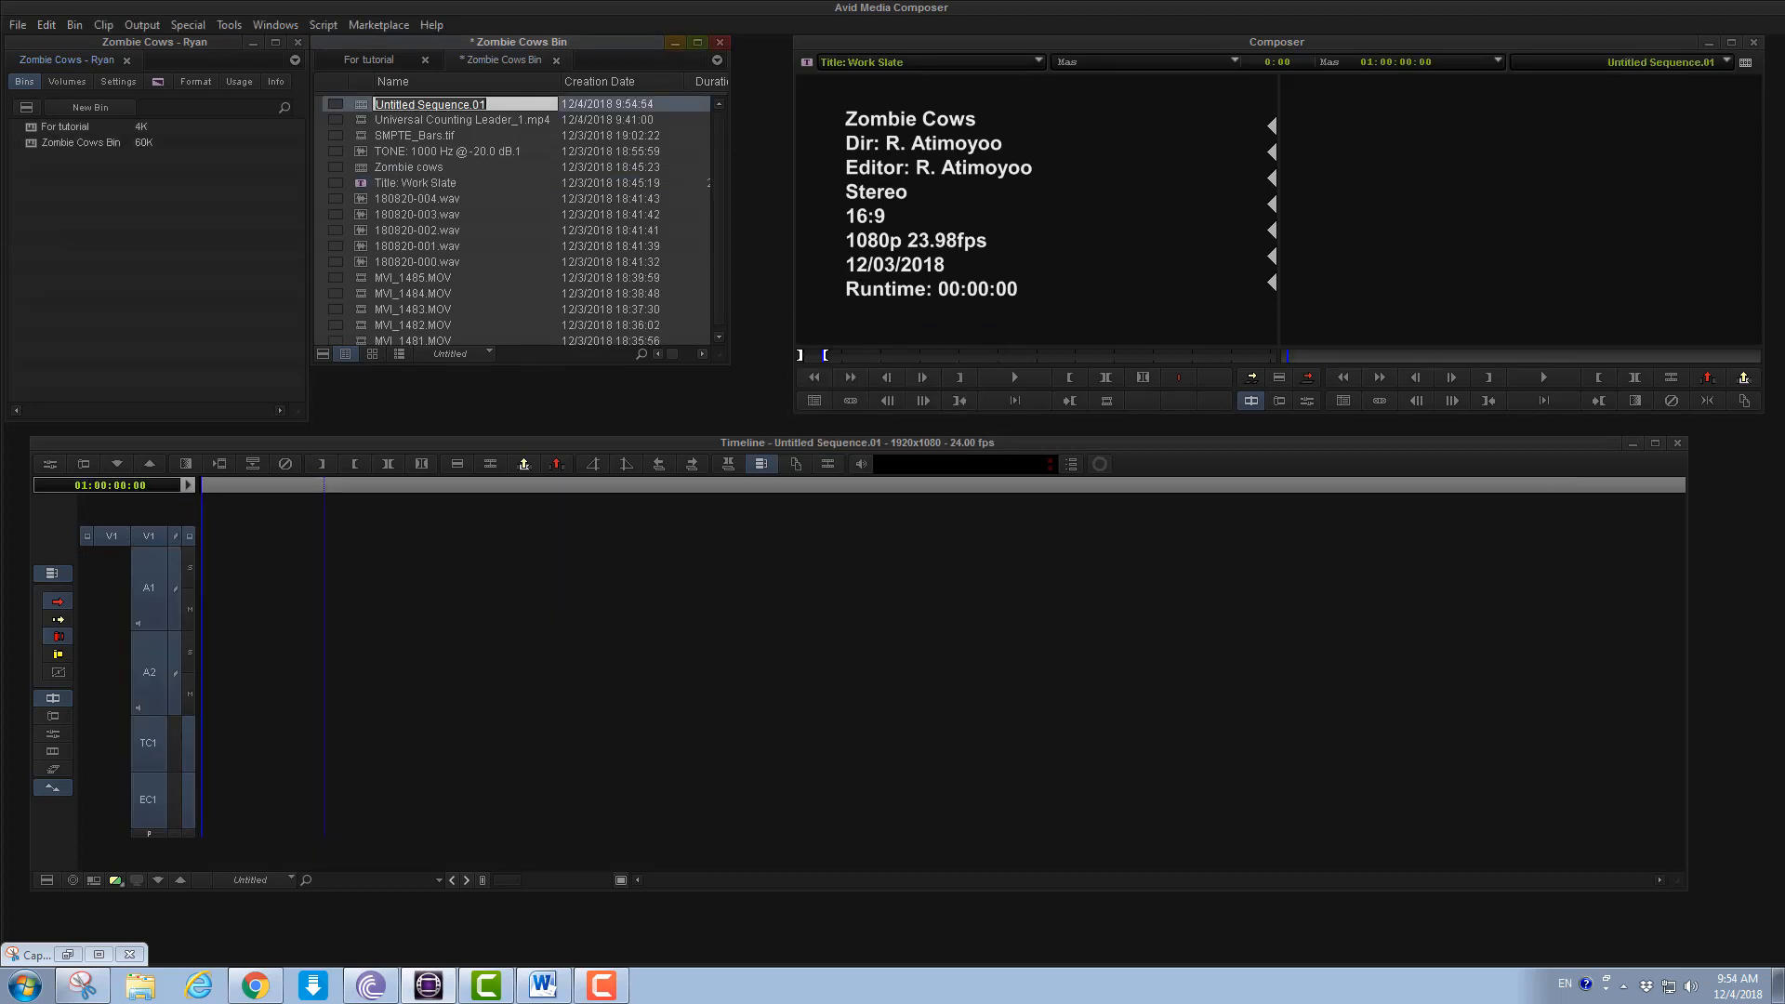
# Name the new sequence fOR TUTORIAL
pyautogui.write('fOR TUTORIAL')
pyautogui.press('Return')
pyautogui.click(541, 213)
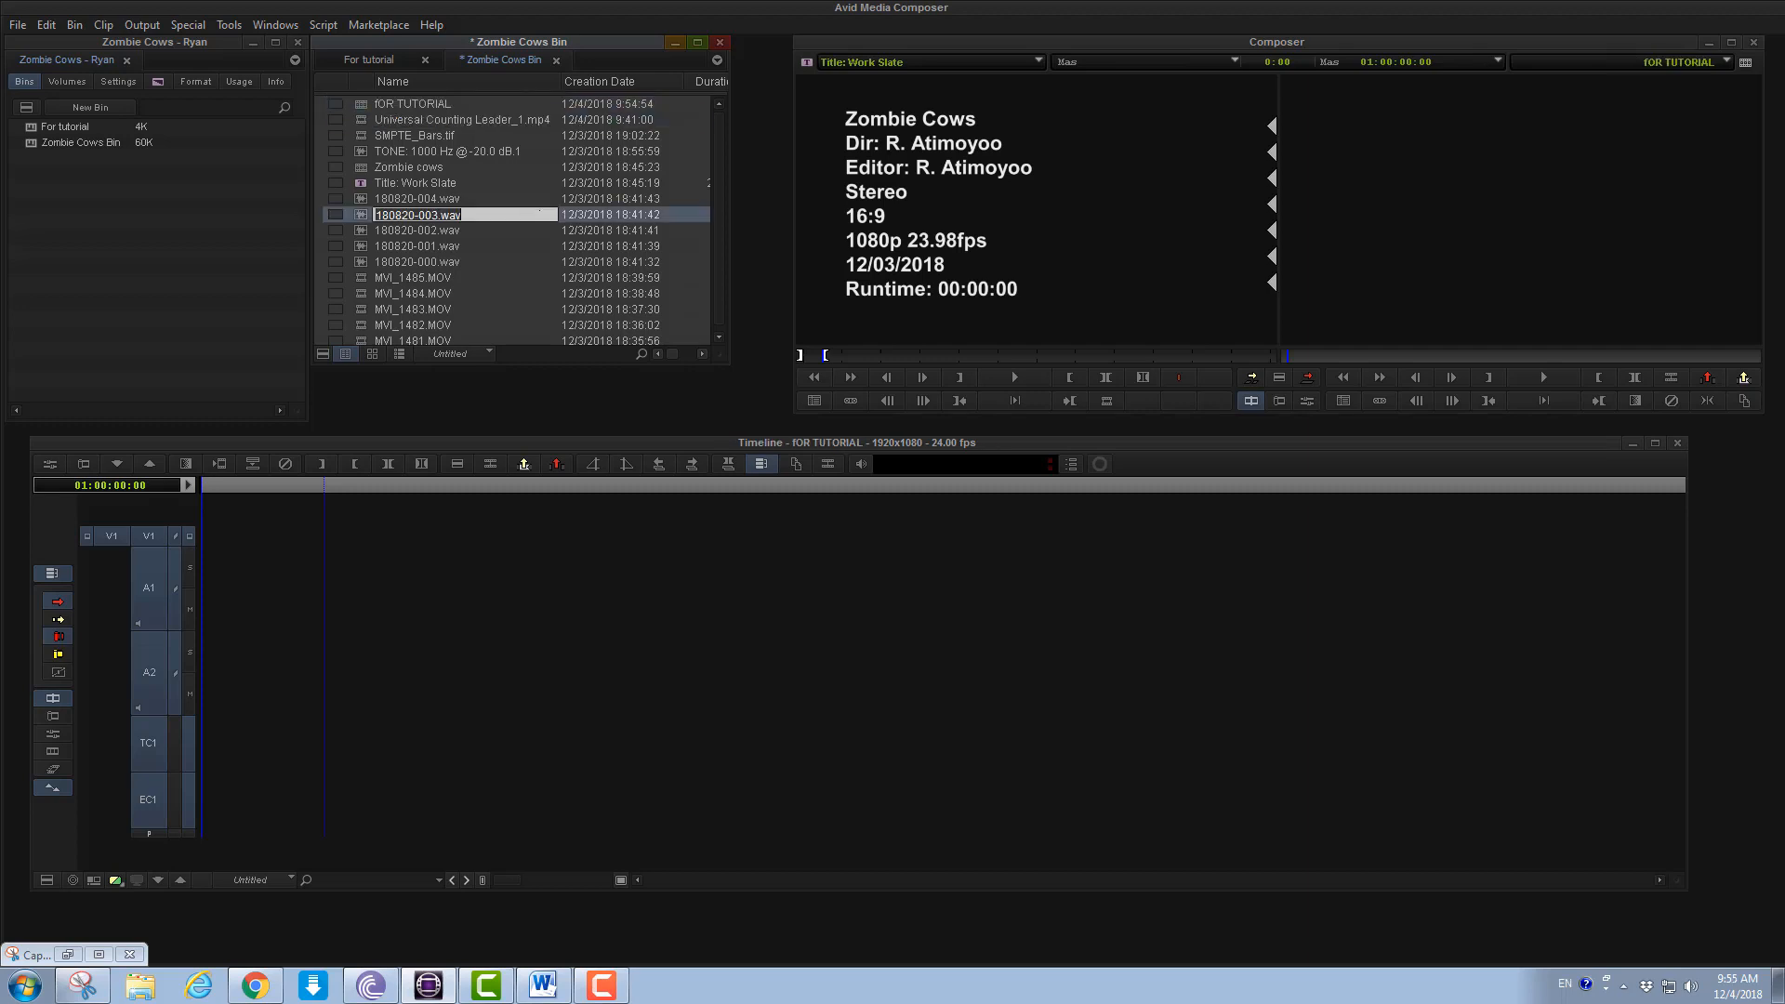
# Load the Work Slate title as the source and splice it into V1 at the start of the empty sequence
pyautogui.doubleClick(361, 184)
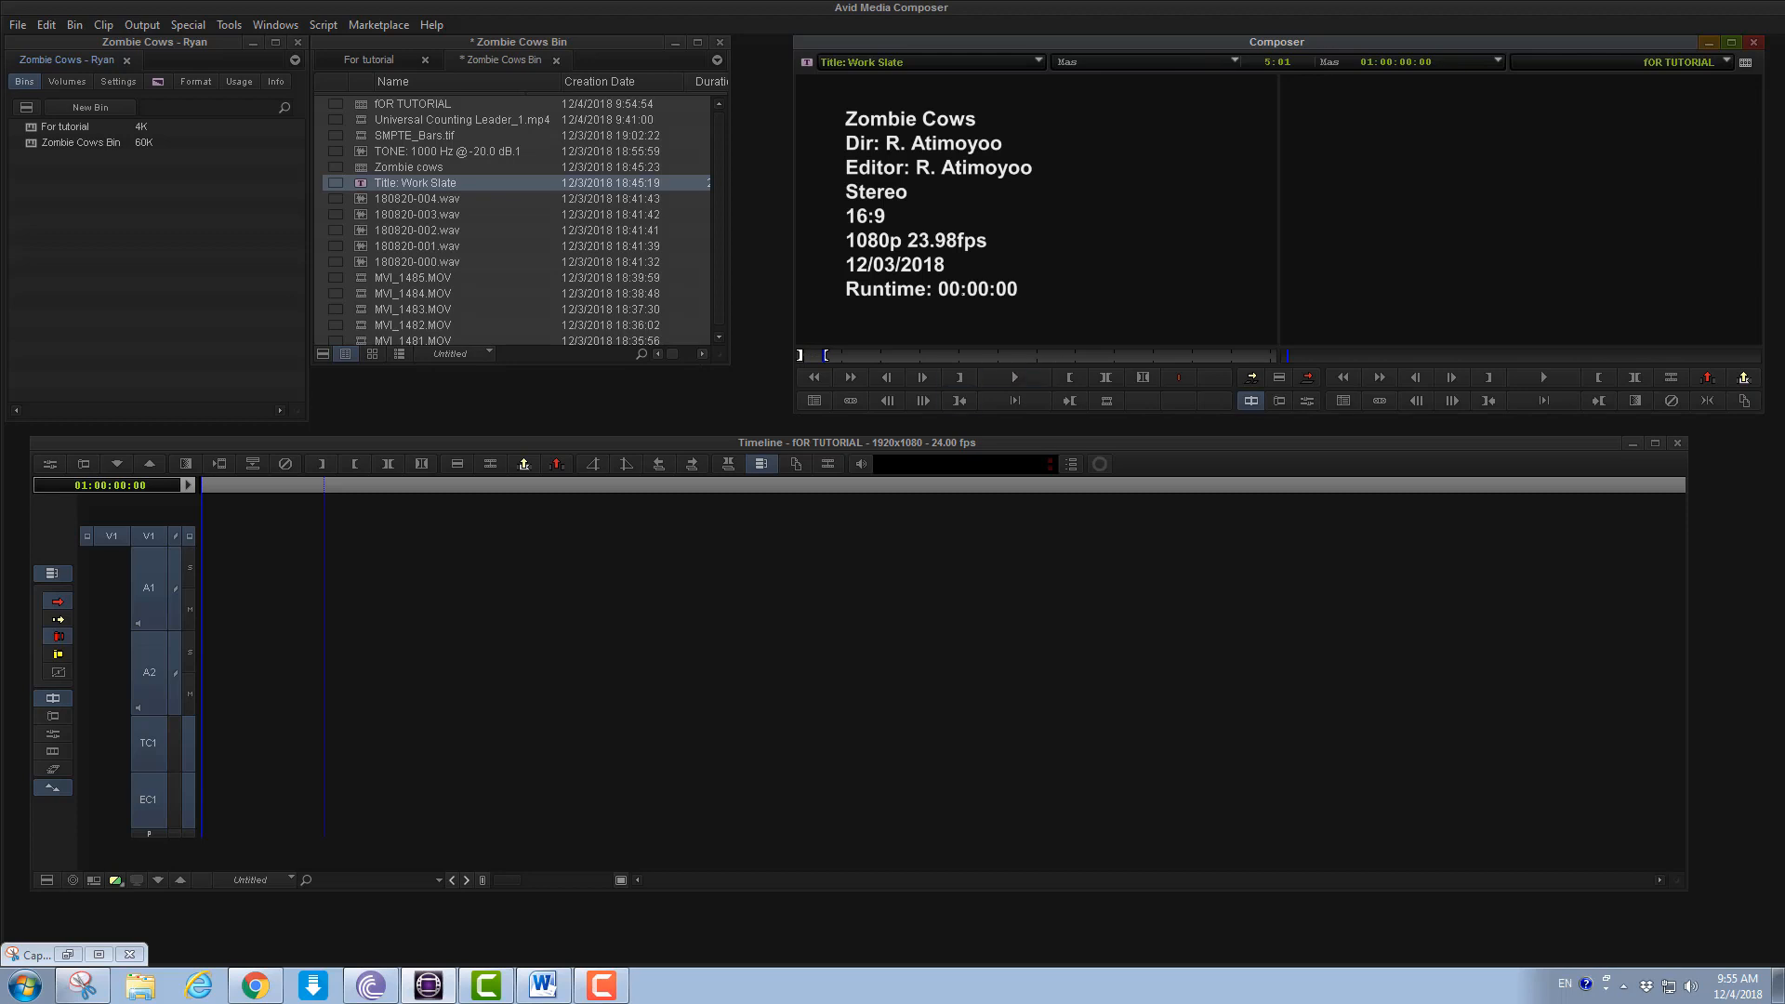
pyautogui.press('v')
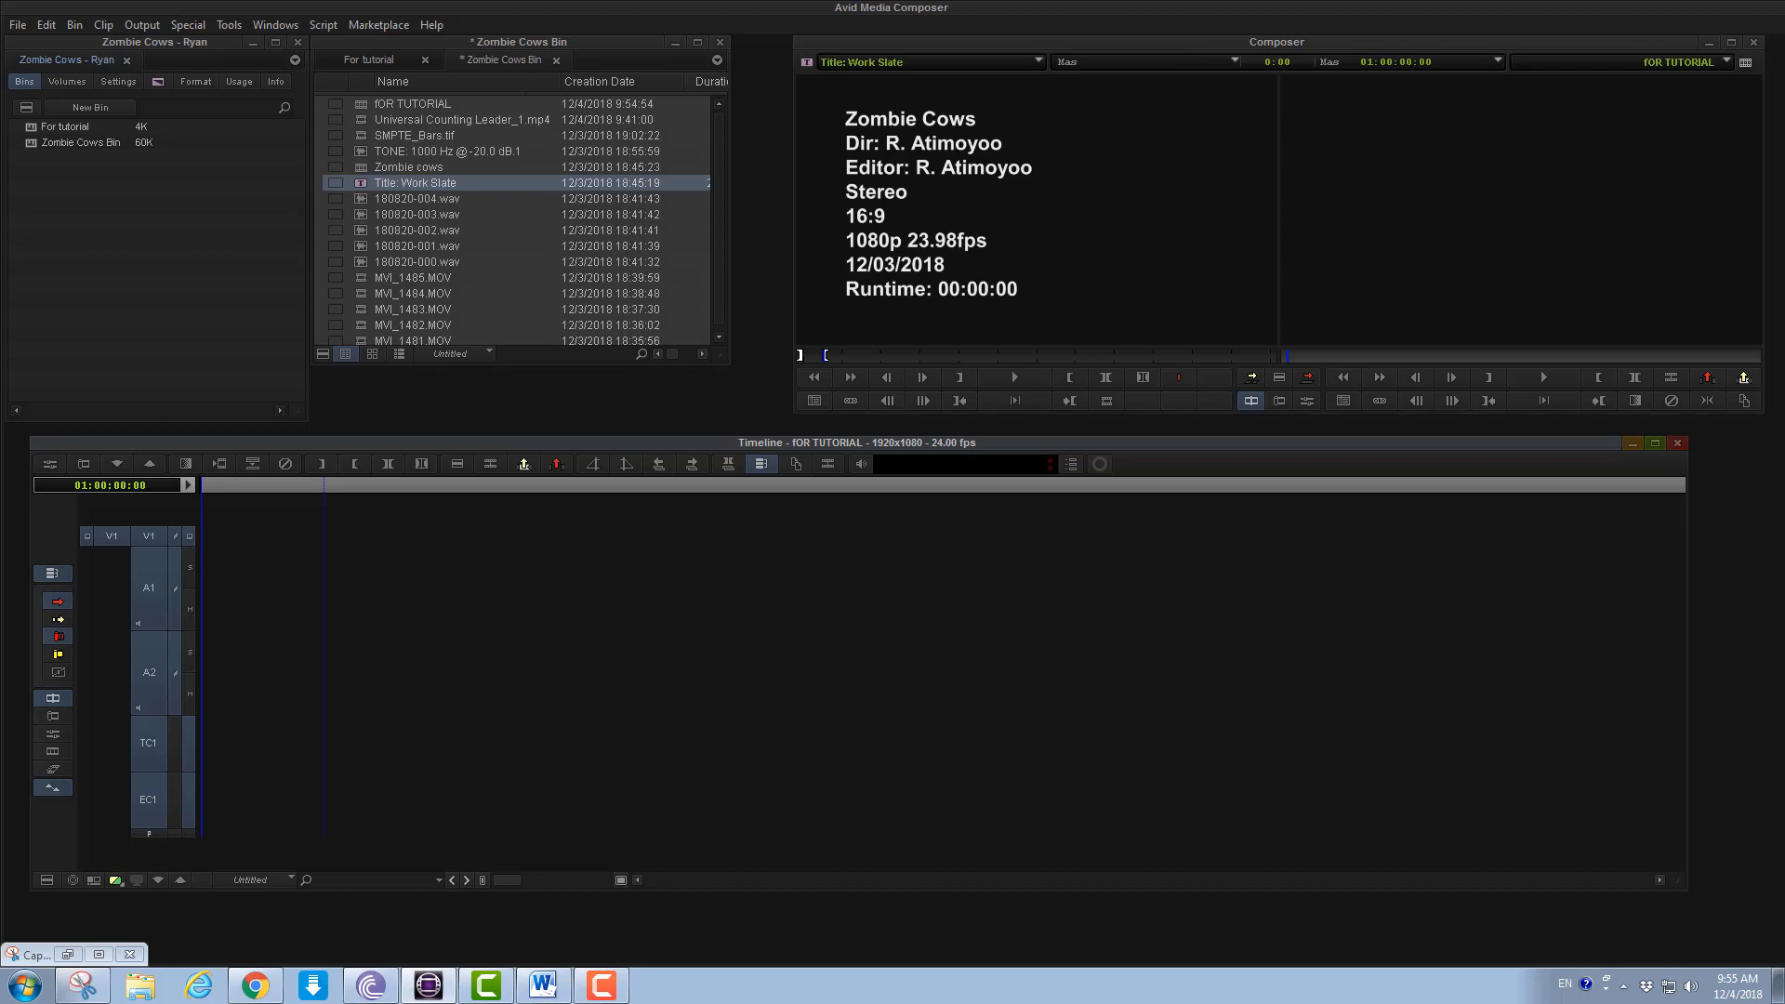
pyautogui.press('v')
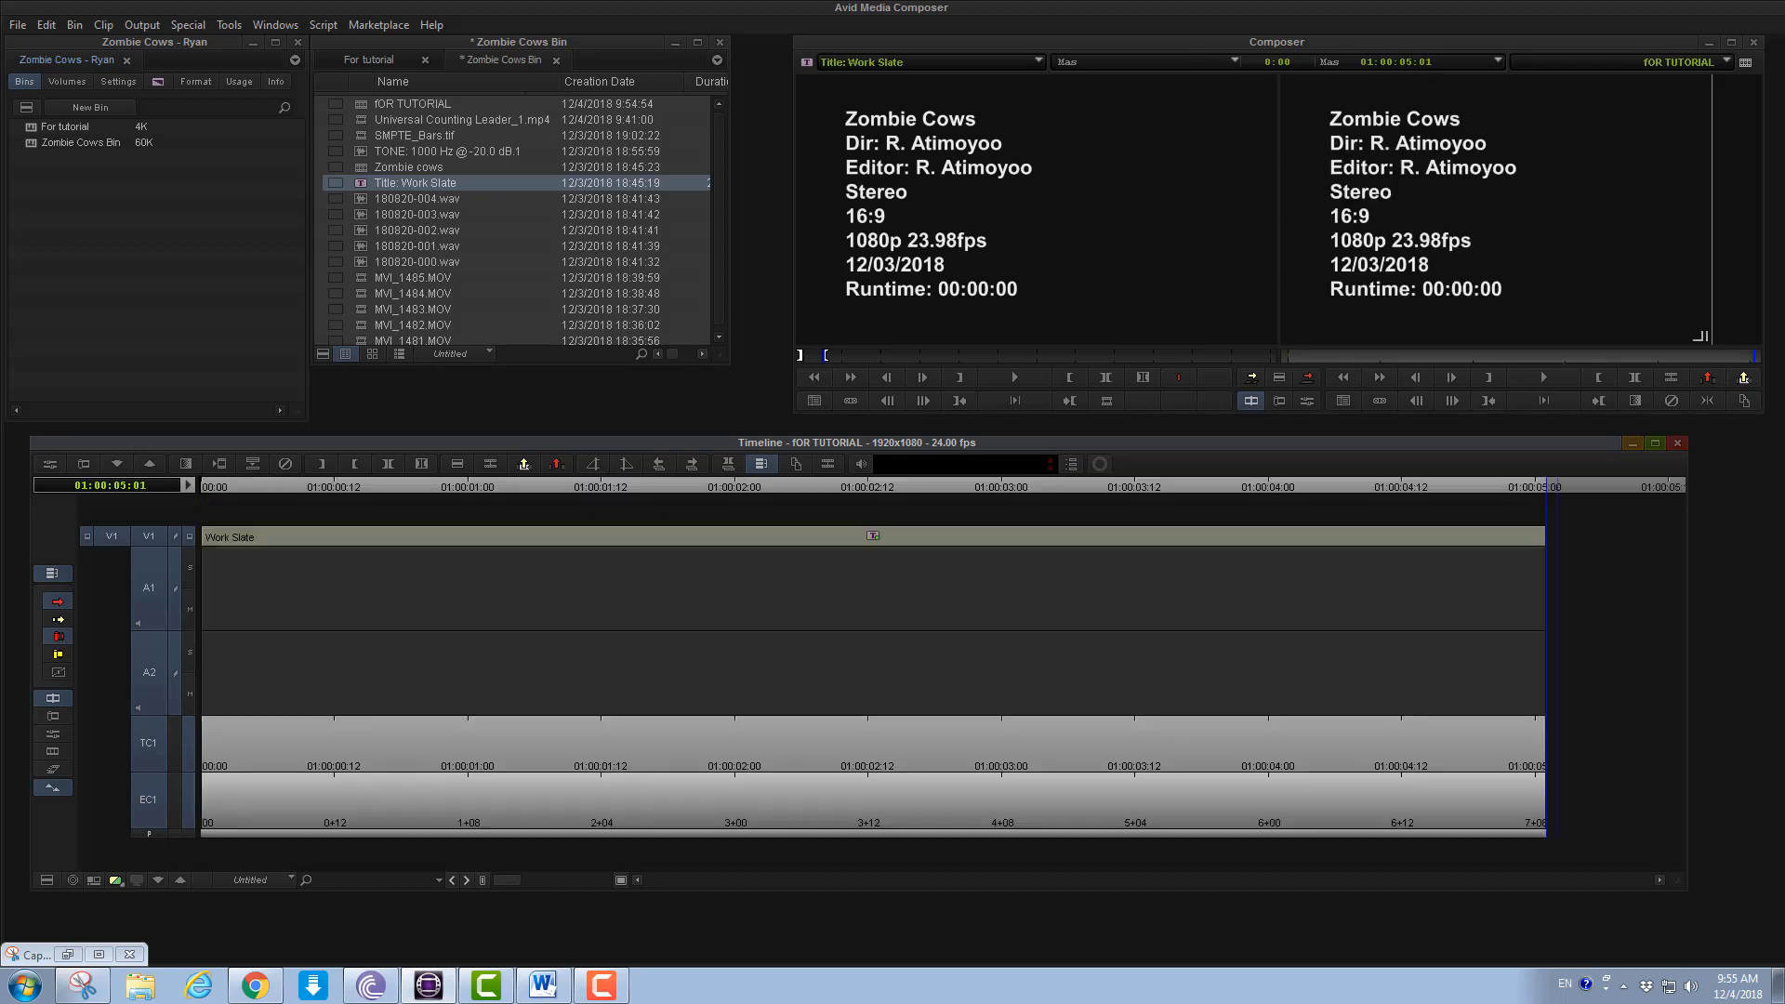
# Return to the start of the sequence and mark the full span of the Work Slate segment on V1
pyautogui.moveTo(234, 486)
pyautogui.mouseDown()
pyautogui.moveTo(201, 486)
pyautogui.moveTo(1547, 486)
pyautogui.moveTo(202, 487)
pyautogui.mouseUp()
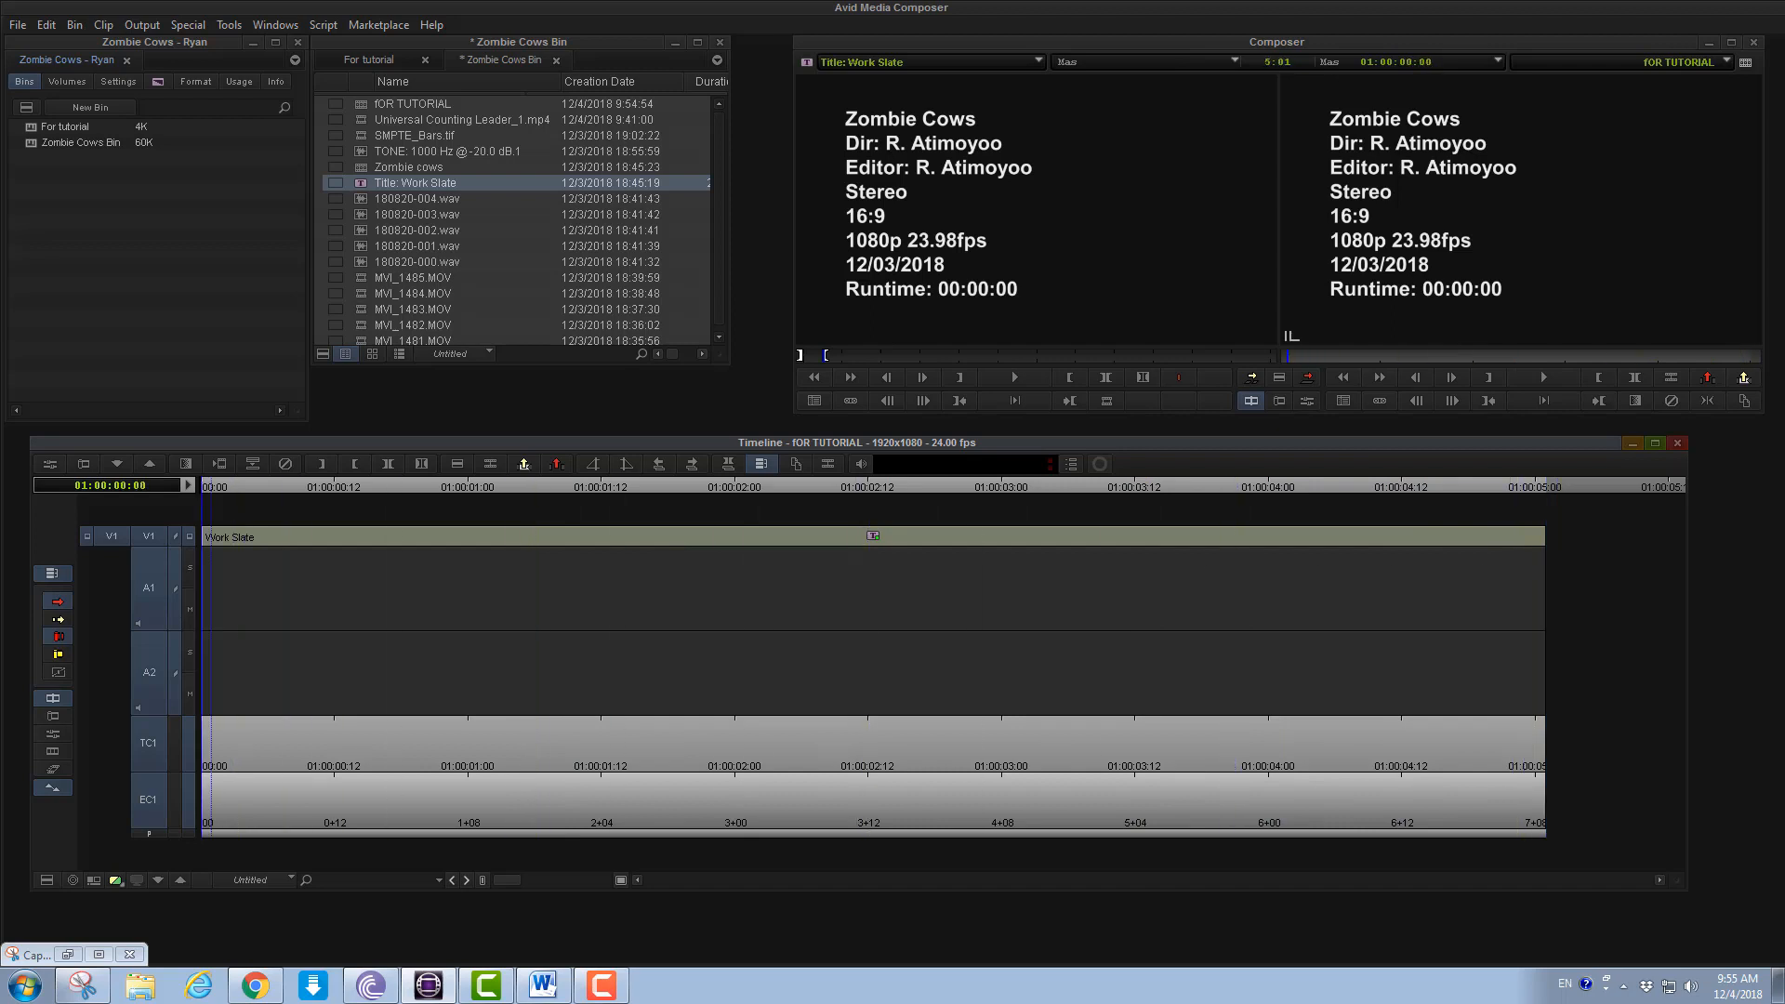
pyautogui.click(723, 537)
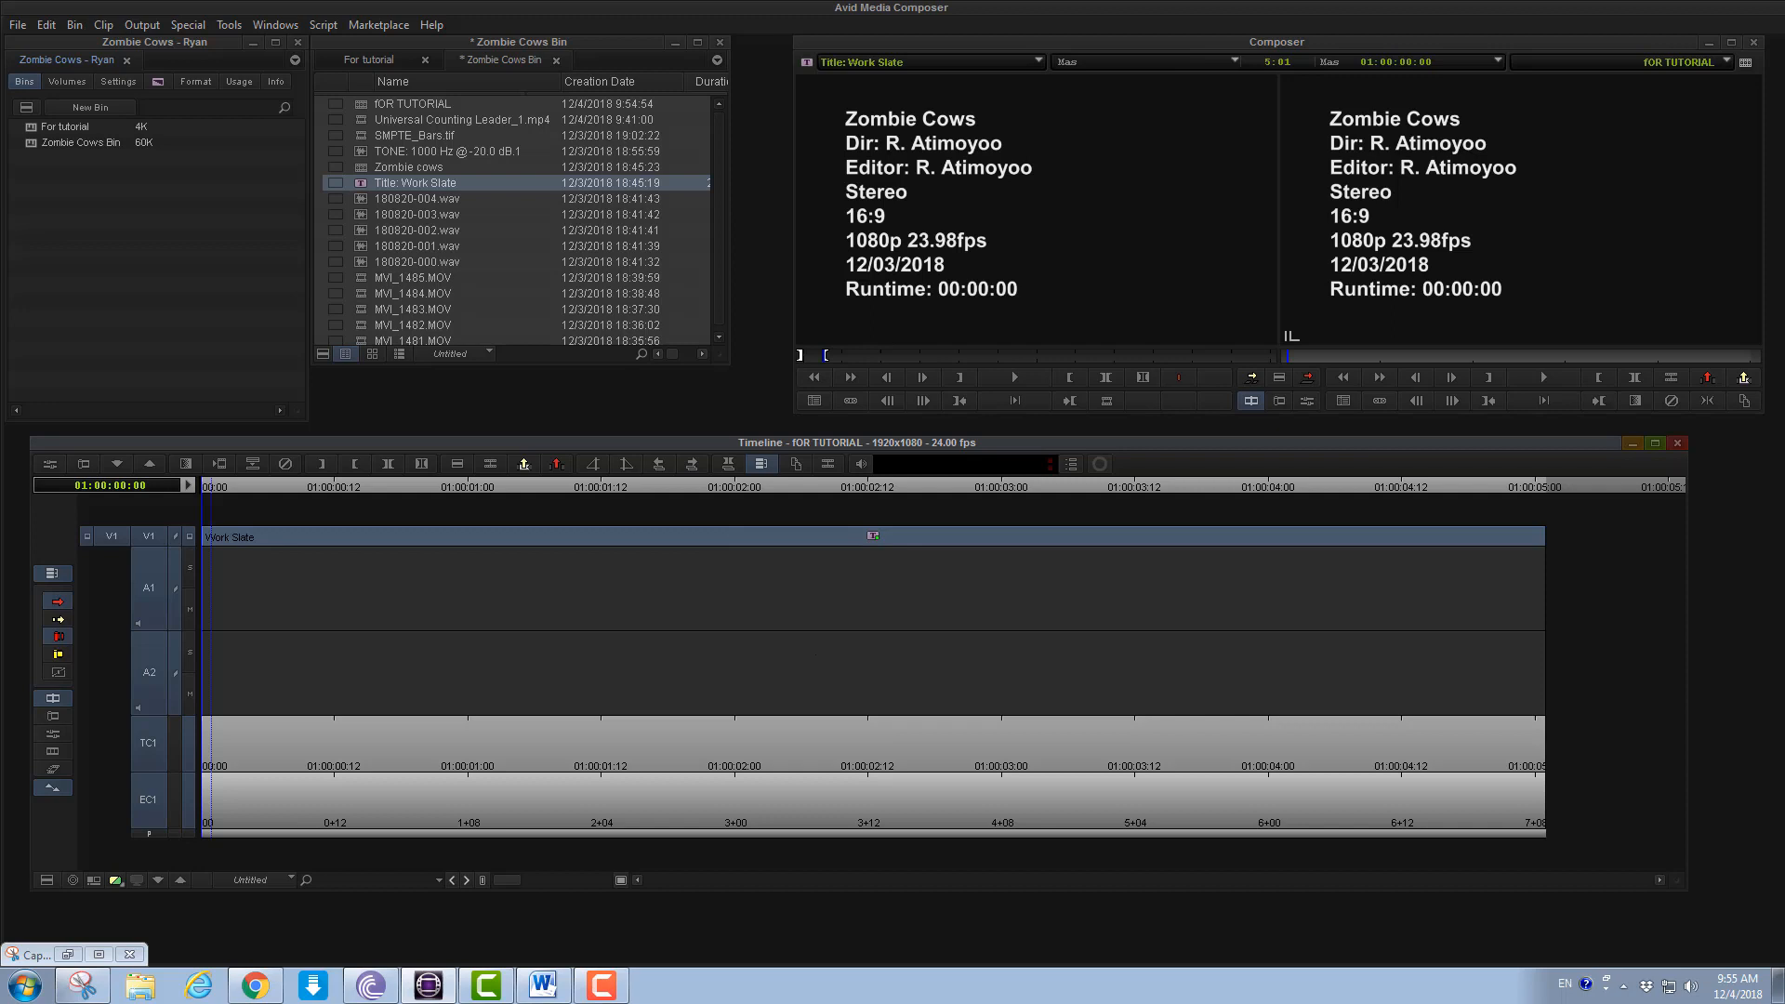
pyautogui.press('t')
pyautogui.click(1036, 212)
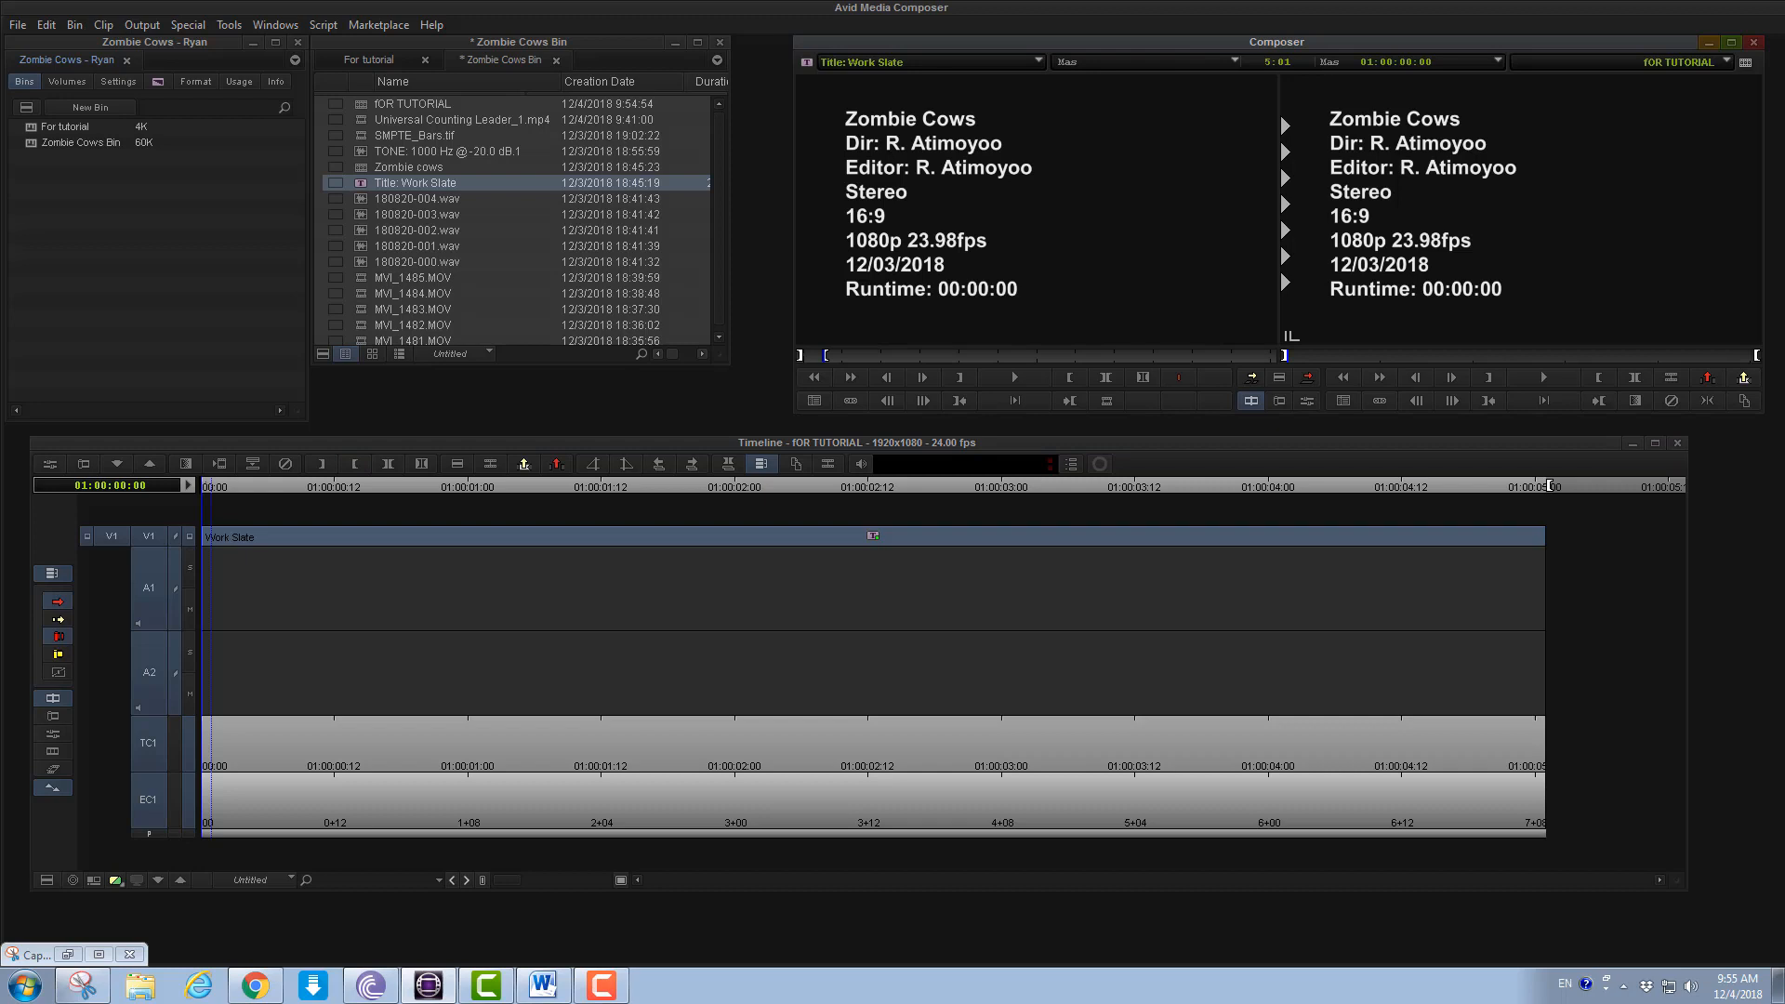
# Mark the Work Slate's extra last frame at 01:00:05:00 and extract it so the slate lasts exactly five seconds
pyautogui.click(1549, 485)
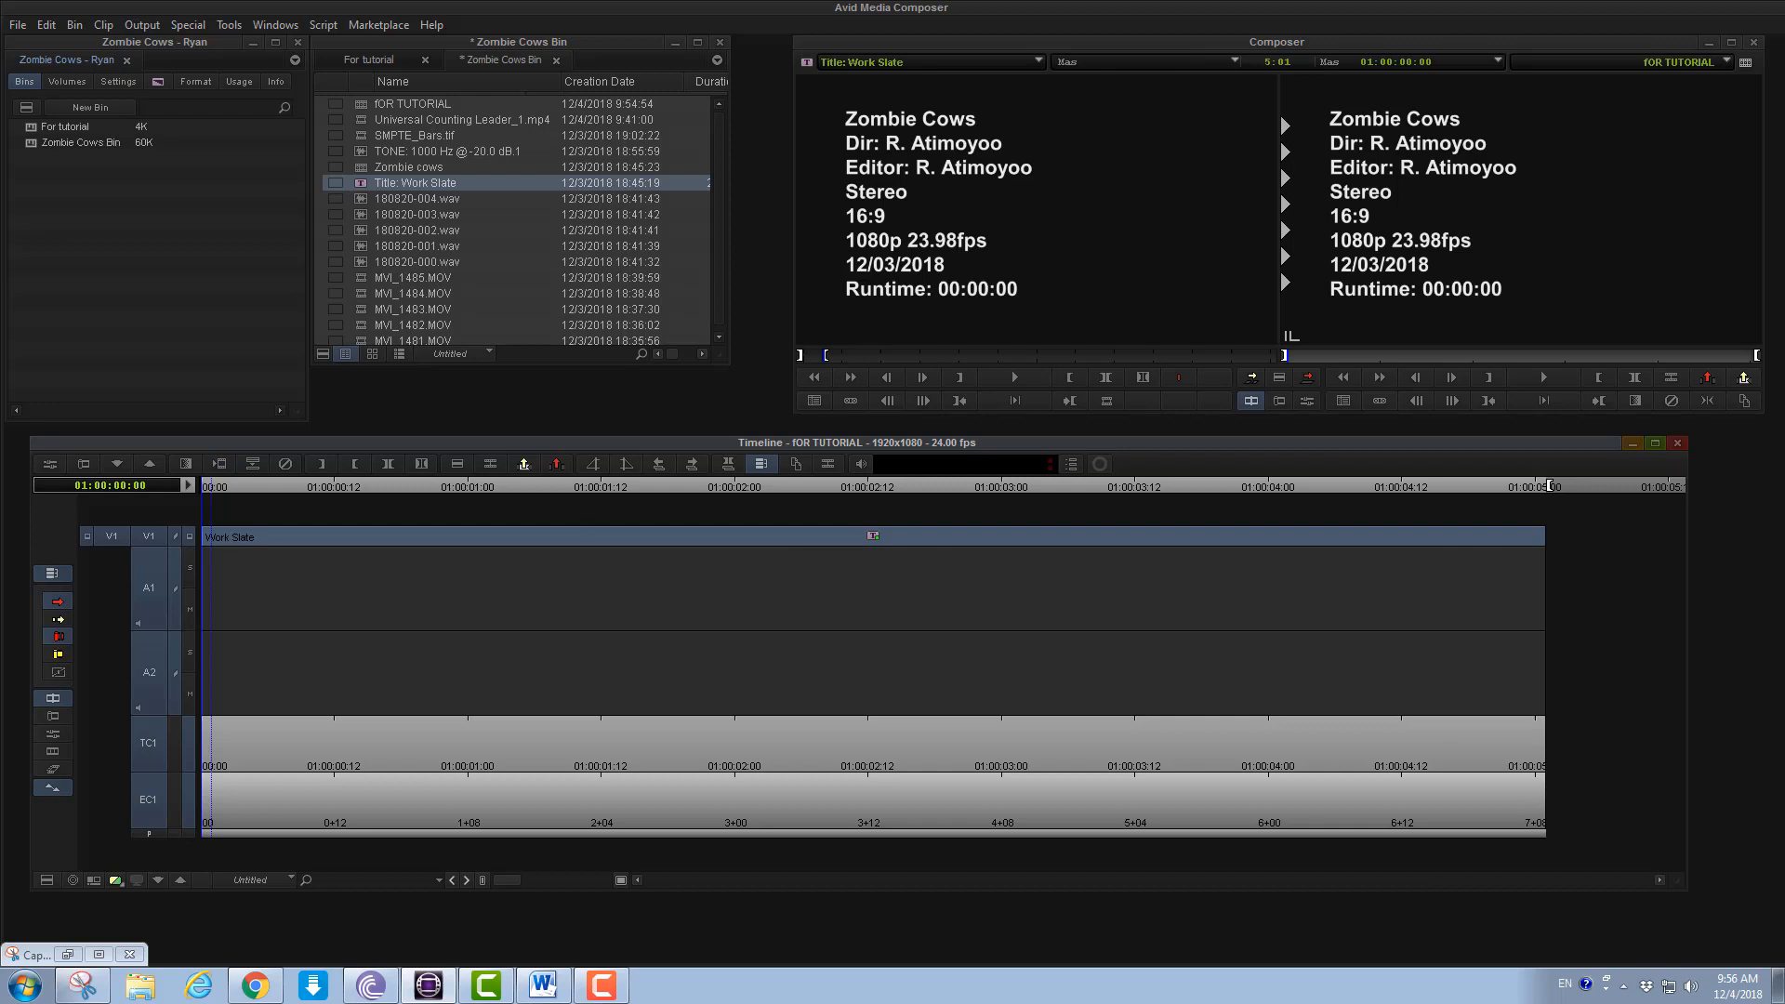
pyautogui.click(1549, 485)
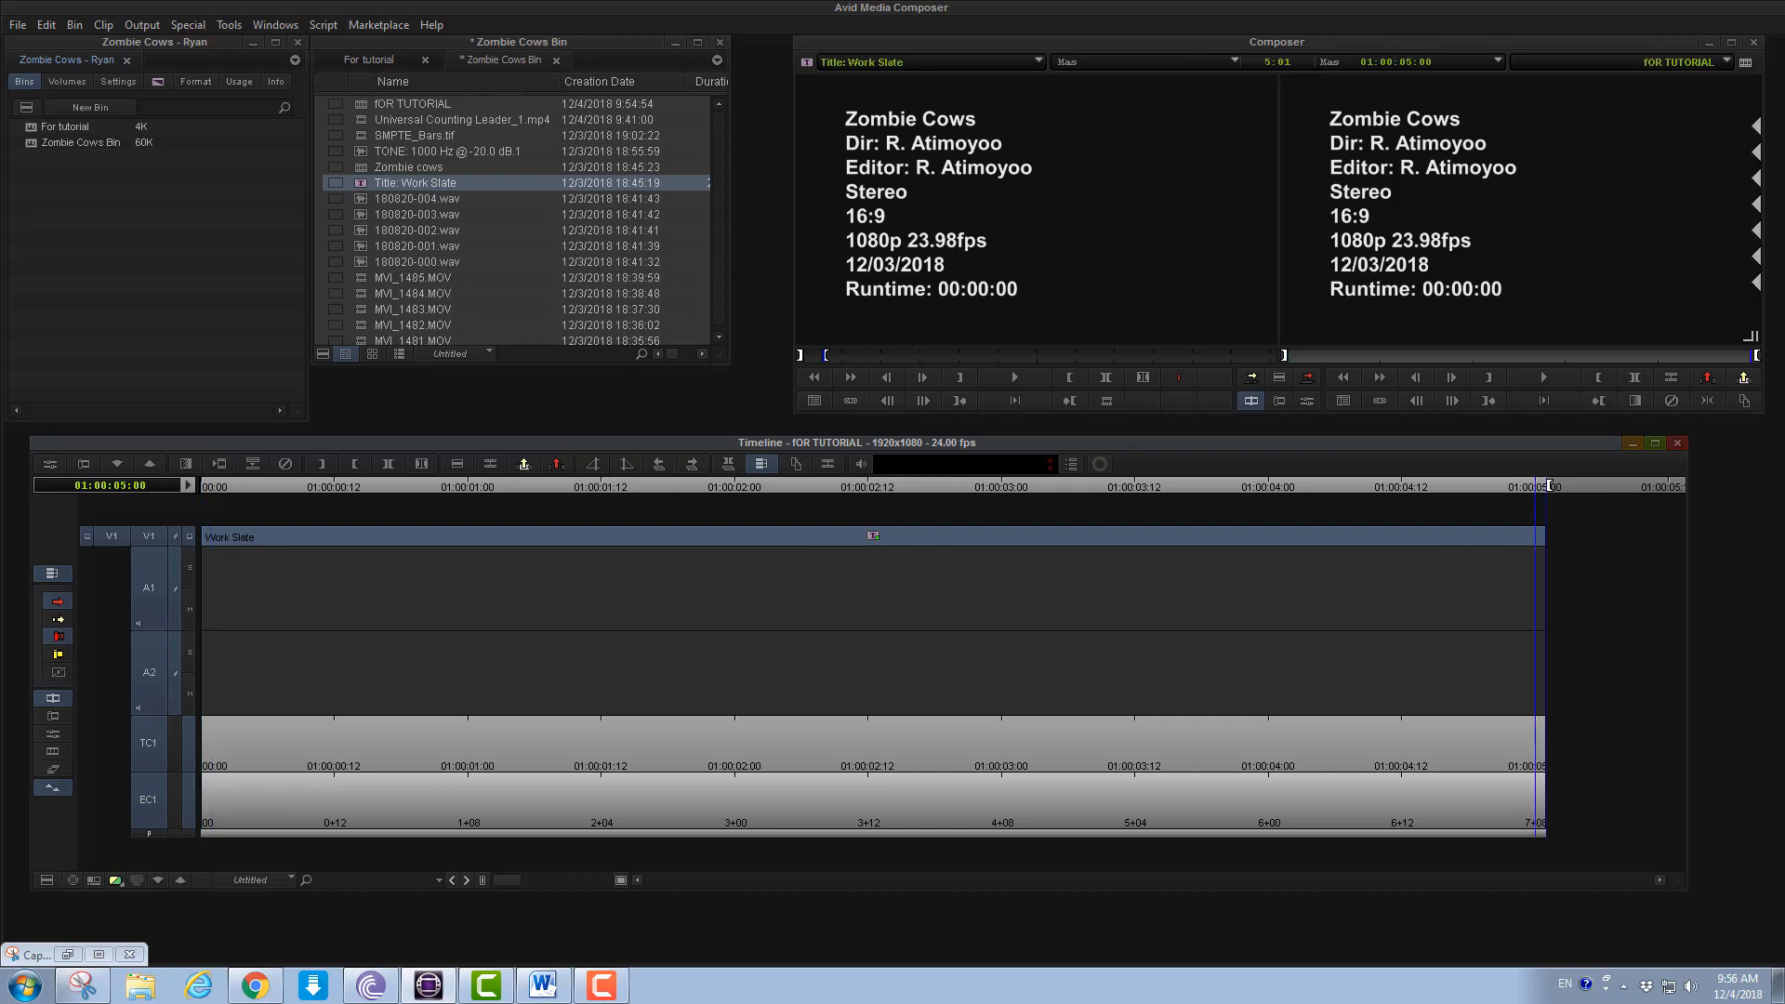
pyautogui.press('o')
pyautogui.press('x')
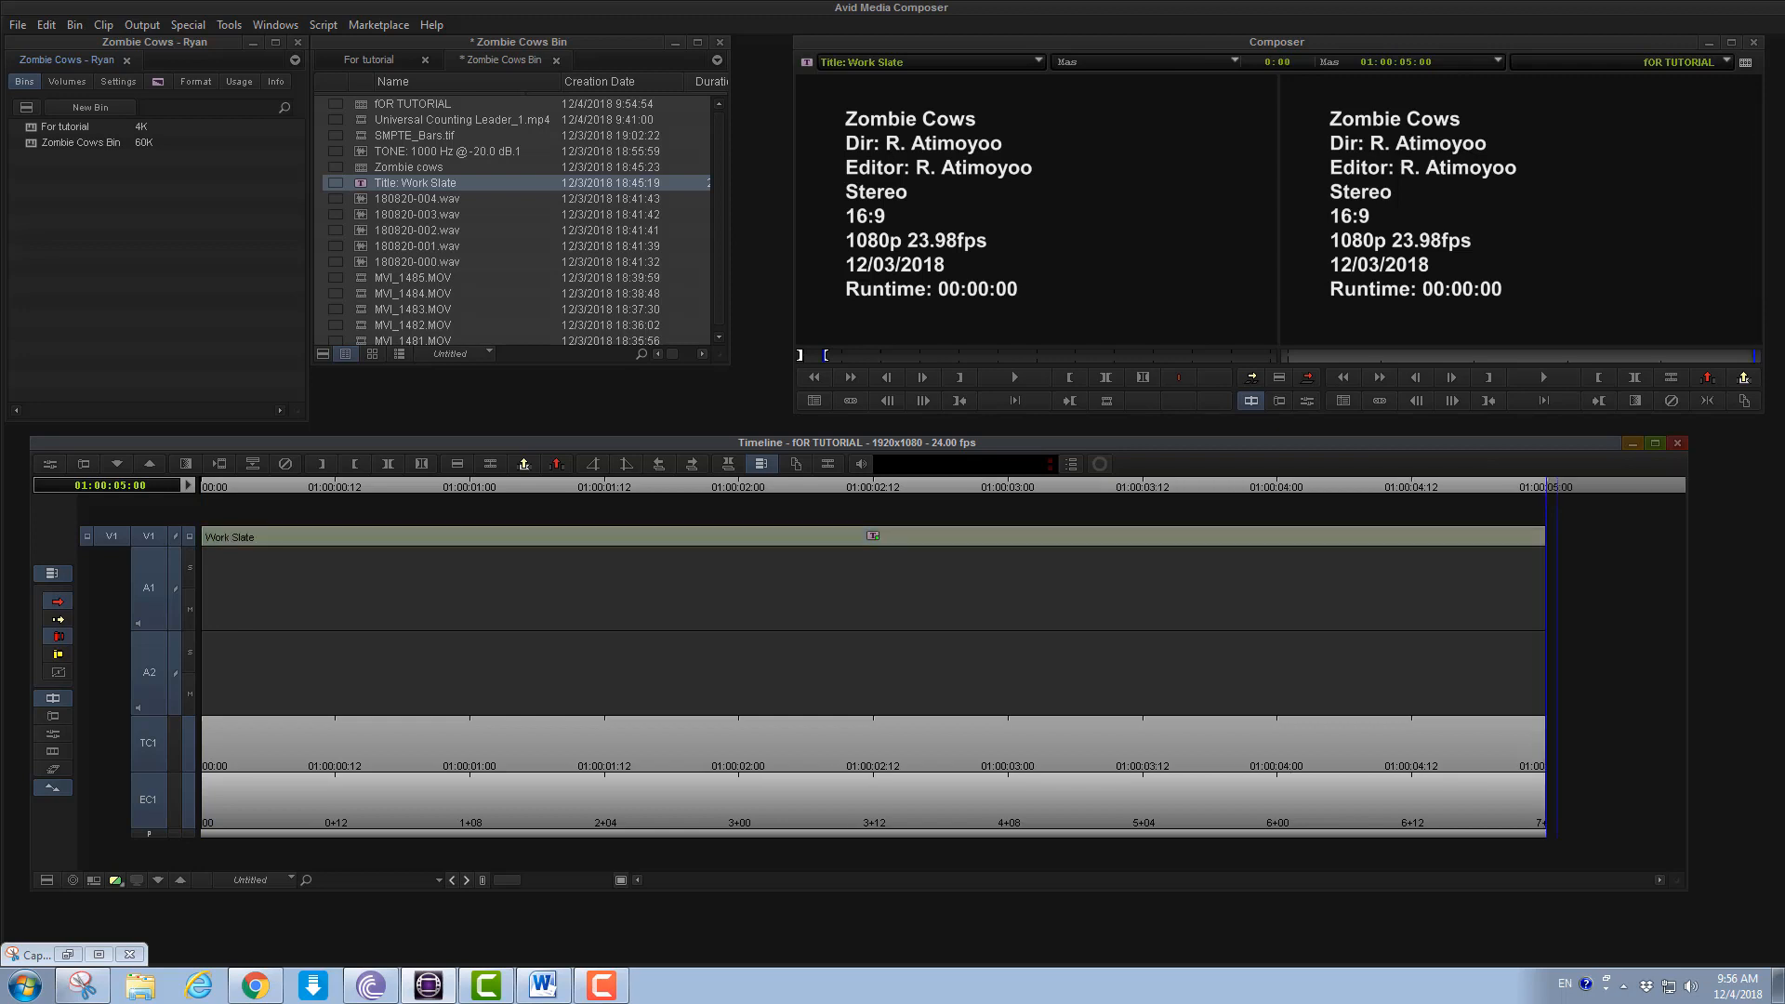
# Mark the span of the trimmed Work Slate from its last frame and load SMPTE_Bars.tif as the source
pyautogui.press('Left')
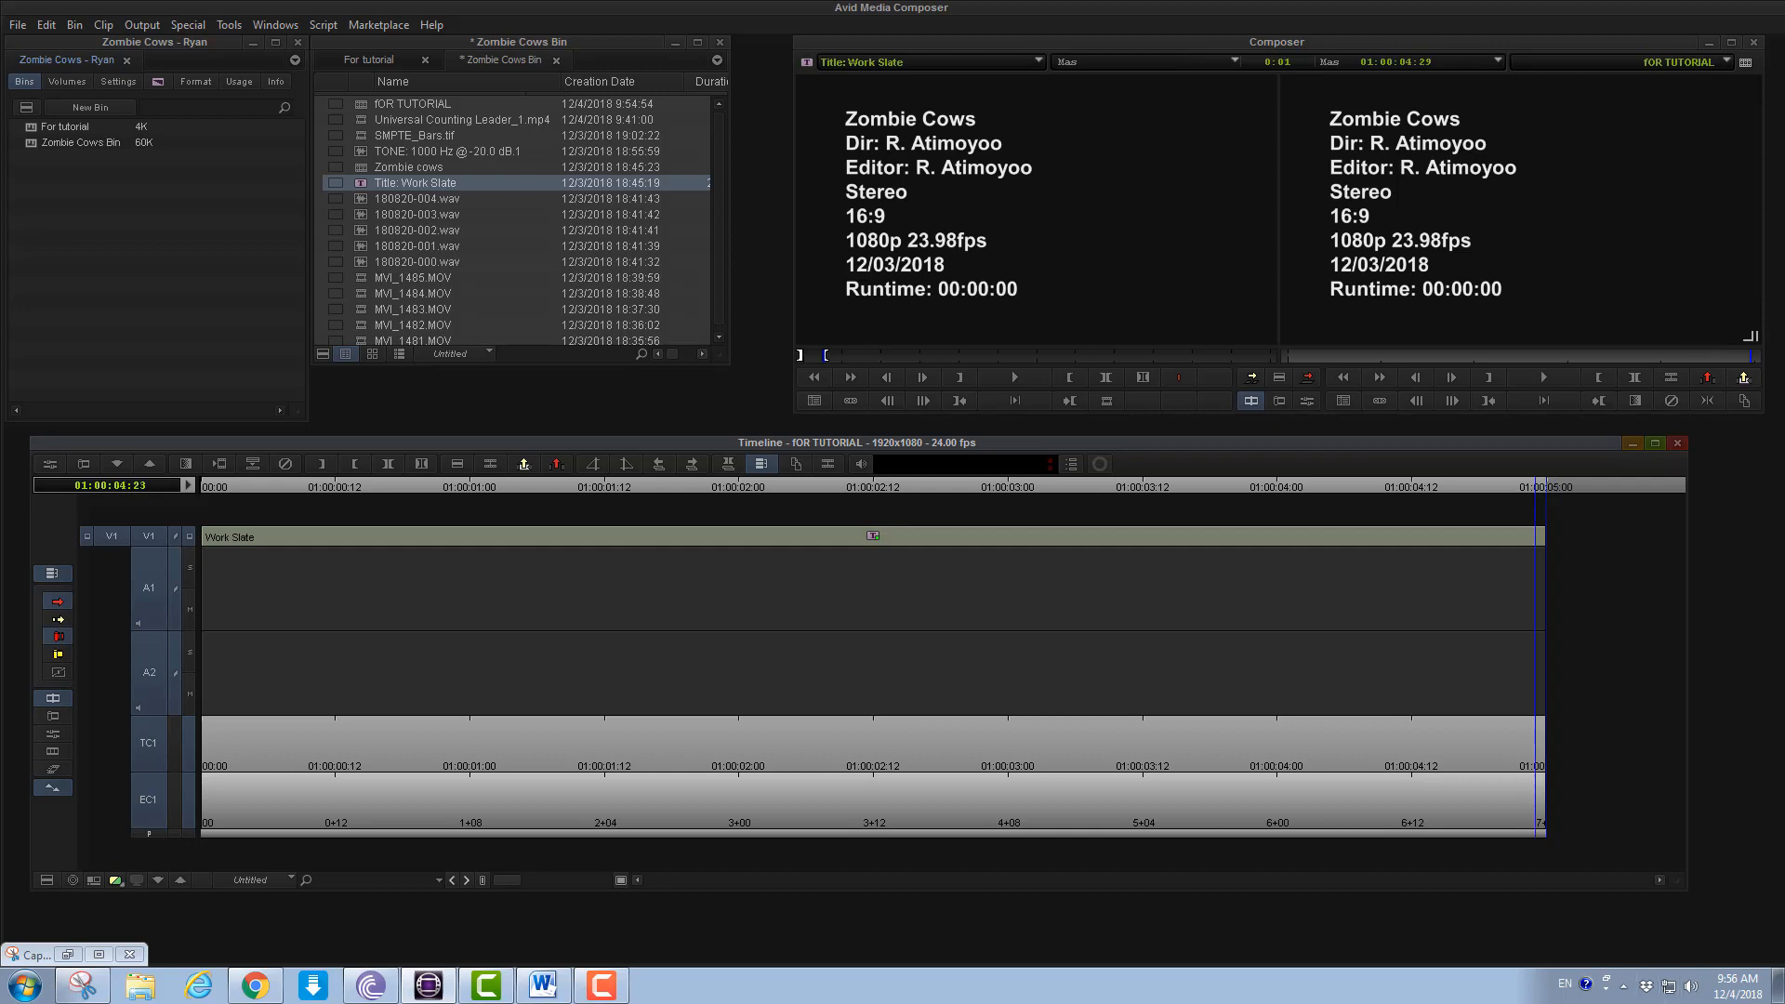
pyautogui.click(852, 534)
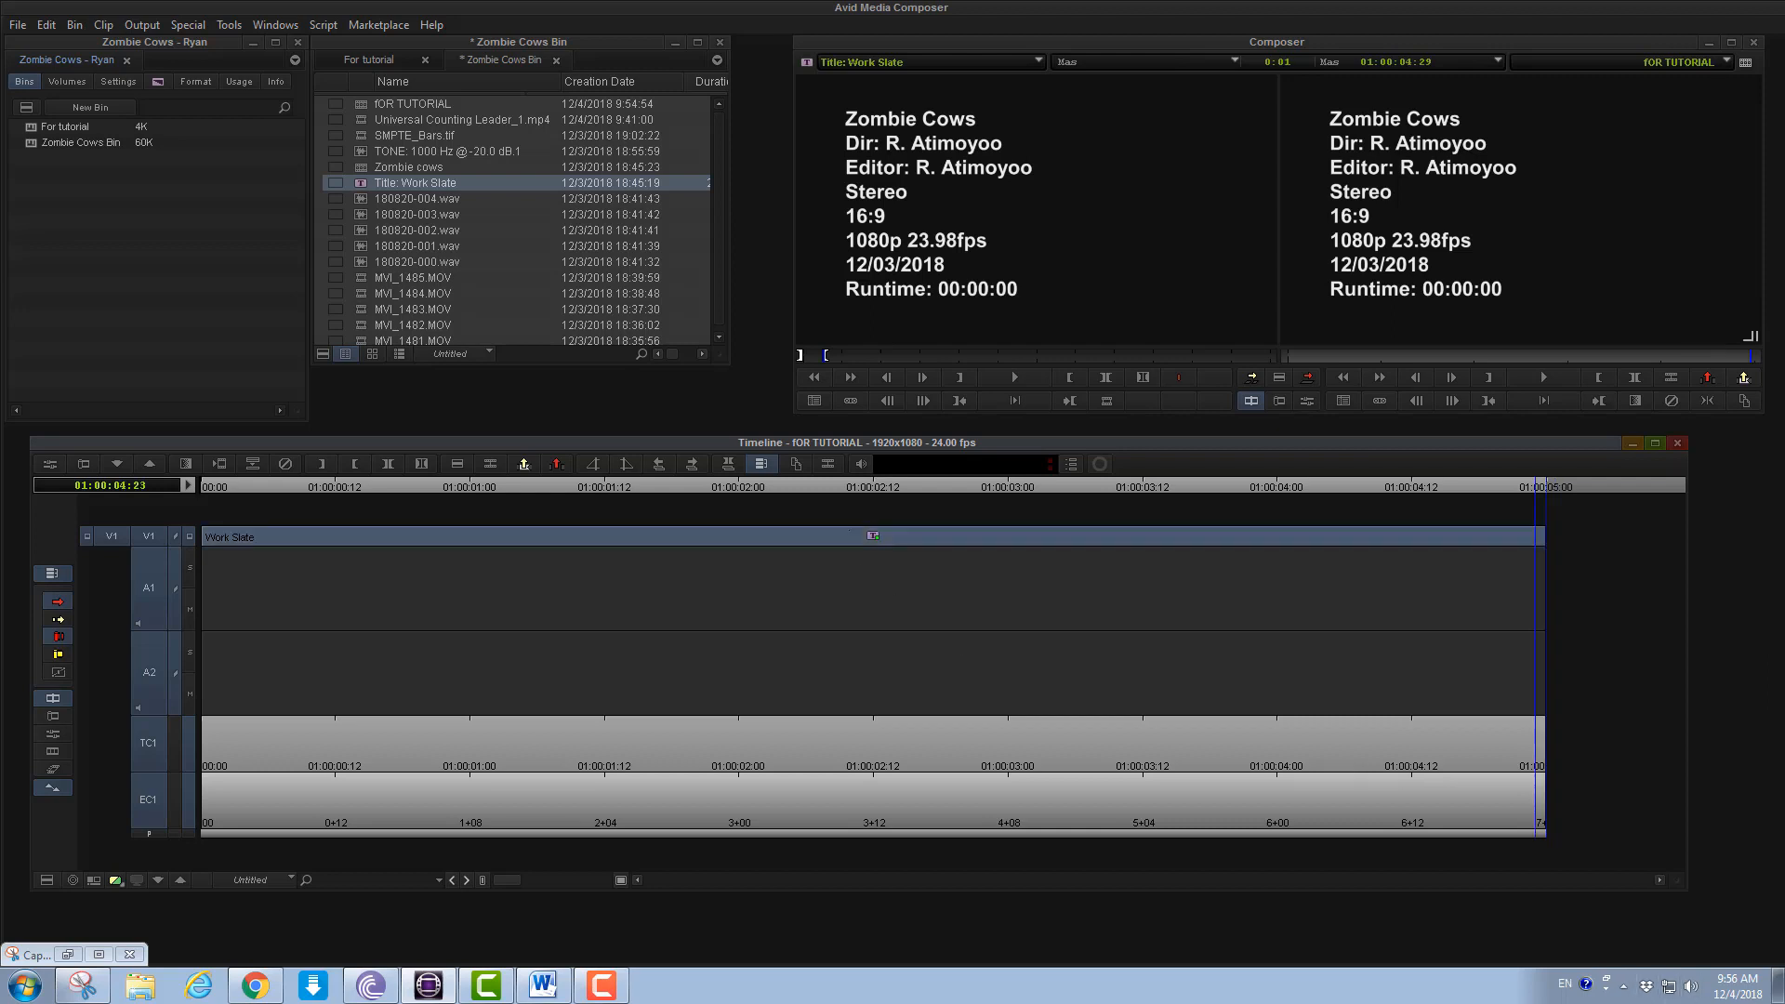
pyautogui.press('t')
pyautogui.doubleClick(414, 135)
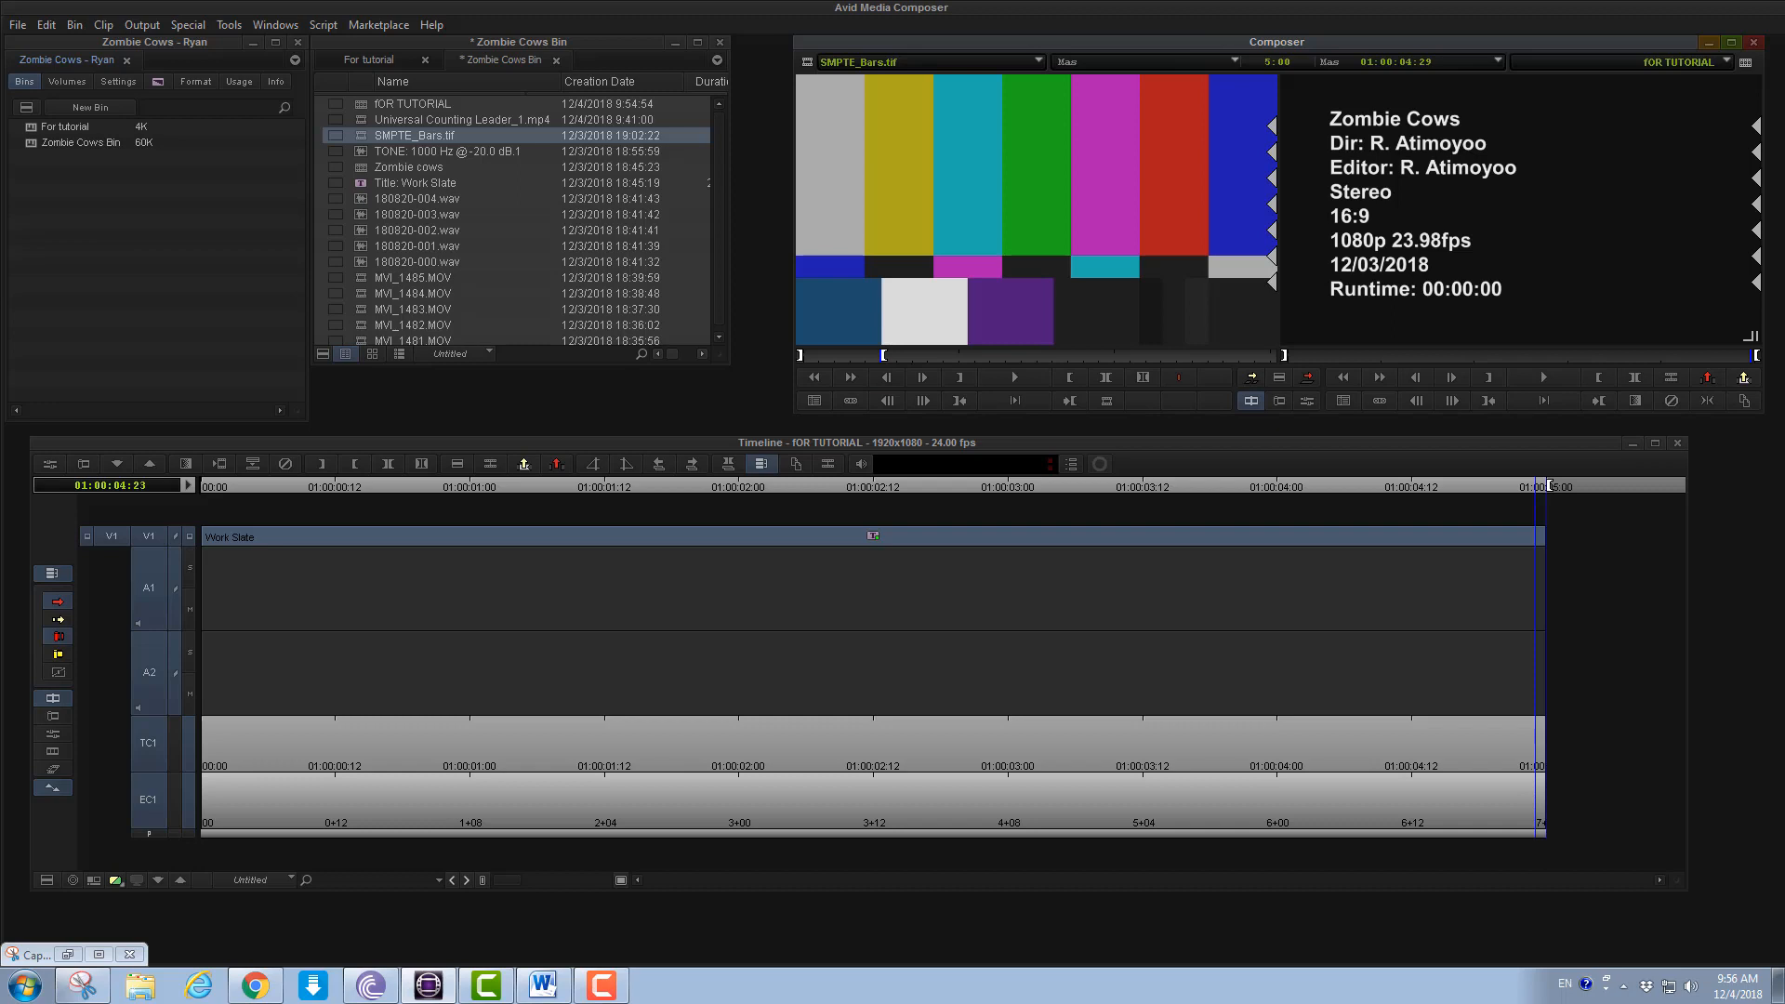
# Open the import file browser for the Zombie Cows Bin and switch it to Local Disk (C:)
pyautogui.click(418, 213)
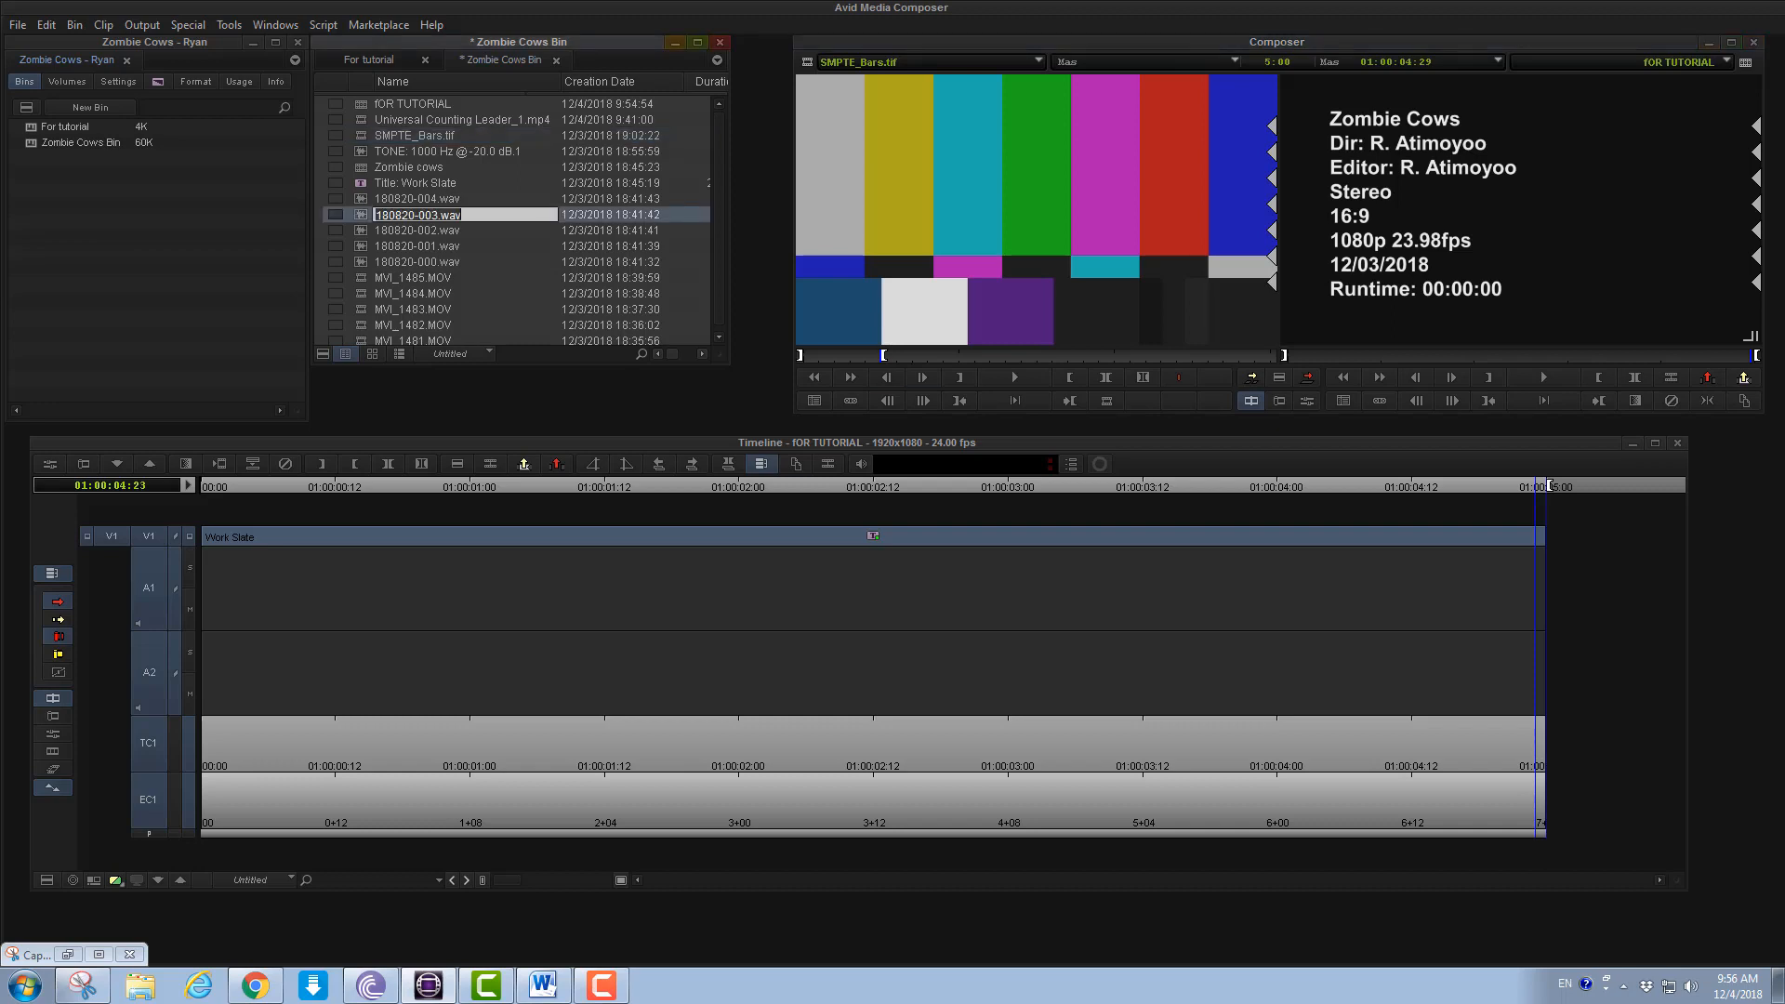
pyautogui.hotkey('alt', 'f')
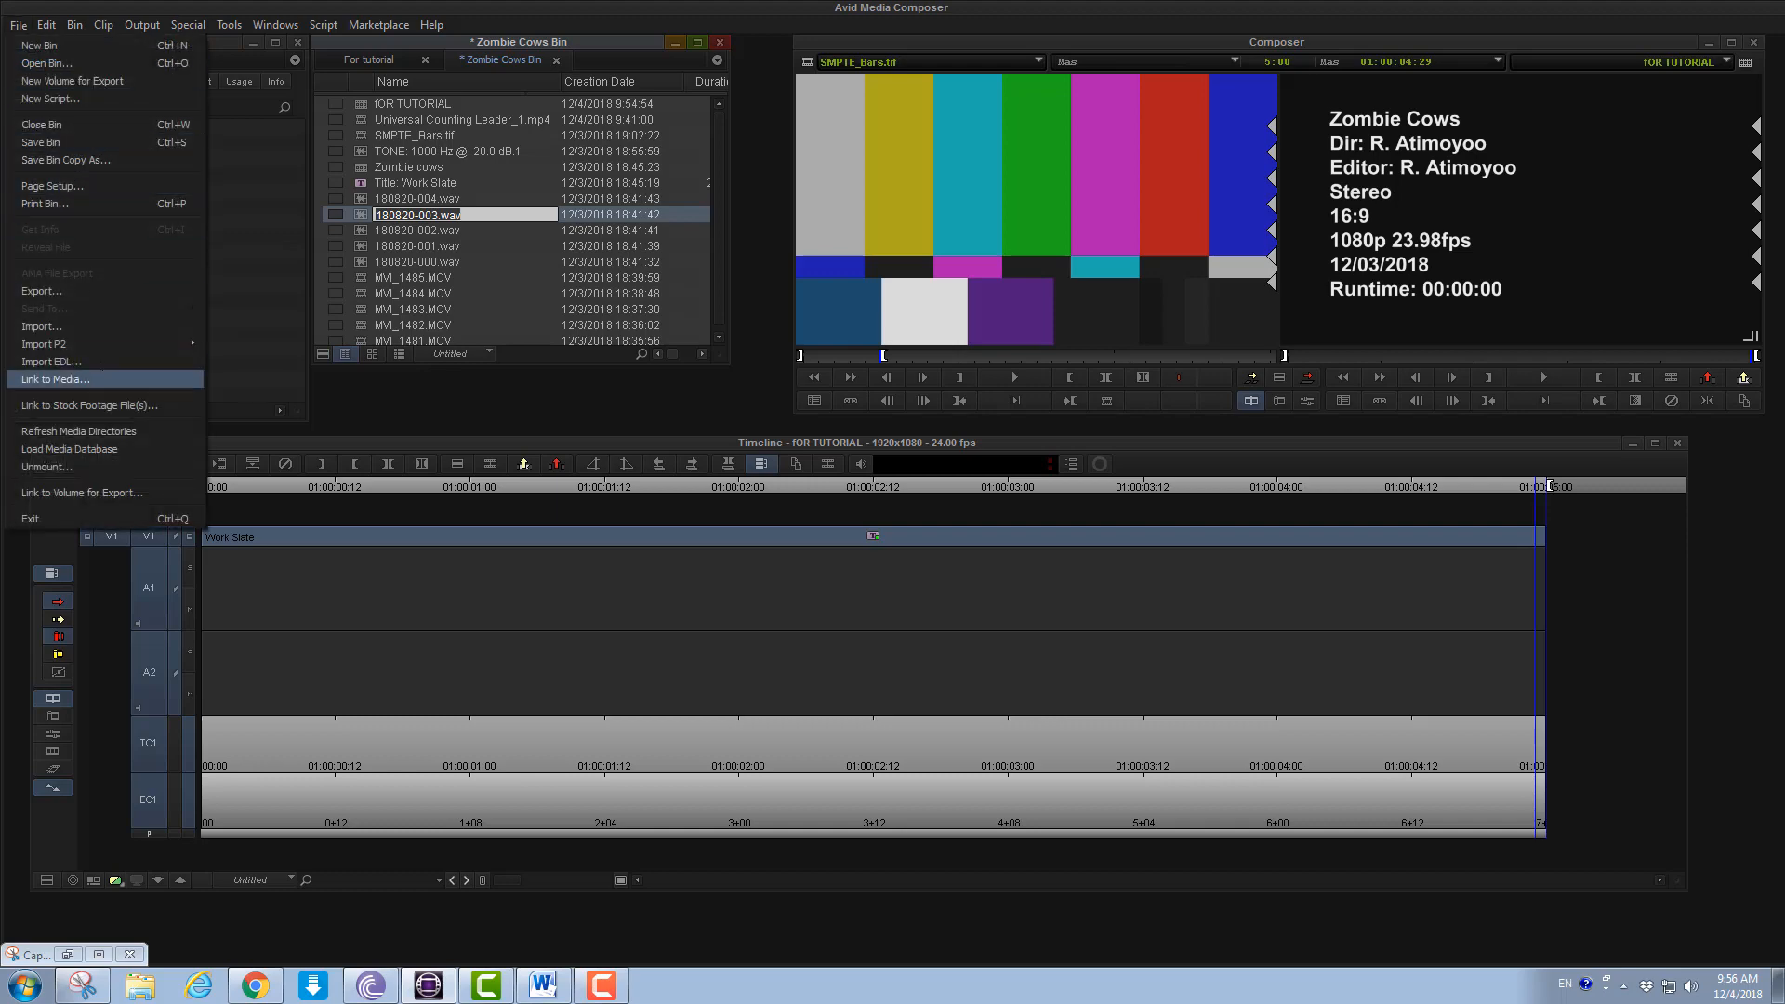
pyautogui.press('Return')
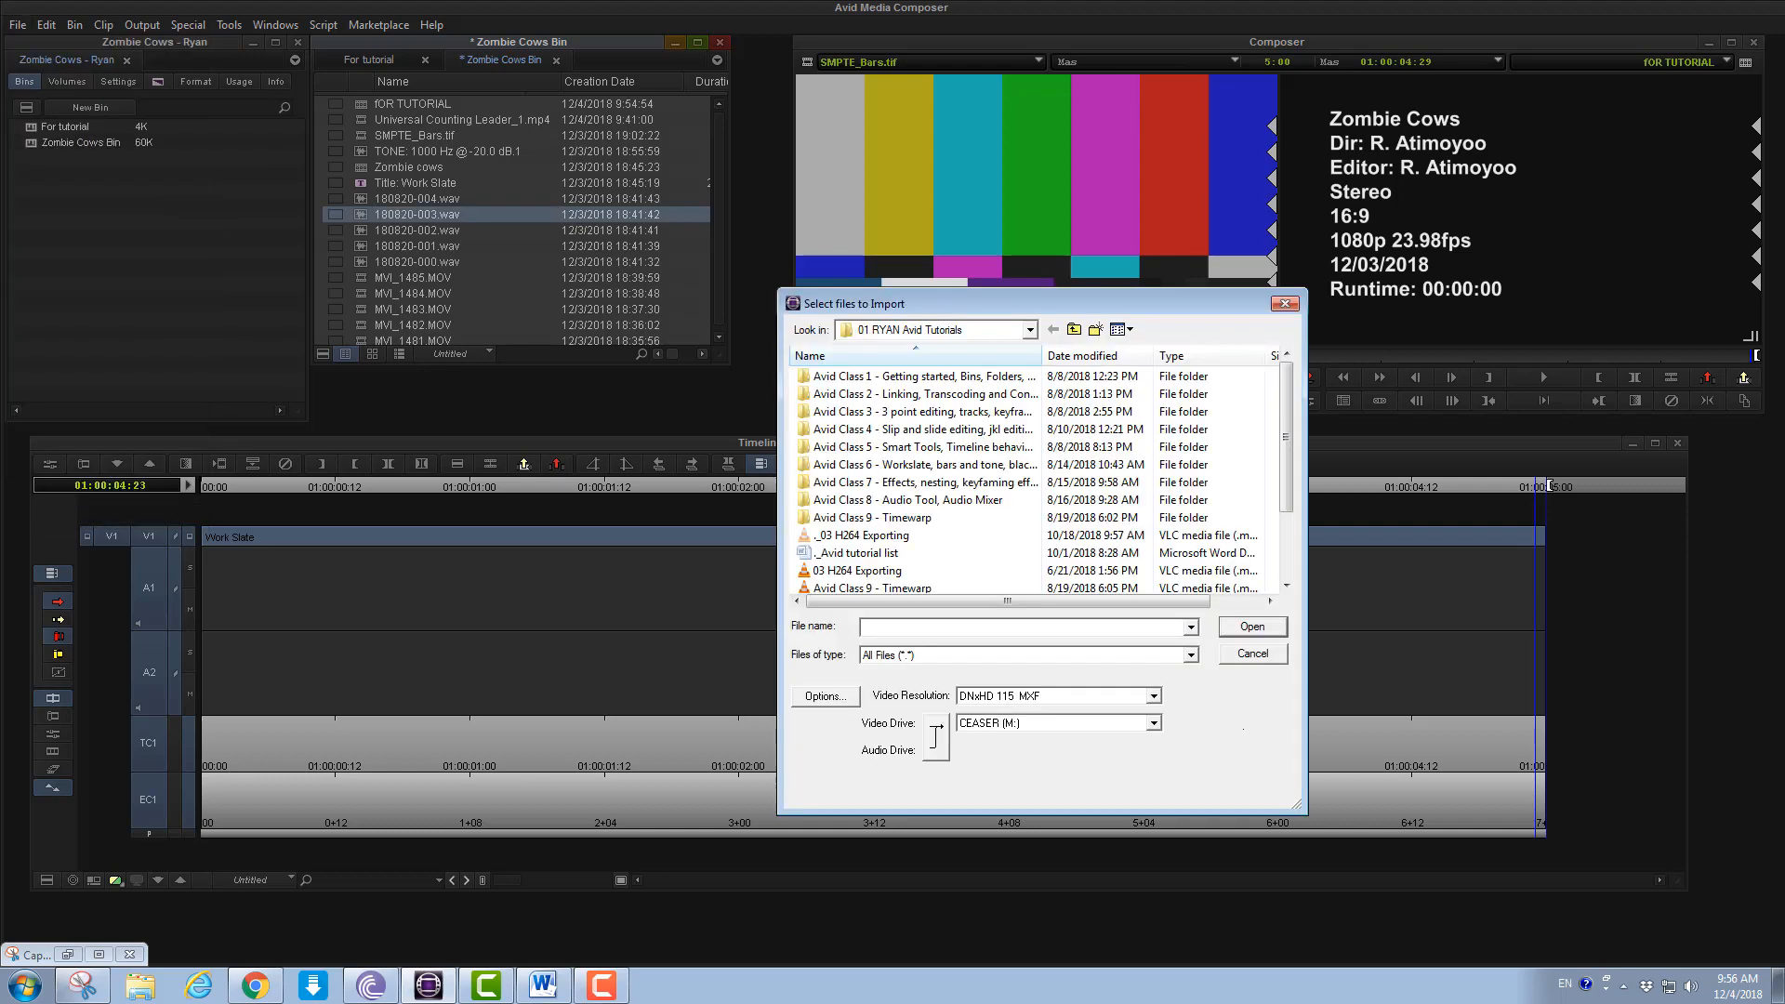
pyautogui.click(1030, 330)
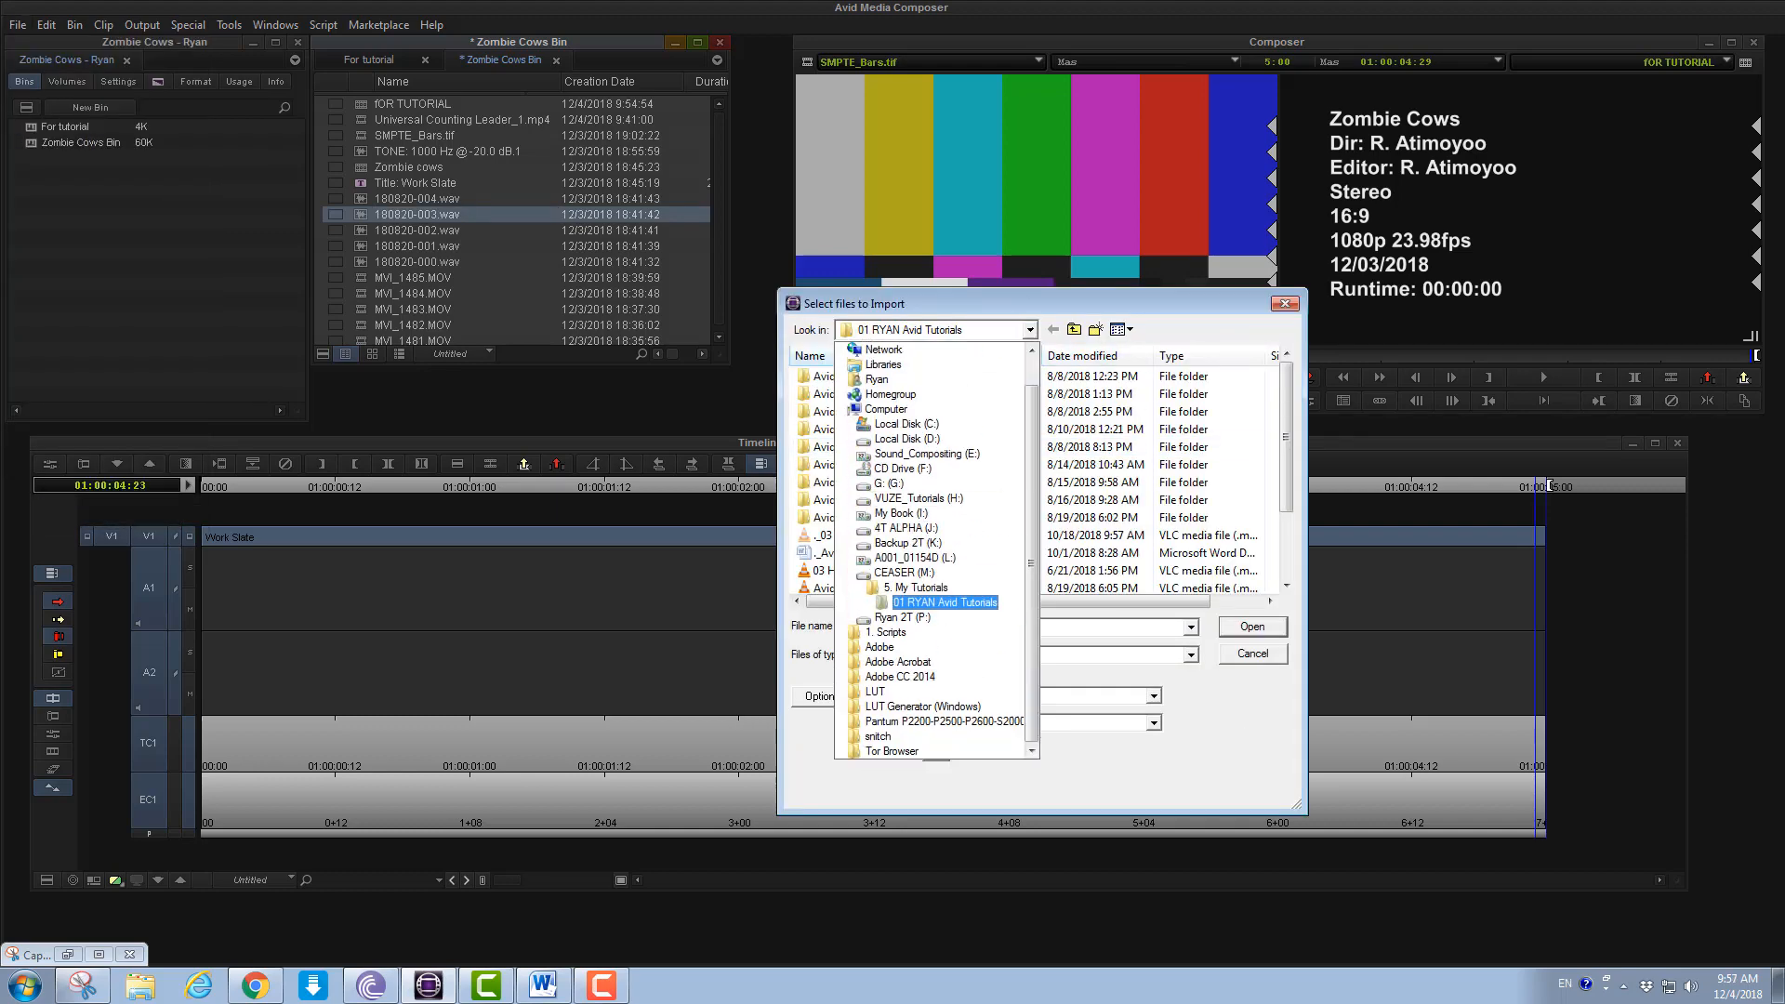
pyautogui.press('Return')
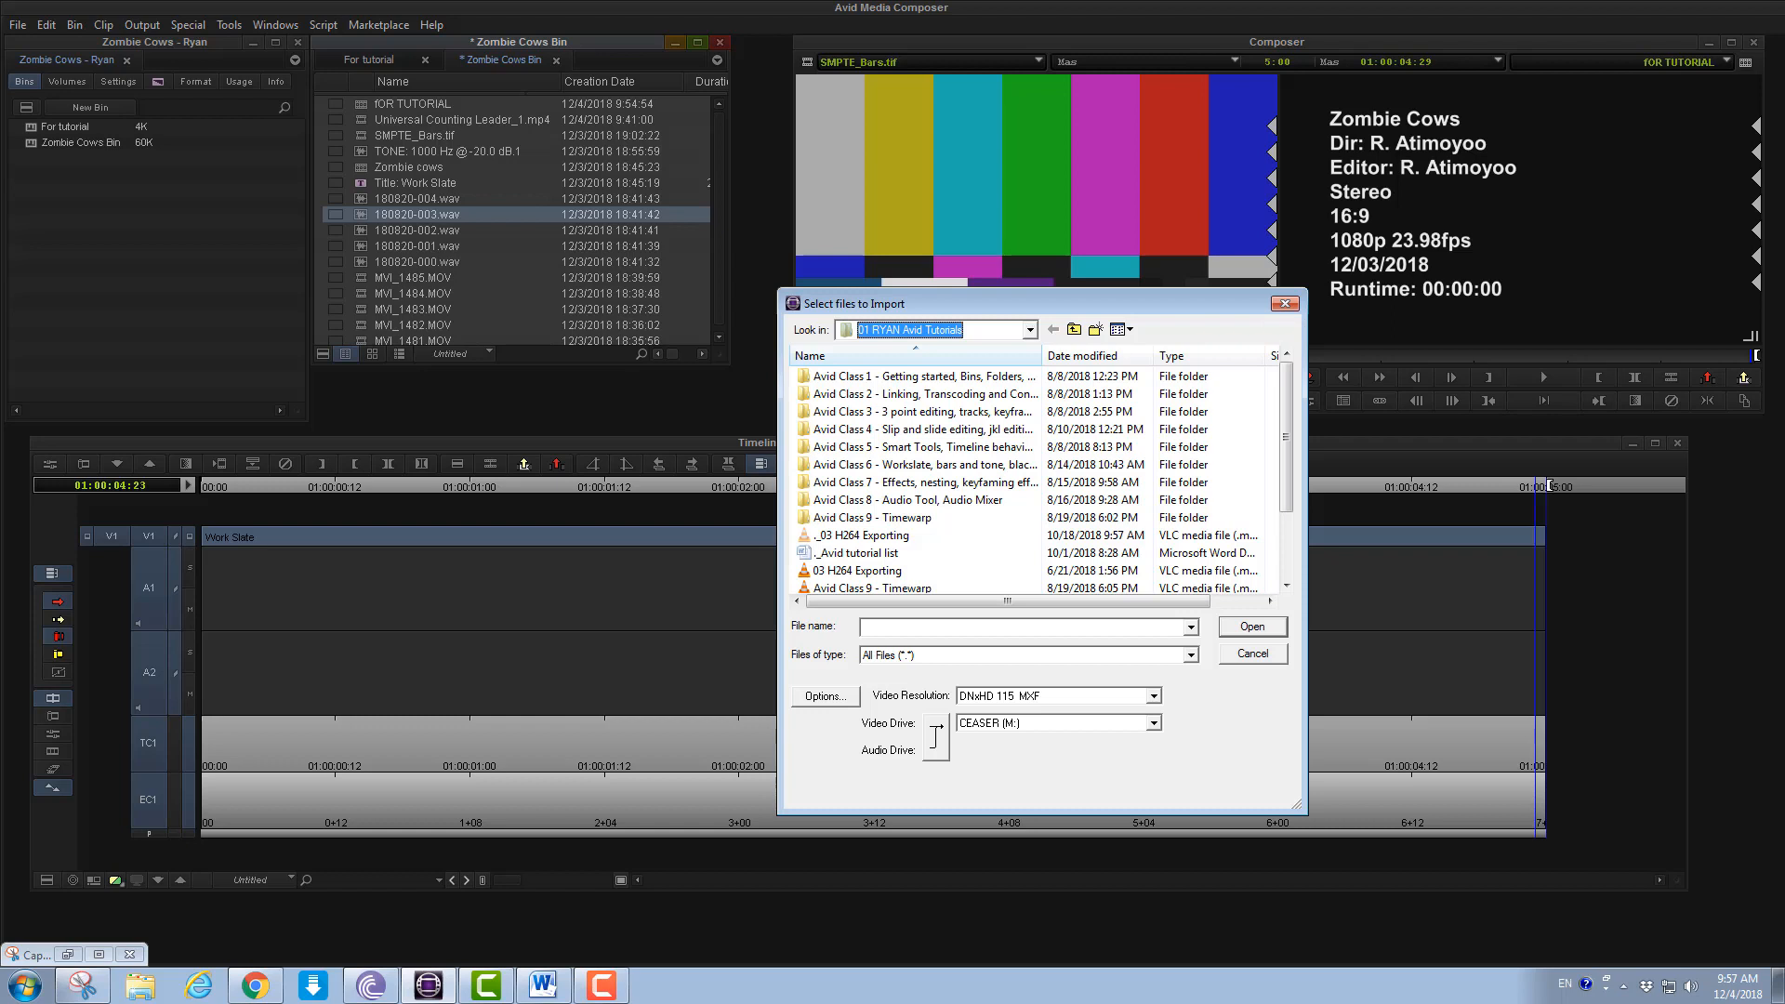
pyautogui.click(1027, 330)
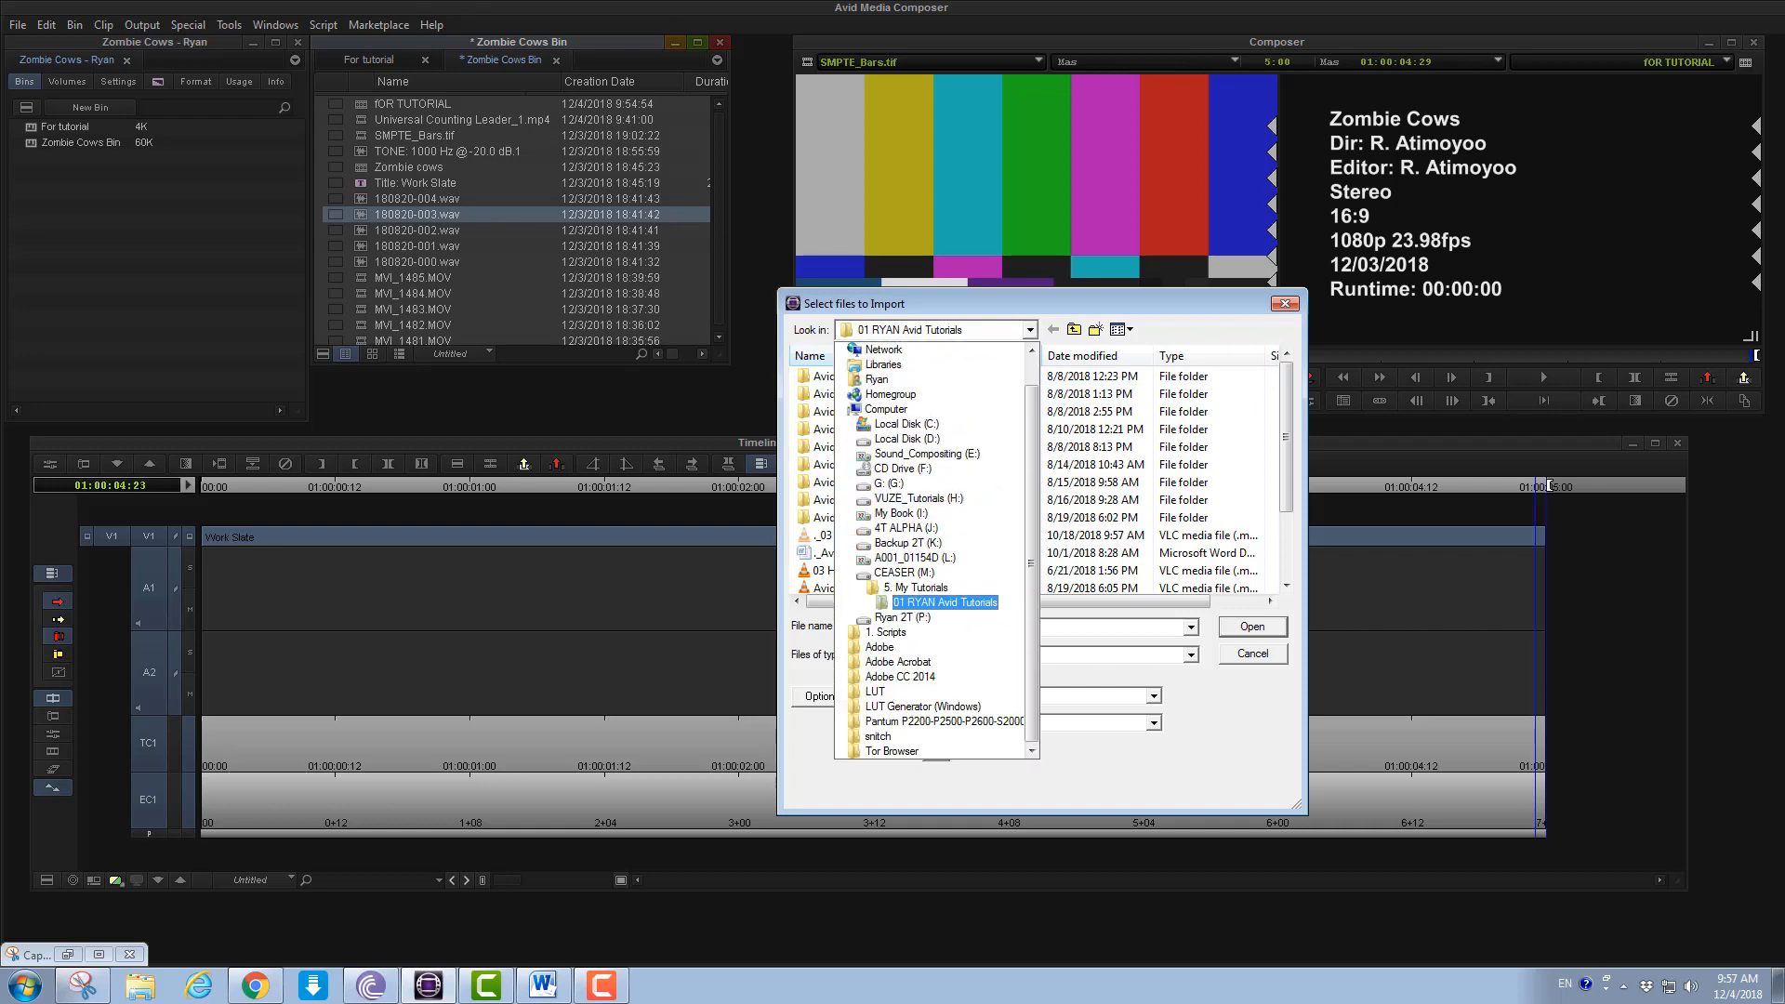
pyautogui.click(1007, 428)
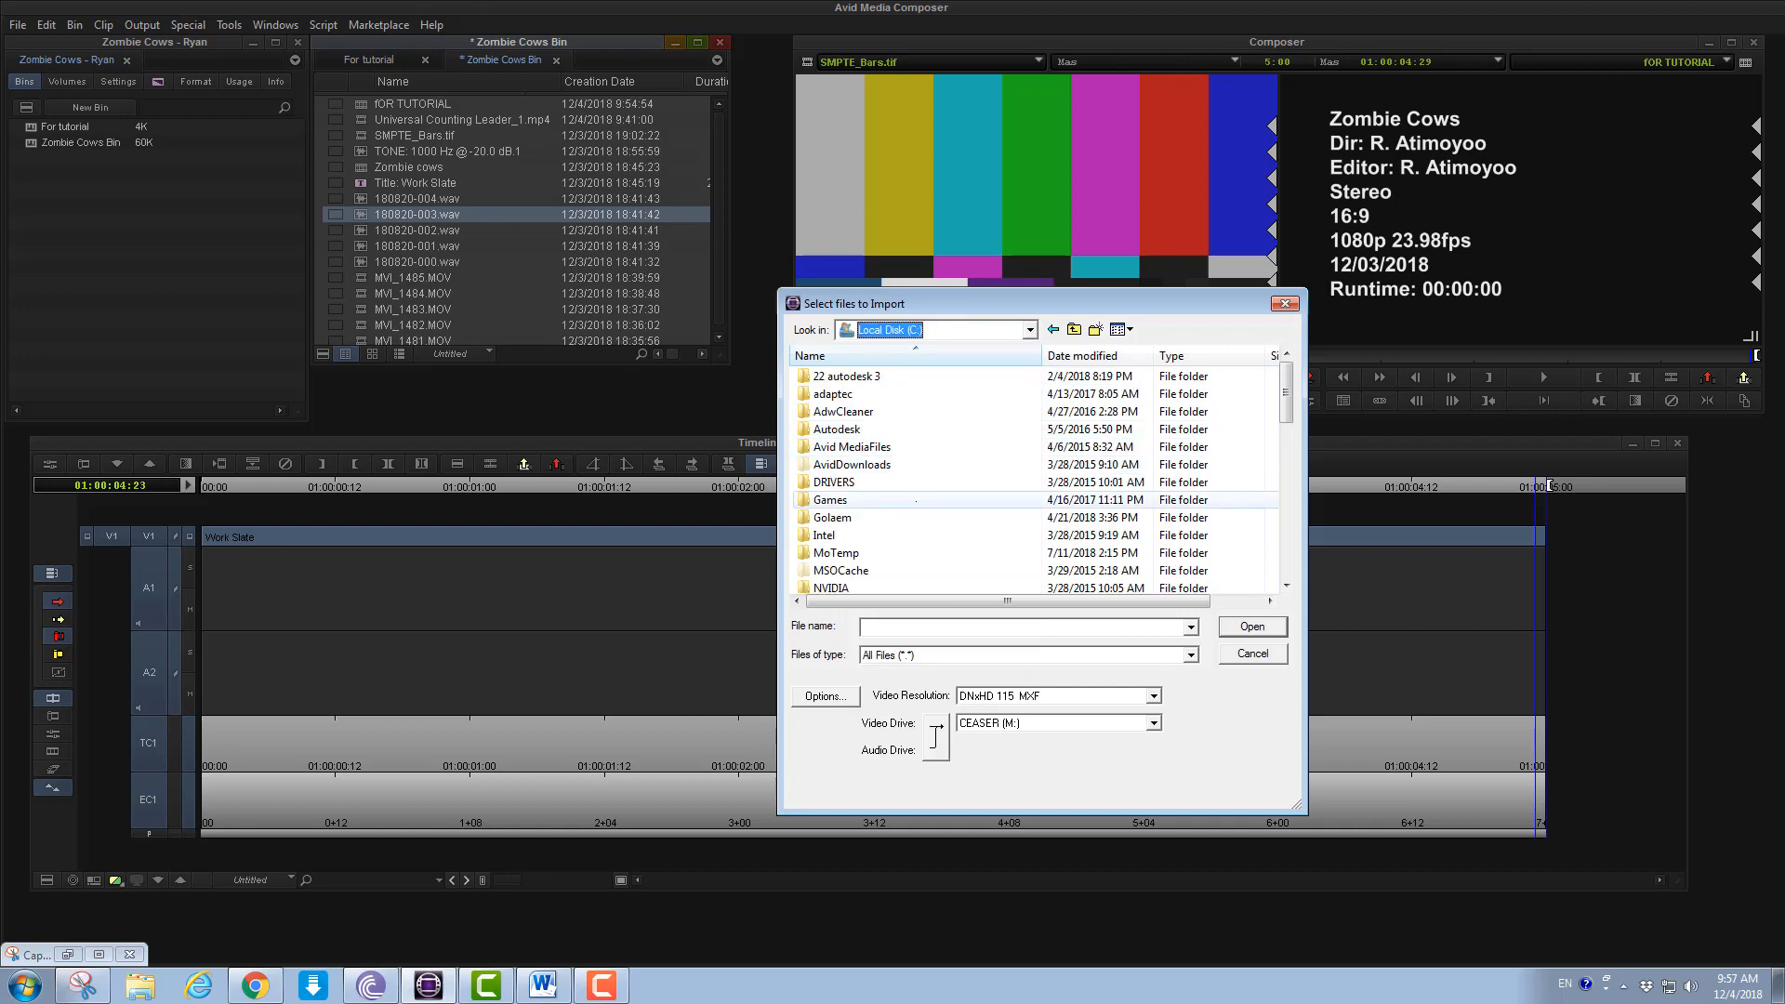
# Browse through Program Files, Avid, Avid Media Composer and SupportingFiles to the Test_Patterns folder
pyautogui.scroll(-3, 917, 500)
pyautogui.scroll(3, 912, 488)
pyautogui.scroll(-3, 902, 474)
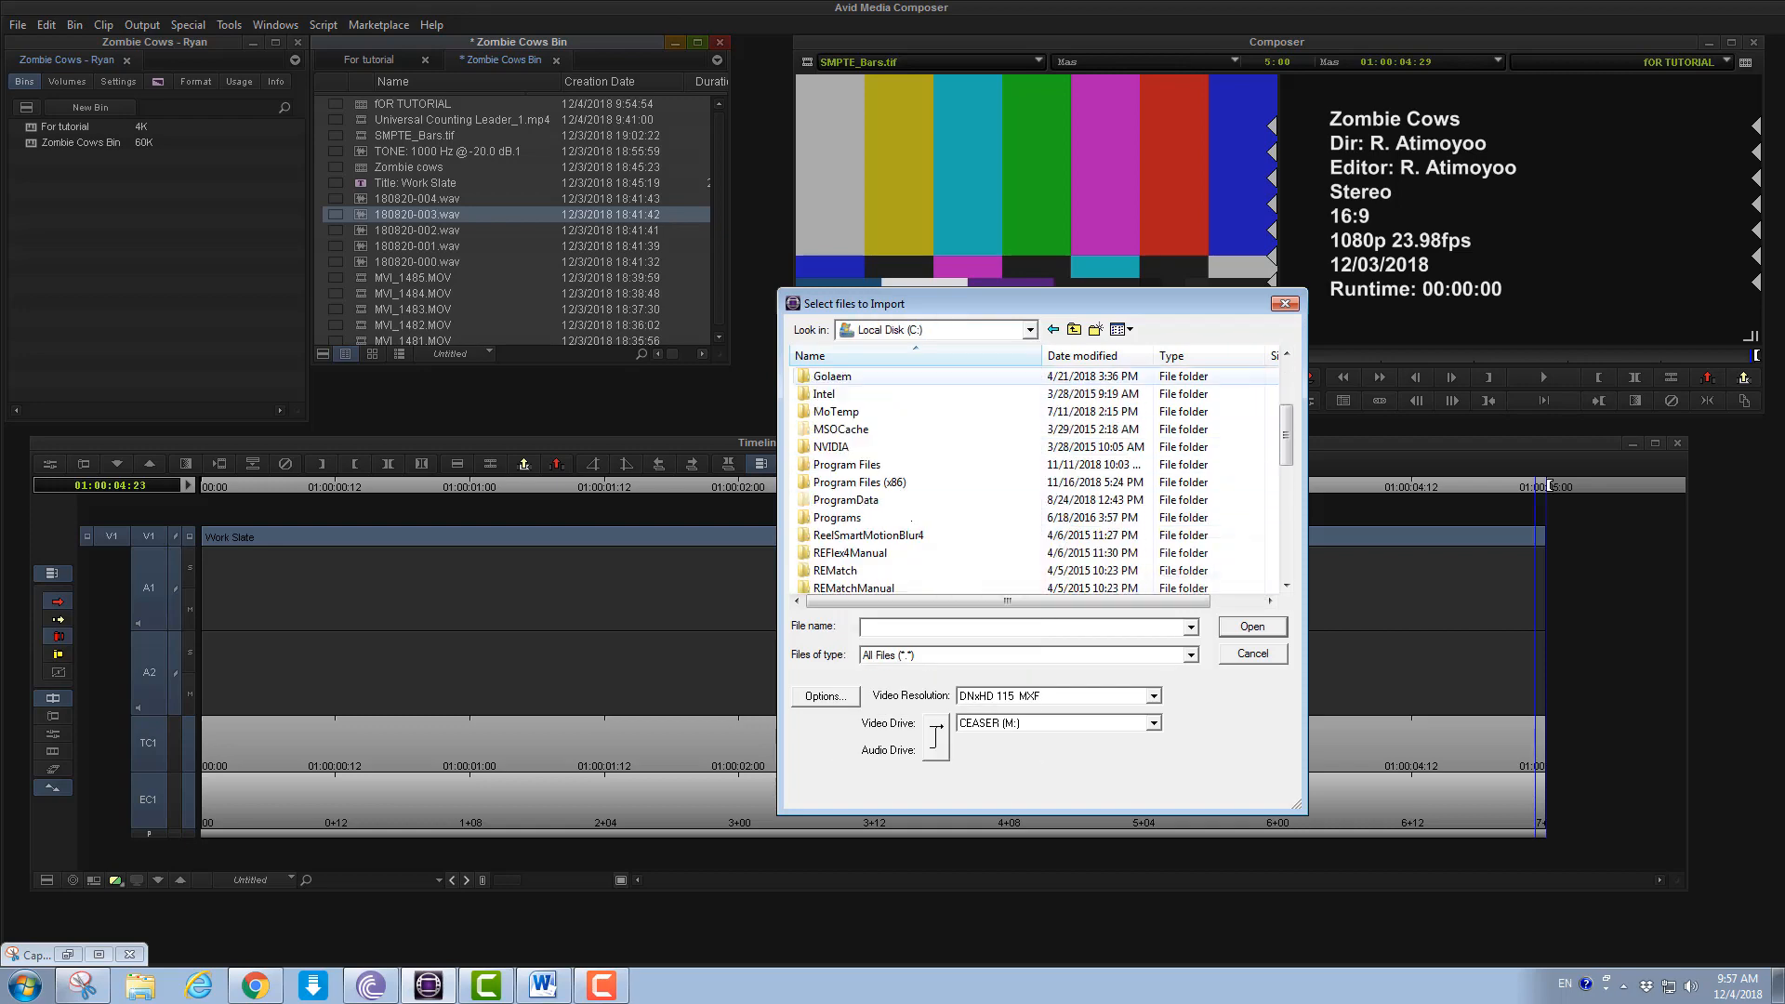
pyautogui.doubleClick(898, 464)
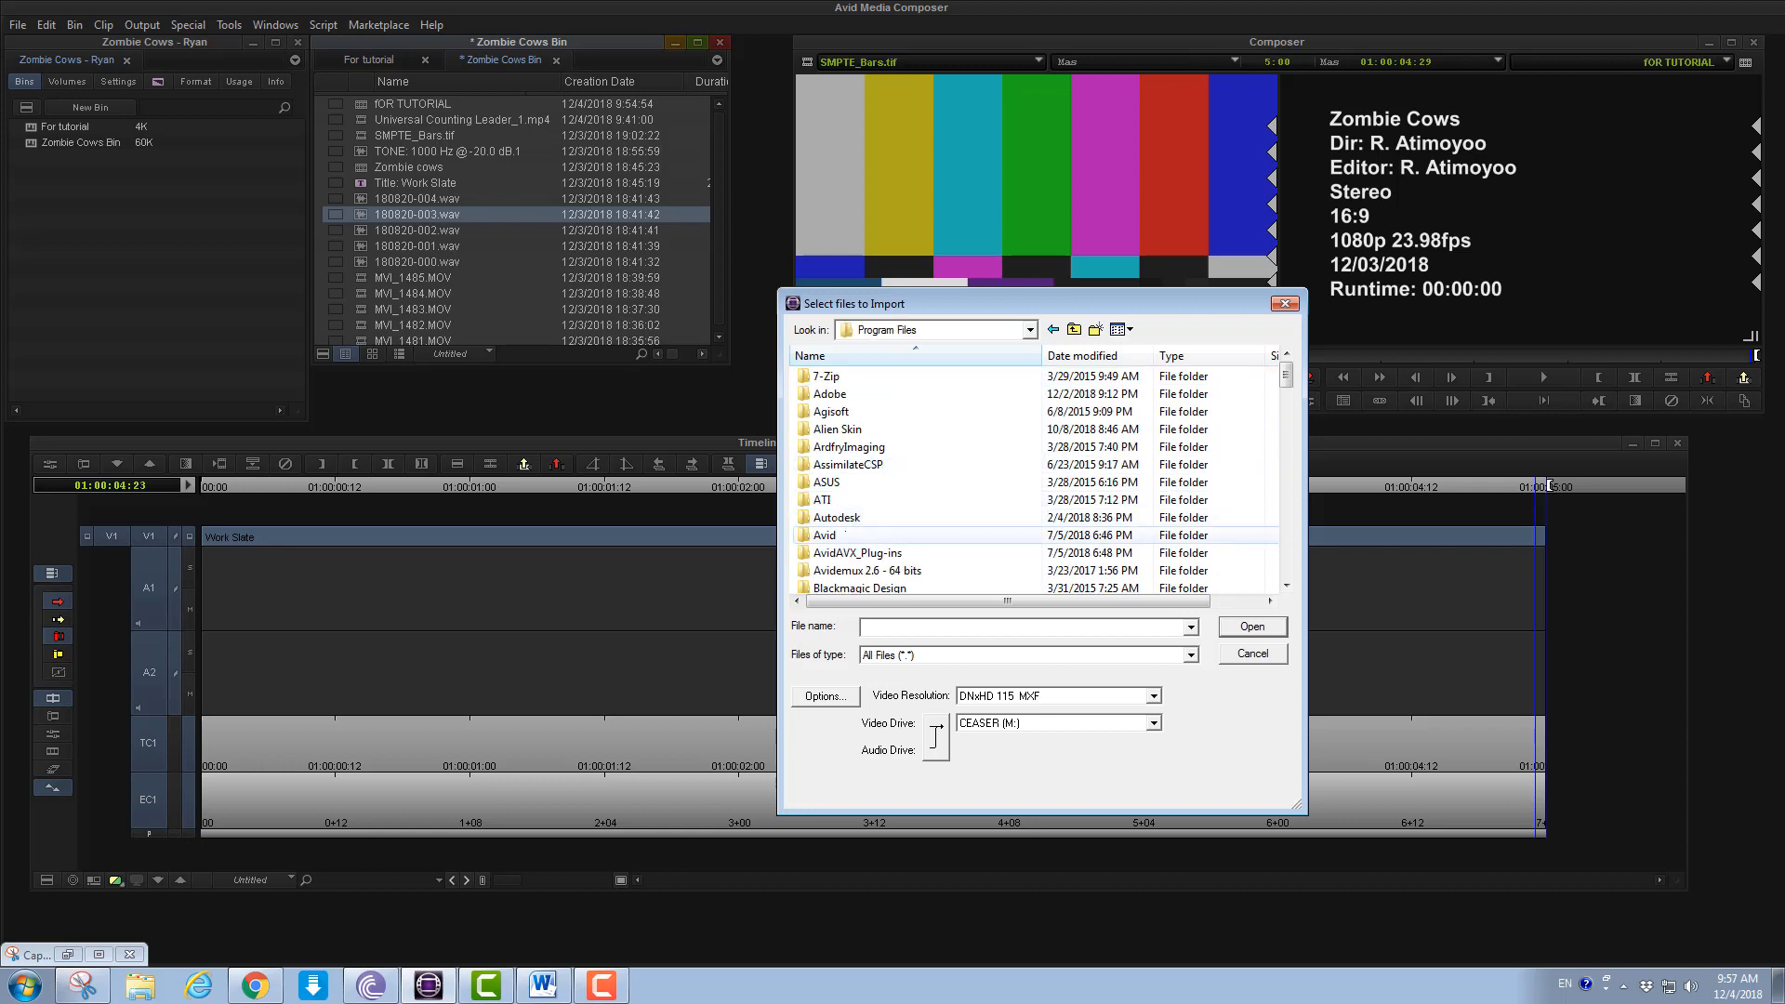
pyautogui.doubleClick(828, 535)
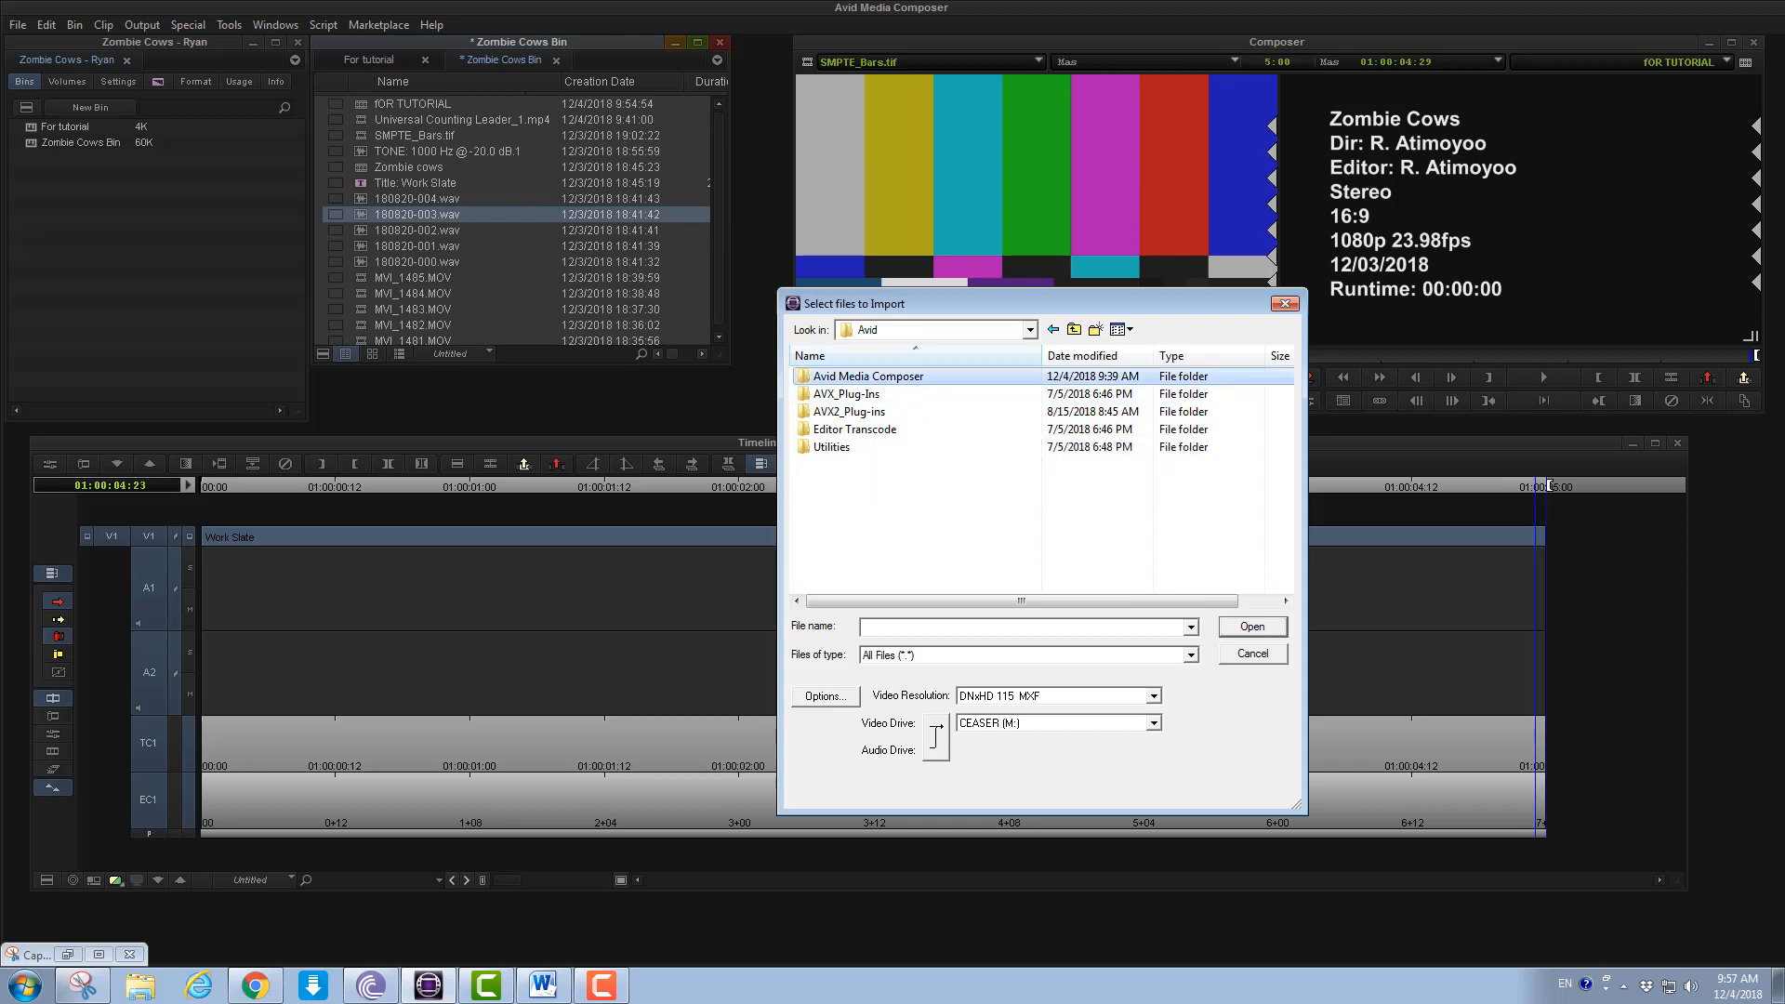
pyautogui.doubleClick(869, 375)
pyautogui.scroll(-3, 883, 521)
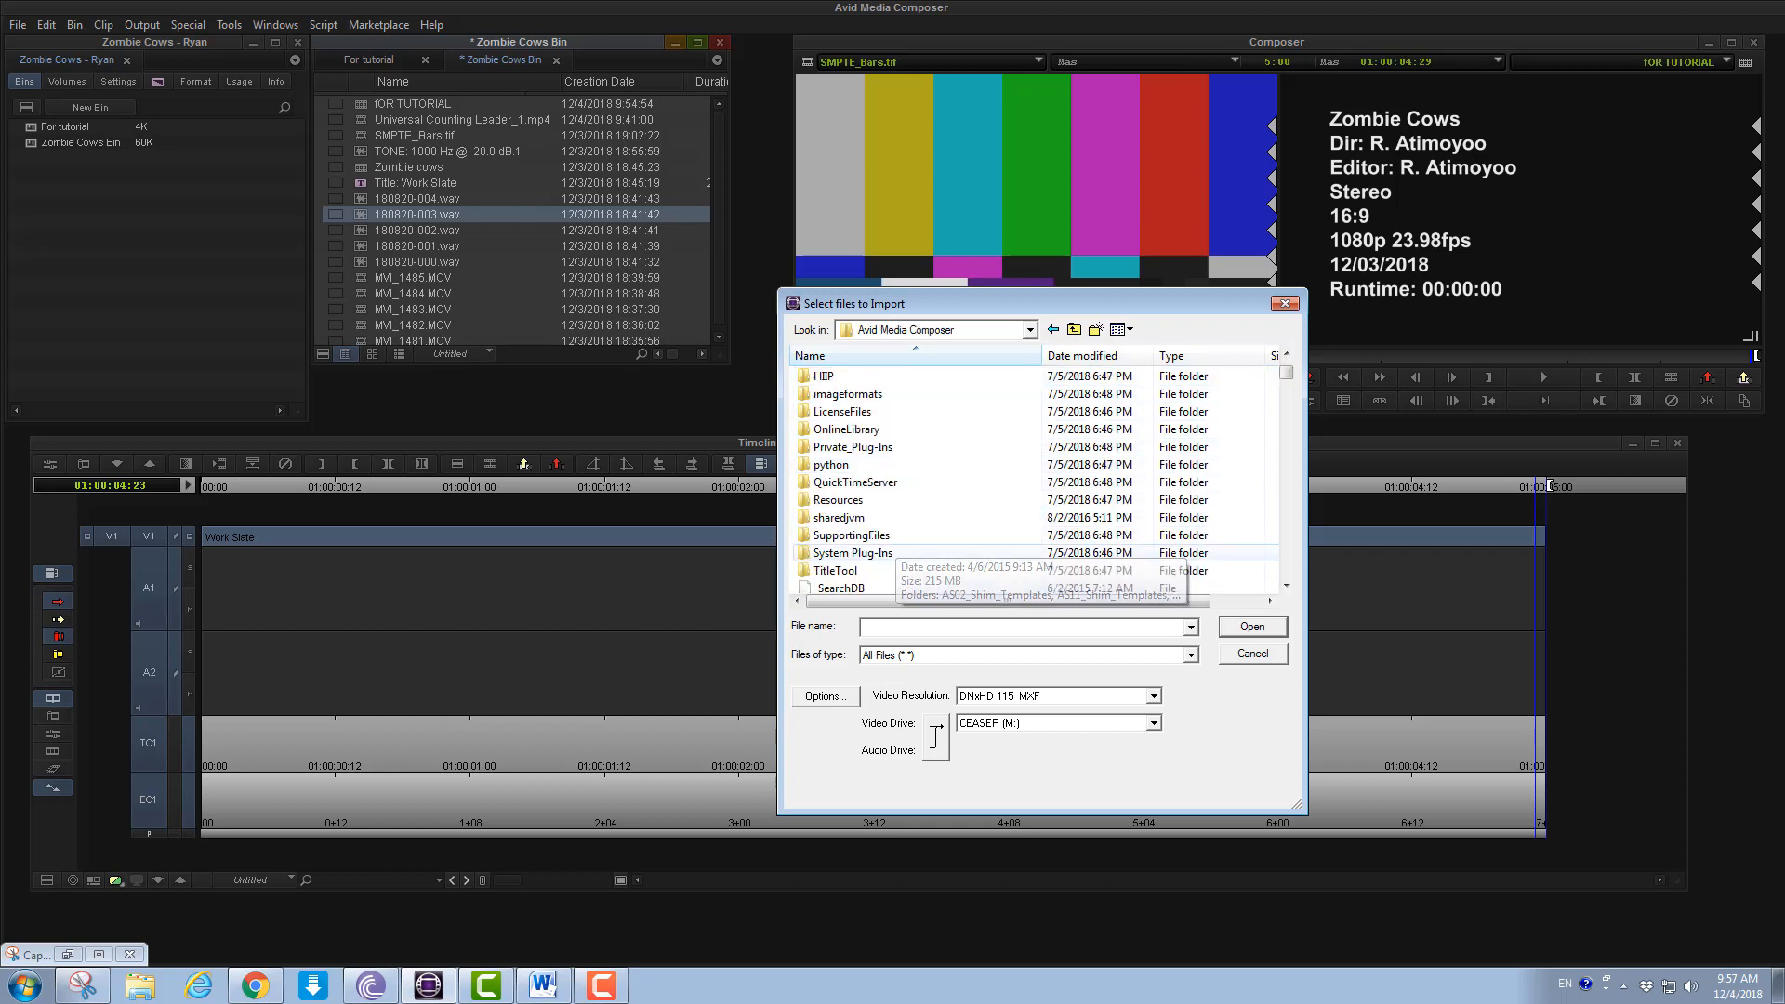
pyautogui.doubleClick(851, 535)
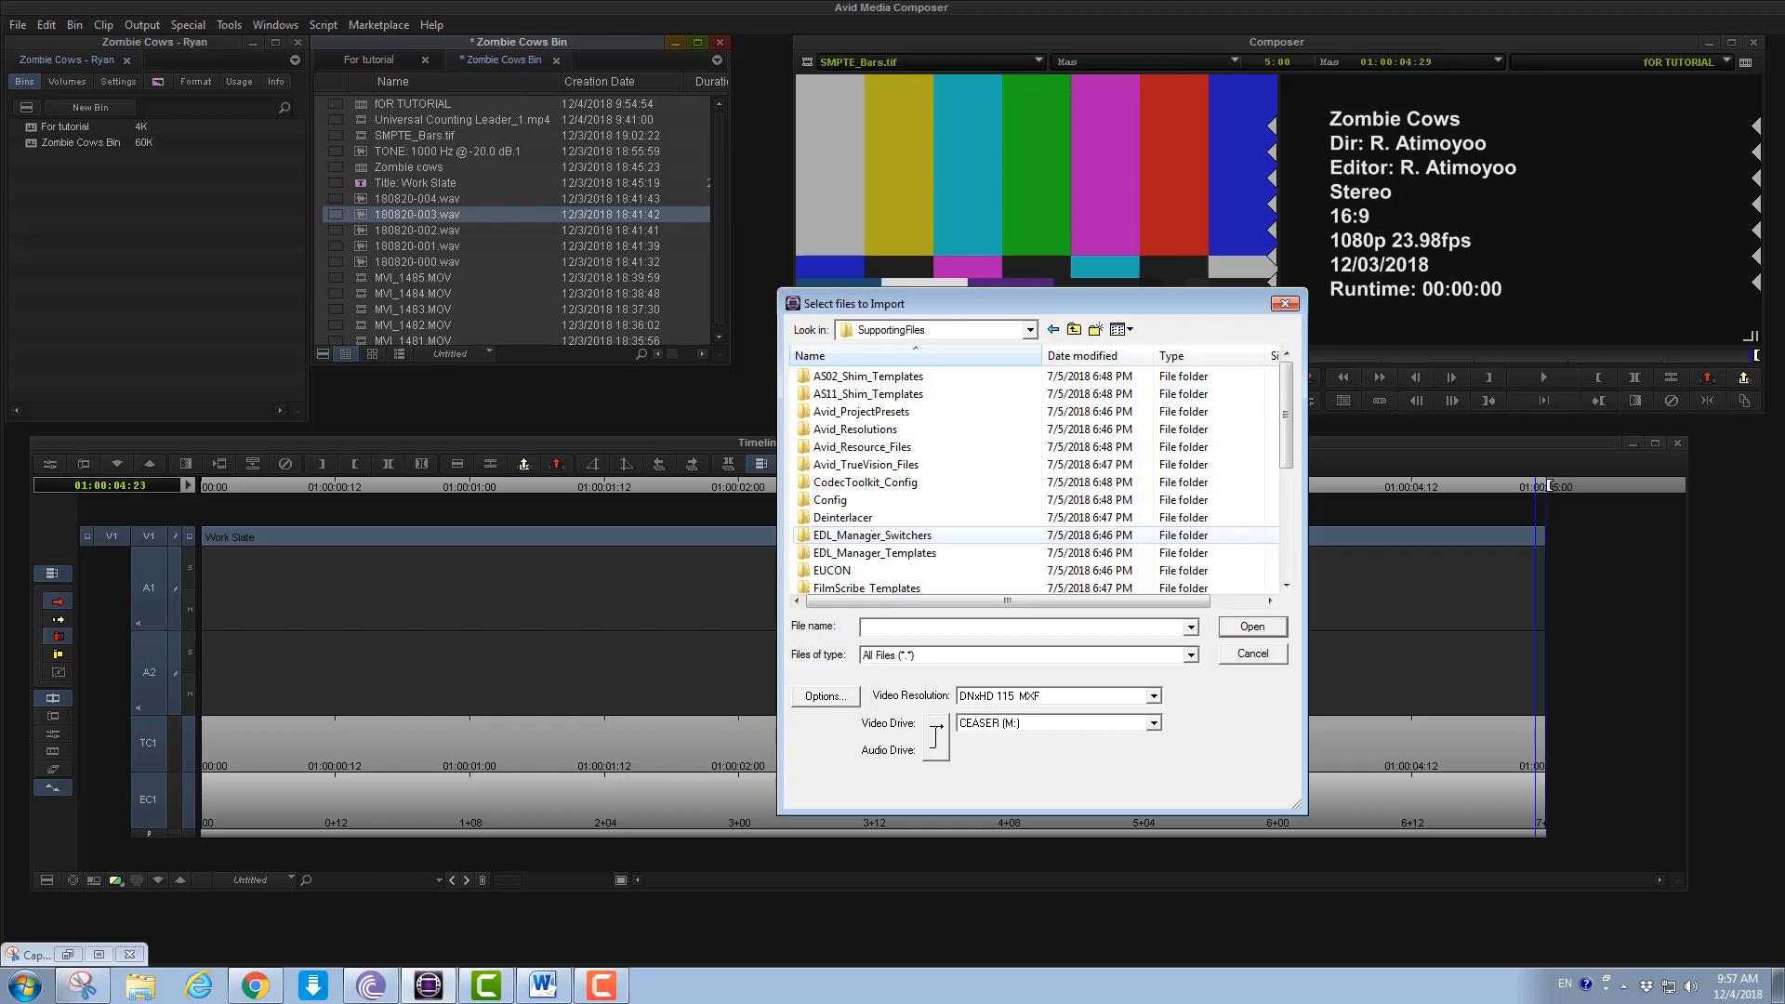
pyautogui.scroll(-2, 865, 394)
pyautogui.scroll(-3, 865, 393)
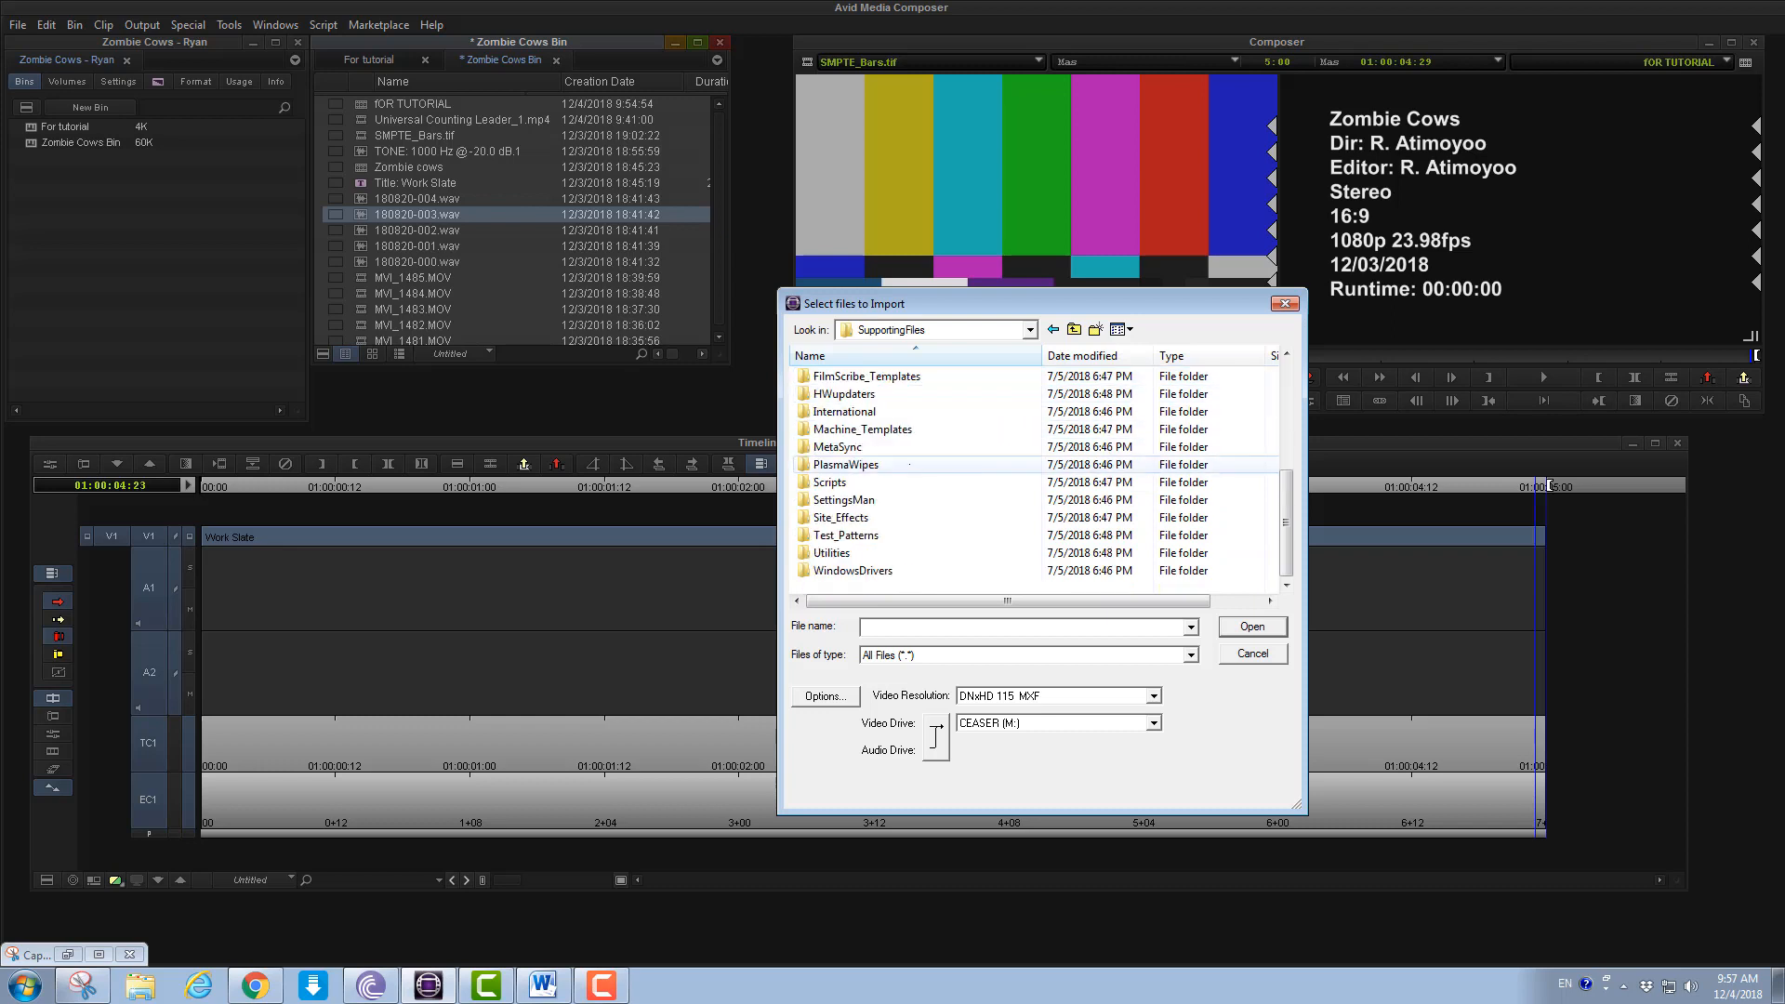
pyautogui.doubleClick(857, 534)
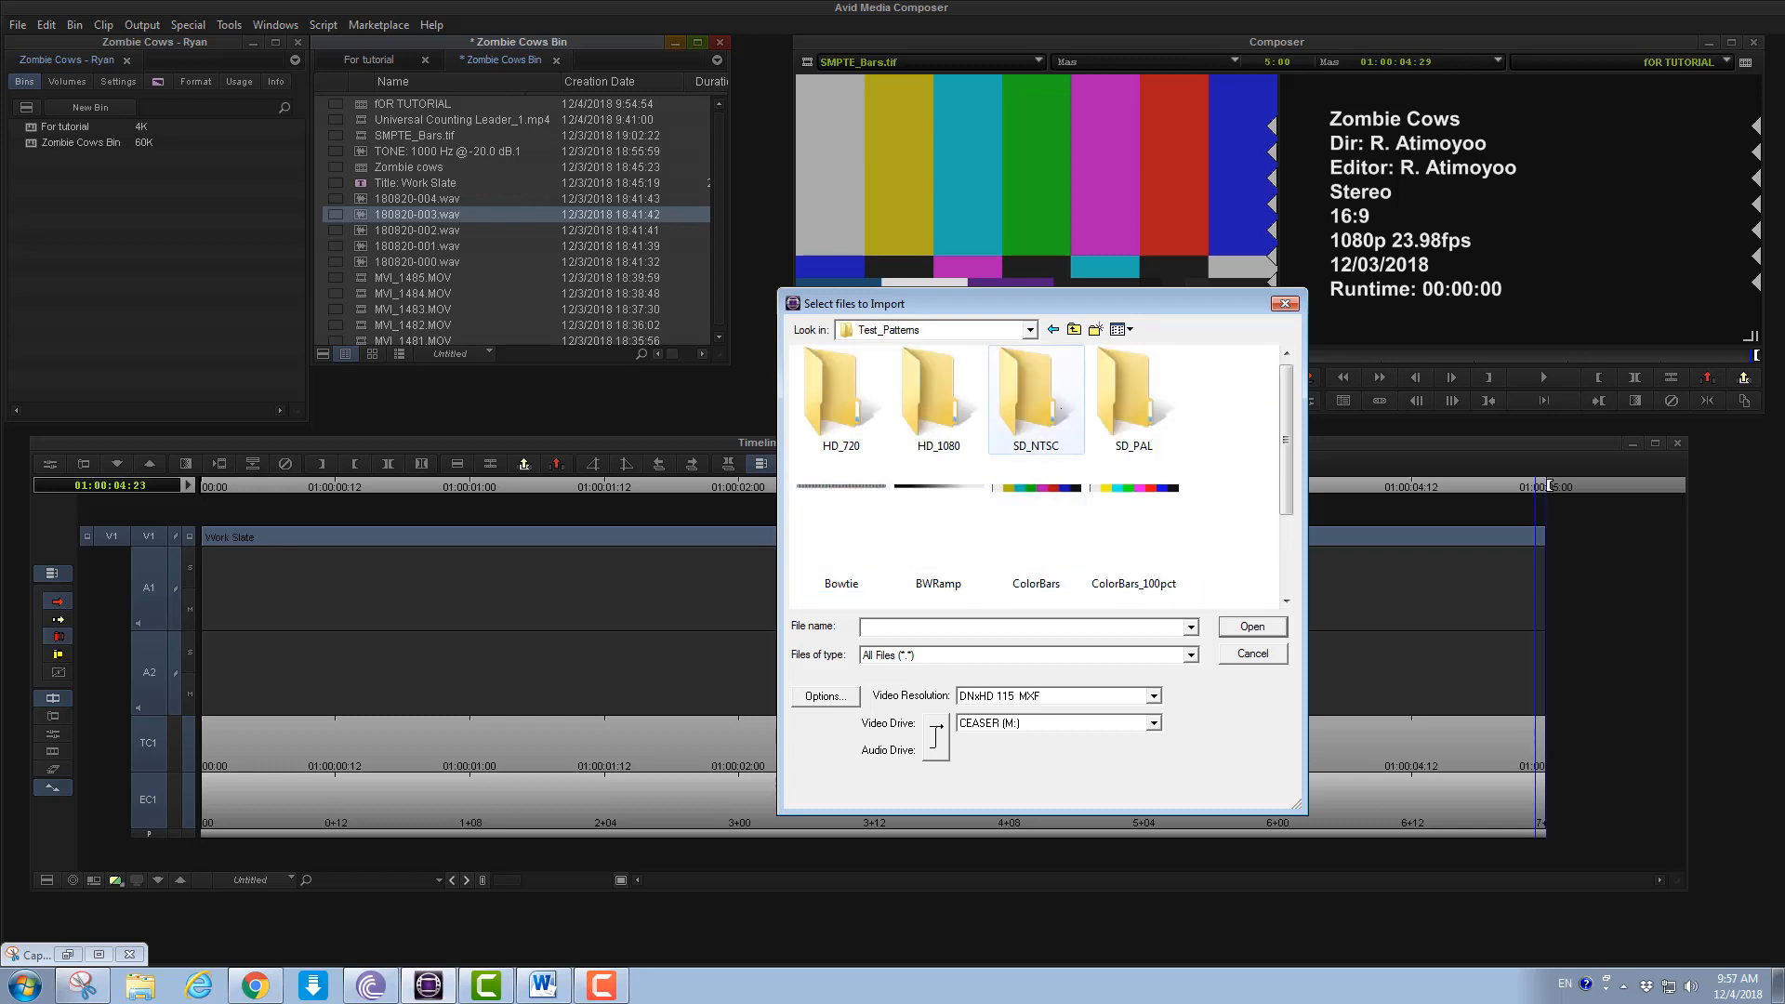
# Select SMPTE_Bars in Test_Patterns, look over the available HD and SD pattern folders, and leave the import dialog
pyautogui.scroll(-2, 1178, 493)
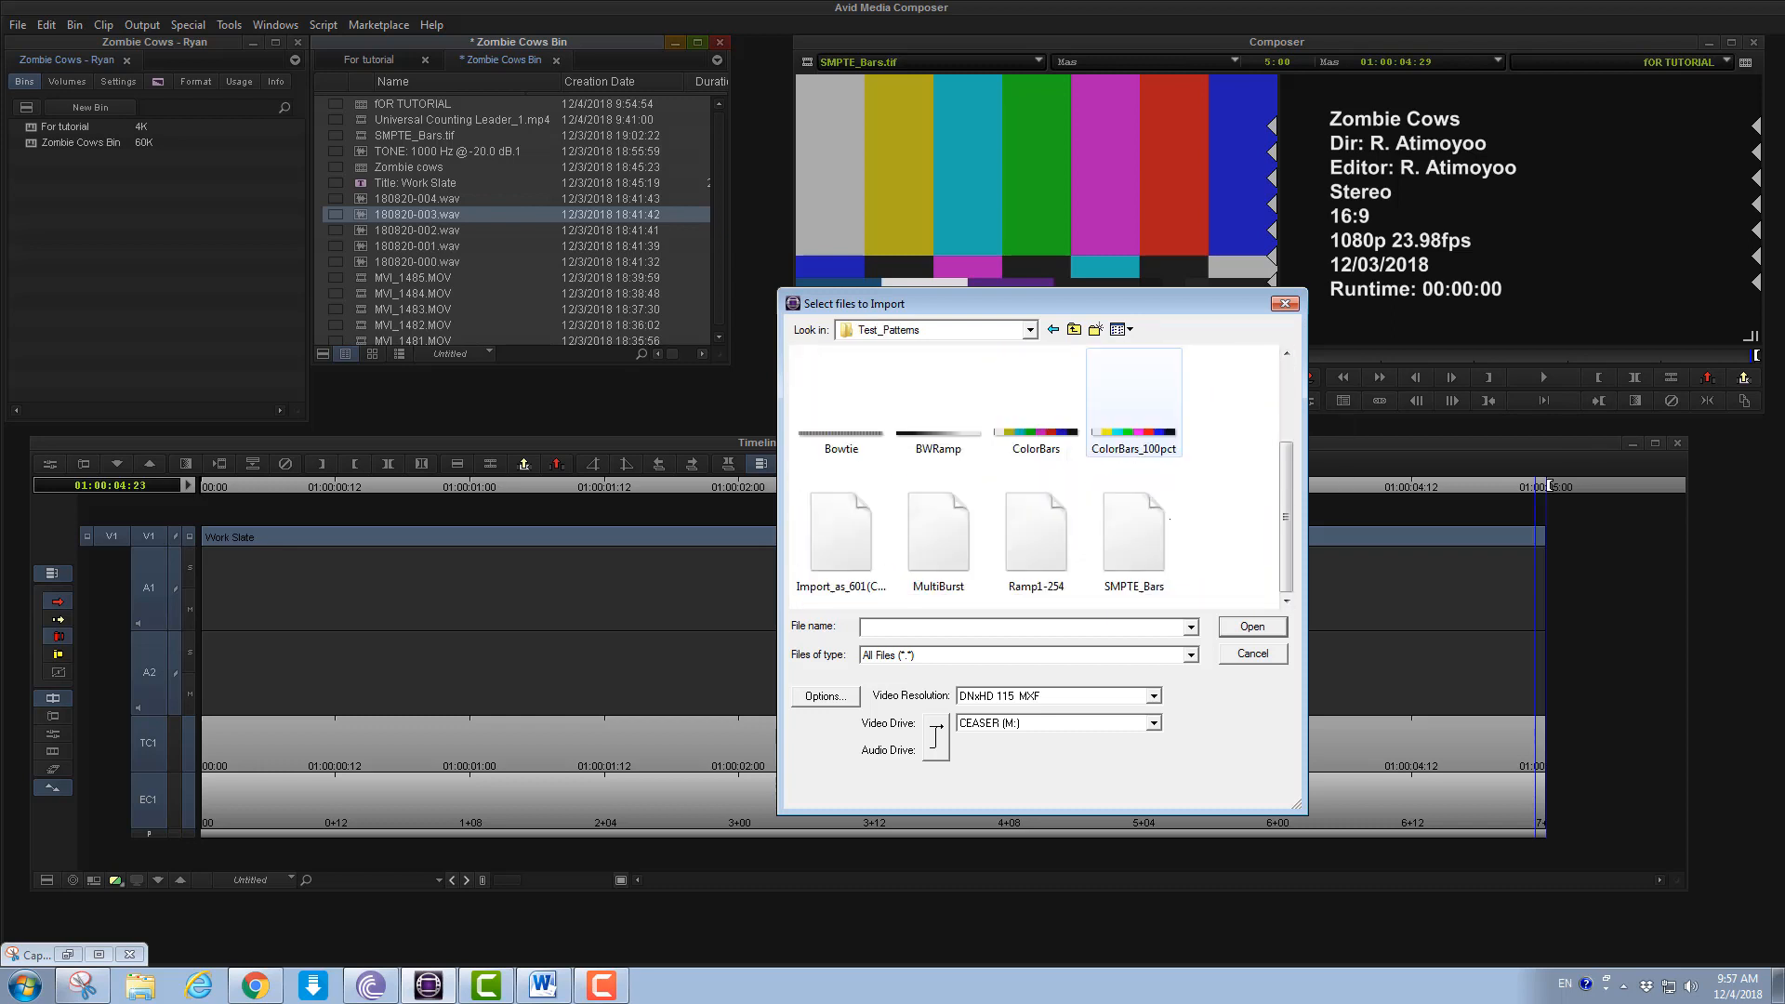
pyautogui.click(1108, 510)
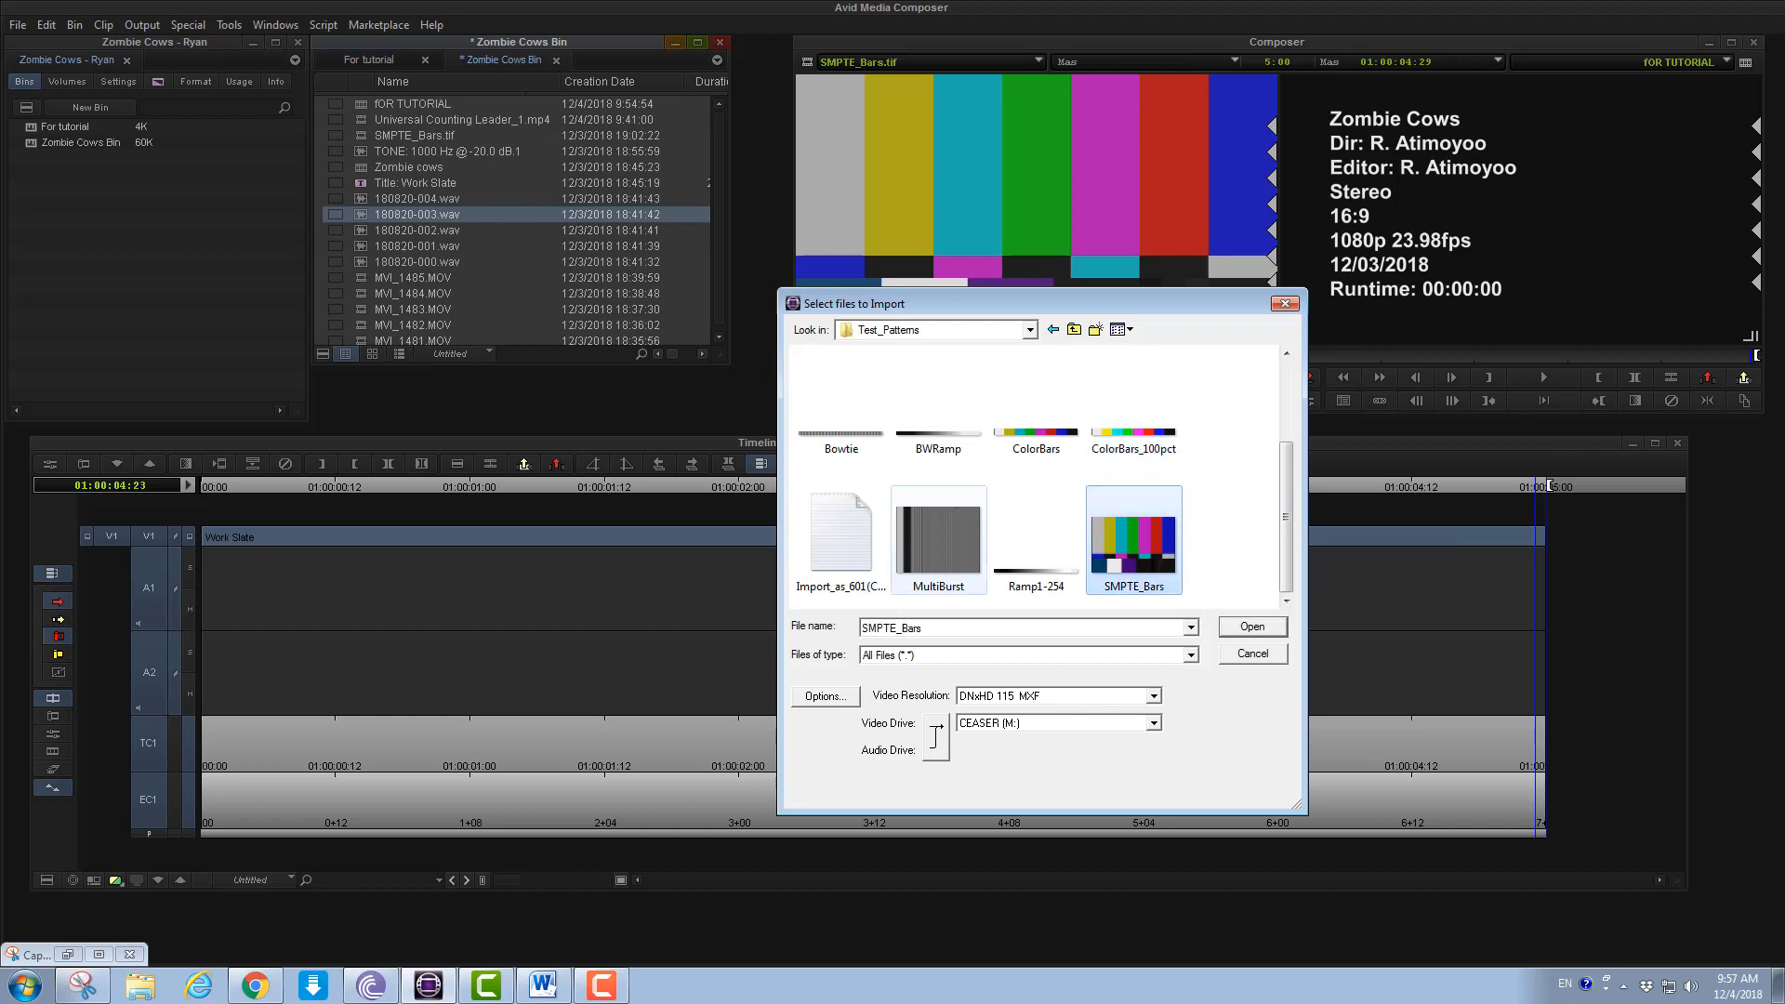
pyautogui.scroll(2, 905, 505)
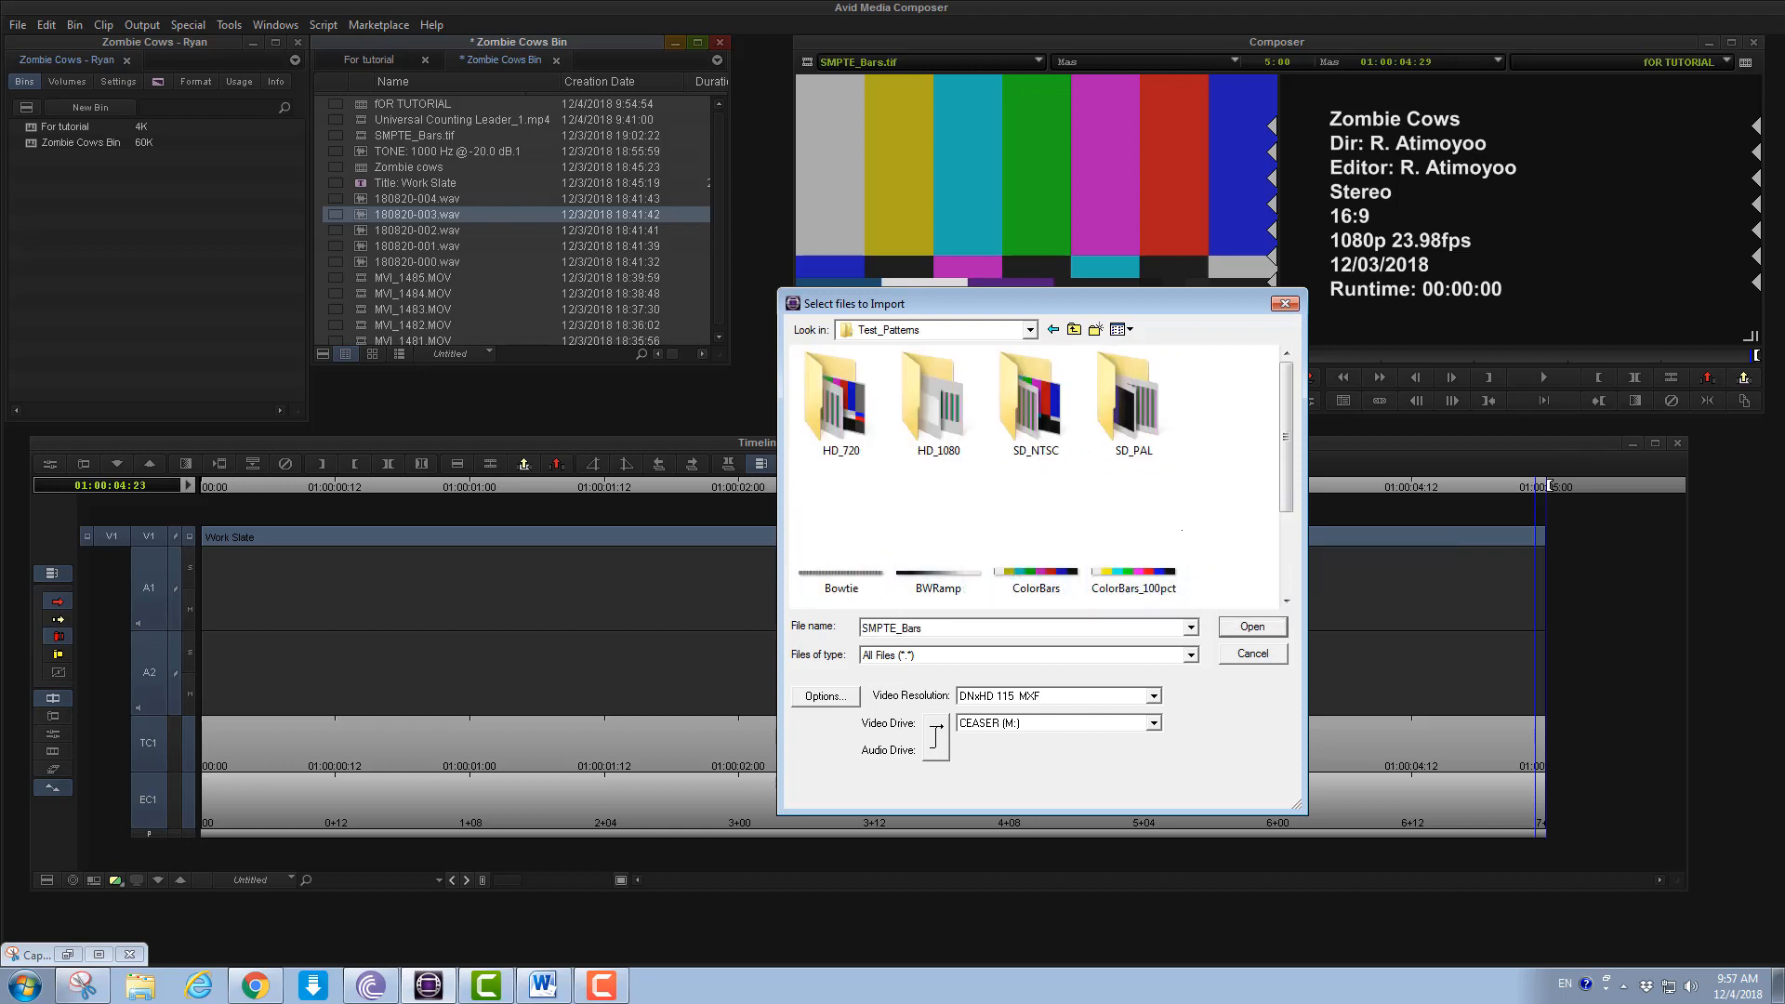
pyautogui.scroll(-2, 1033, 540)
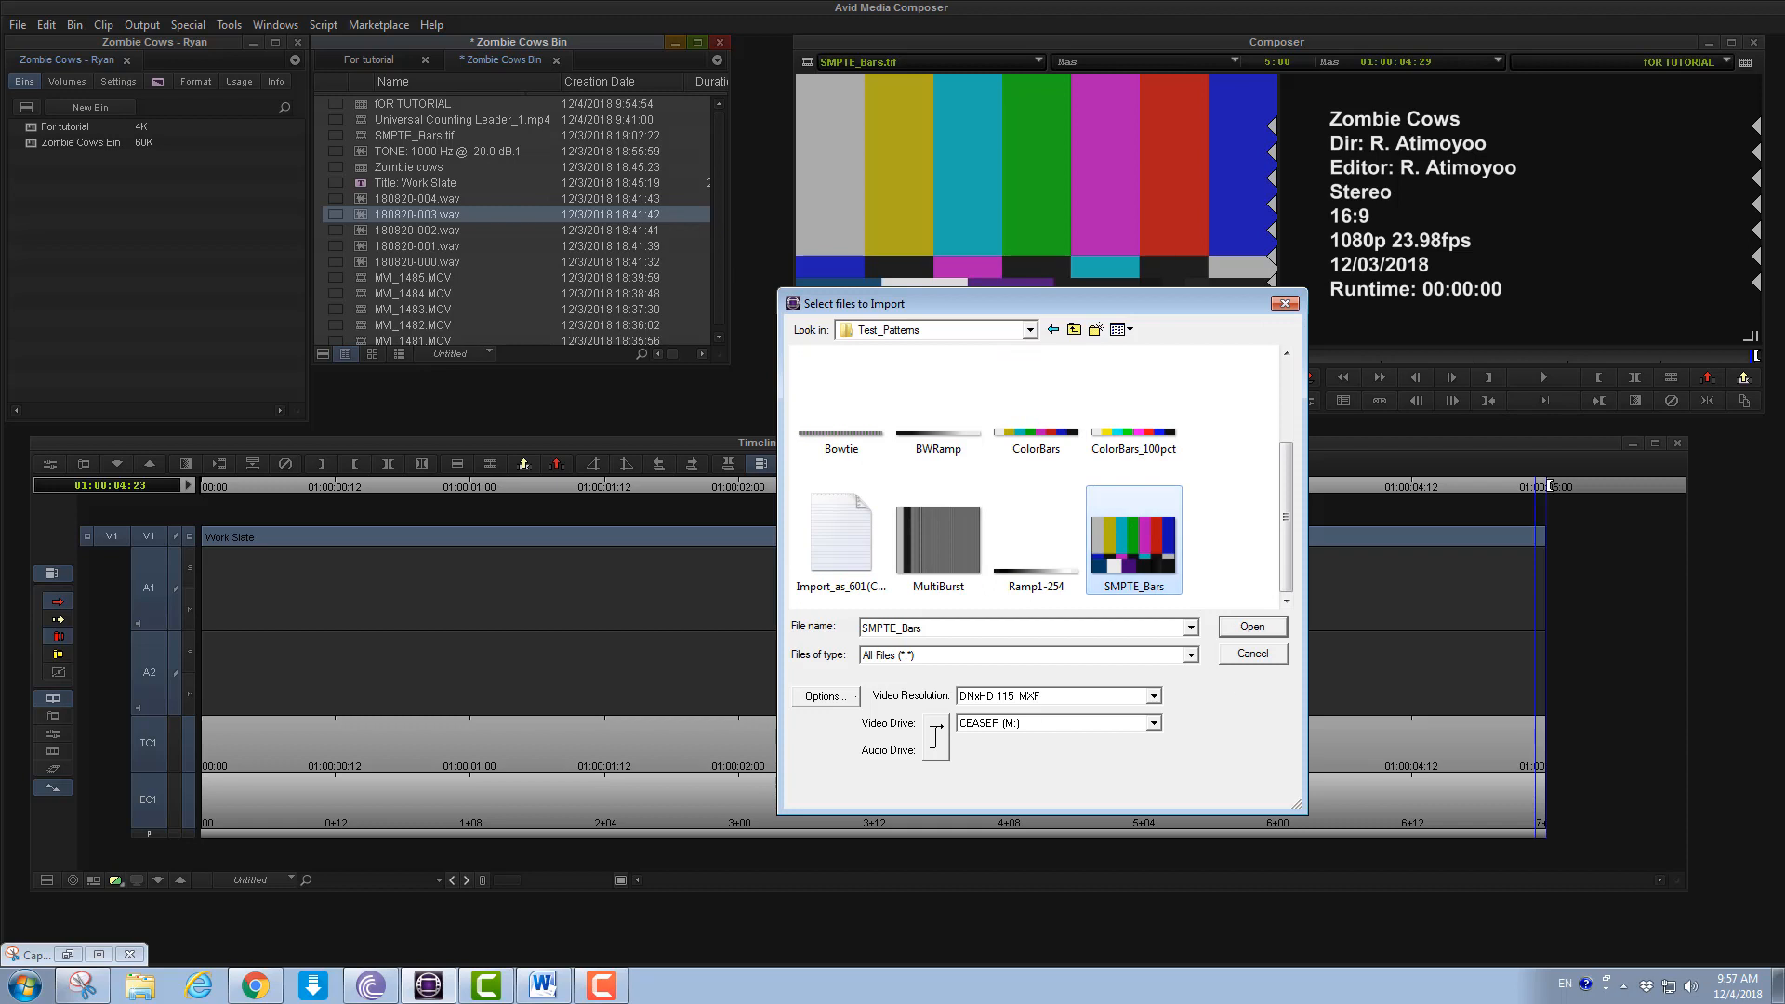
pyautogui.press('Return')
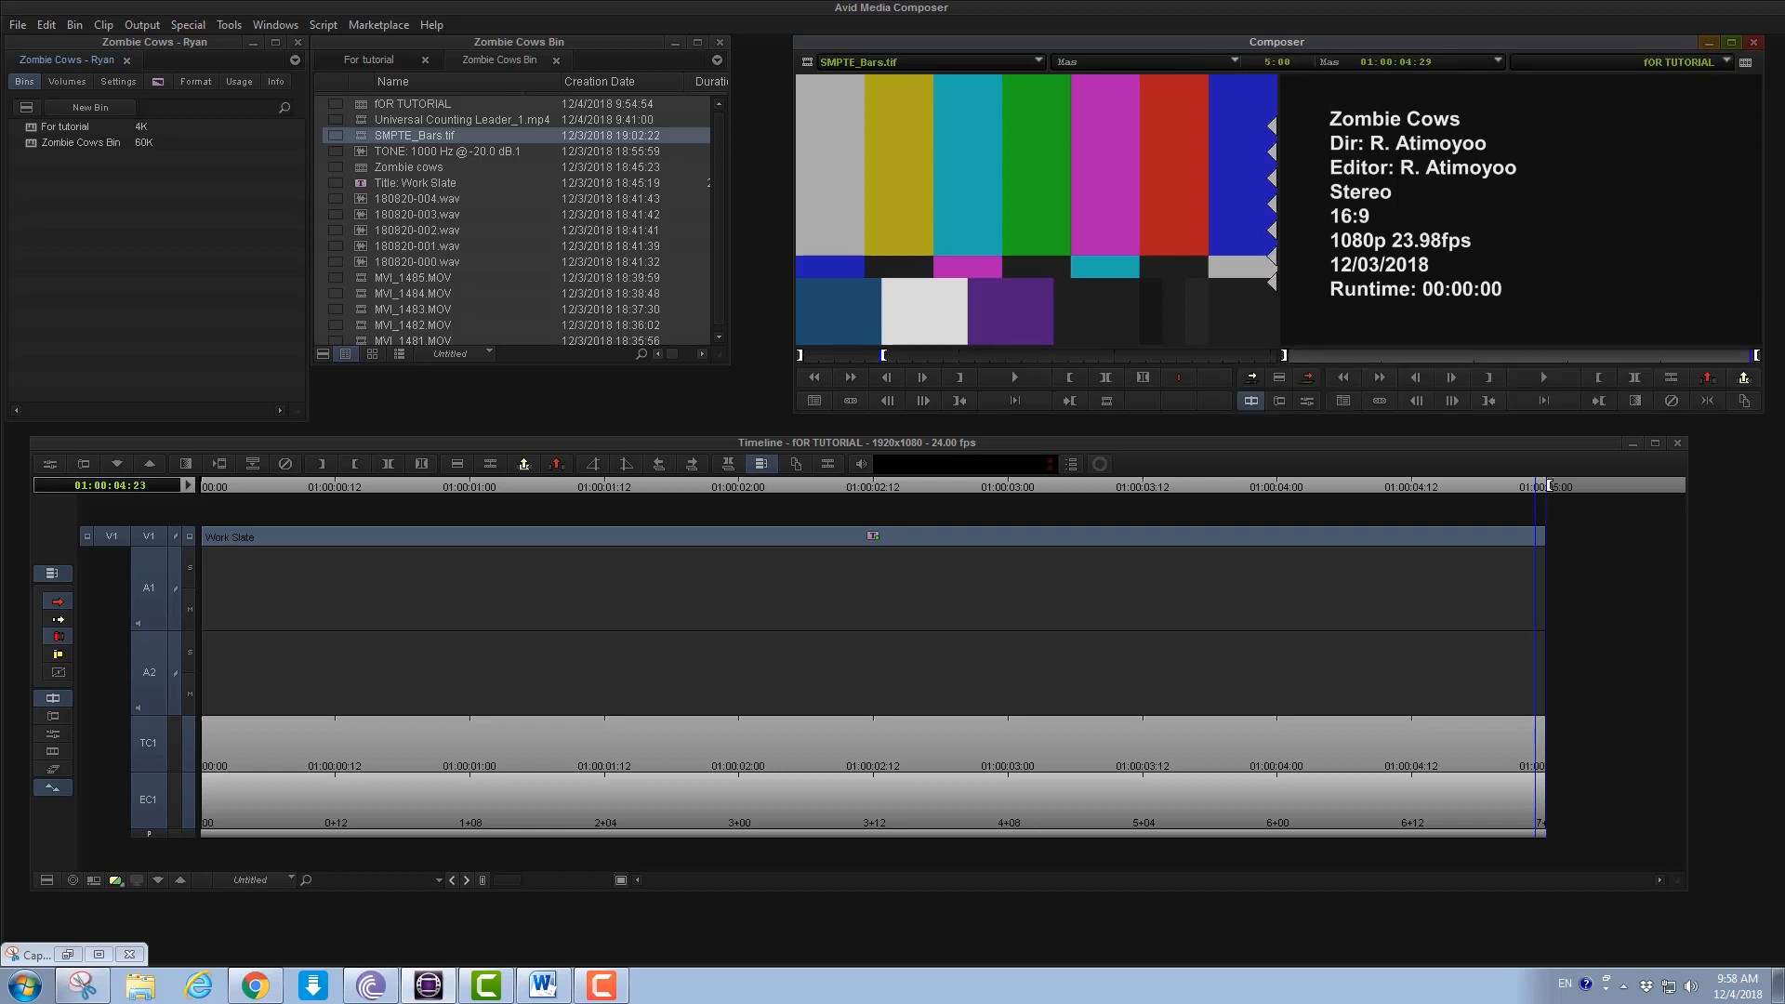
# Move the playhead to the end of the Work Slate at 01:00:05:00 and clear the sequence's in and out marks
pyautogui.write('+423')
pyautogui.press('Return')
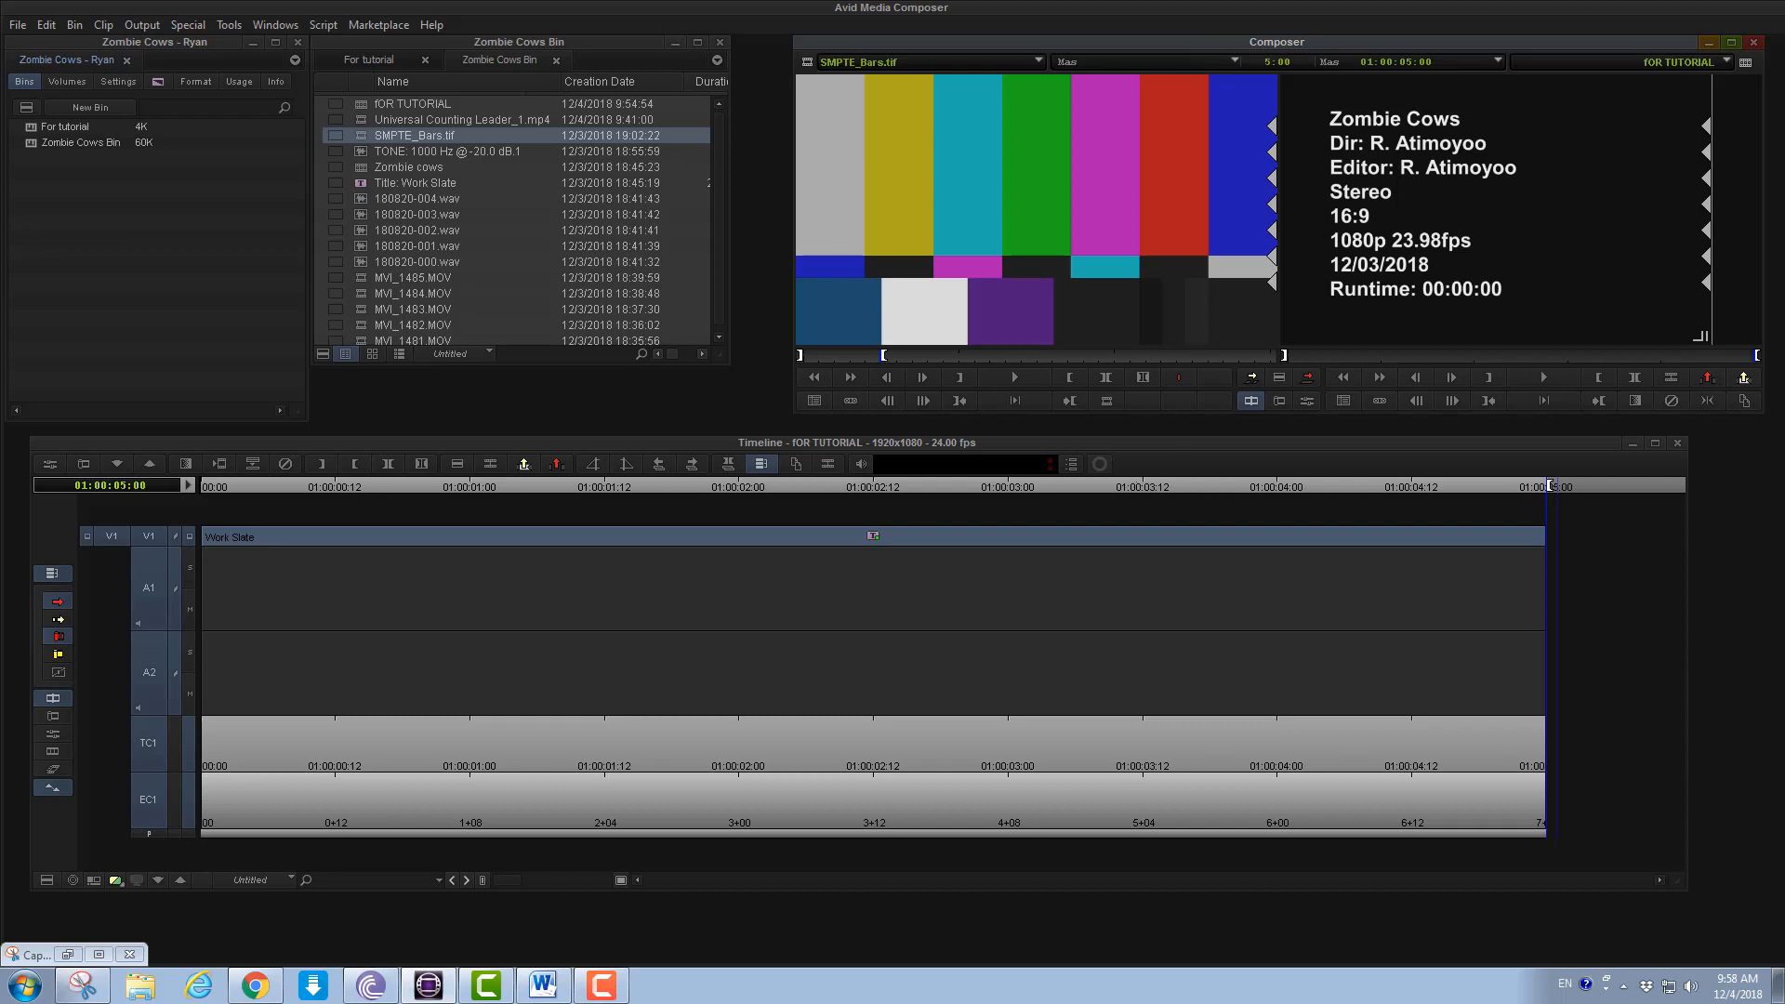
pyautogui.click(1551, 485)
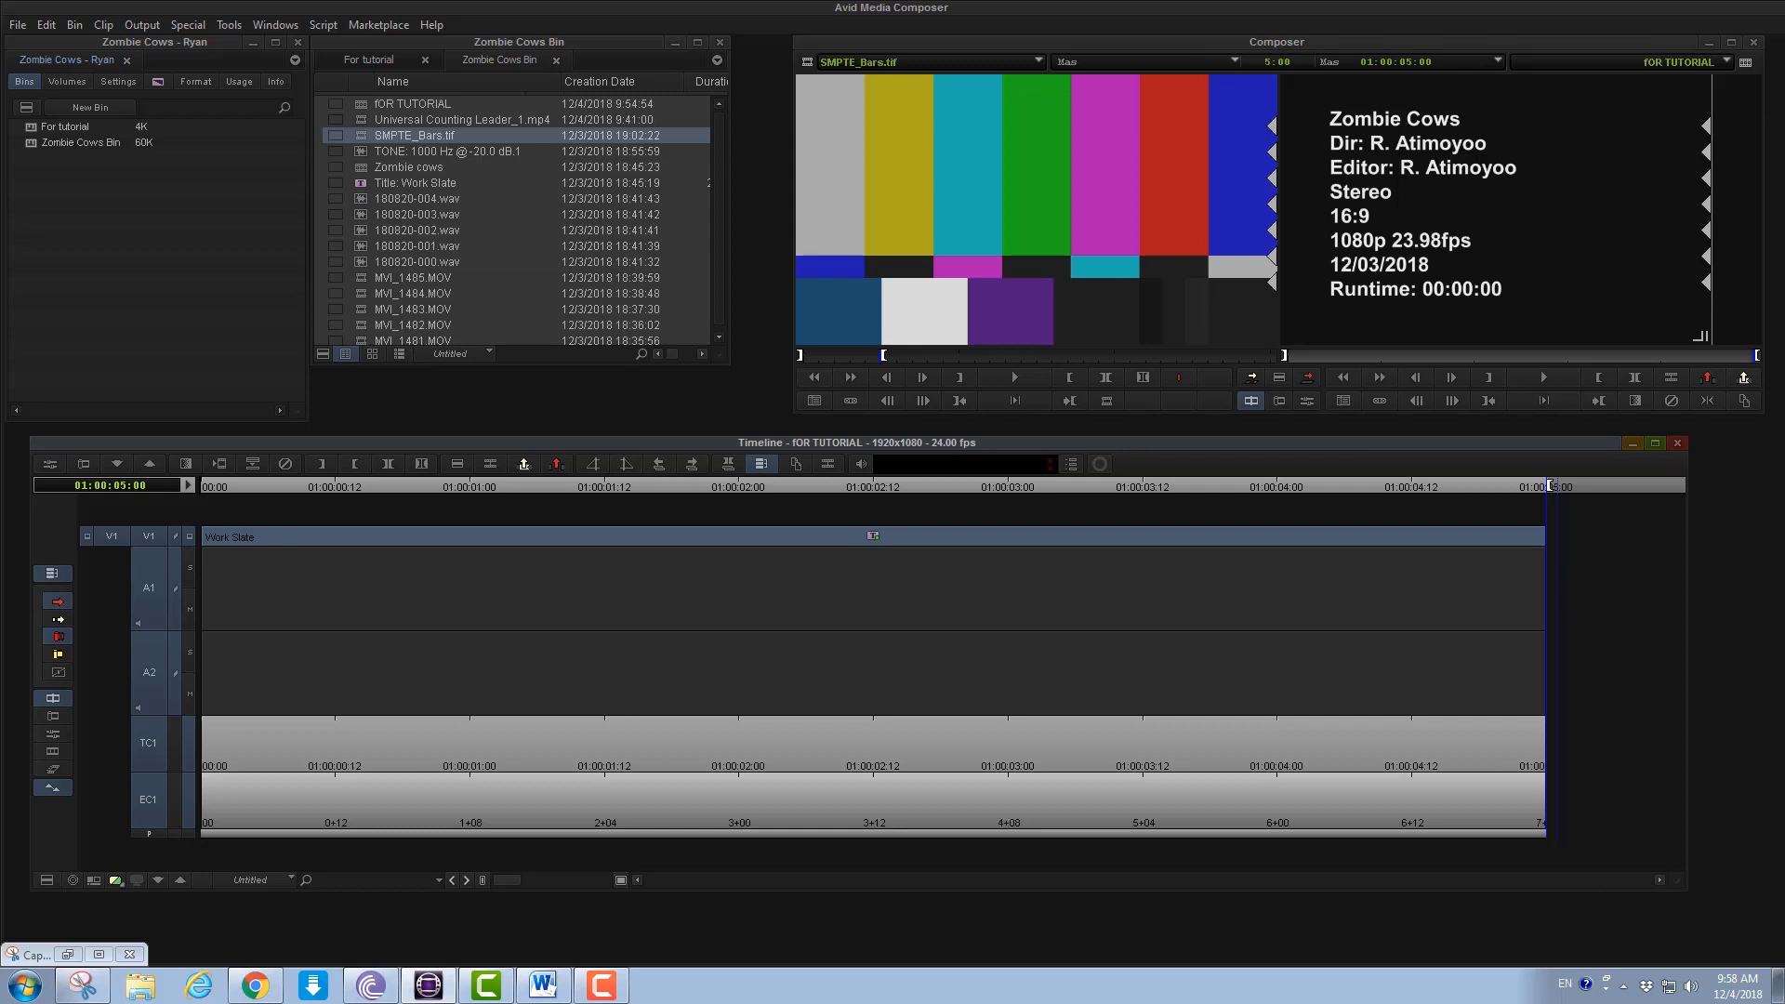
pyautogui.press('g')
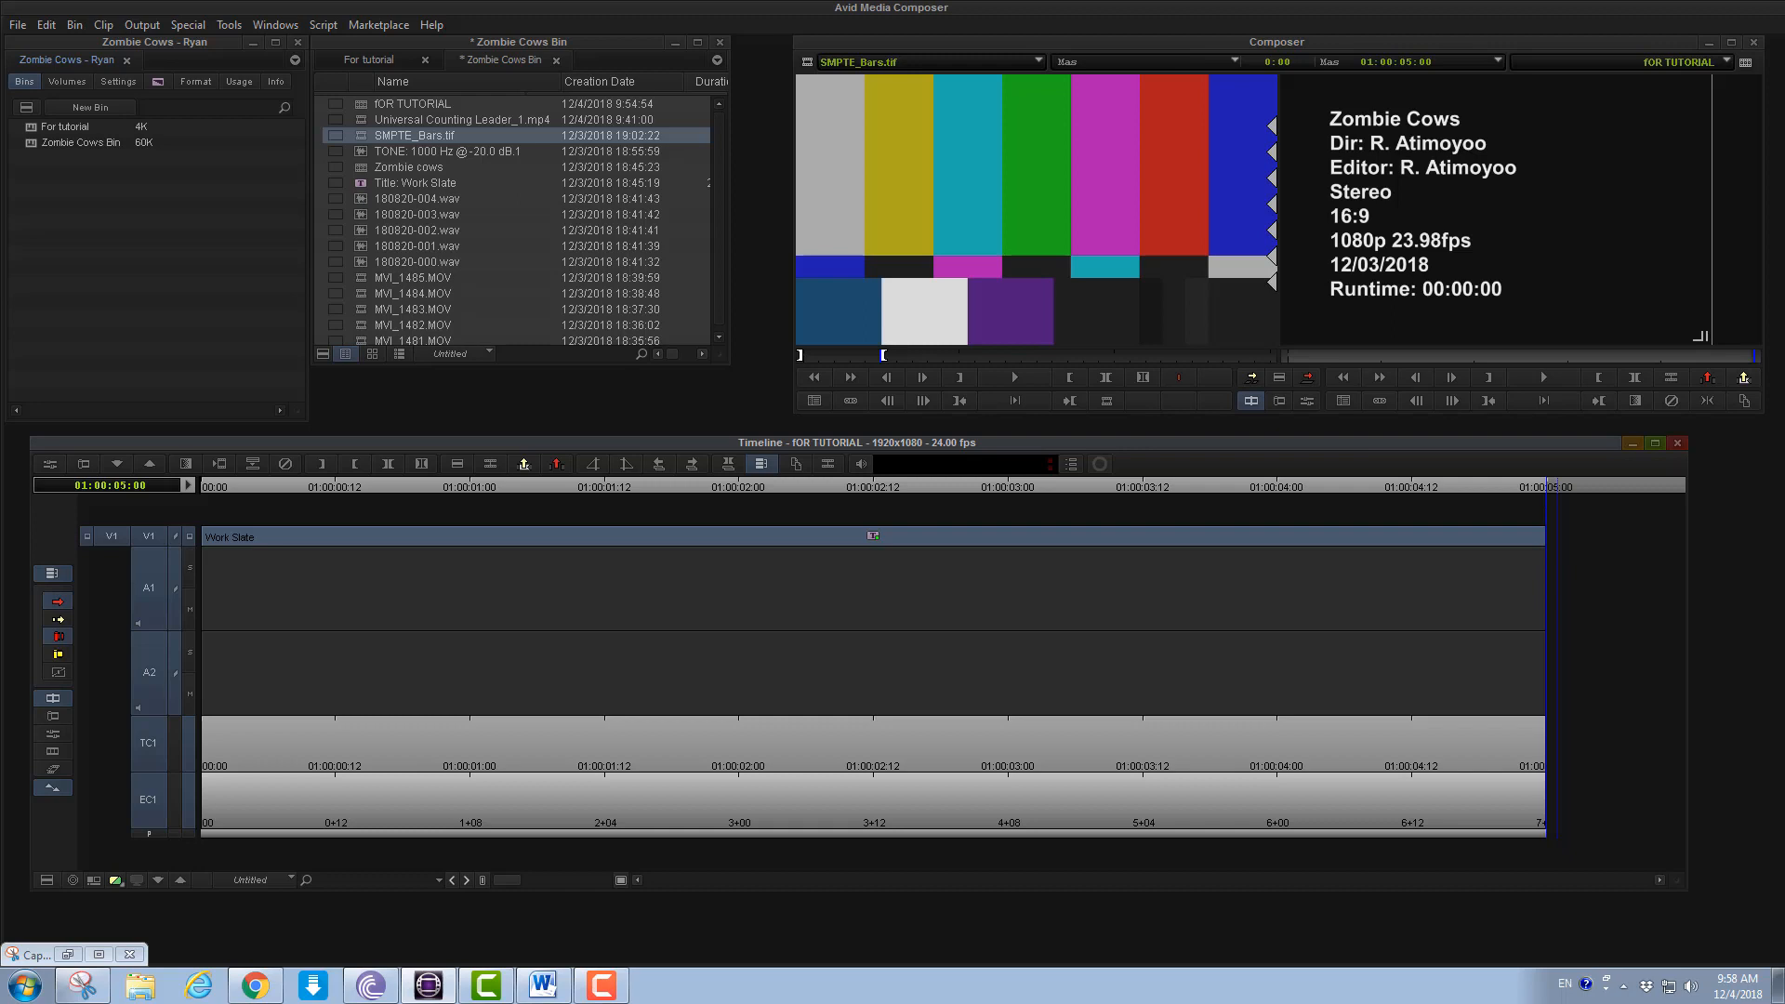
# Splice five seconds of SMPTE_Bars.tif onto V1 after the Work Slate and mark in and out points around the new segment
pyautogui.press('o')
pyautogui.press('v')
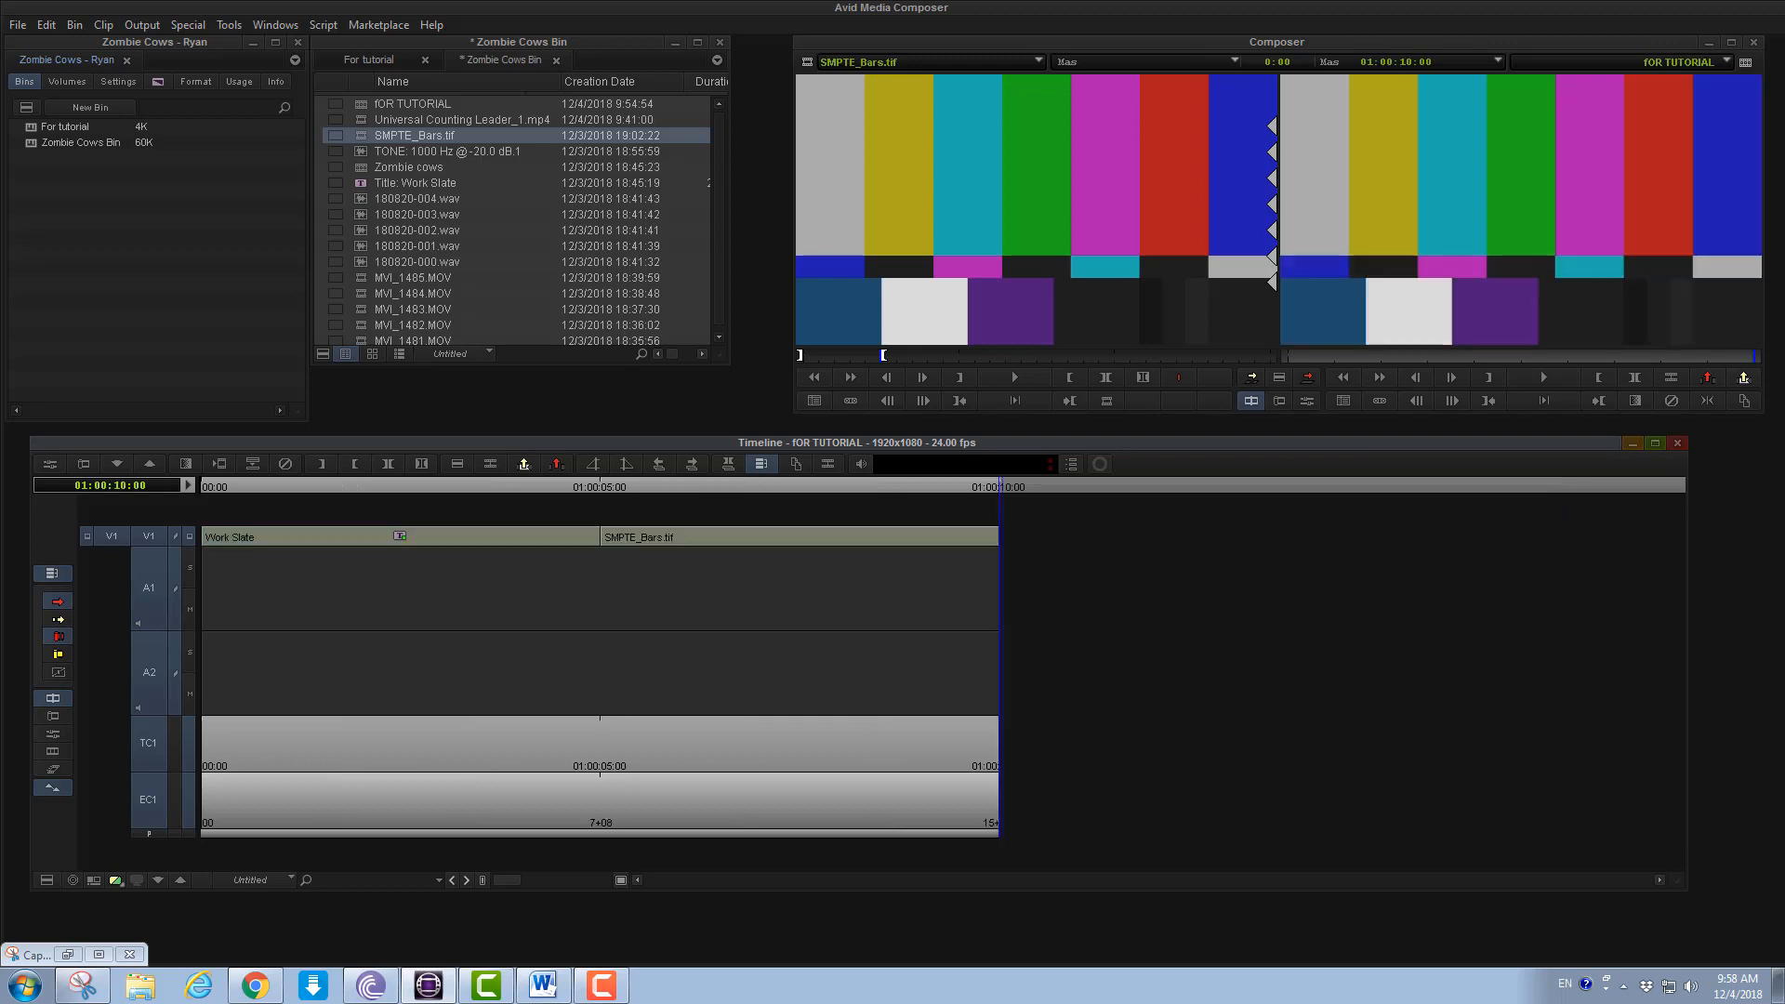
pyautogui.click(692, 537)
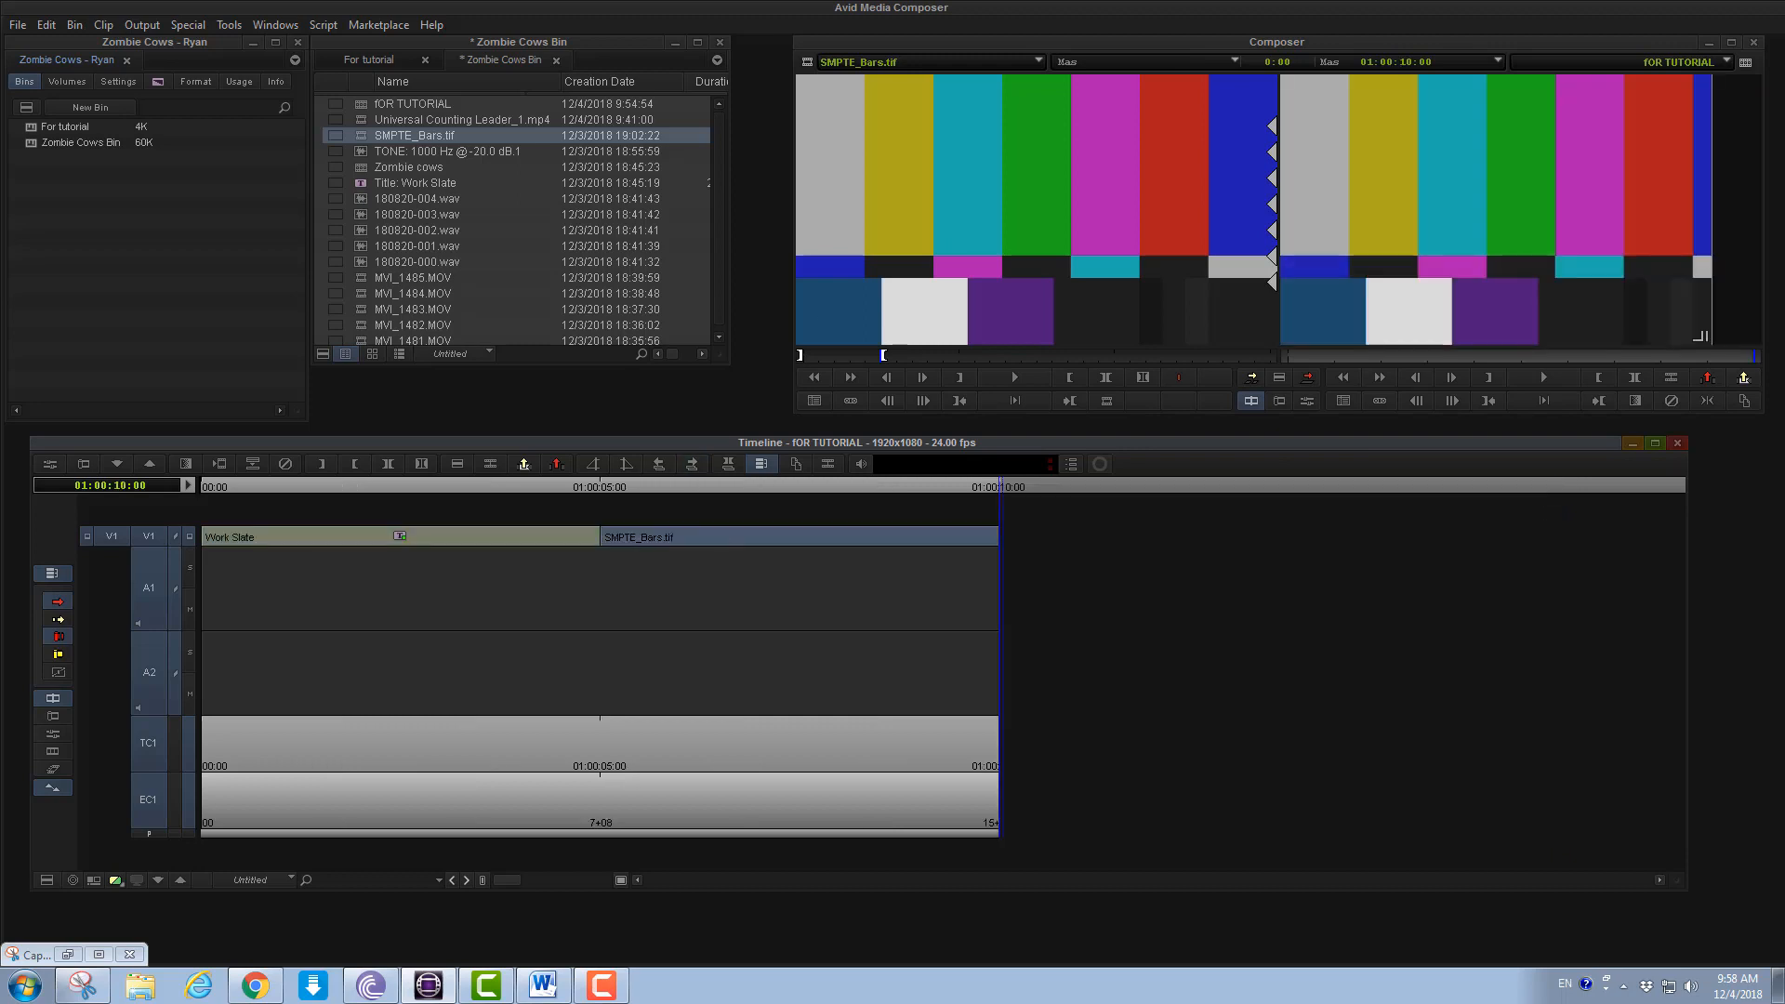
pyautogui.click(596, 744)
pyautogui.moveTo(596, 744); pyautogui.dragTo(794, 744)
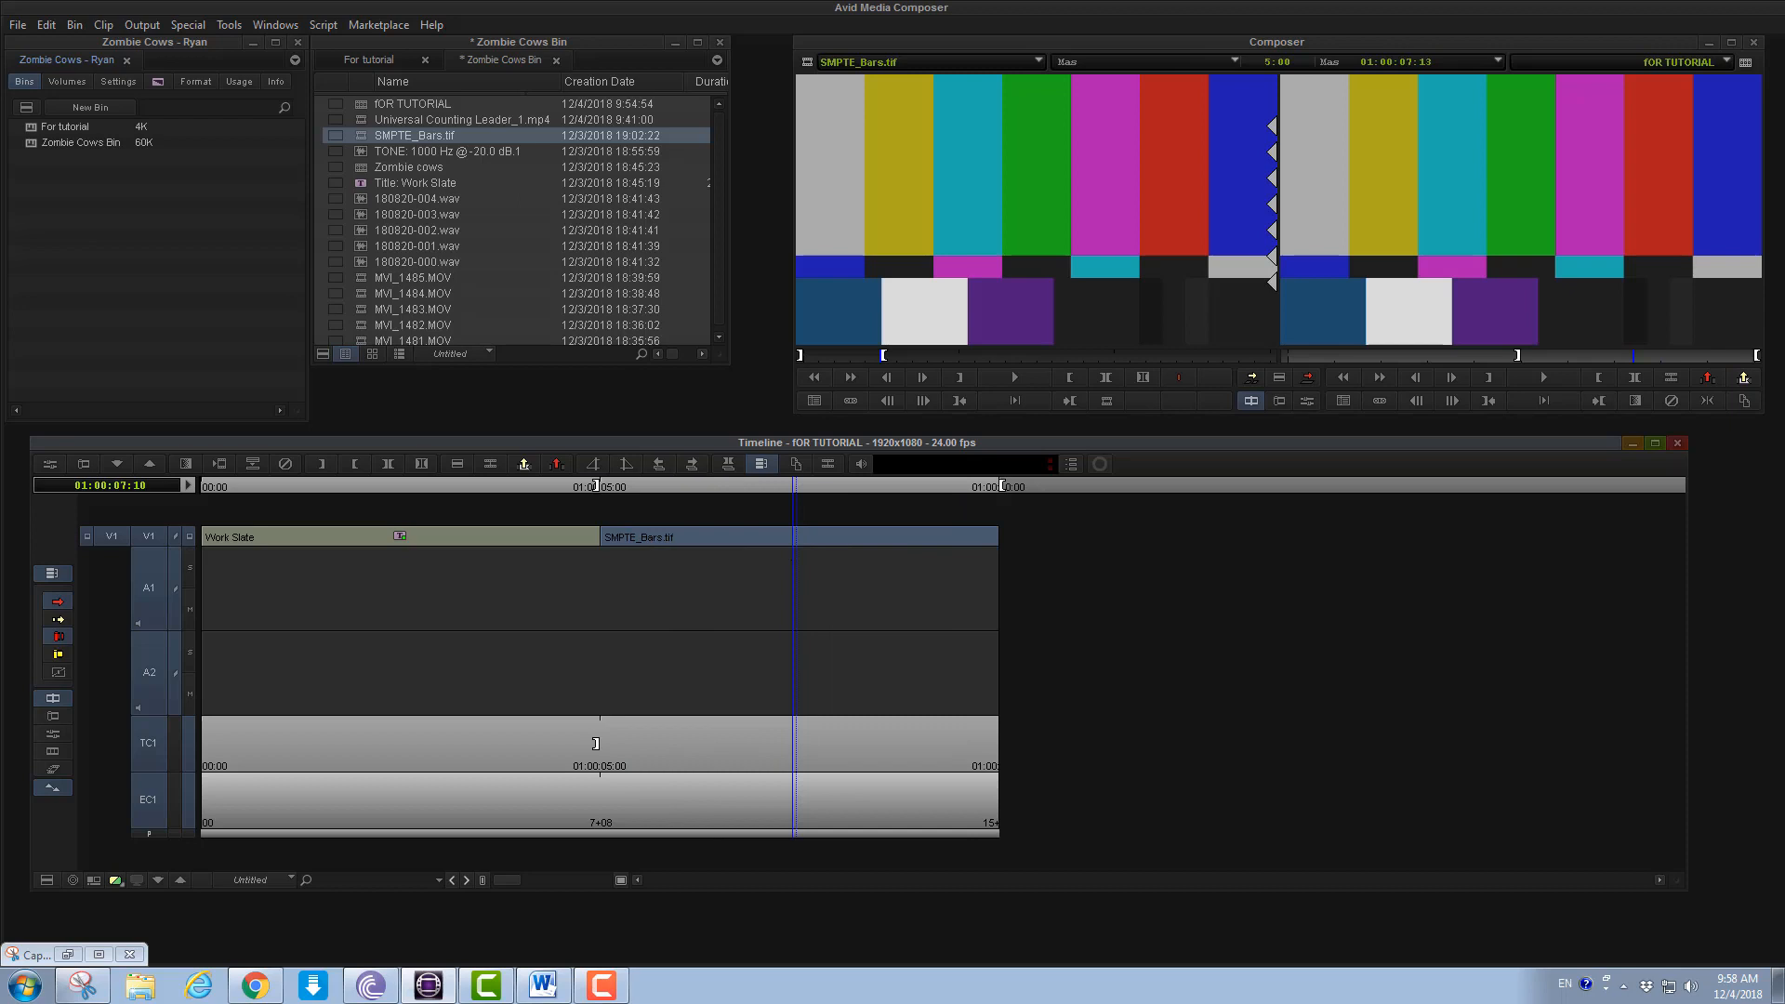
# Open the Audio Tool and move its window clear of the bin and timeline clips
pyautogui.click(362, 151)
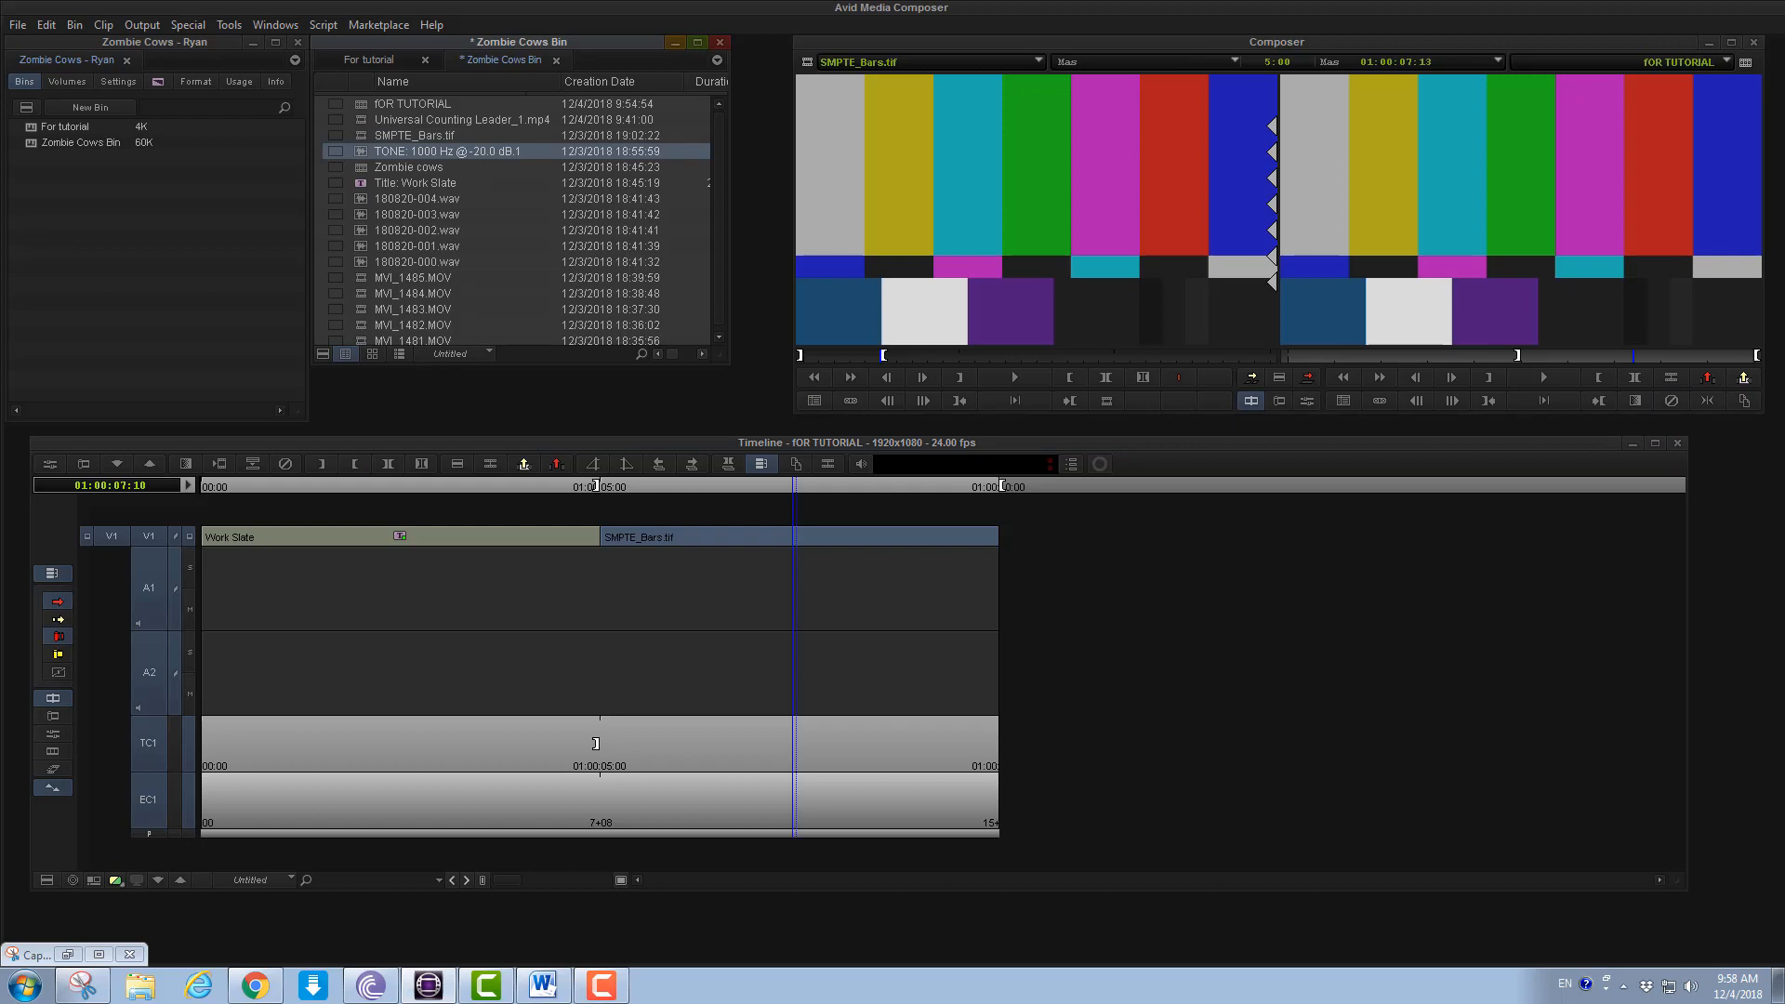
pyautogui.hotkey('ctrl', '1')
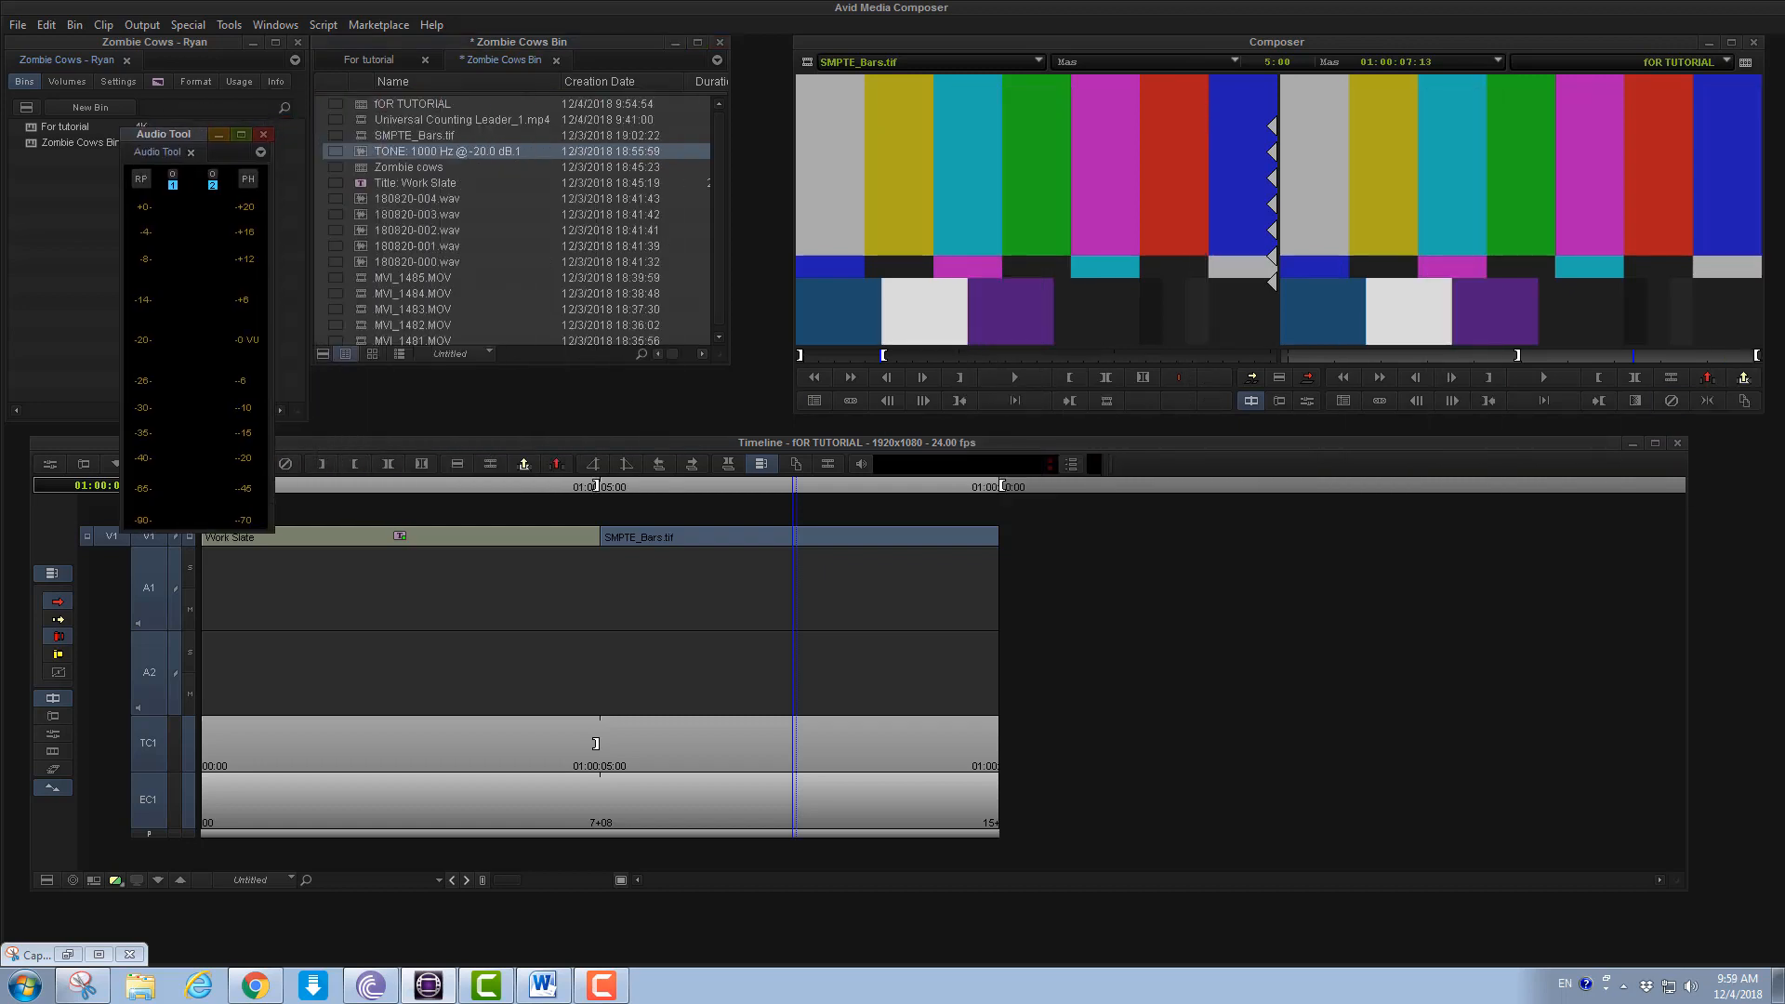
pyautogui.click(229, 25)
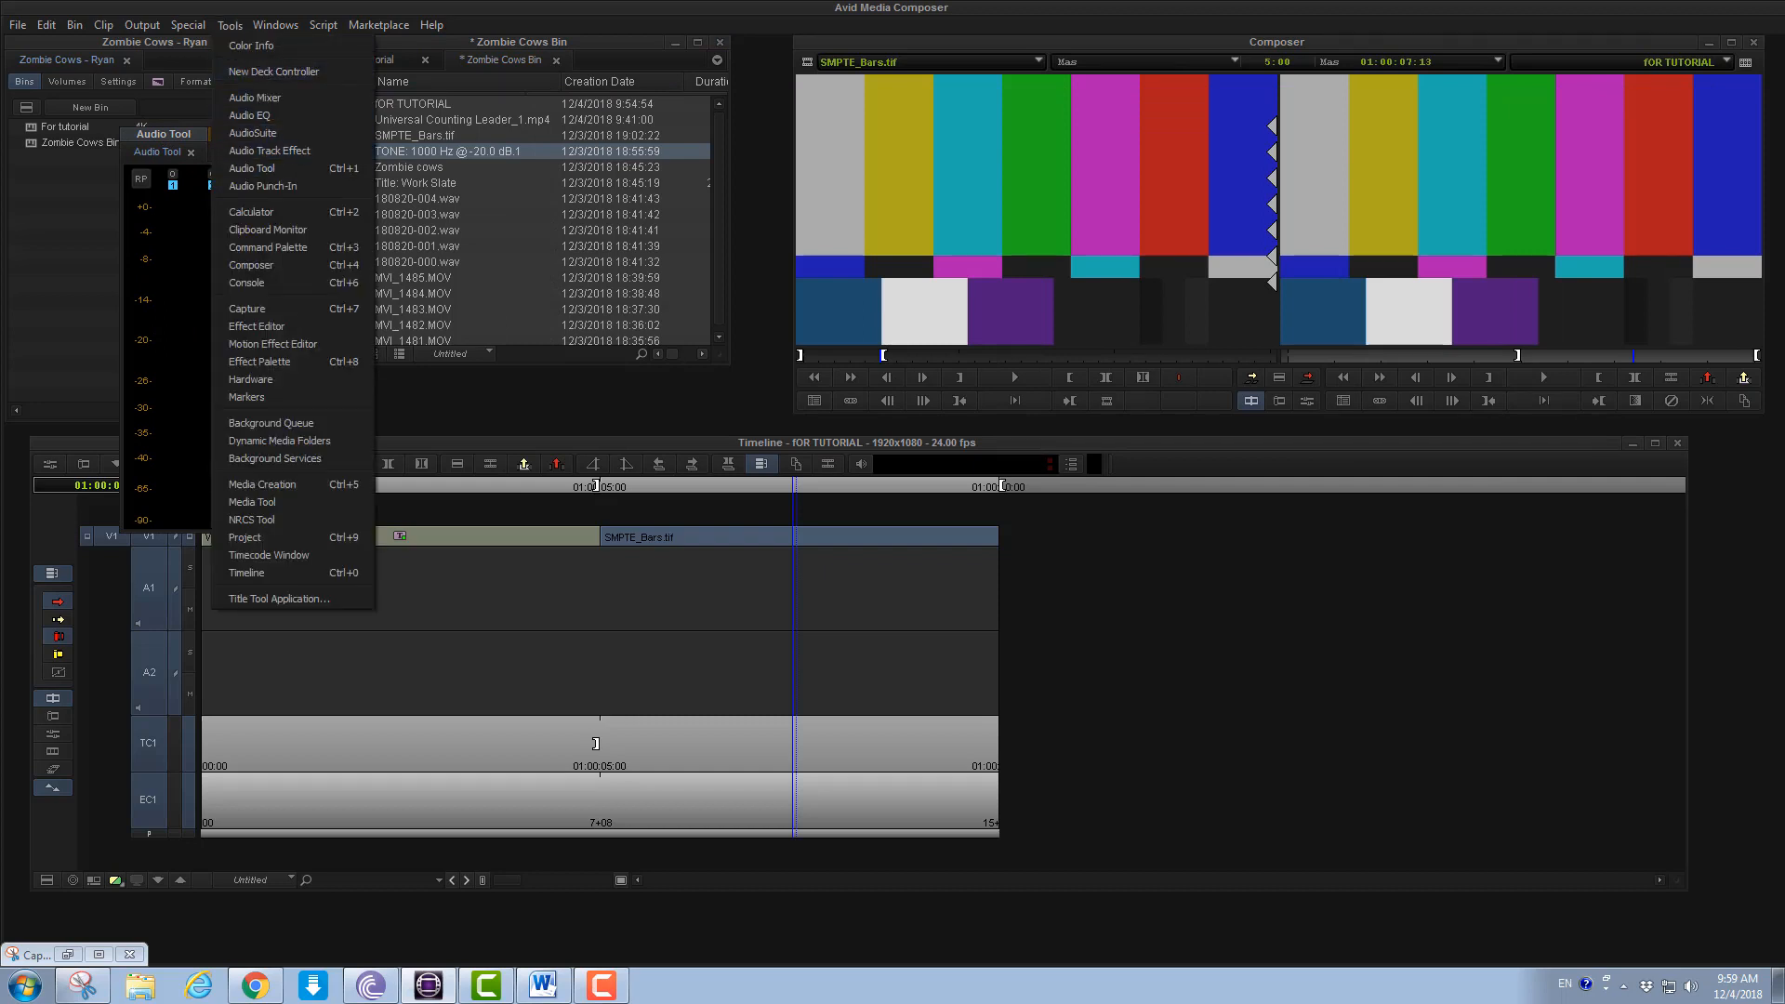
pyautogui.click(291, 168)
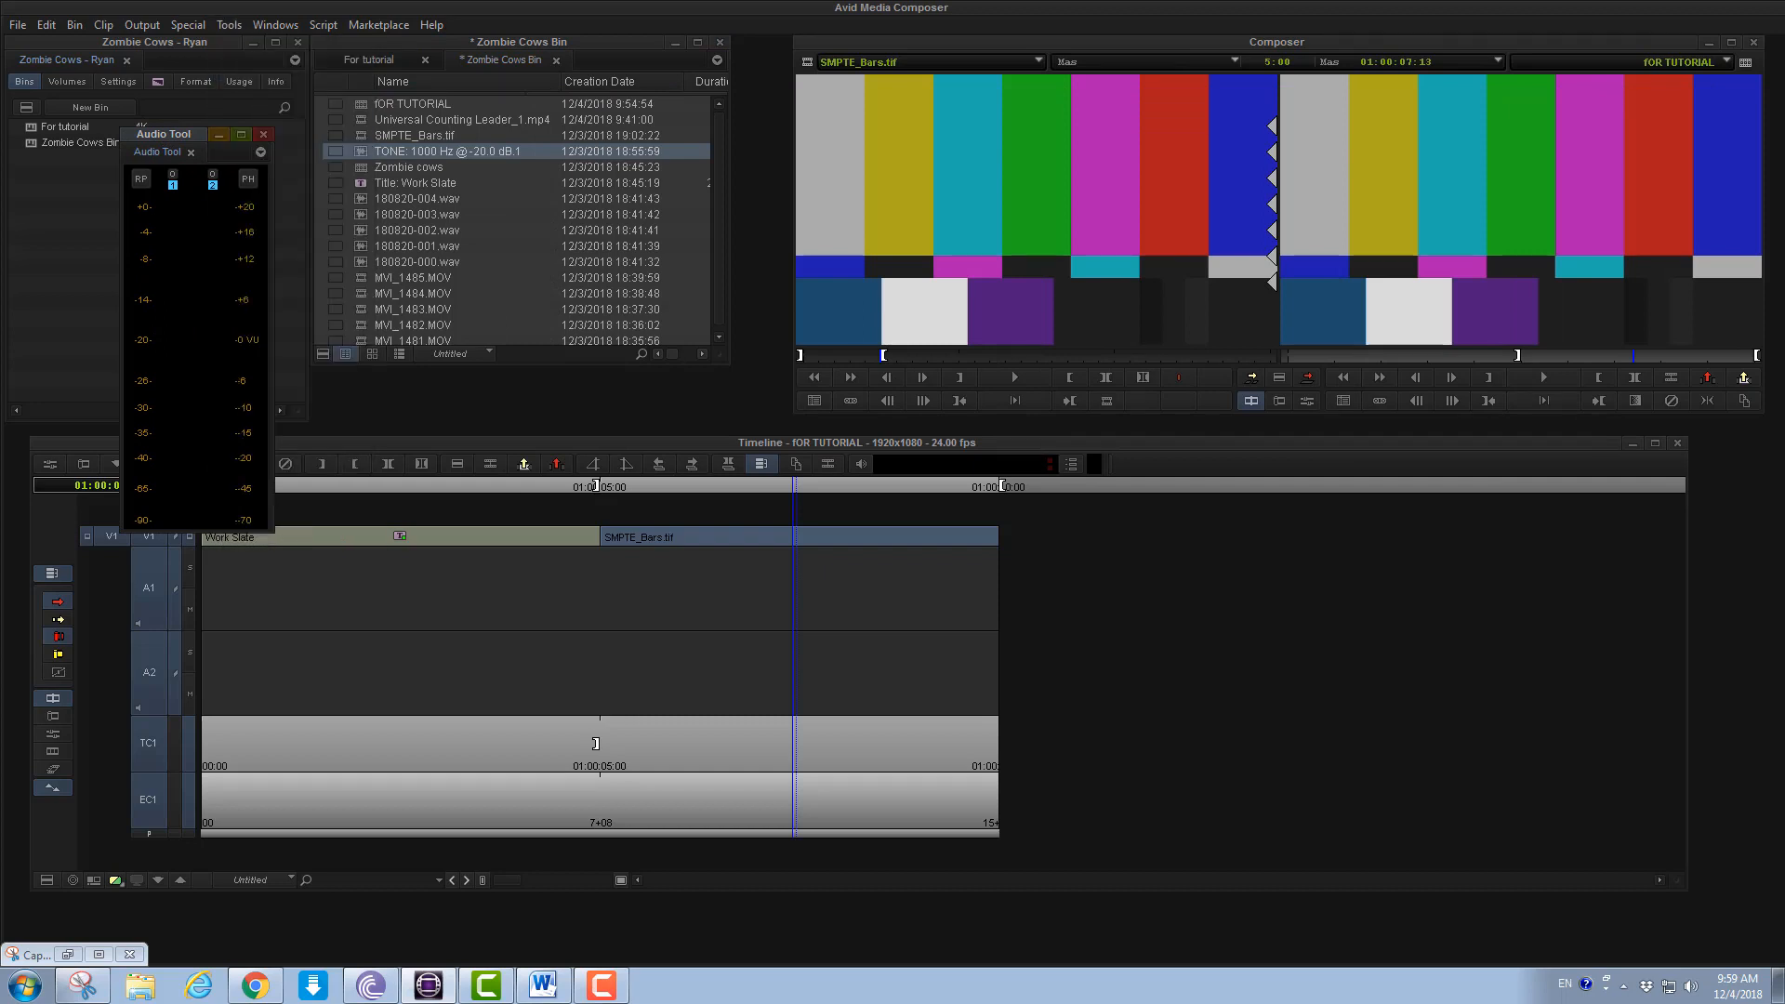
pyautogui.moveTo(164, 134); pyautogui.dragTo(45, 104)
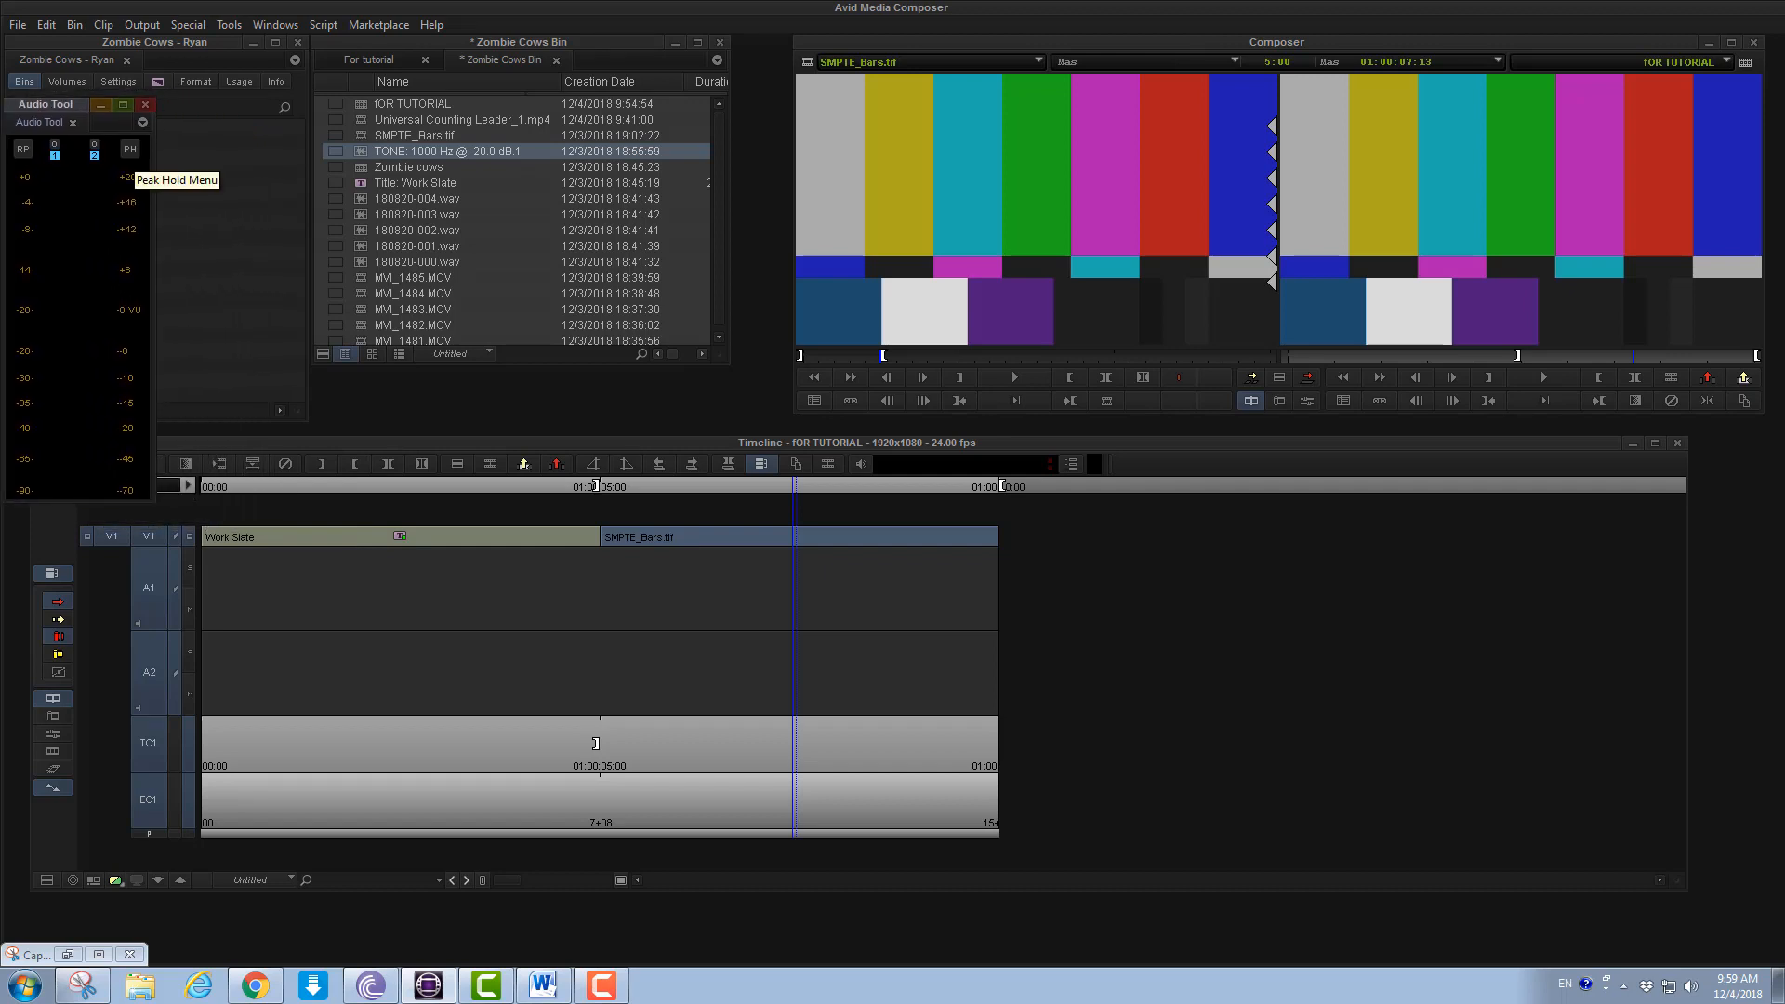
# Create one track of tone media at -20 dB and 1000 Hz, 60 seconds long, in the Zombie Cows Bin
pyautogui.click(130, 149)
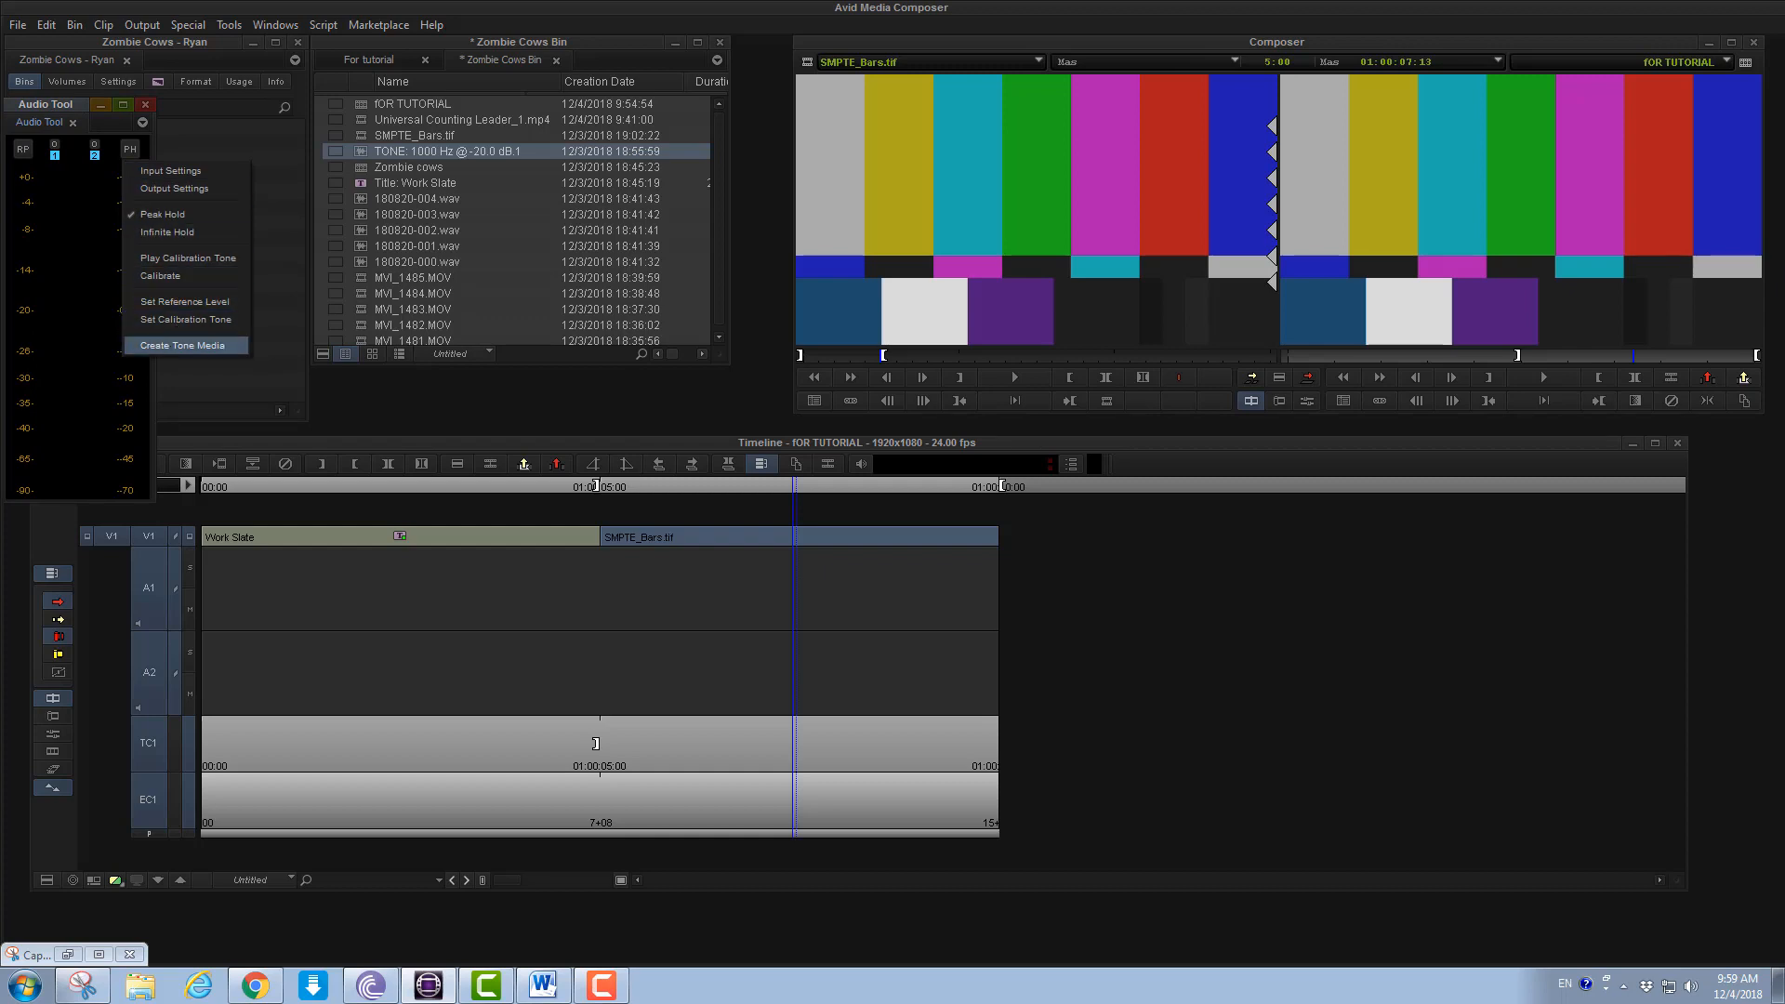
pyautogui.click(182, 345)
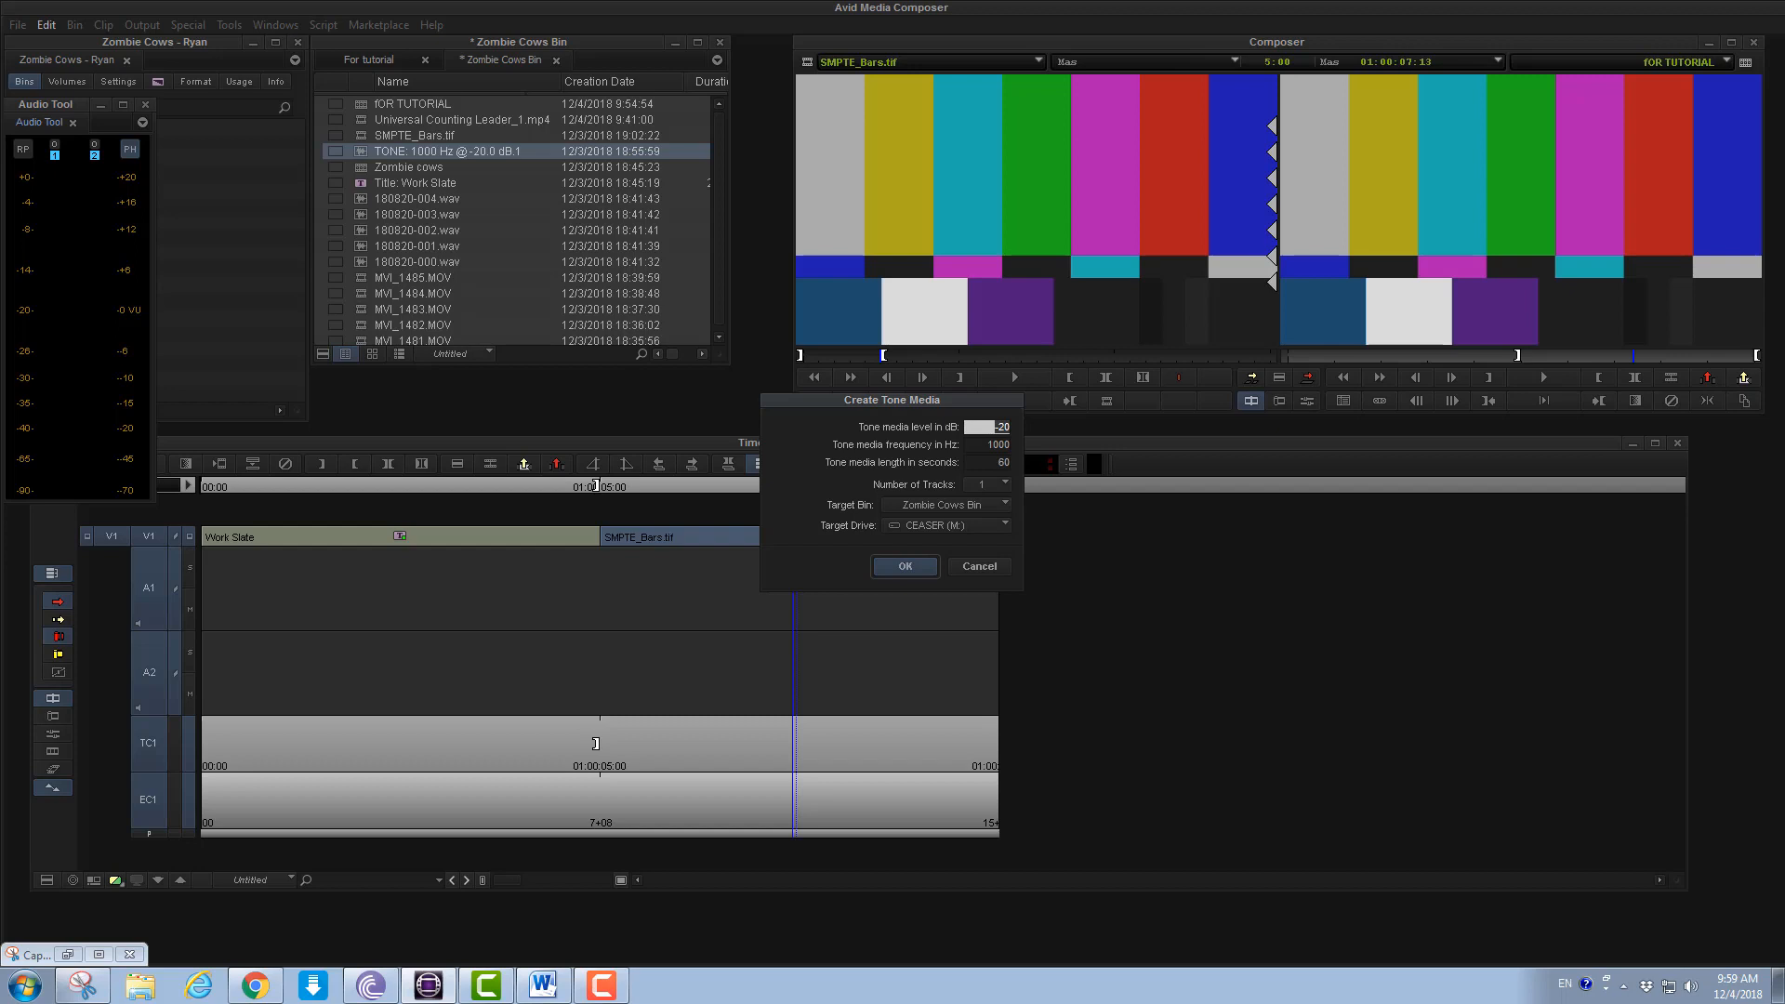
pyautogui.press('Return')
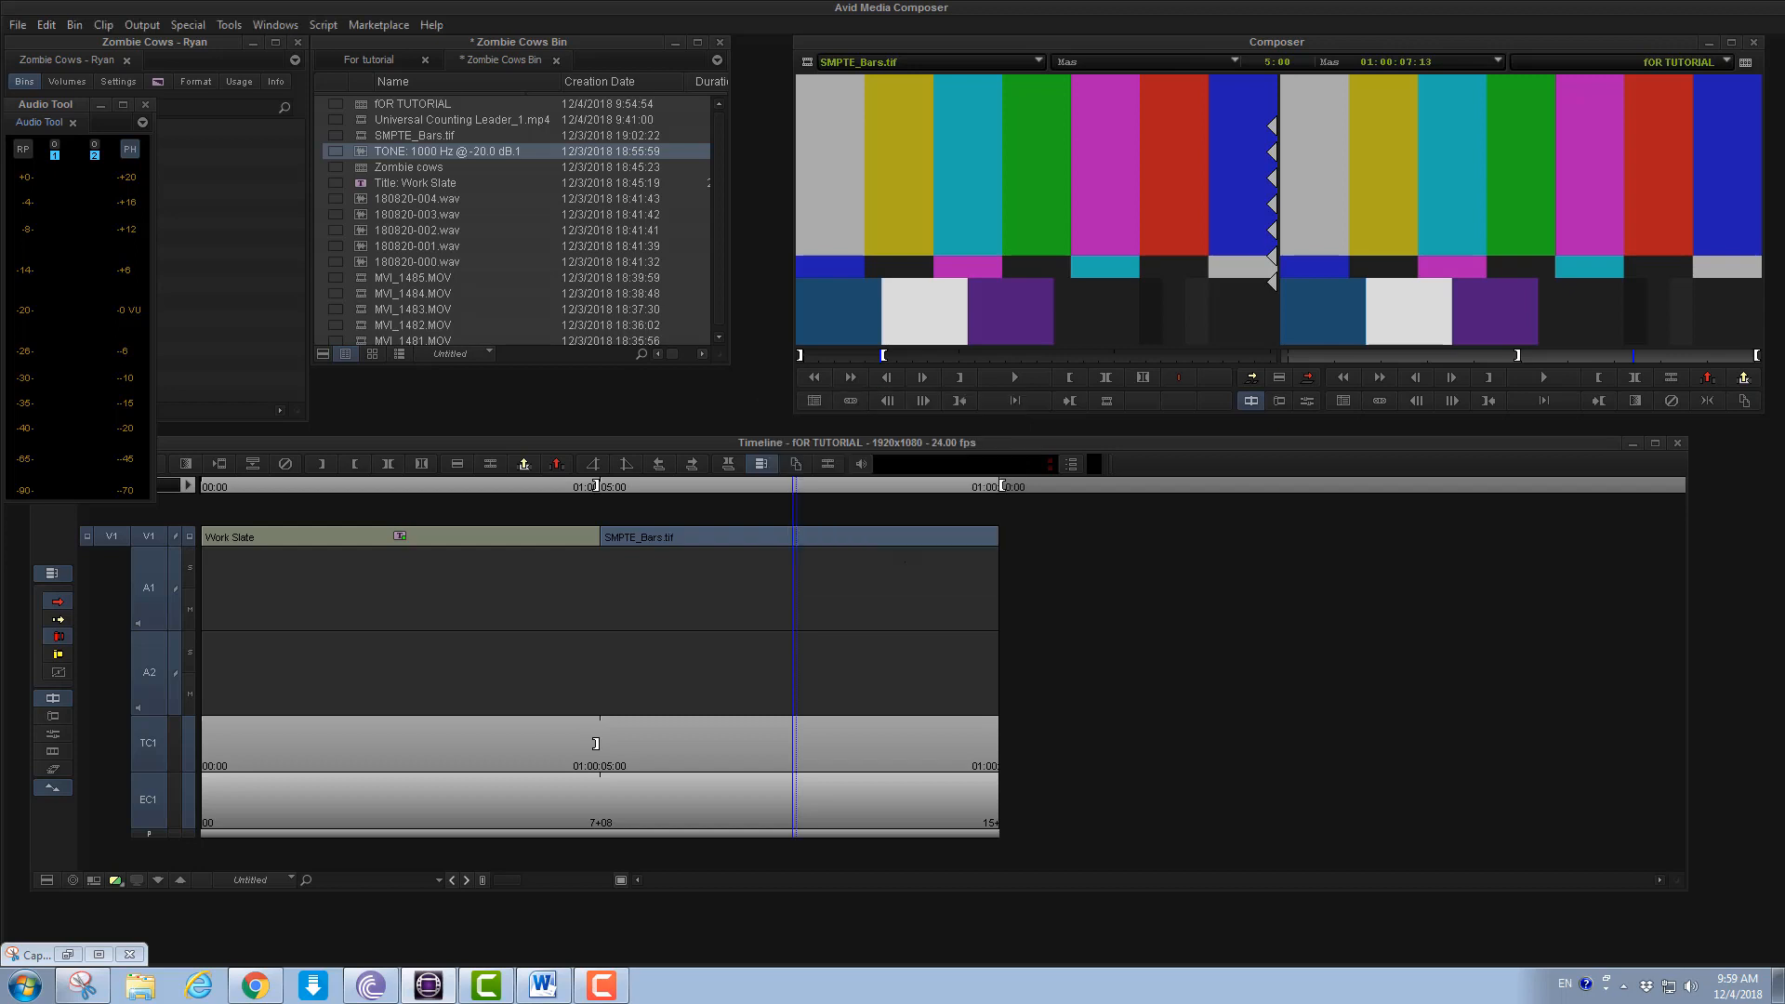
# Load the newly created 1000 Hz tone clip into the source monitor and play a few seconds of it
pyautogui.doubleClick(446, 104)
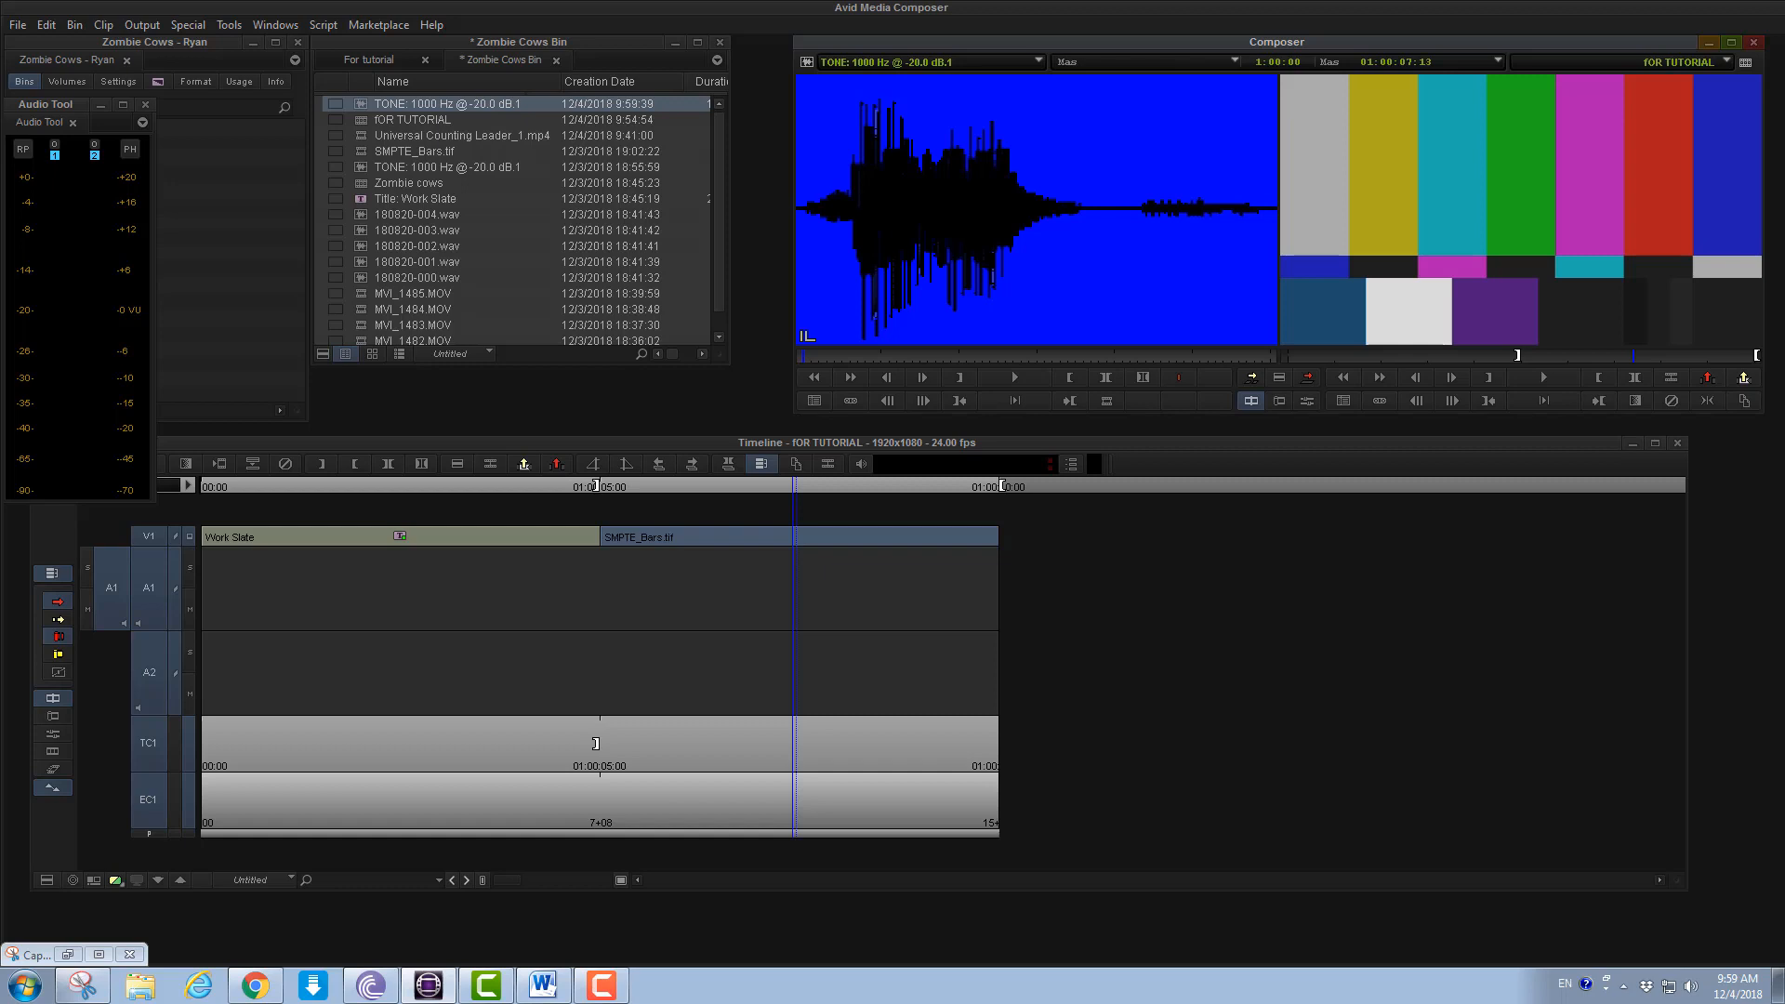
pyautogui.press('space')
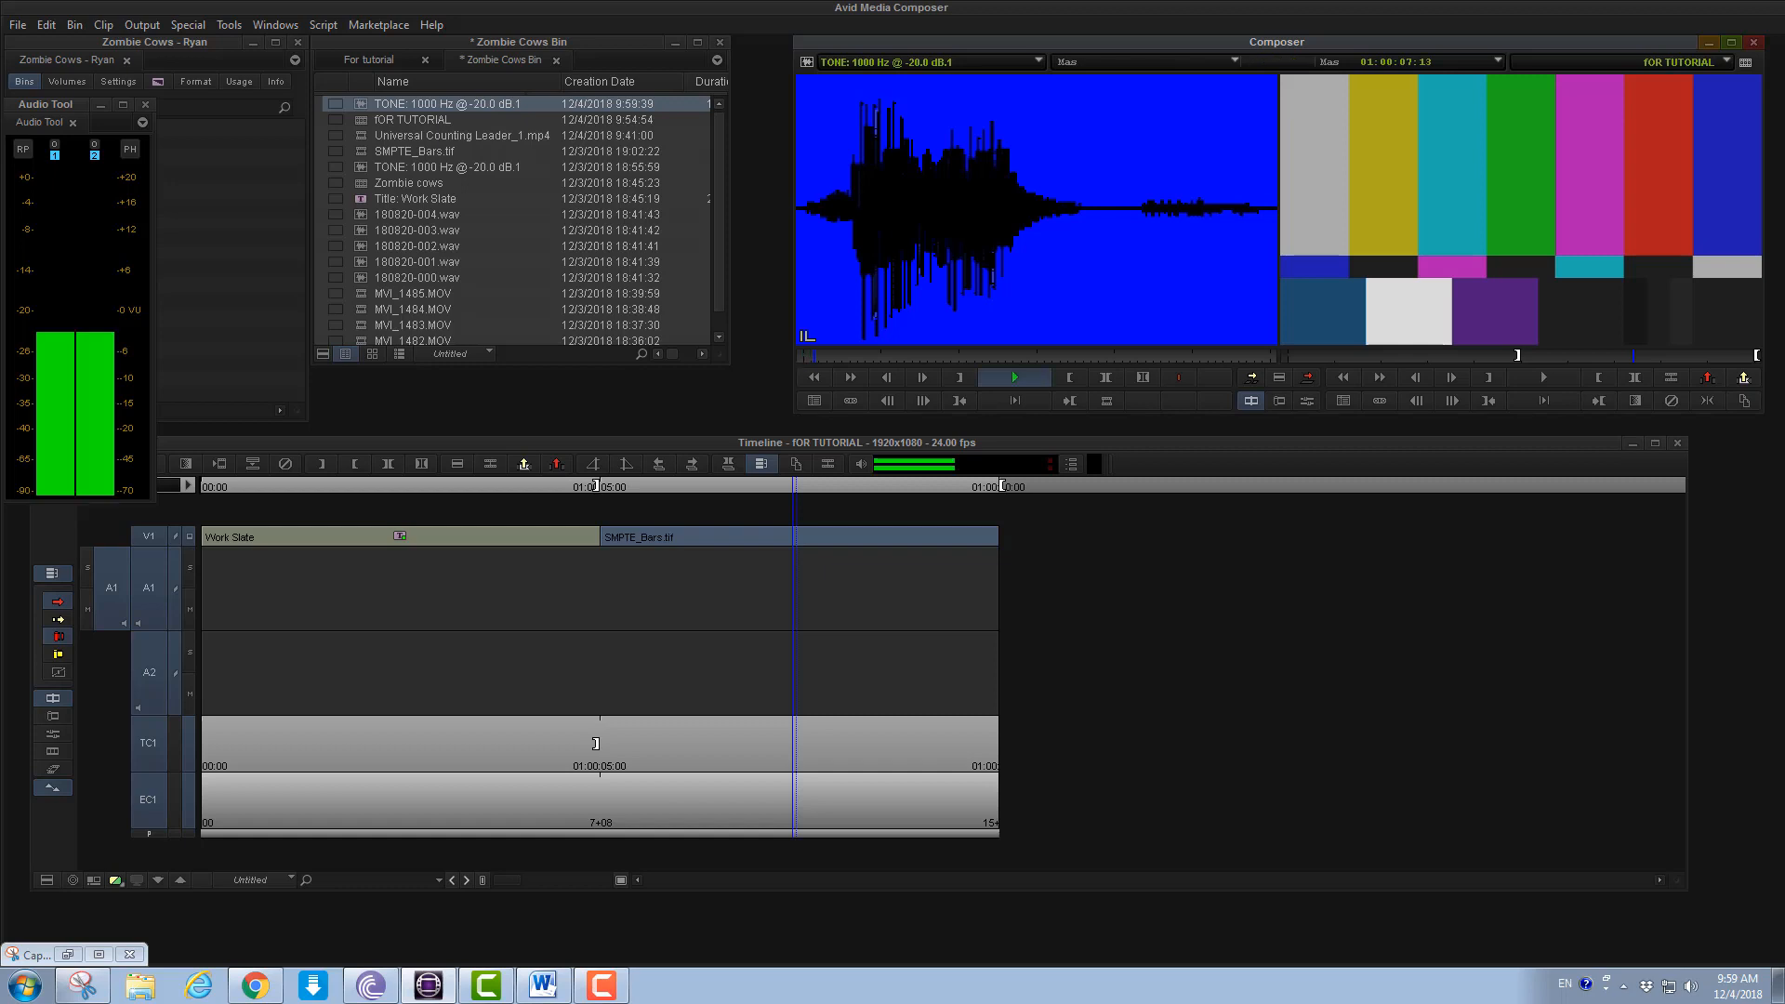
pyautogui.press('space')
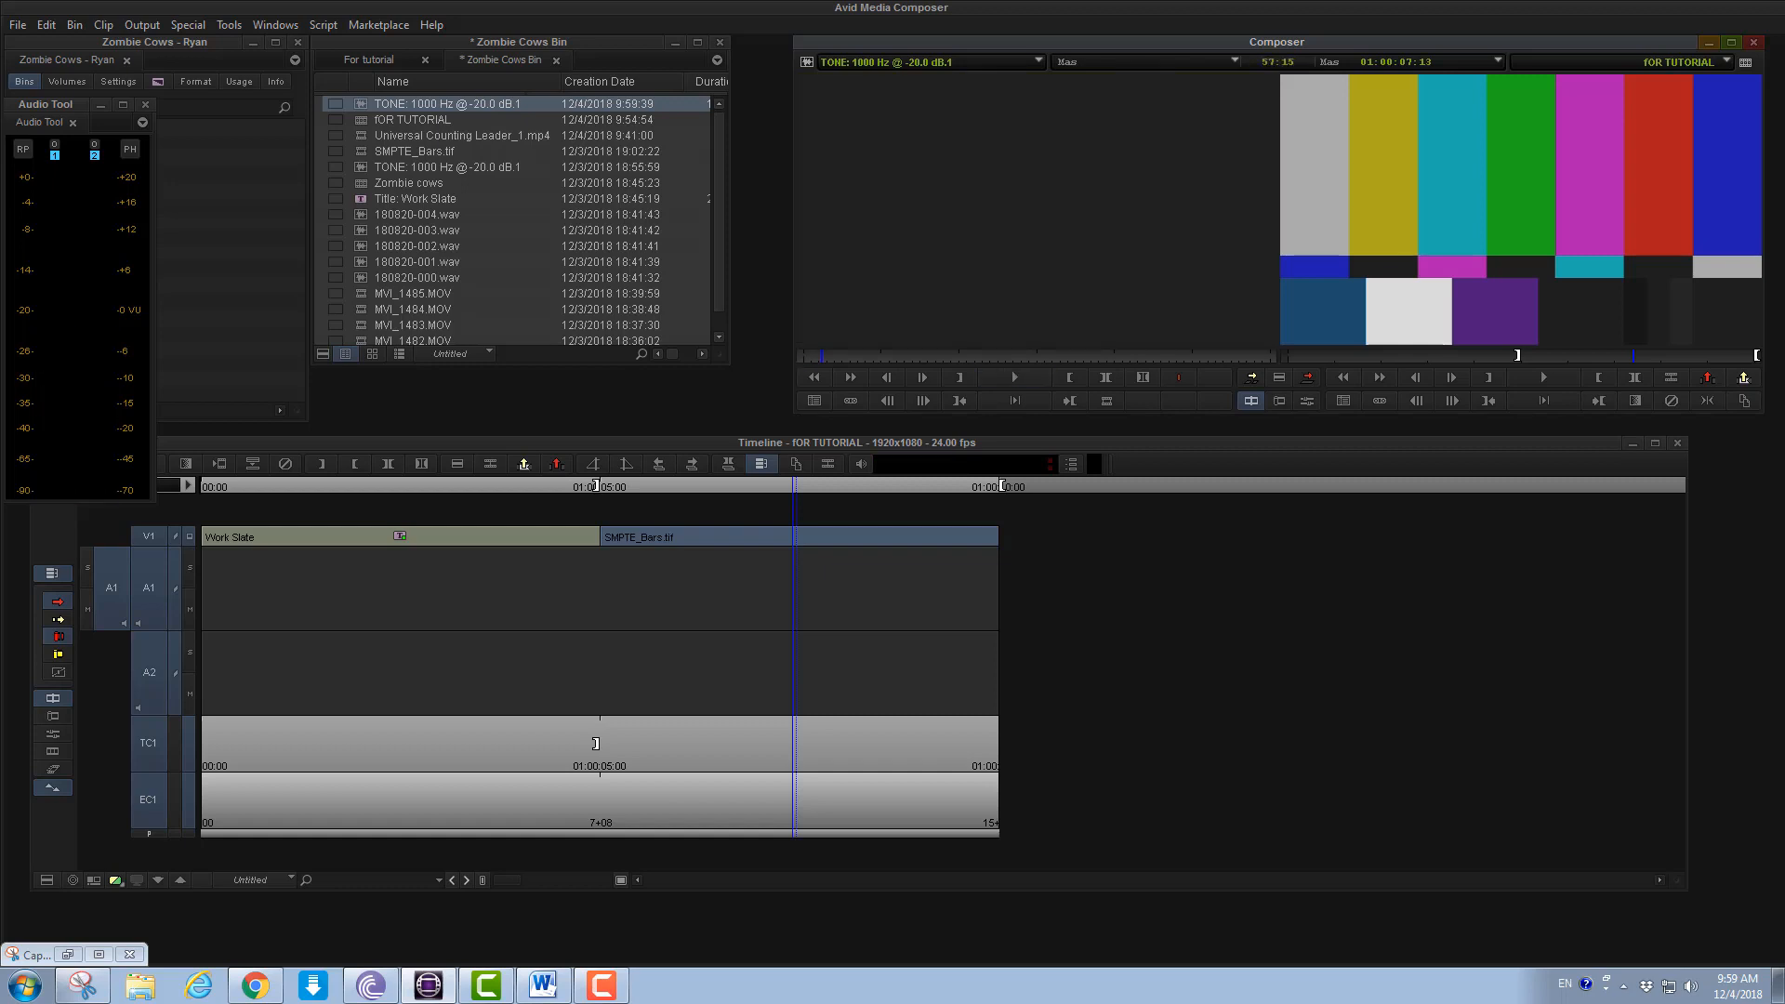
# Mark a five-second range from the start of the tone clip in the source monitor
pyautogui.press('Home')
pyautogui.click(837, 356)
pyautogui.press('space')
pyautogui.press('space')
pyautogui.click(851, 371)
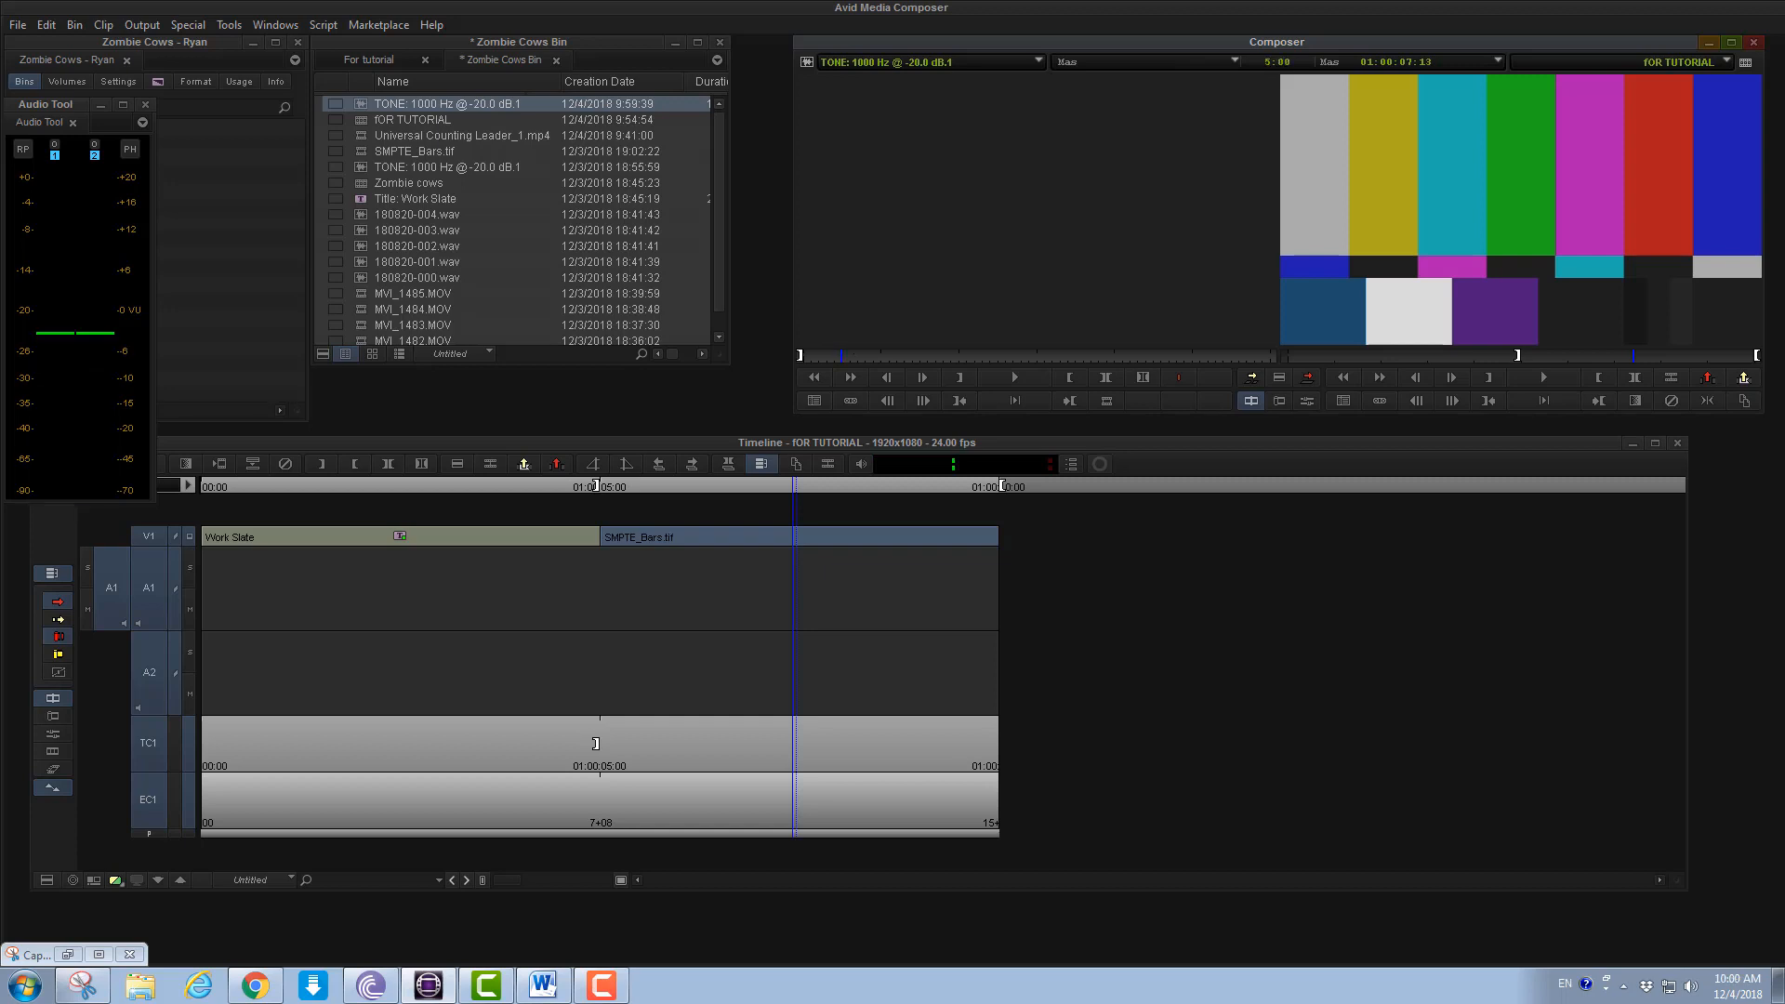
pyautogui.press('o')
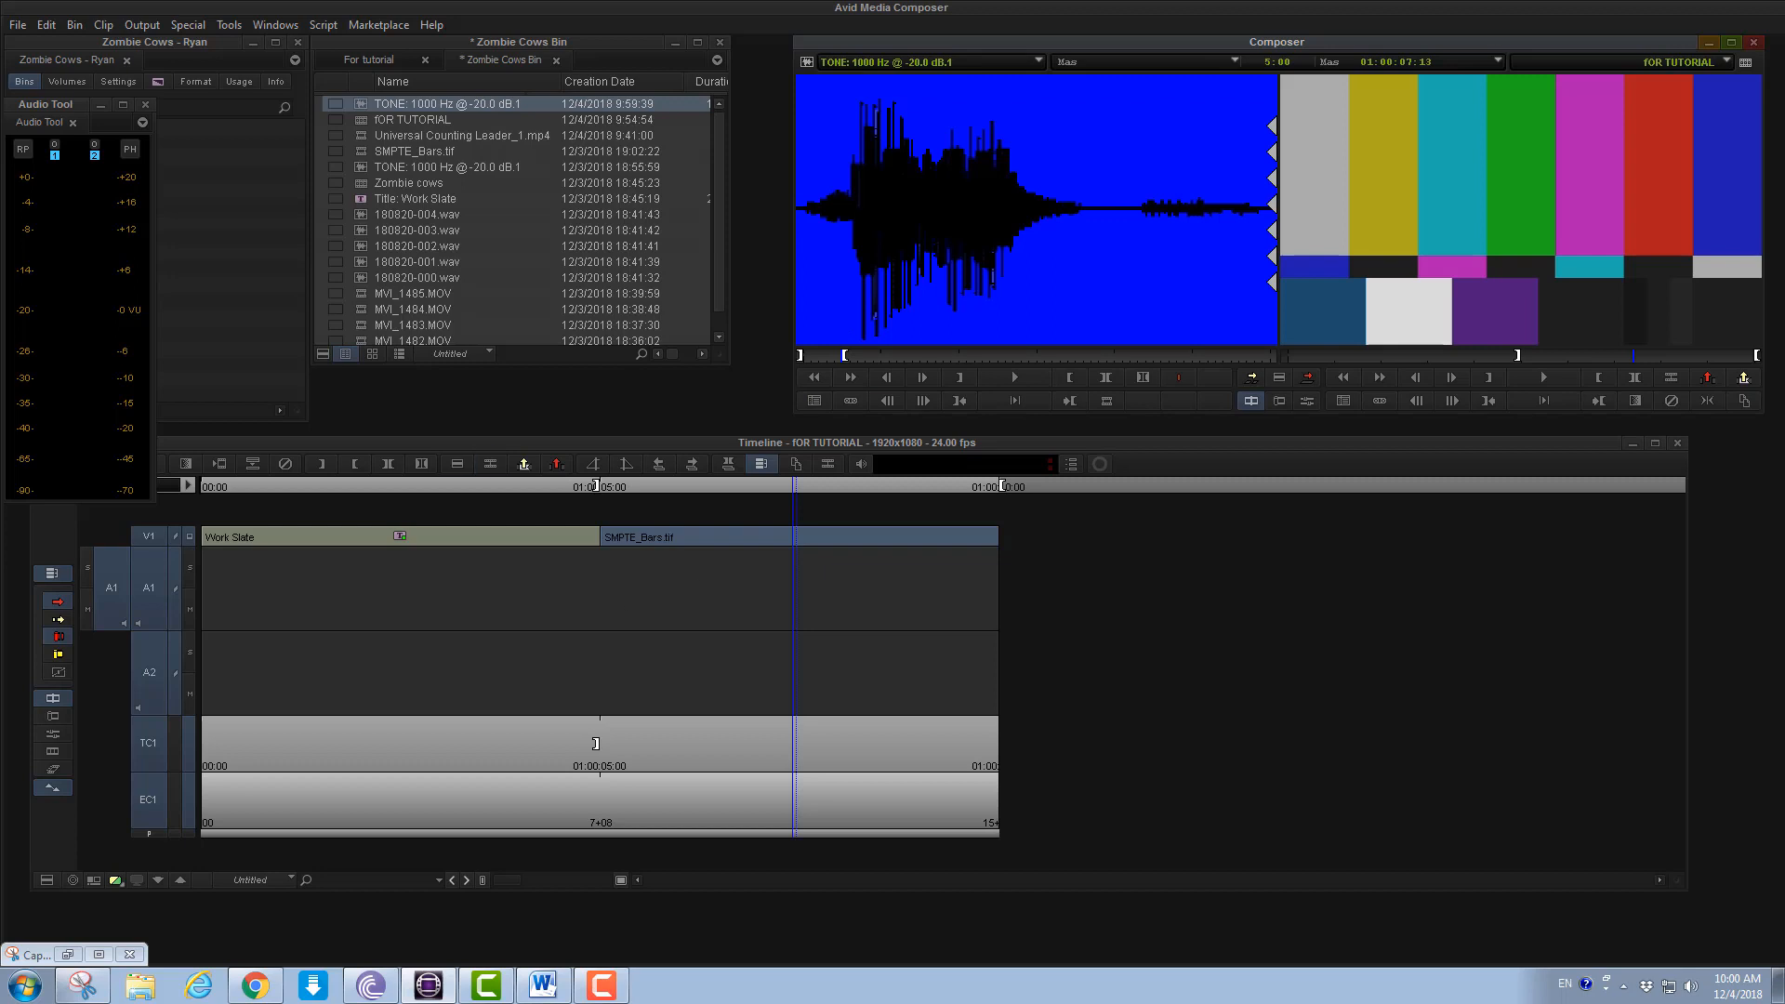
# Clear the sequence marks, park at 01:00:05:00 and overwrite the five-second tone onto A1 beneath the SMPTE bars
pyautogui.click(149, 537)
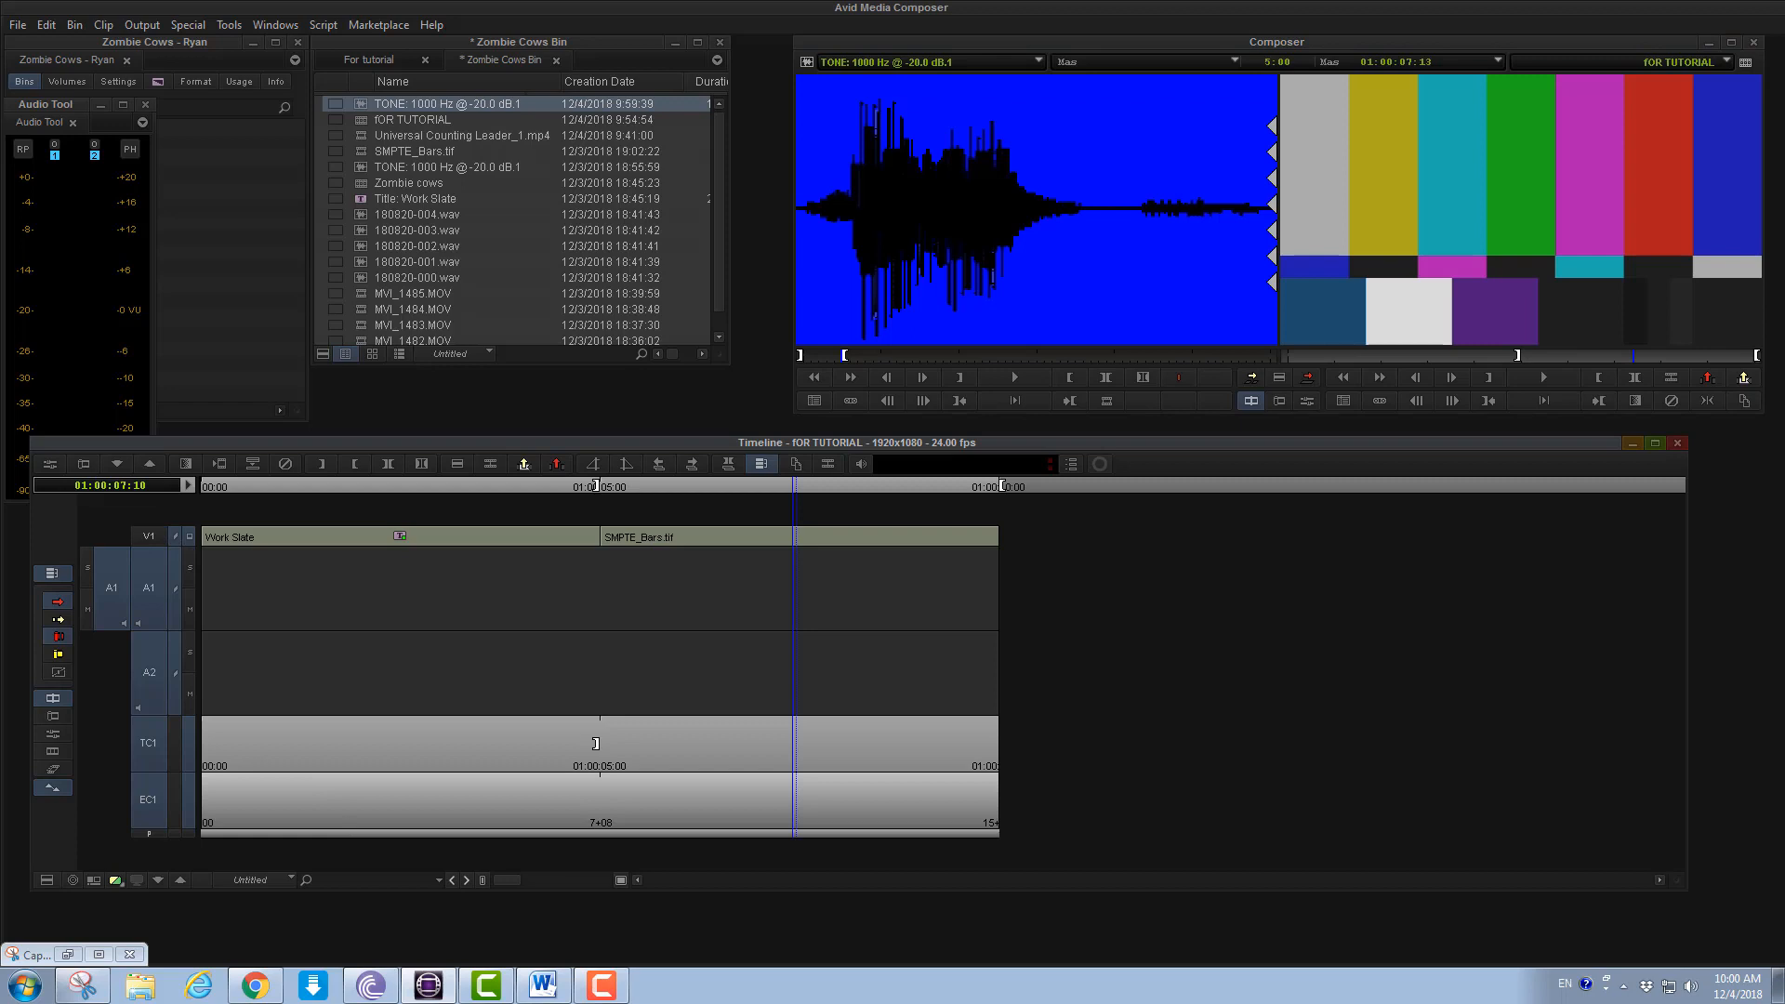
pyautogui.click(149, 672)
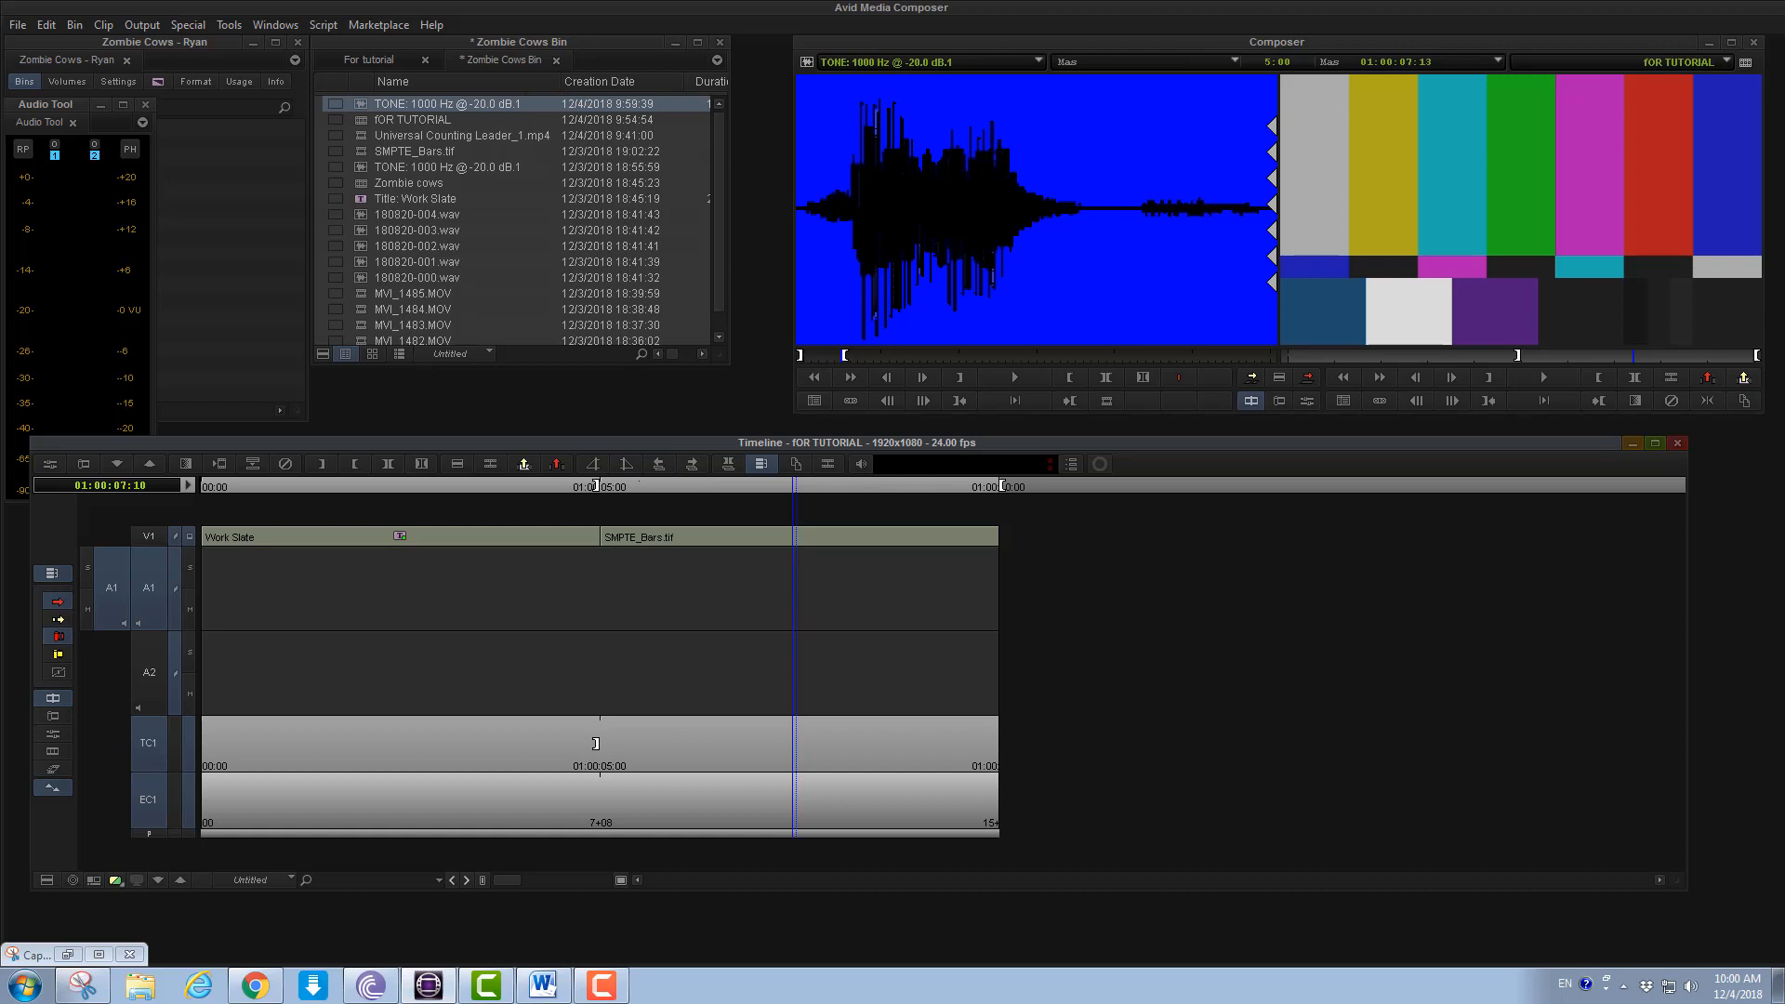
pyautogui.press('g')
pyautogui.moveTo(645, 484)
pyautogui.mouseDown()
pyautogui.moveTo(578, 486)
pyautogui.moveTo(625, 487)
pyautogui.mouseUp()
pyautogui.press('a')
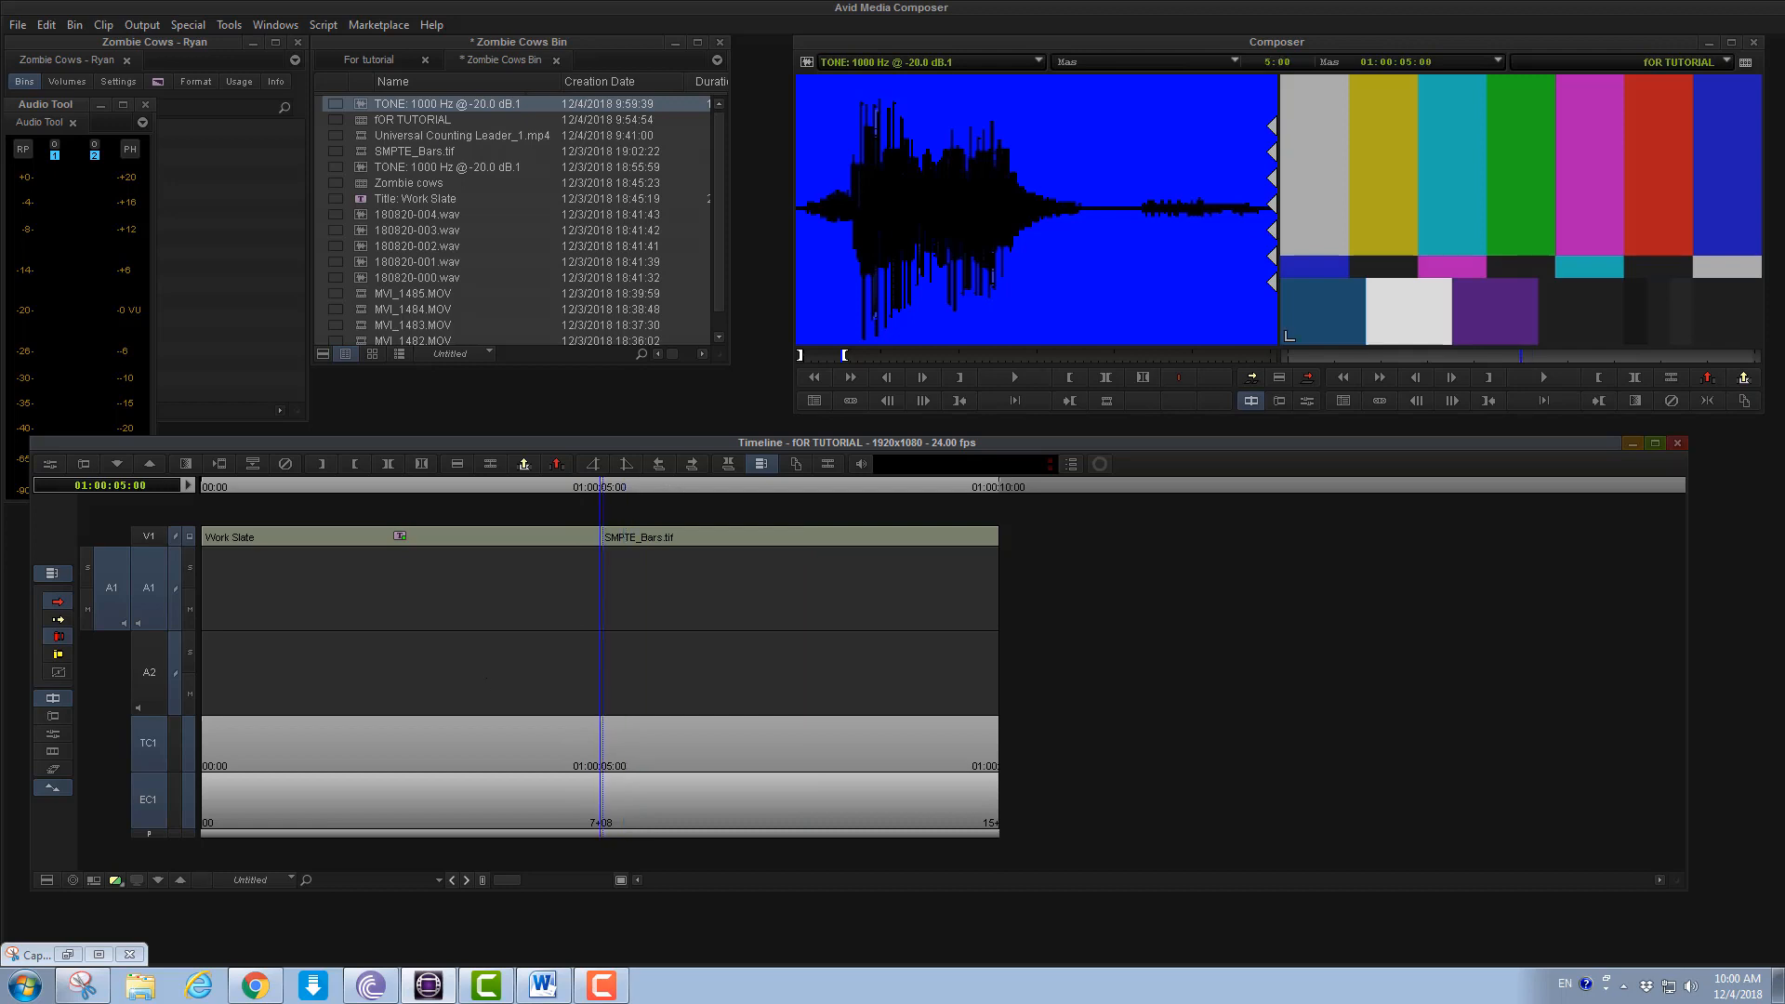
pyautogui.press('b')
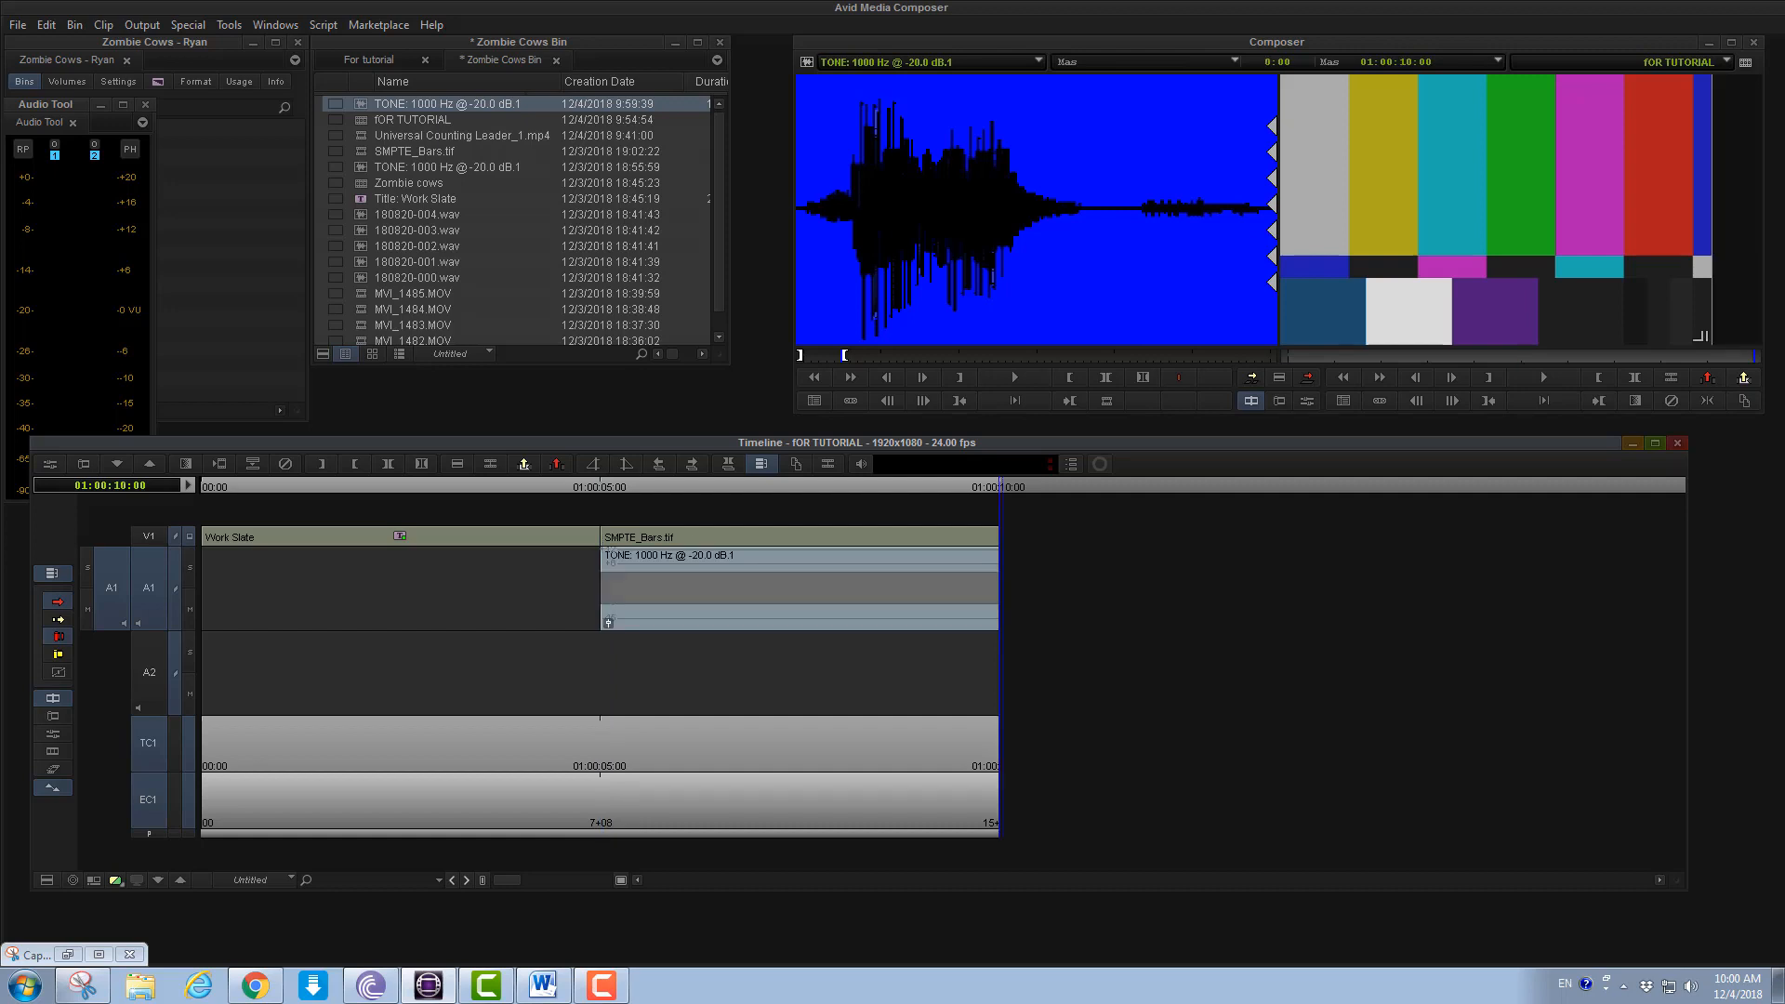
# Play the sequence across the cut from the Work Slate into the bars and tone
pyautogui.press('a')
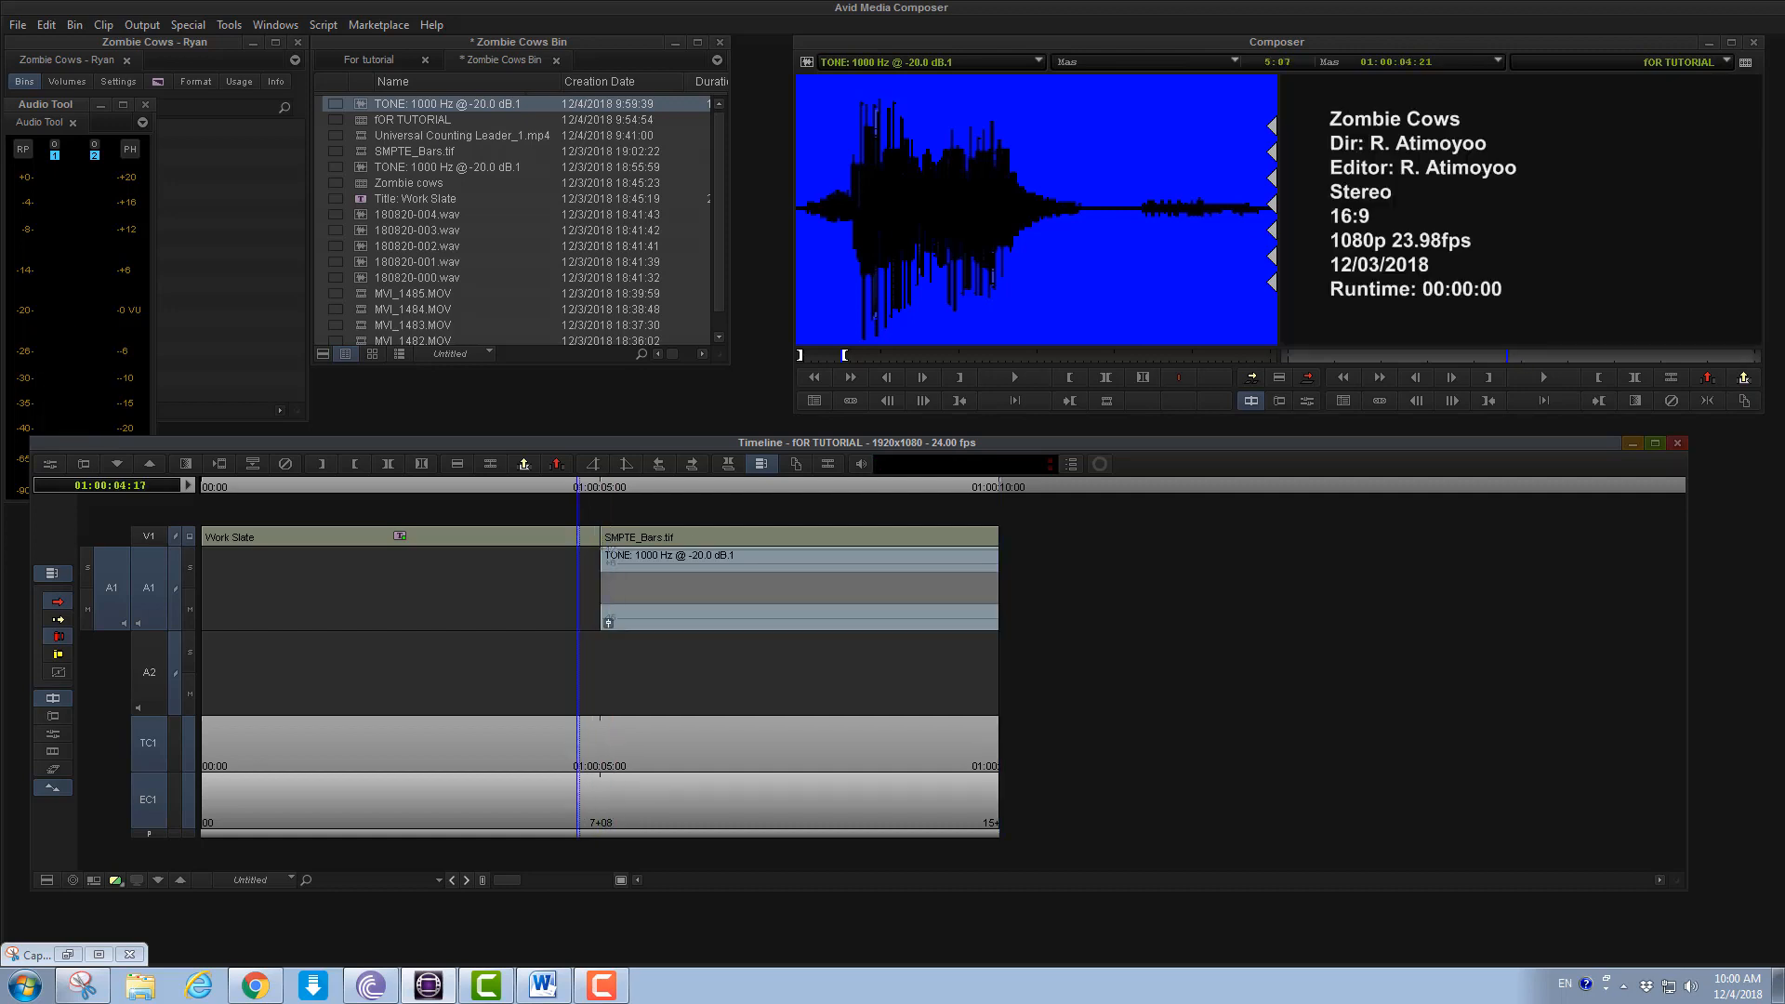
pyautogui.press('space')
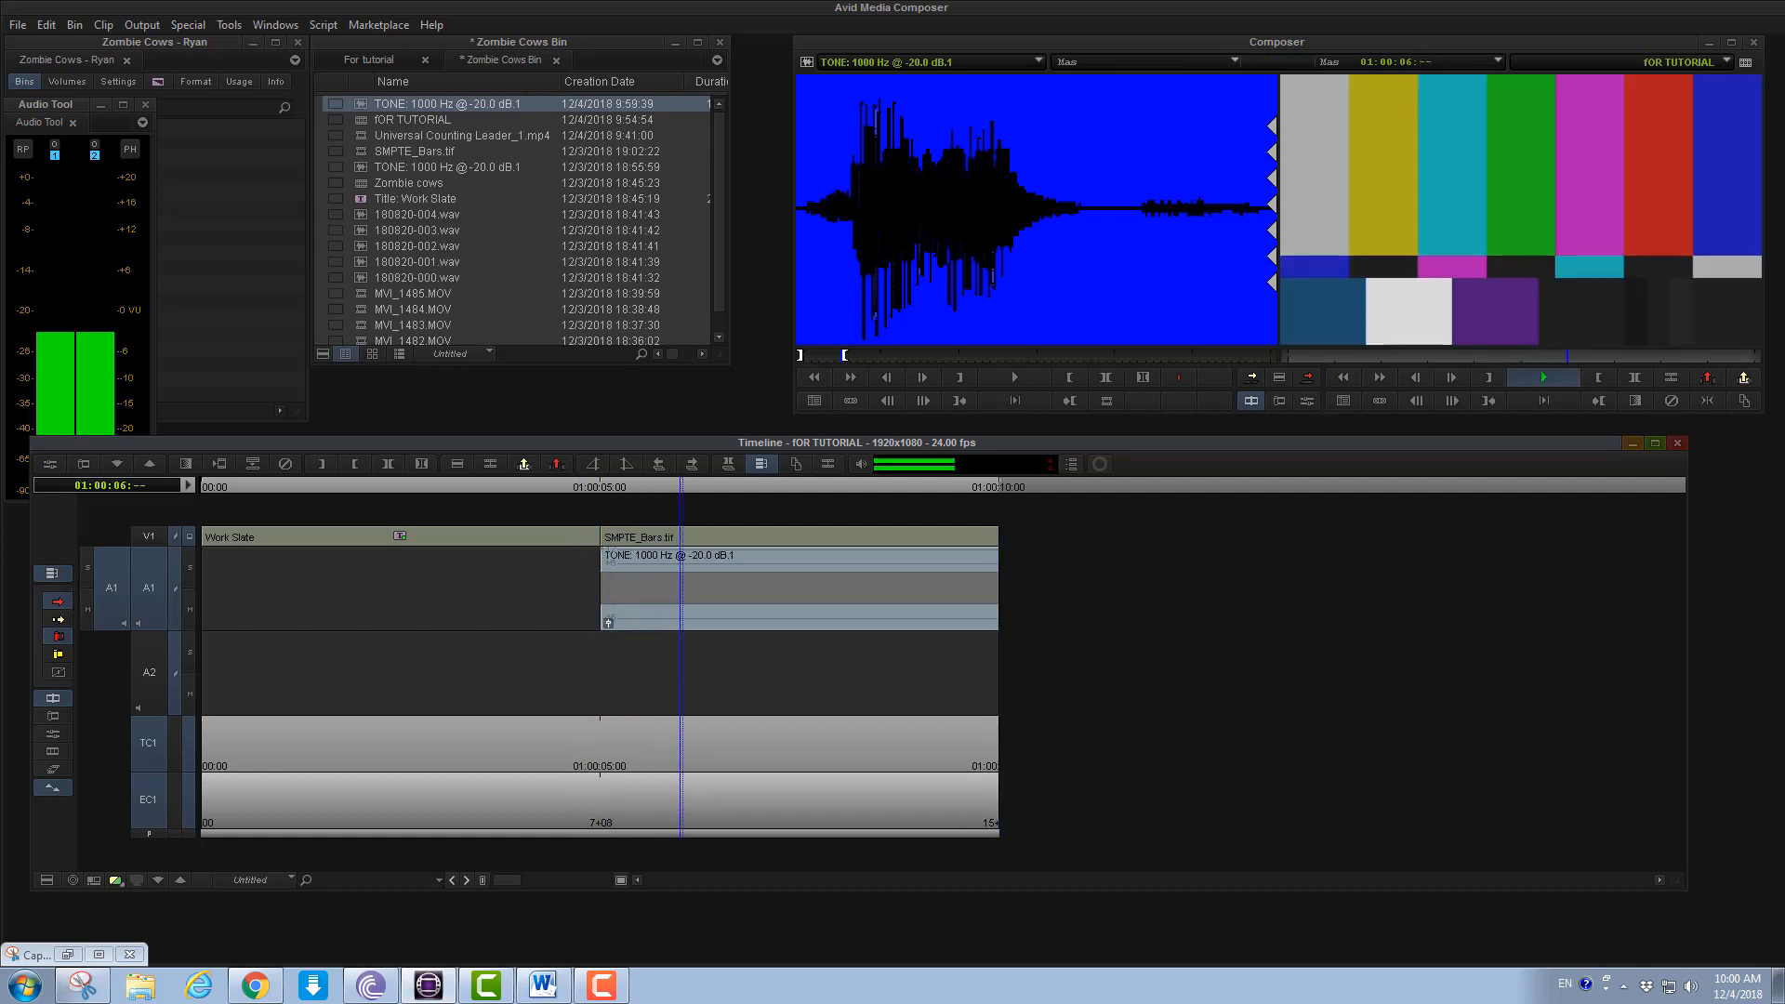
pyautogui.press('space')
pyautogui.press('t')
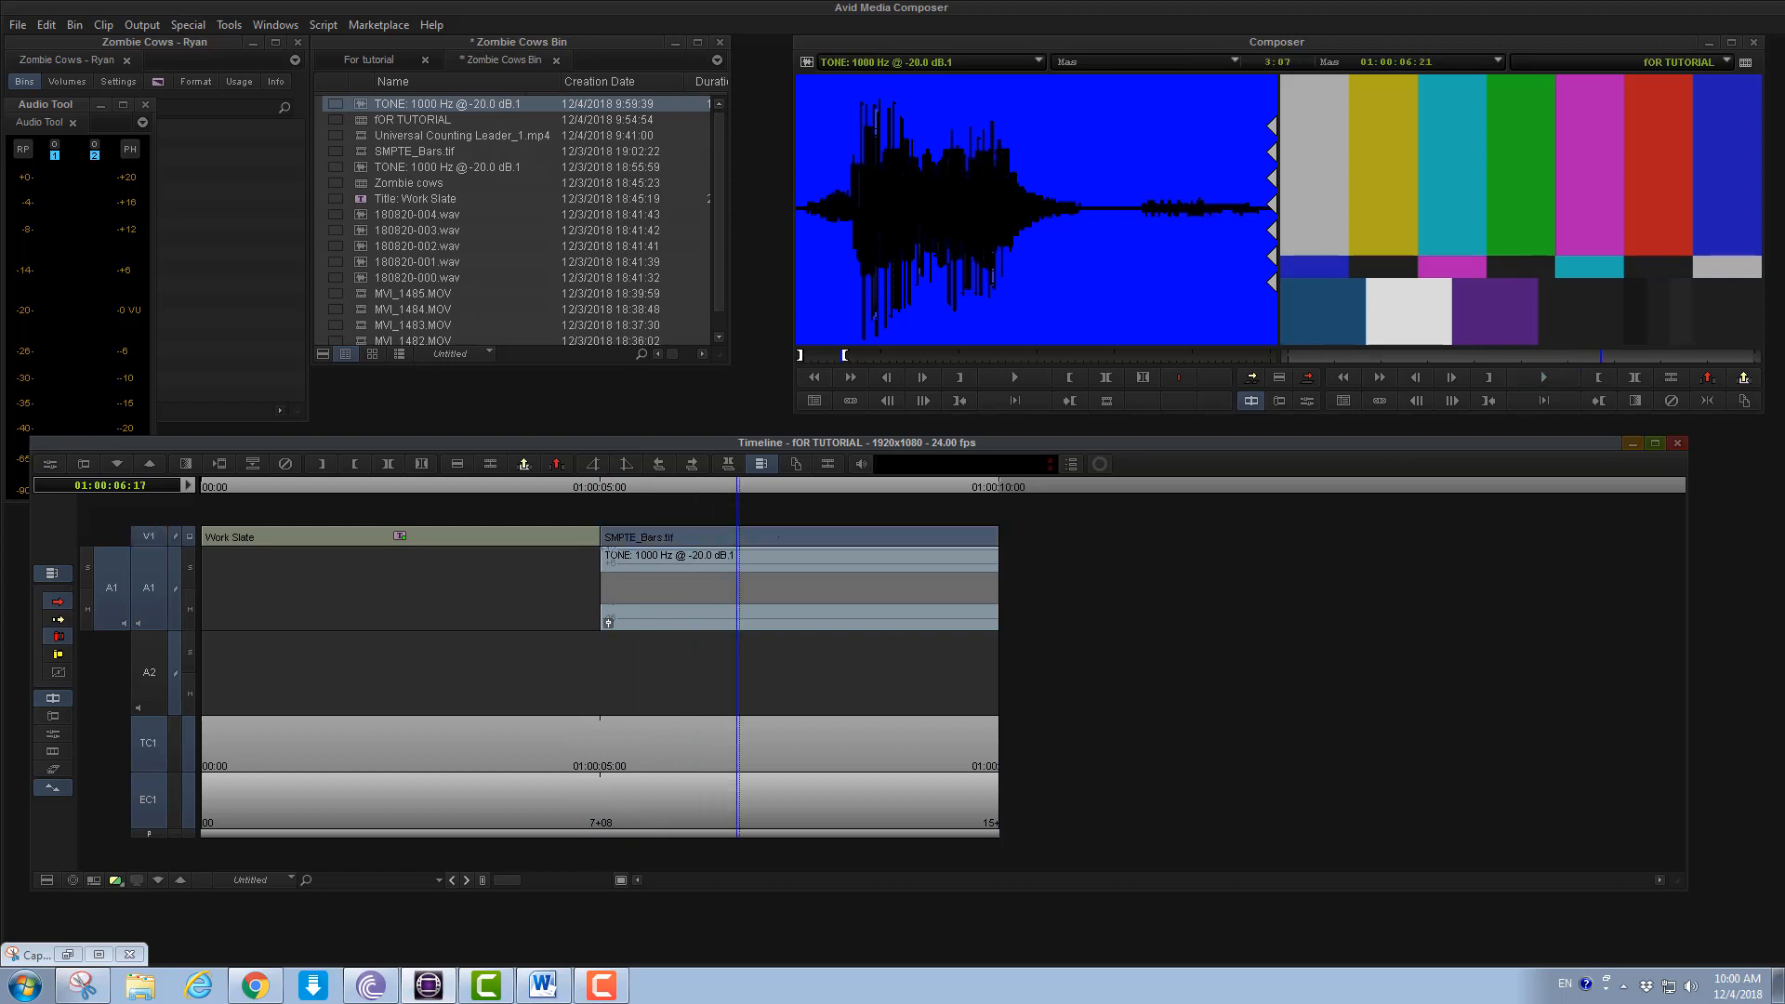
pyautogui.press('t')
pyautogui.press('g')
# Load filler into the source monitor and move the sequence playhead to the end of the bars at 01:00:10:00
pyautogui.click(1023, 62)
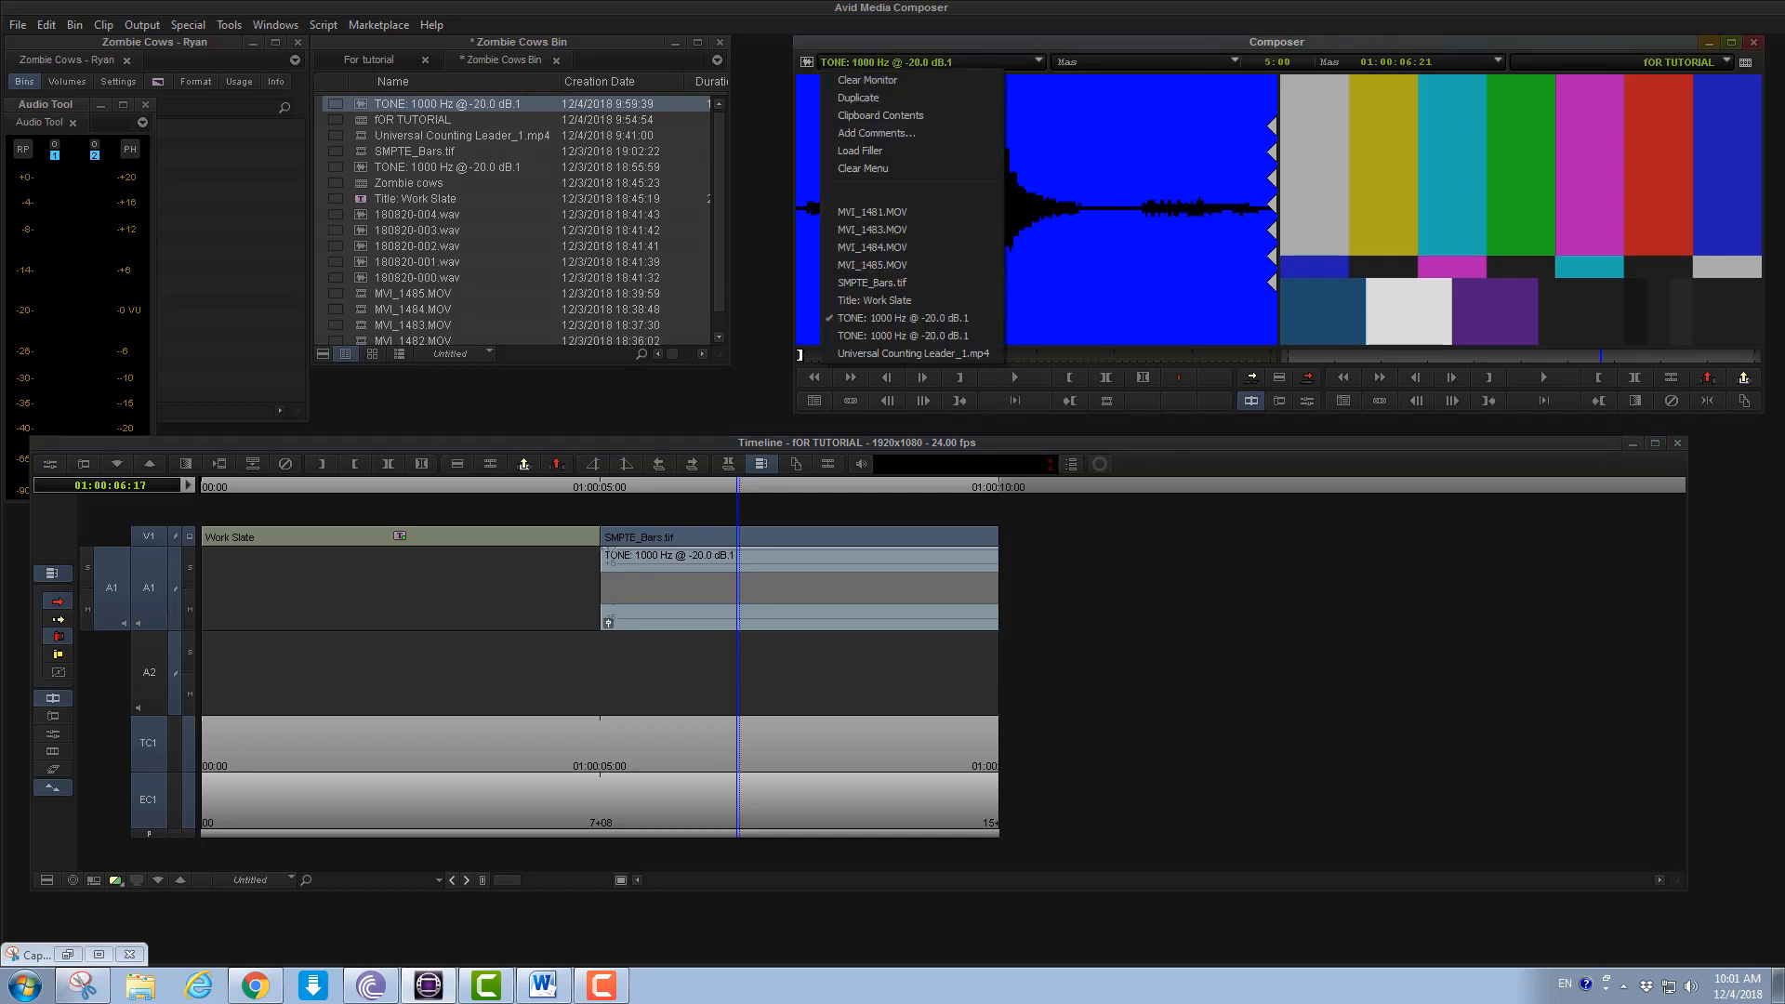
pyautogui.click(868, 80)
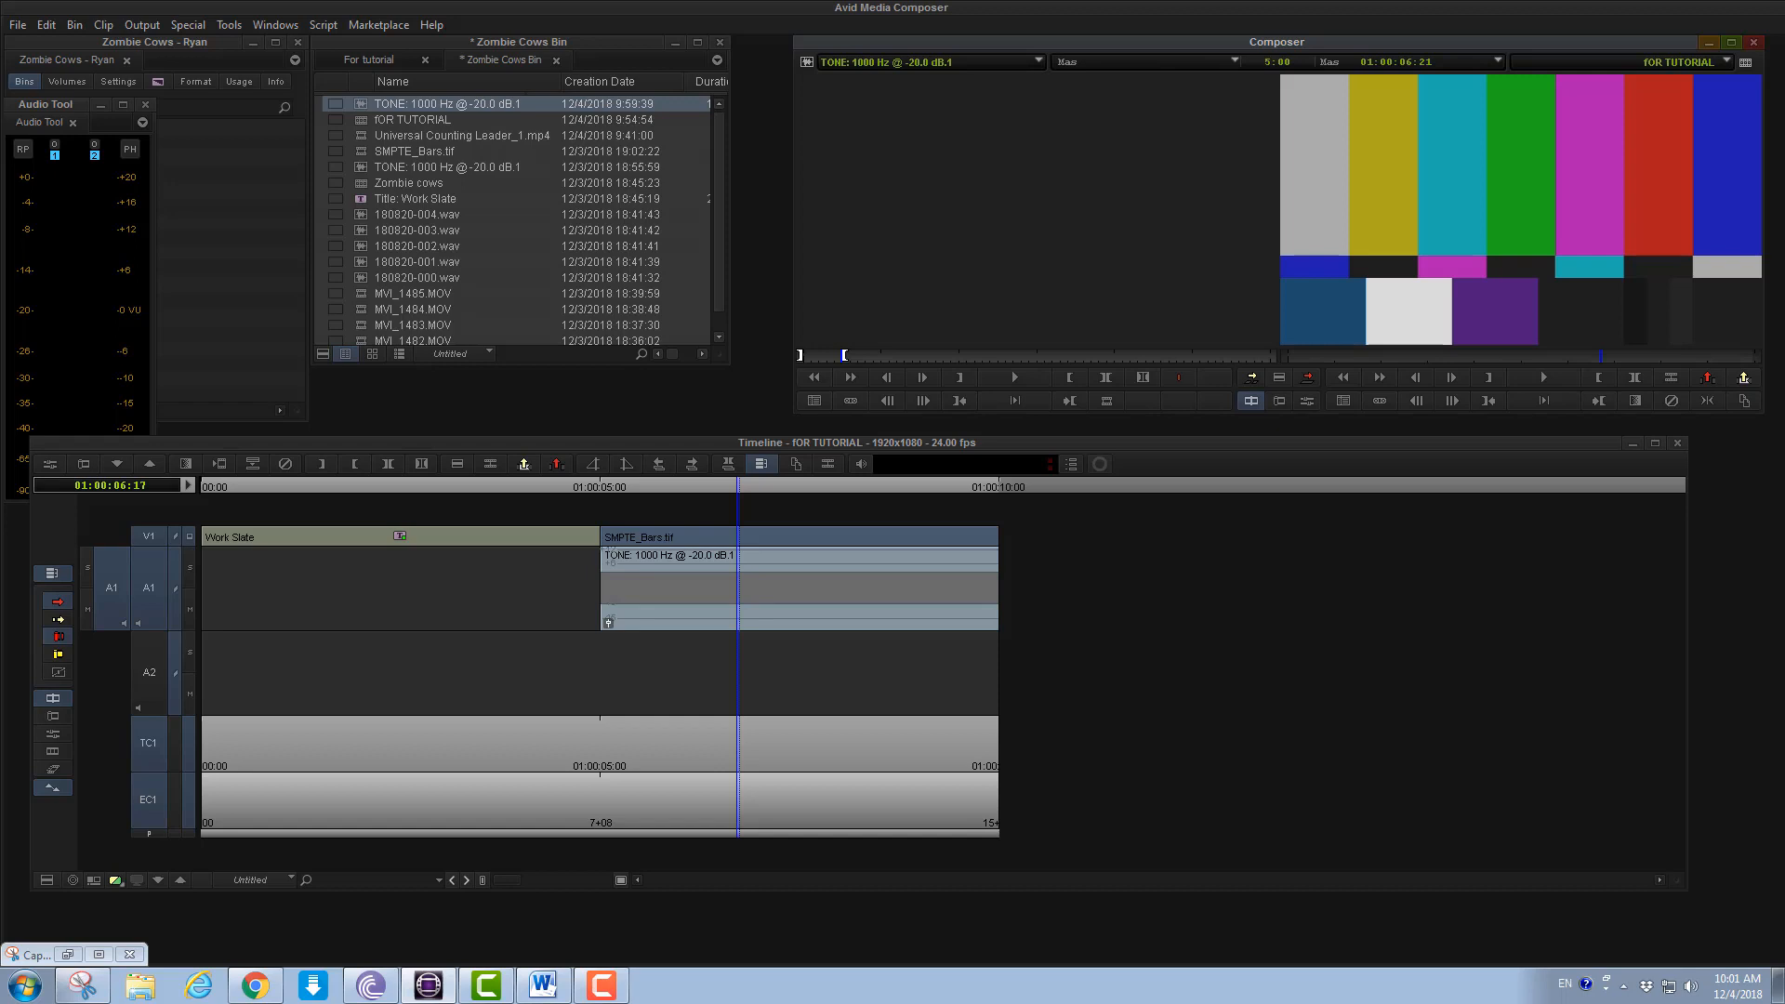
pyautogui.click(949, 61)
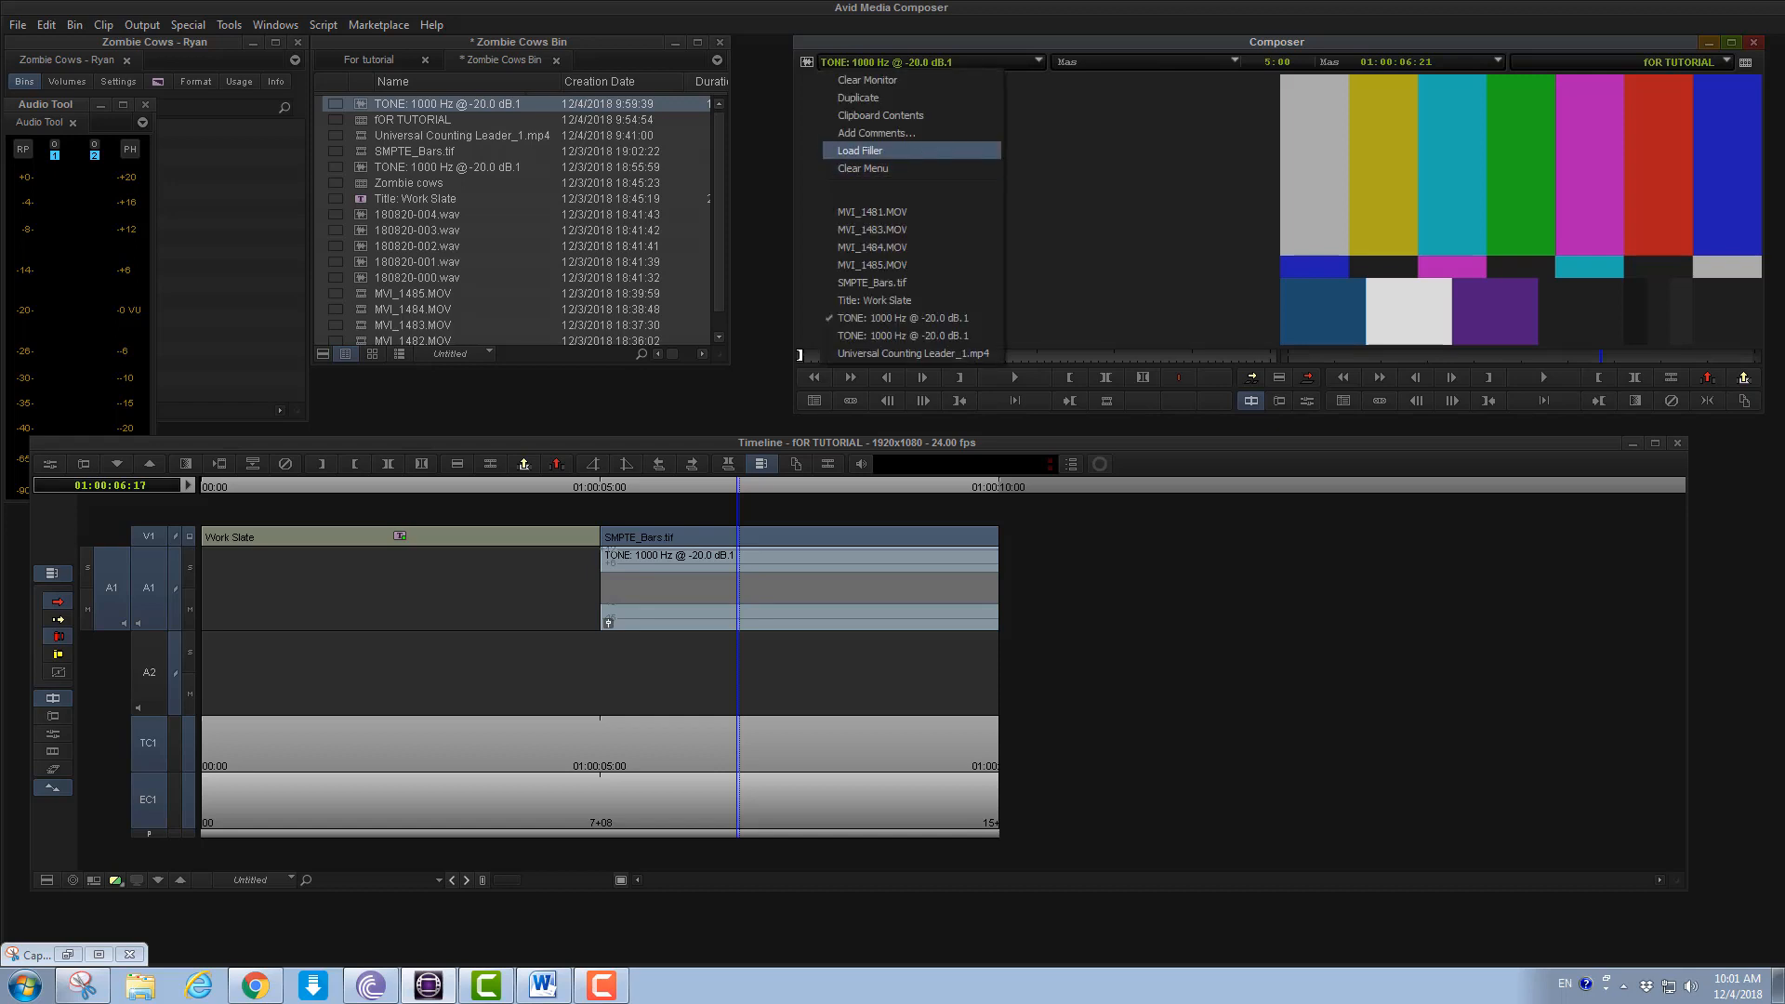
pyautogui.click(865, 150)
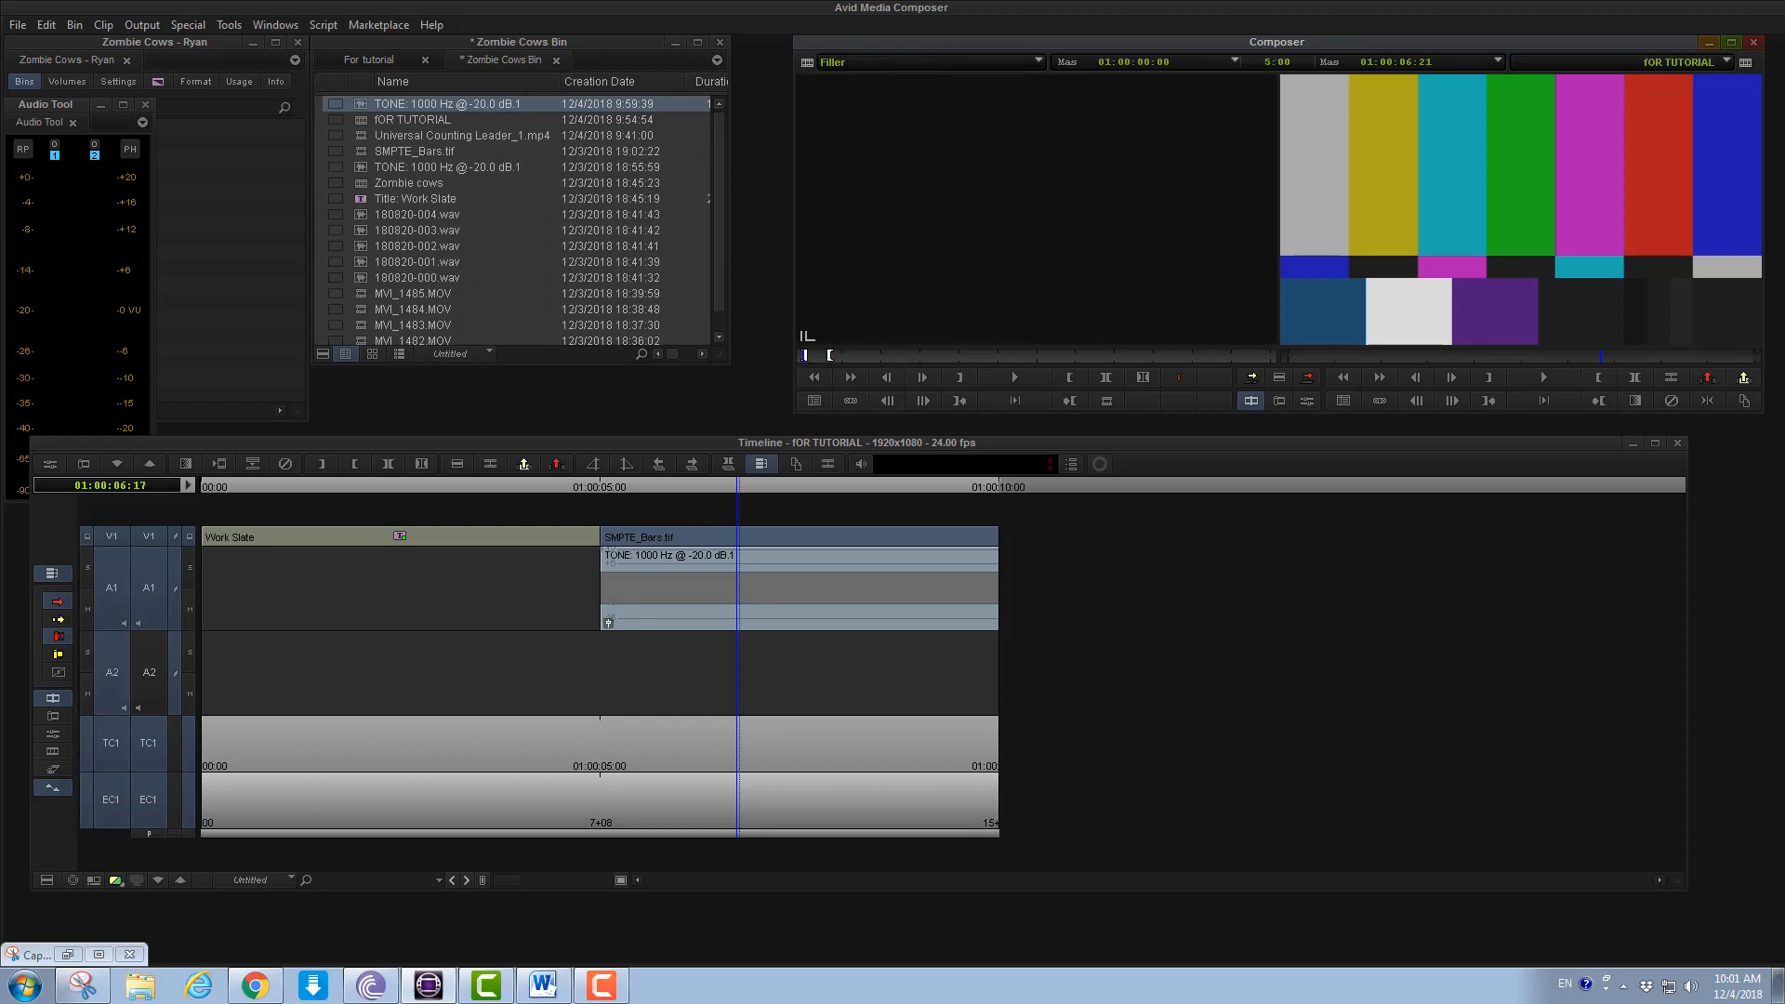
pyautogui.press('l')
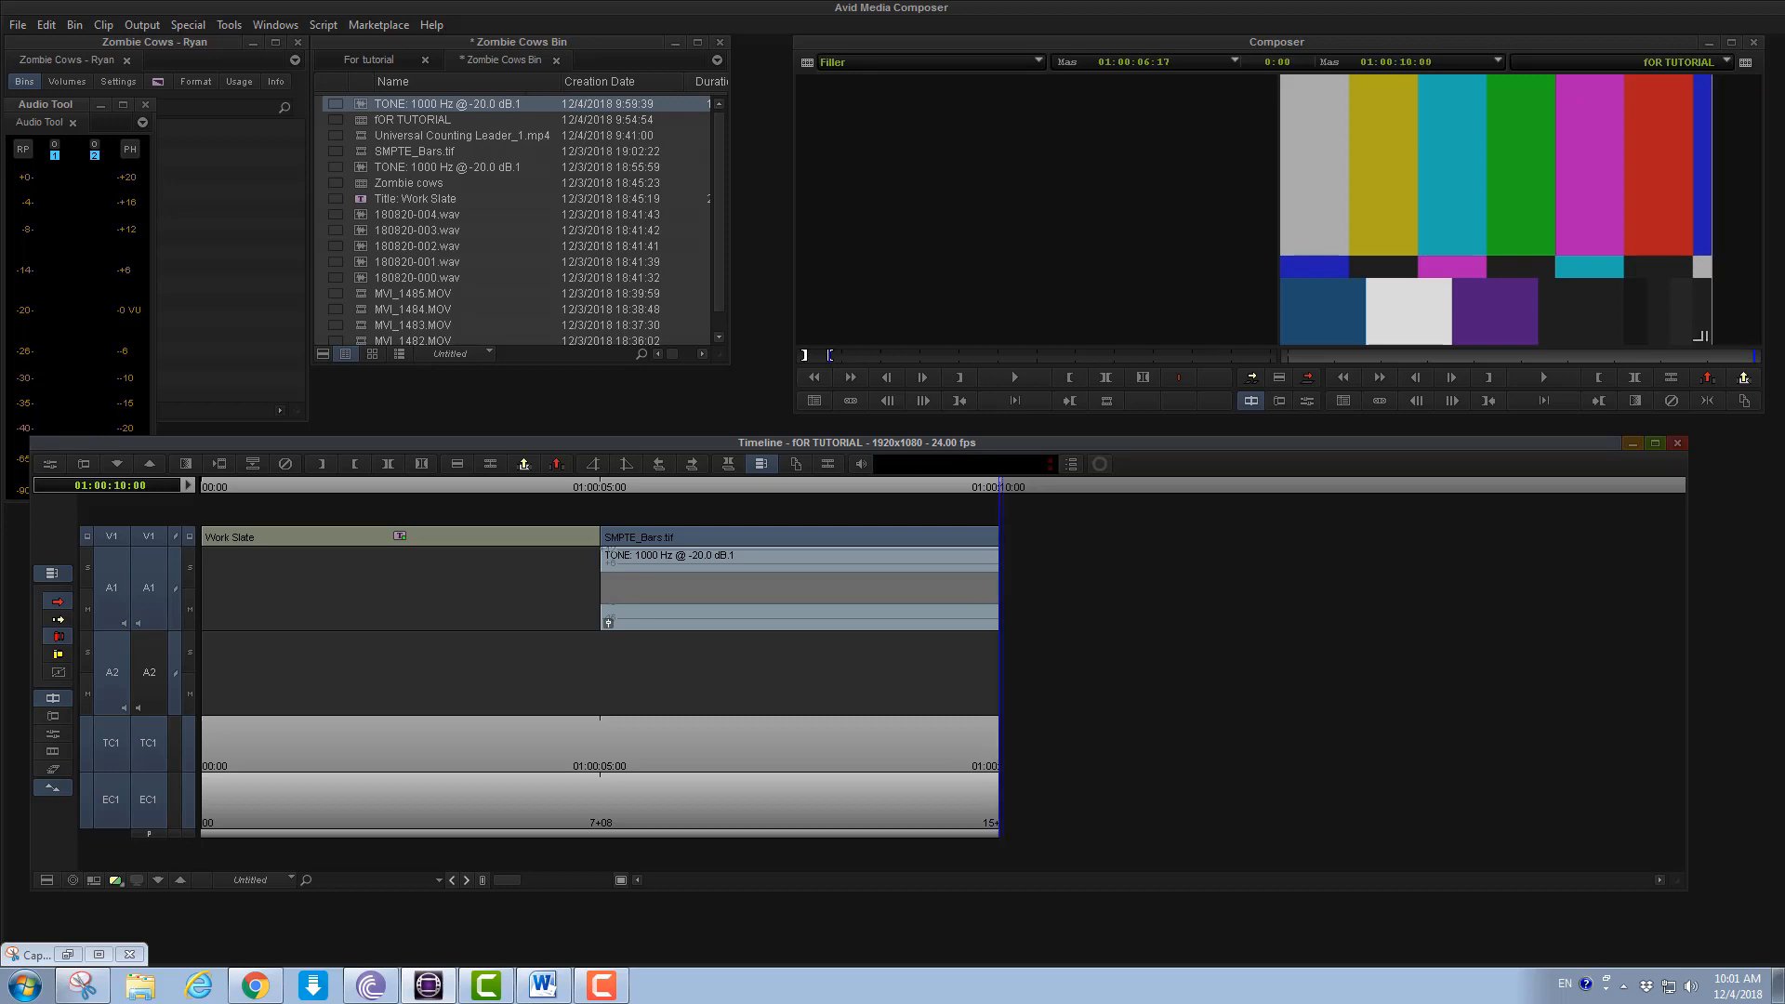
pyautogui.press('o')
pyautogui.press('g')
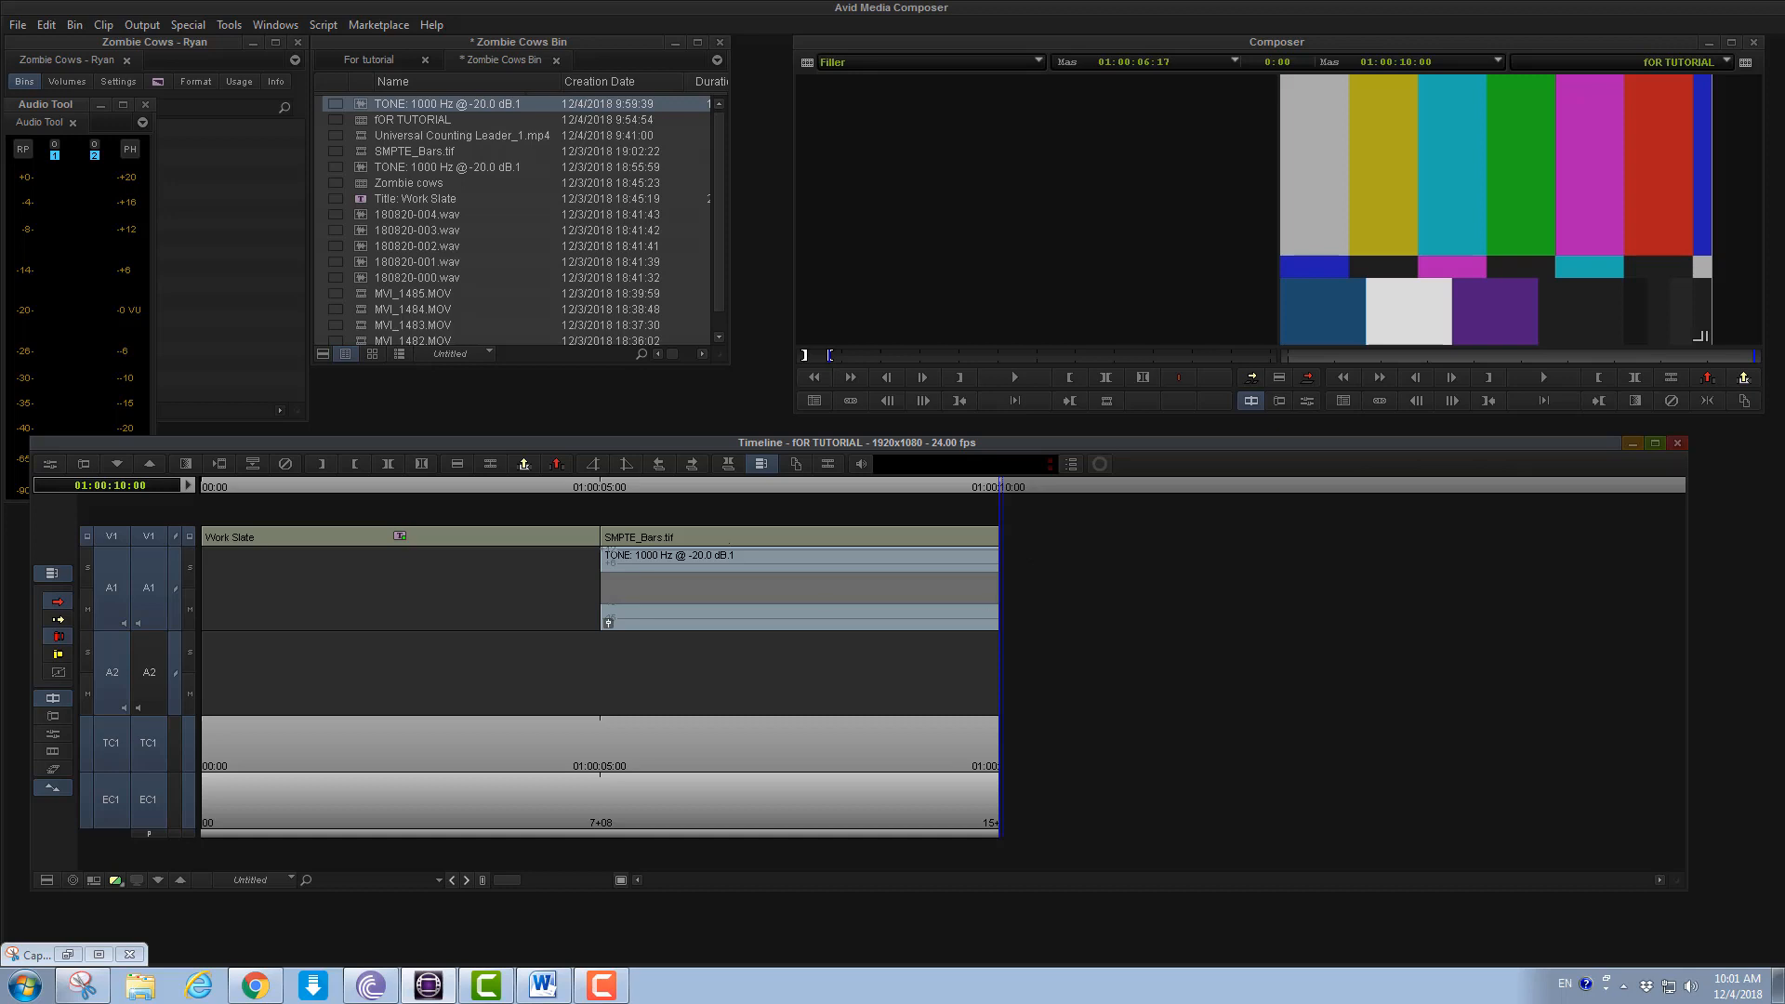
# Add another five seconds of SMPTE_Bars.tif at the end of the sequence and mark in and out points around it
pyautogui.click(724, 537)
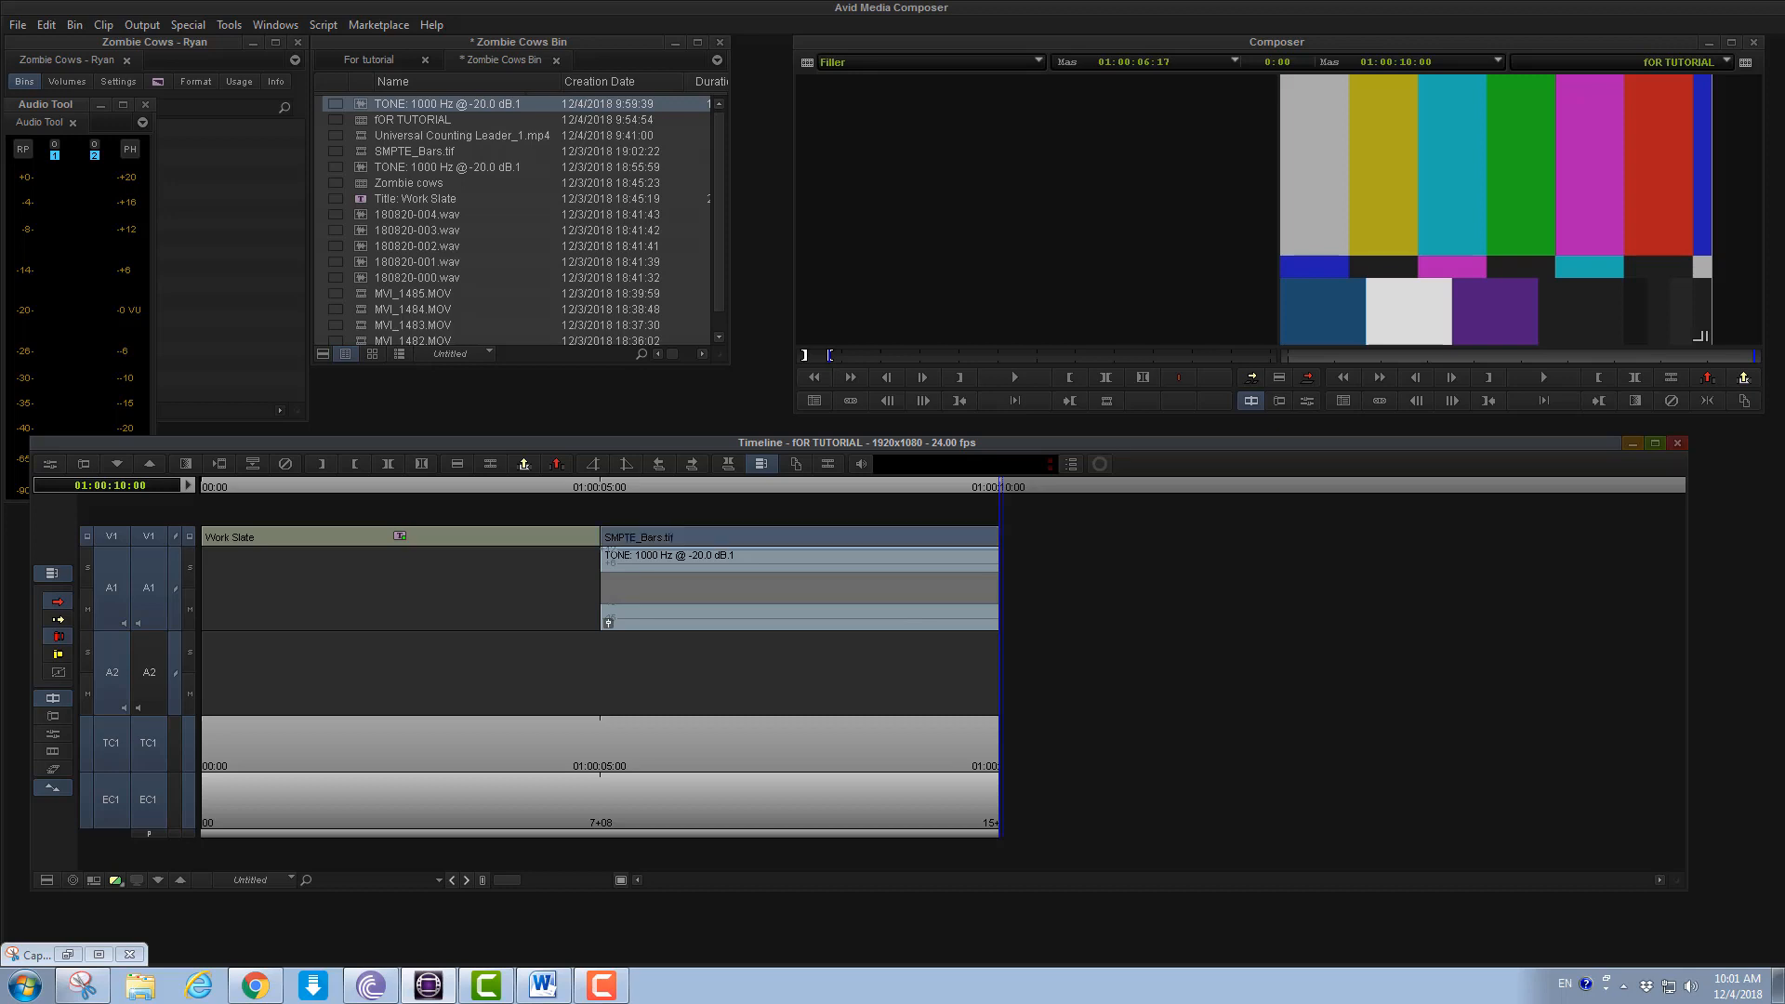
pyautogui.click(850, 371)
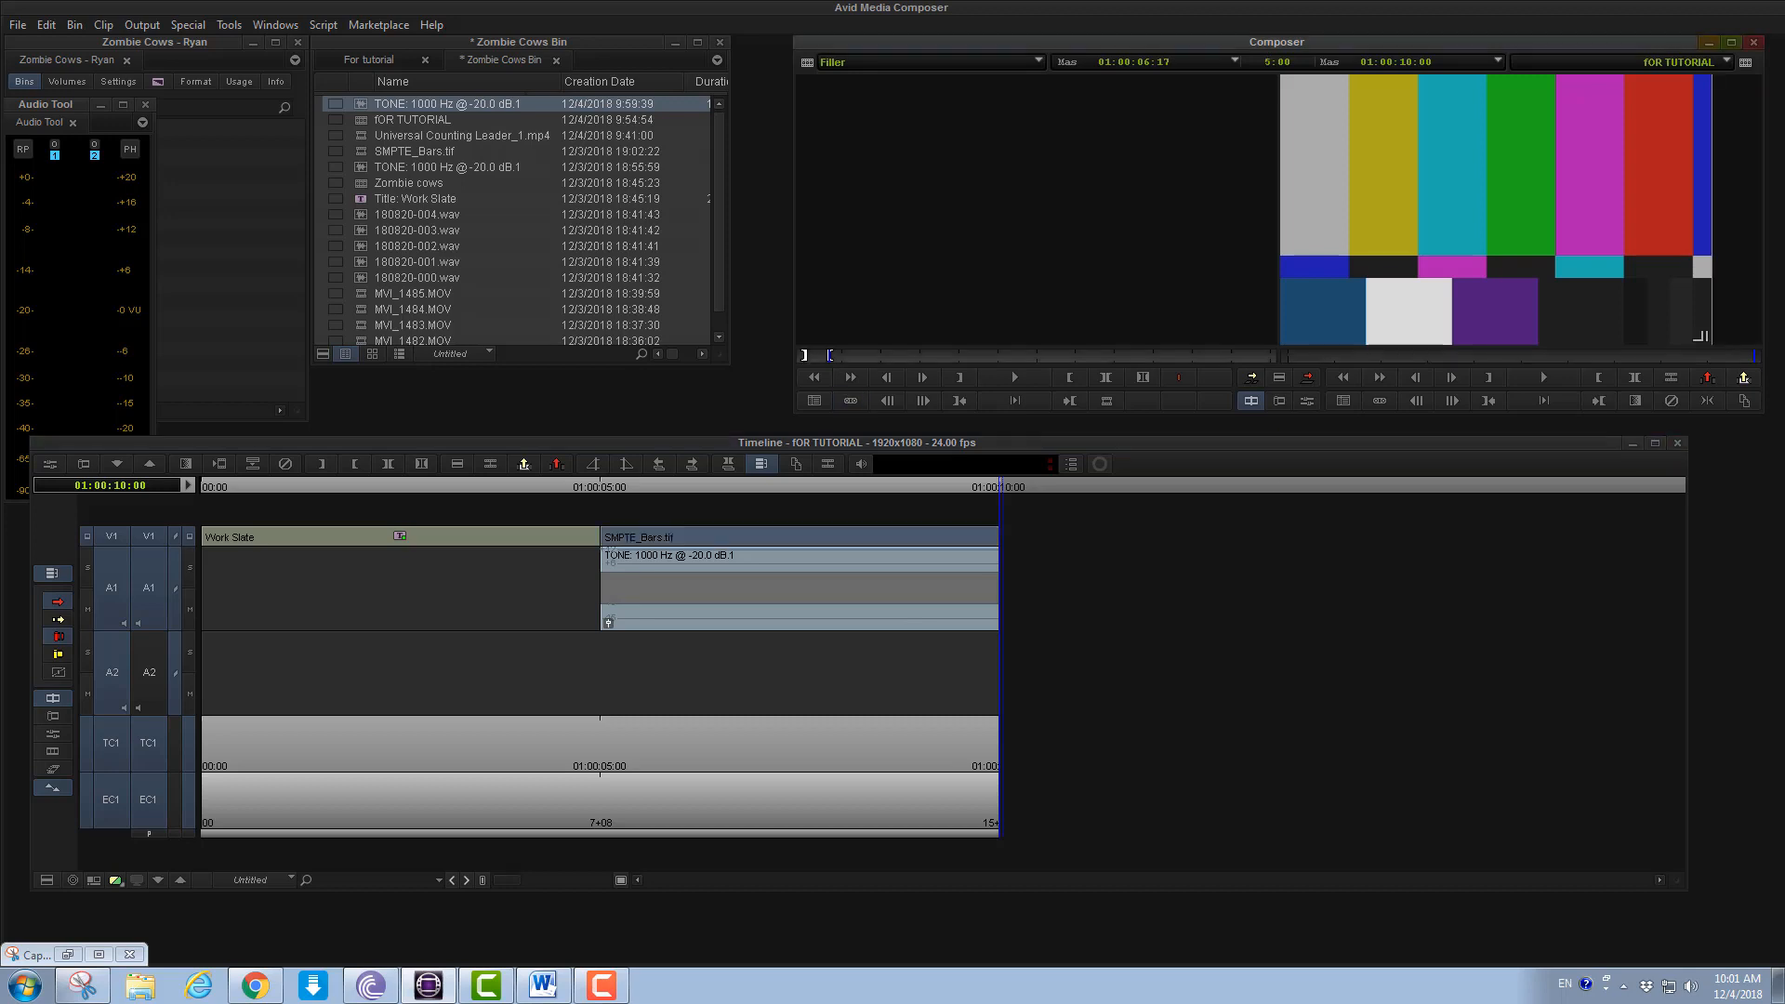
pyautogui.click(1116, 595)
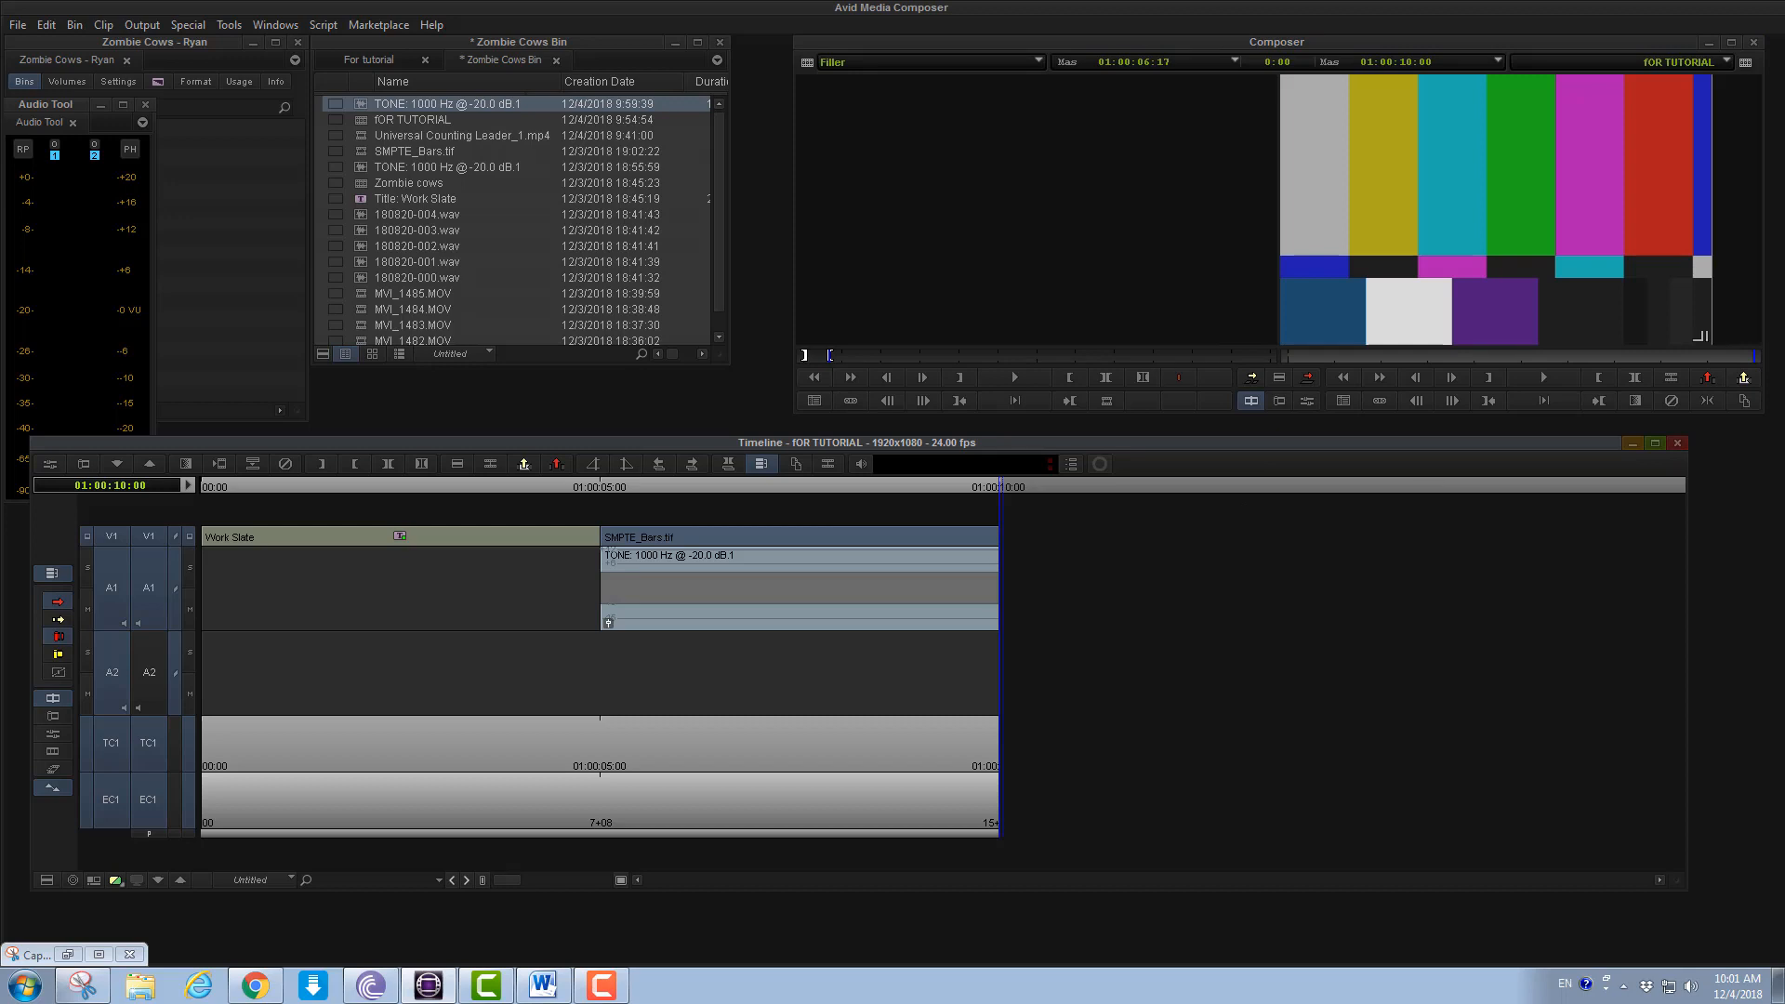
pyautogui.click(851, 371)
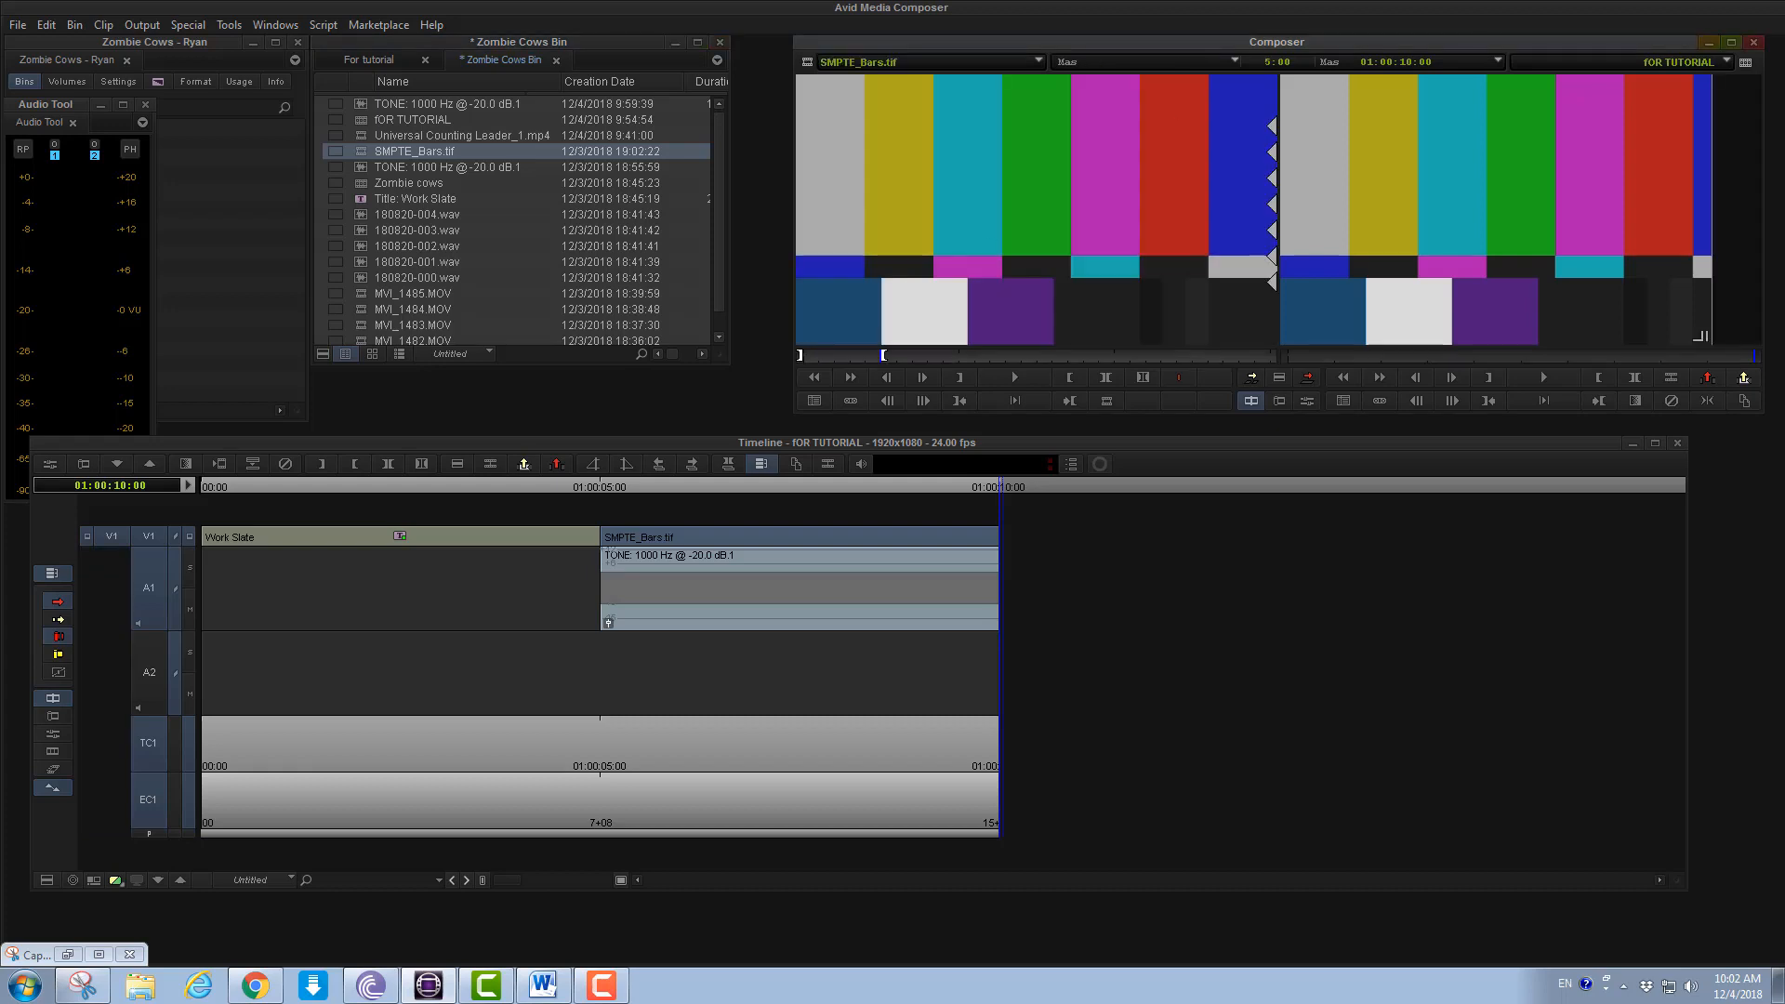
pyautogui.moveTo(1004, 233); pyautogui.dragTo(1069, 536)
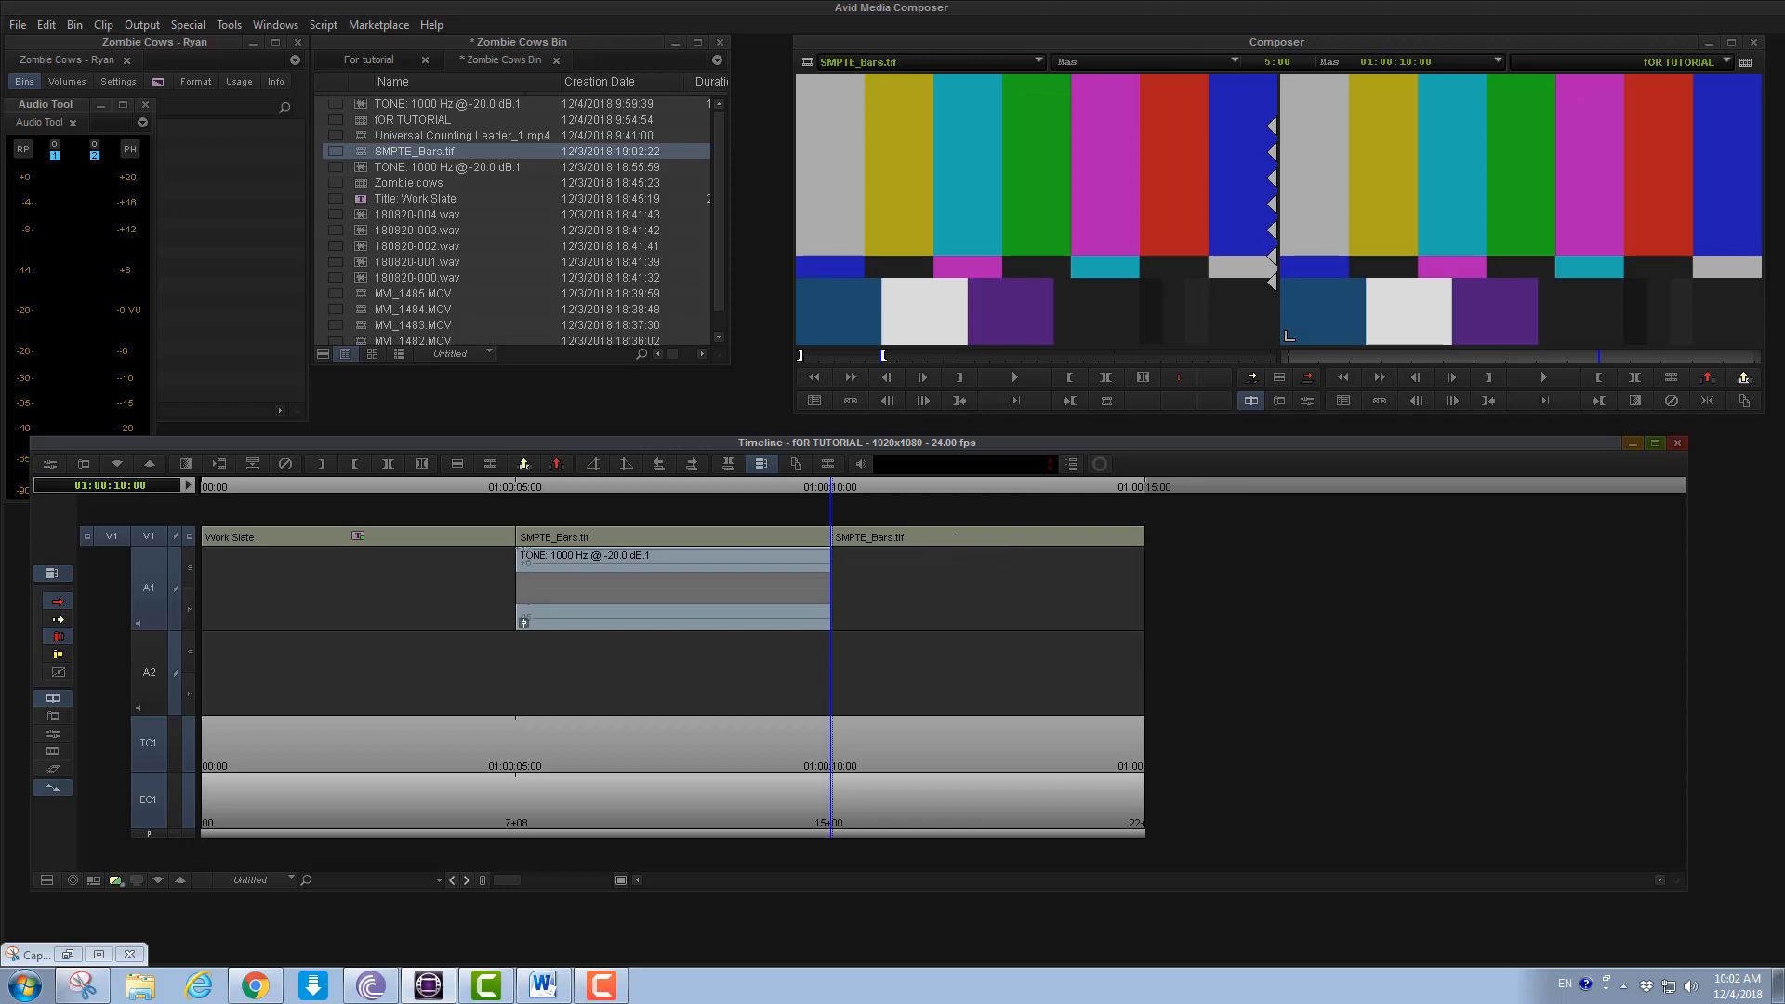
pyautogui.click(951, 537)
pyautogui.press('t')
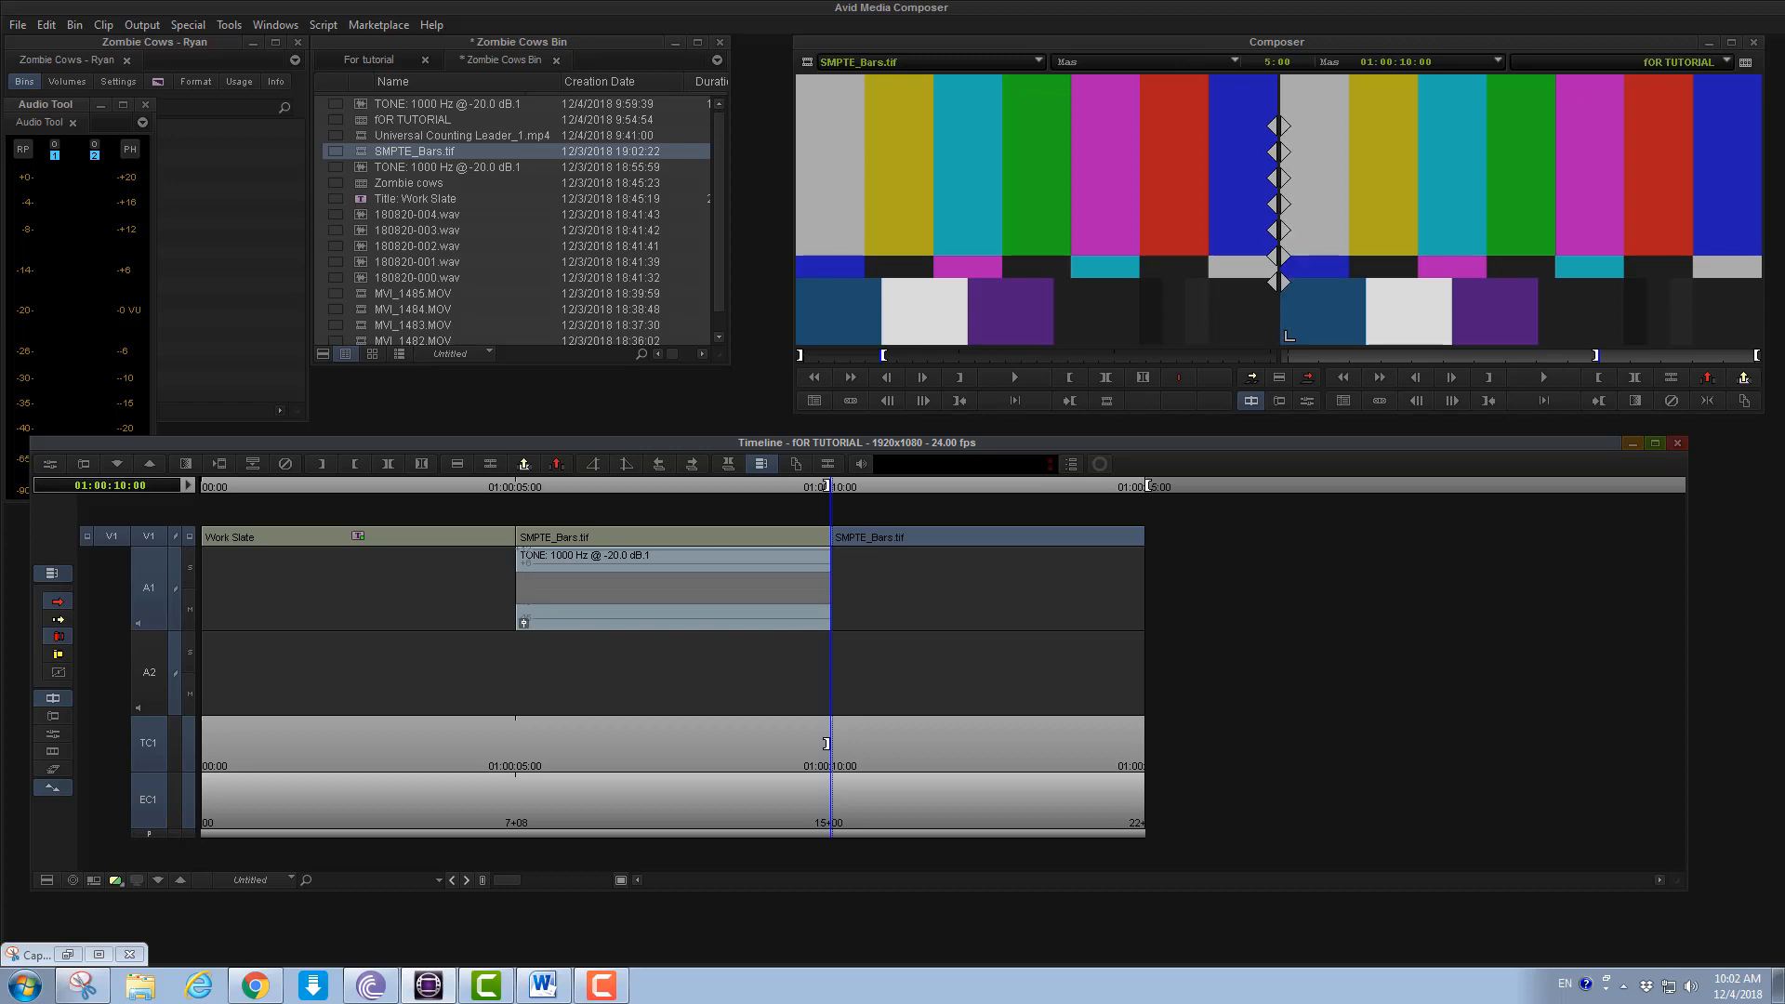
# Park the sequence at its end at 01:00:15:00, clear the marks and preview Universal Counting Leader_1.mp4 in the source monitor
pyautogui.press('End')
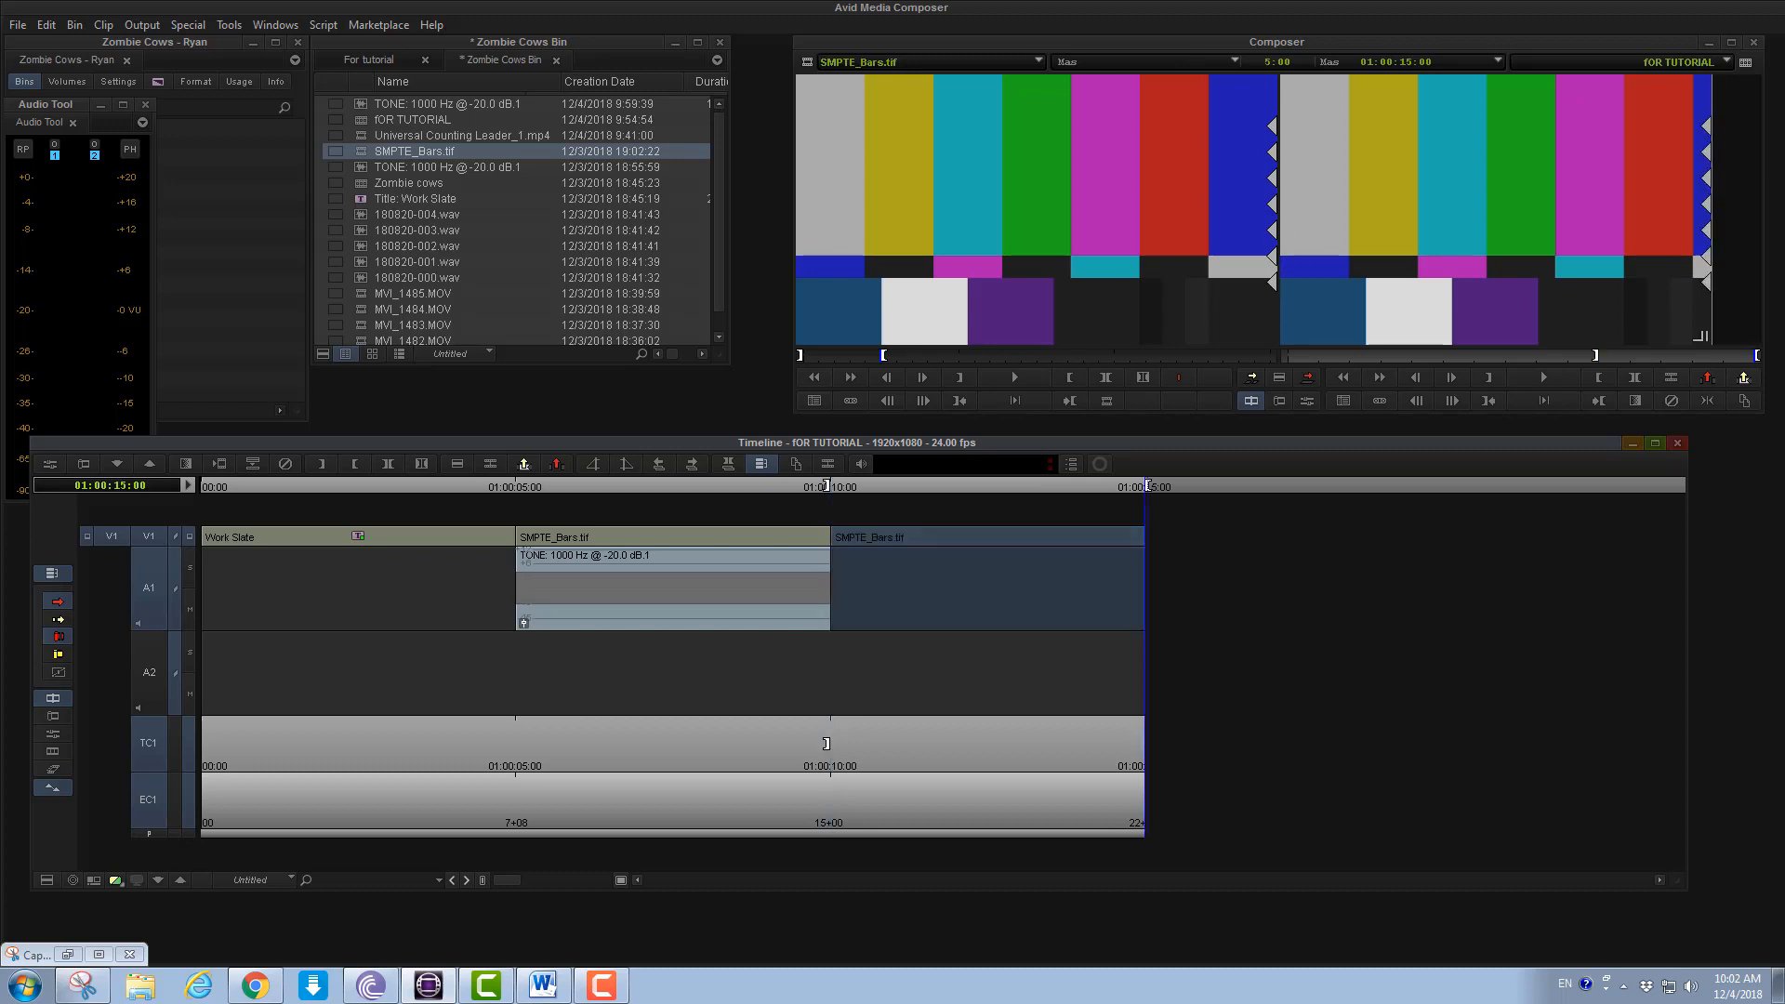
pyautogui.press('g')
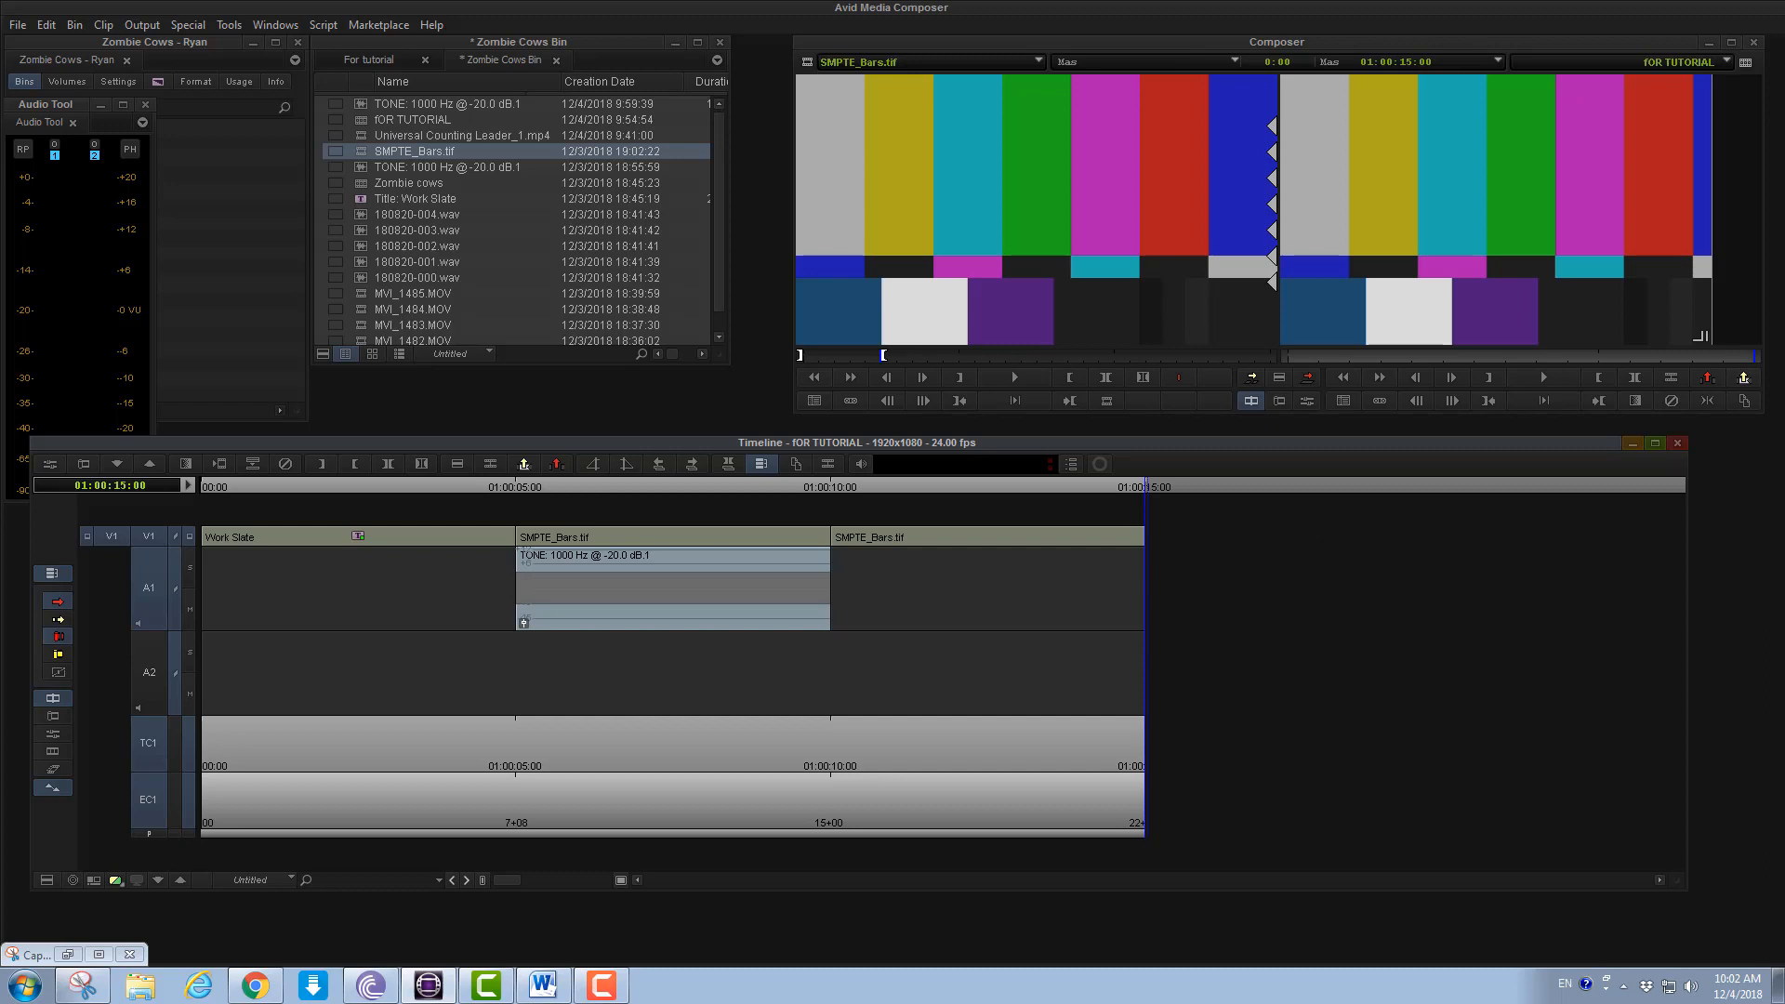
pyautogui.doubleClick(361, 136)
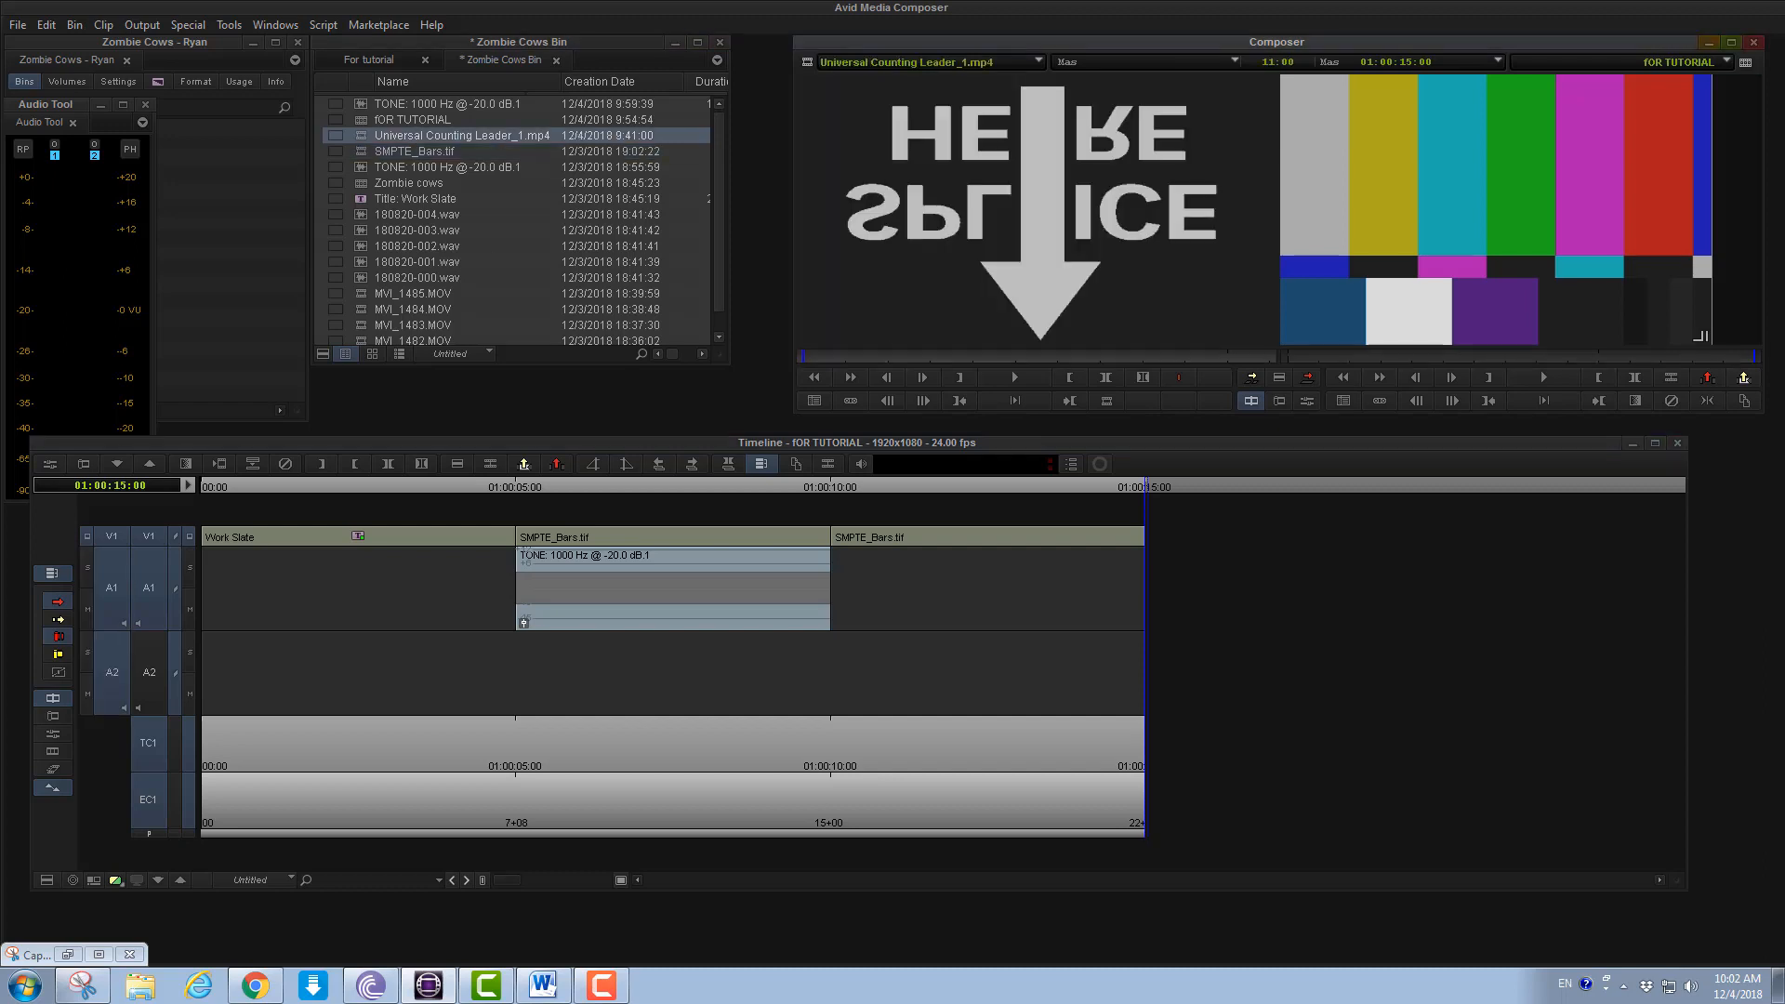
pyautogui.press('i')
pyautogui.press('space')
# Mark the full length of Universal Counting Leader_1.mp4 and overwrite it with its audio on A1 at the end of the sequence
pyautogui.press('Home')
pyautogui.press('i')
pyautogui.press('o')
pyautogui.press('End')
pyautogui.press('i')
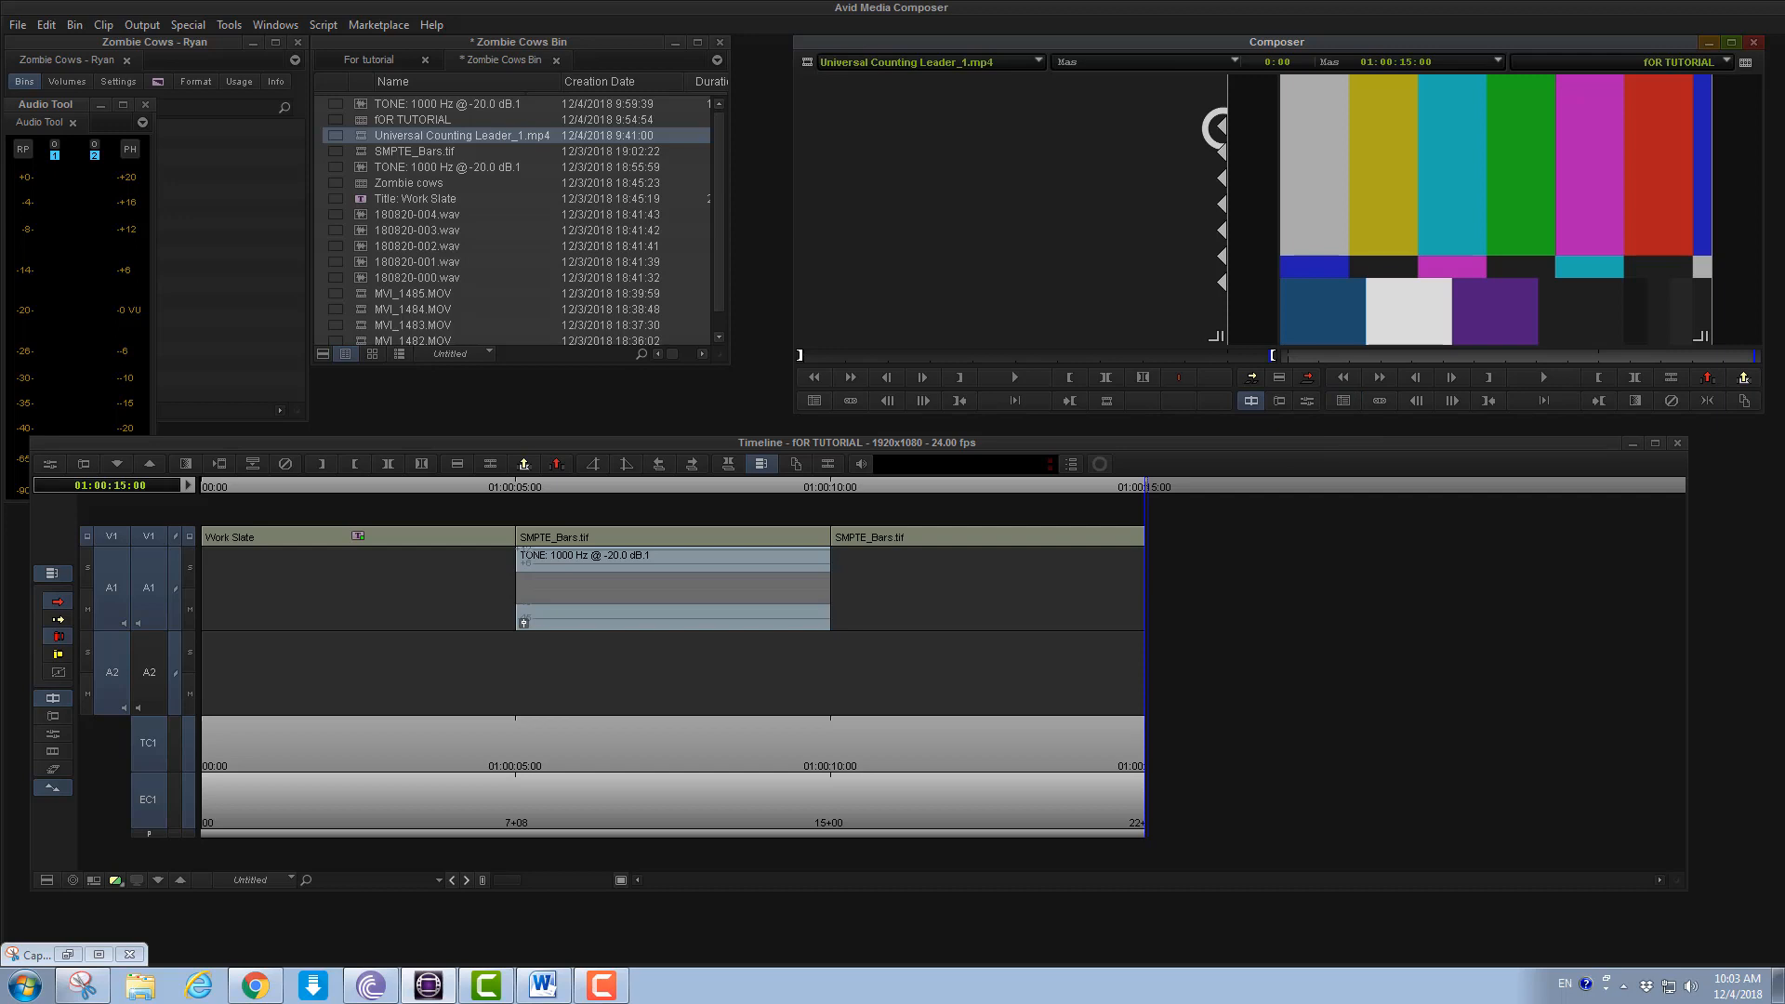
pyautogui.press('i')
pyautogui.press('b')
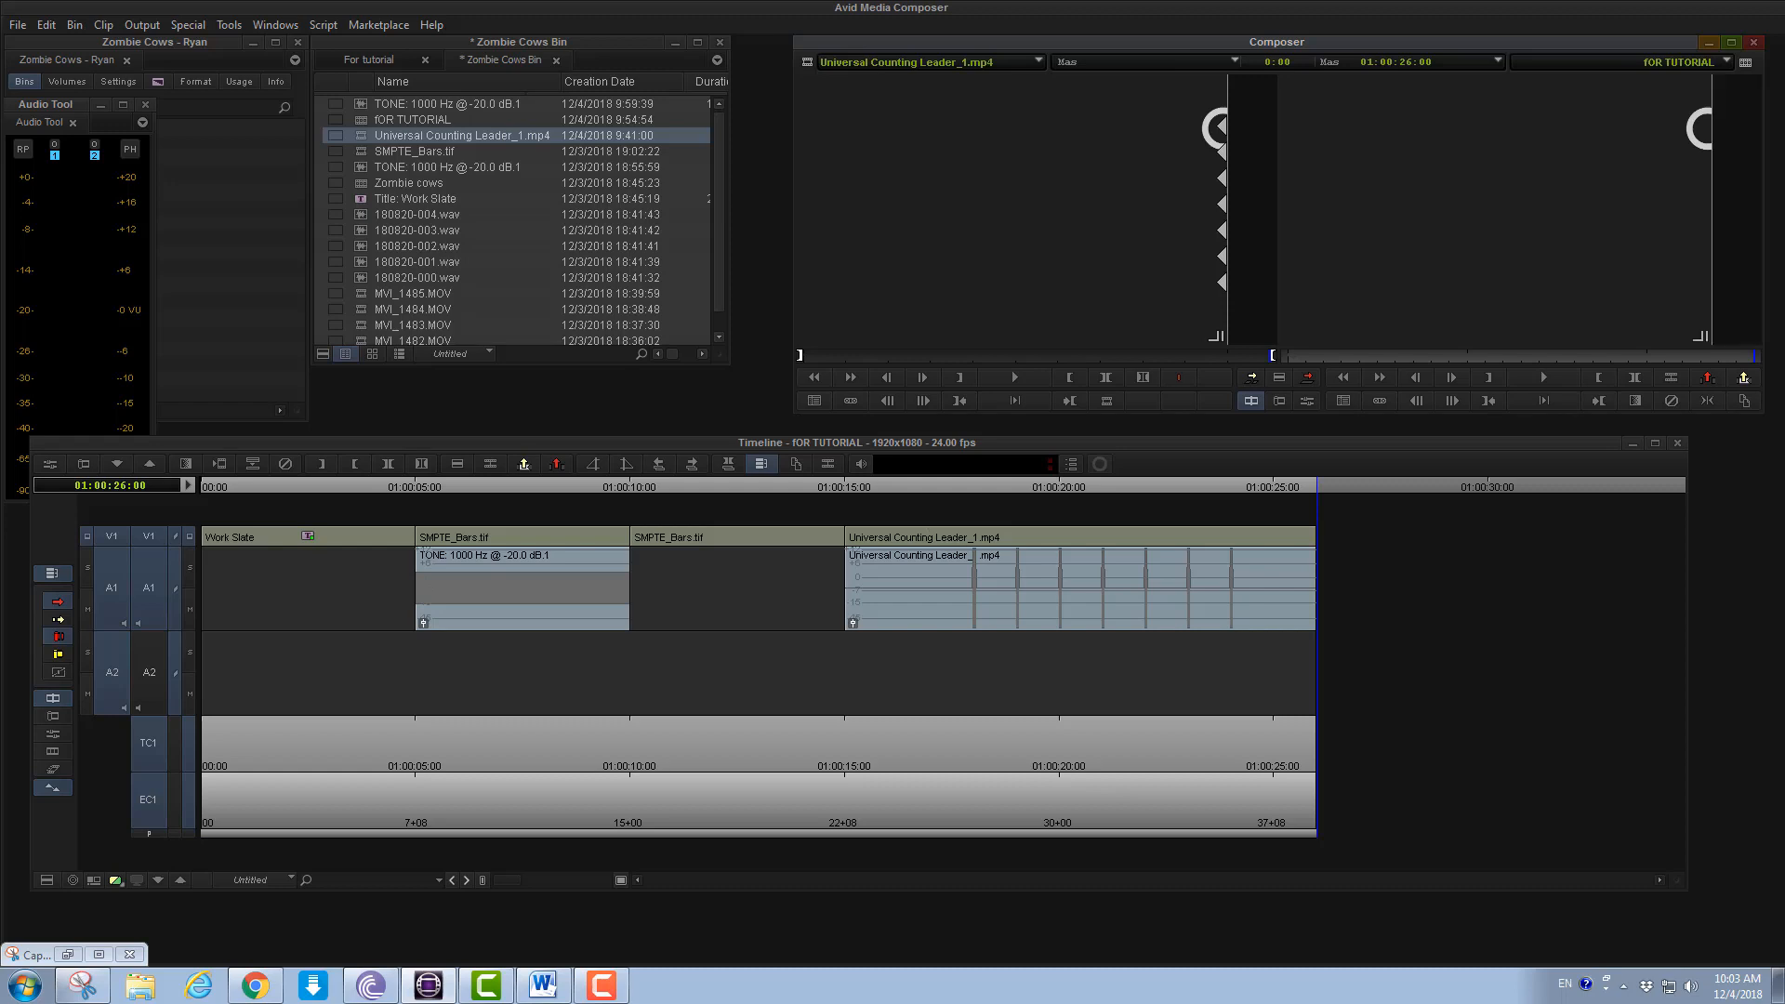
# Mark the counting leader segment in the timeline and locate its final beep frame, the number 2 at 01:00:24:00
pyautogui.click(1079, 576)
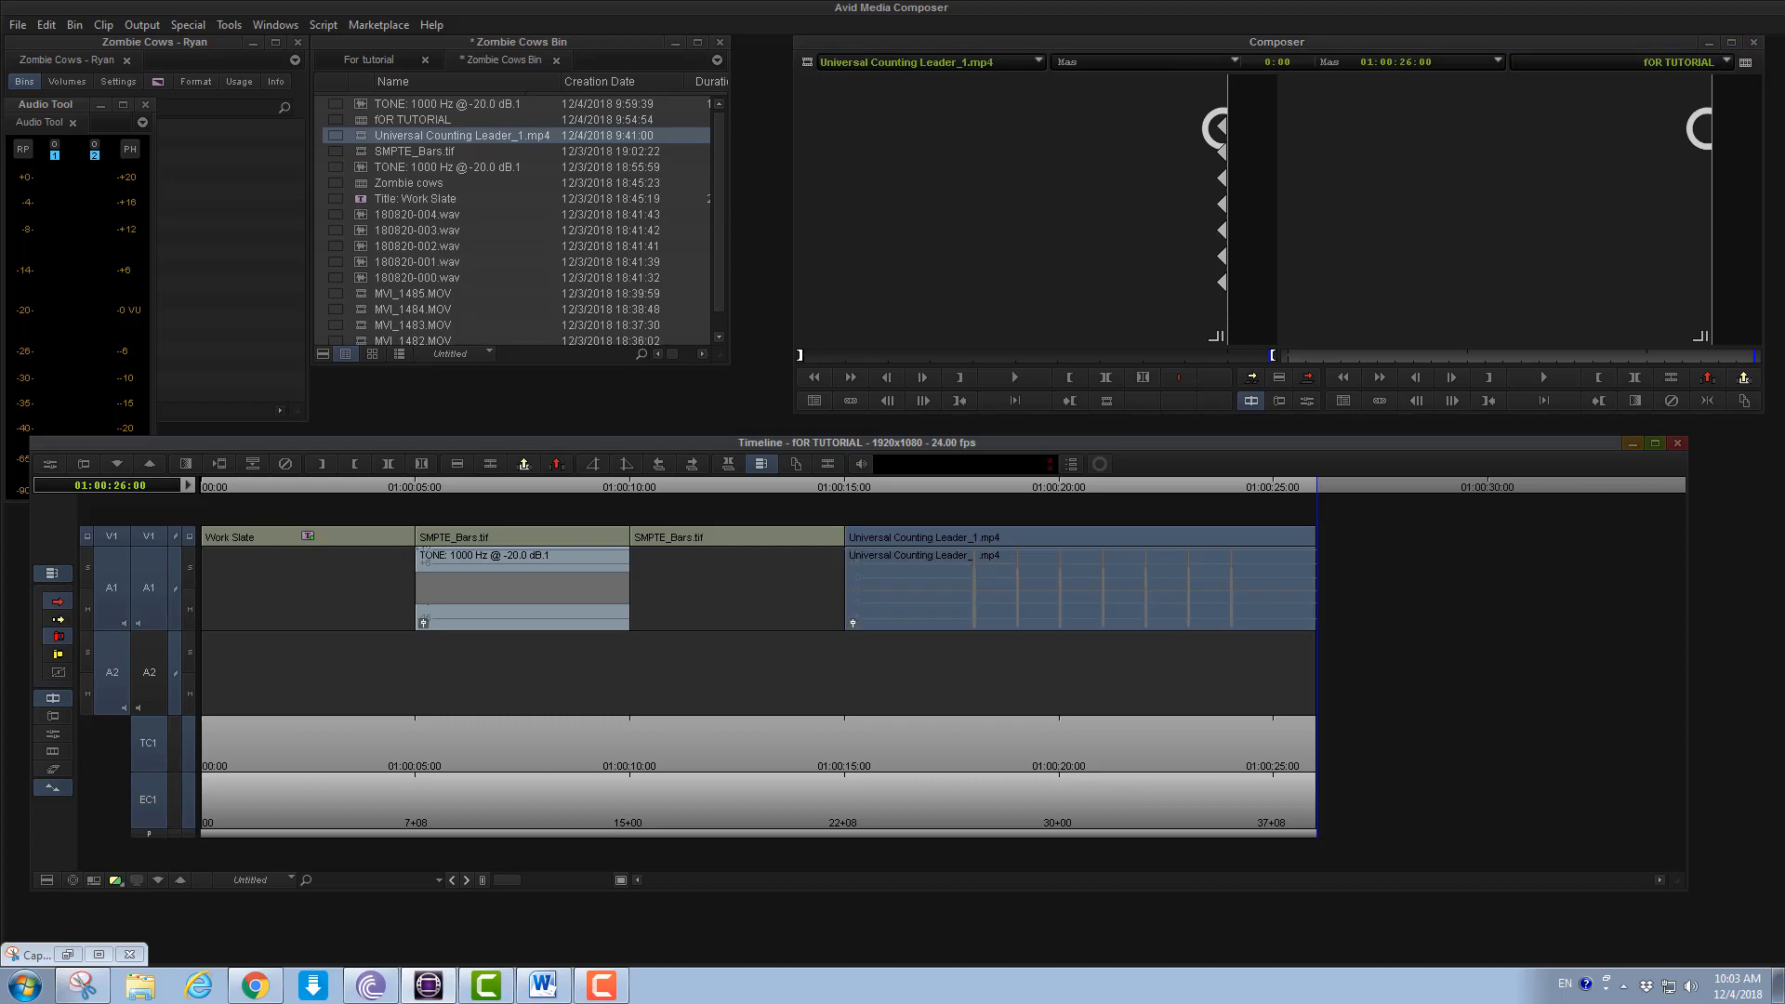
pyautogui.click(840, 743)
pyautogui.press('j')
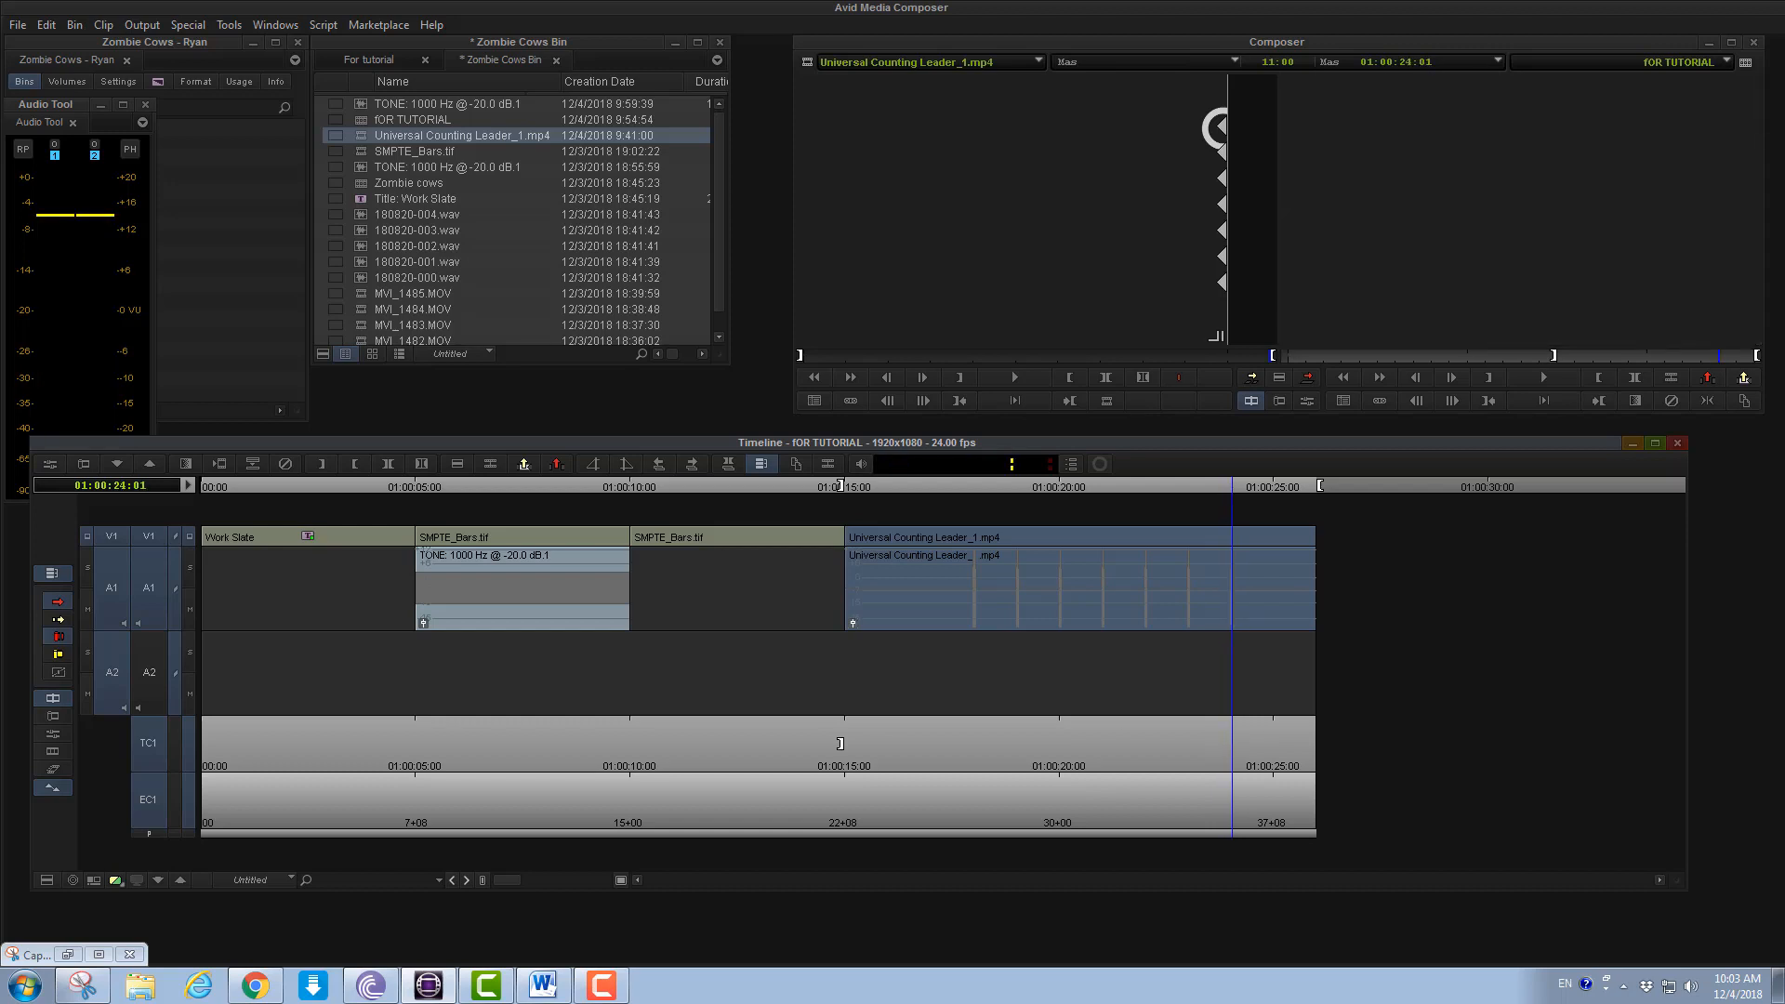
pyautogui.hotkey('ctrl', ']')
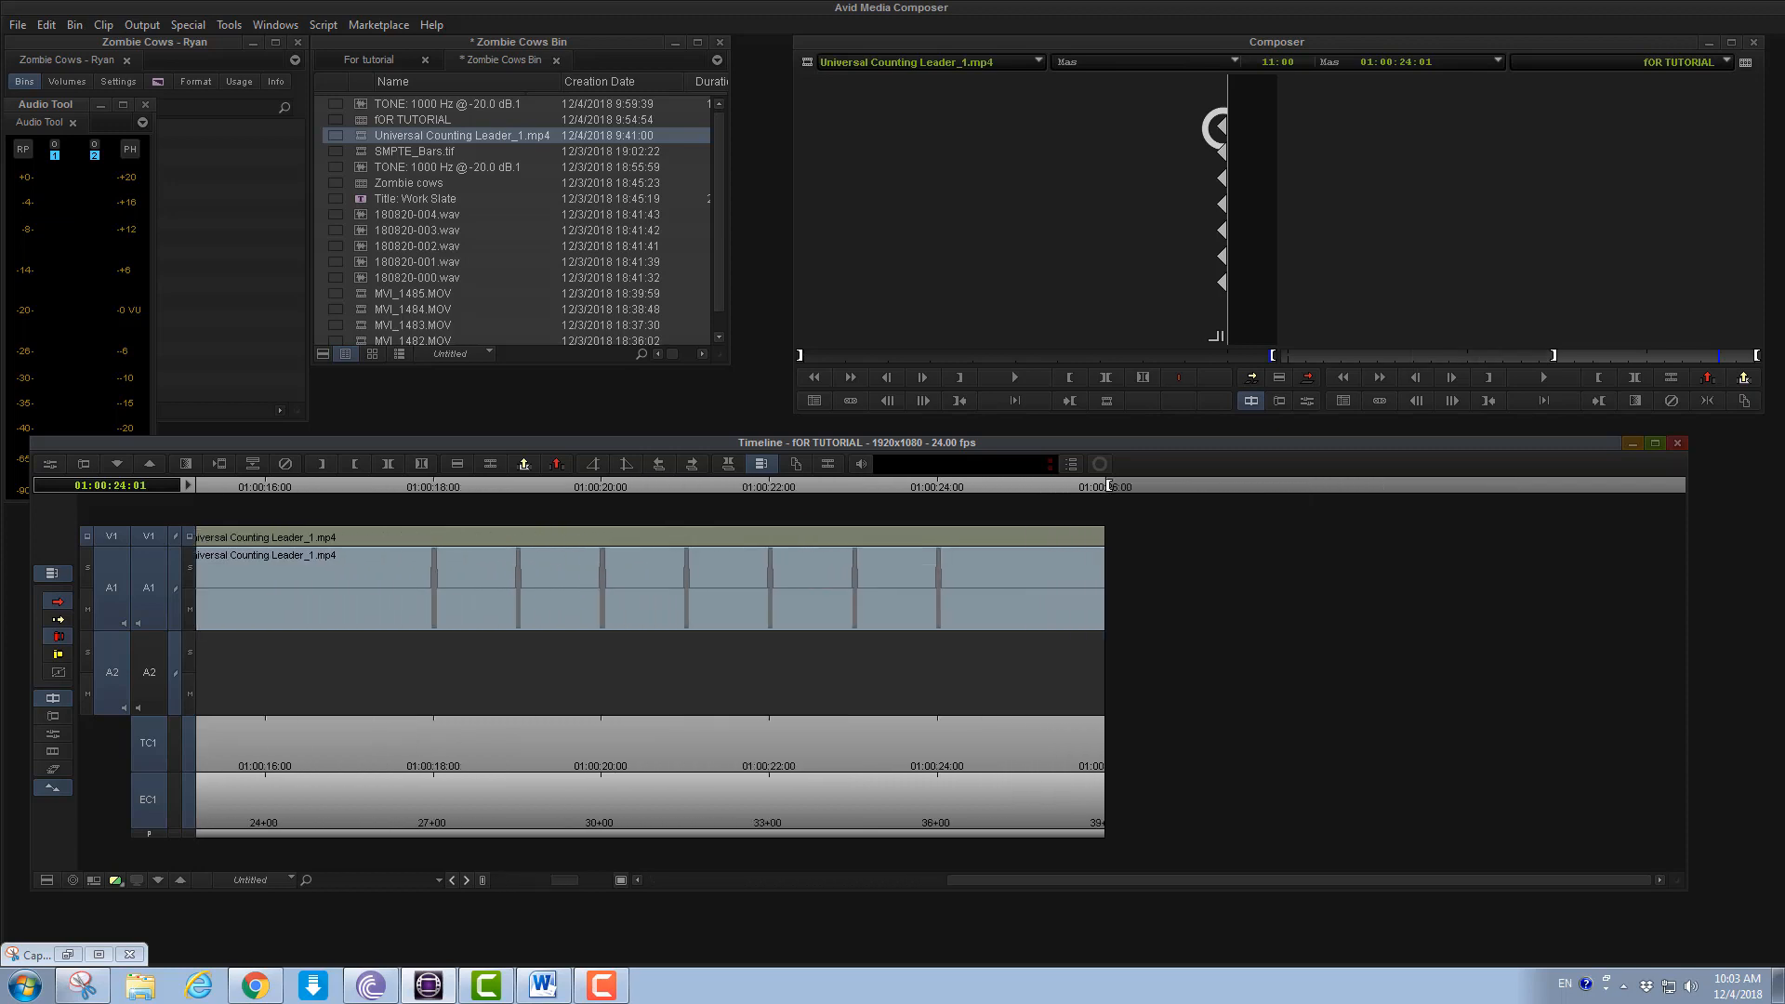
pyautogui.hotkey('ctrl', ']')
pyautogui.press('Left')
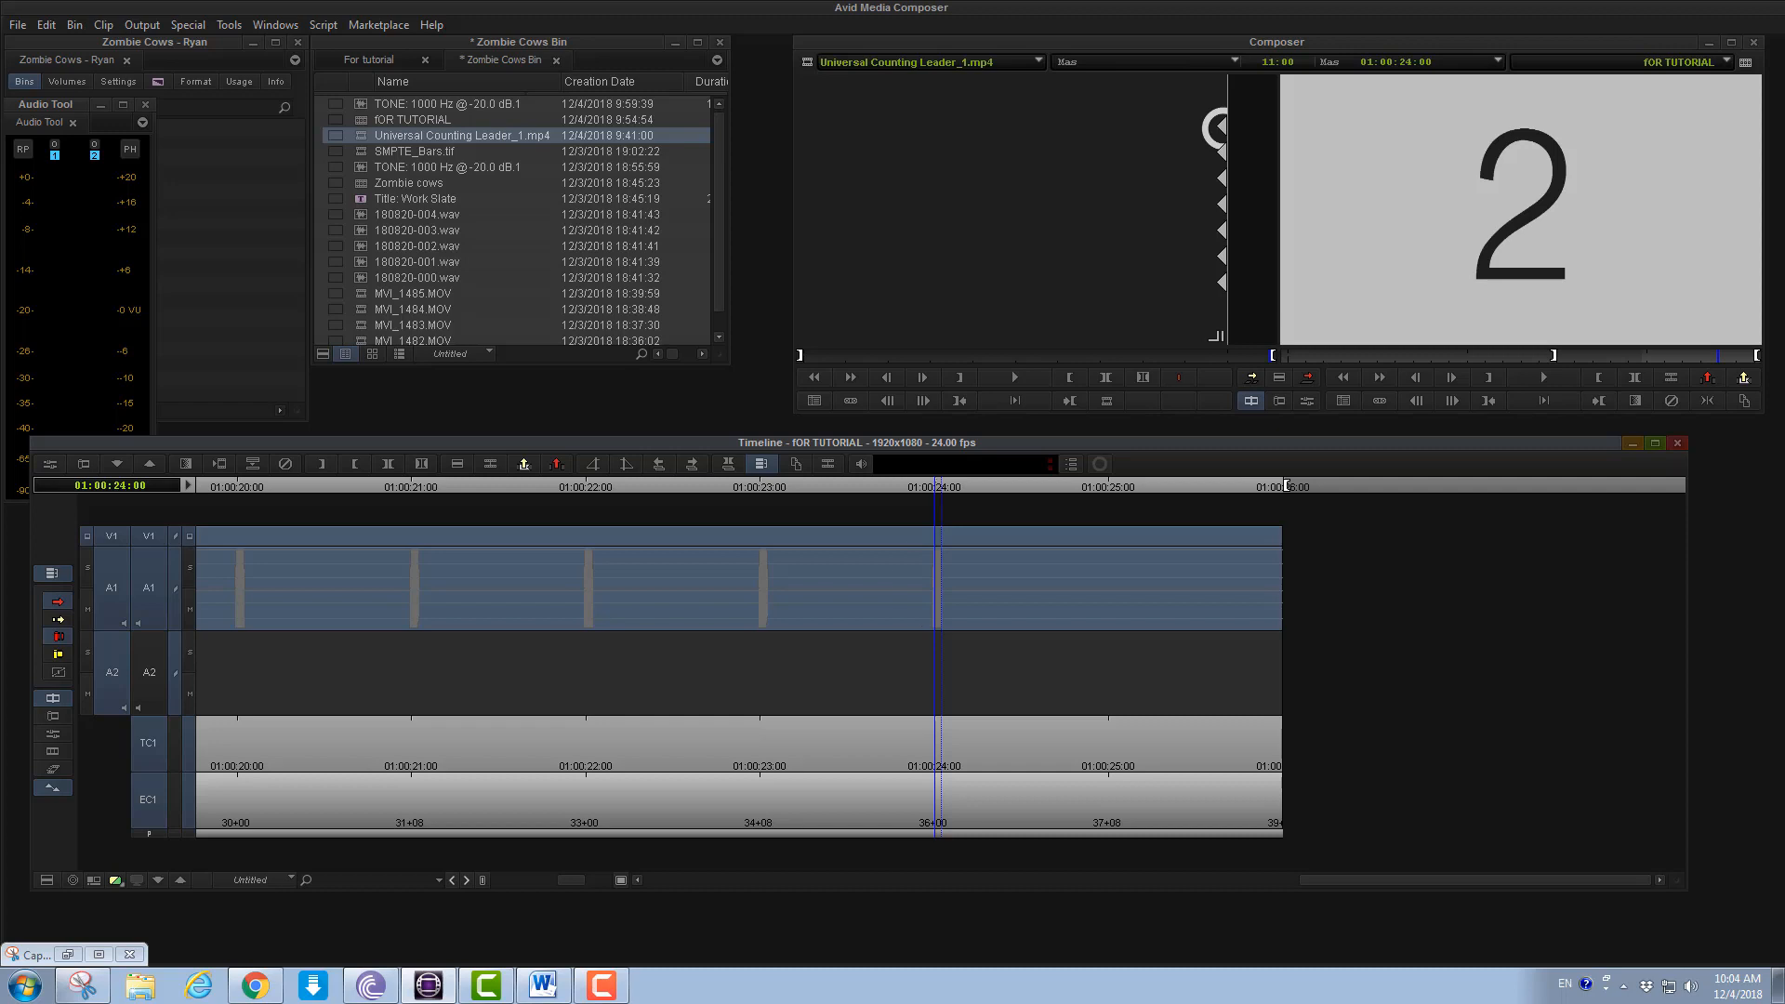
# Mark from the number 2 frame at 01:00:24:00 to the end of the sequence to measure that interval
pyautogui.press('space')
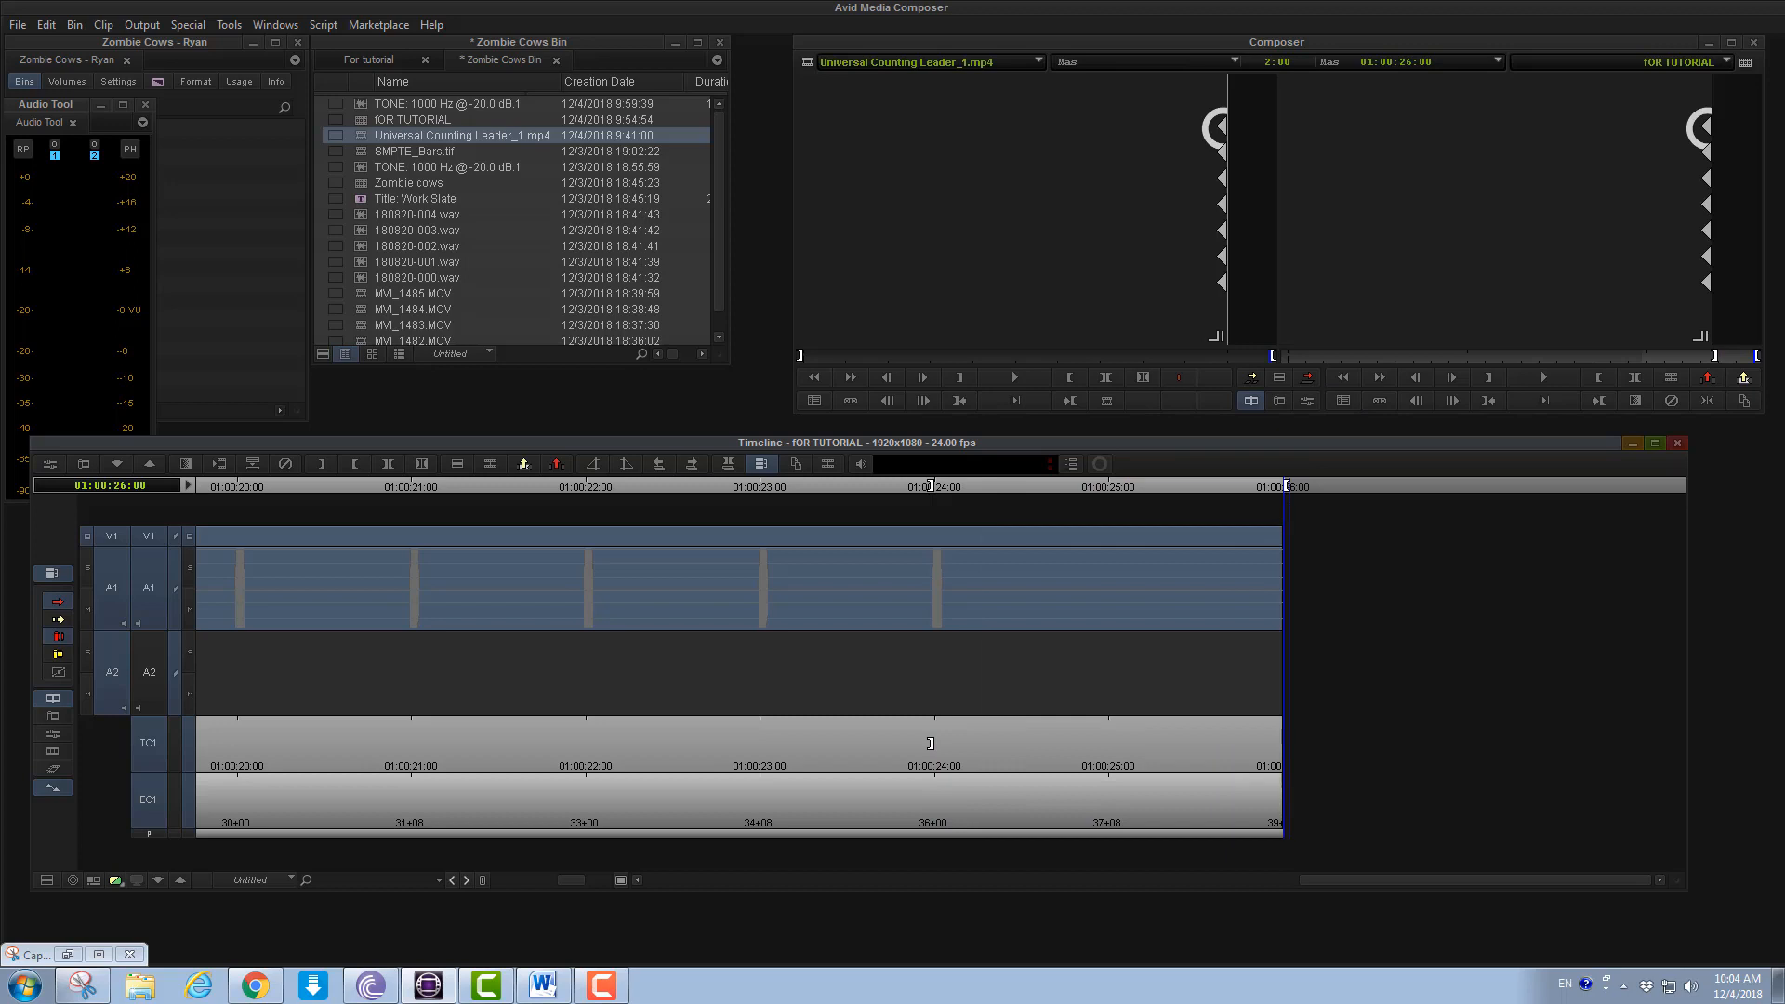
pyautogui.click(930, 743)
pyautogui.moveTo(571, 880); pyautogui.dragTo(517, 880)
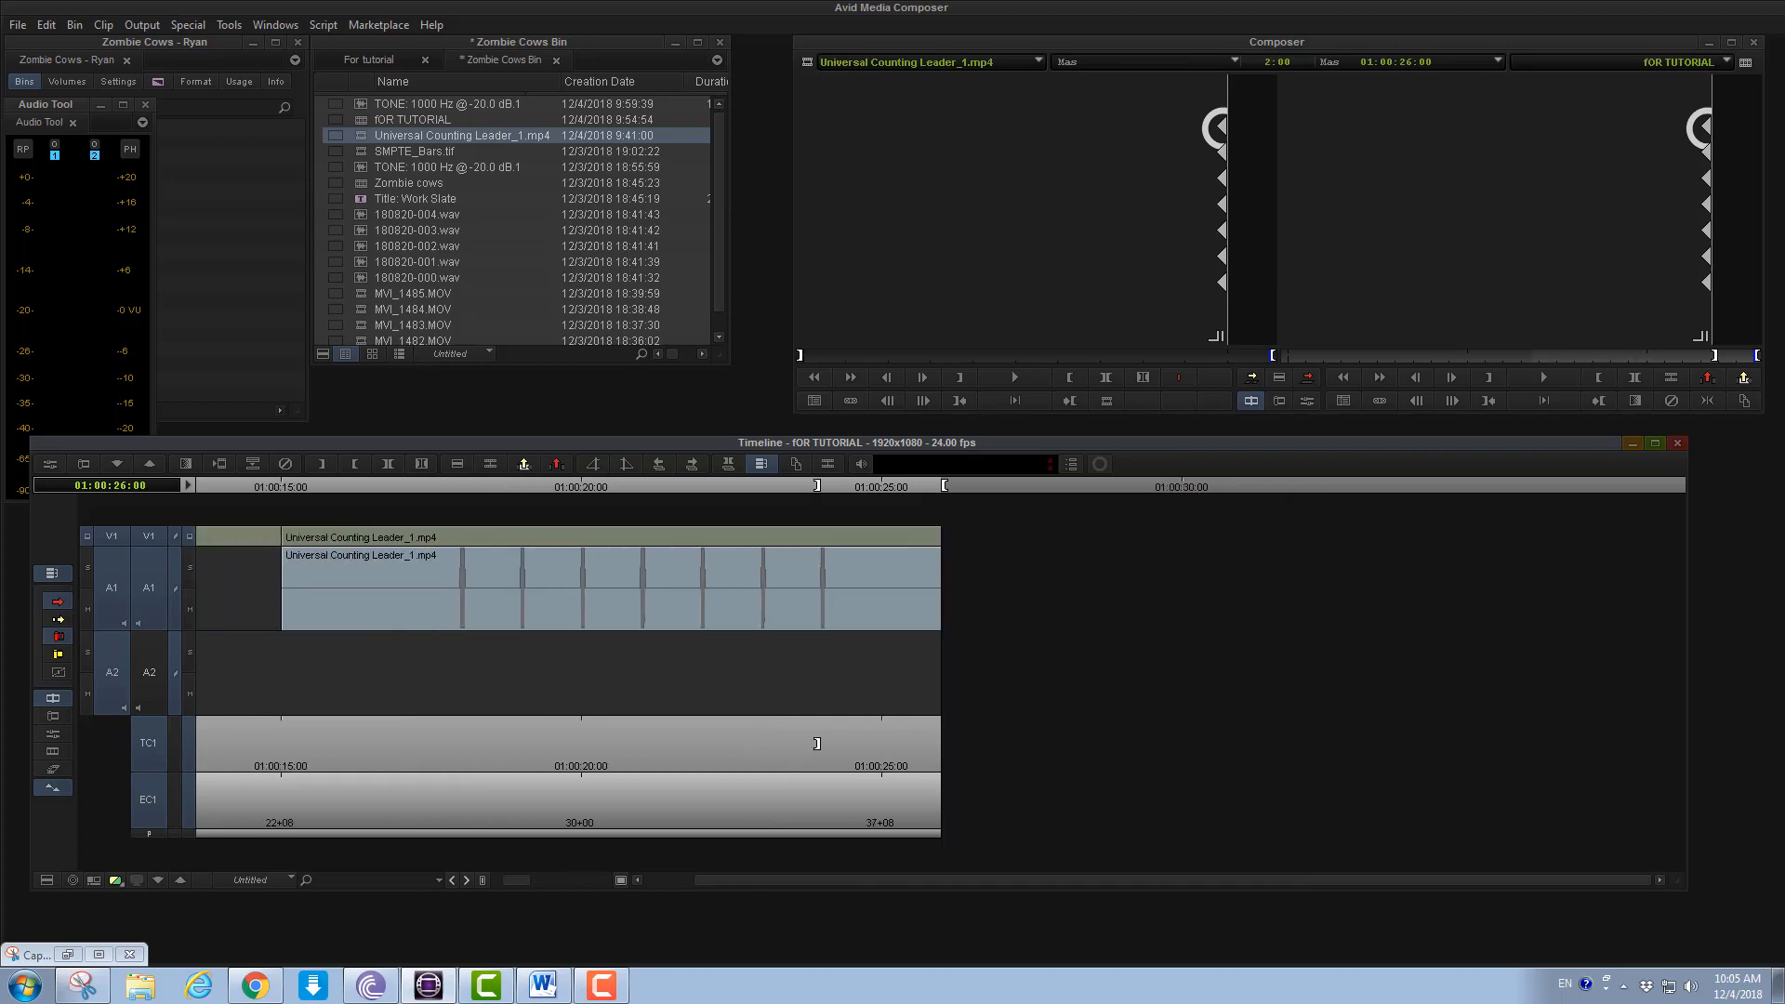
pyautogui.moveTo(749, 880); pyautogui.dragTo(730, 880)
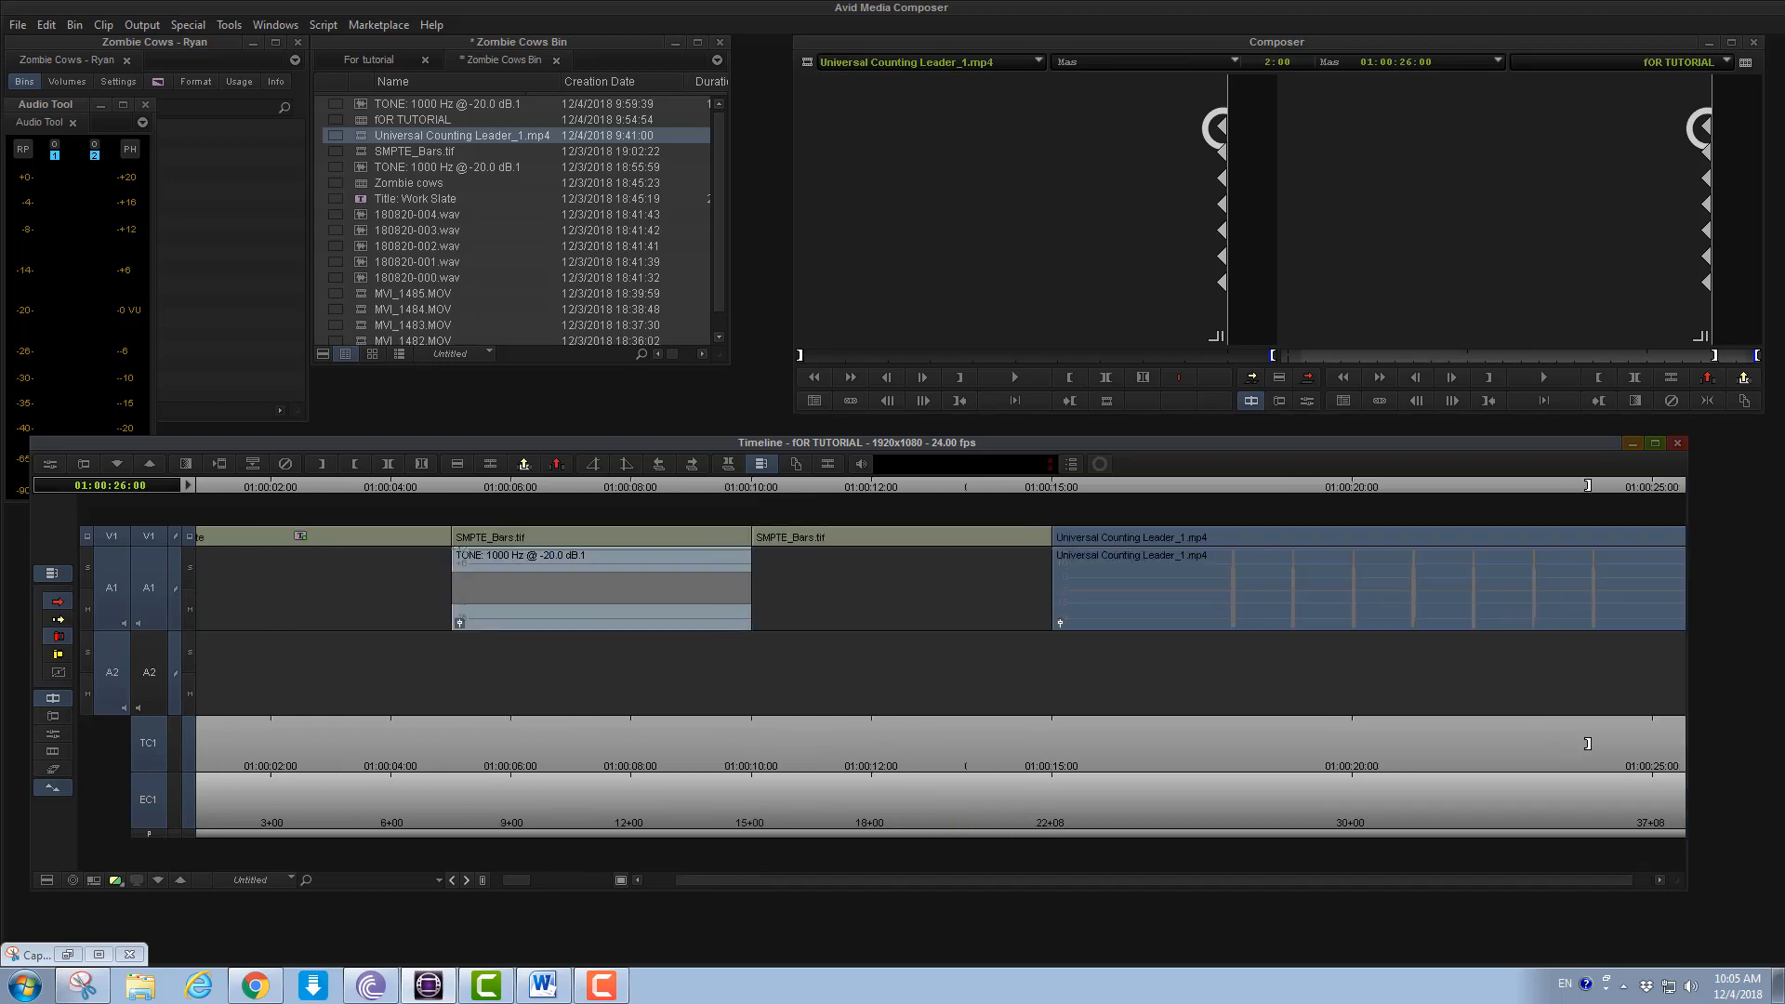
# Lift the second SMPTE_Bars.tif segment to leave filler between the bars and the countdown, and clear the marks
pyautogui.click(873, 538)
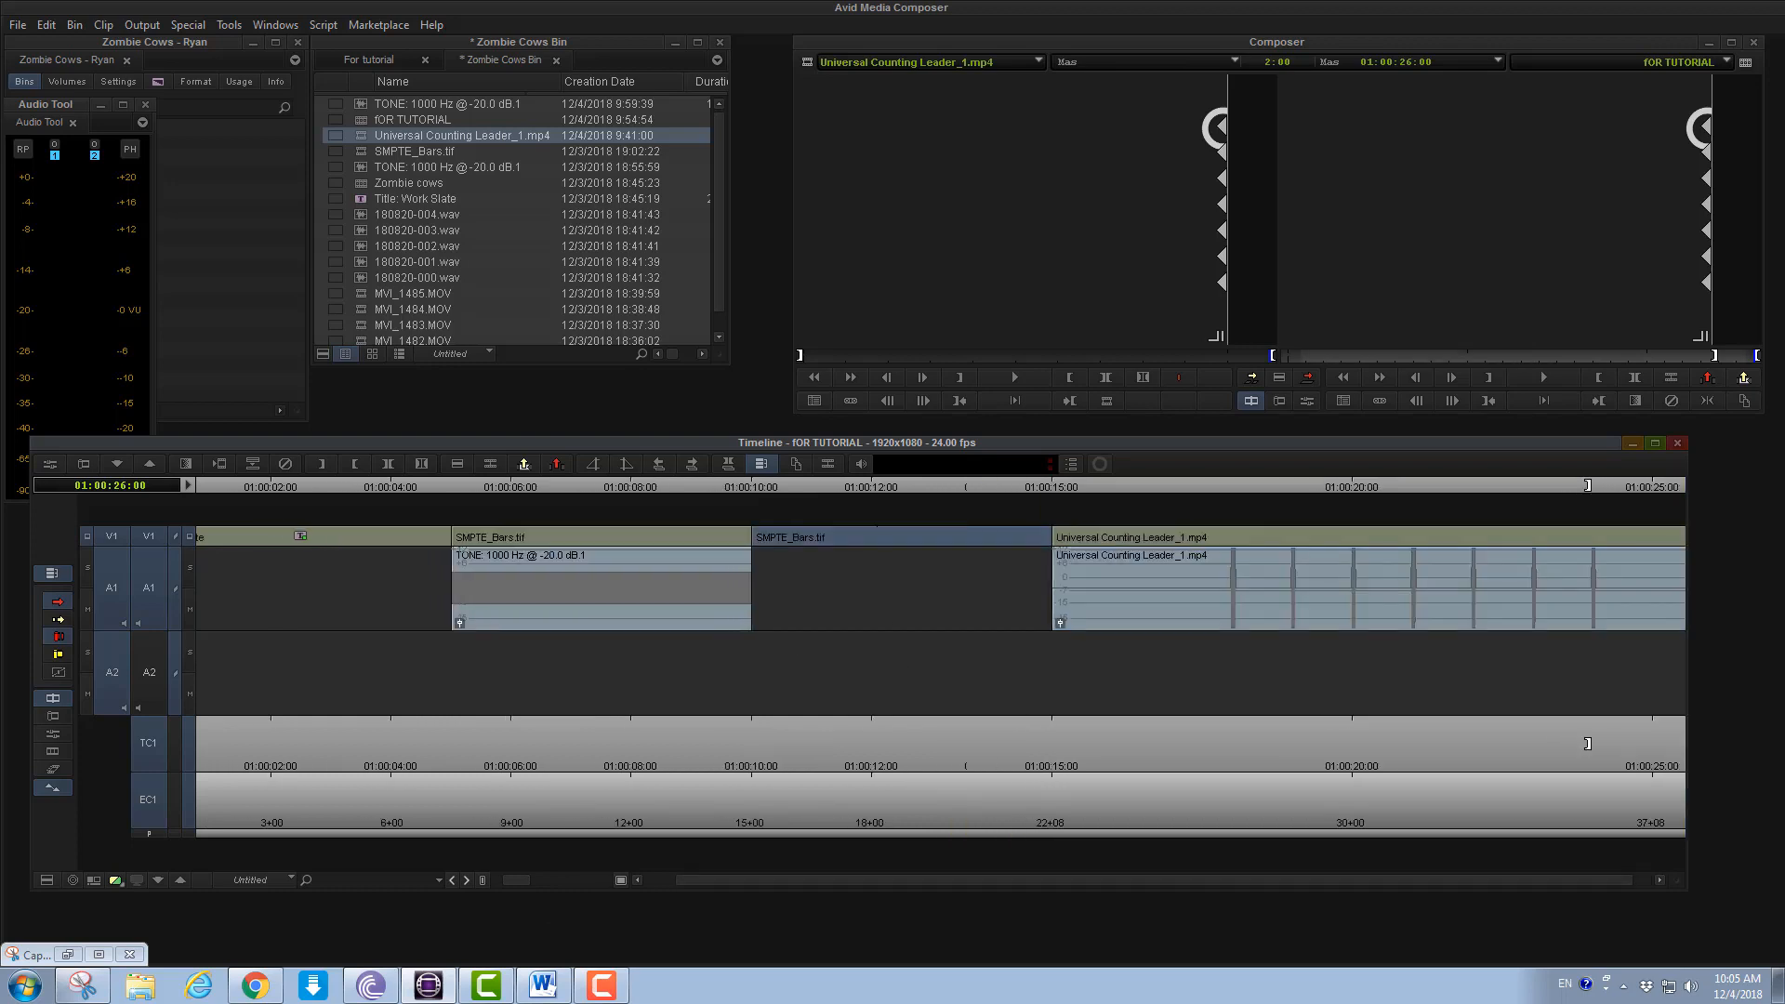
pyautogui.press('t')
pyautogui.press('z')
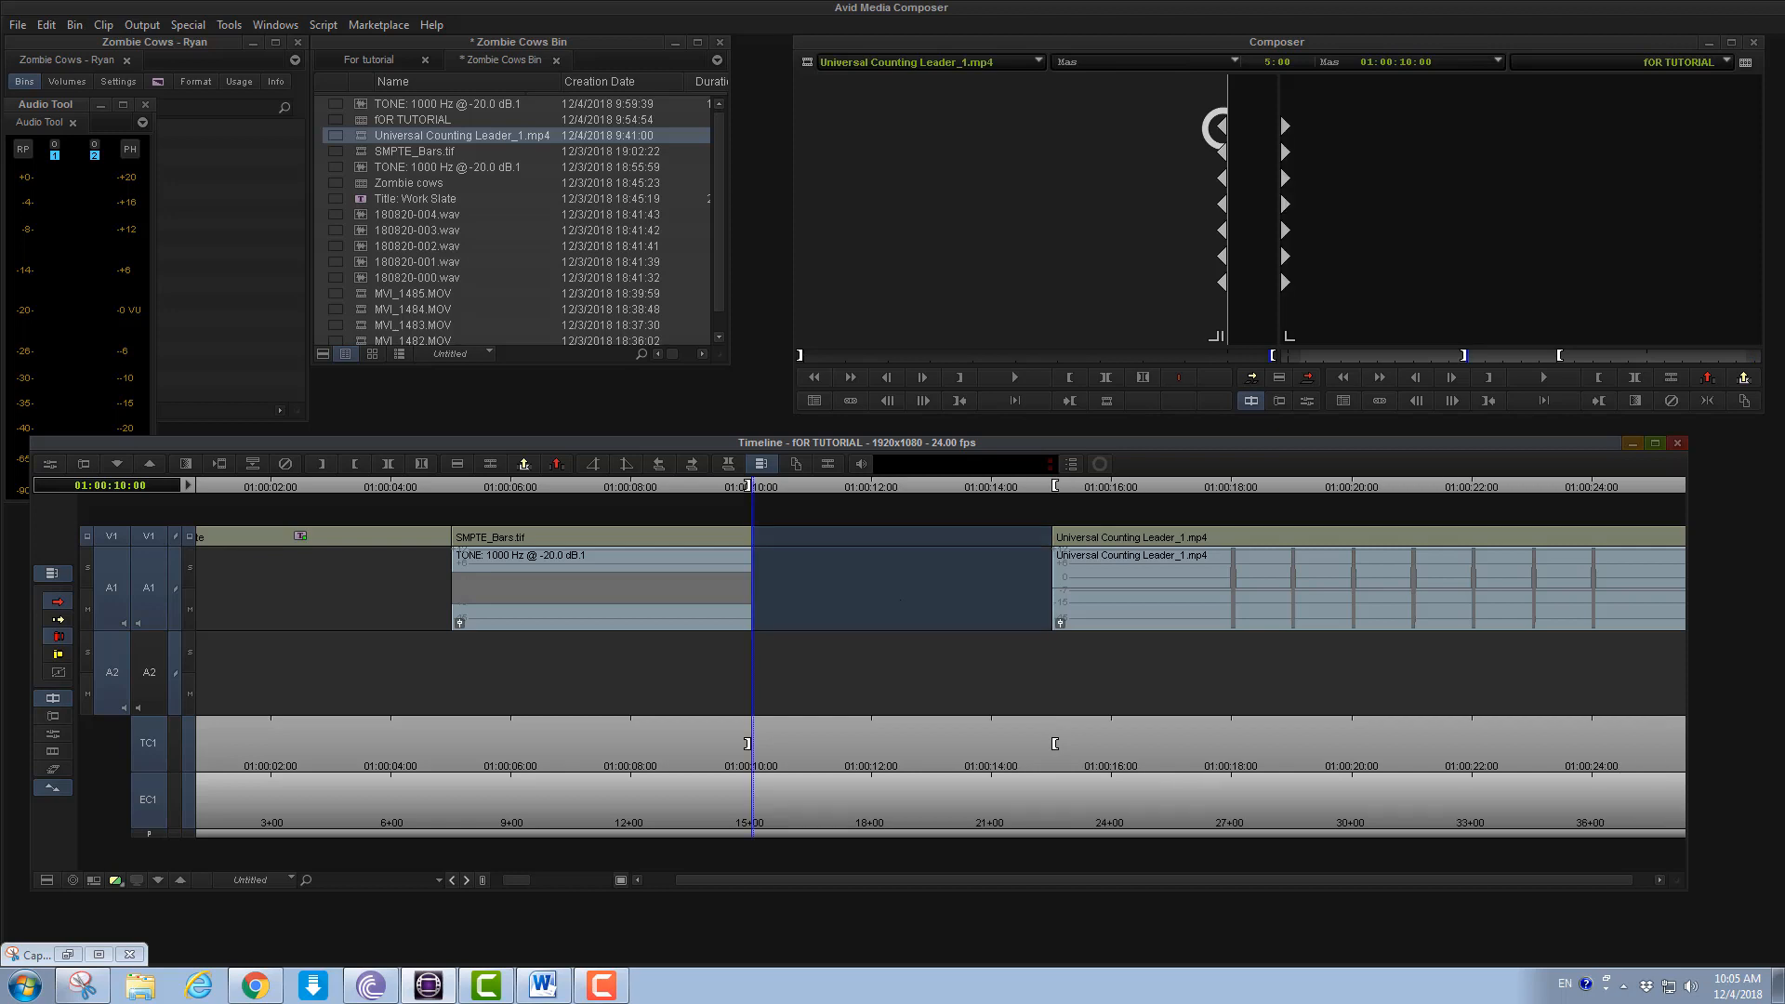
pyautogui.press('g')
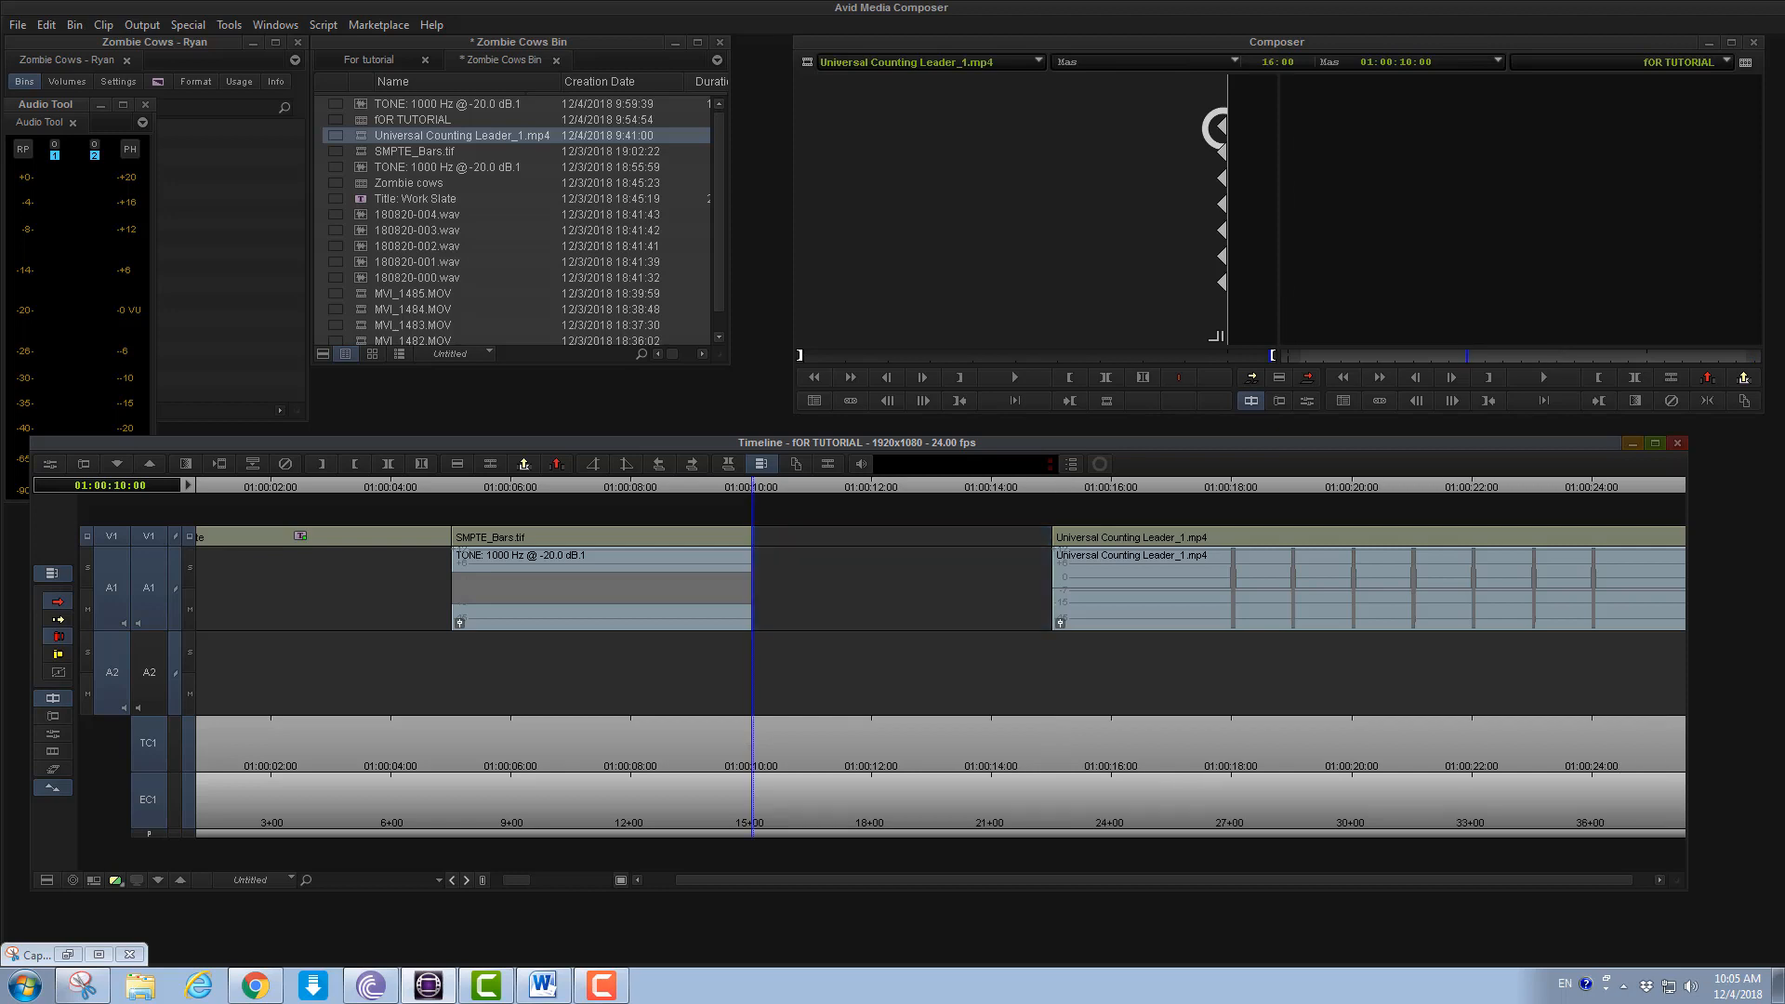
pyautogui.press('t')
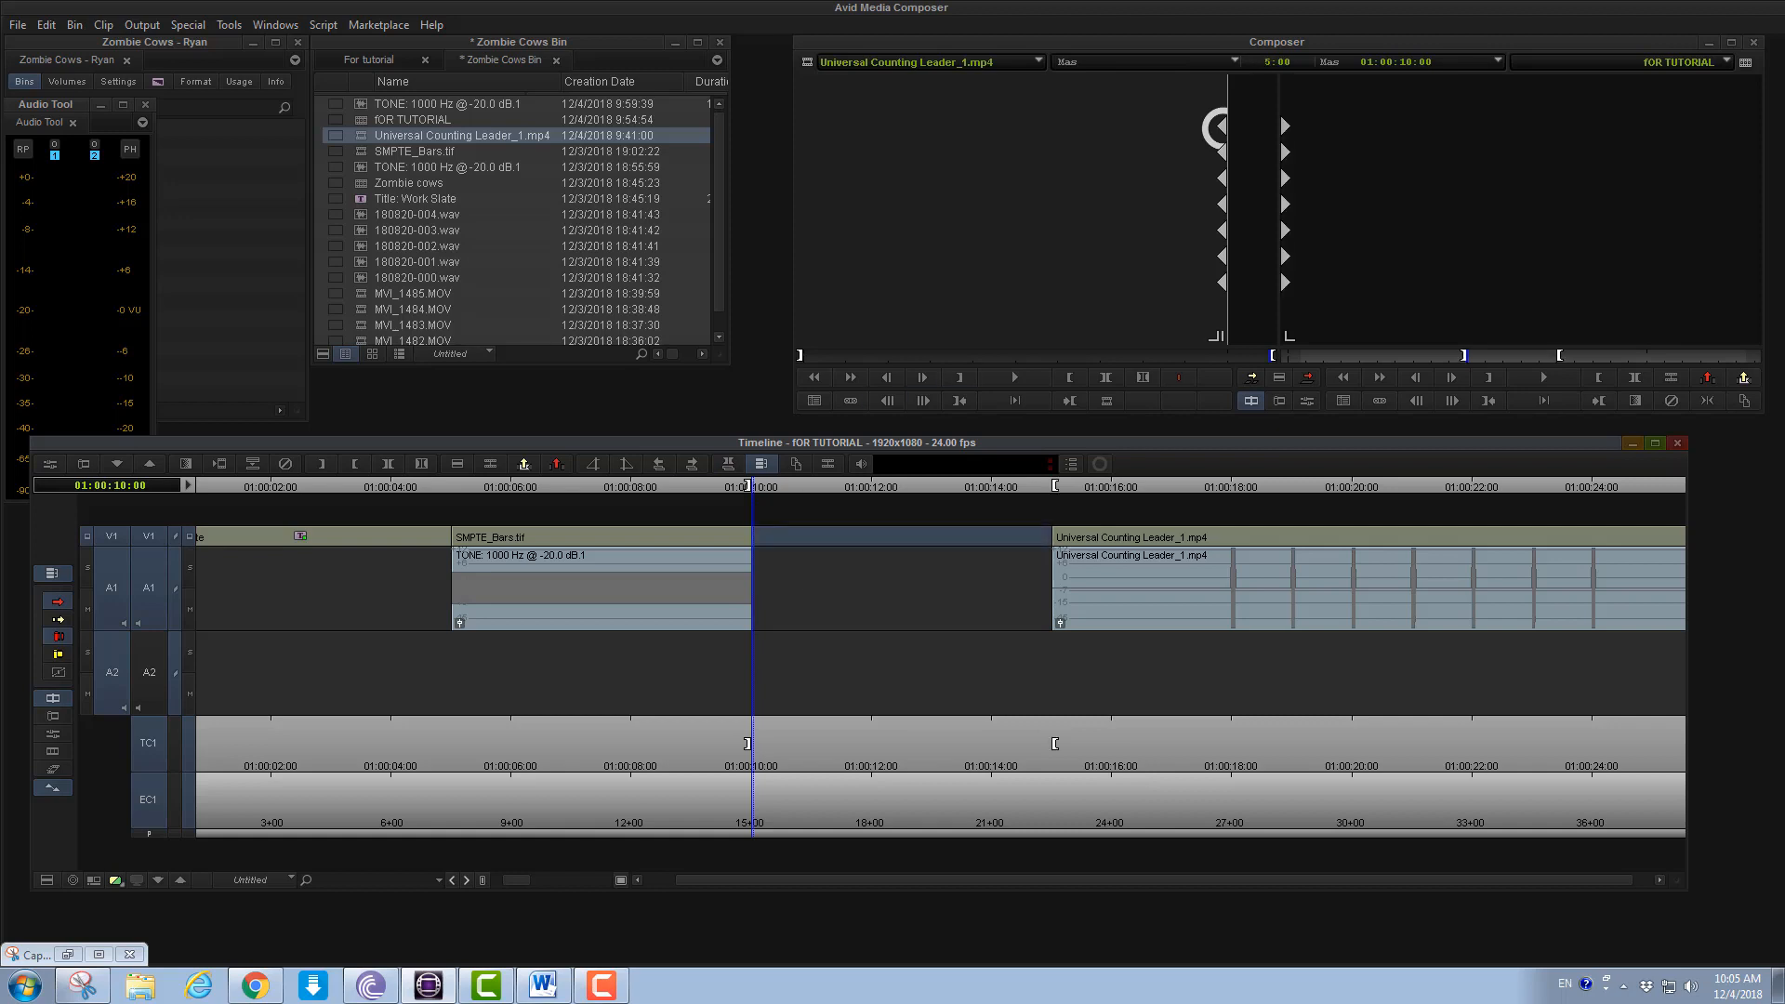
pyautogui.press('g')
# Scrub through the assembled leader to review the slate, bars, filler and countdown, and park at the end of the sequence
pyautogui.moveTo(753, 487); pyautogui.dragTo(1681, 486)
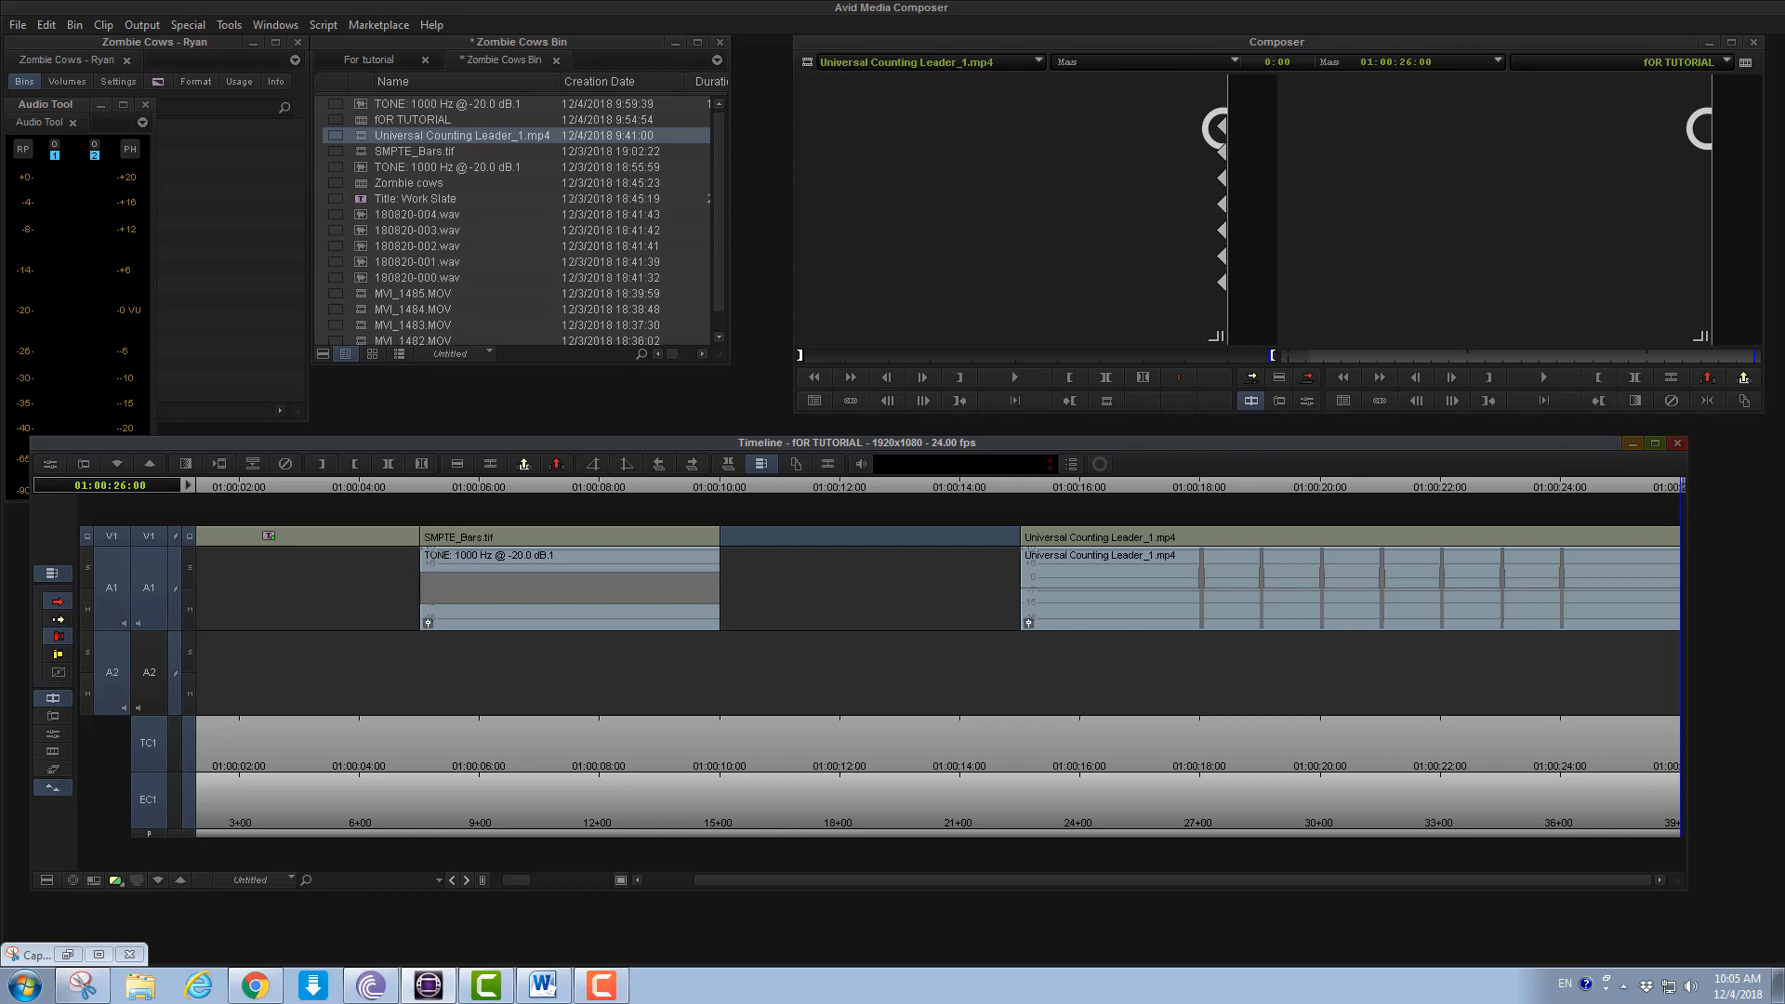
pyautogui.moveTo(275, 485); pyautogui.dragTo(1681, 485)
pyautogui.moveTo(1540, 487)
pyautogui.mouseDown()
pyautogui.moveTo(1479, 487)
pyautogui.moveTo(1512, 487)
pyautogui.mouseUp()
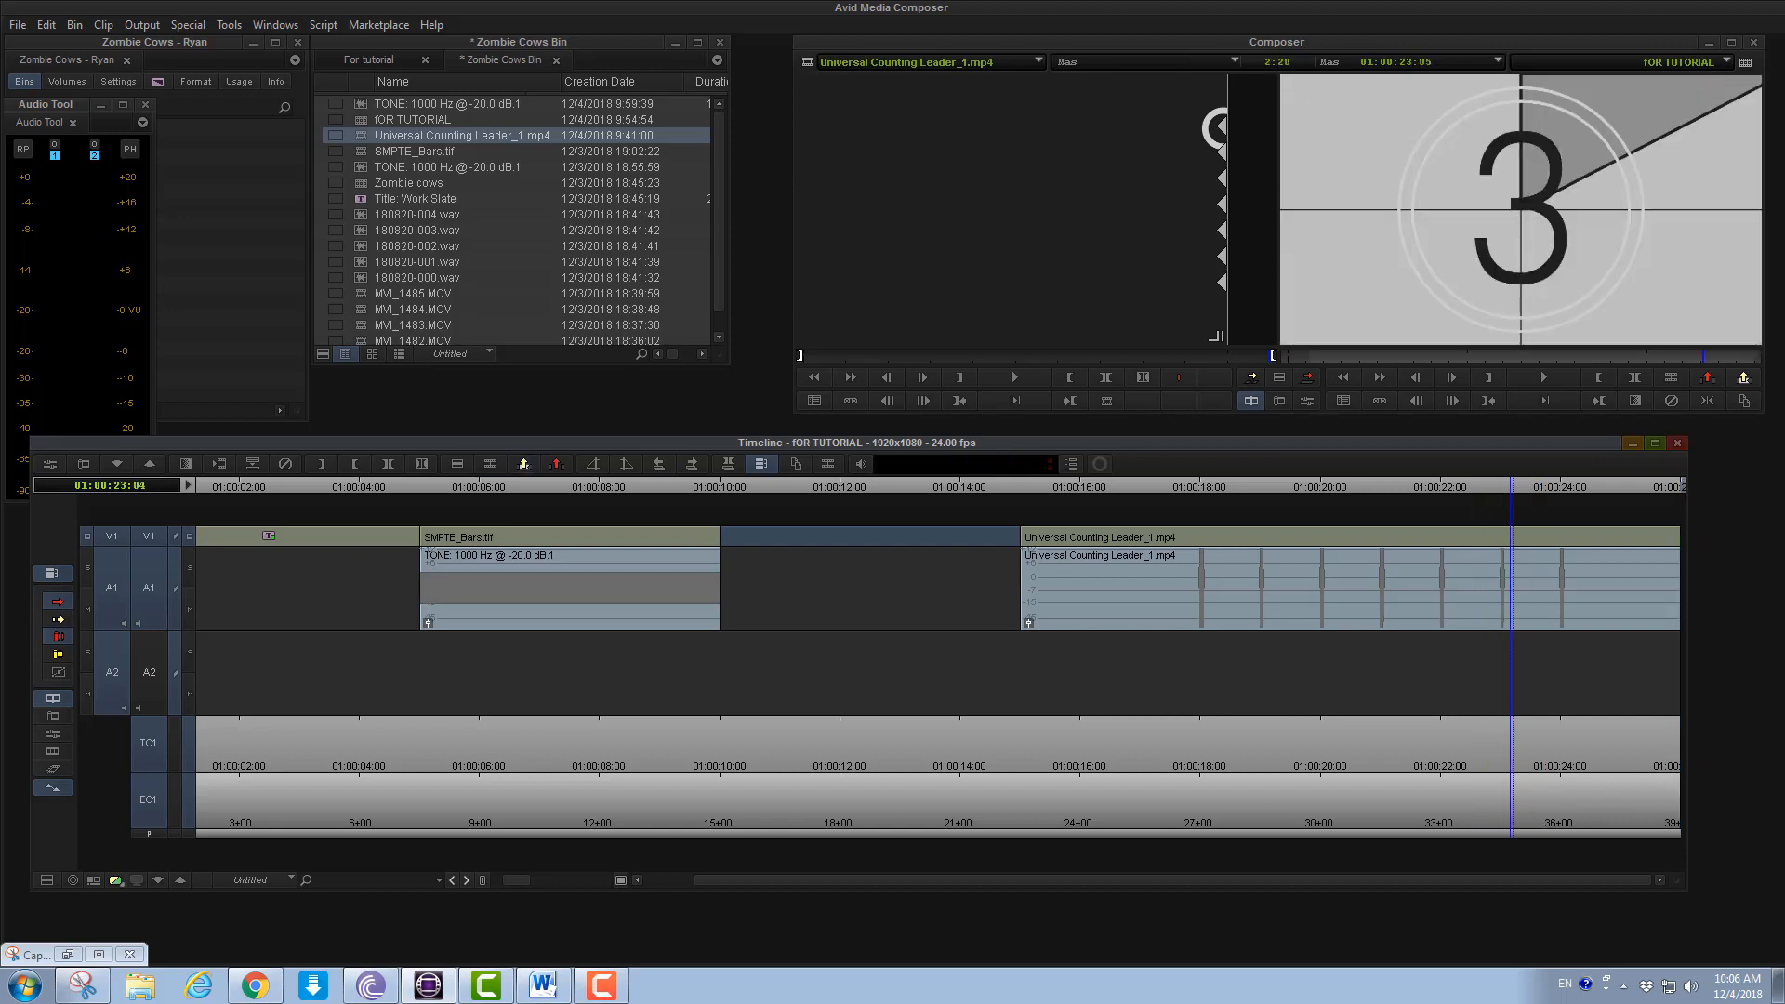
pyautogui.click(479, 487)
pyautogui.click(353, 487)
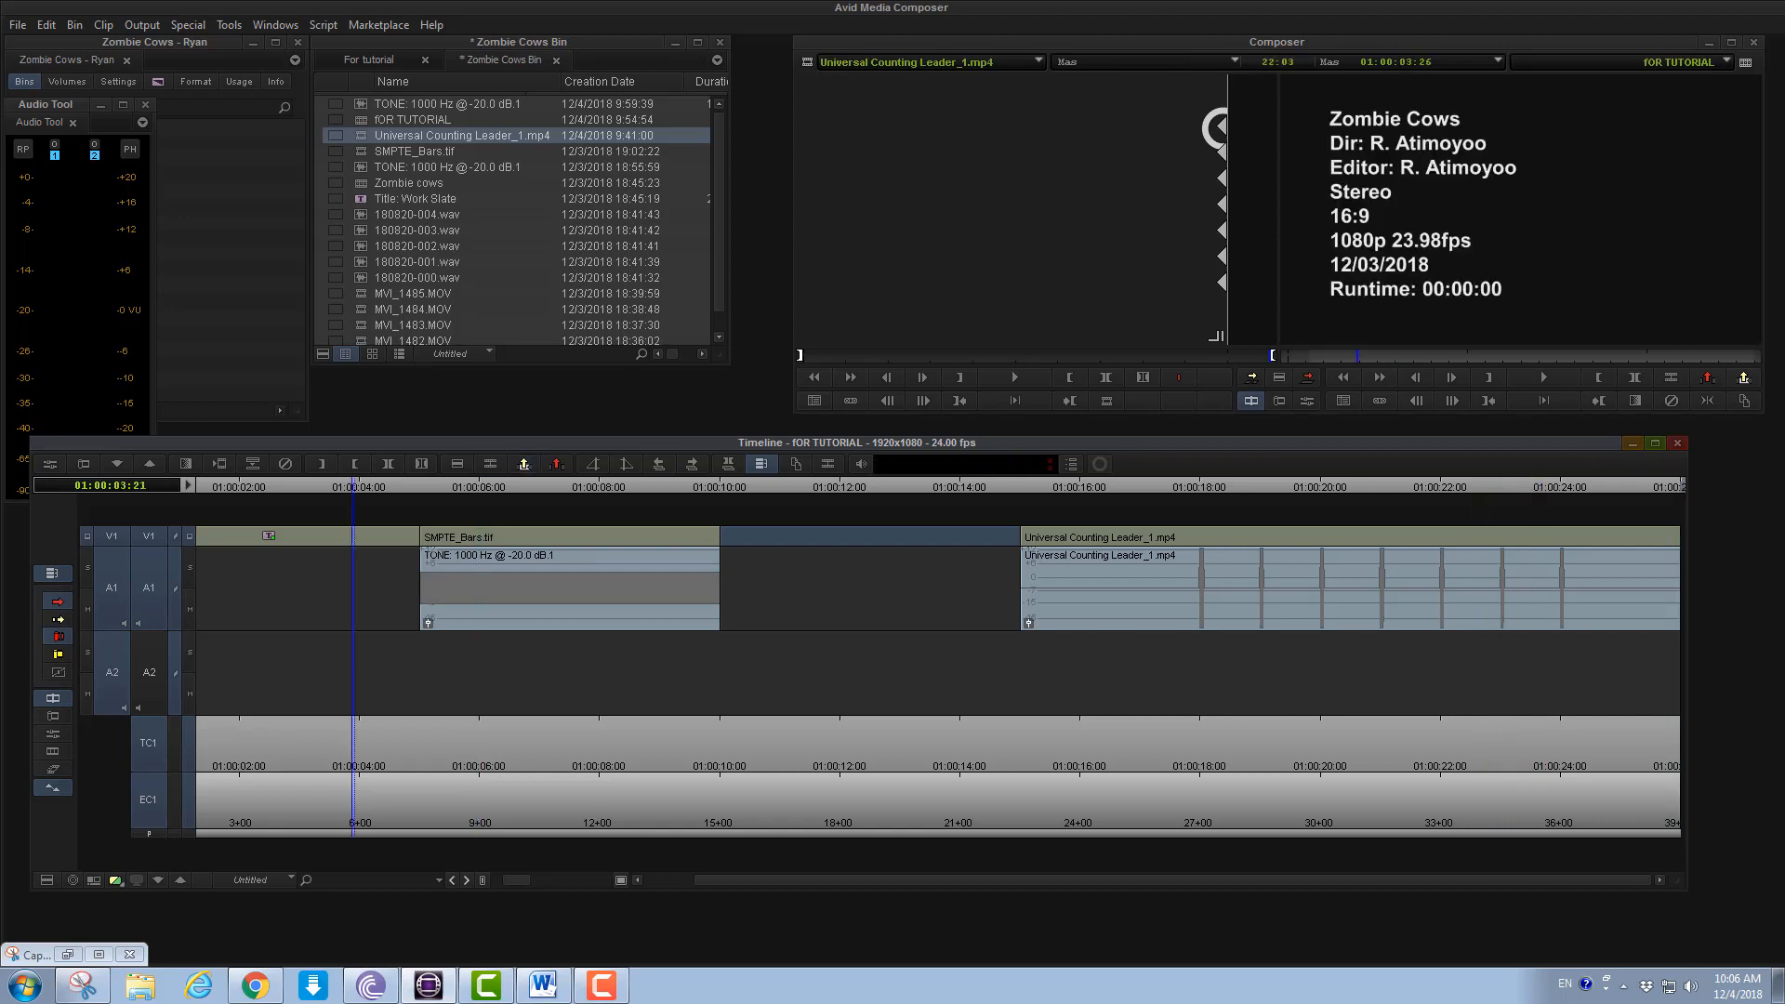
pyautogui.press('End')
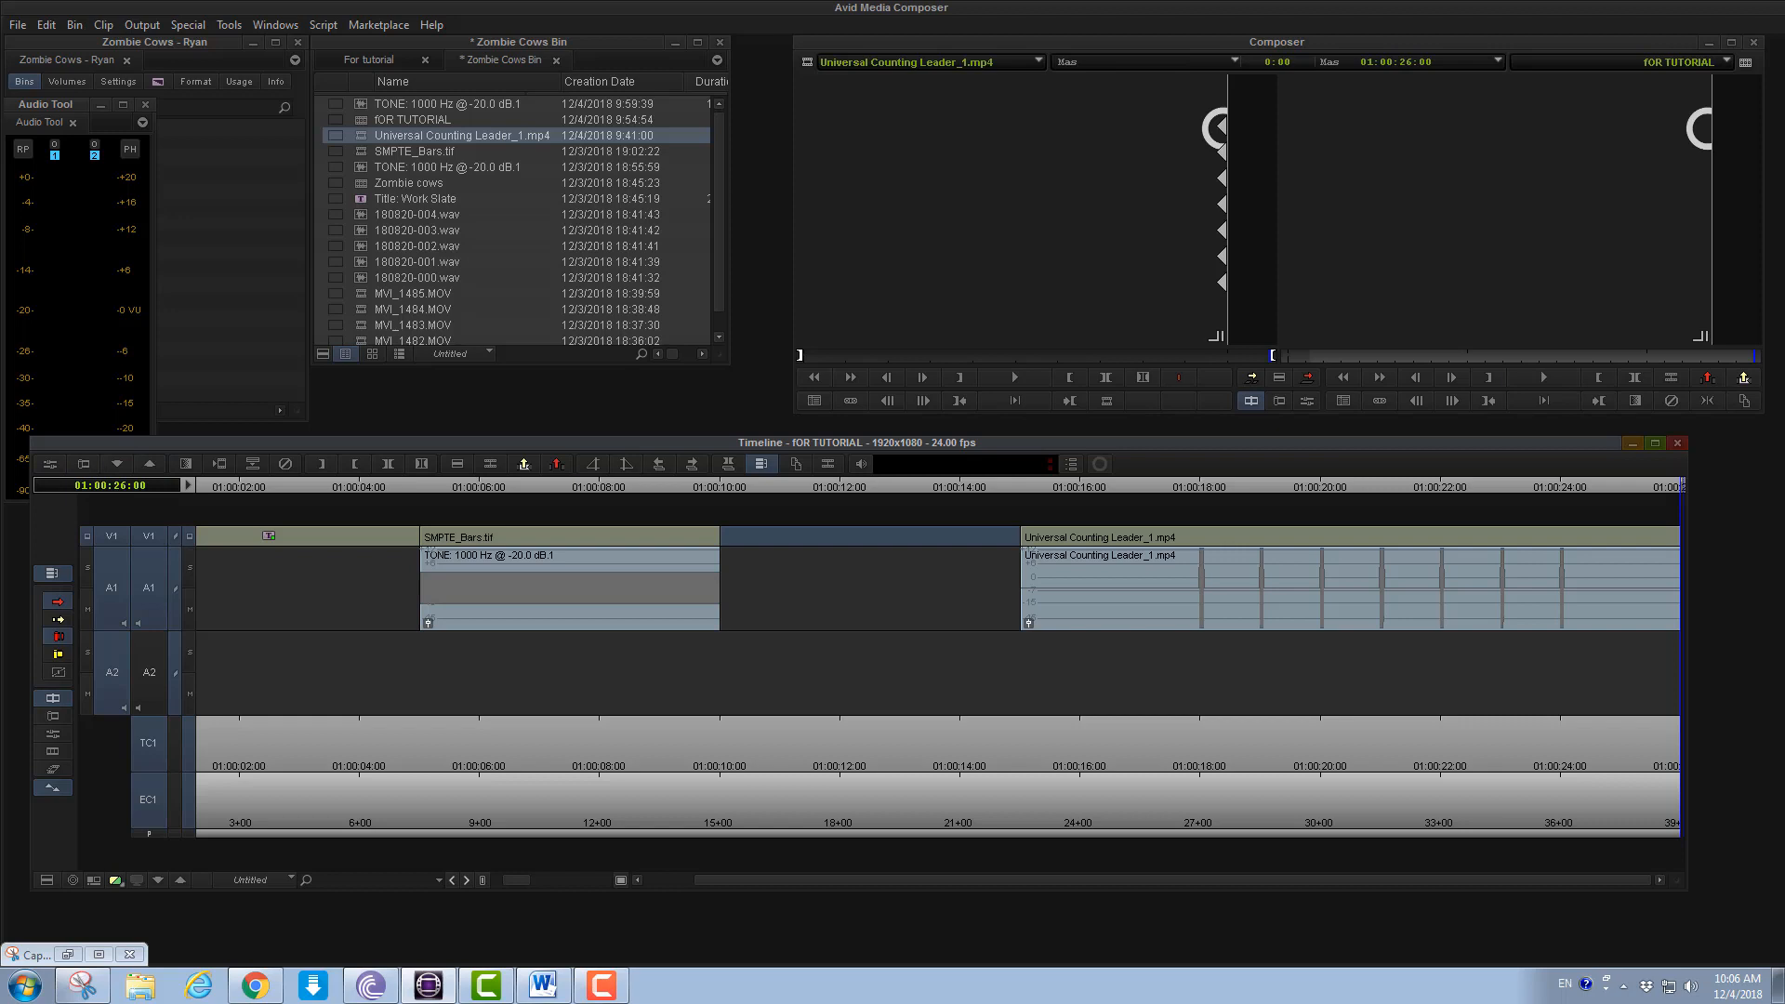
pyautogui.rightClick(165, 487)
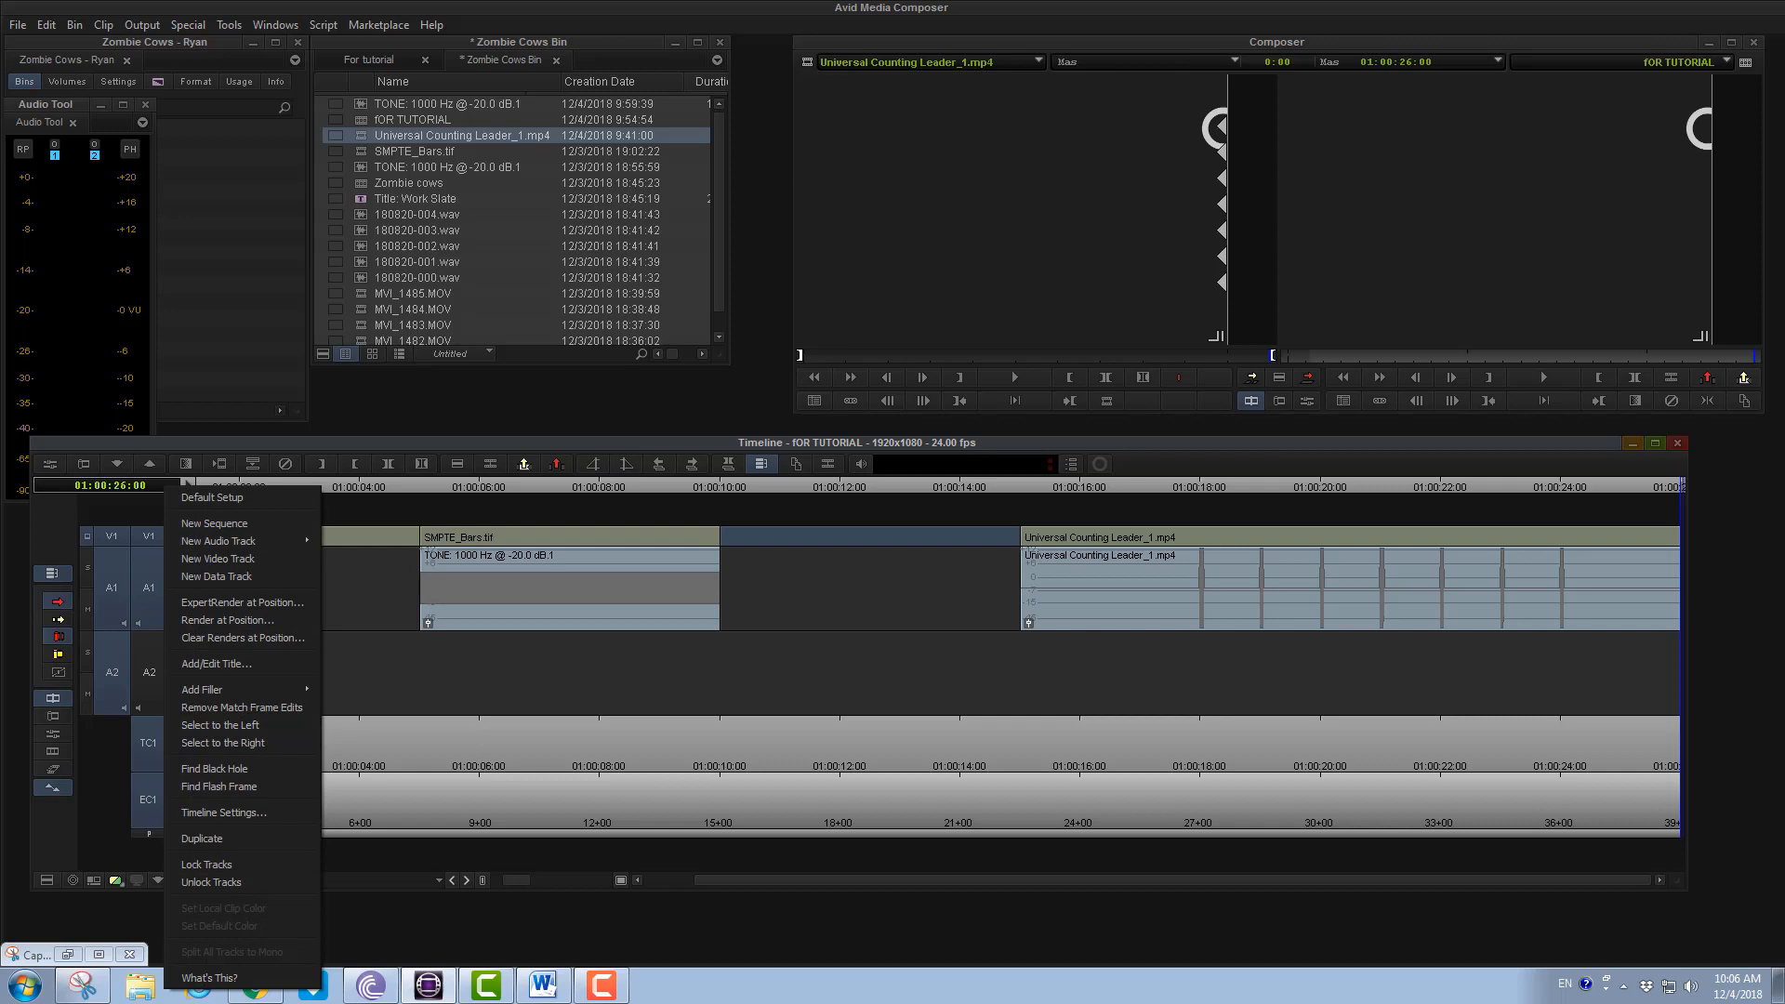
pyautogui.click(186, 485)
pyautogui.click(187, 485)
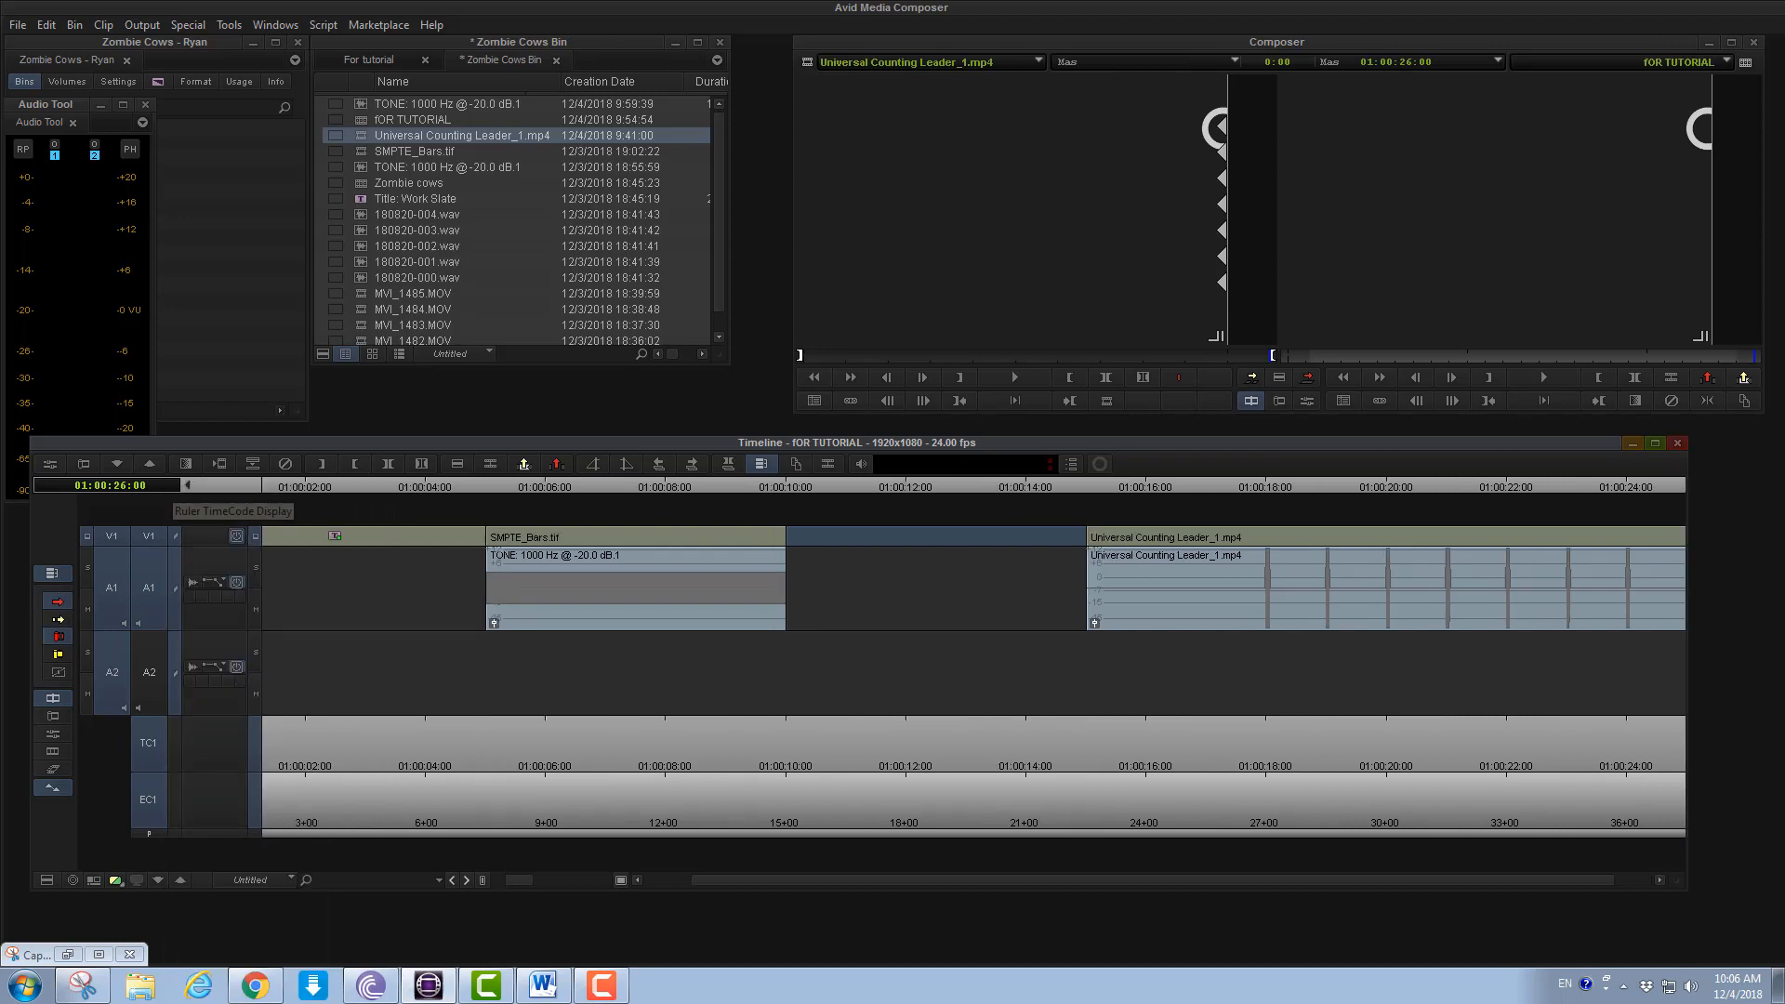
pyautogui.click(187, 484)
pyautogui.rightClick(127, 488)
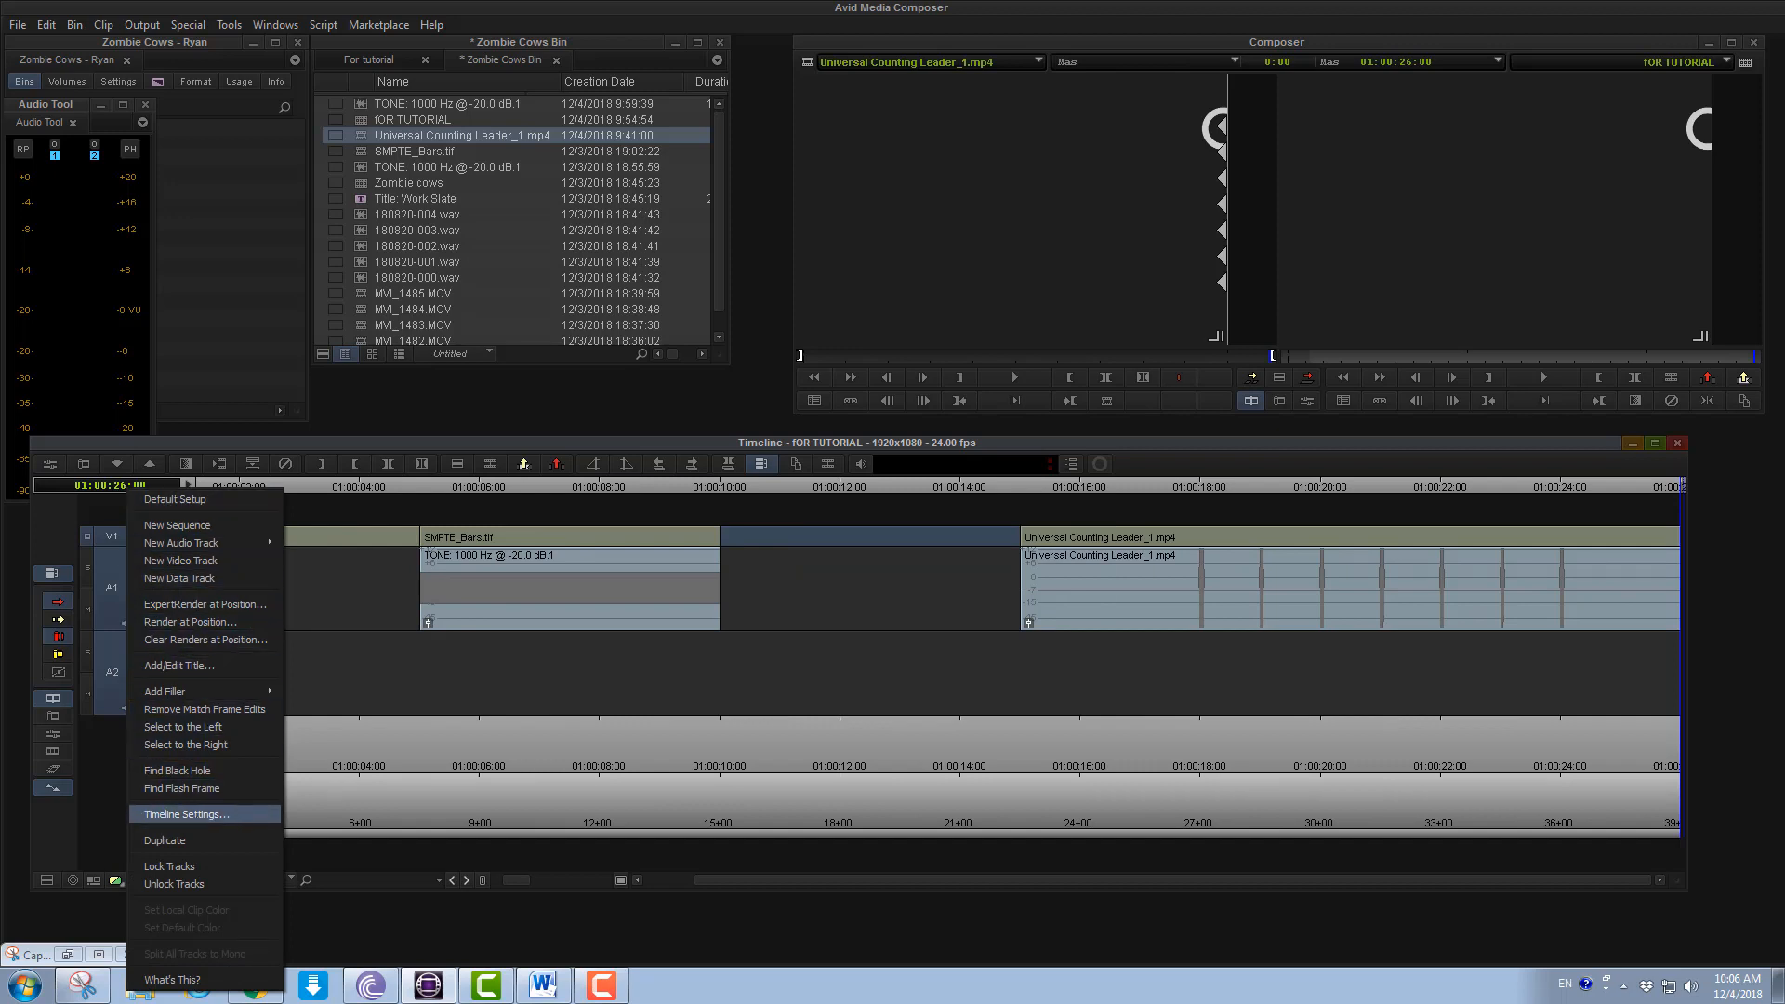
pyautogui.click(187, 484)
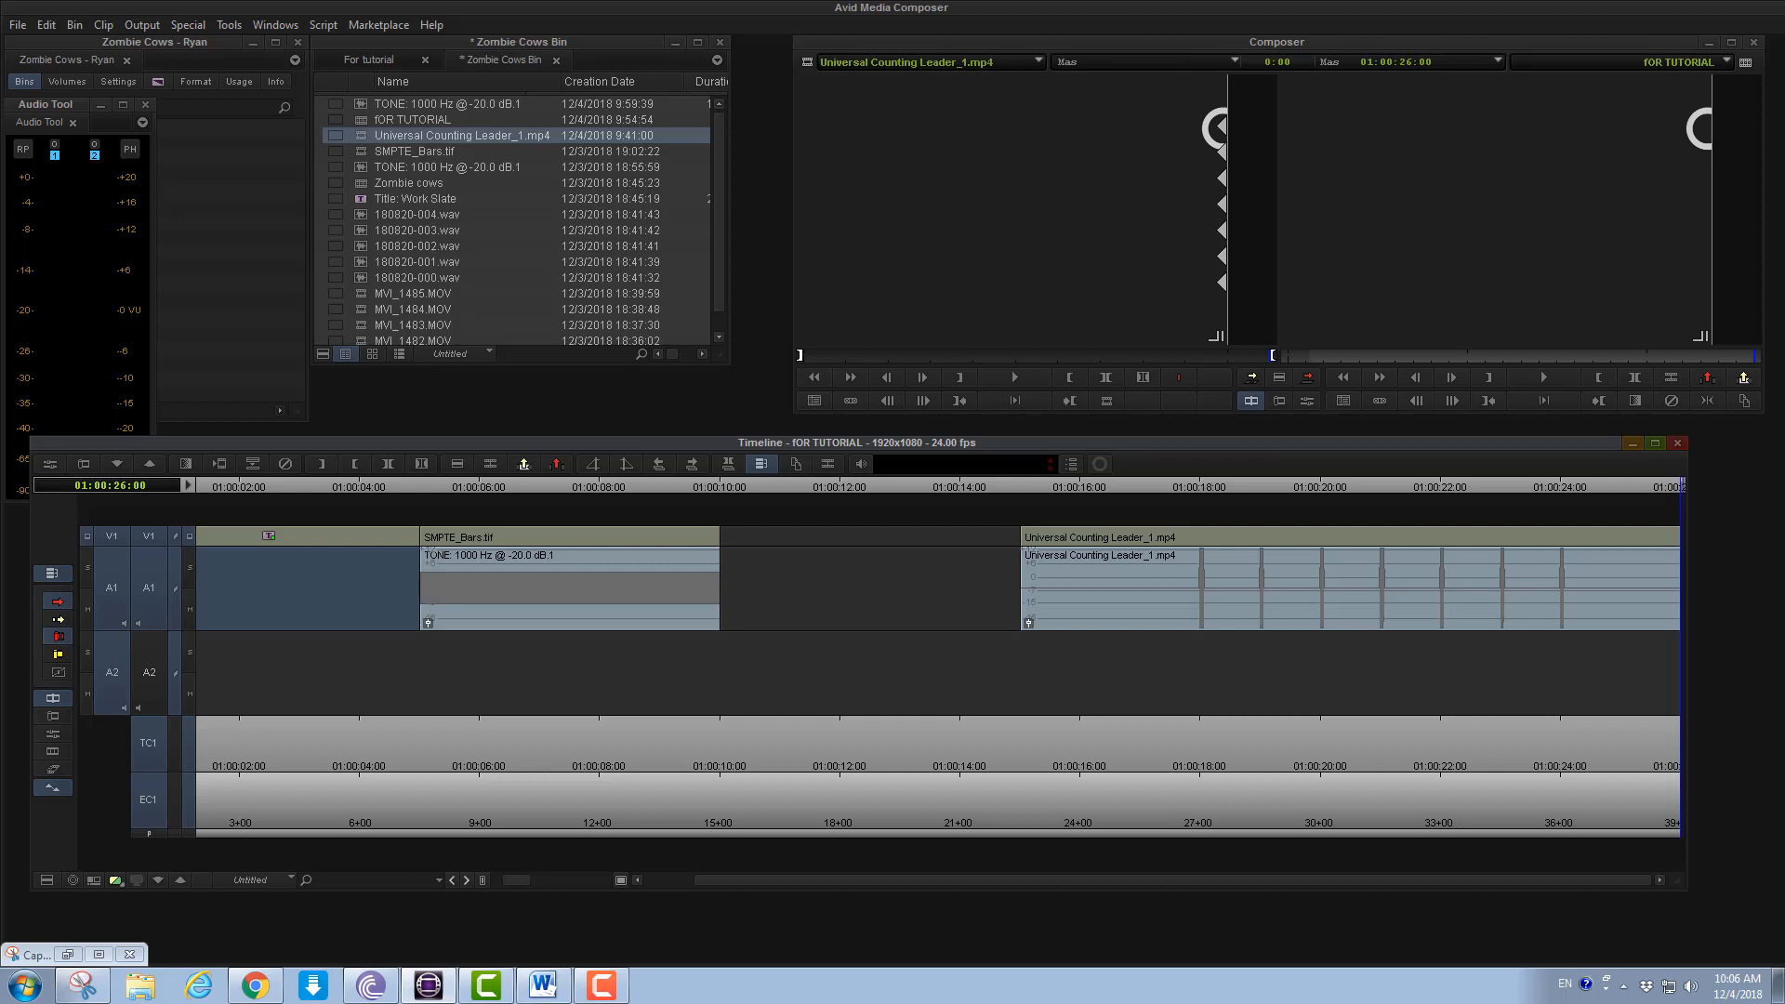
# Set the starting timecode of the sequence to 00:59:34:00 in the Sequence Report and close it without generating a report
pyautogui.rightClick(1433, 225)
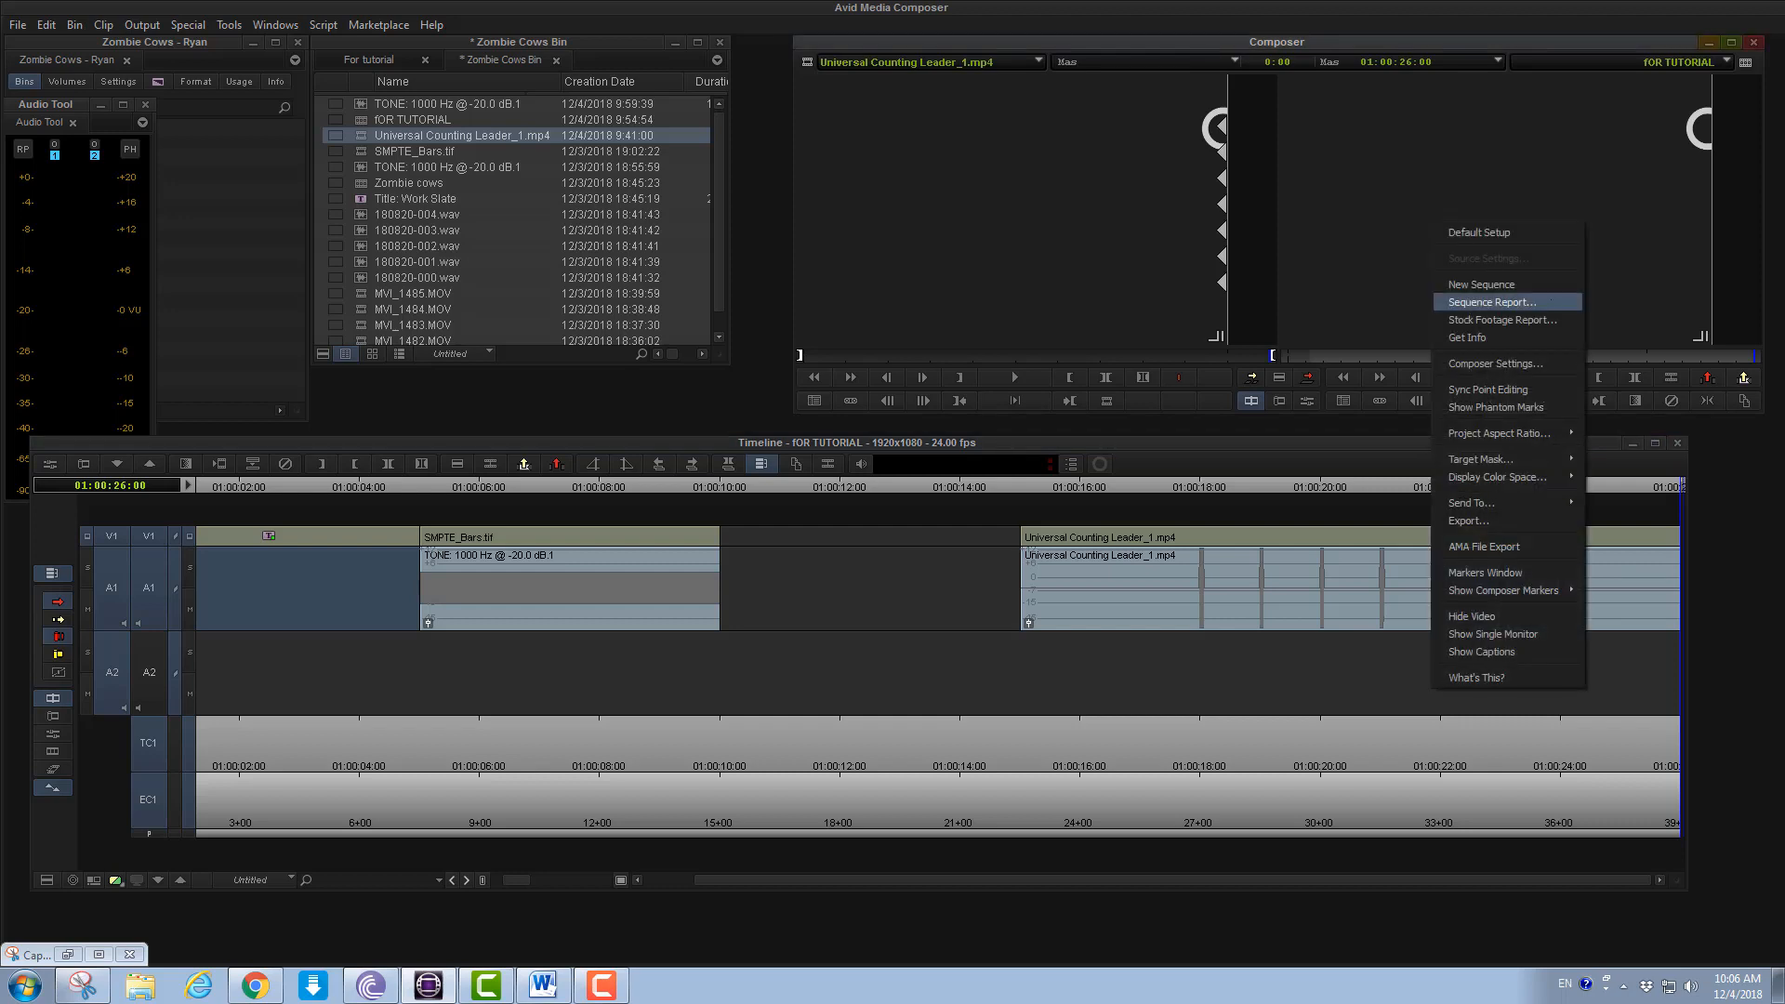
pyautogui.click(1544, 302)
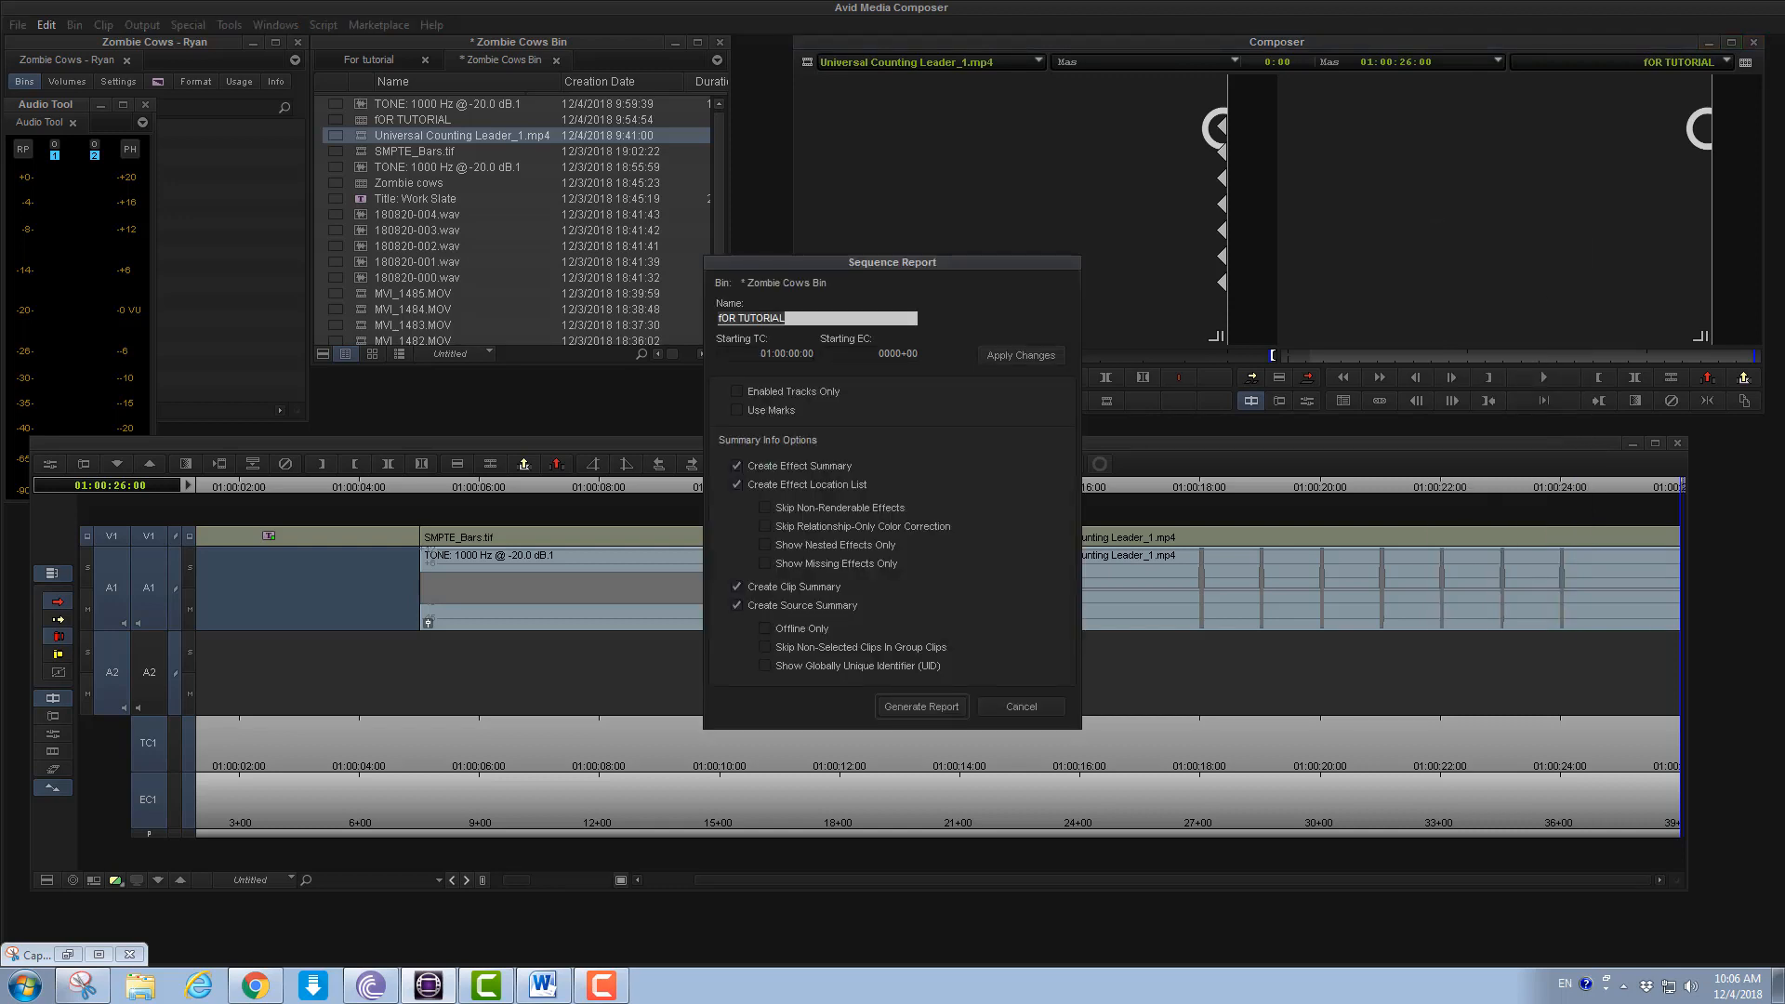
pyautogui.press('Tab')
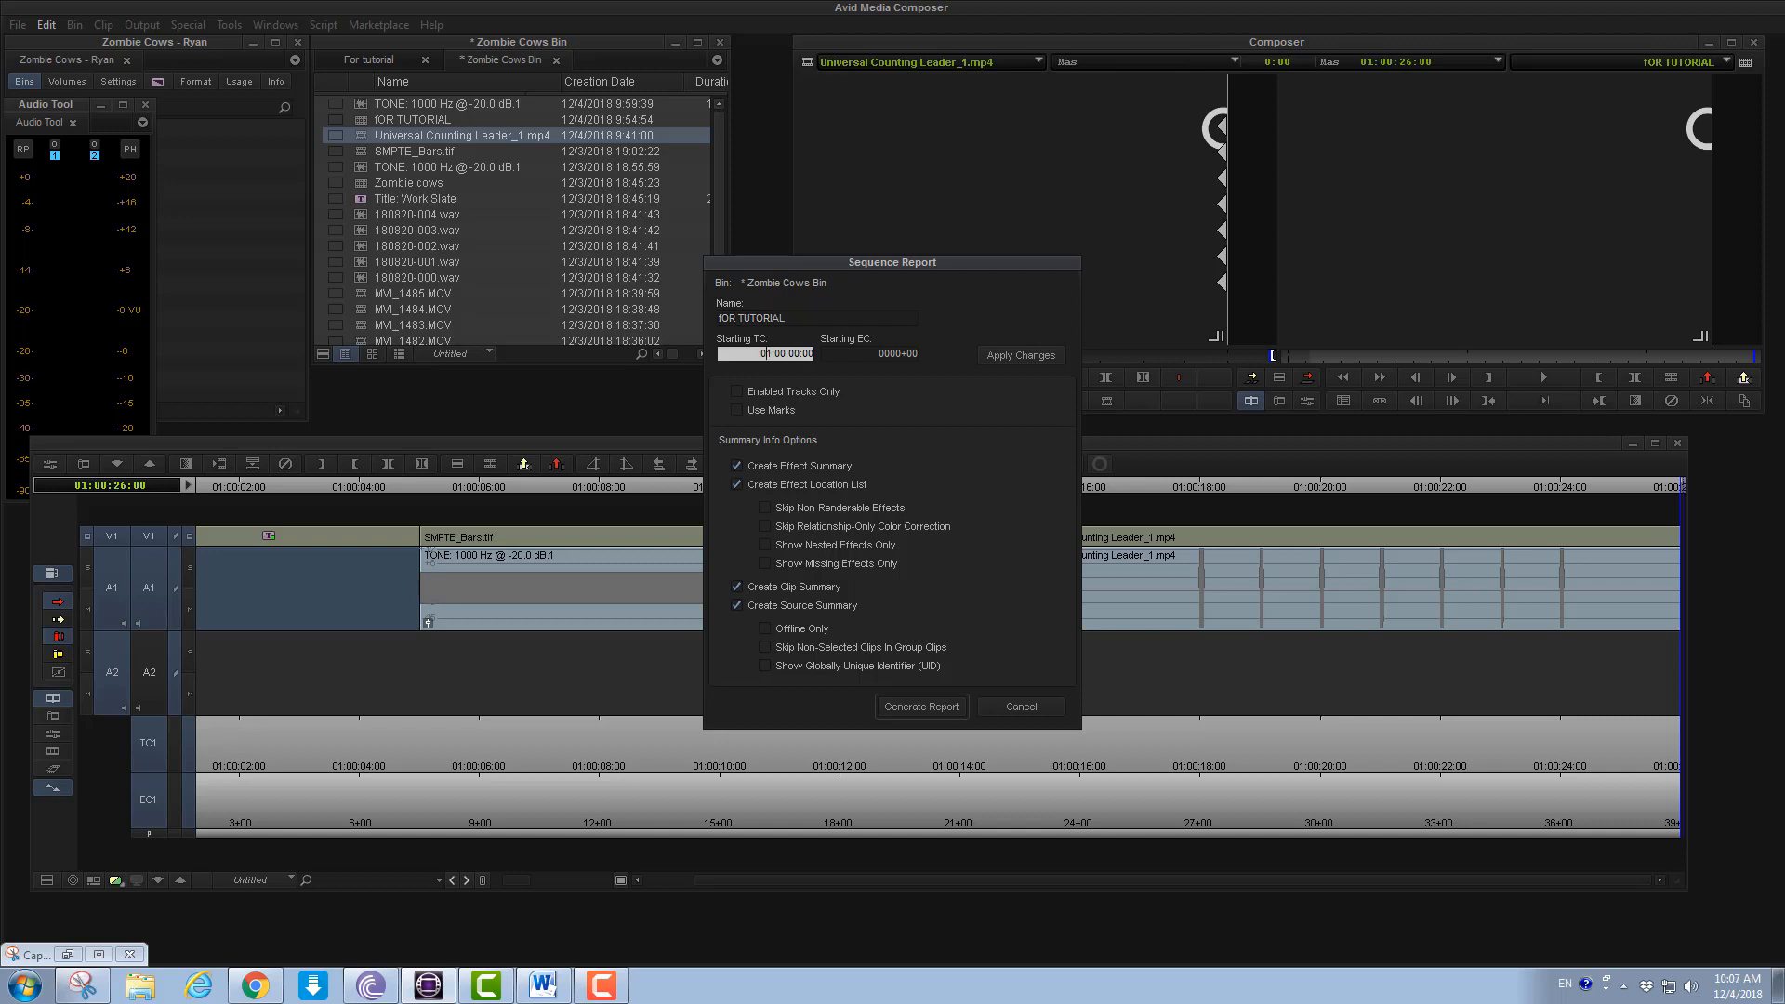
pyautogui.press('Delete')
pyautogui.press('Return')
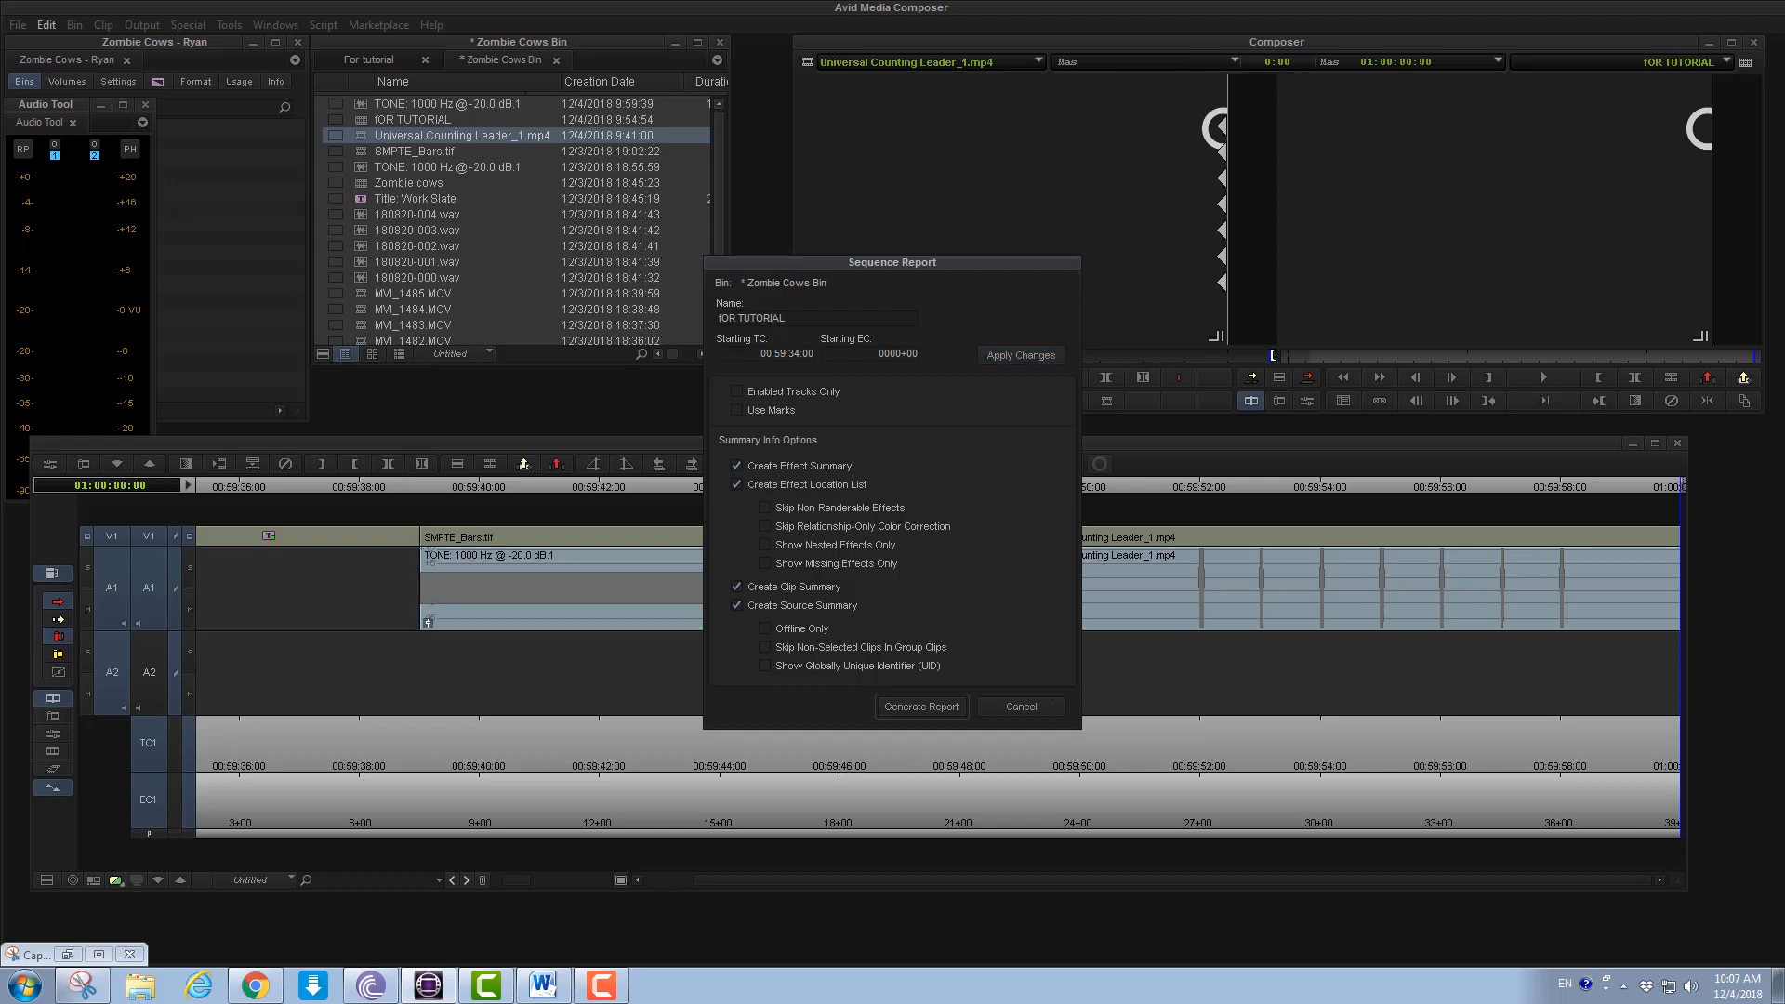
pyautogui.click(1021, 707)
# Check the new timecodes at the first frame and at the end of the sequence
pyautogui.press('Home')
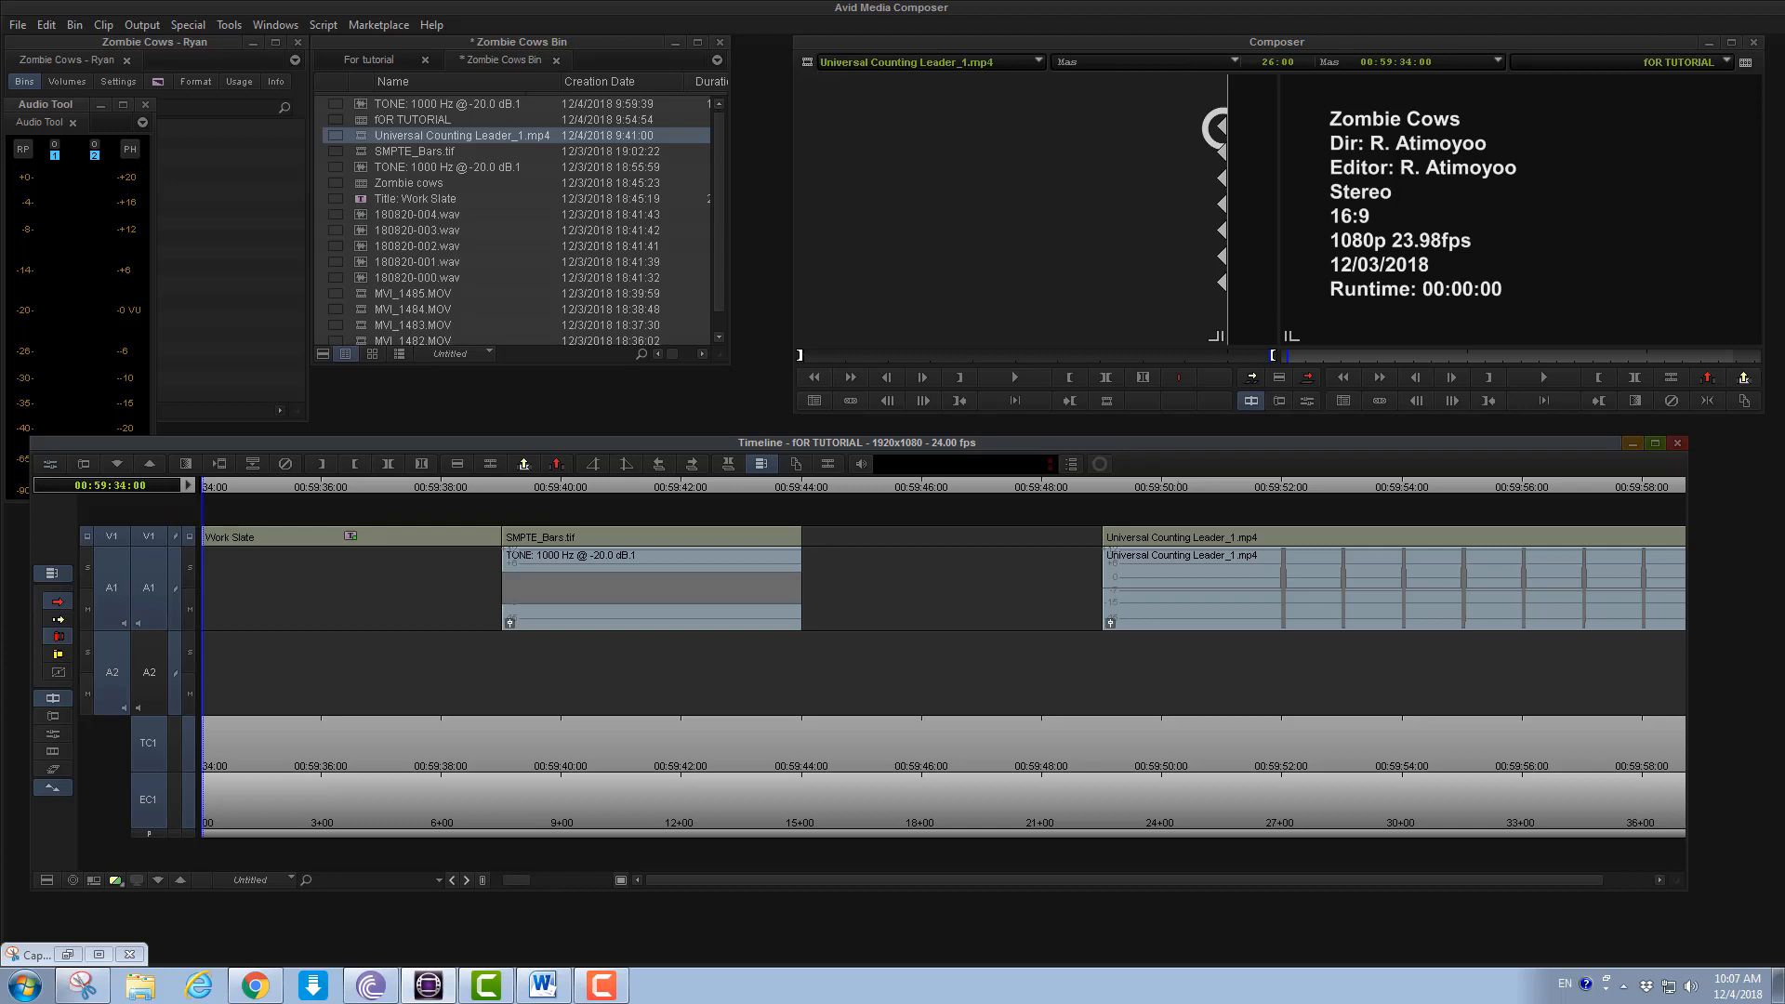
pyautogui.press('End')
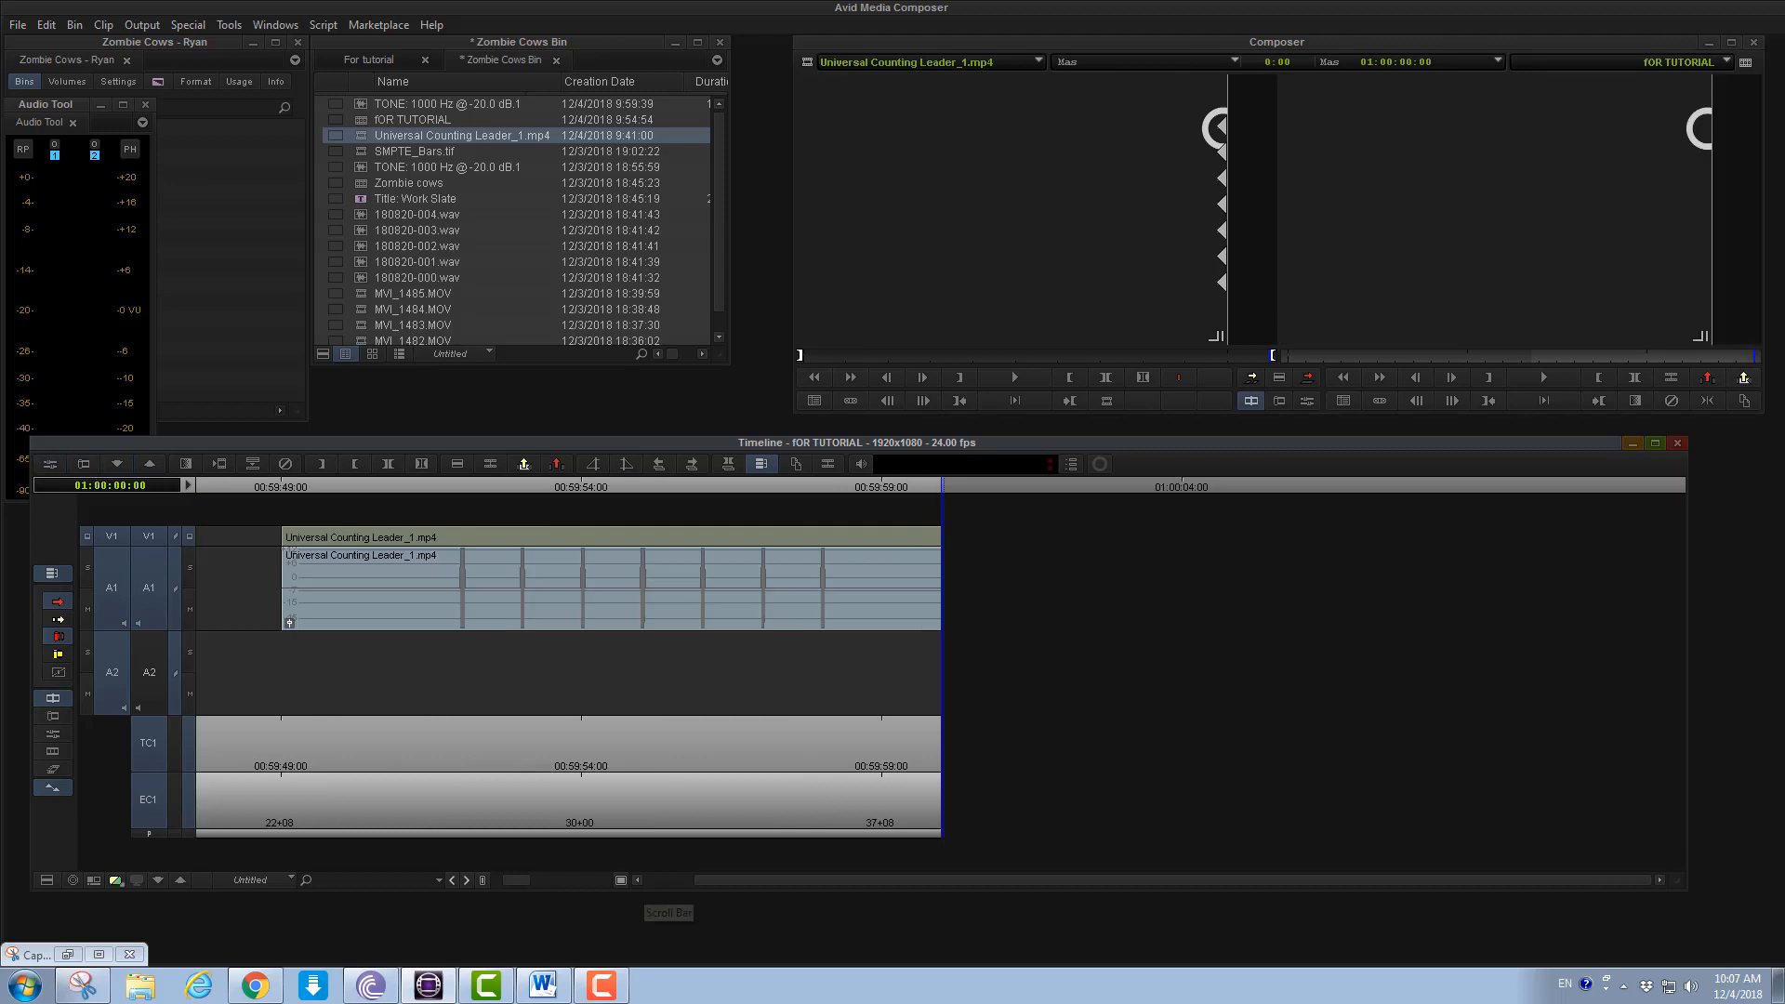
pyautogui.hotkey('ctrl', '[')
pyautogui.hotkey('ctrl', '[')
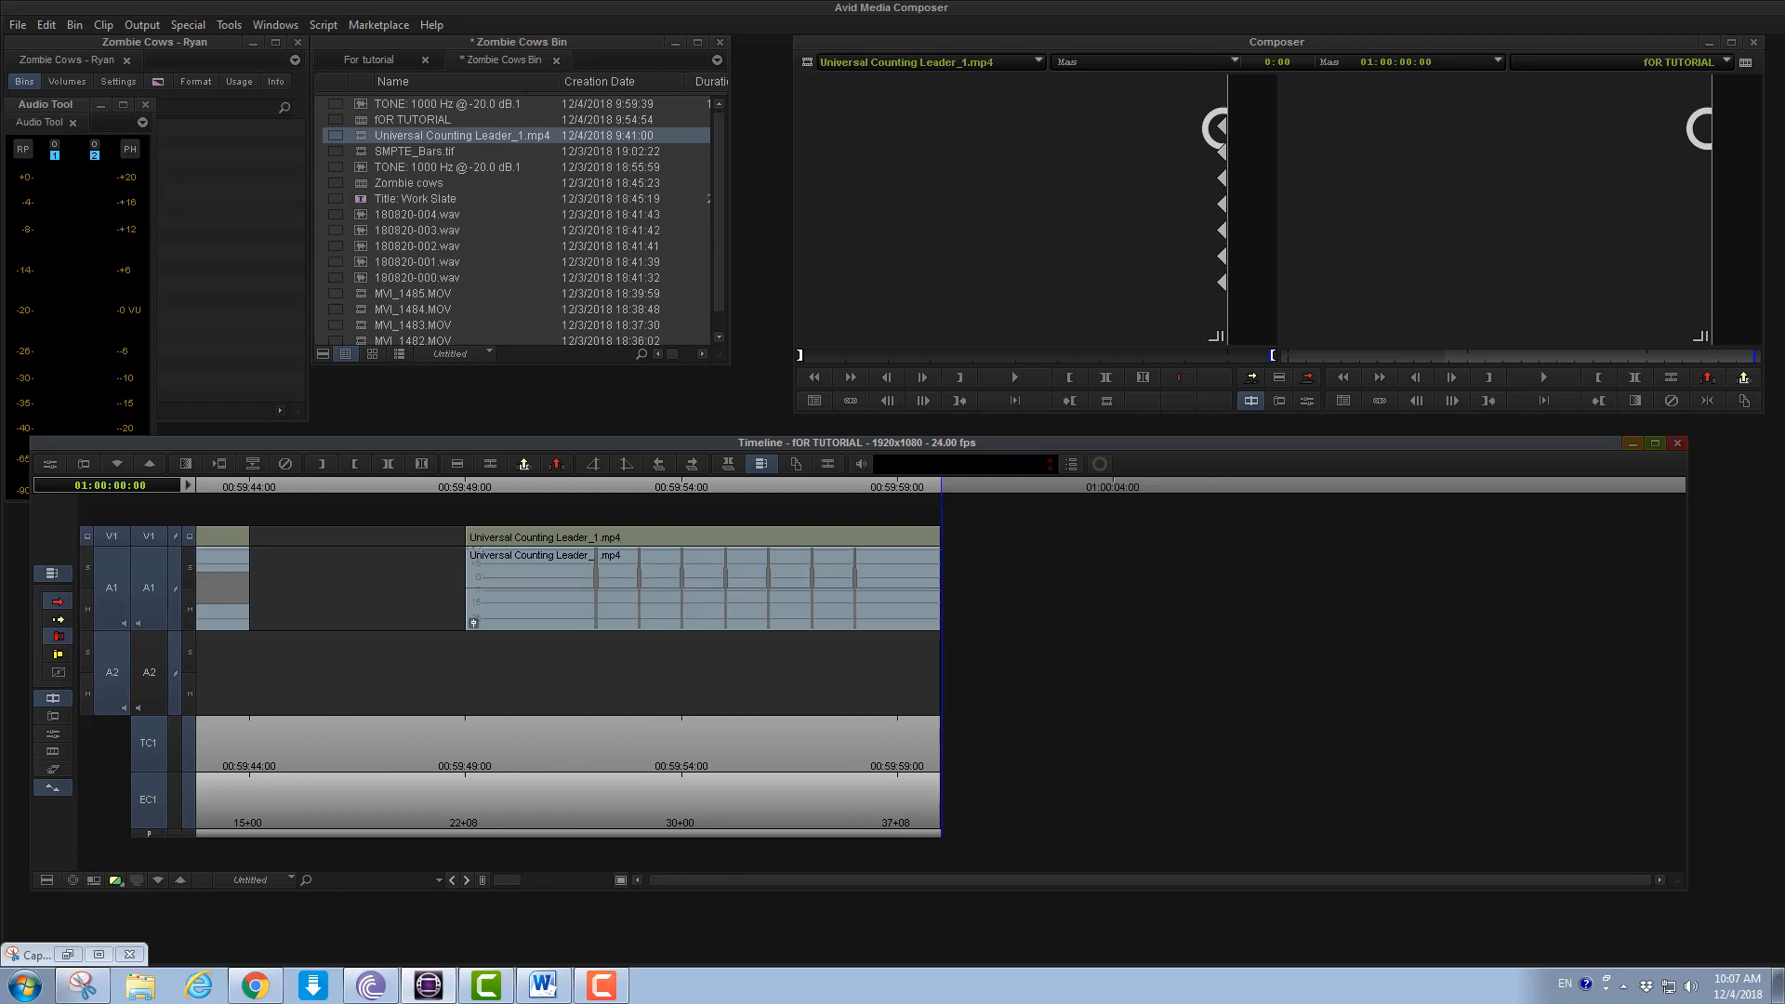
pyautogui.hotkey('ctrl', ']')
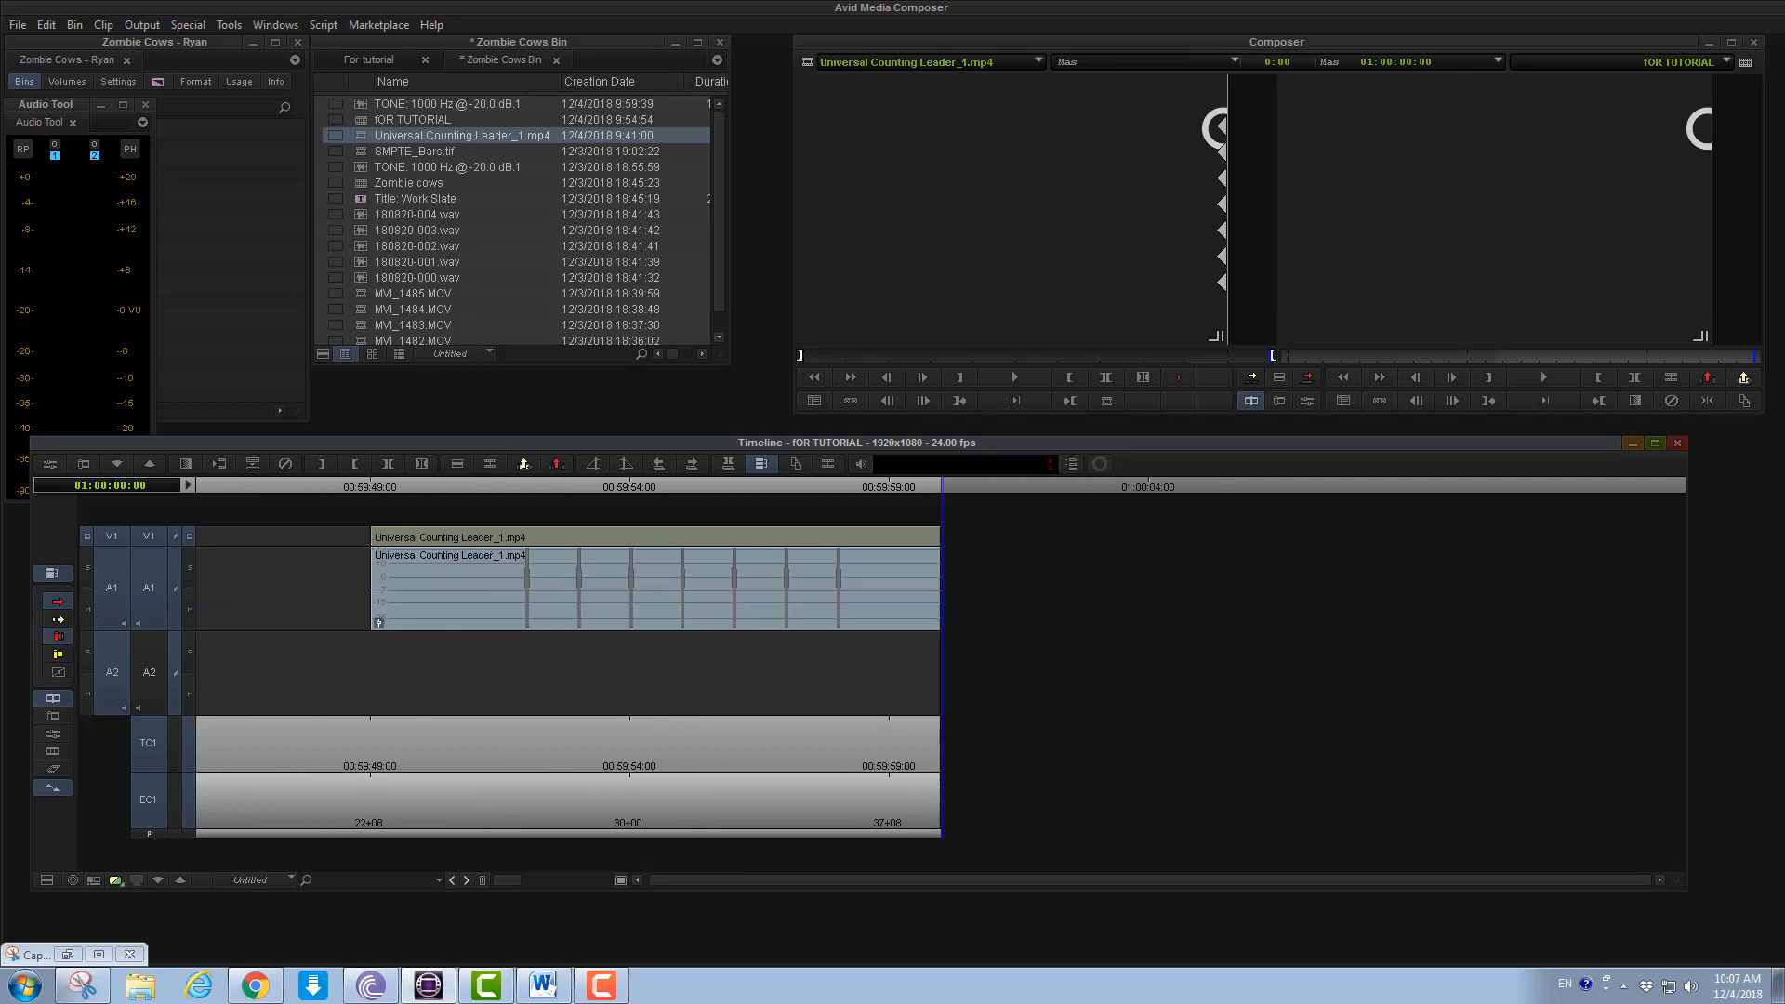
# Review the filler before the countdown and the whole leader, then check the sequence timecode at its first frame and its end
pyautogui.click(209, 487)
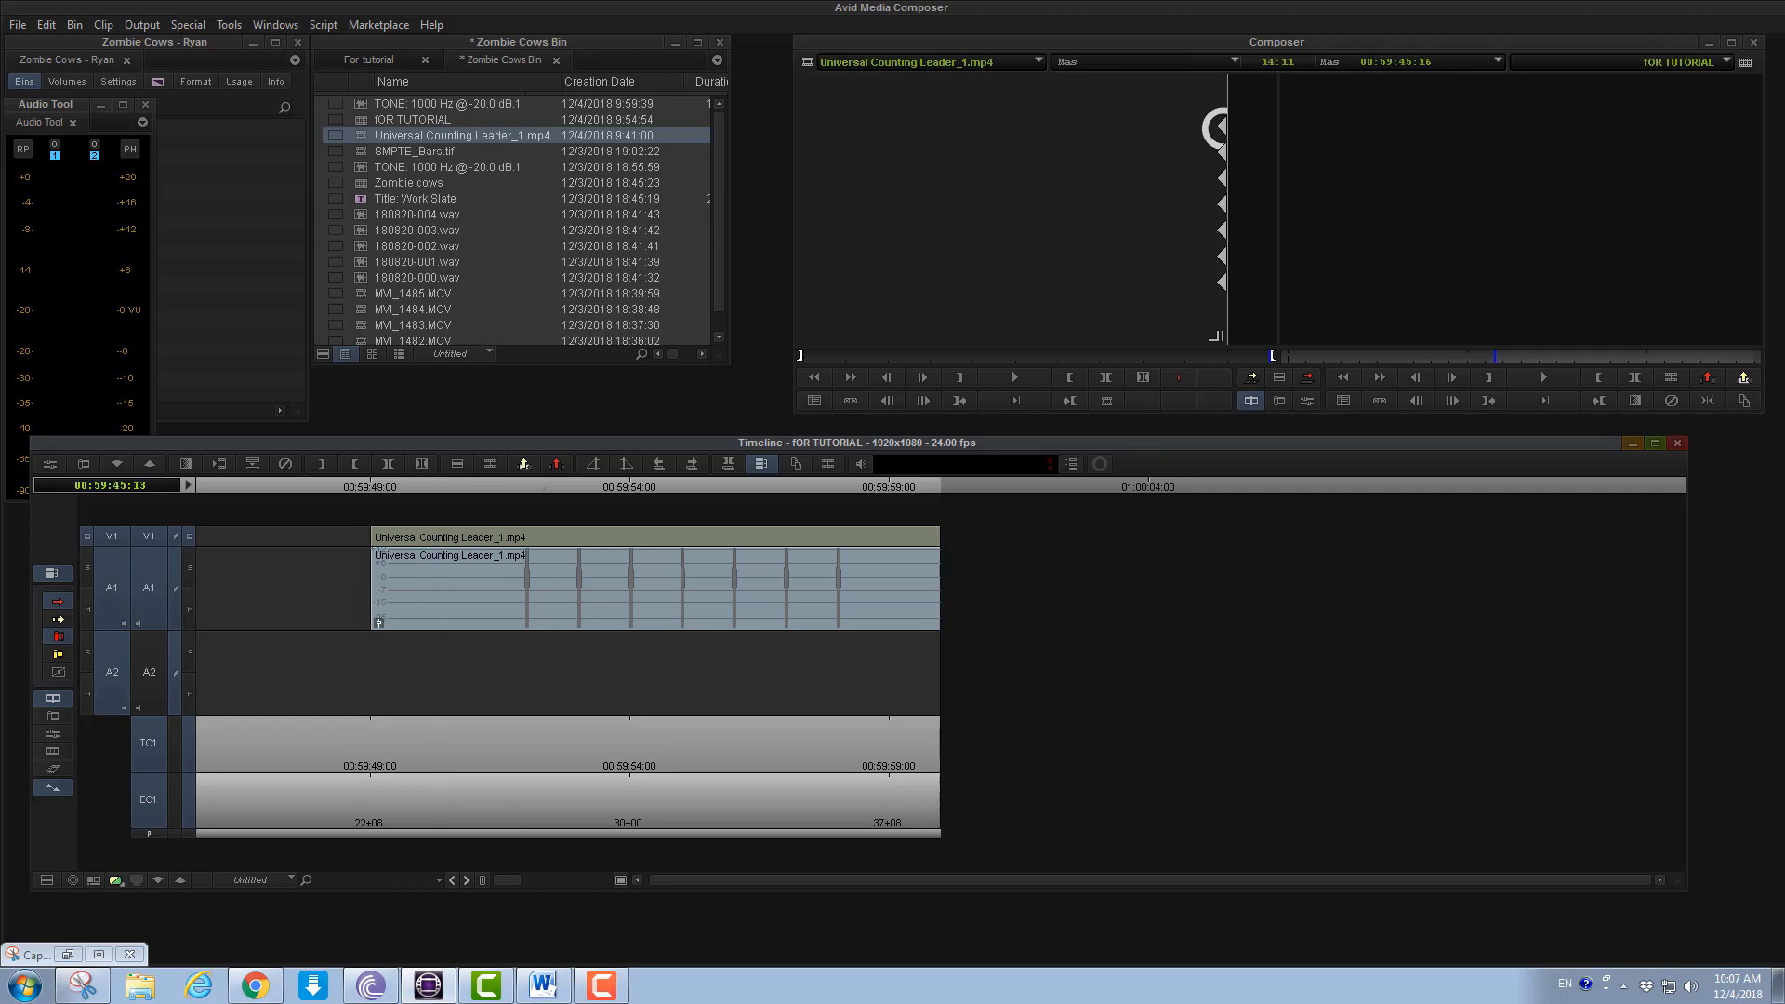
pyautogui.hotkey('ctrl', 'a')
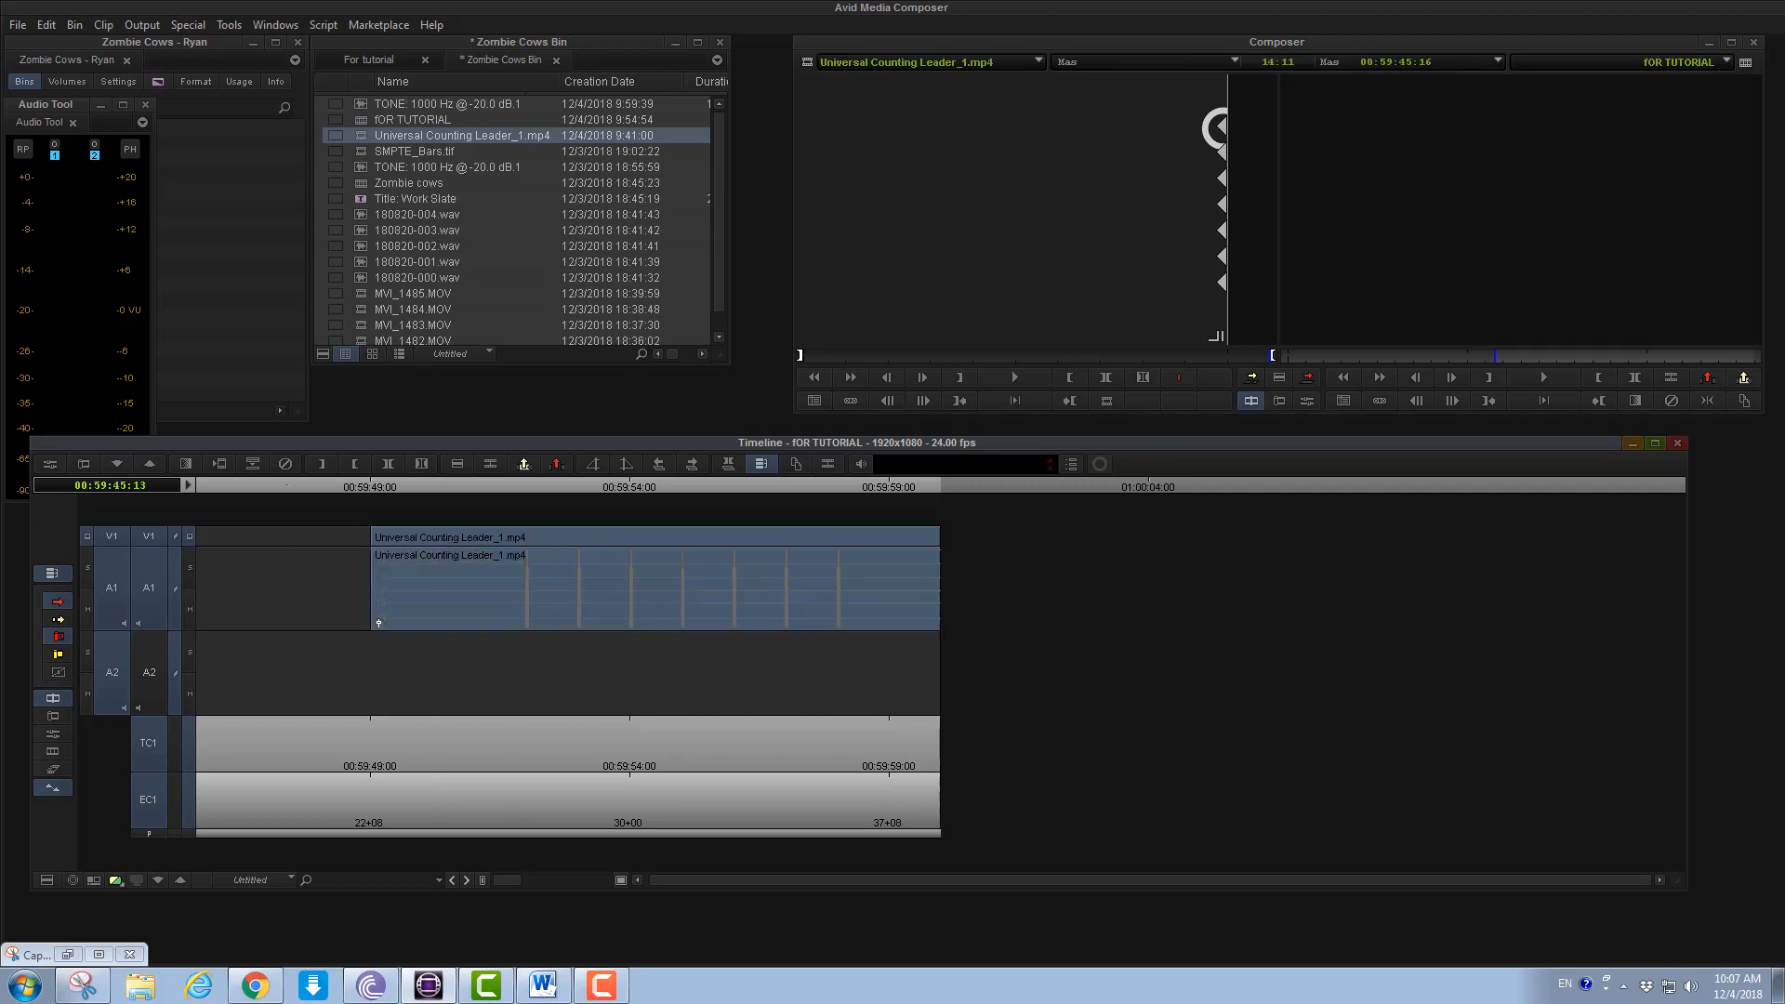
pyautogui.press('space')
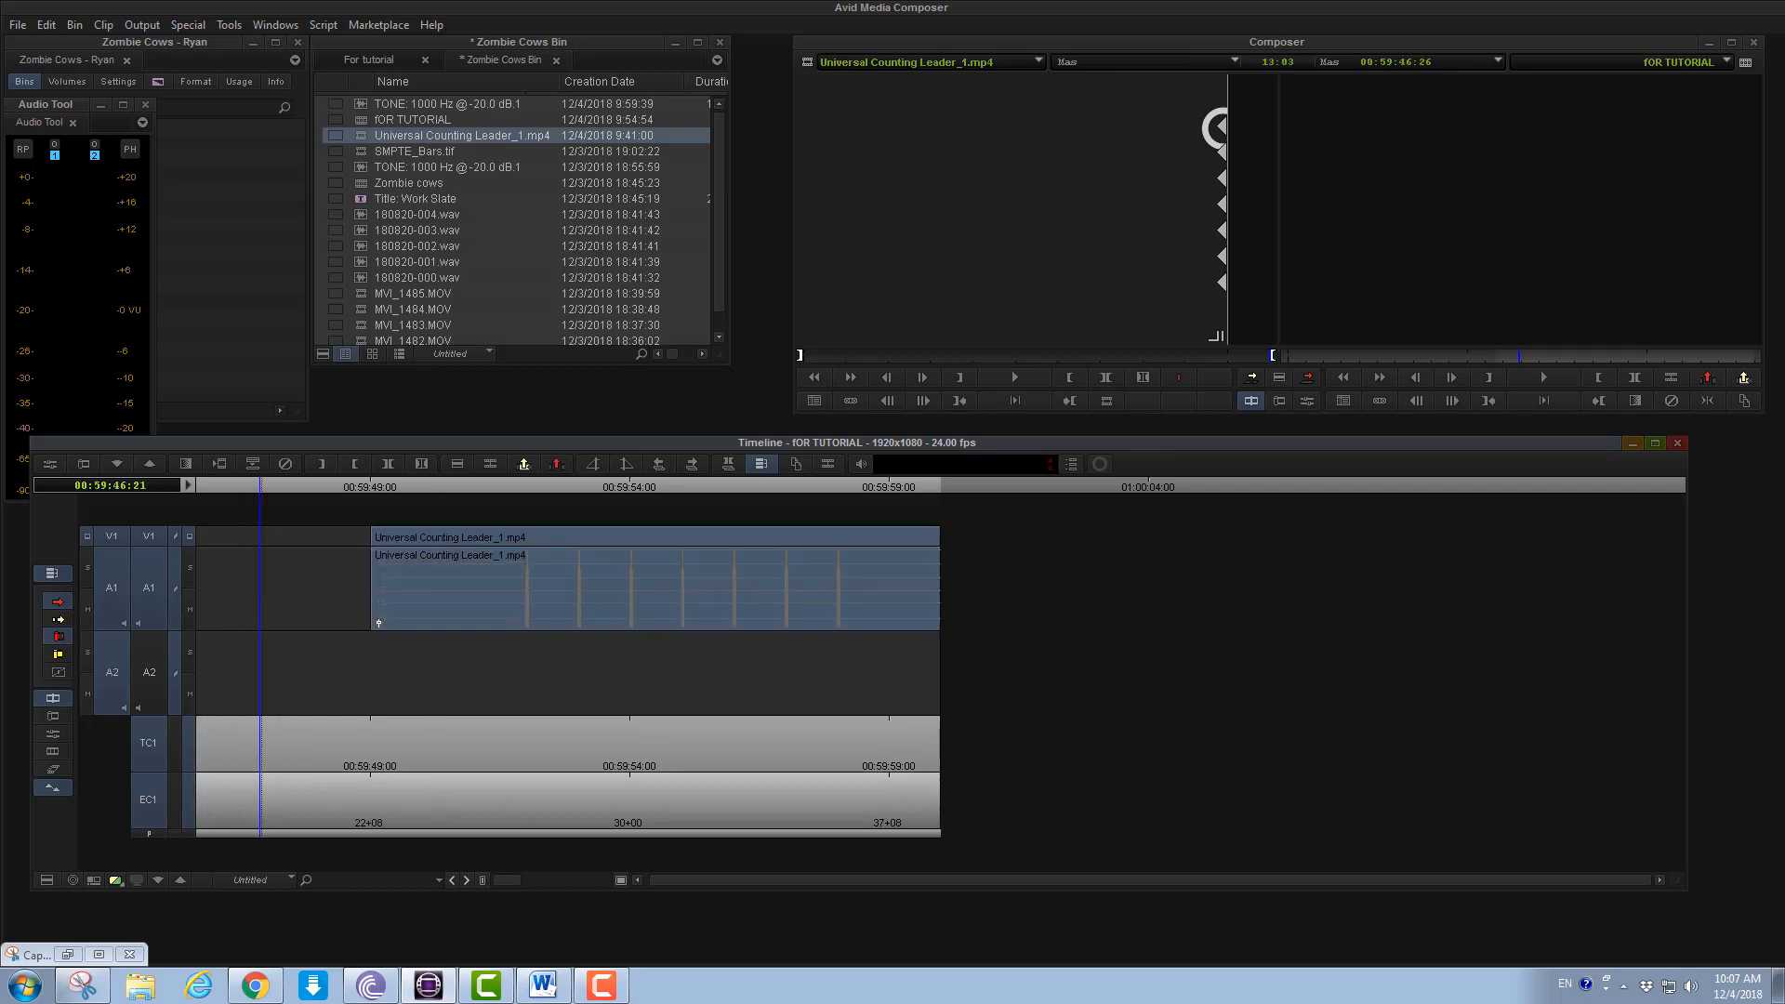
pyautogui.moveTo(507, 880); pyautogui.dragTo(552, 880)
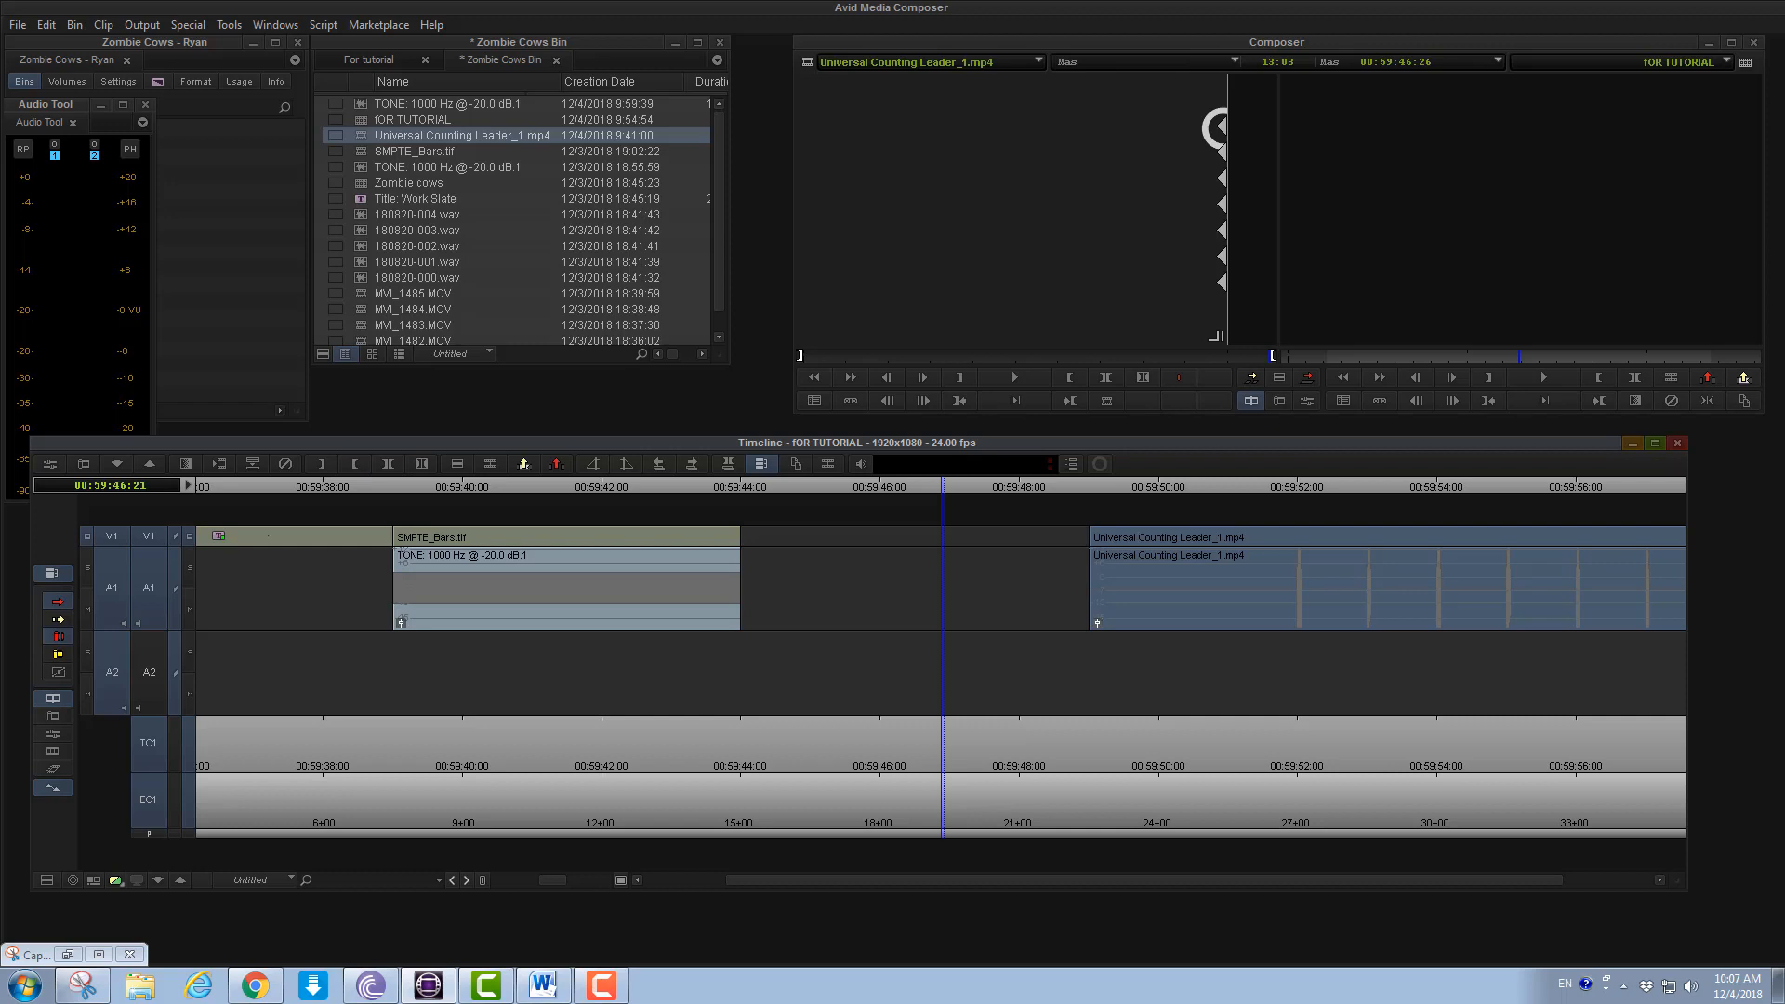
pyautogui.moveTo(553, 880); pyautogui.dragTo(507, 879)
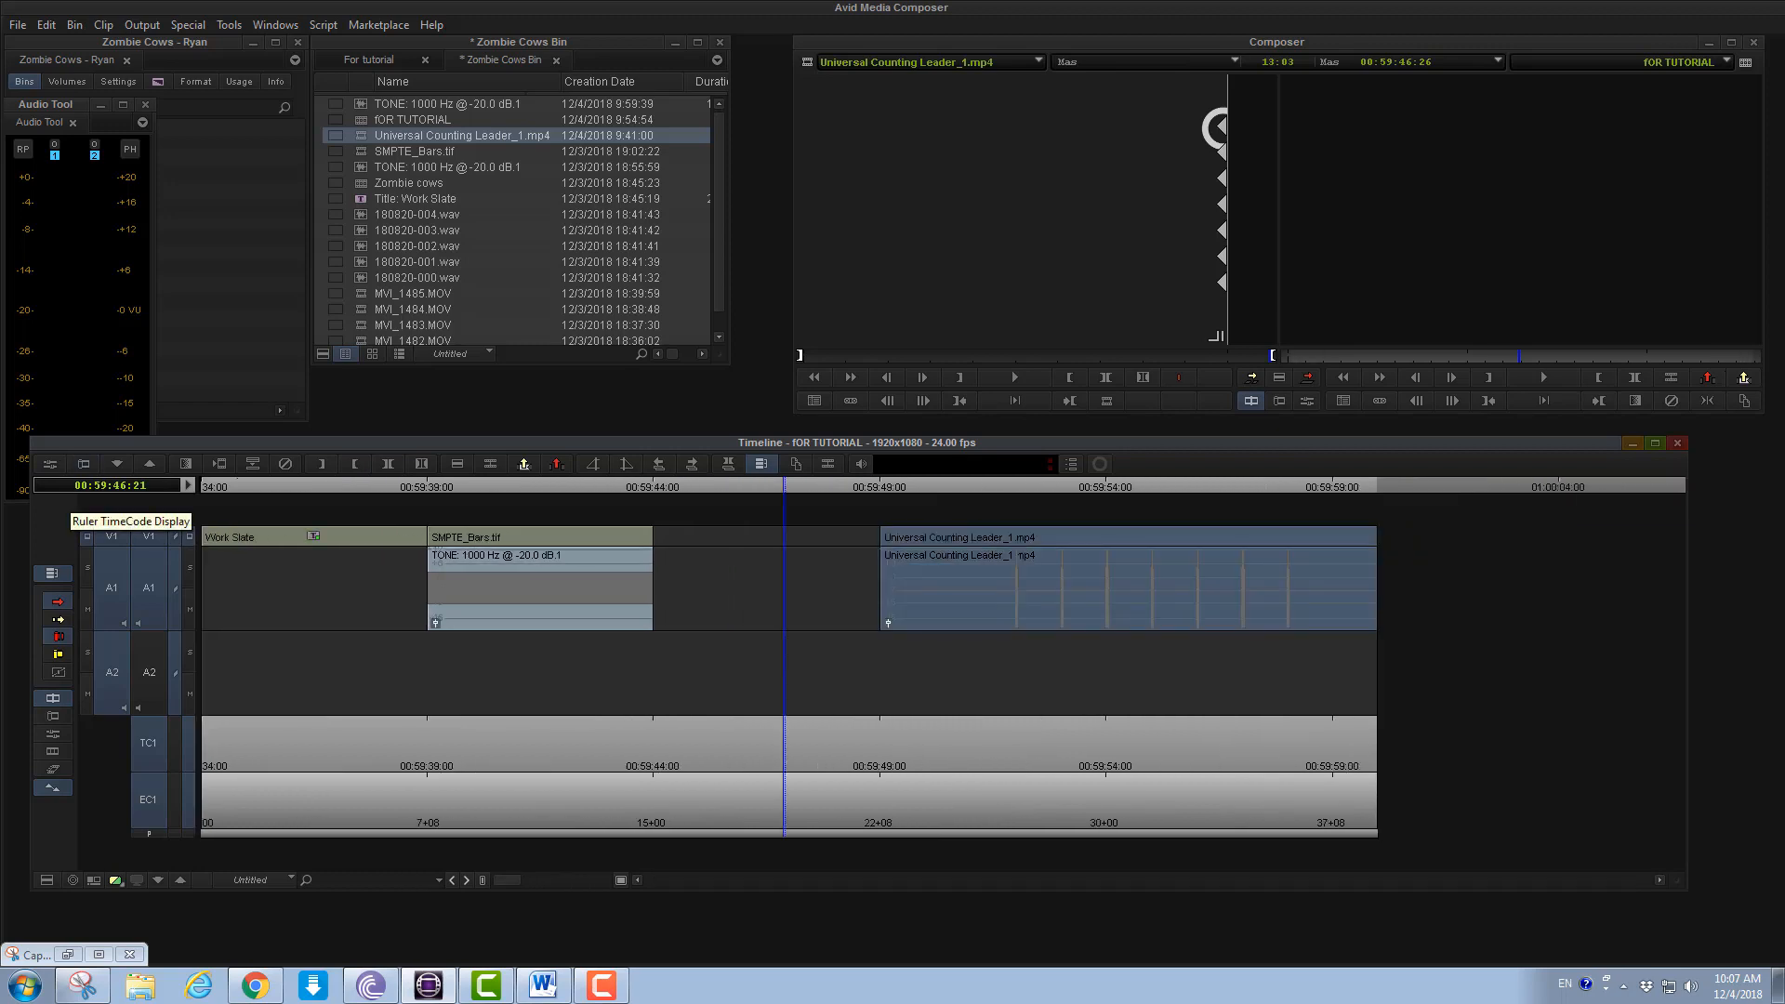
pyautogui.press('Home')
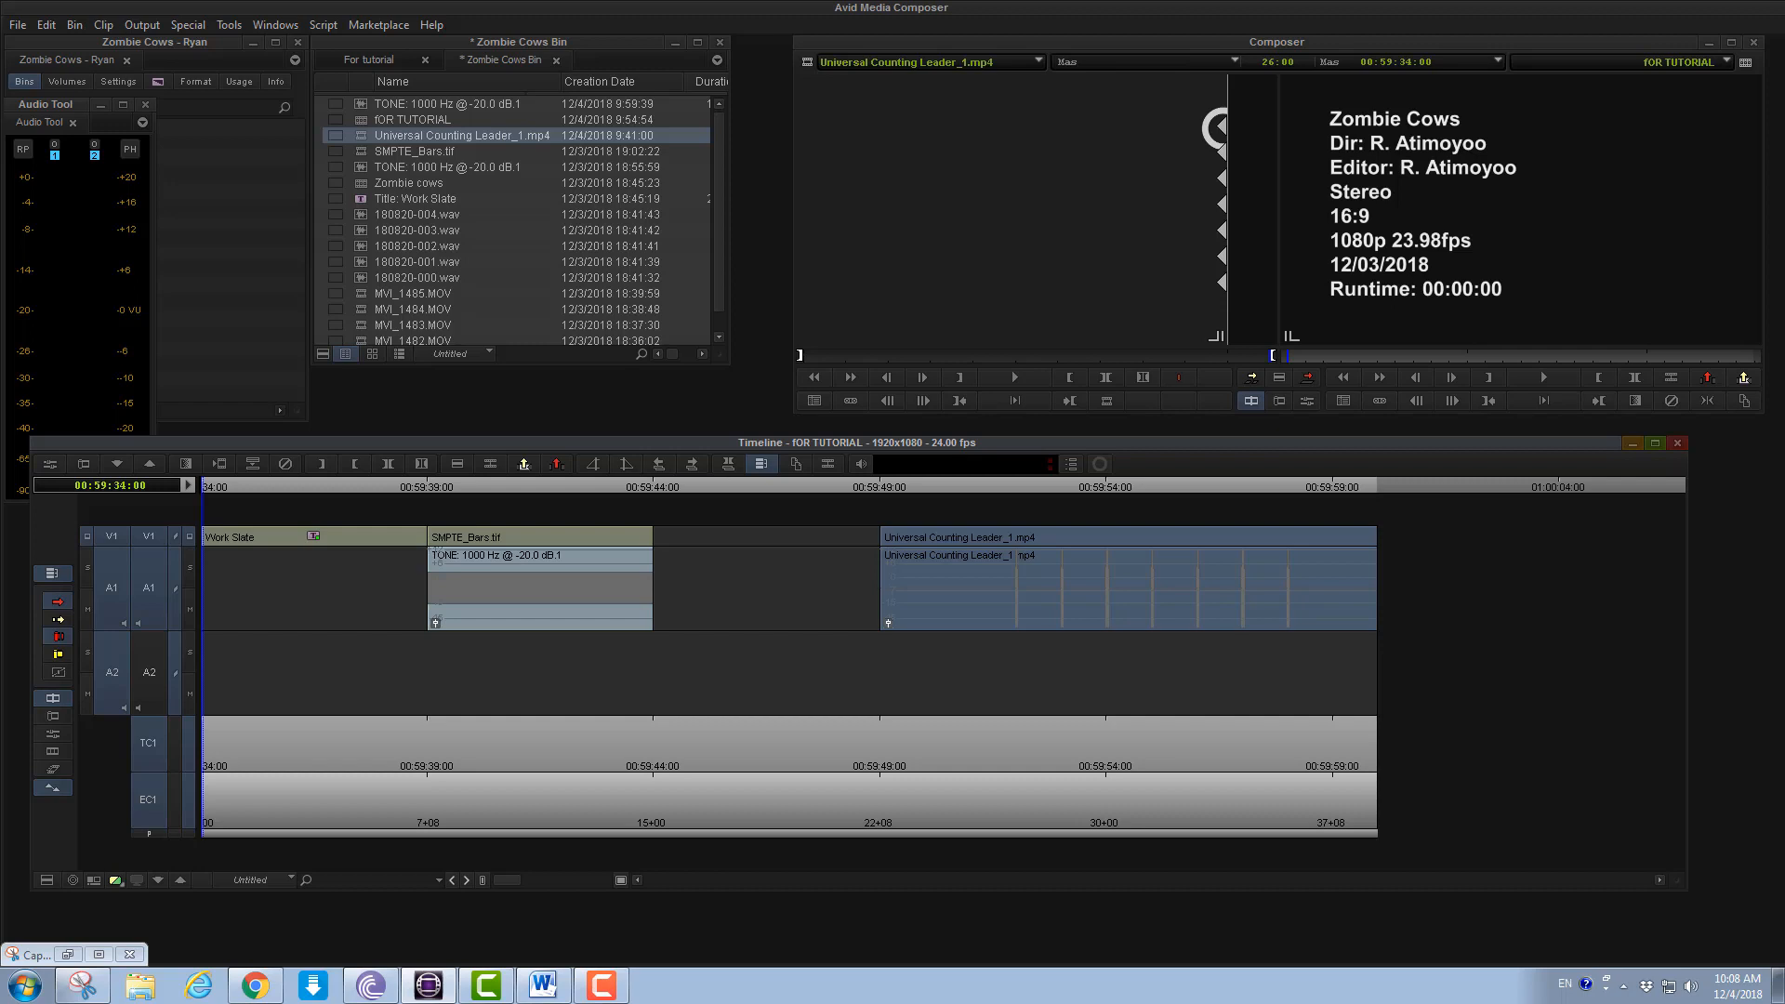
pyautogui.press('End')
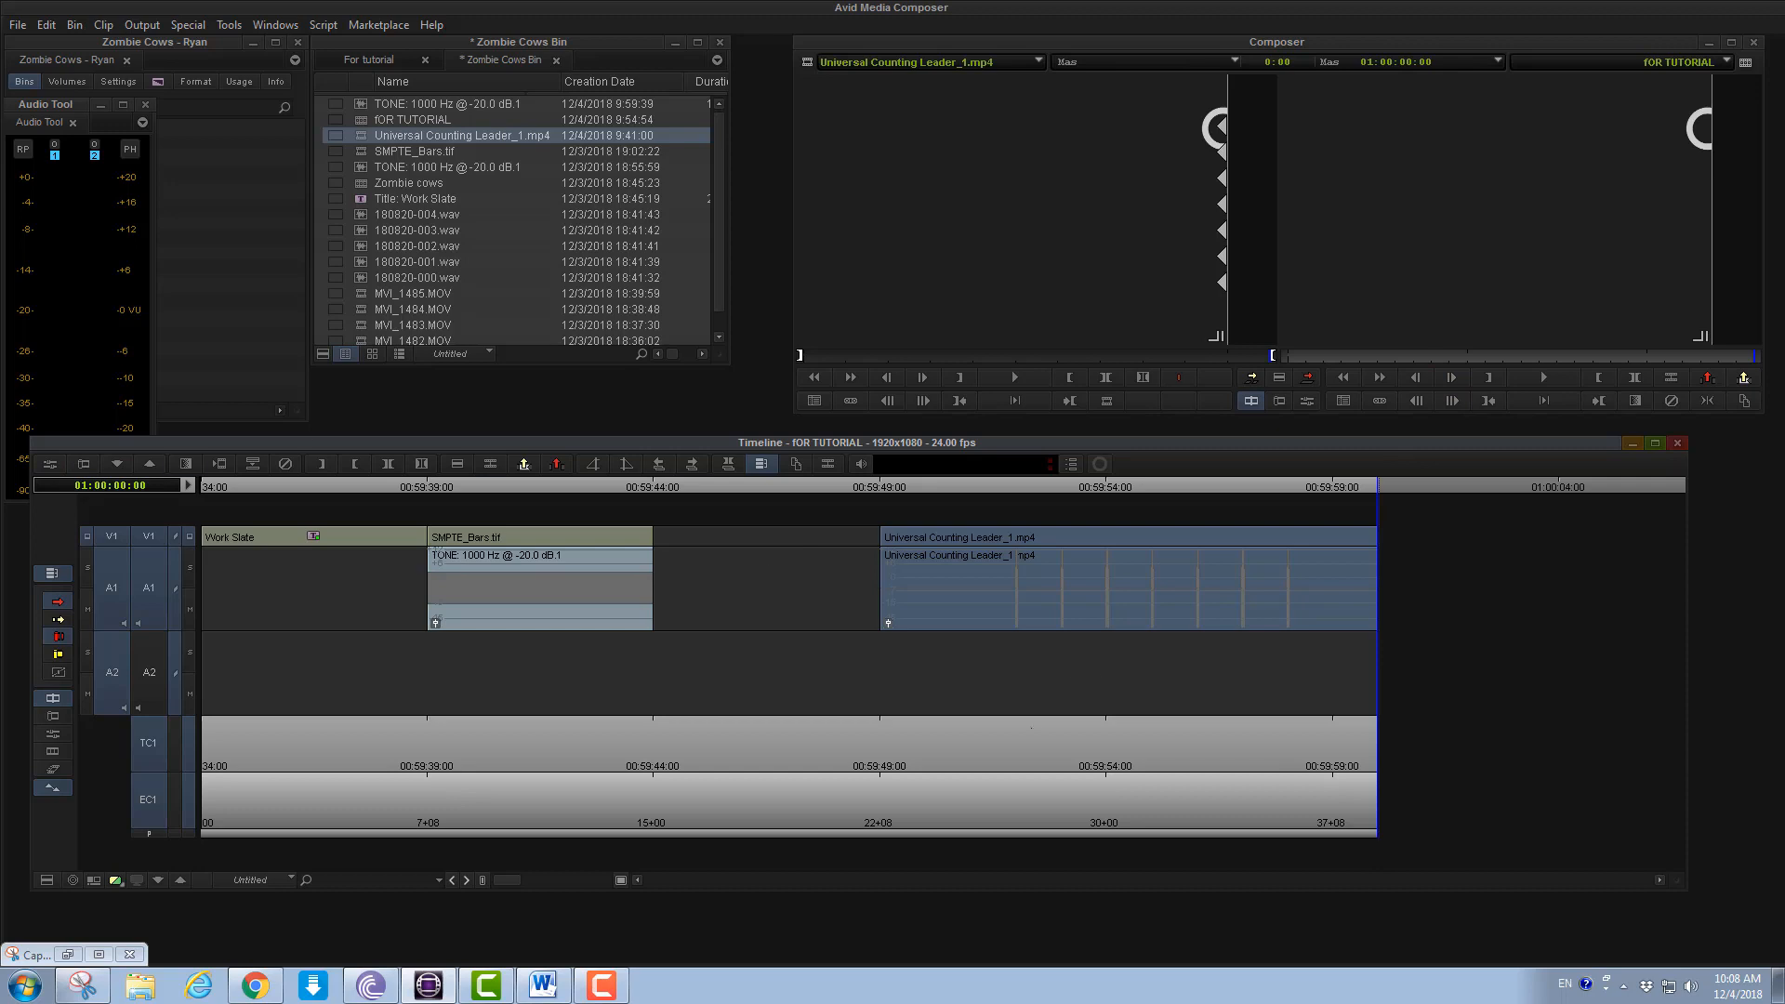
# Save the bin, then step between the last countdown frame and the end of the sequence to compare their timecodes
pyautogui.hotkey('ctrl', 's')
pyautogui.press('Left')
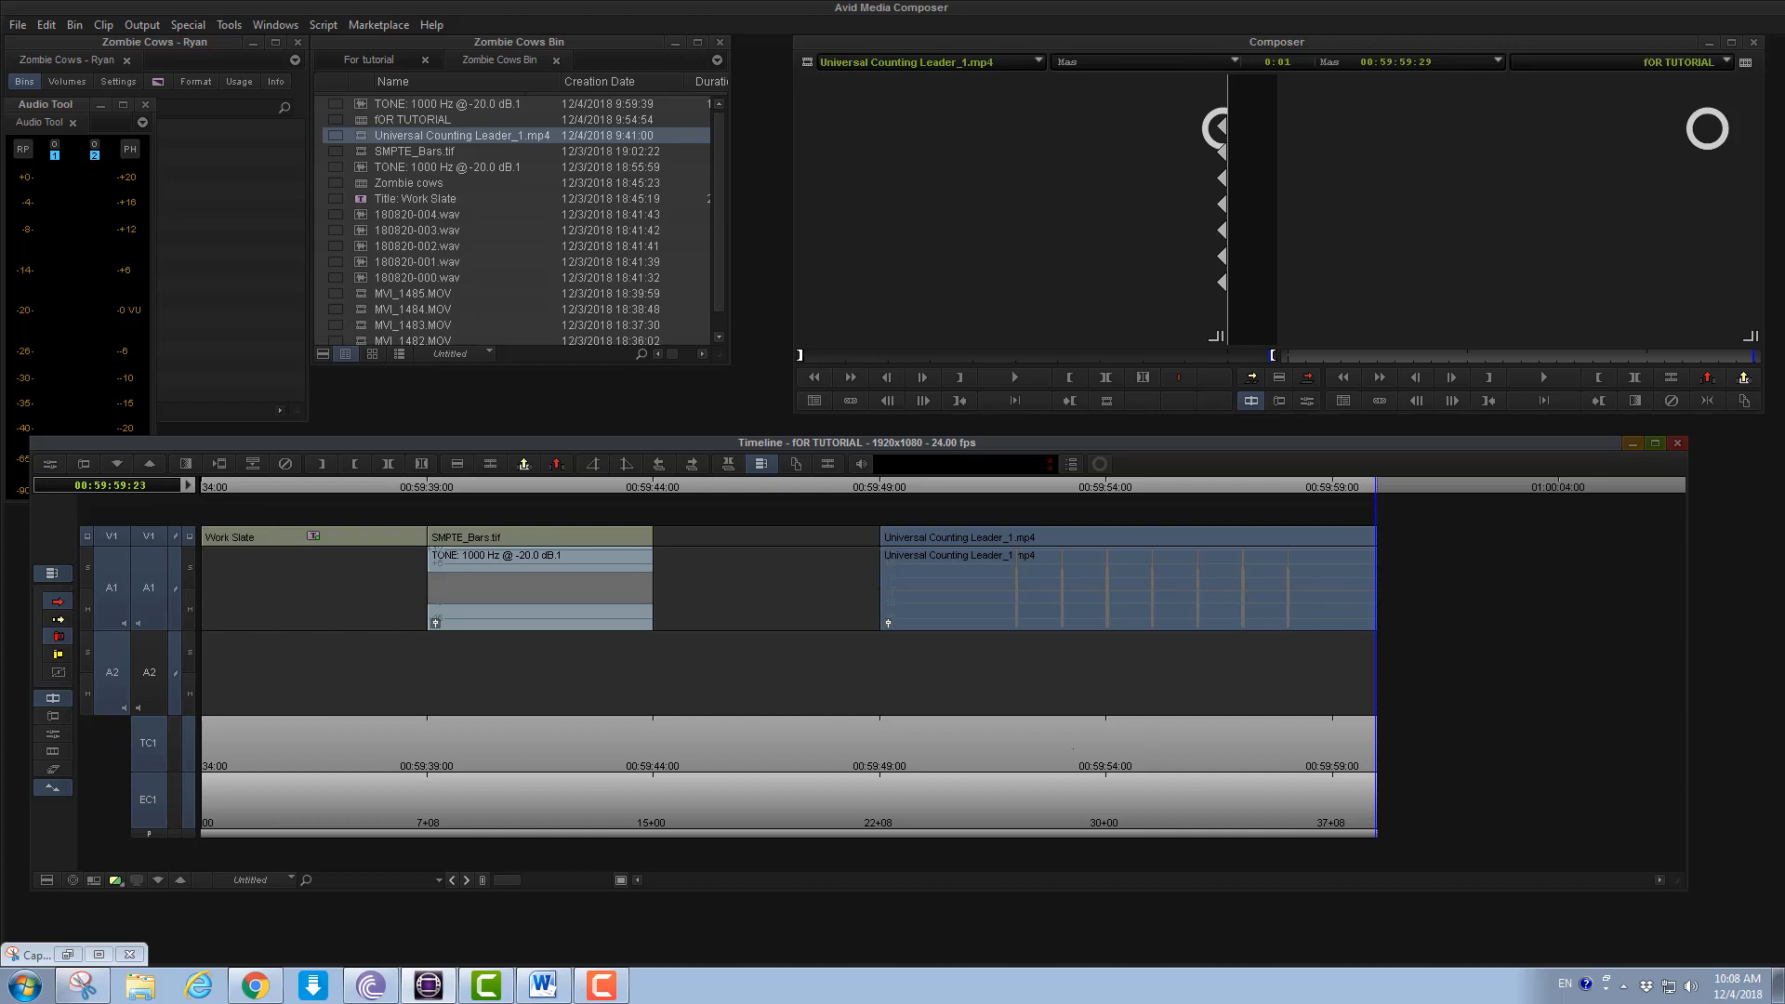
pyautogui.press('Right')
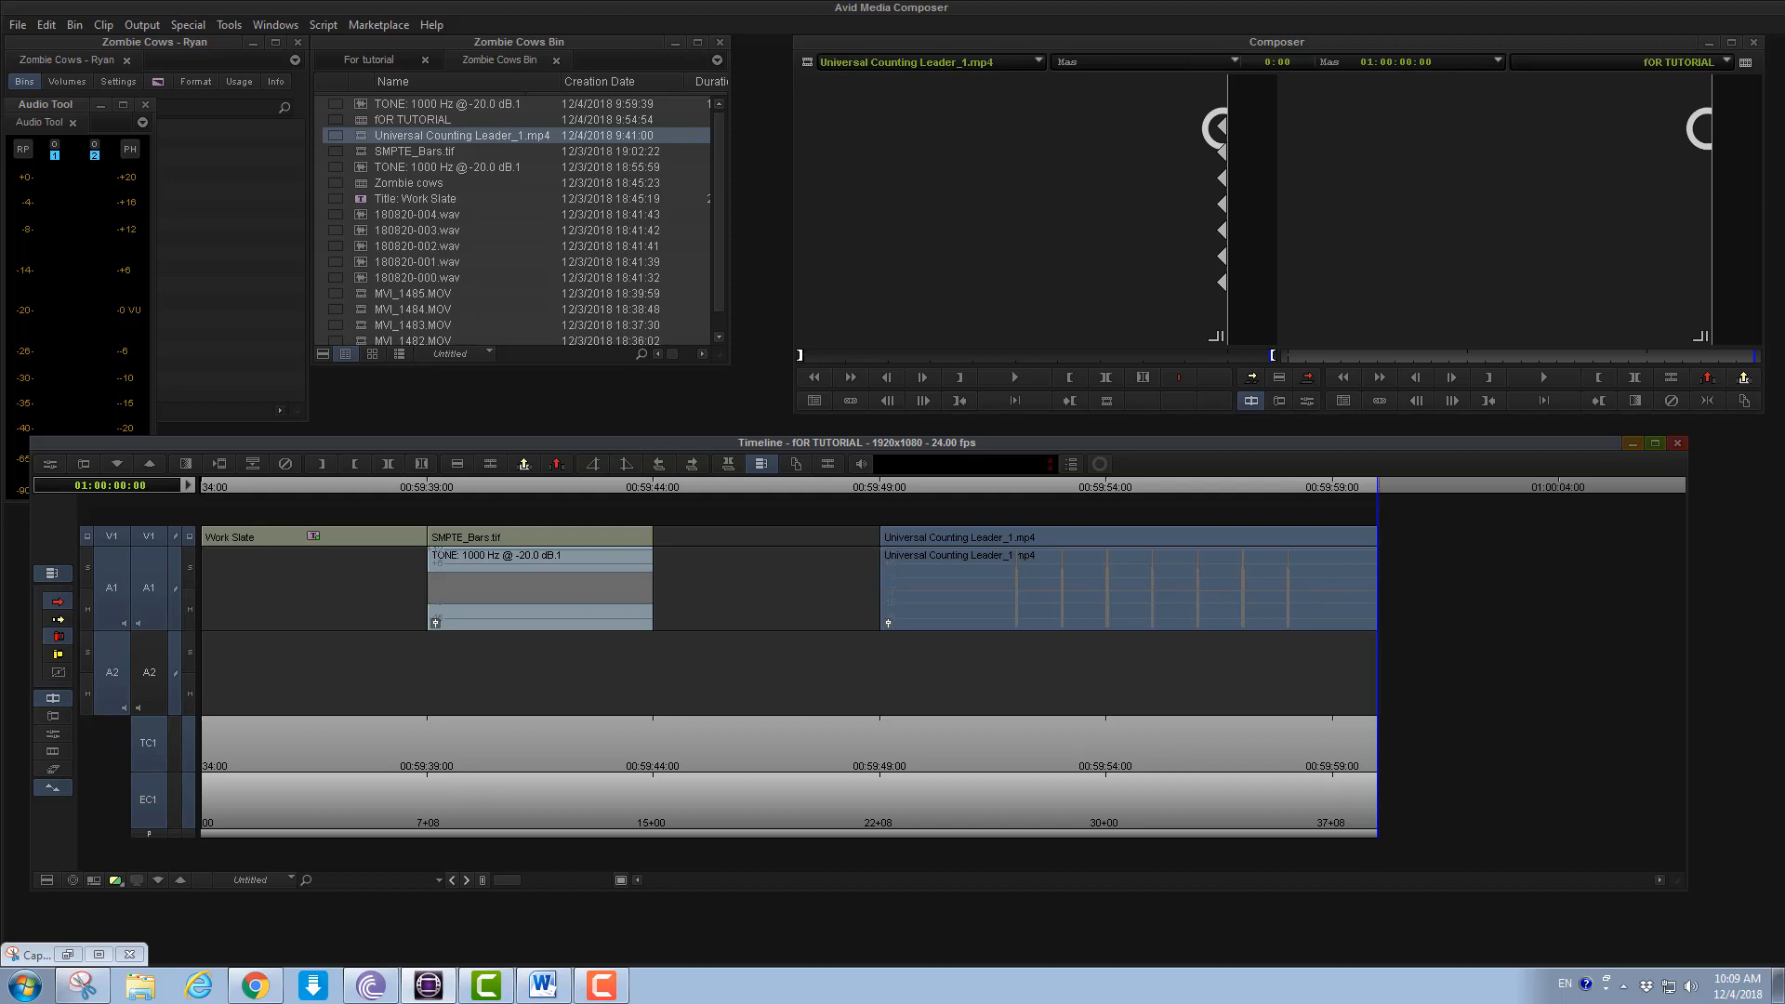
# Add a second video track and apply the Timecode Burn-In generator effect to its filler across the whole leader
pyautogui.rightClick(266, 531)
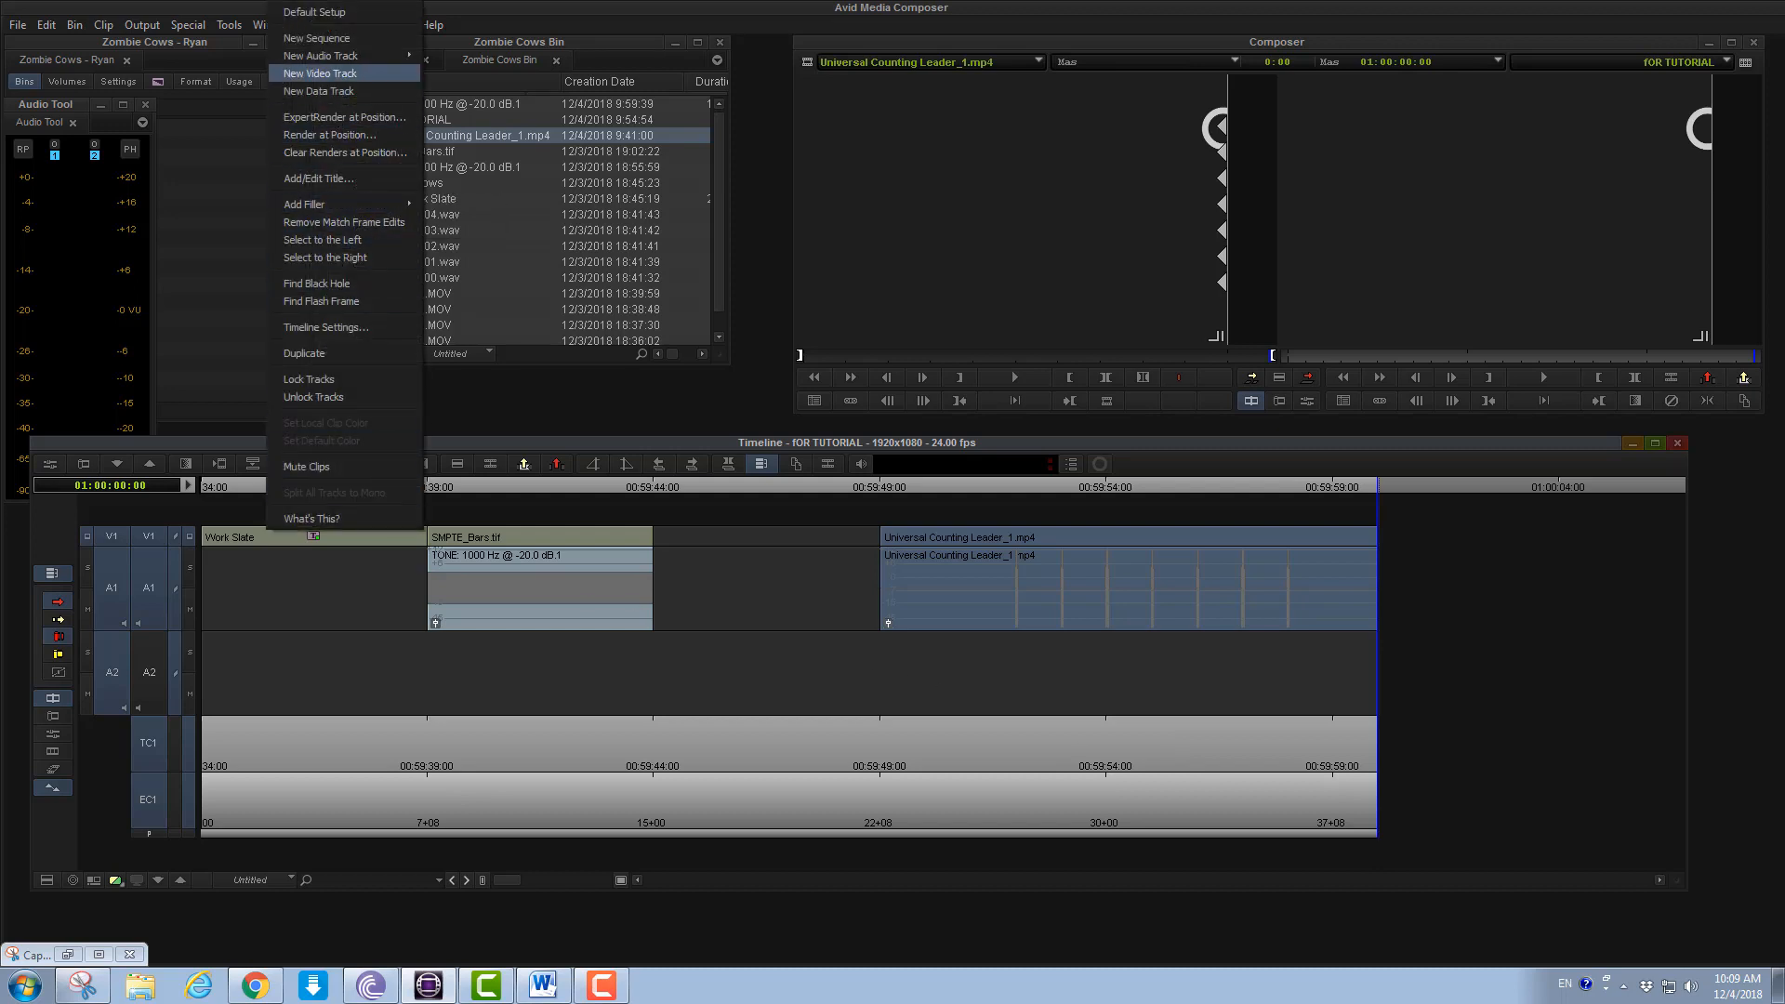
pyautogui.click(320, 73)
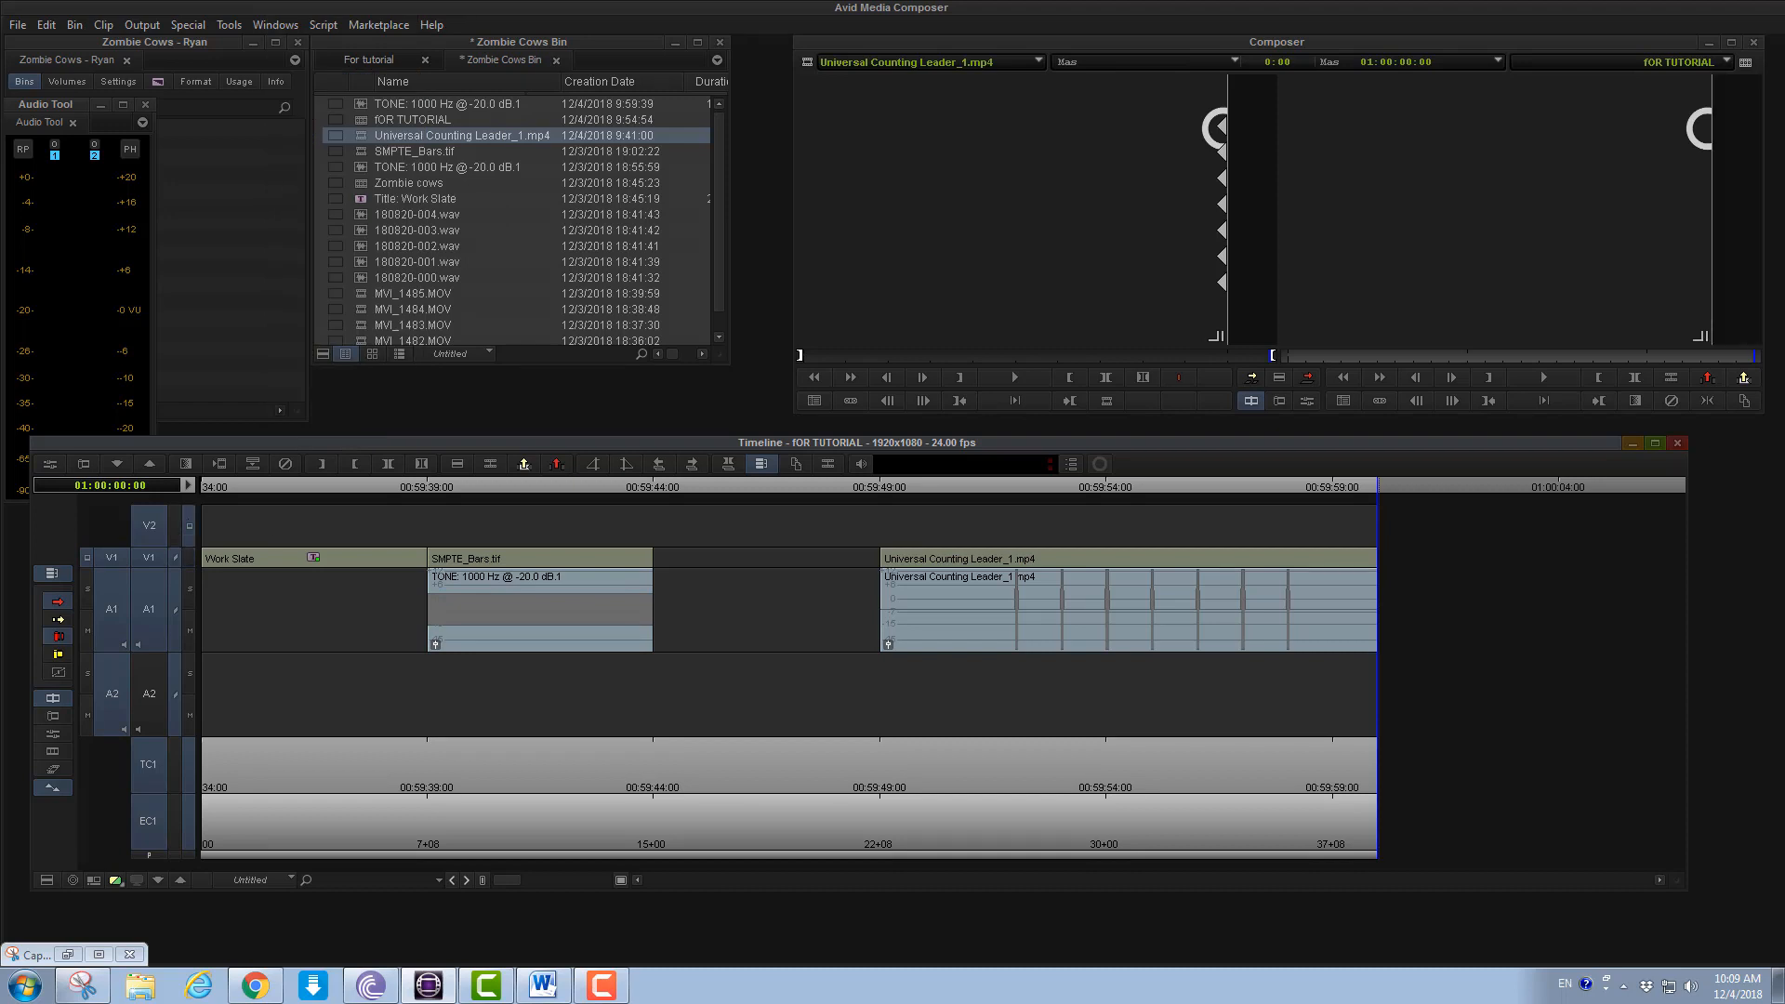
pyautogui.moveTo(56, 104); pyautogui.dragTo(1784, 427)
pyautogui.hotkey('ctrl', '8')
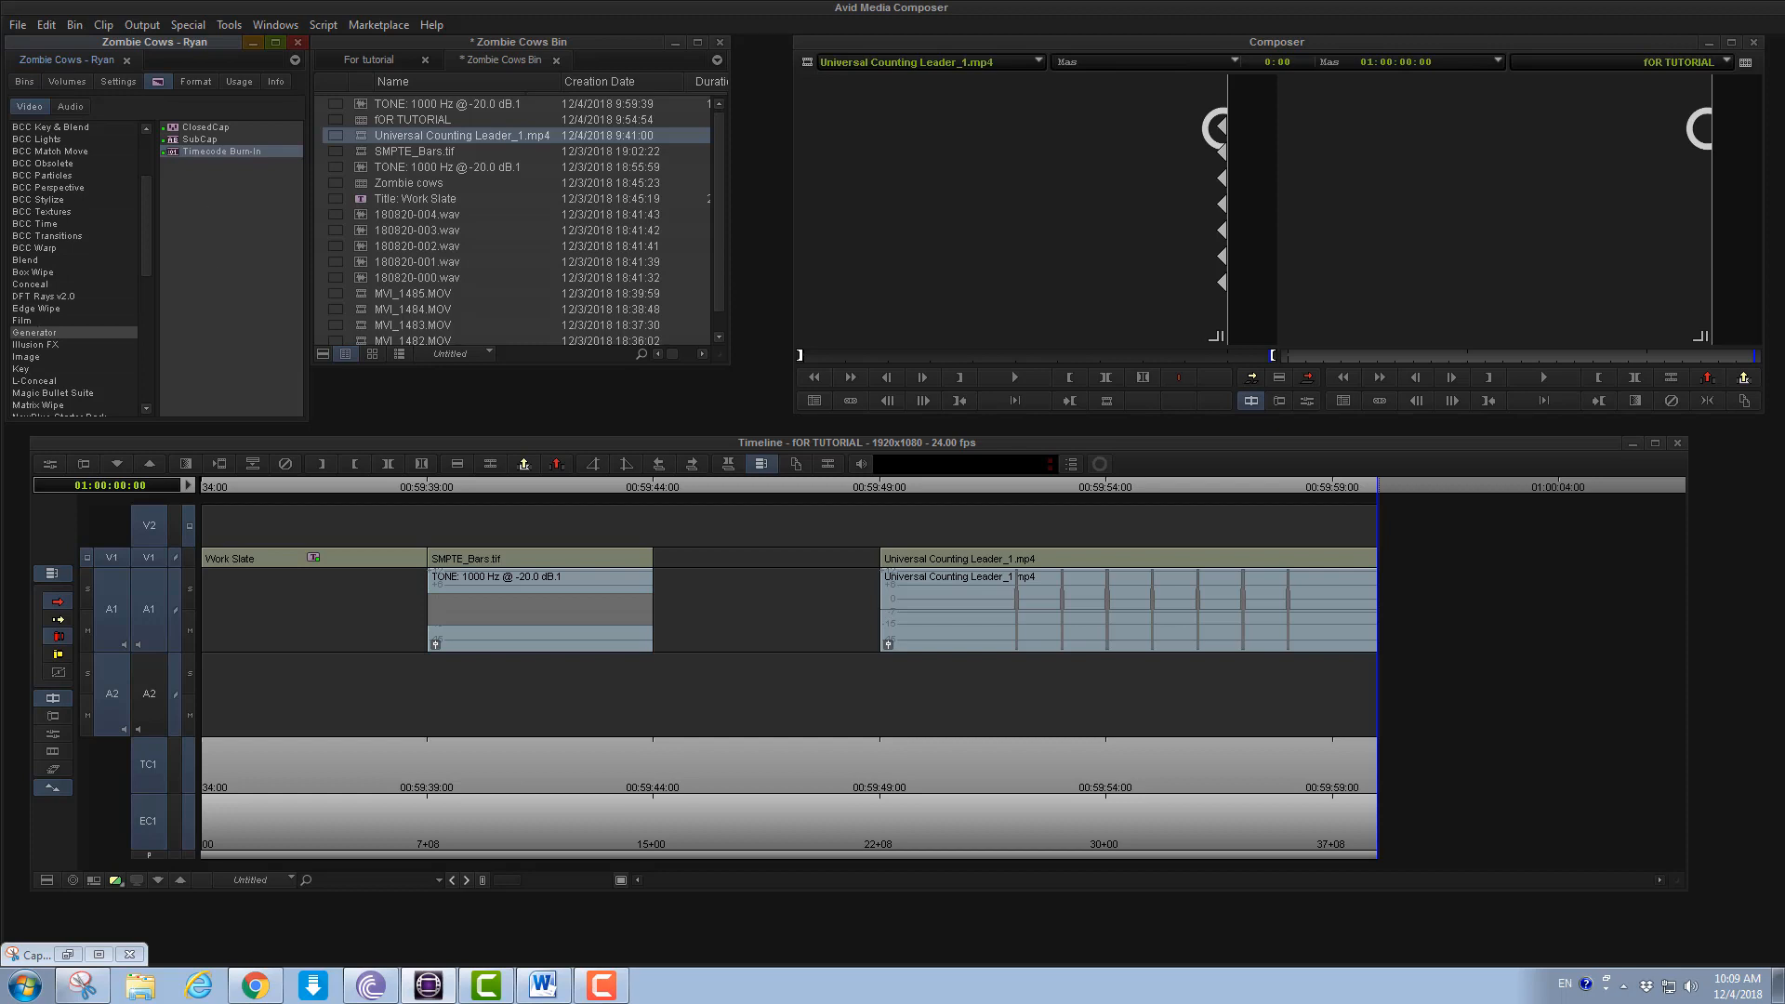
pyautogui.moveTo(174, 151); pyautogui.dragTo(531, 521)
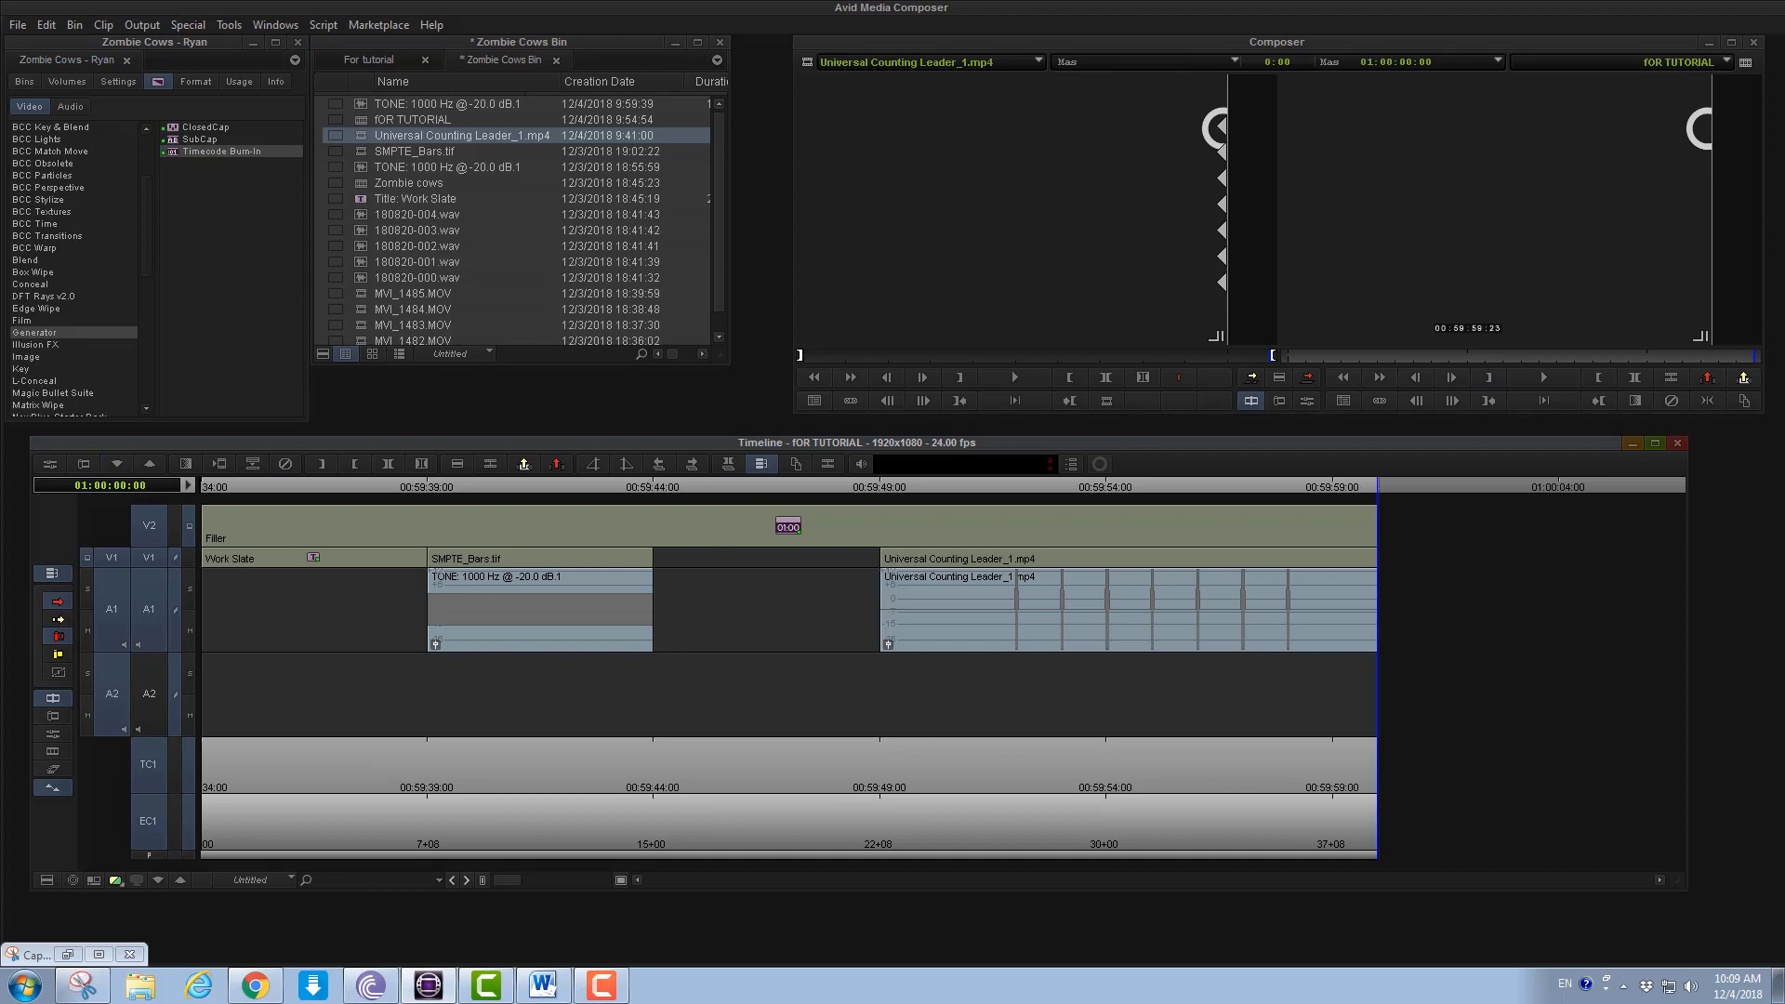
# Open the Timecode Burn-In in the Effect Editor over the filler and enlarge the font of Display 1
pyautogui.click(714, 486)
pyautogui.click(51, 464)
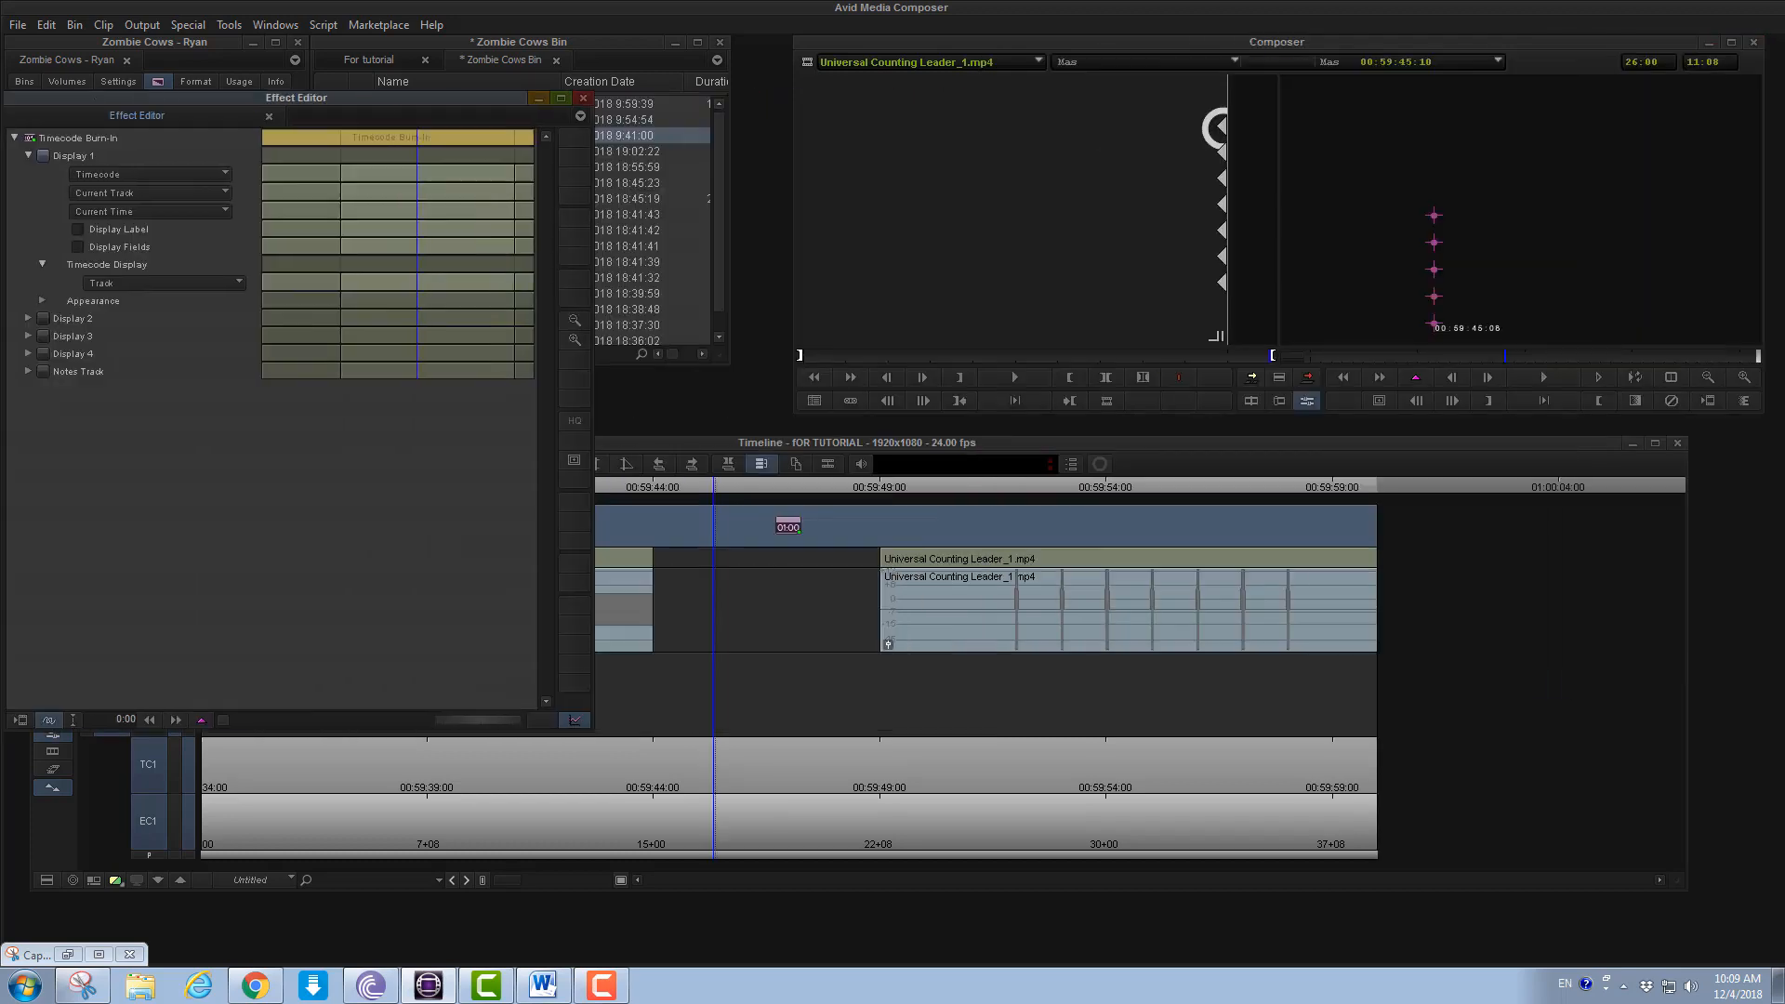
pyautogui.click(35, 301)
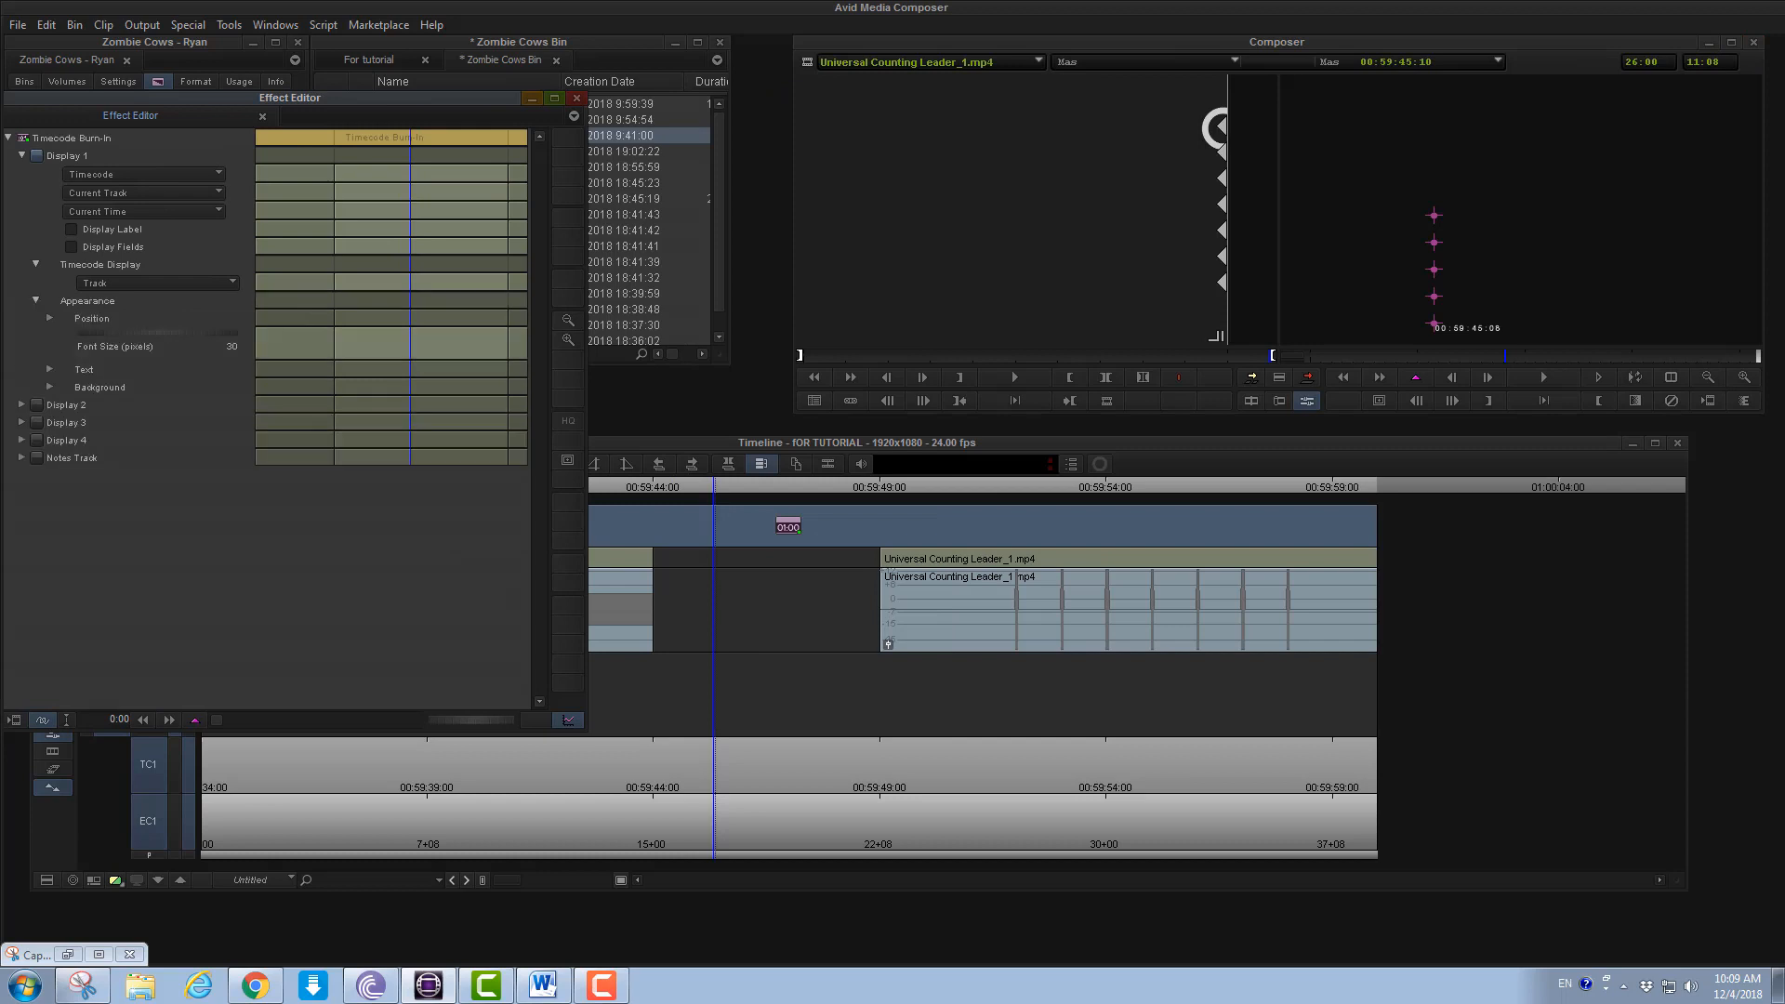
pyautogui.moveTo(139, 332)
pyautogui.mouseDown()
pyautogui.moveTo(200, 333)
pyautogui.moveTo(168, 333)
pyautogui.mouseUp()
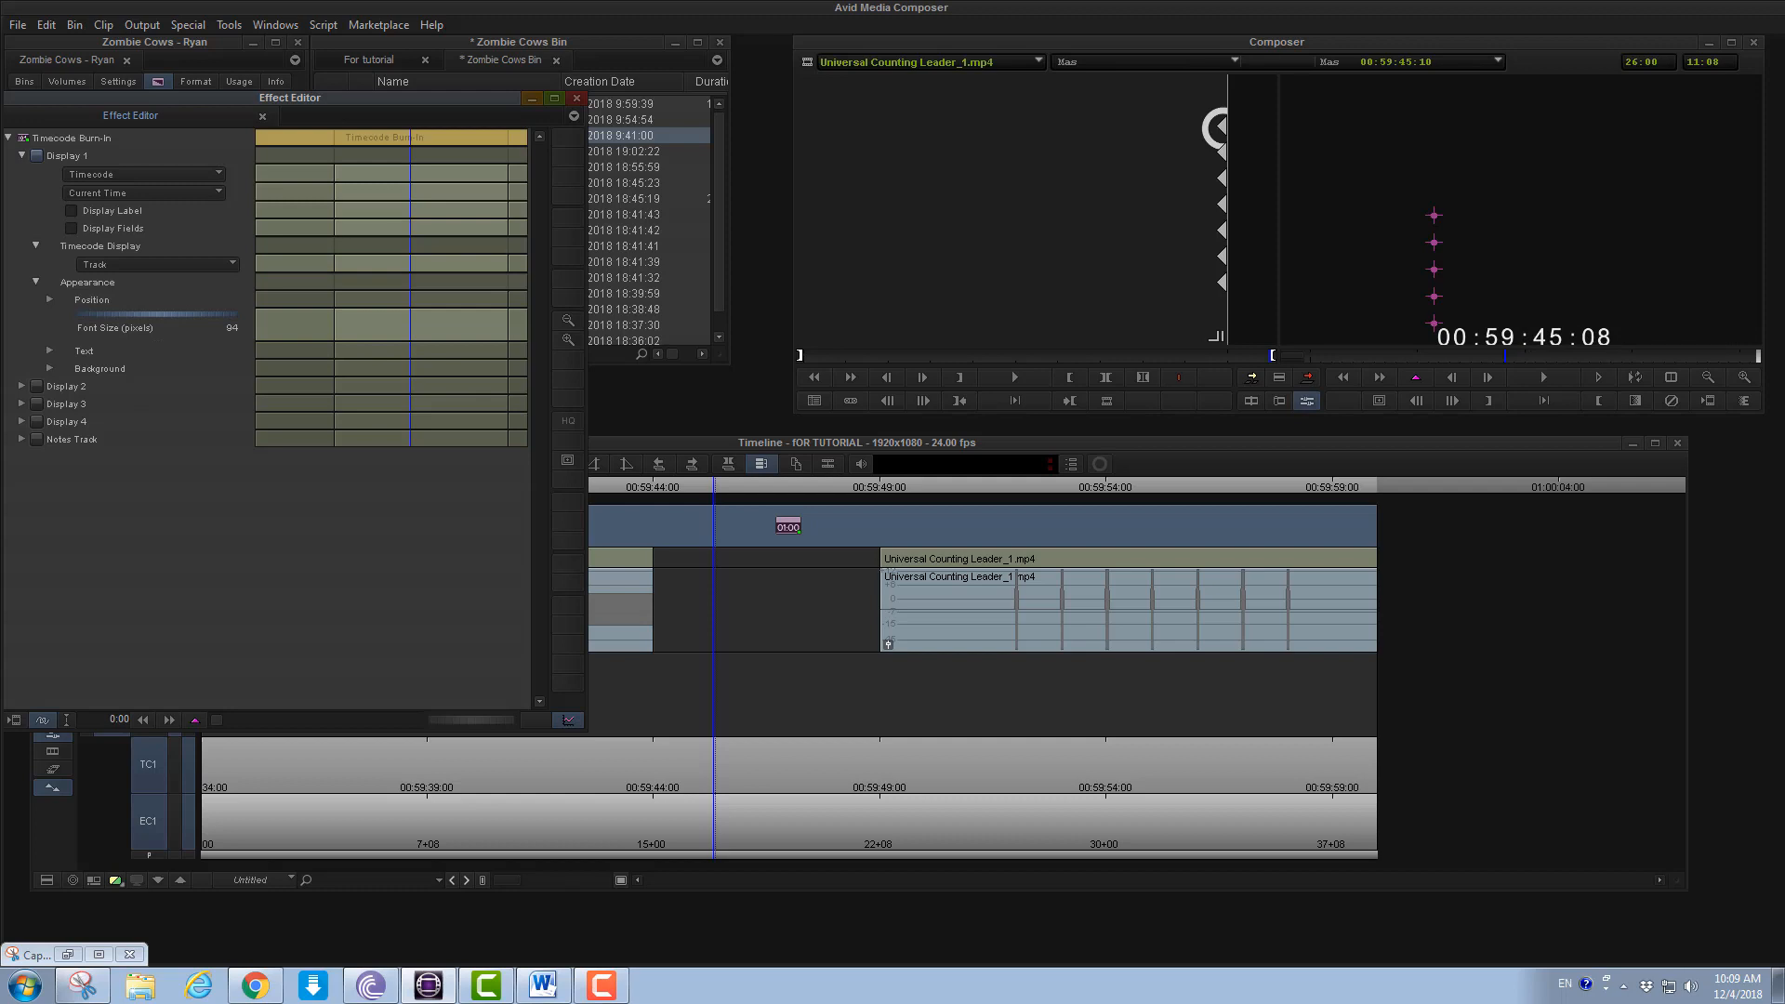
# Move the timecode display slightly higher near the lower edge of the picture, reduce its font size a little, and close the Effect Editor
pyautogui.moveTo(1434, 323)
pyautogui.mouseDown()
pyautogui.moveTo(1522, 168)
pyautogui.moveTo(1606, 103)
pyautogui.moveTo(1581, 90)
pyautogui.mouseUp()
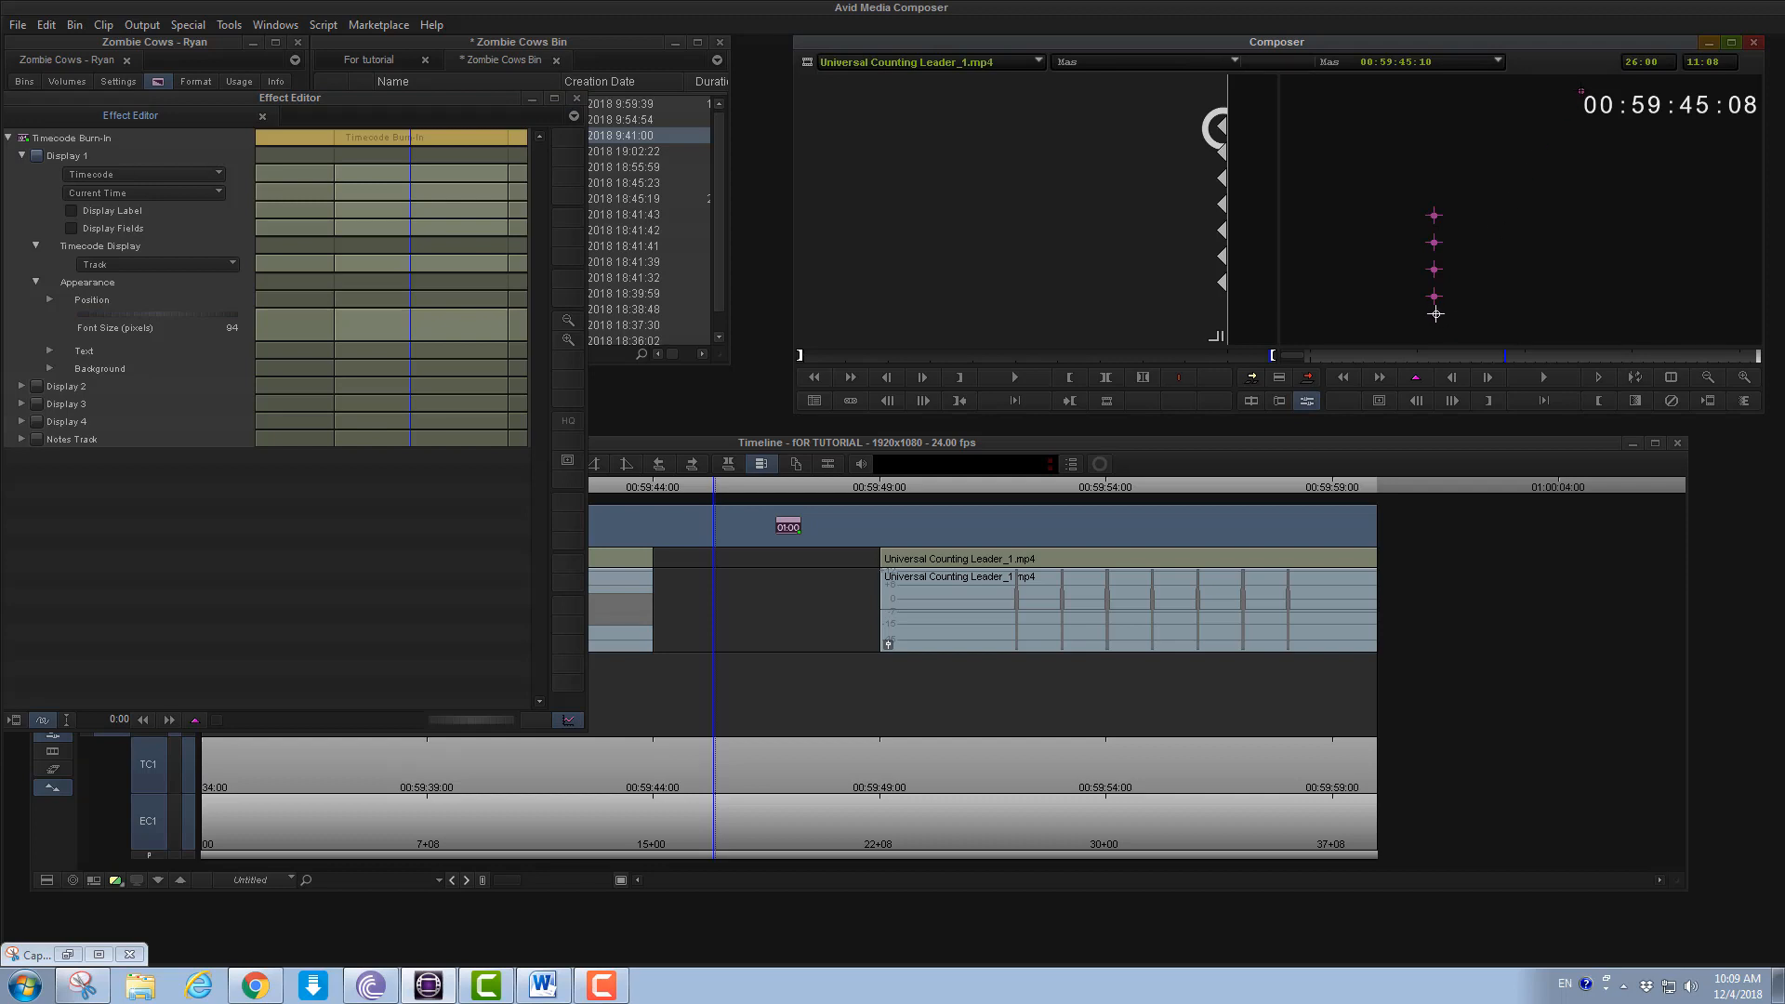
pyautogui.moveTo(1430, 315); pyautogui.dragTo(1435, 313)
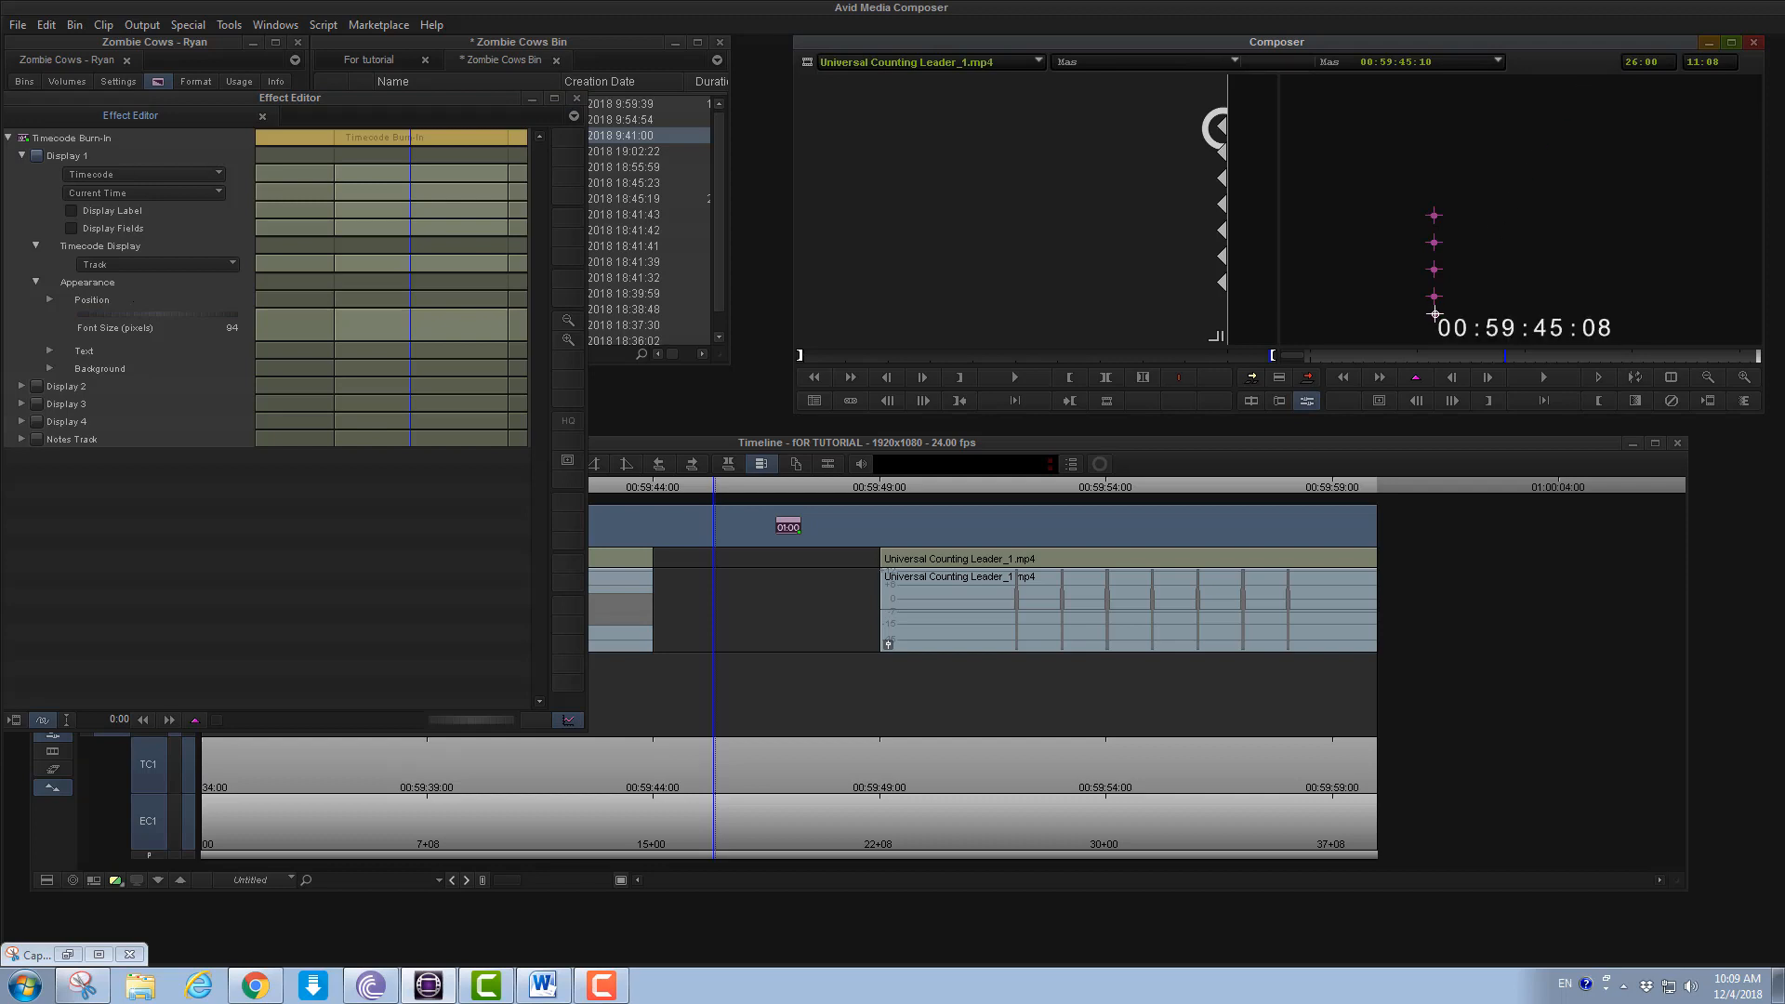
pyautogui.click(49, 350)
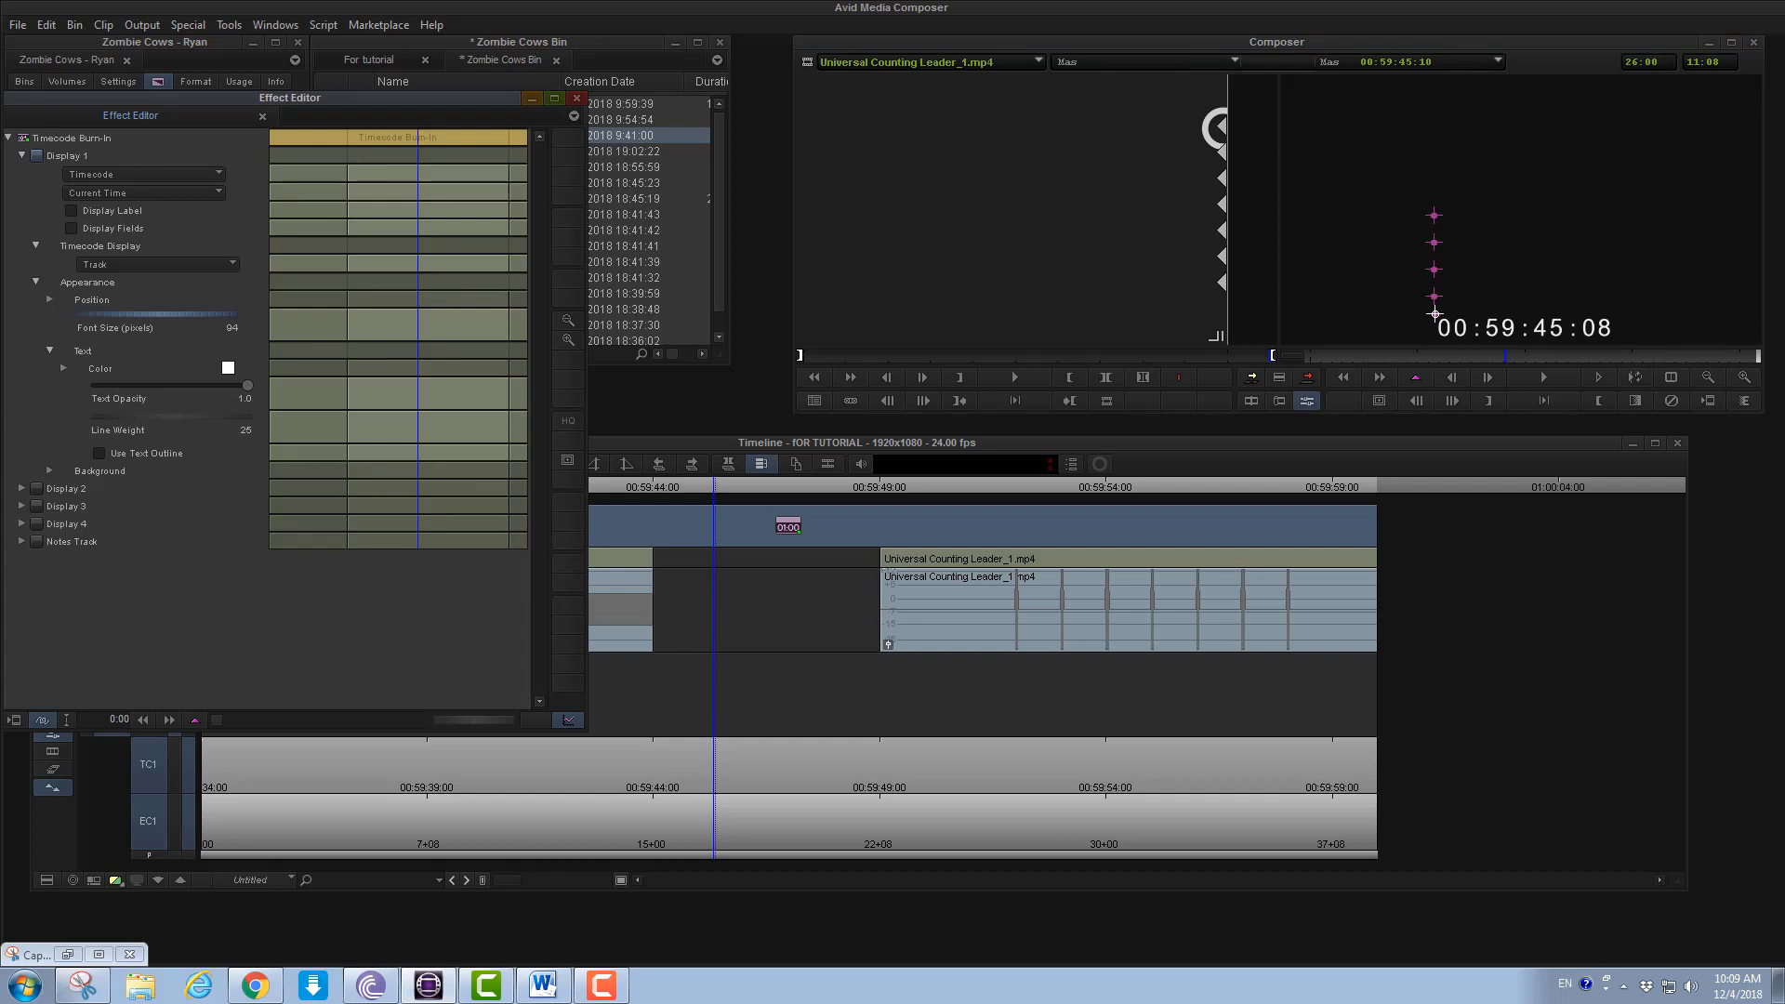
pyautogui.click(50, 471)
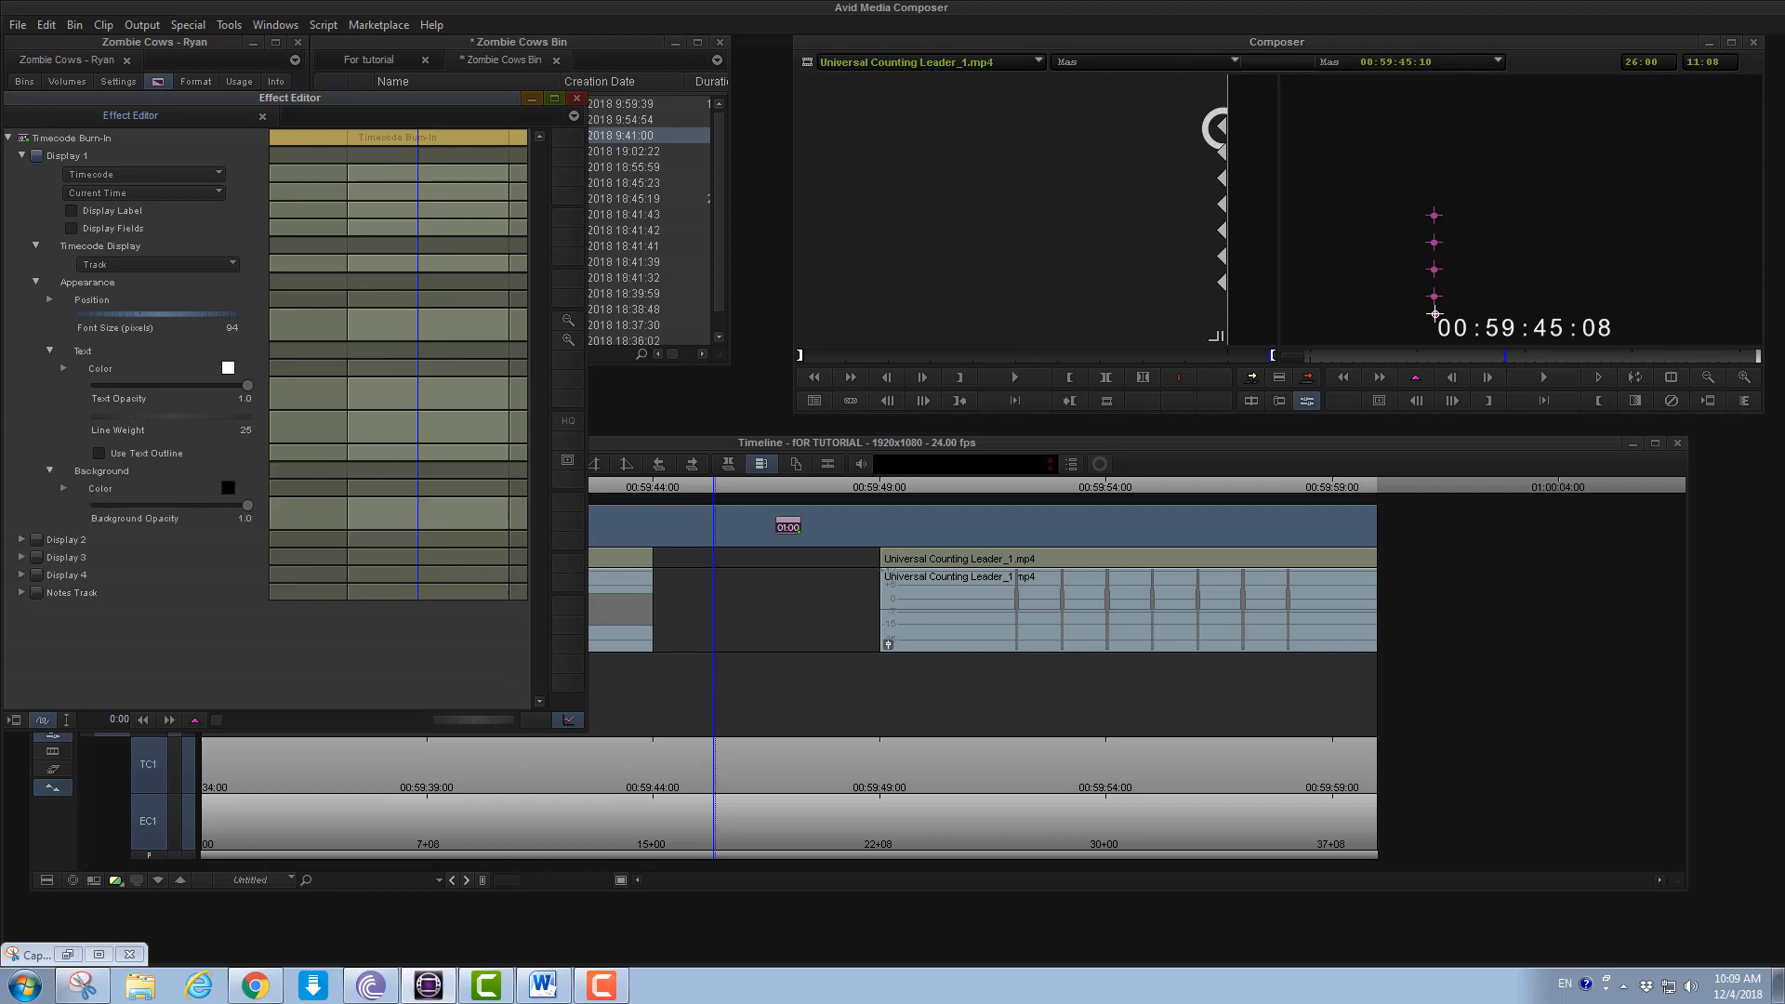
pyautogui.moveTo(140, 314); pyautogui.dragTo(130, 314)
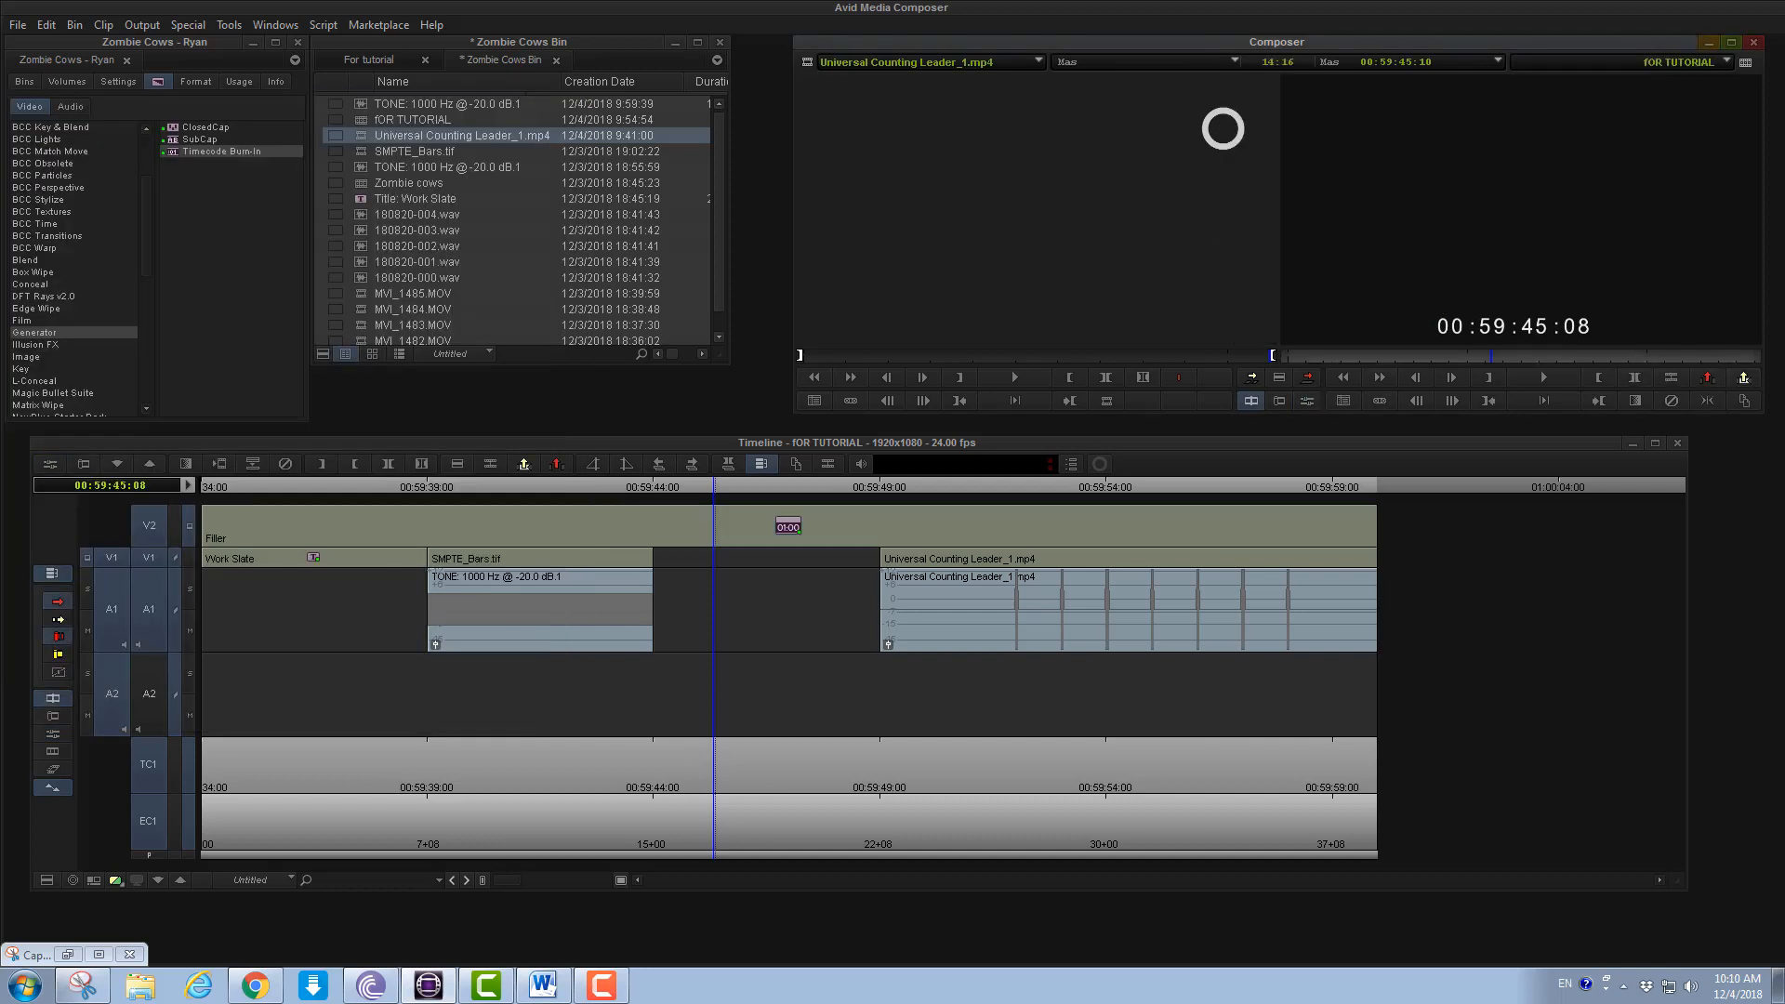
pyautogui.hotkey('ctrl', '8')
# Check the burned-in timecode over the last second of the countdown up to the end of the sequence
pyautogui.press('Home')
pyautogui.press('space')
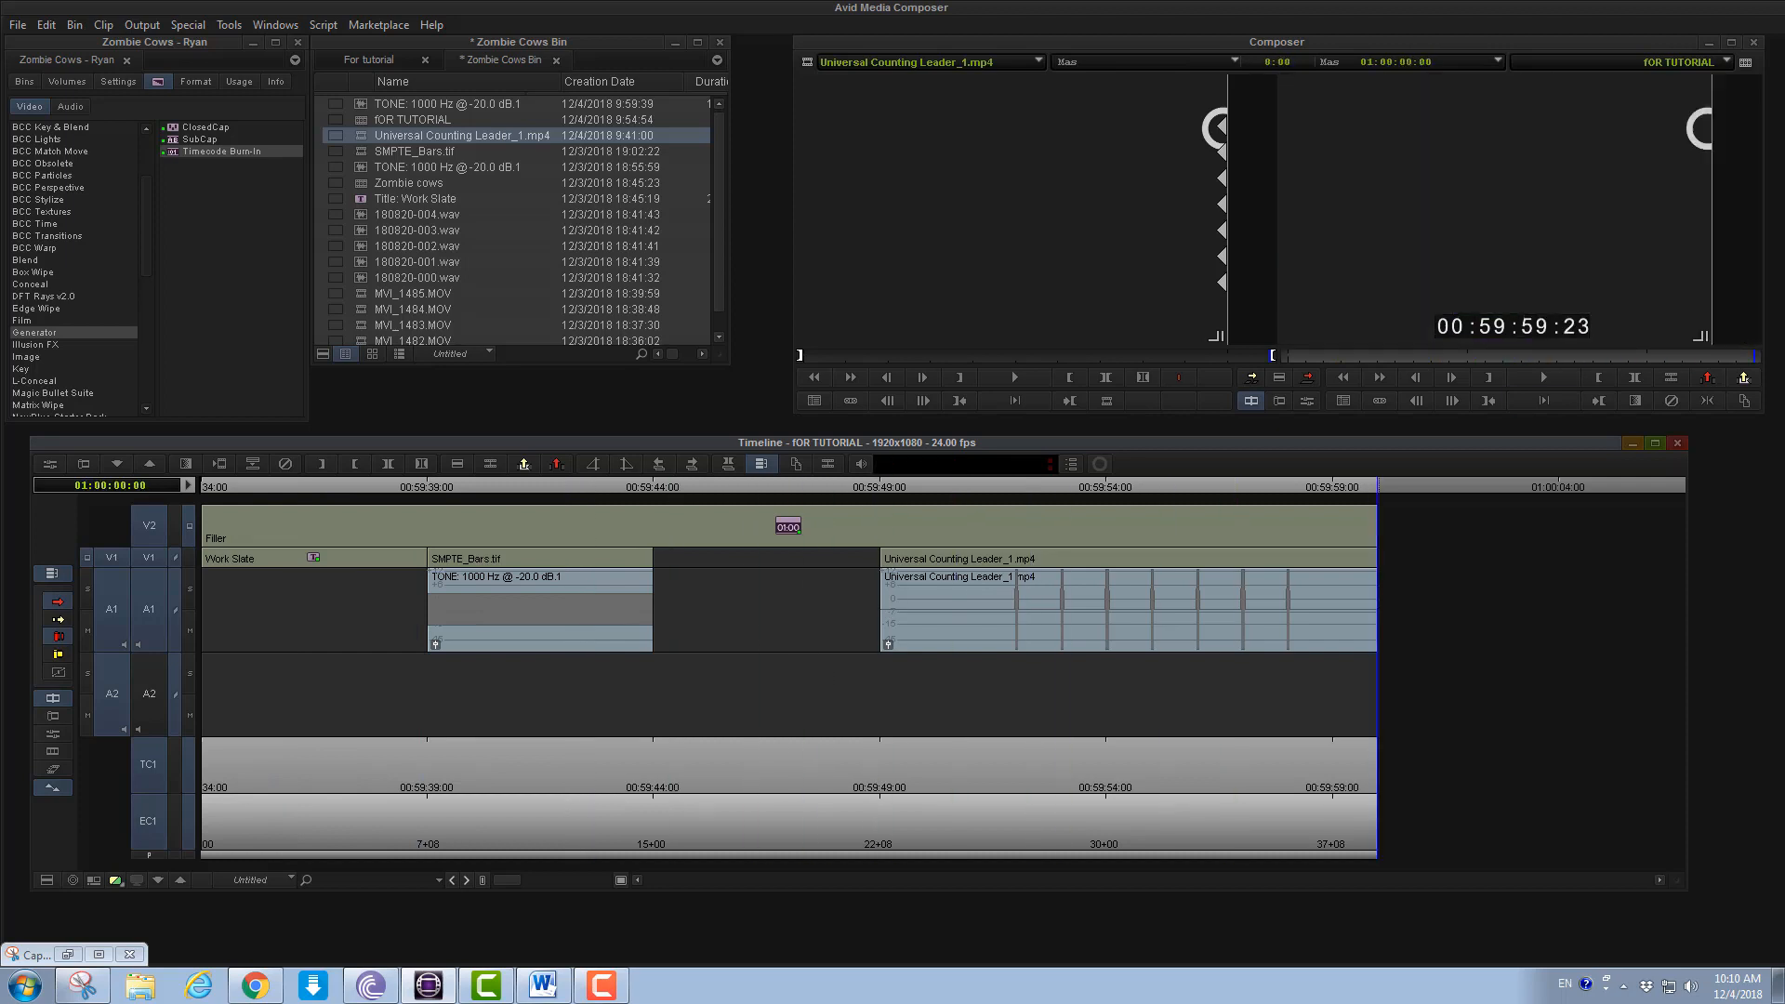
pyautogui.press('j')
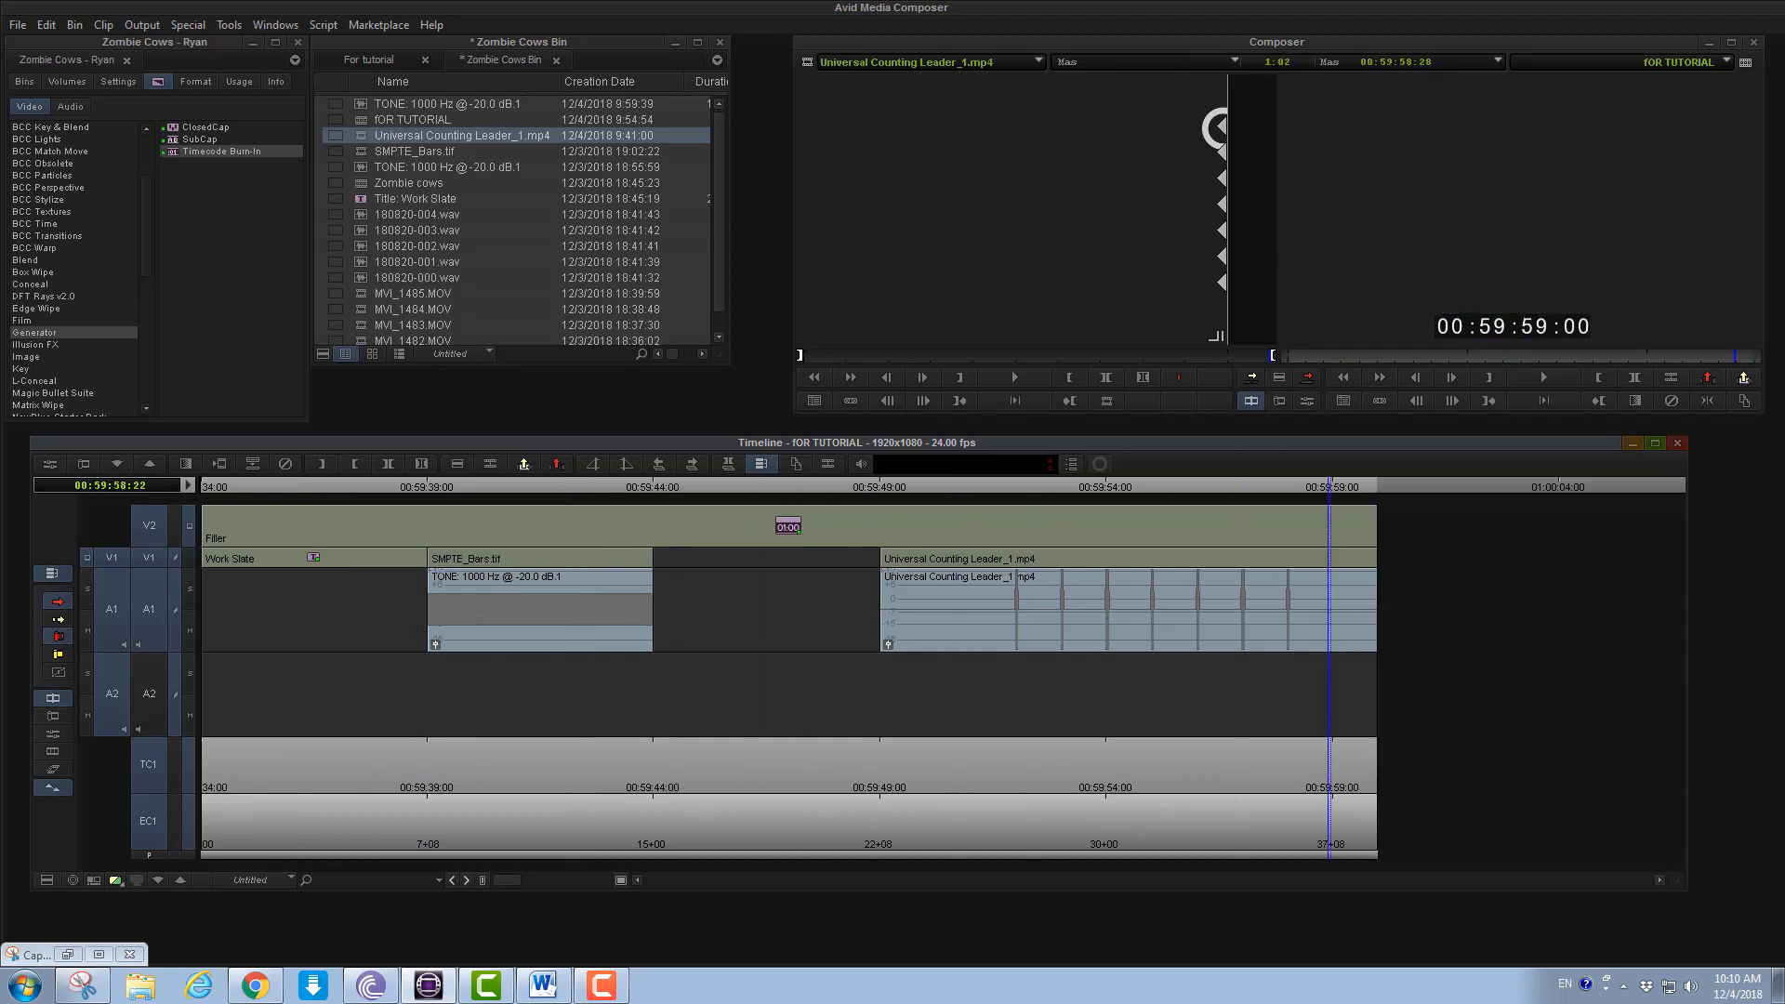
pyautogui.press('Right')
pyautogui.press('Right')
pyautogui.press('Right')
pyautogui.press('space')
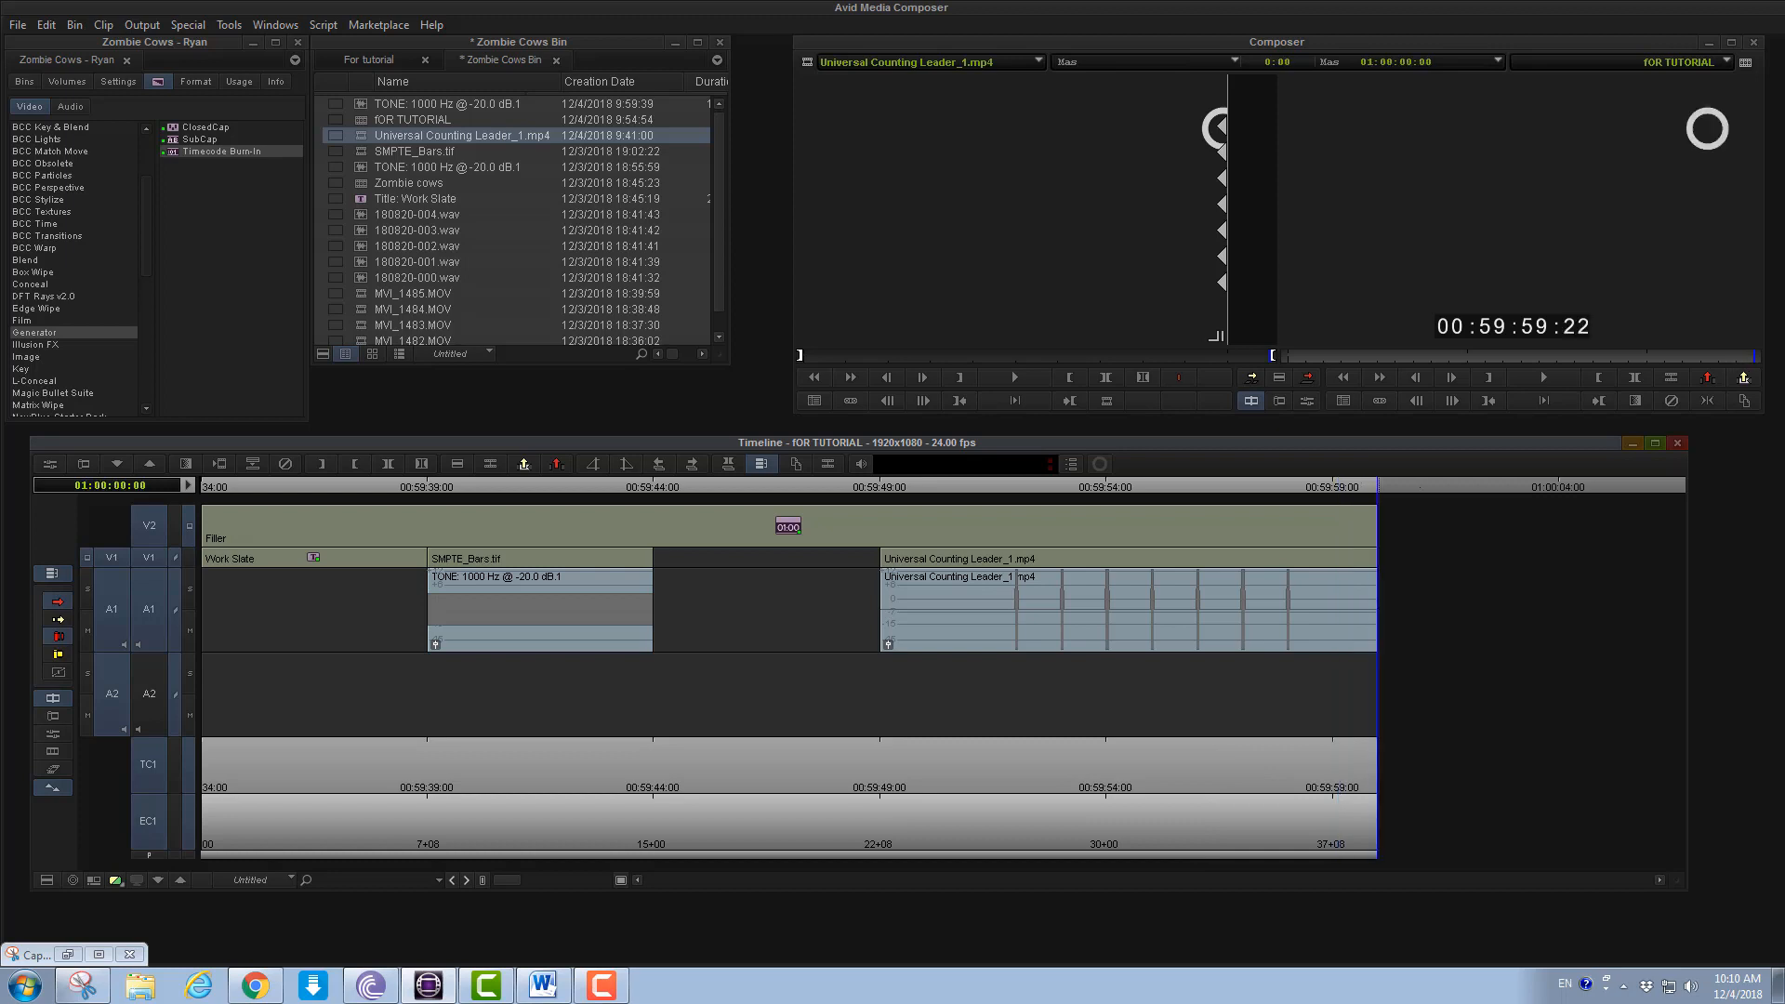
# Step frame by frame around the end of the countdown to compare the burned-in timecode with the sequence timecode
pyautogui.hotkey('ctrl', ']')
pyautogui.hotkey('ctrl', ']')
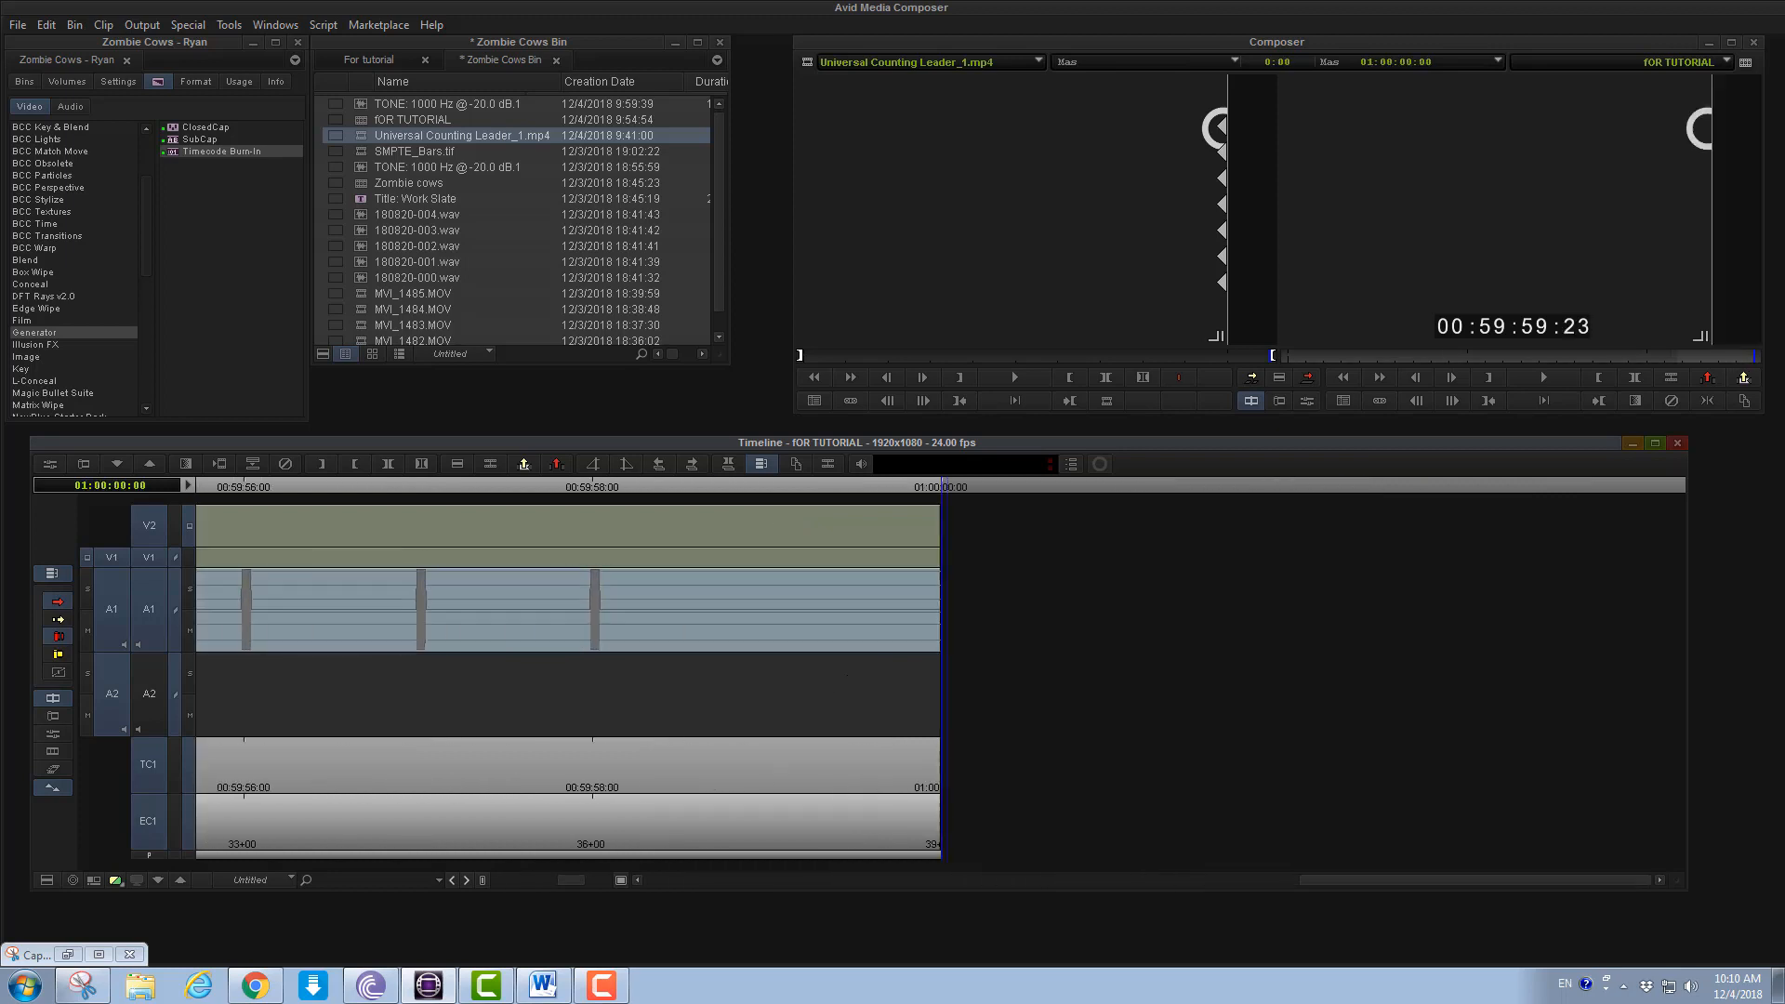
pyautogui.press('Left')
pyautogui.press('Left')
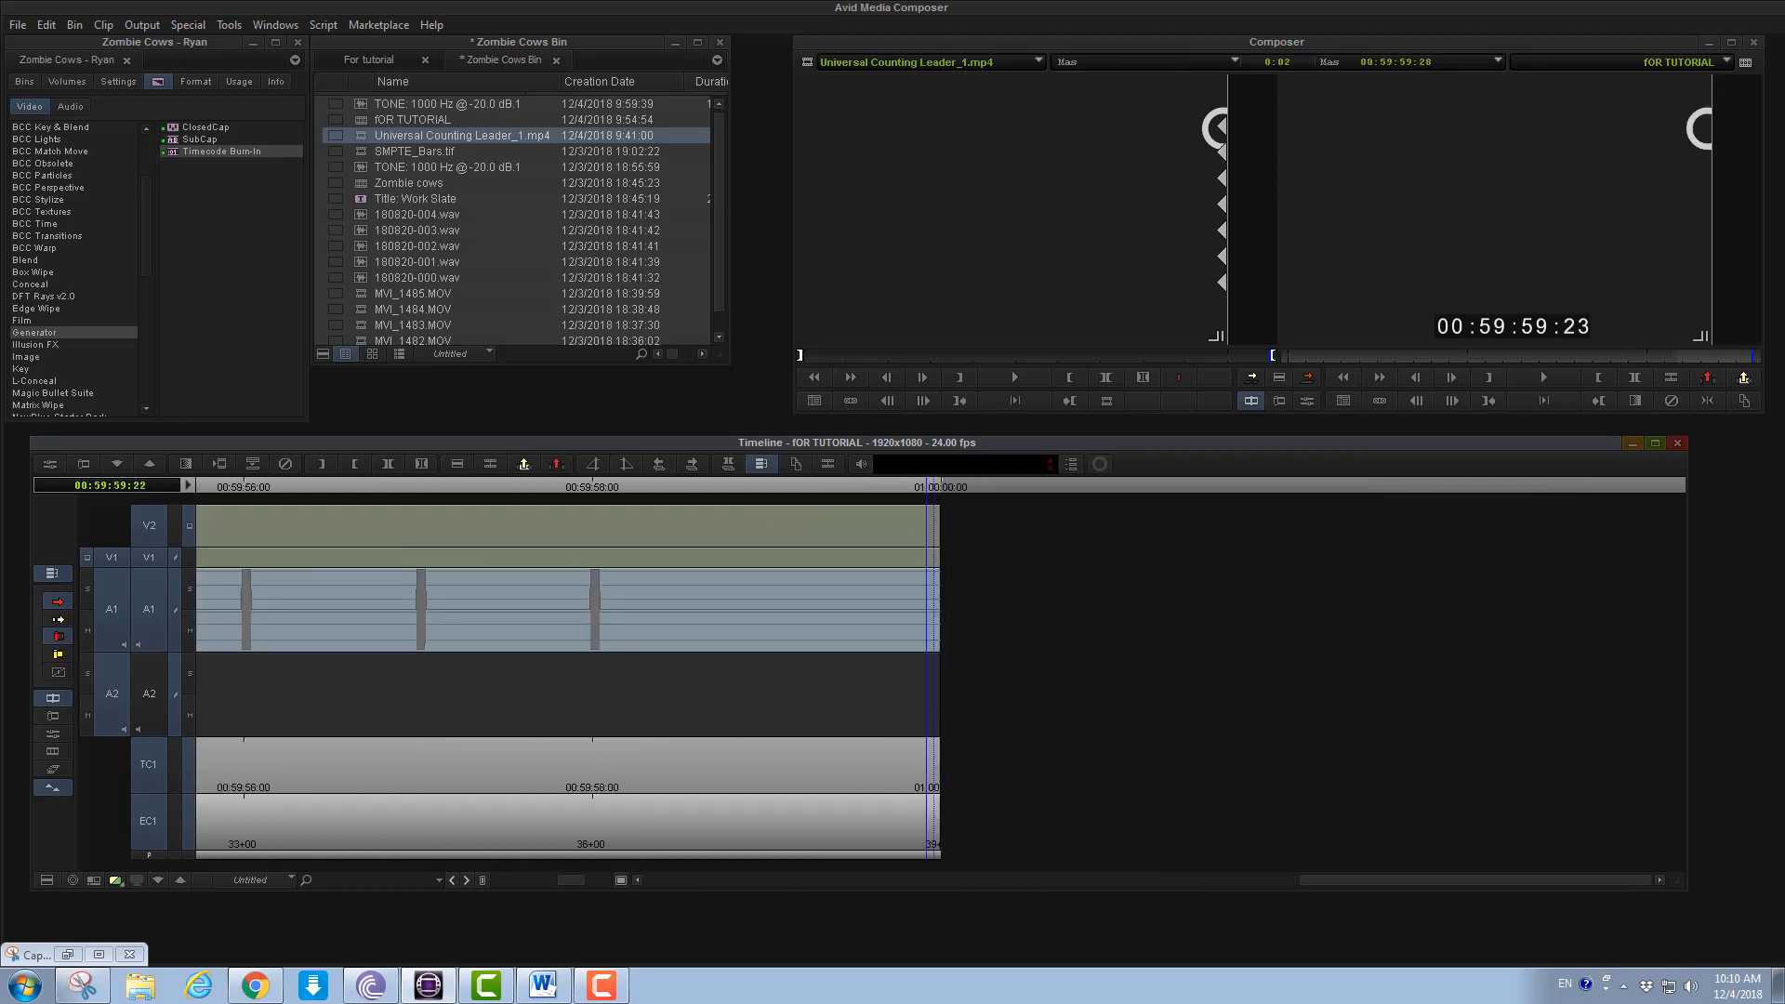
pyautogui.press('Left')
pyautogui.press('Right')
pyautogui.press('Right')
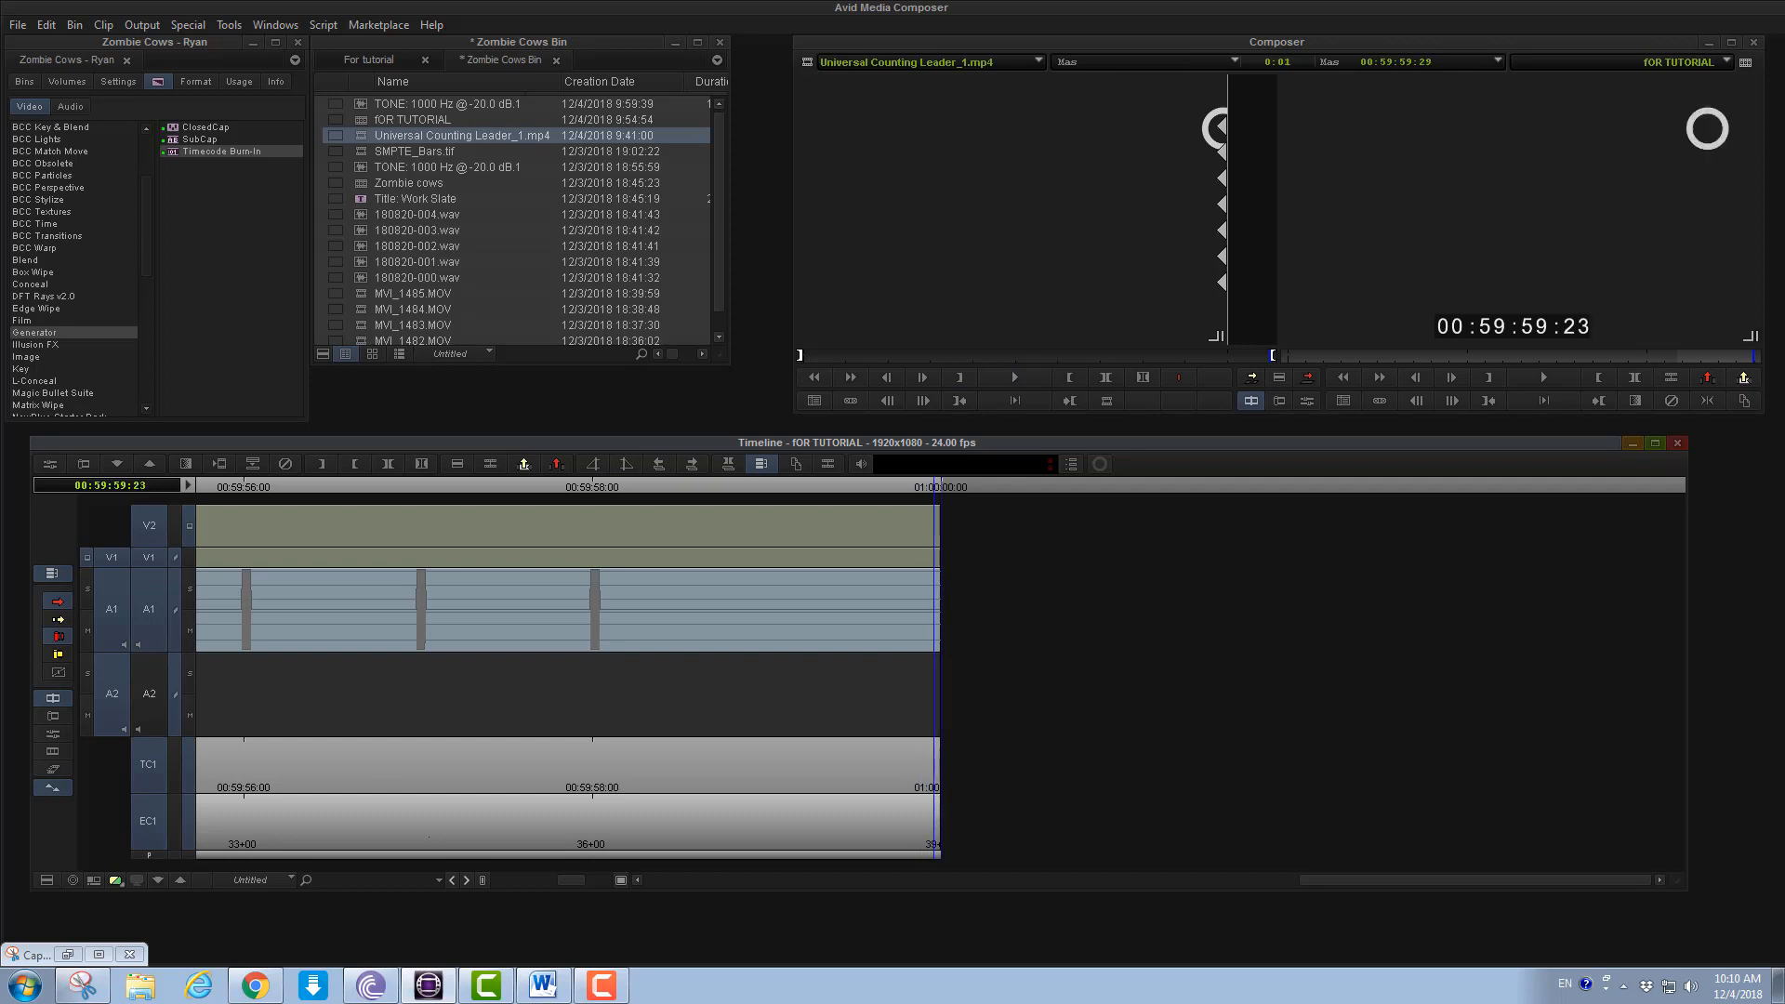
pyautogui.hotkey('ctrl', '[')
pyautogui.hotkey('ctrl', '[')
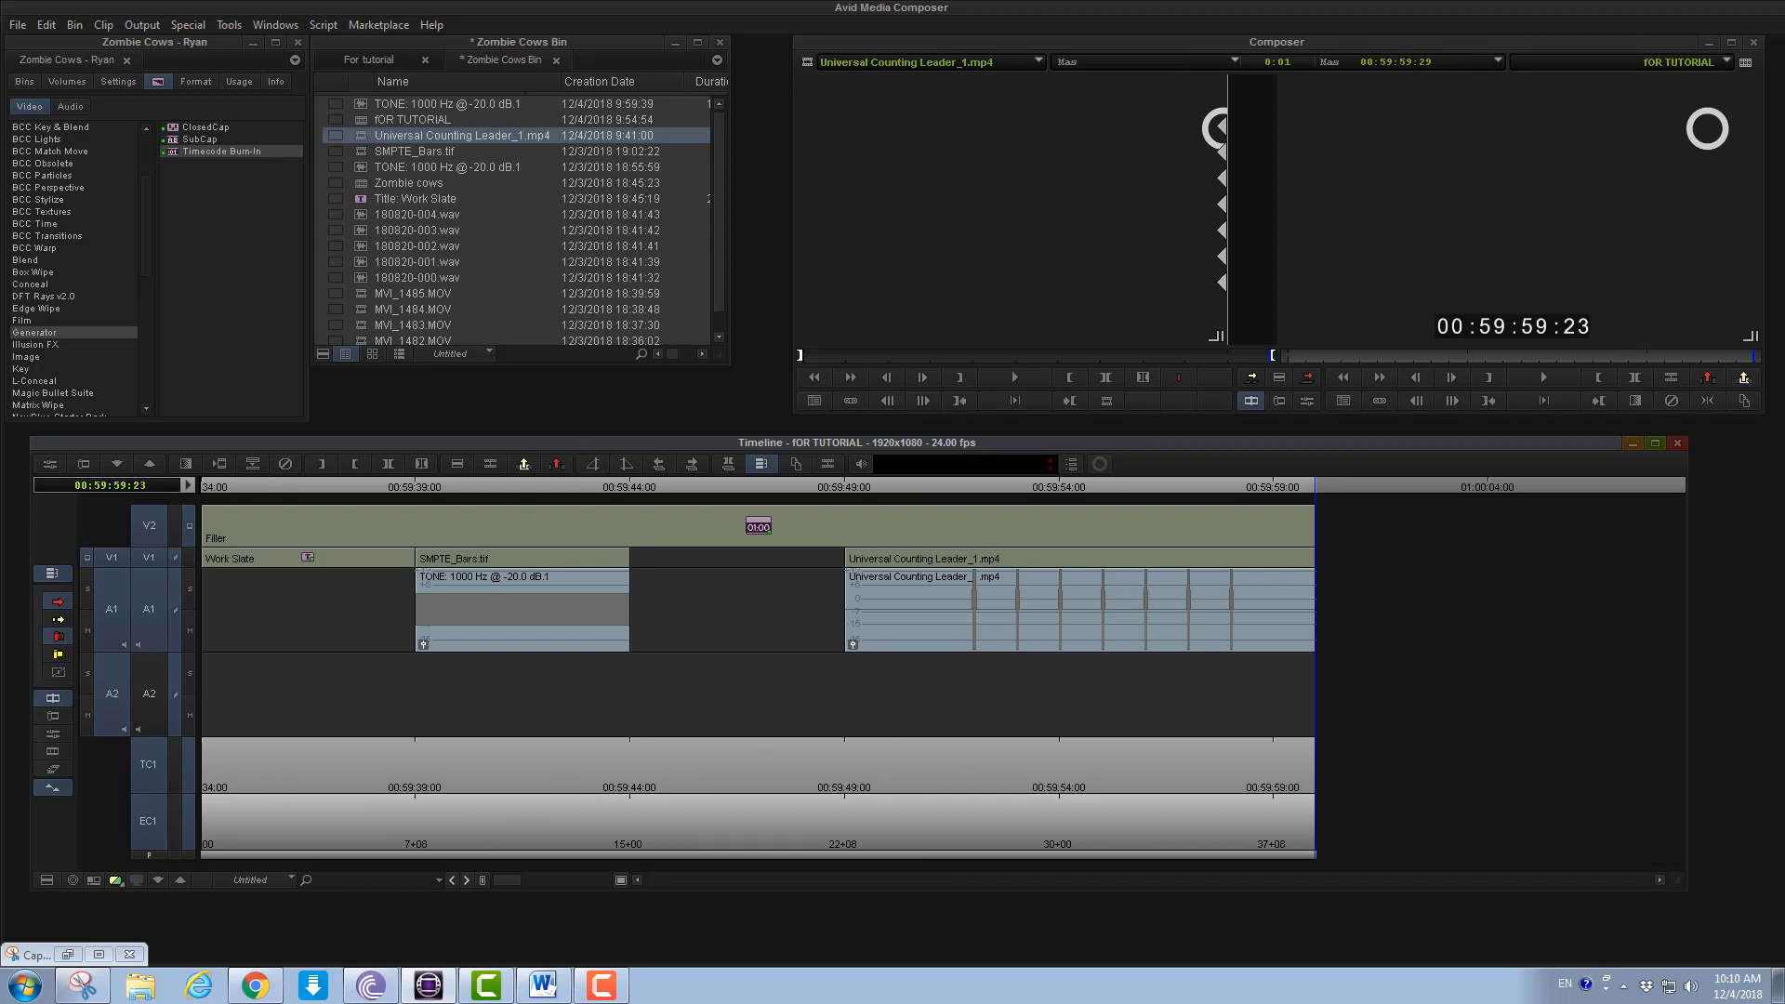
# Check the burned-in timecode over the Work Slate, the SMPTE bars, the filler and the countdown
pyautogui.click(331, 486)
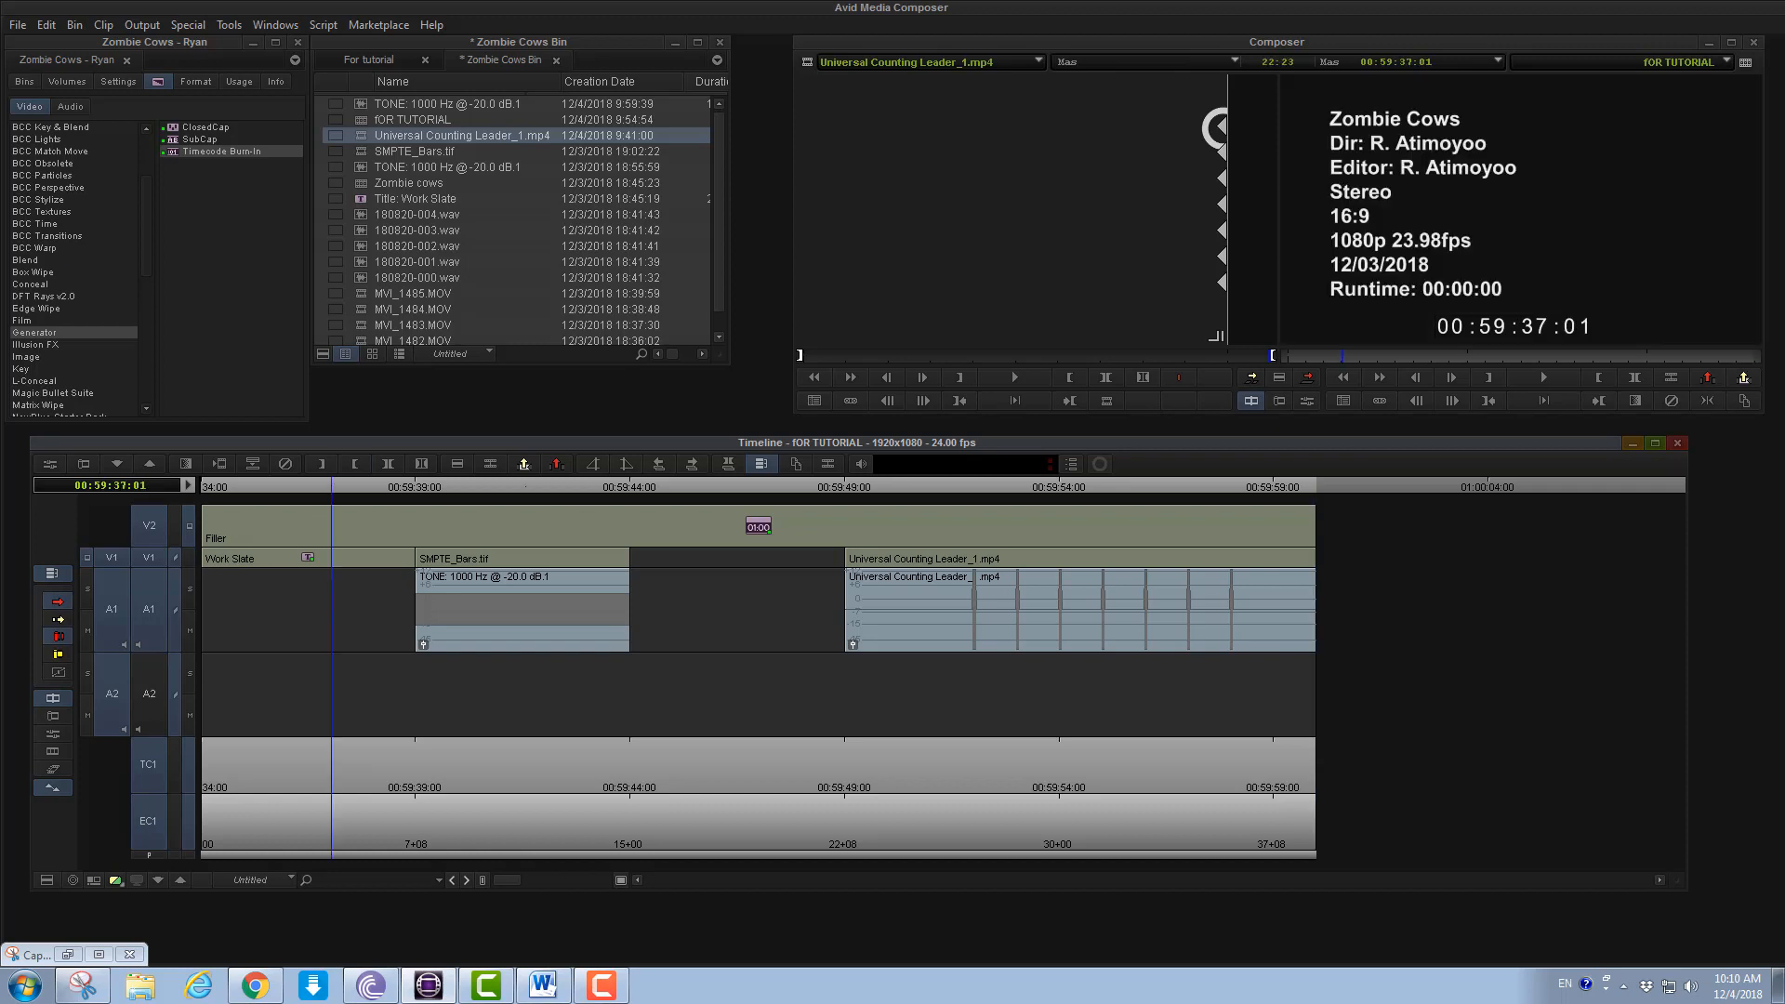
pyautogui.click(1380, 375)
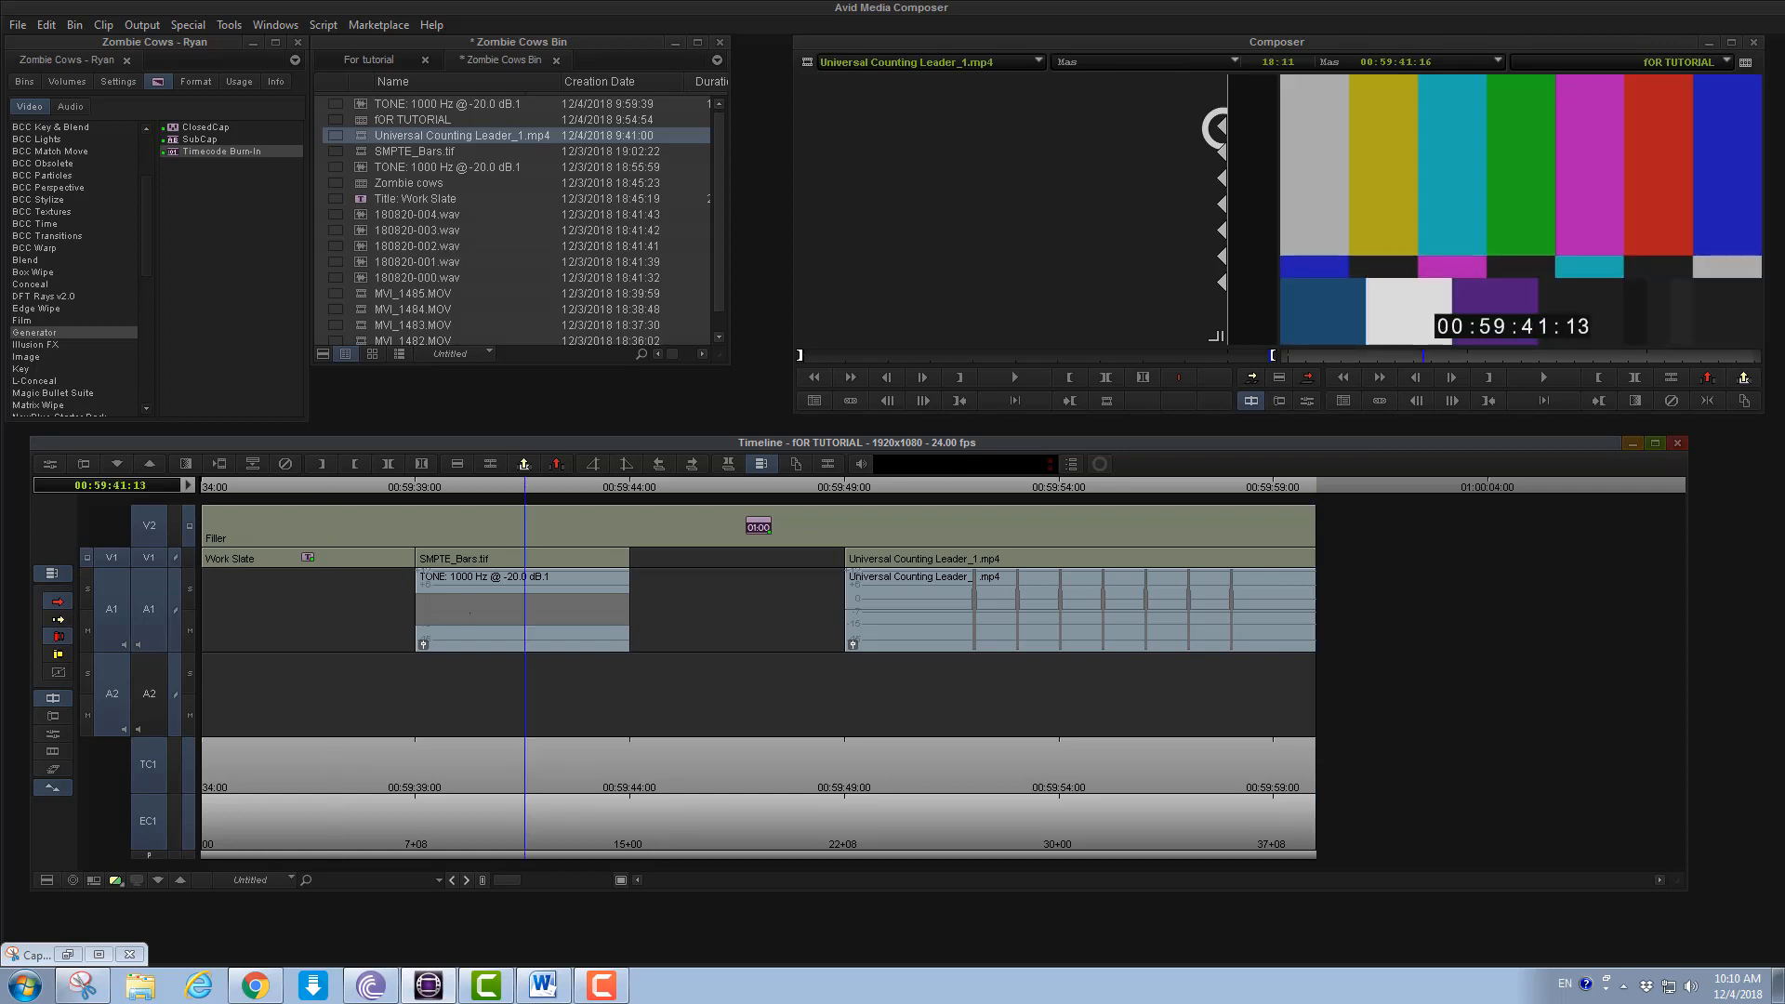
pyautogui.click(1380, 371)
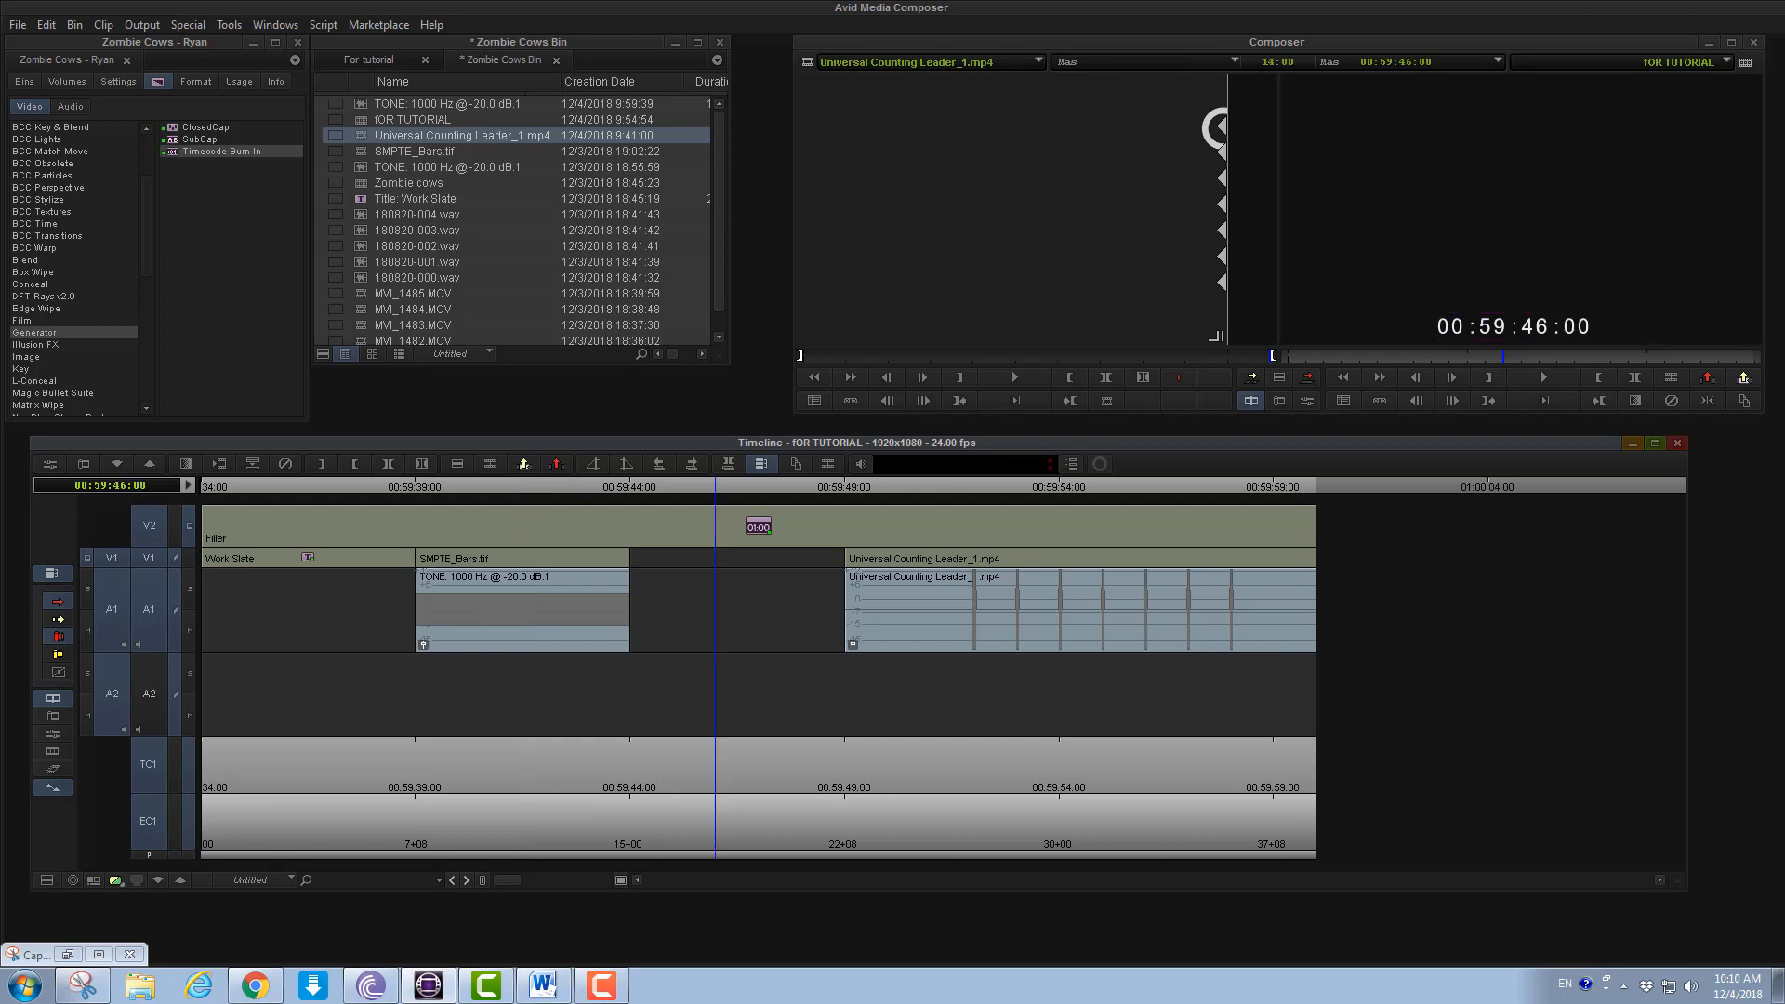
pyautogui.click(998, 532)
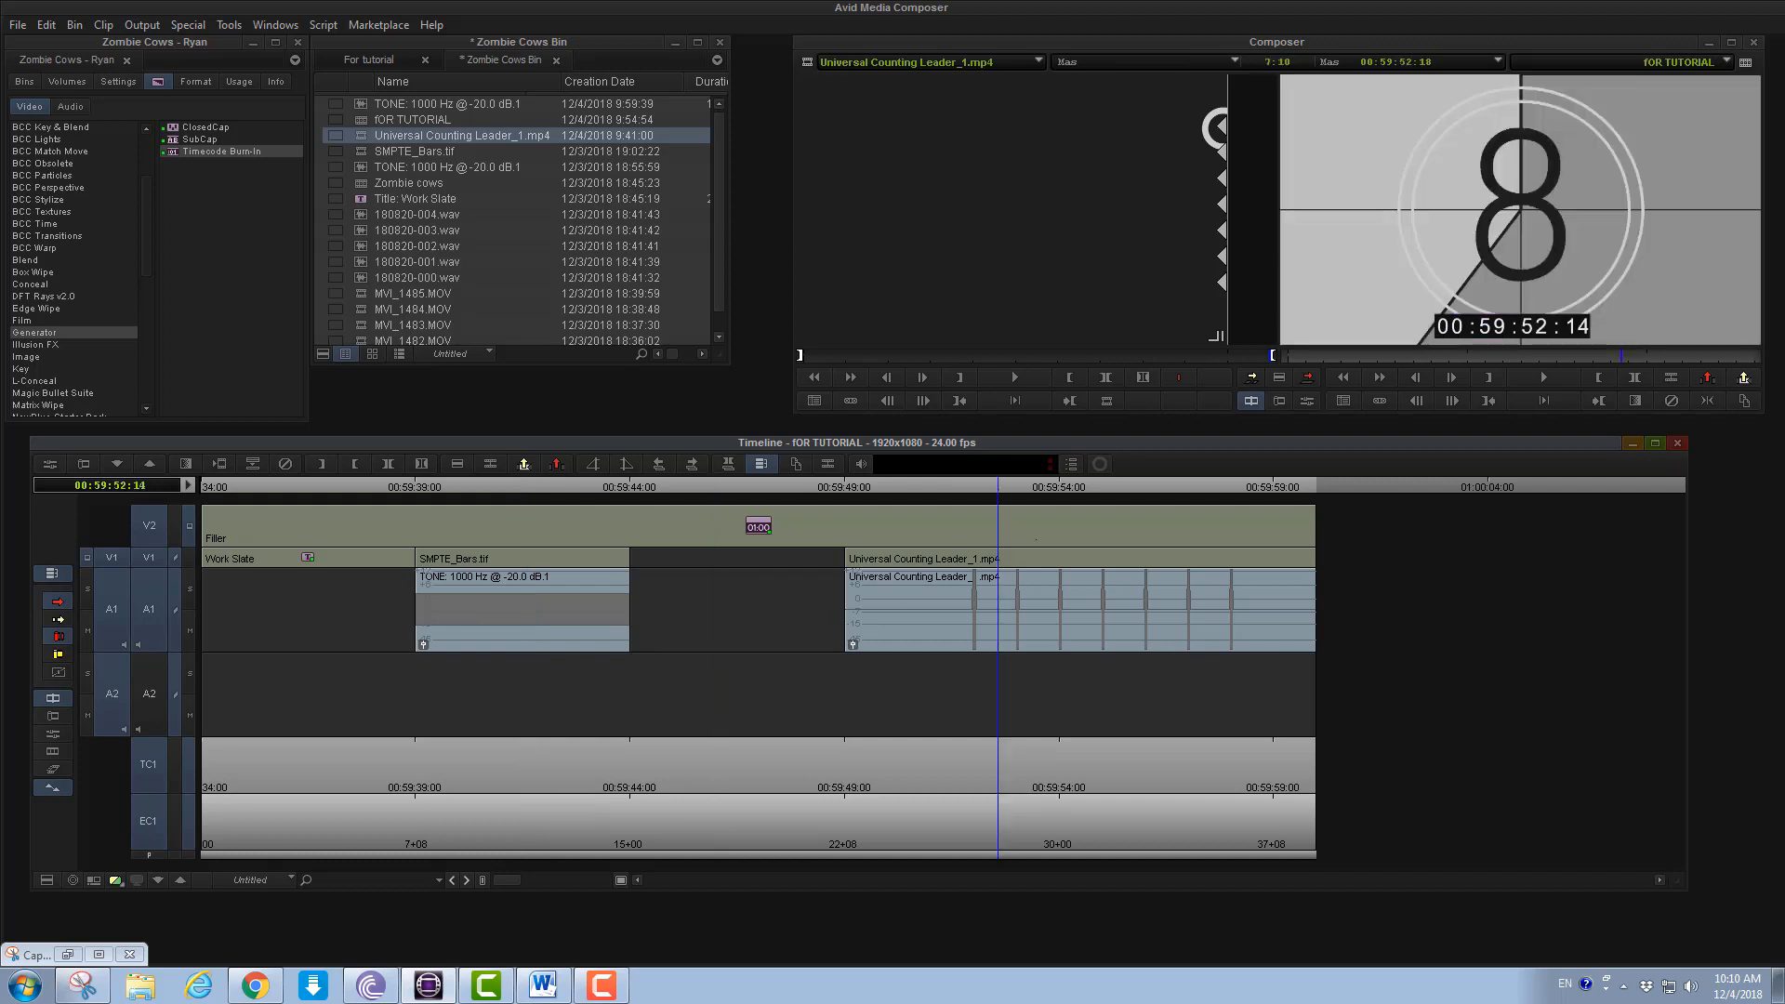
# Mark the countdown, SMPTE_Bars.tif and Work Slate segments in turn to check their durations
pyautogui.click(999, 563)
pyautogui.press('t')
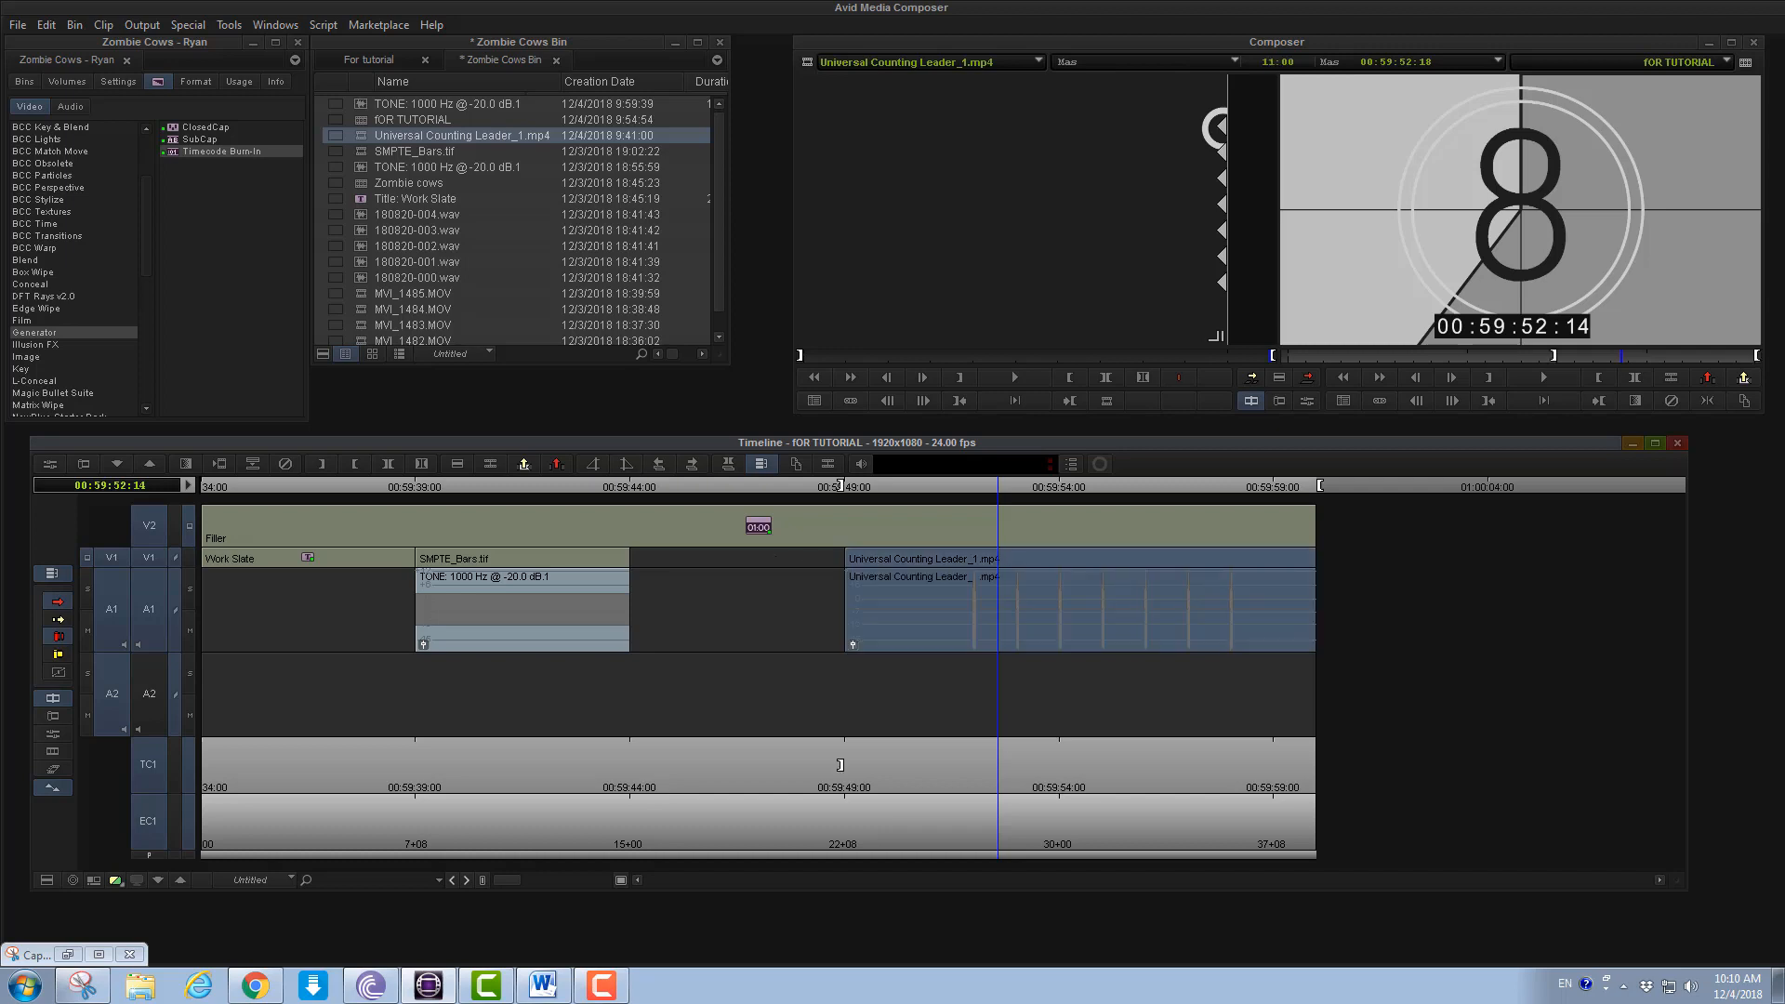
pyautogui.click(521, 558)
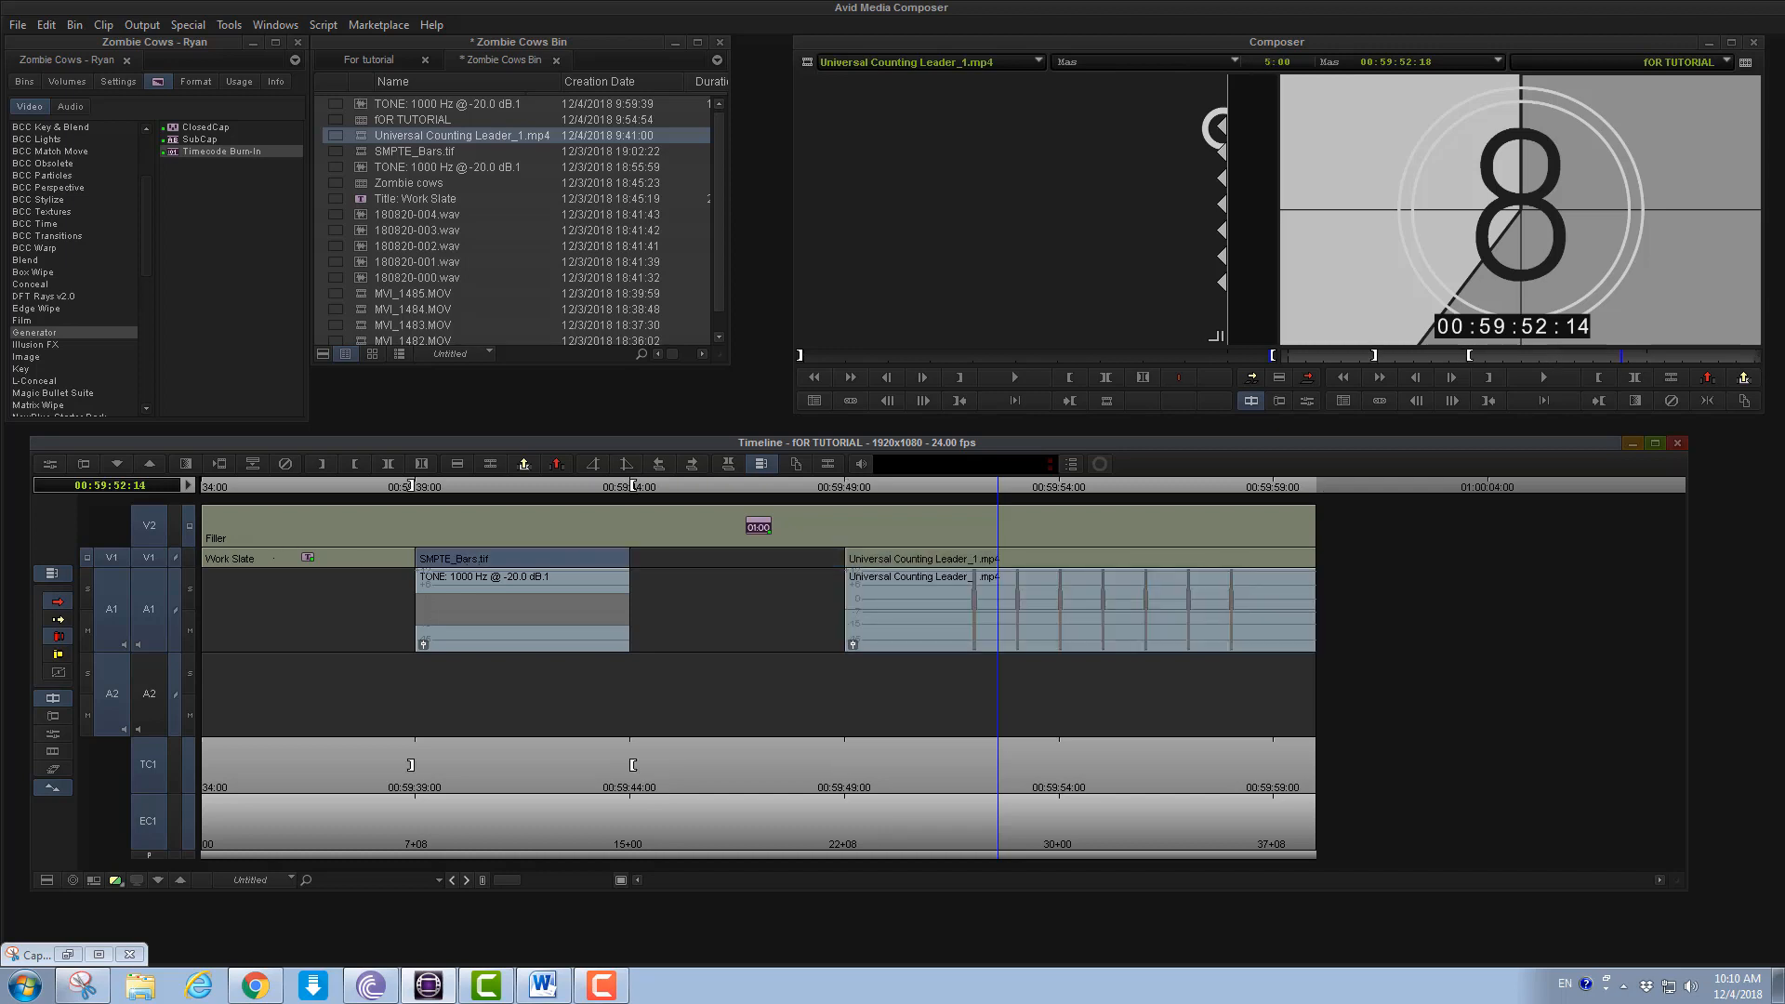
pyautogui.click(279, 557)
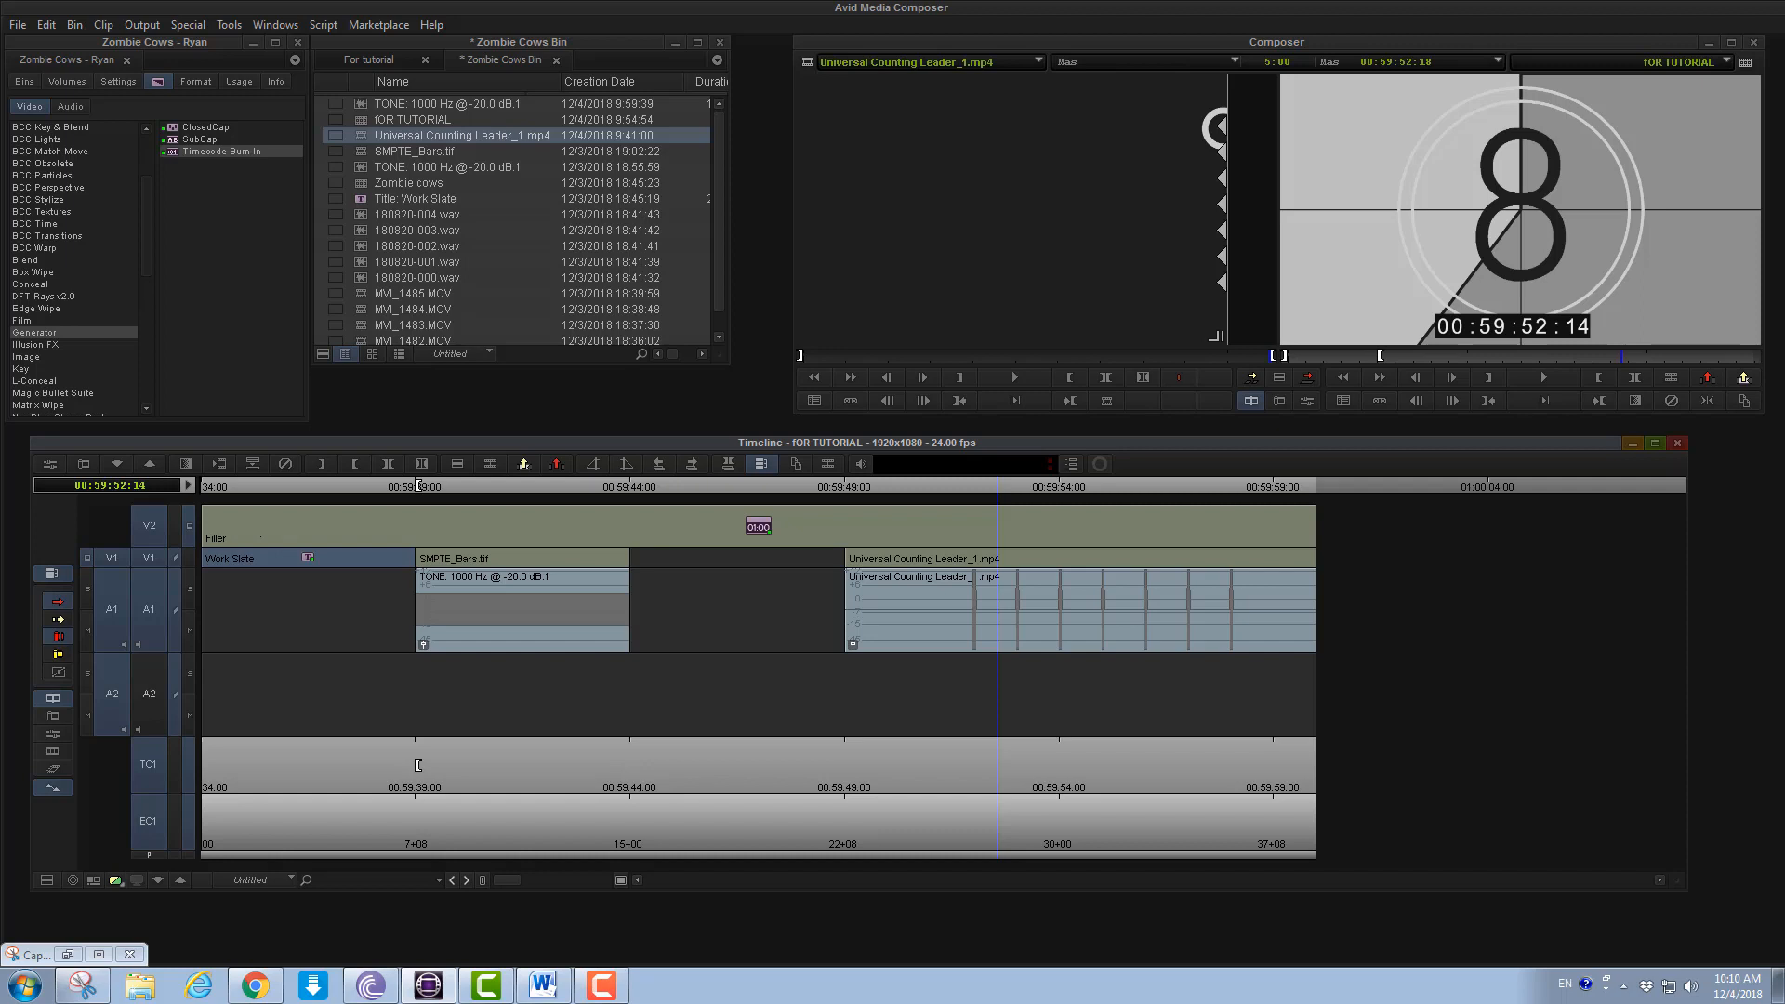